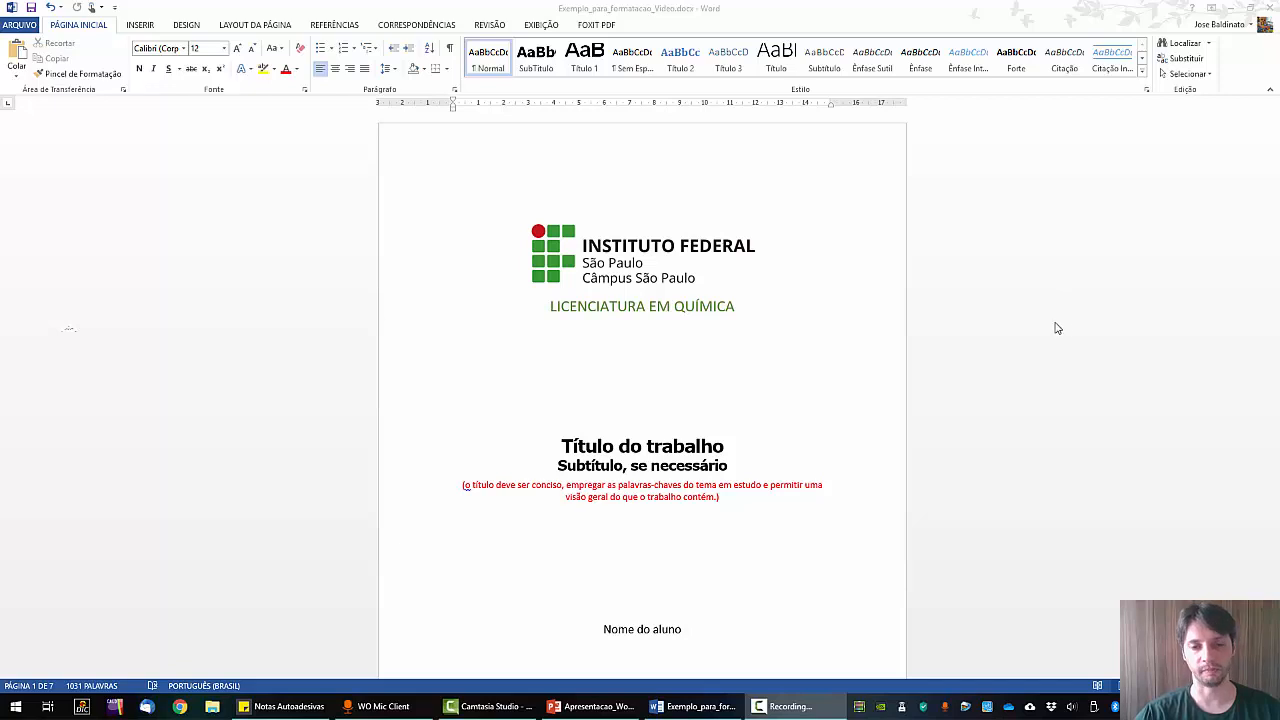
Number the Introdução heading with the 1./1.1./1.1.1. multilevel list.
scroll(1030, 325, "down", 6)
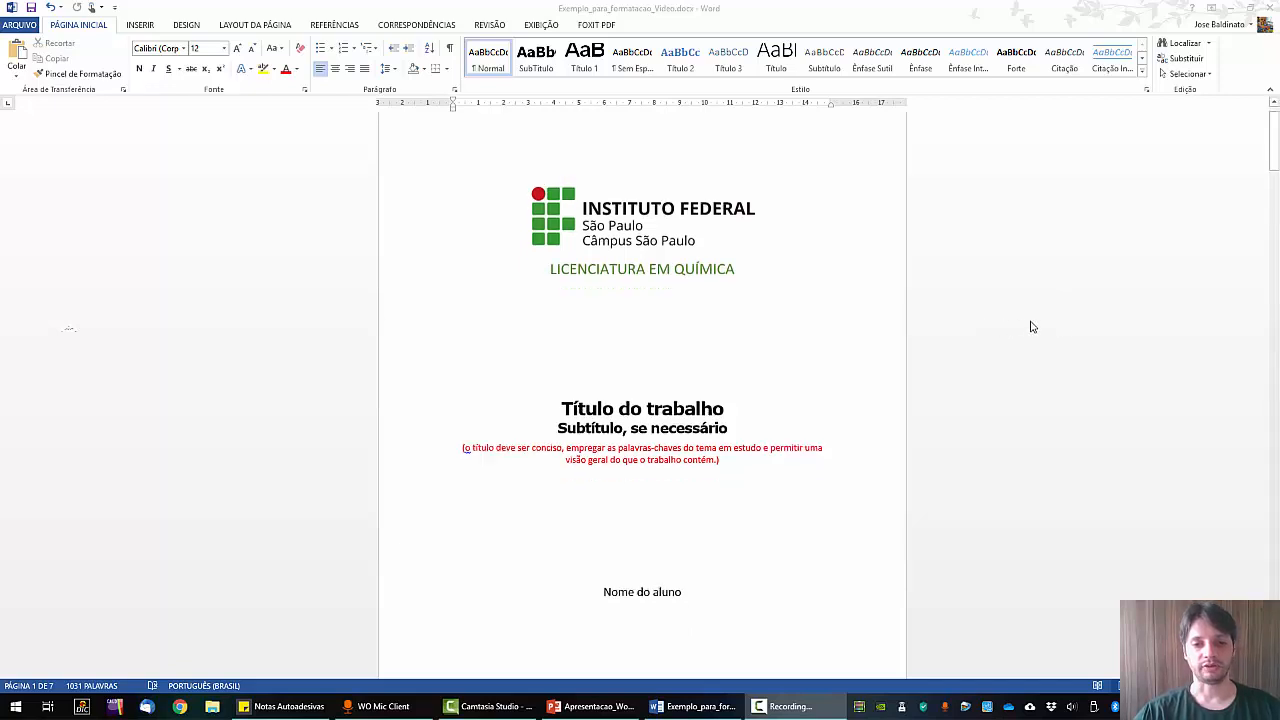
scroll(1099, 326, "down", 2)
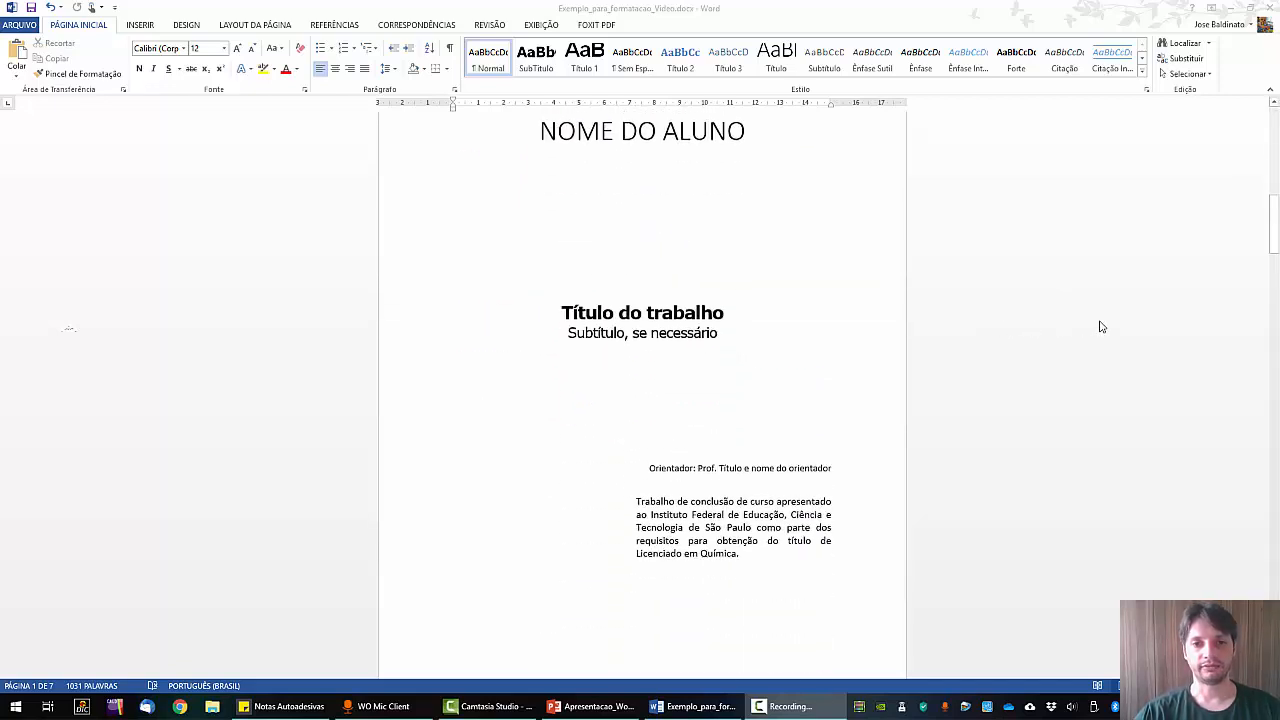
scroll(1092, 324, "up", 1)
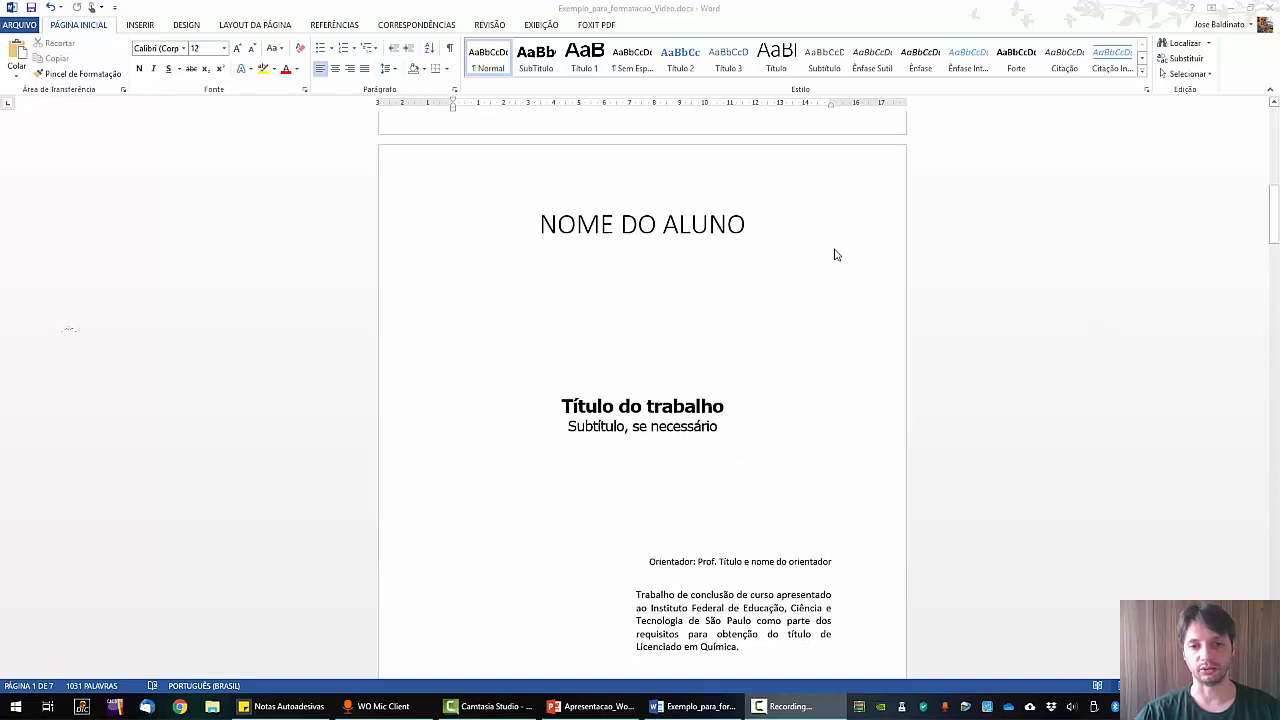
scroll(880, 275, "down", 2)
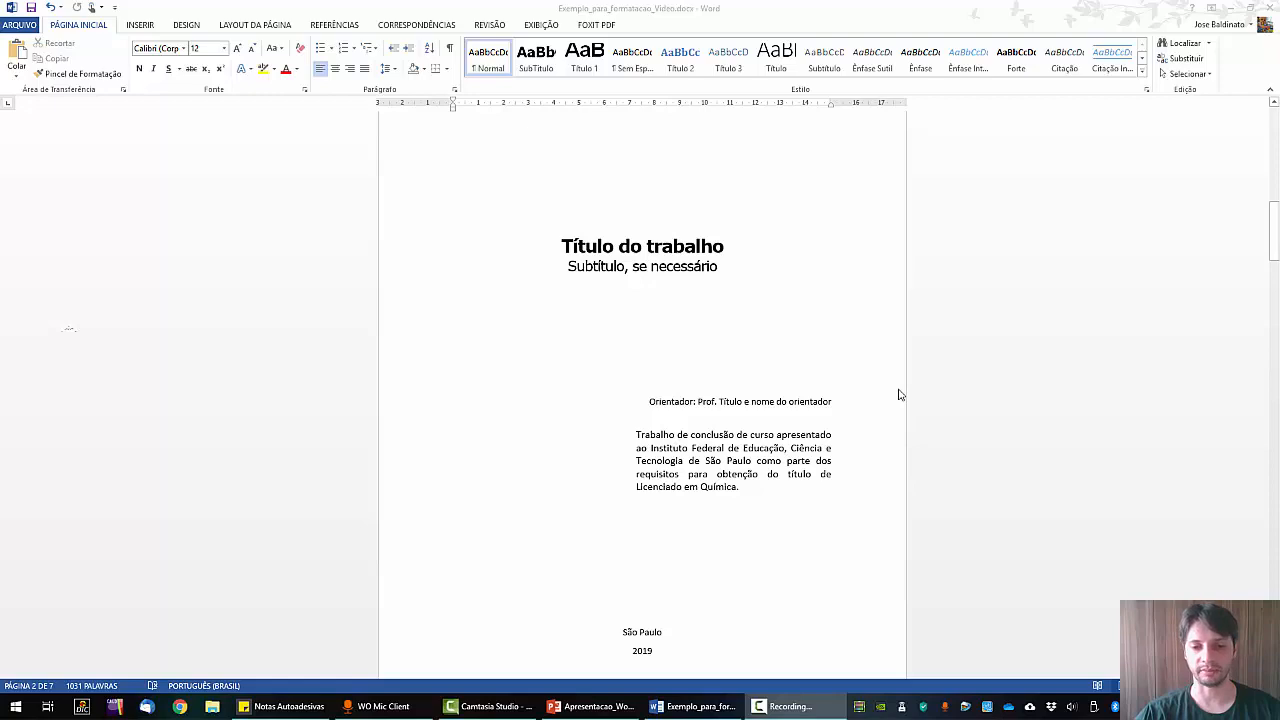
scroll(987, 419, "down", 7)
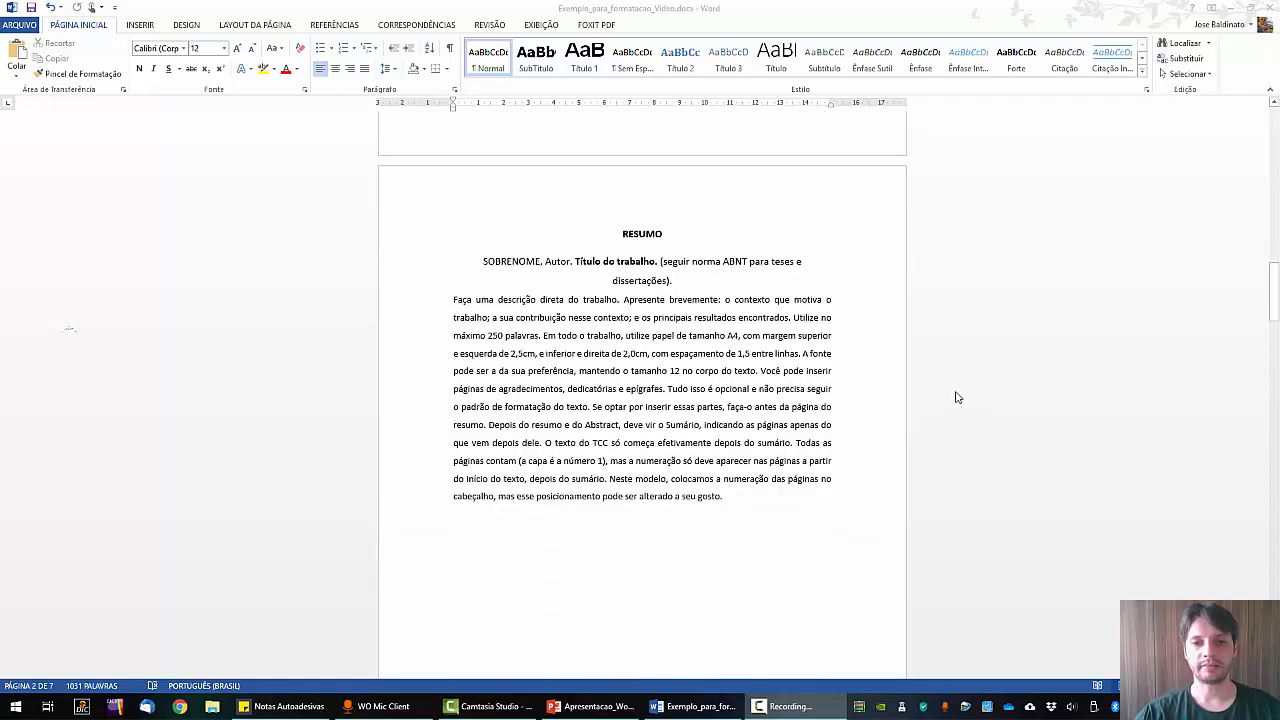
scroll(924, 500, "down", 3)
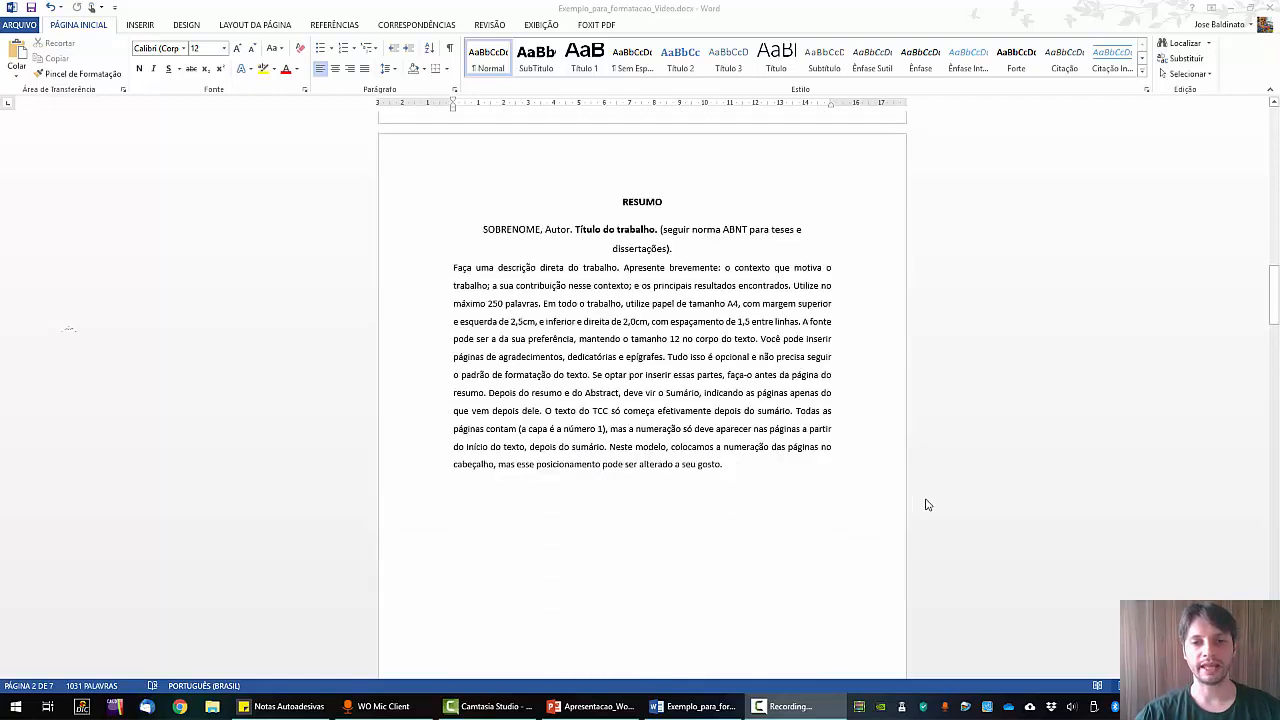
scroll(925, 490, "down", 6)
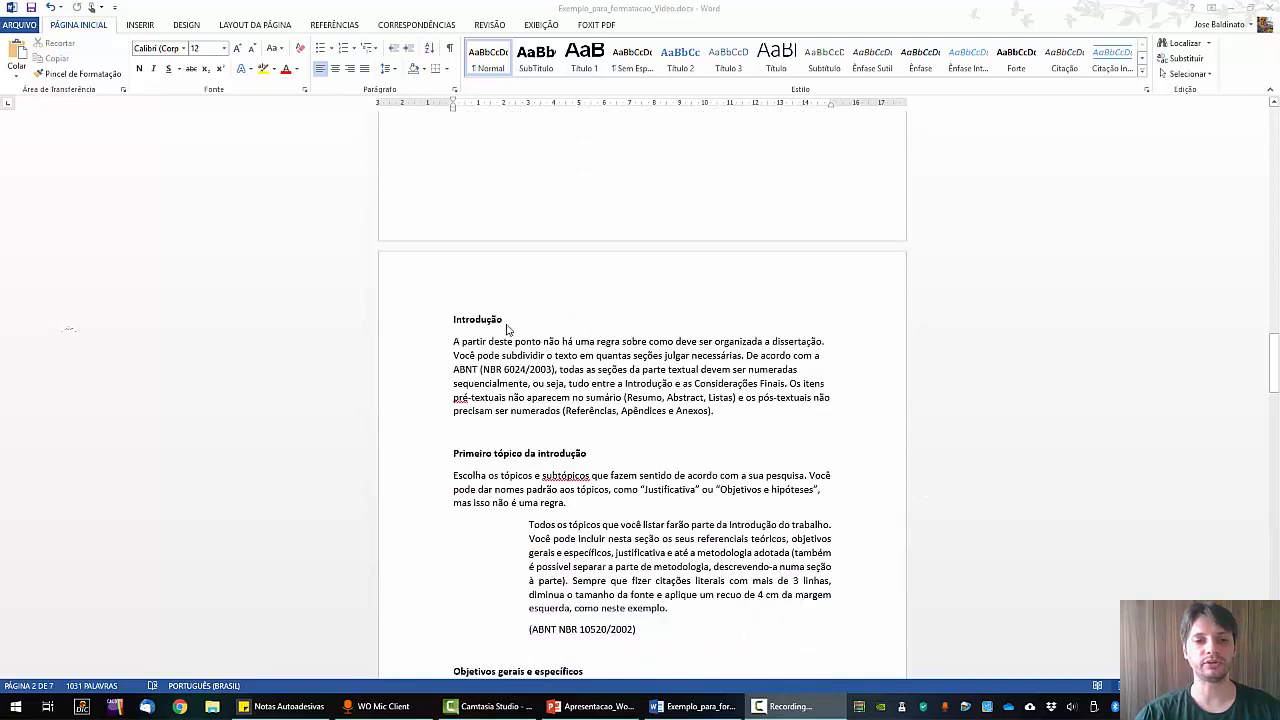
scroll(482, 330, "down", 1)
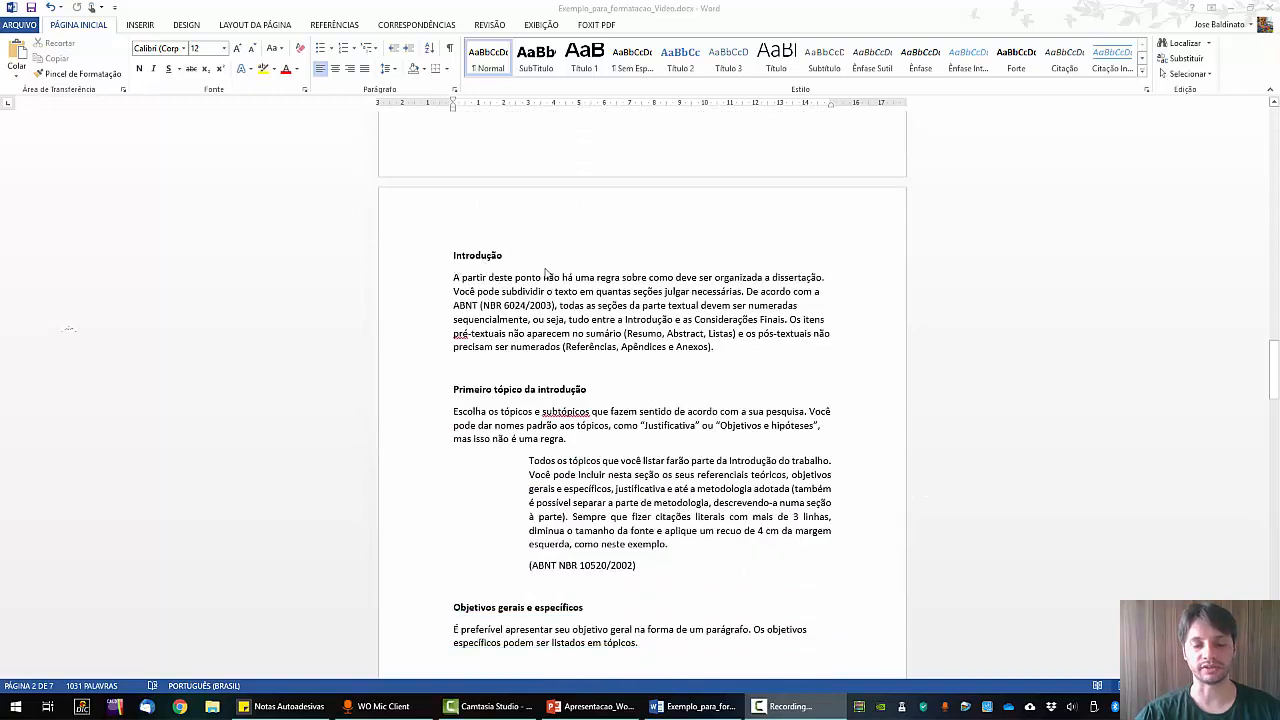
scroll(718, 286, "down", 6)
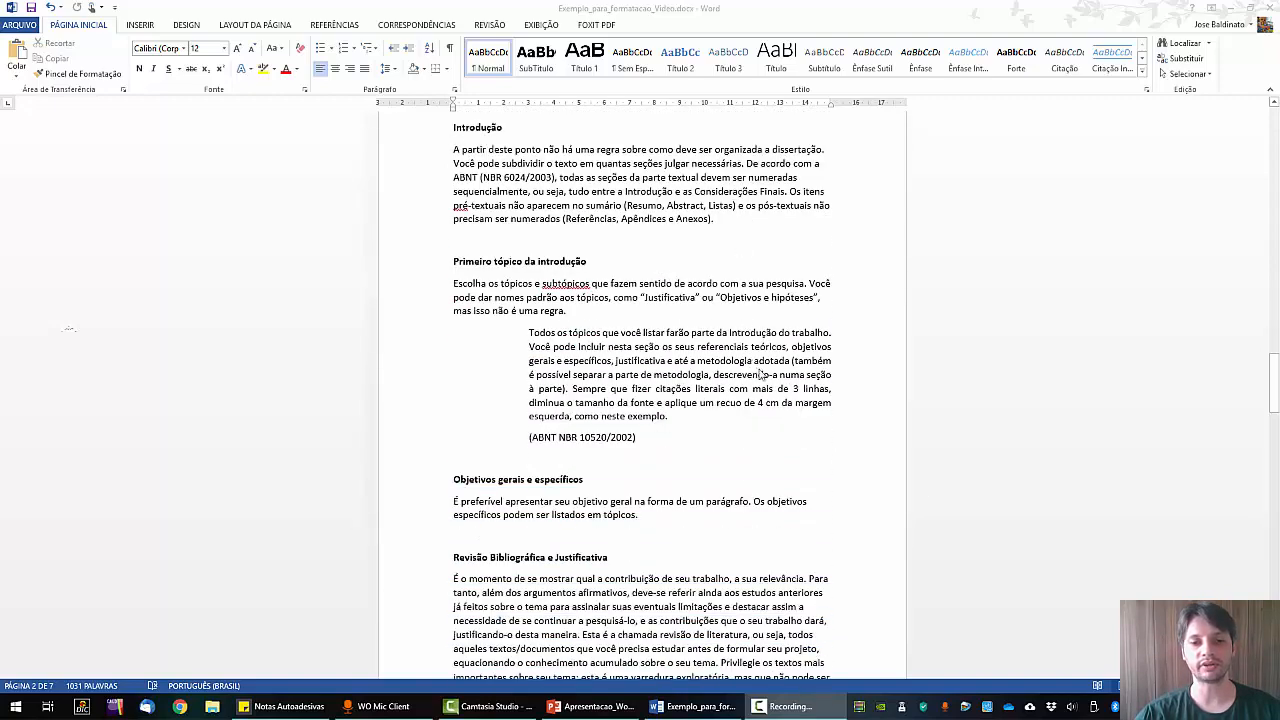
scroll(851, 414, "down", 7)
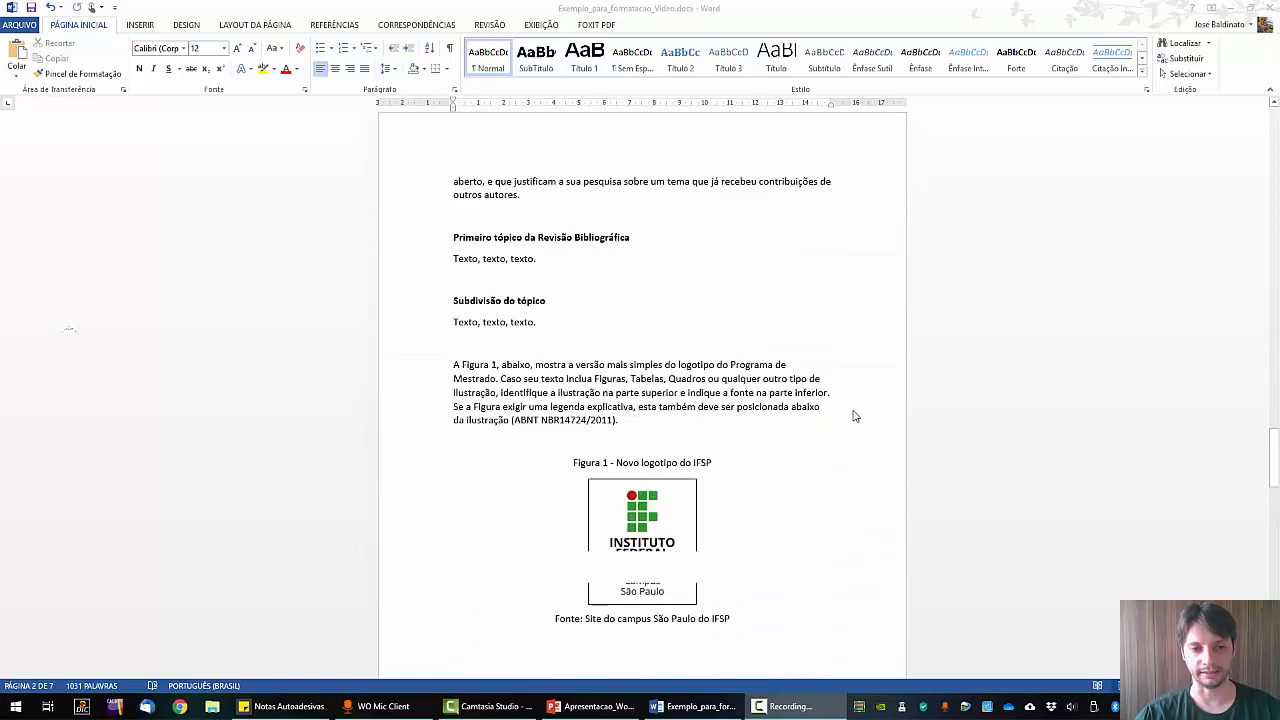
scroll(855, 416, "up", 12)
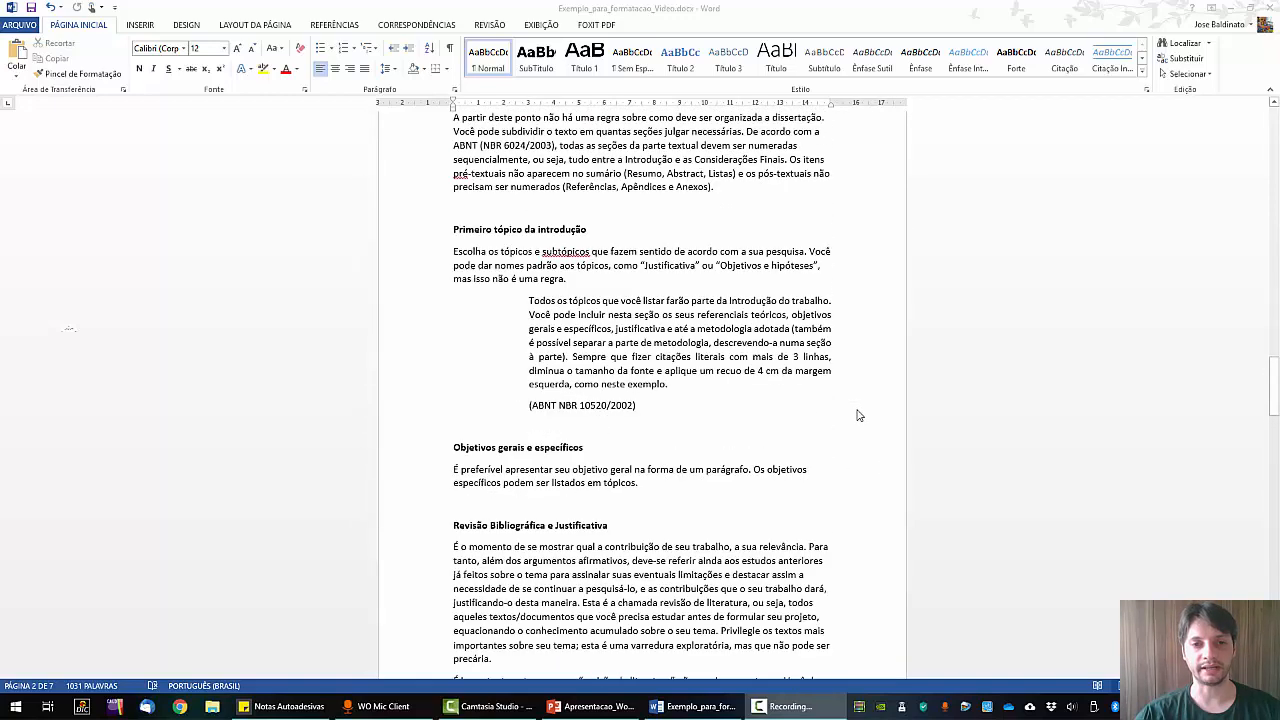
scroll(857, 415, "up", 1)
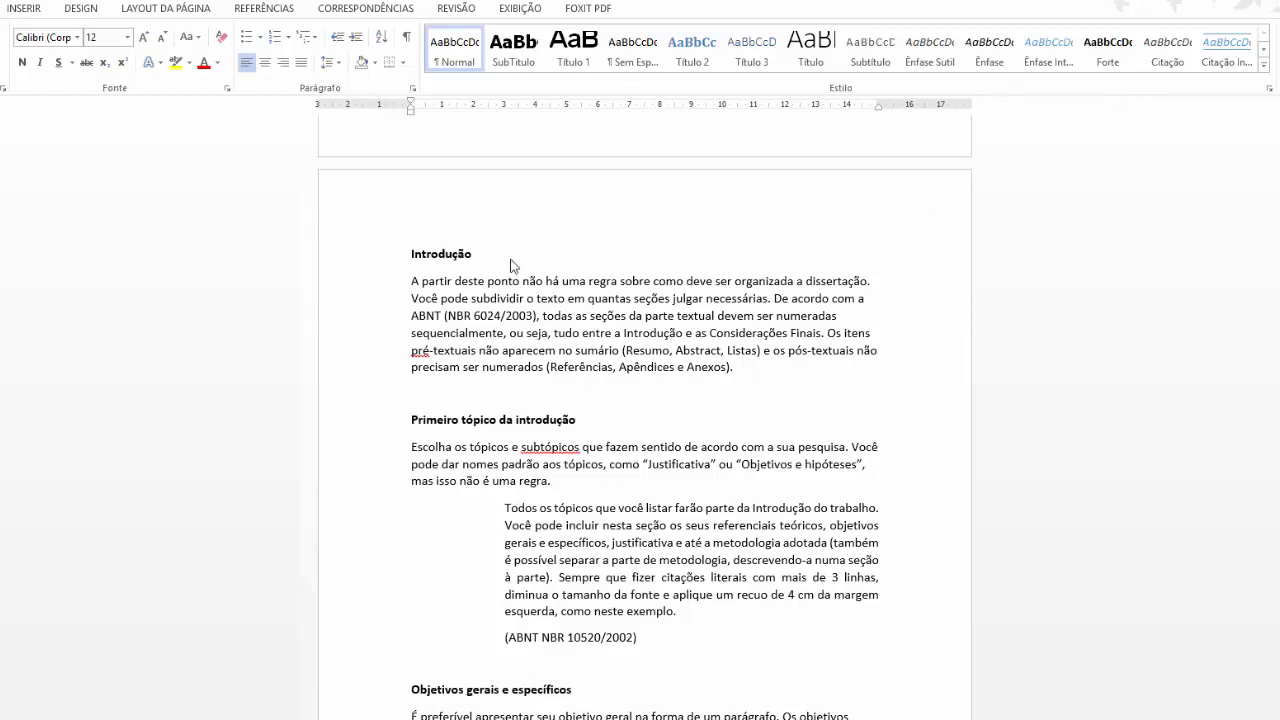
left_click_drag(508, 255, 383, 254)
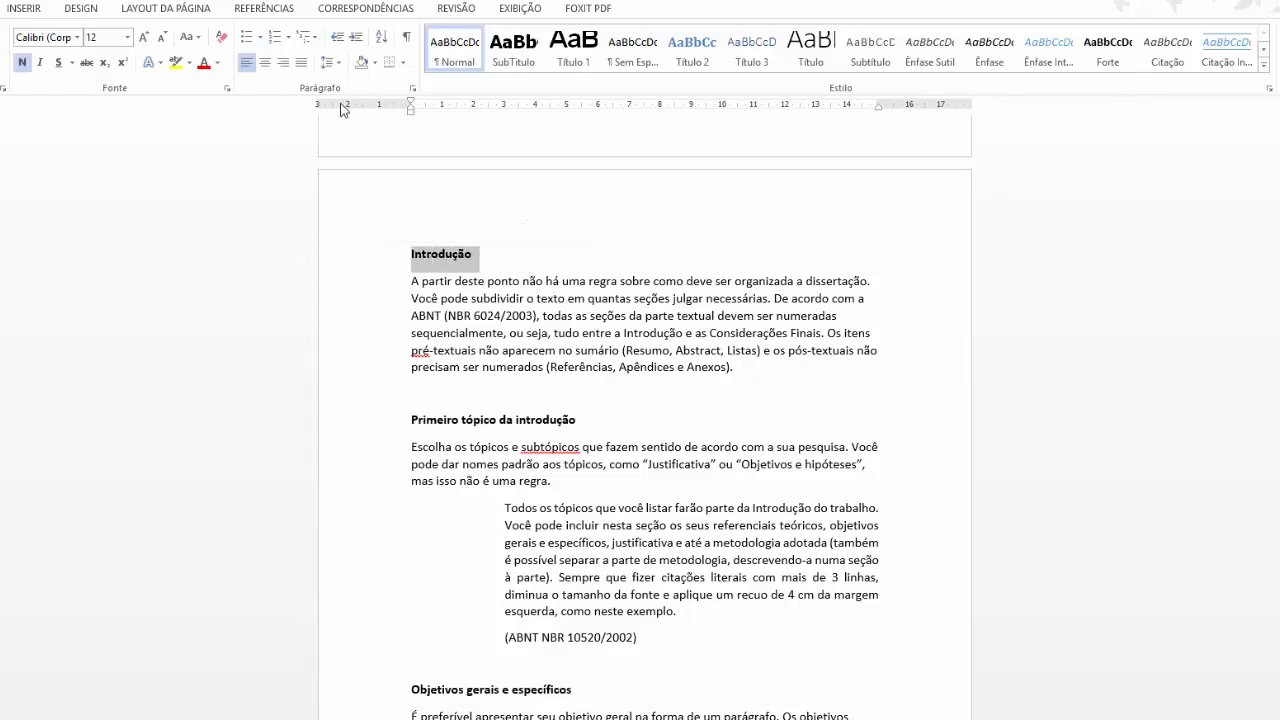
left_click(308, 37)
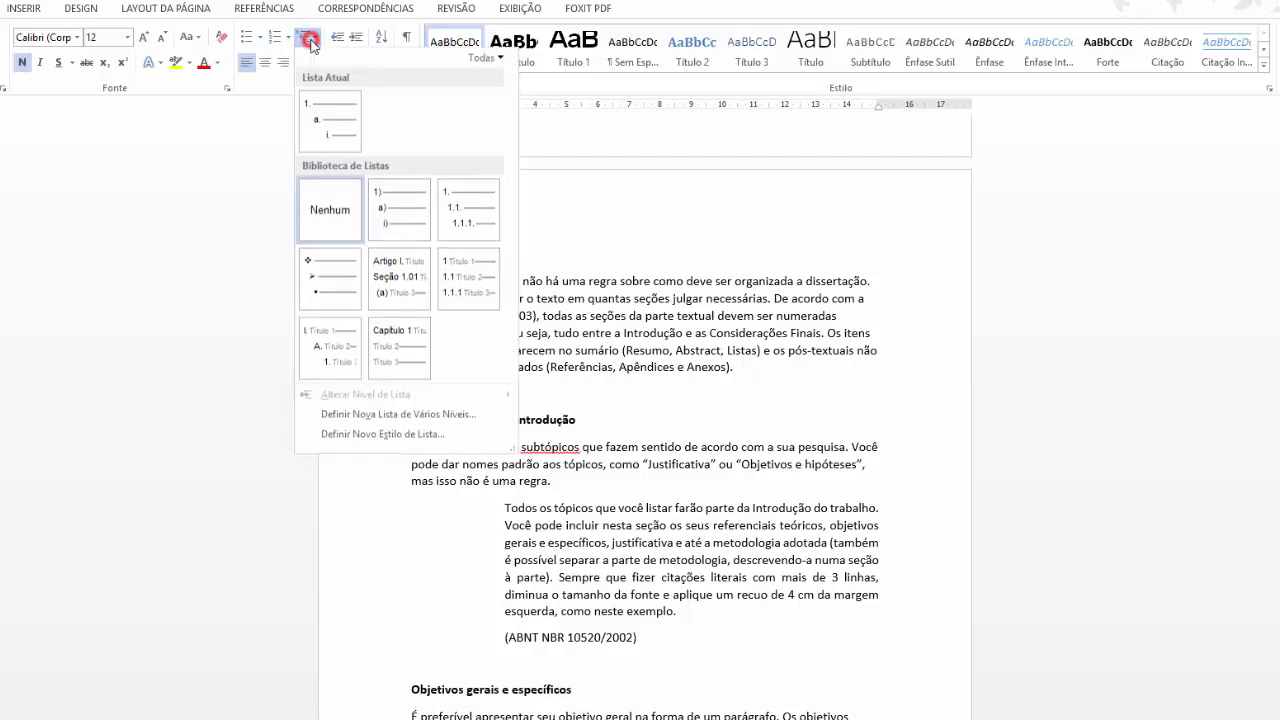
mouse_move(466, 208)
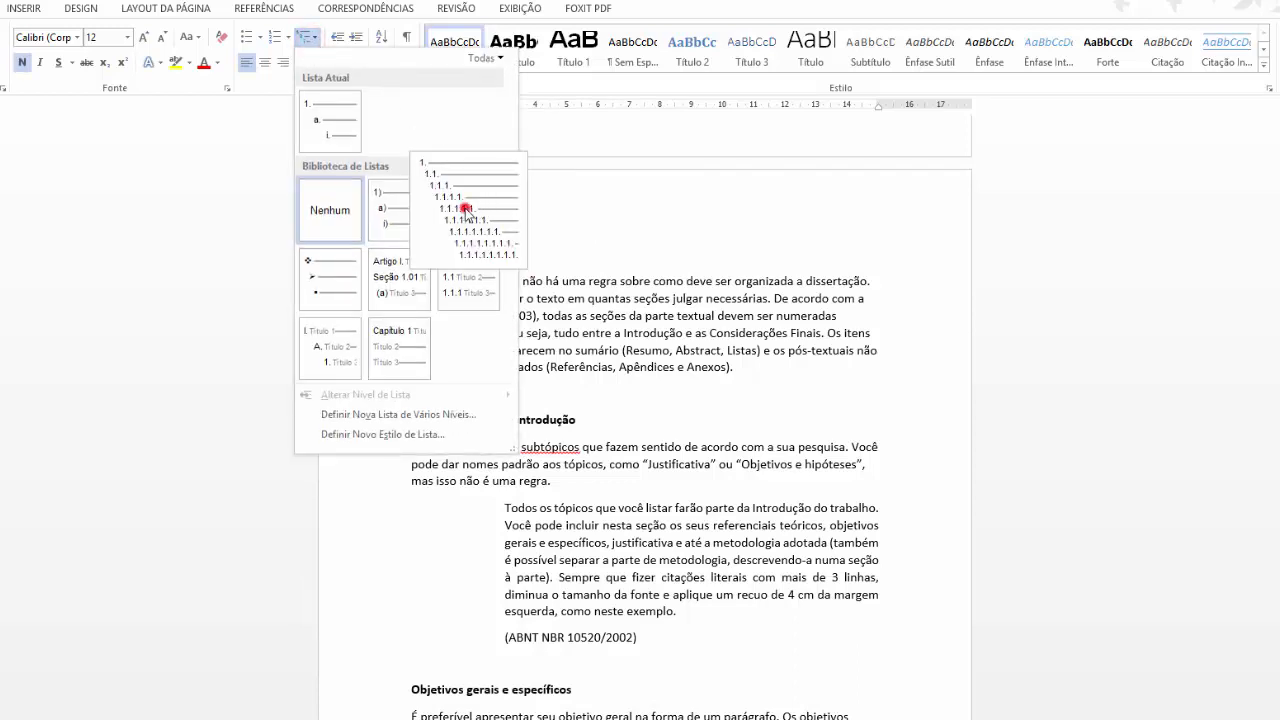
left_click(465, 209)
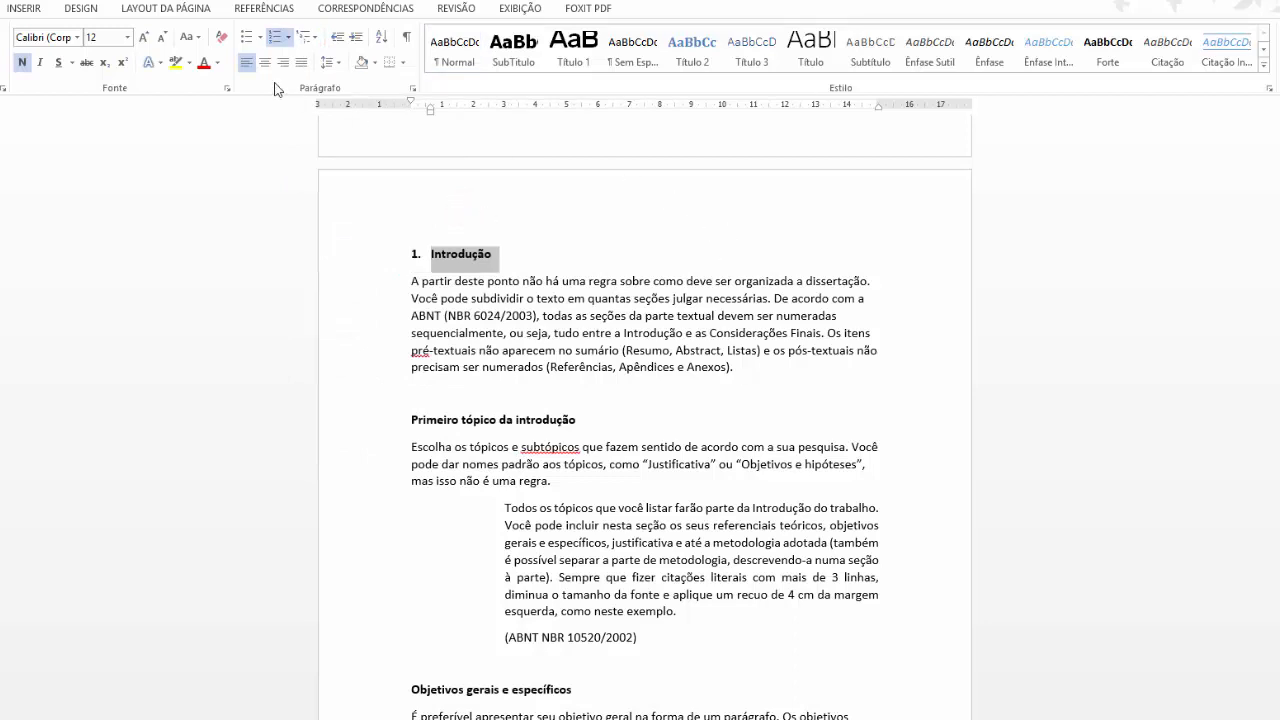
Change the heading to all capitals so it reads 1. INTRODUÇÃO.
left_click(190, 37)
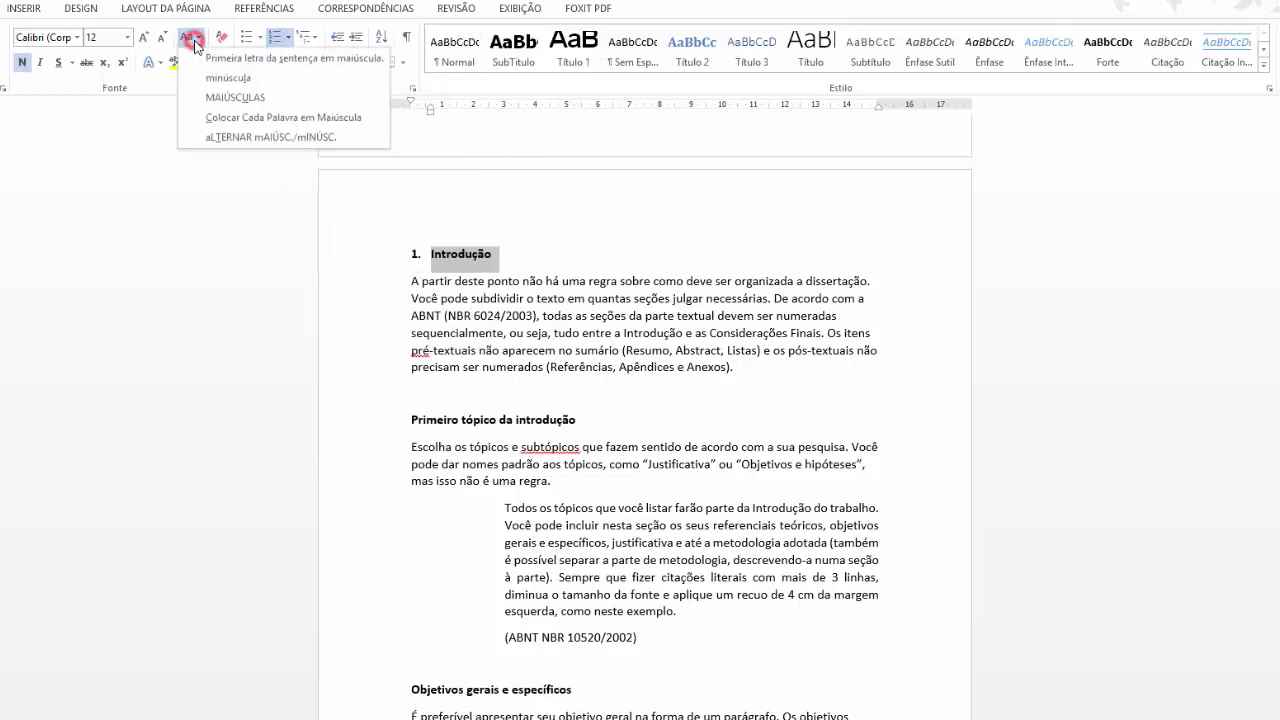
left_click(235, 97)
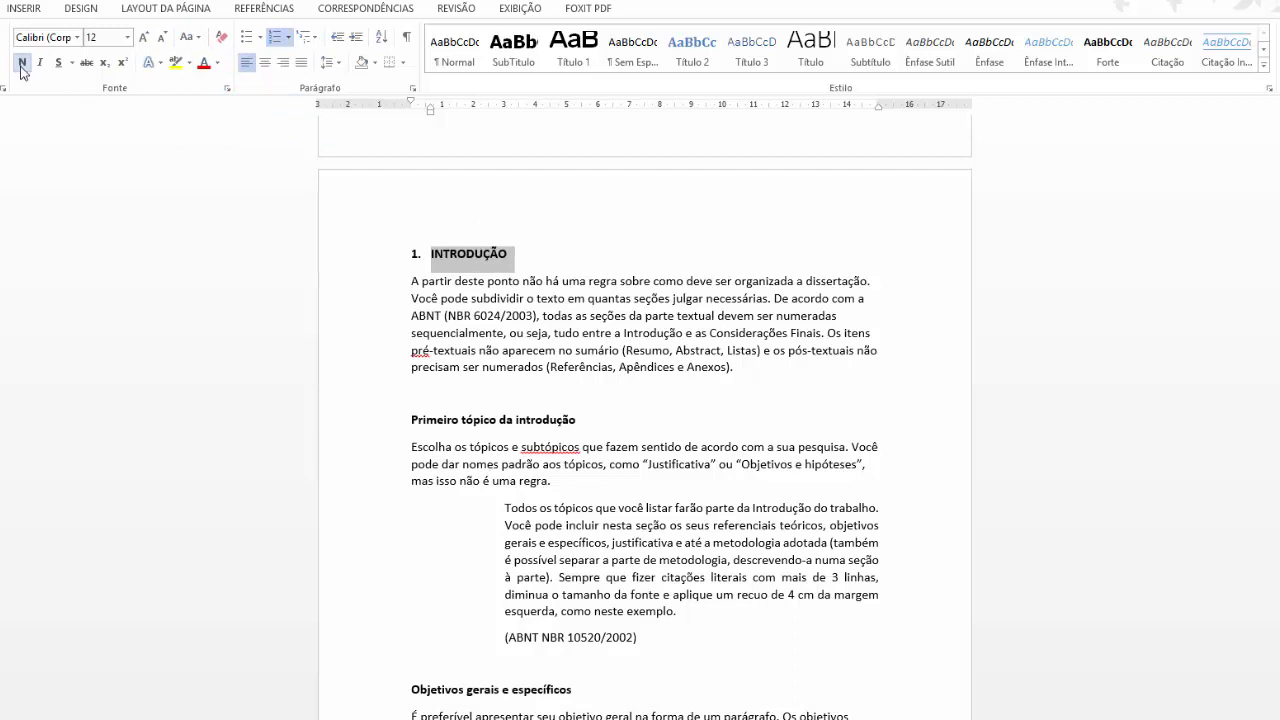
left_click(576, 240)
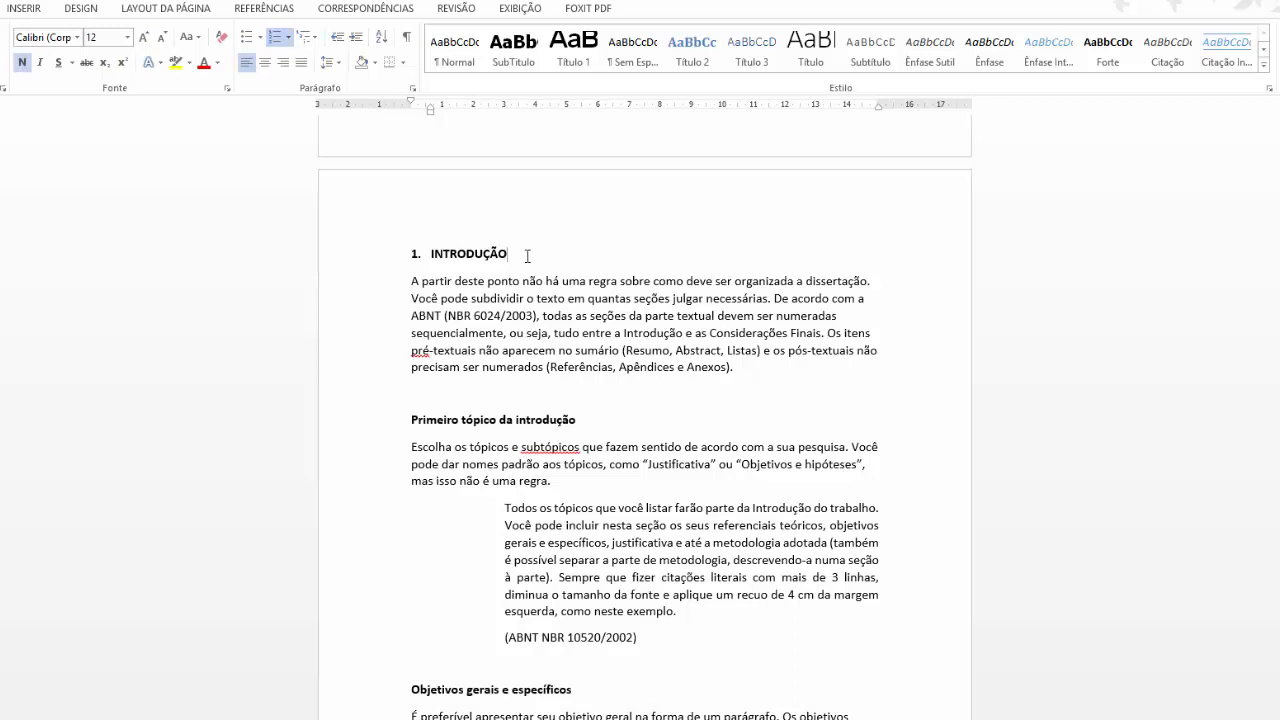
Give the introduction's first paragraph a 1 cm first-line indent, 1,5 spacing and justified alignment.
left_click_drag(748, 370, 385, 296)
left_click(465, 397)
left_click_drag(465, 397, 382, 283)
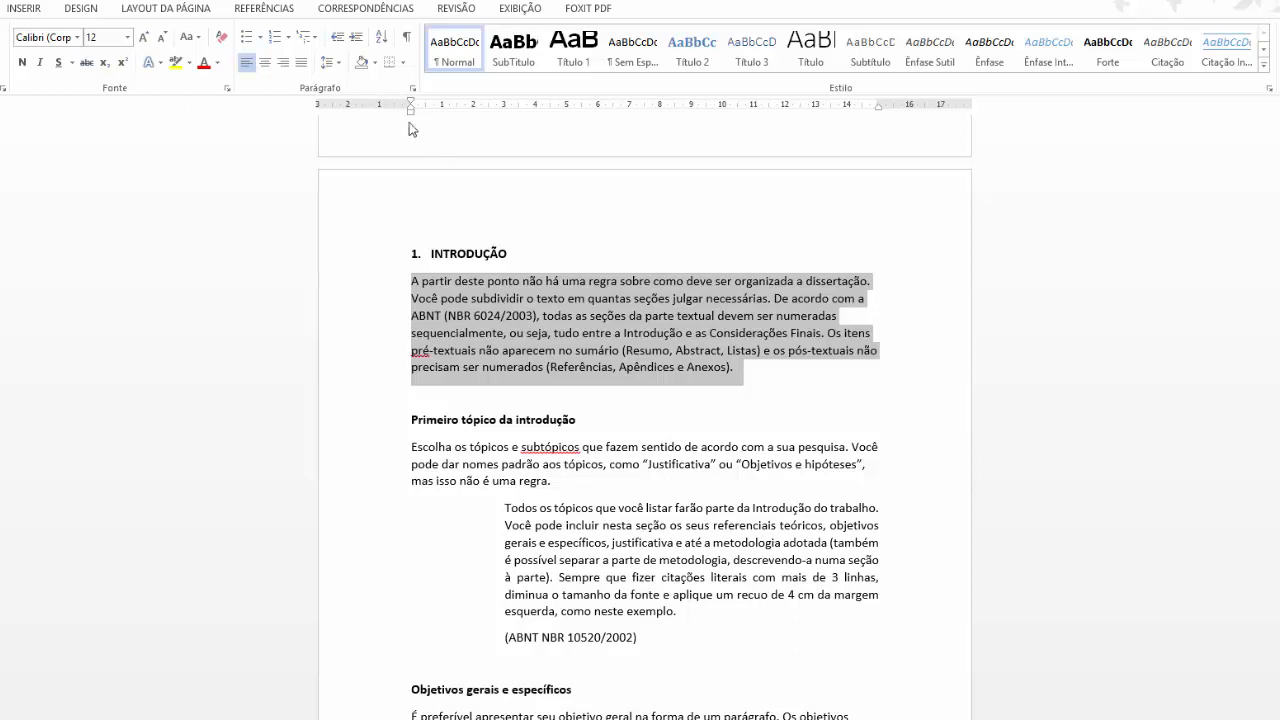
left_click_drag(411, 104, 446, 122)
left_click(327, 62)
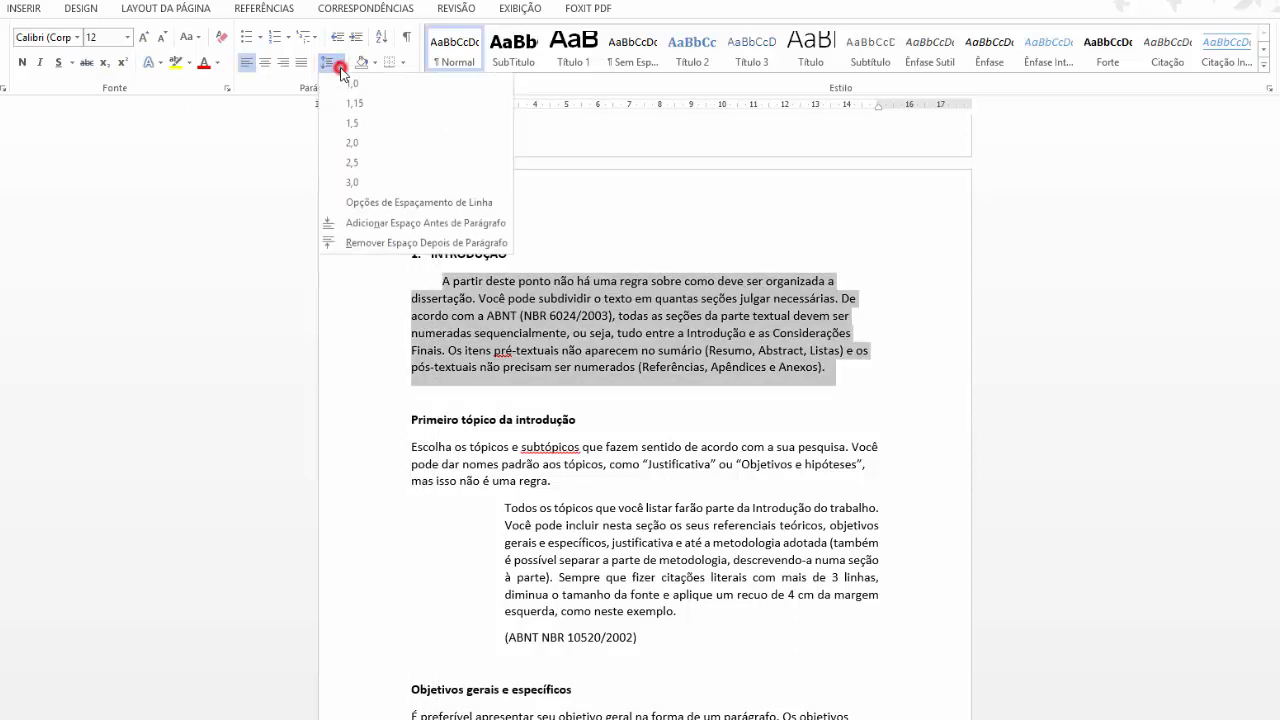
left_click(367, 131)
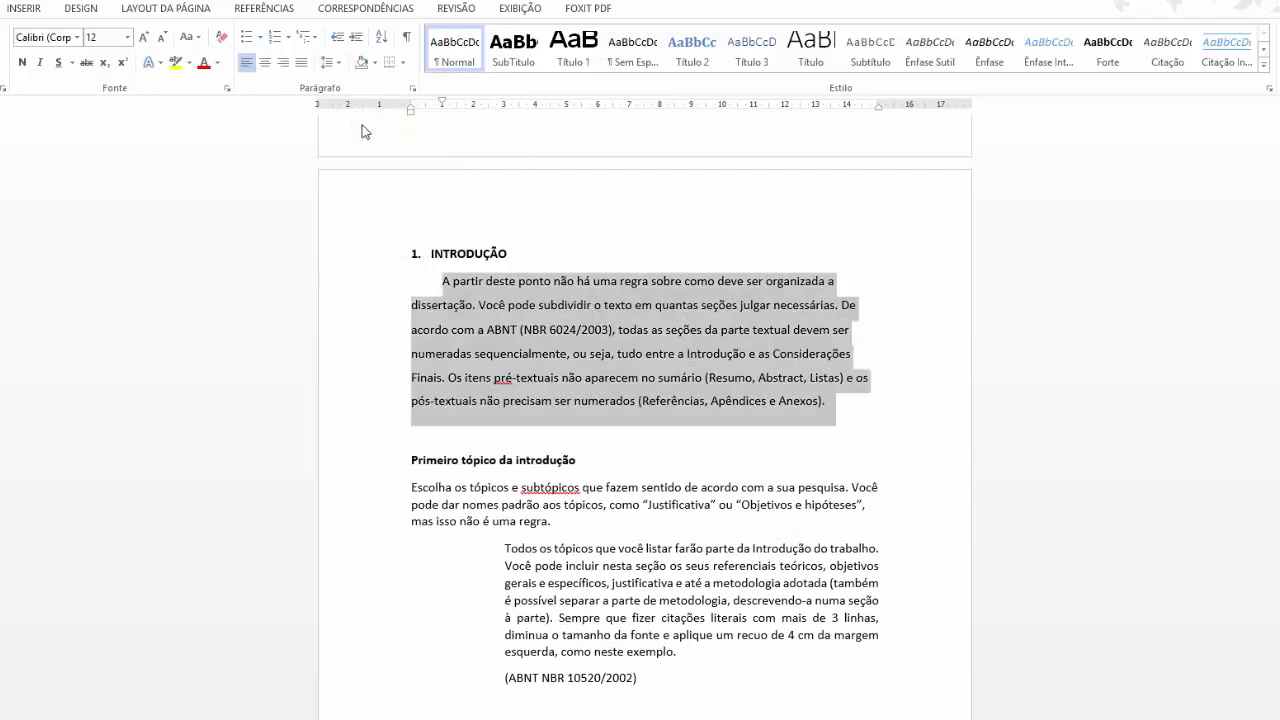
left_click(300, 63)
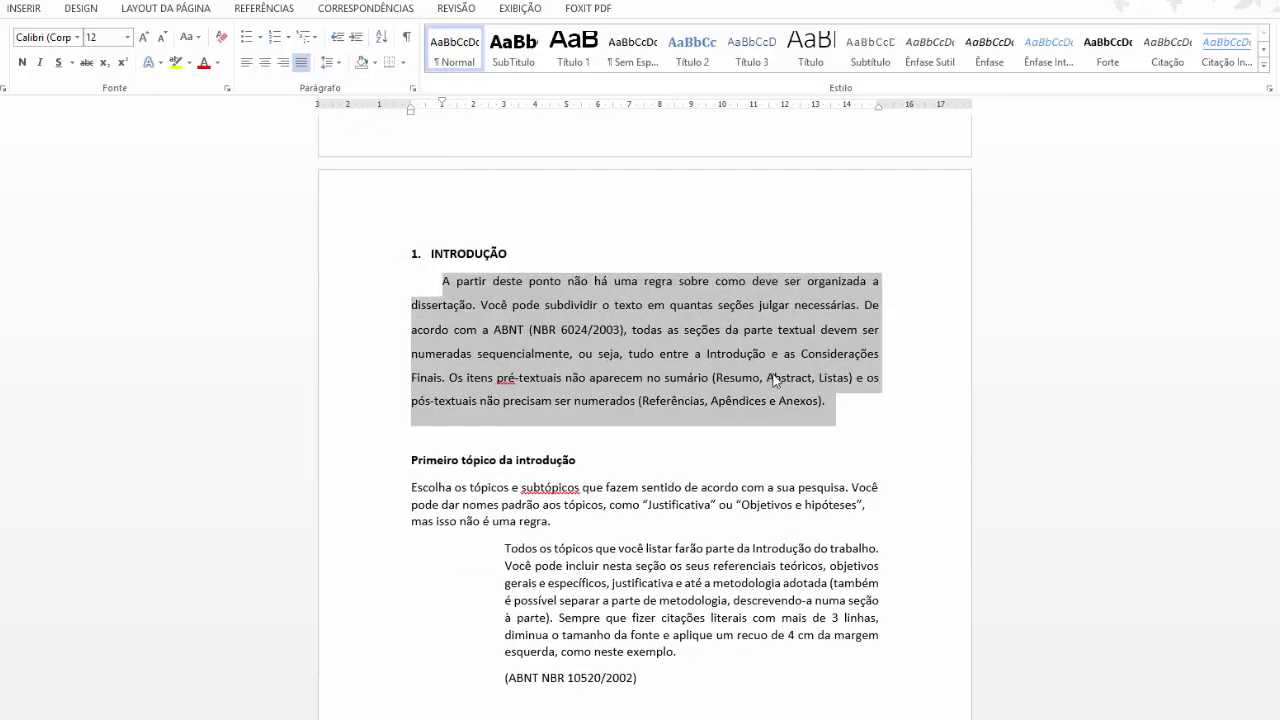
scroll(778, 375, "down", 1)
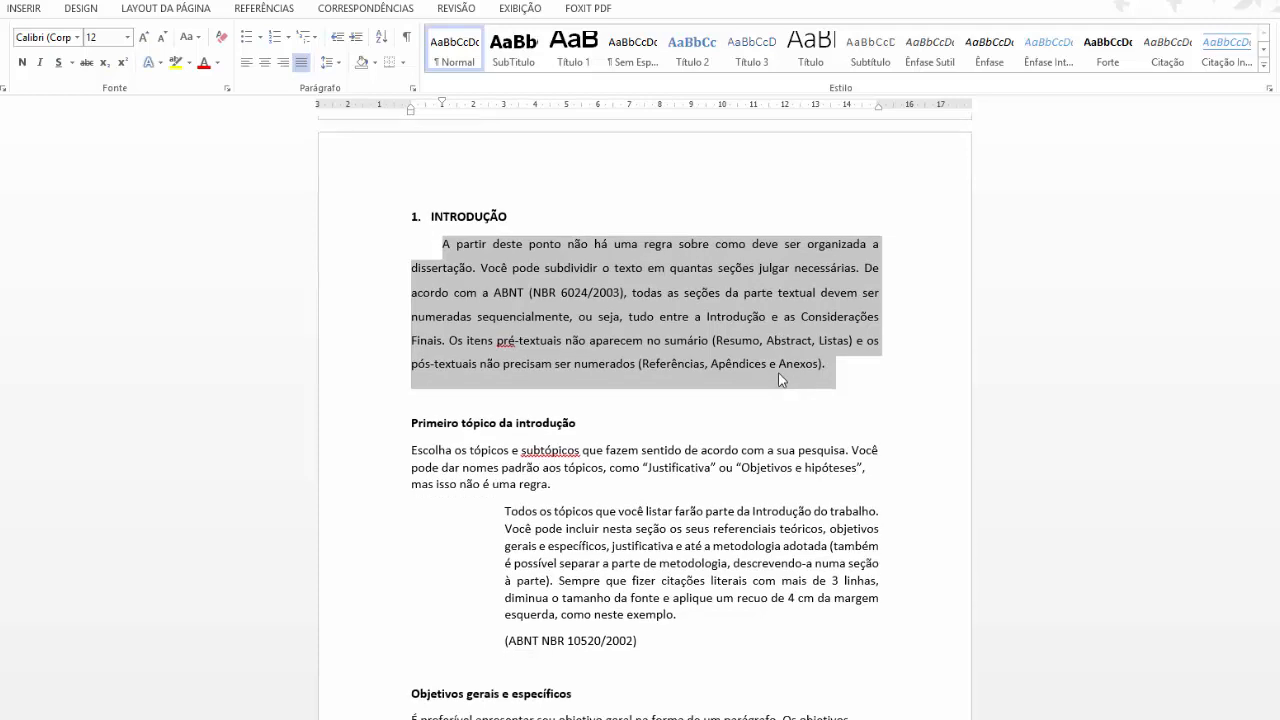
left_click(579, 423)
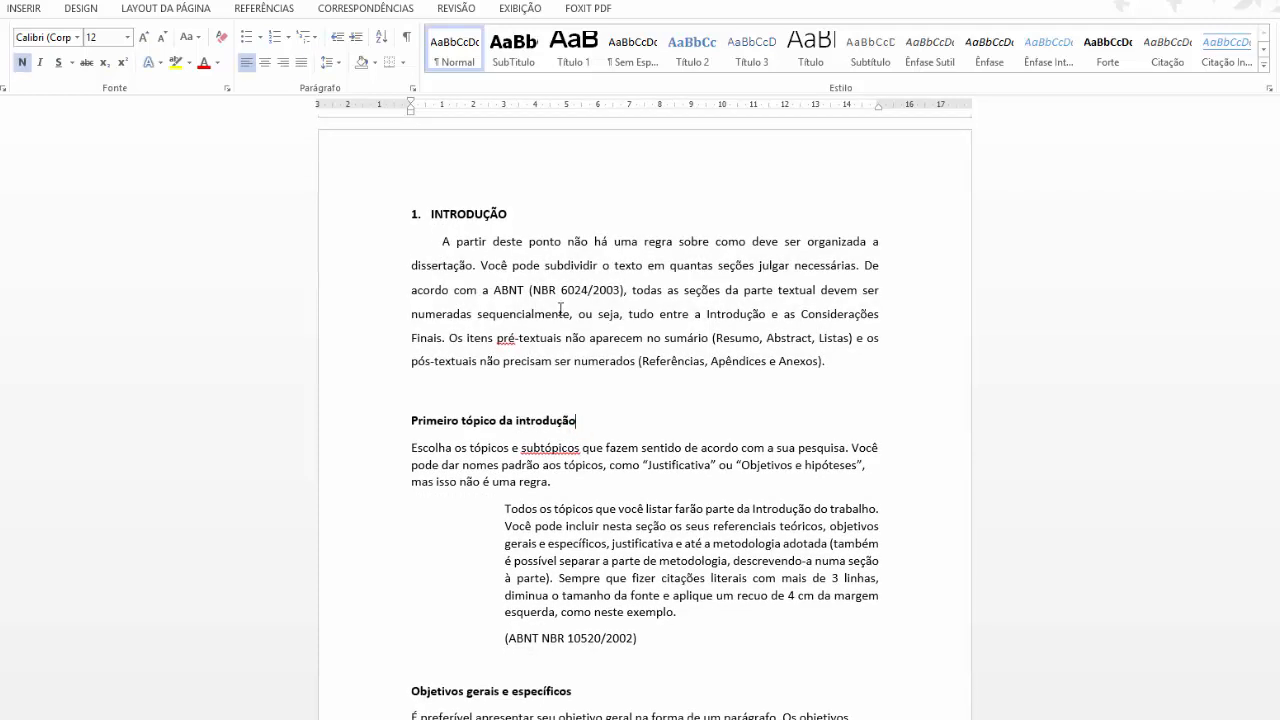
Number 'Primeiro tópico da introdução' and demote it to subsection 1.1.
triple_click(600, 420)
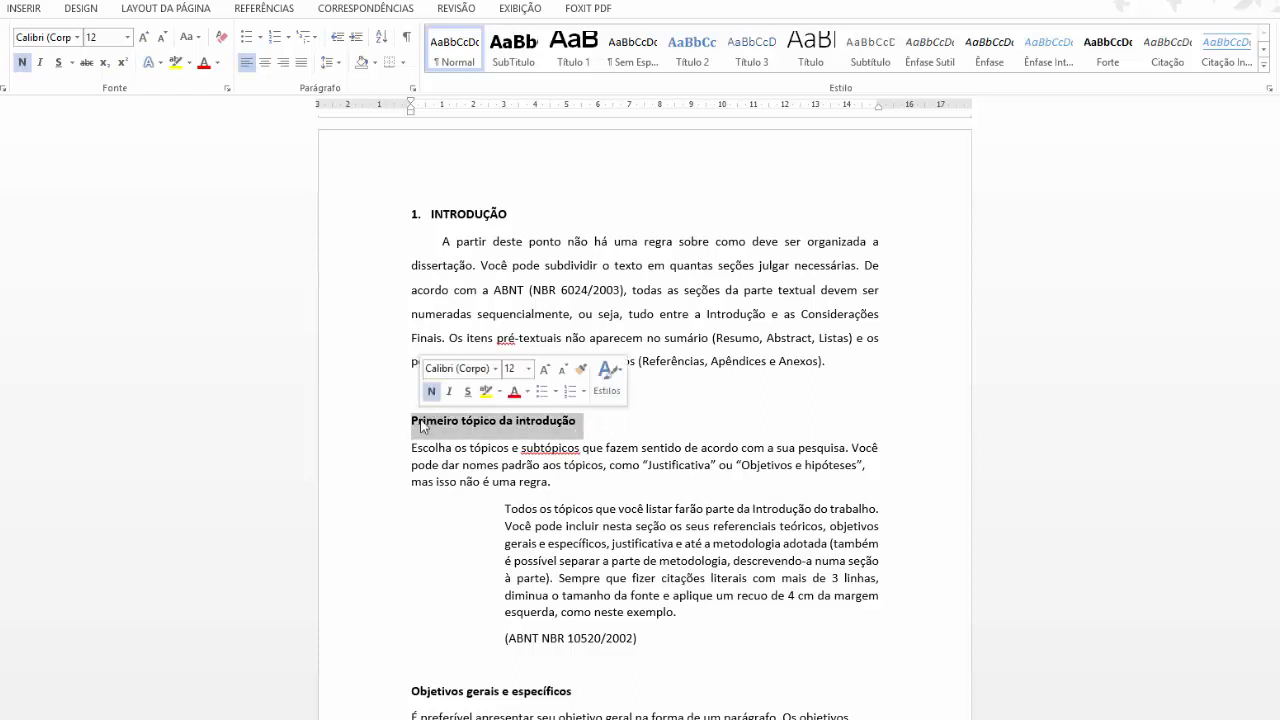
left_click(570, 395)
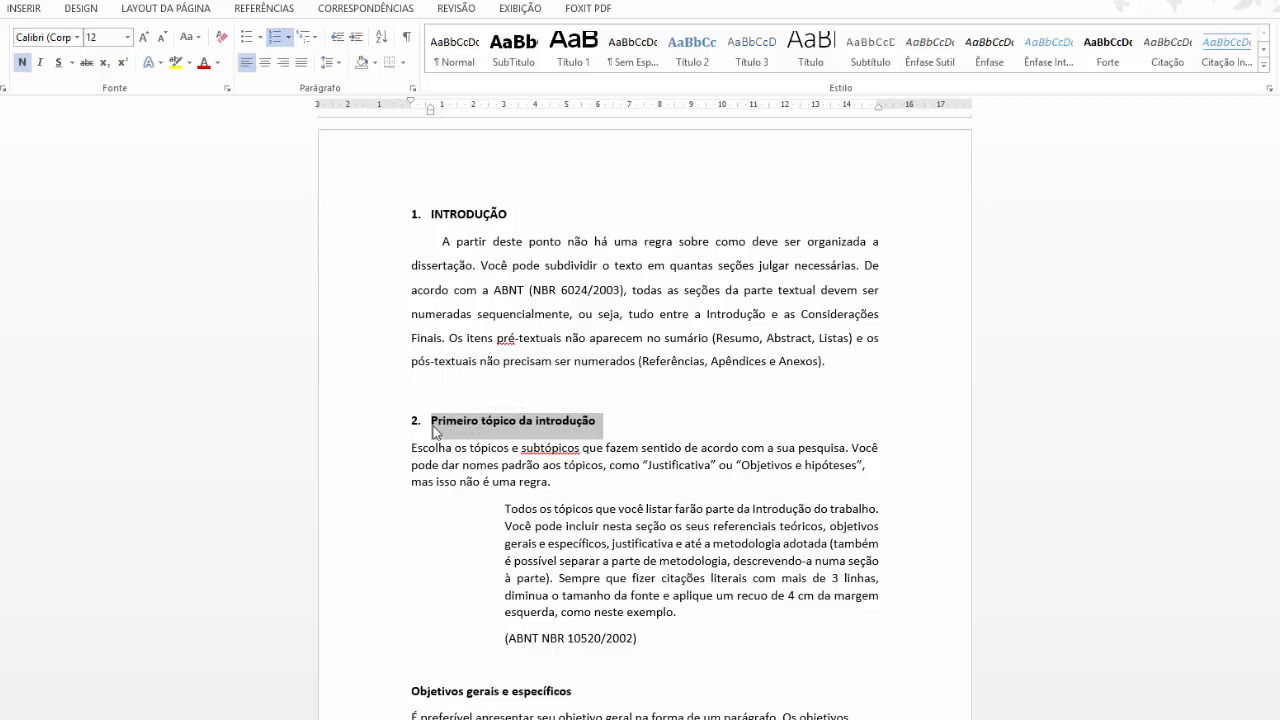
key("Tab")
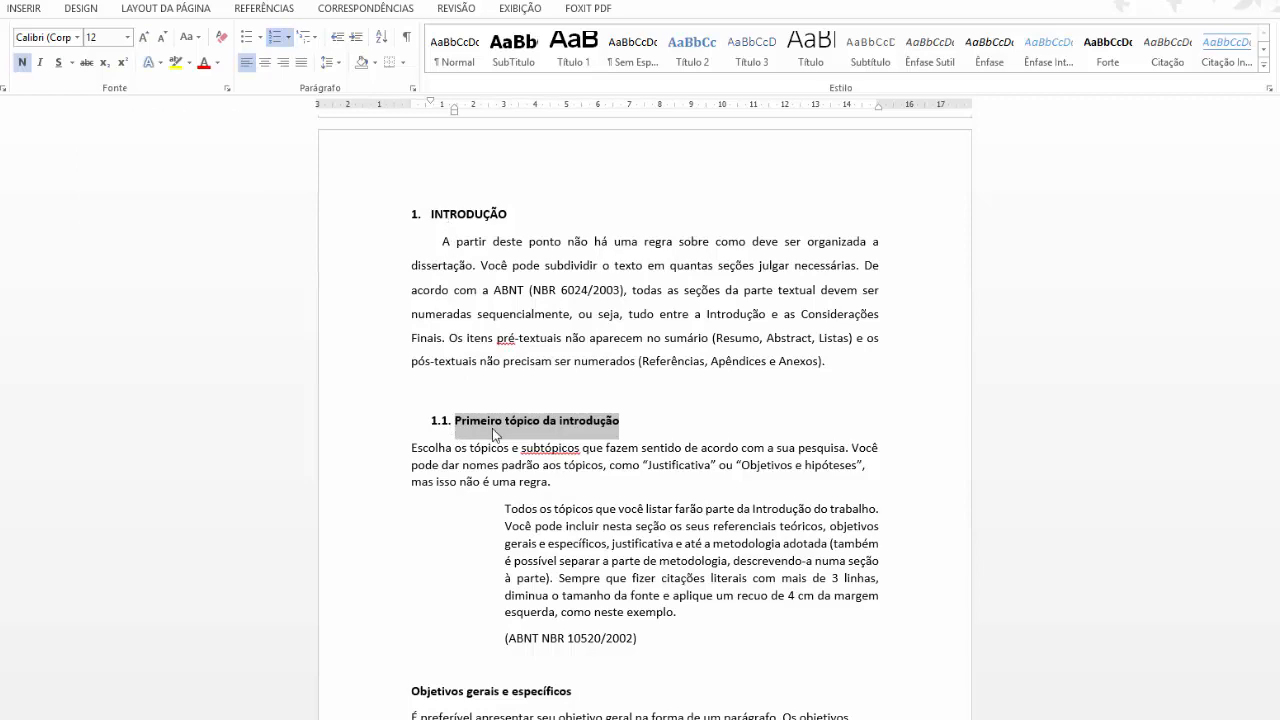
scroll(492, 428, "down", 1)
left_click(527, 517)
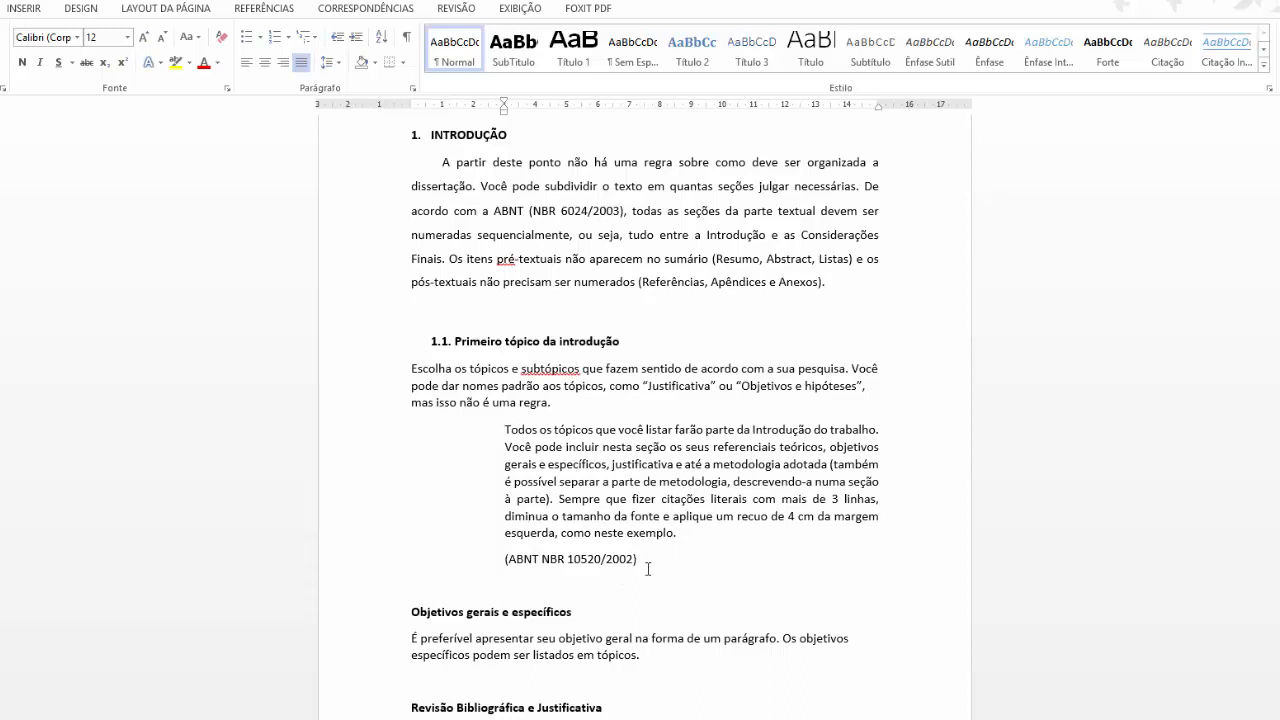
Indent the block quote further, set its font size to 11 and line spacing to 1,15.
left_click_drag(646, 564, 482, 430)
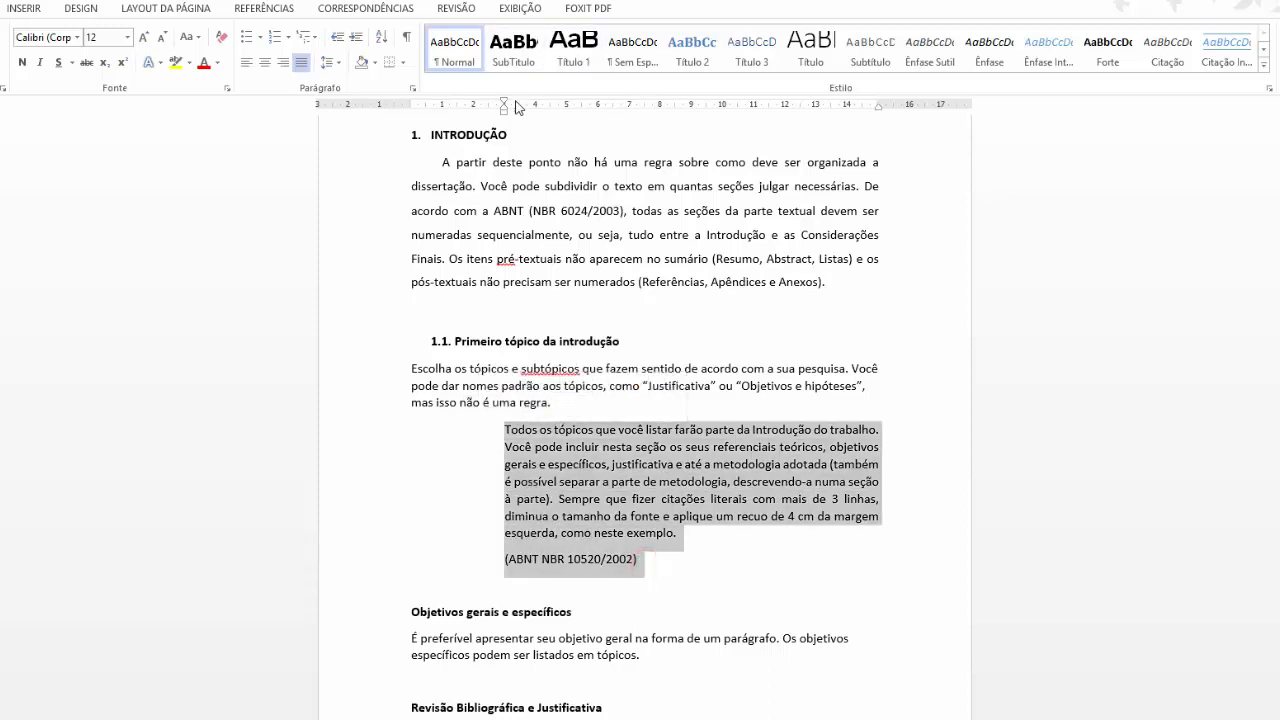
left_click_drag(504, 111, 535, 115)
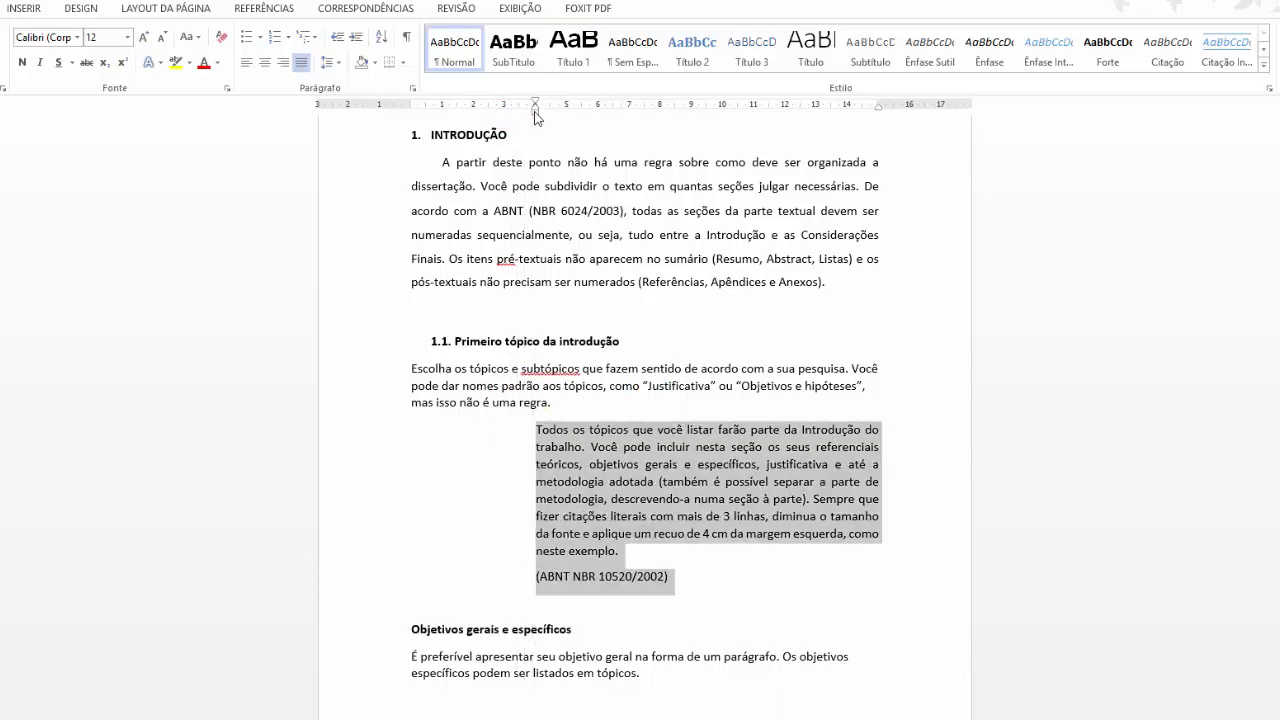
left_click(163, 40)
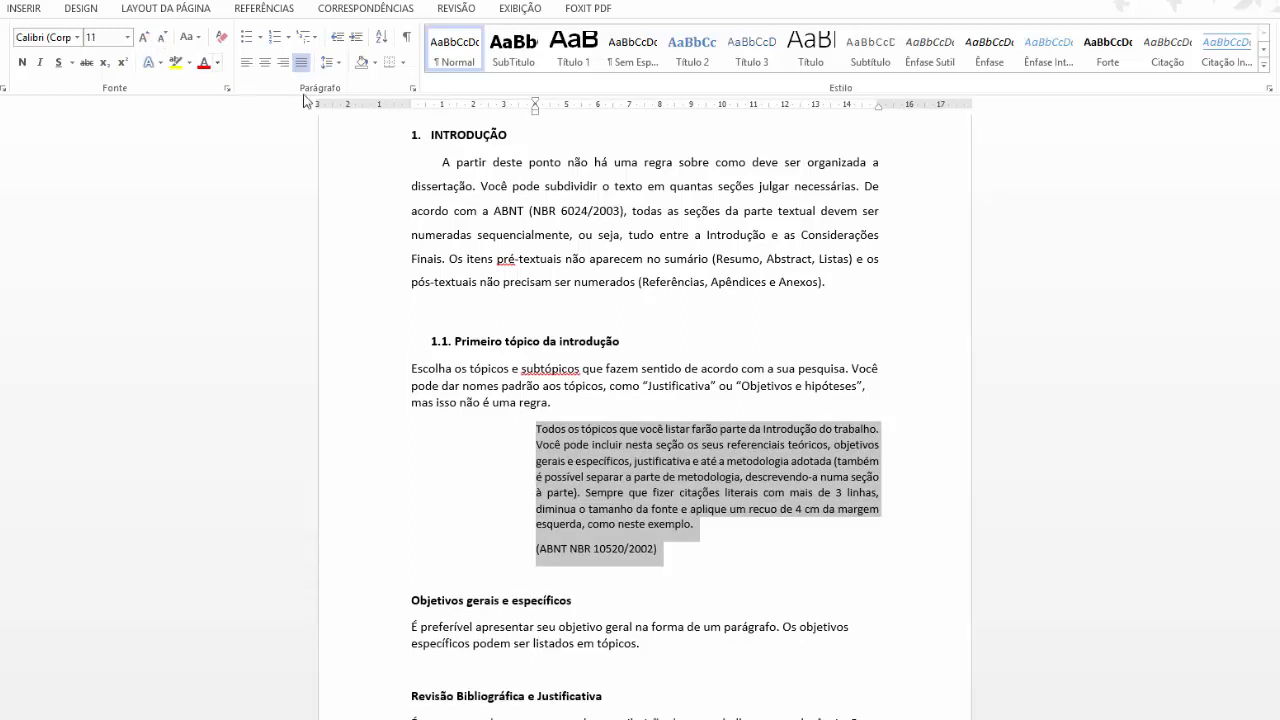
left_click(335, 66)
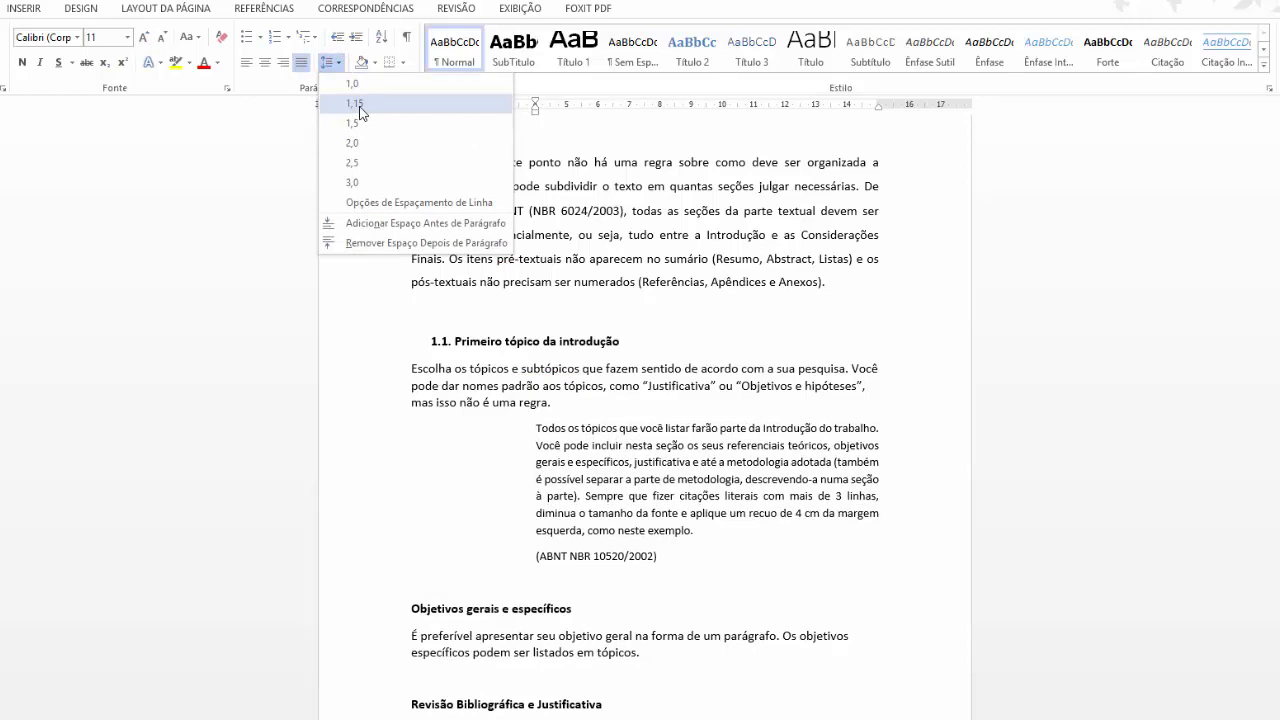
left_click(358, 107)
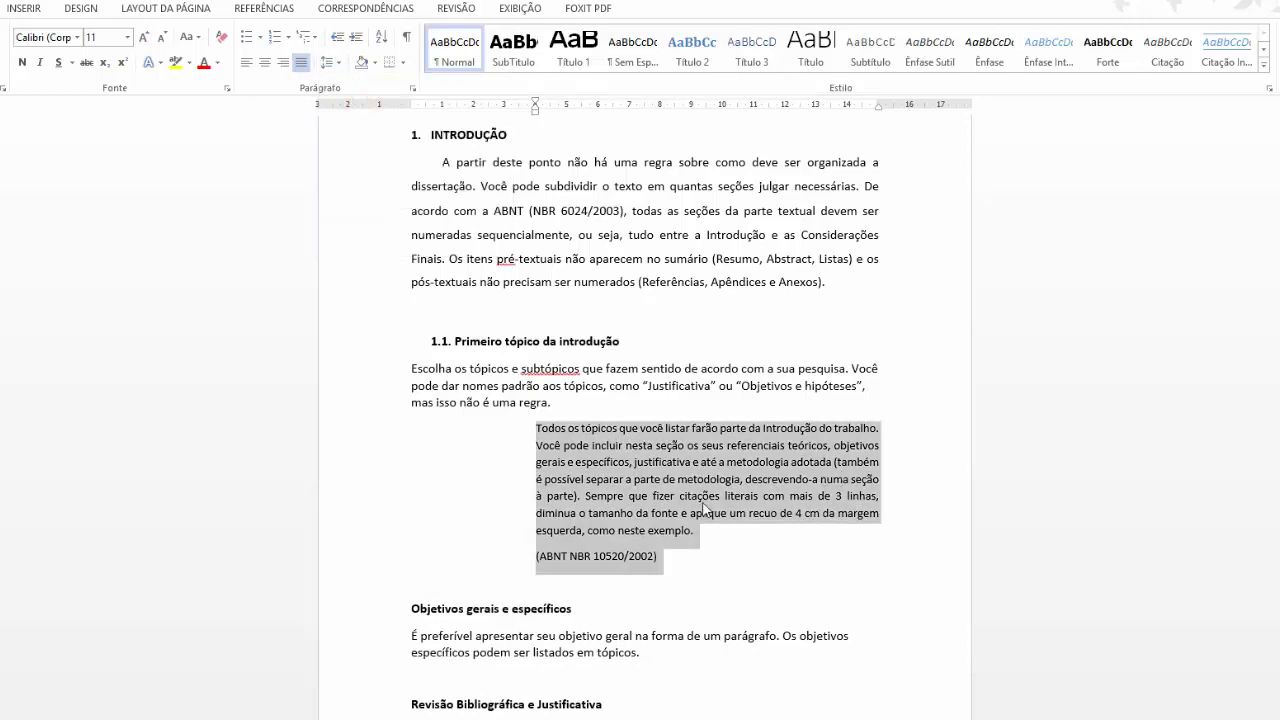
scroll(621, 410, "down", 3)
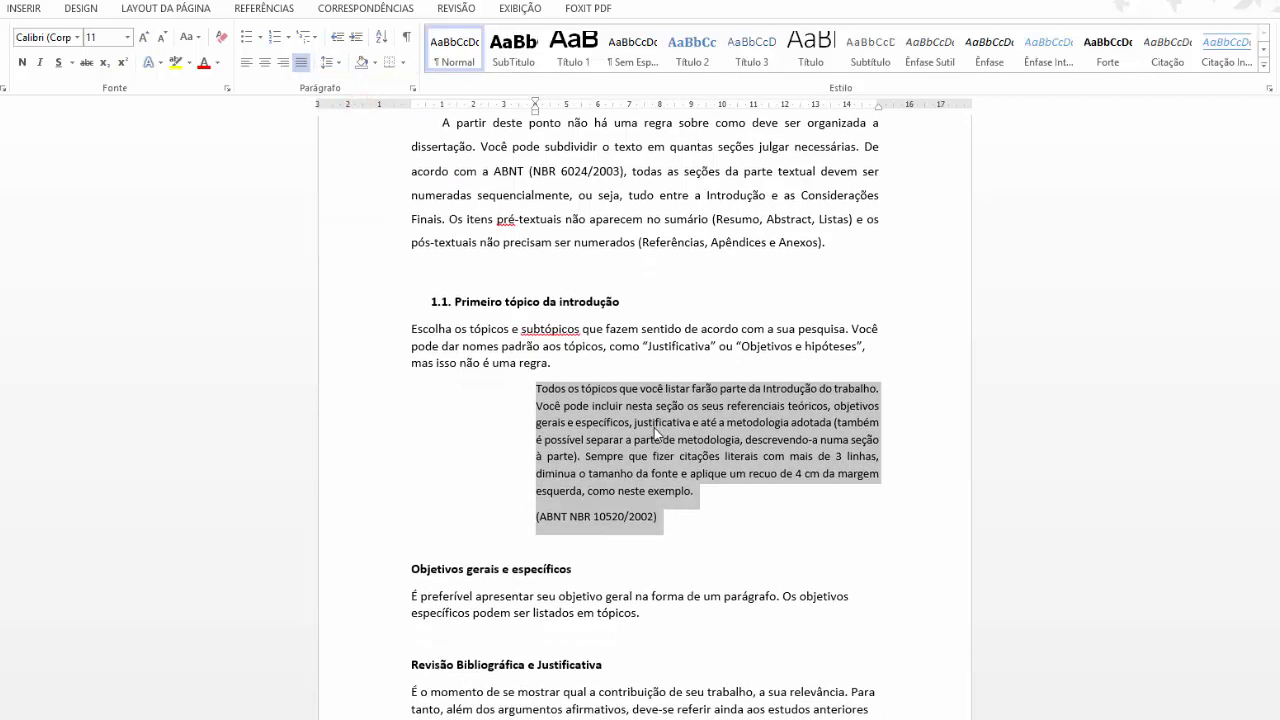
scroll(621, 410, "down", 1)
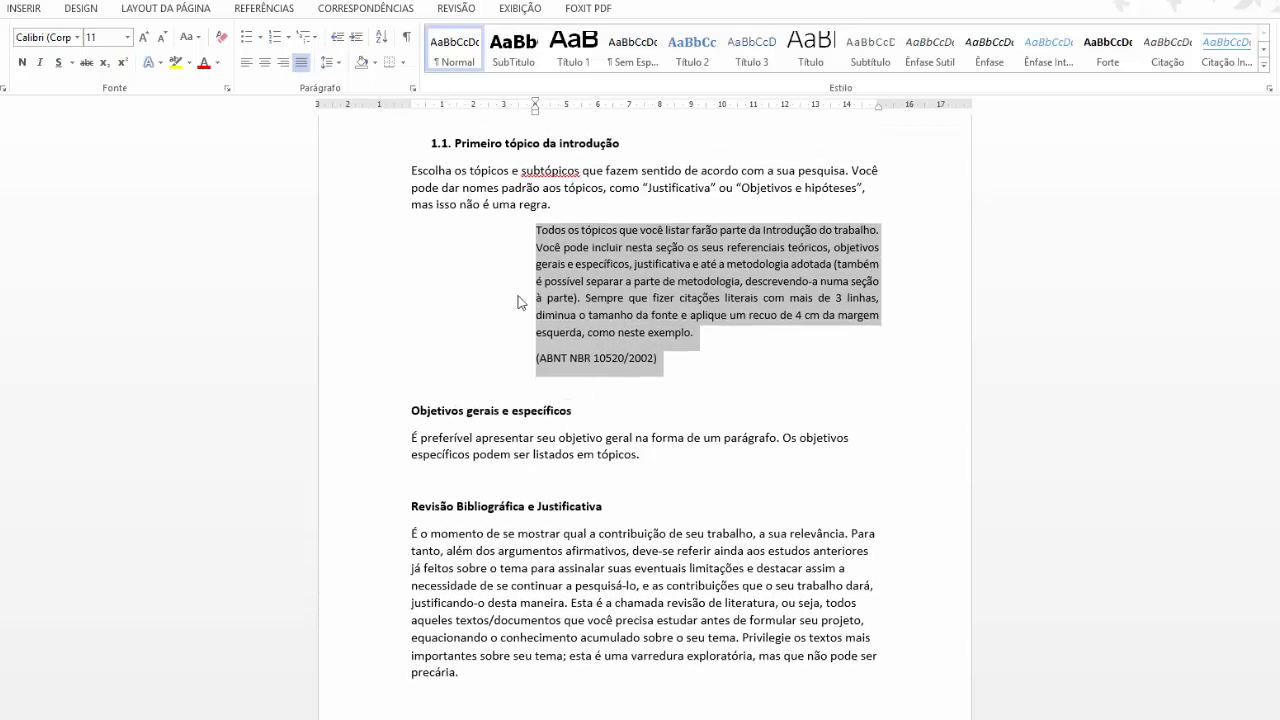
left_click(534, 507)
Number the 'Subdivisão do tópico' heading and demote it twice to third-level 1.1.1.
scroll(561, 507, "down", 4)
scroll(561, 507, "down", 3)
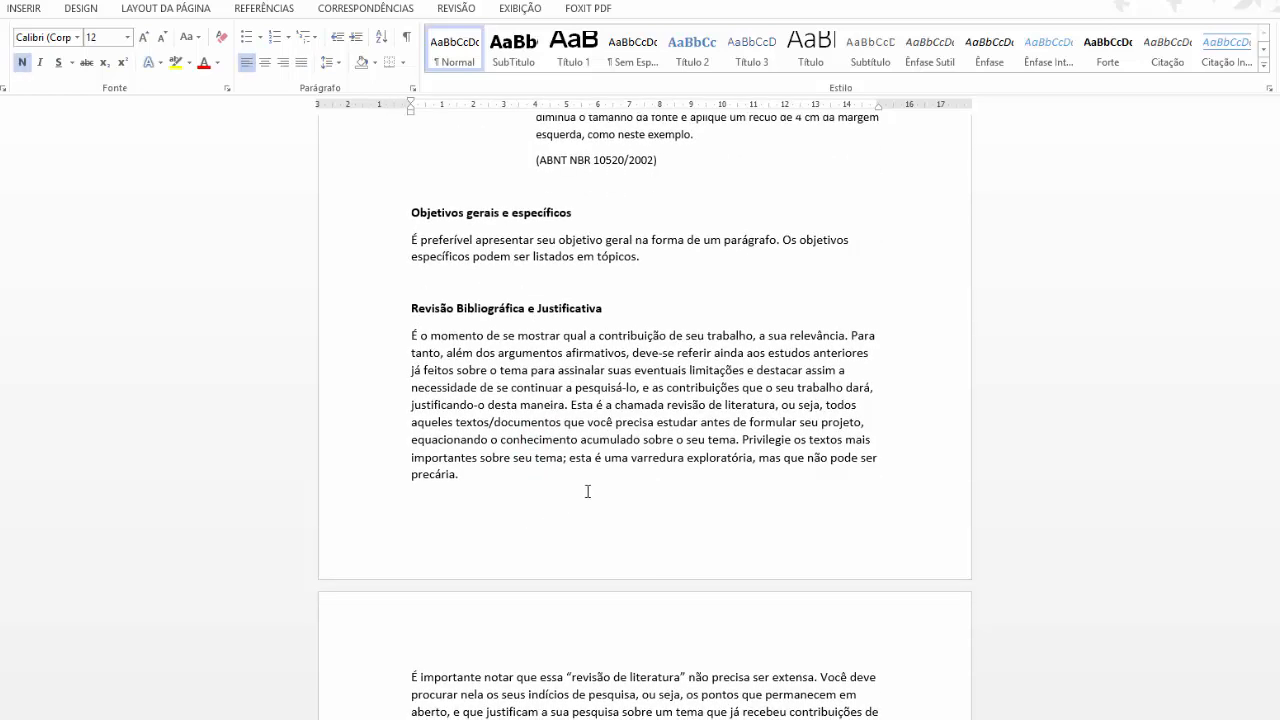
scroll(625, 553, "down", 4)
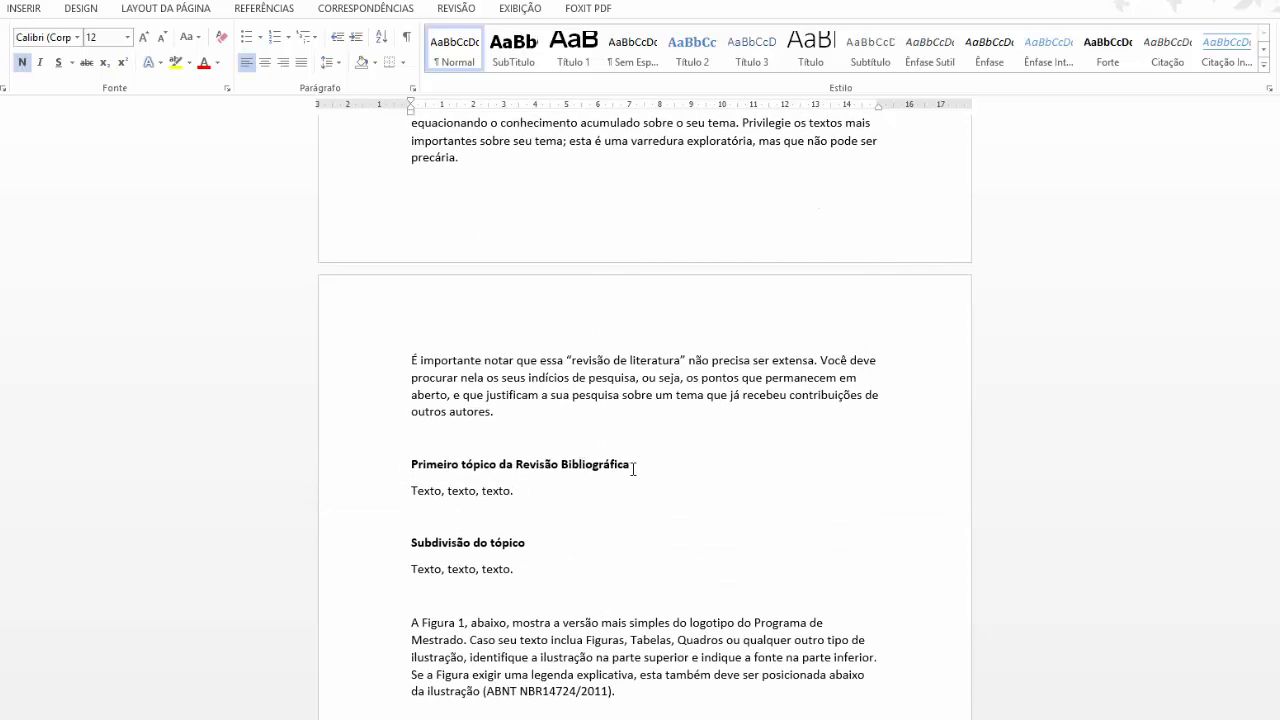
left_click(534, 541)
left_click(360, 541)
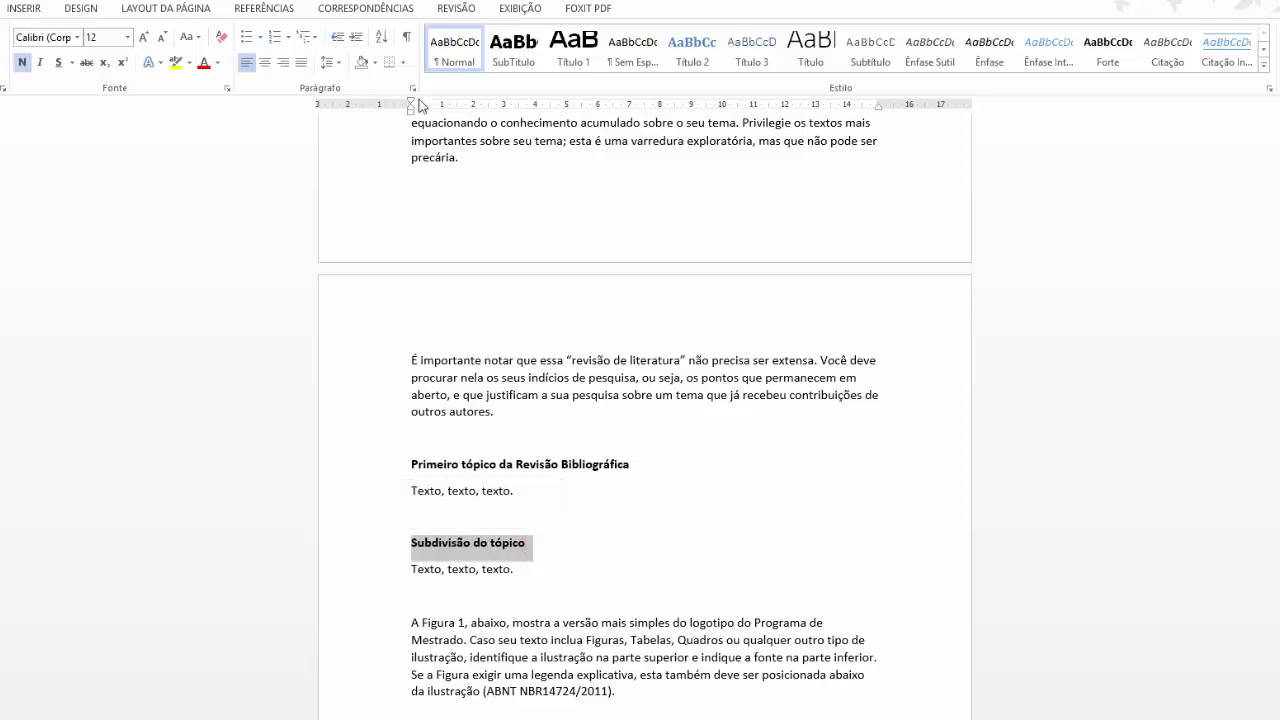
right_click(506, 543)
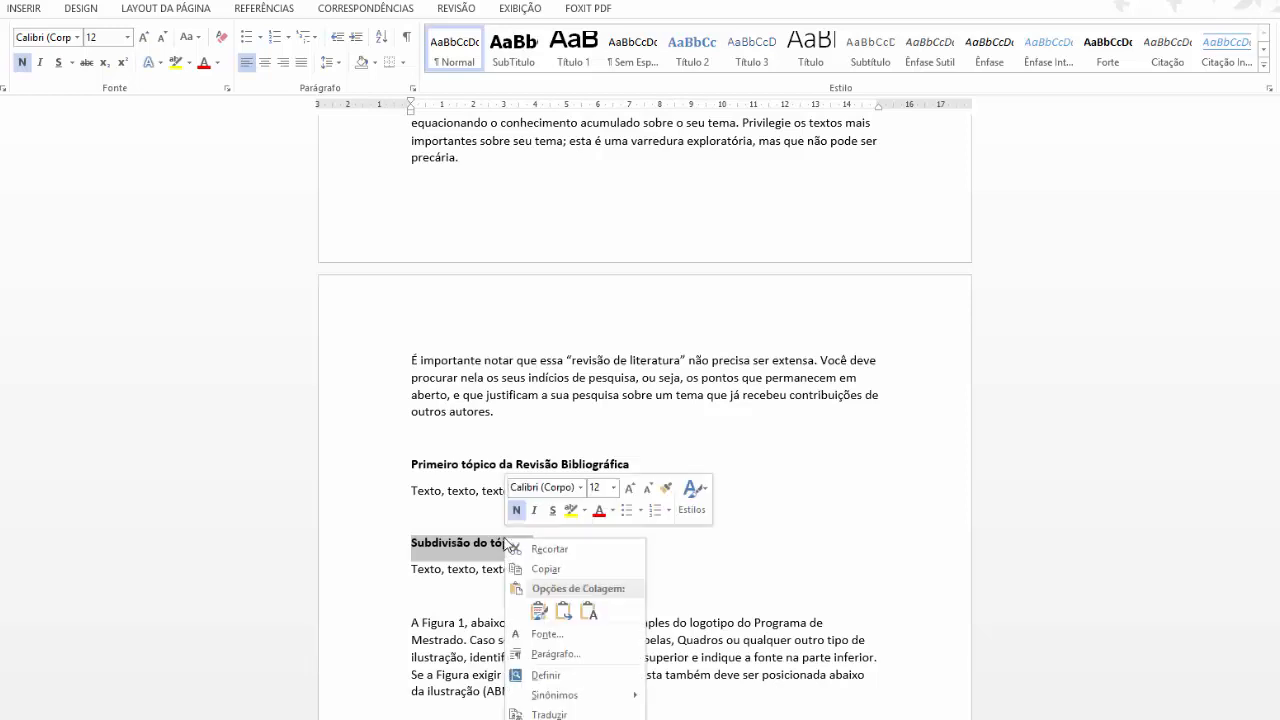
left_click(652, 510)
key("Tab")
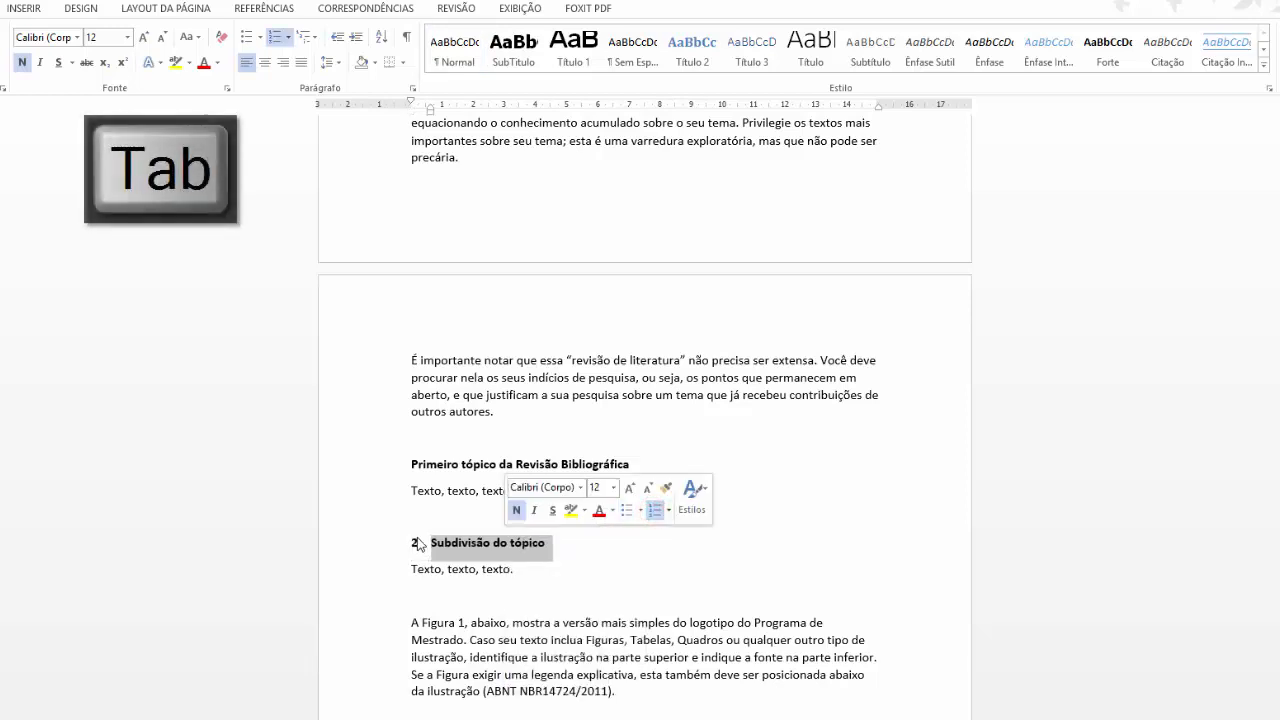
key("Tab")
key("Tab")
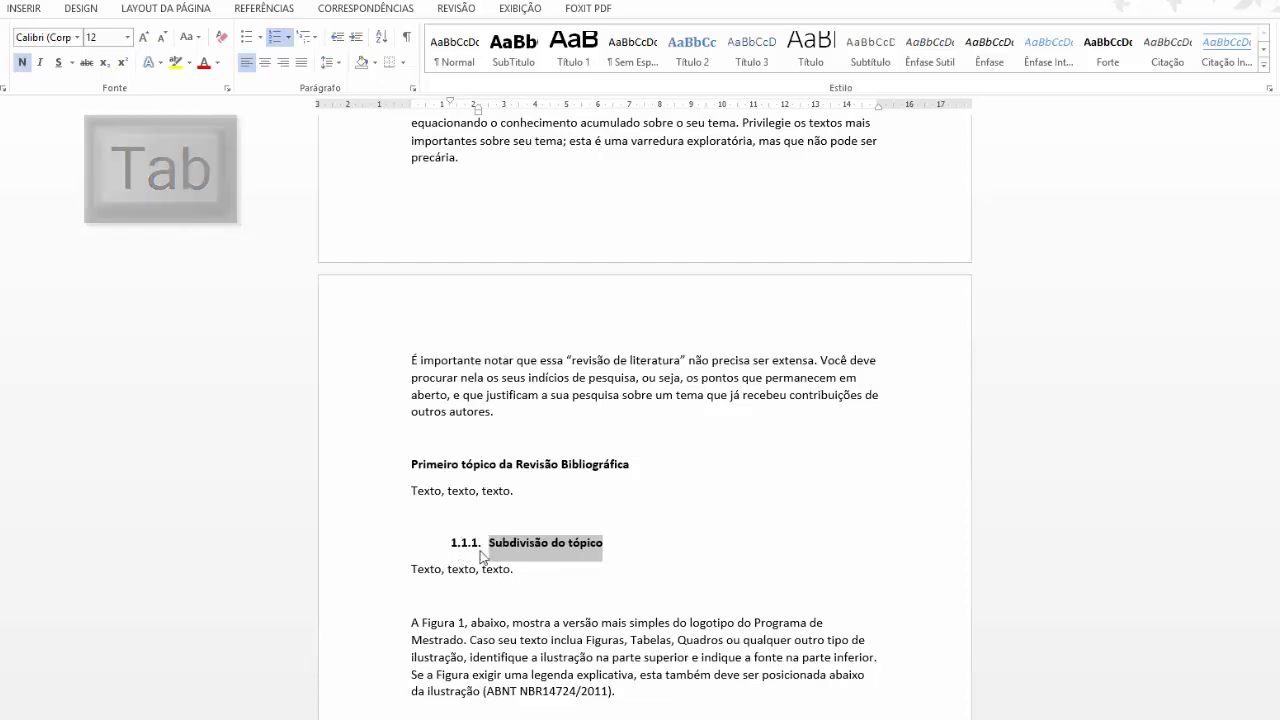
scroll(511, 531, "up", 2)
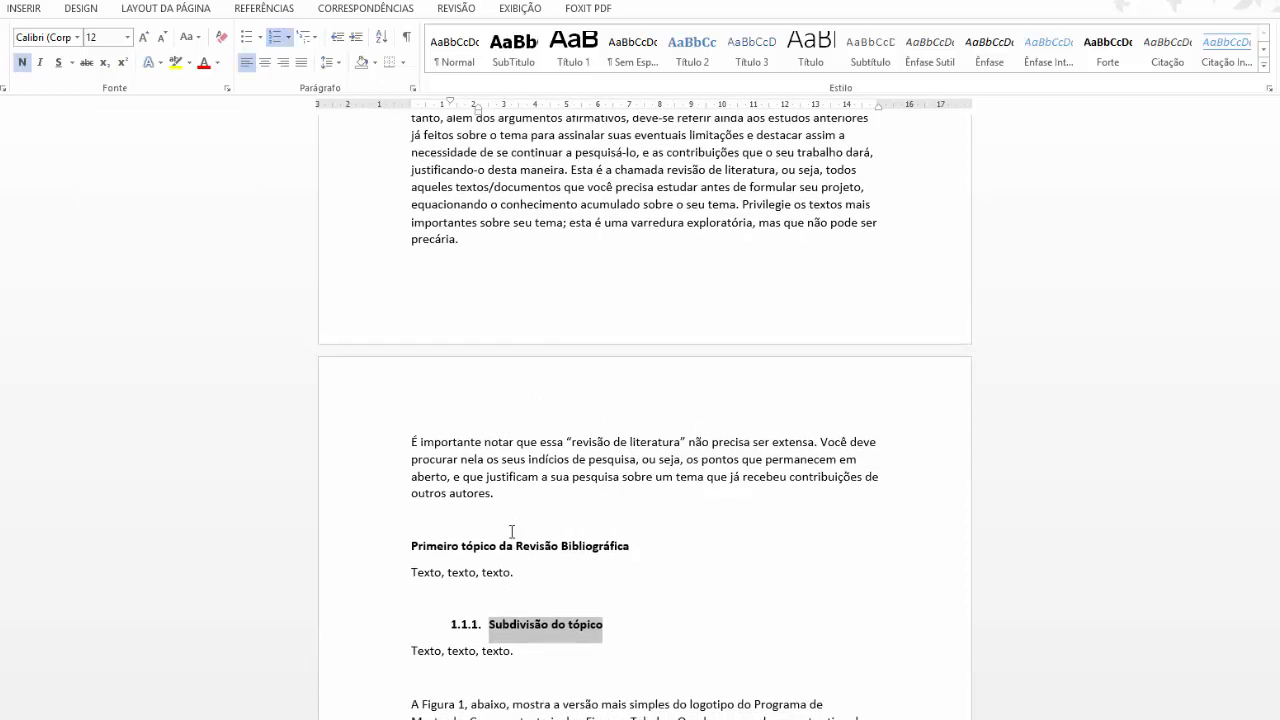
scroll(511, 531, "up", 15)
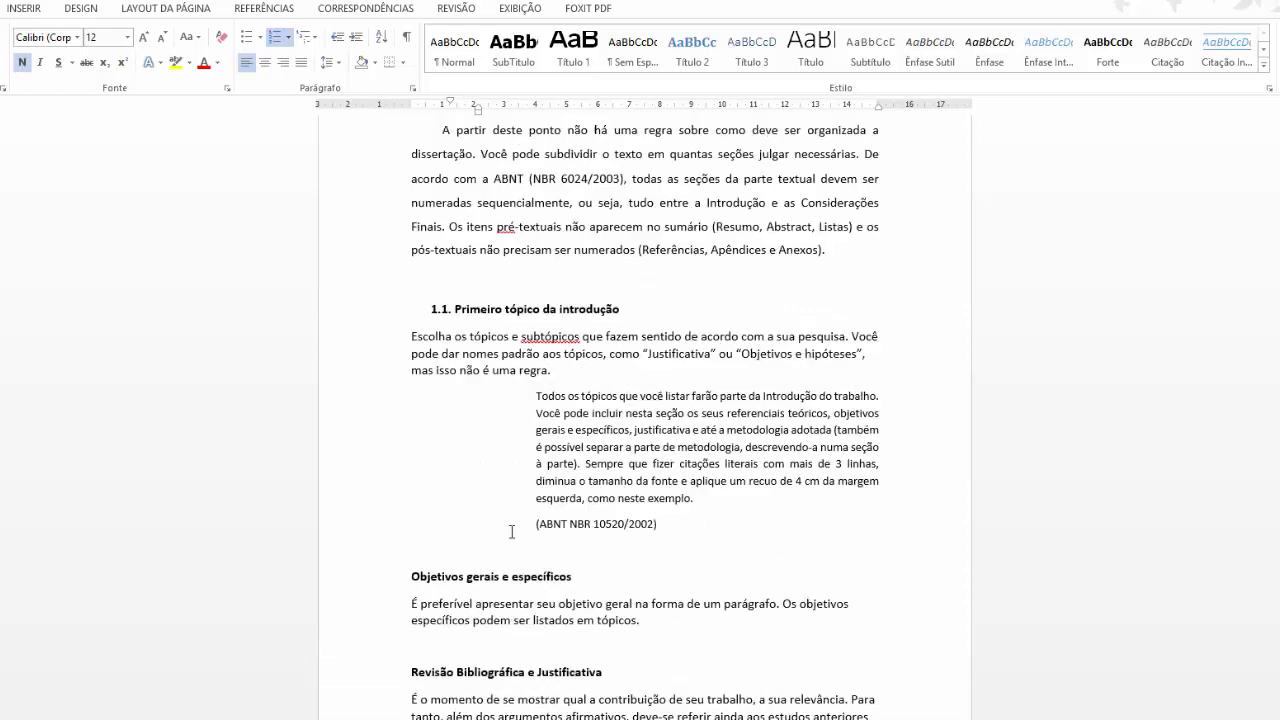
scroll(511, 531, "up", 1)
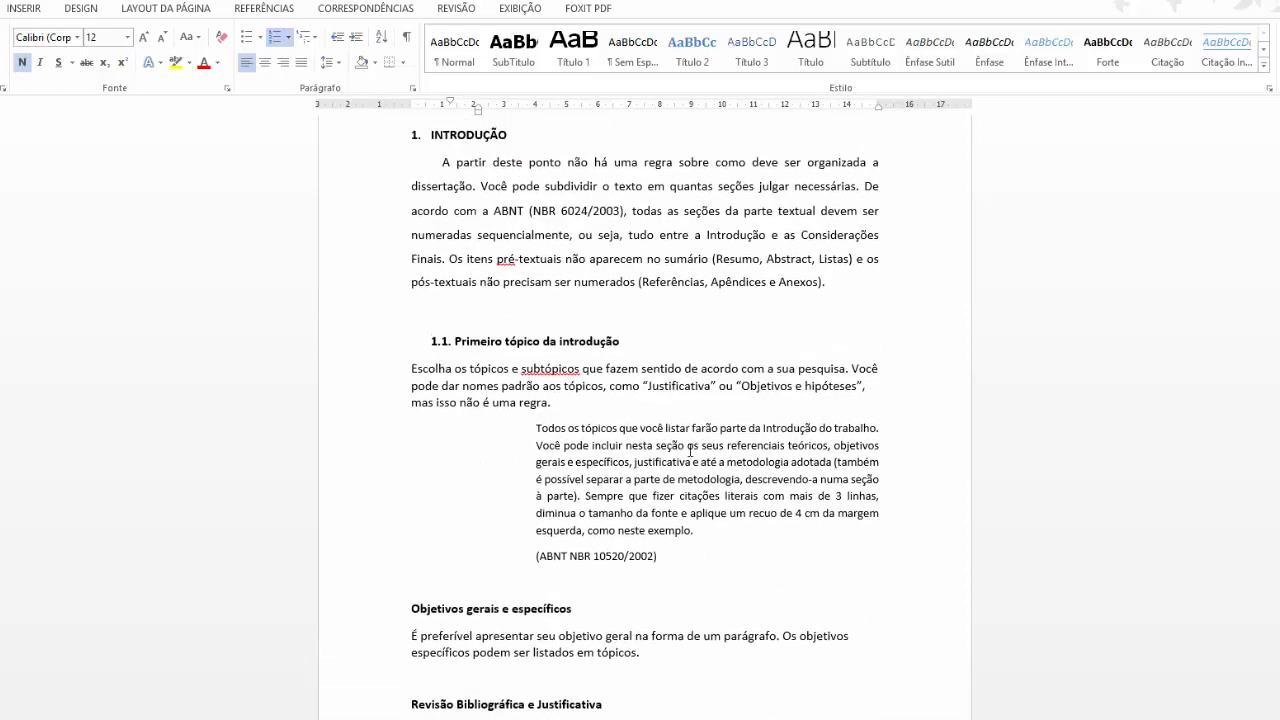
scroll(726, 640, "up", 2)
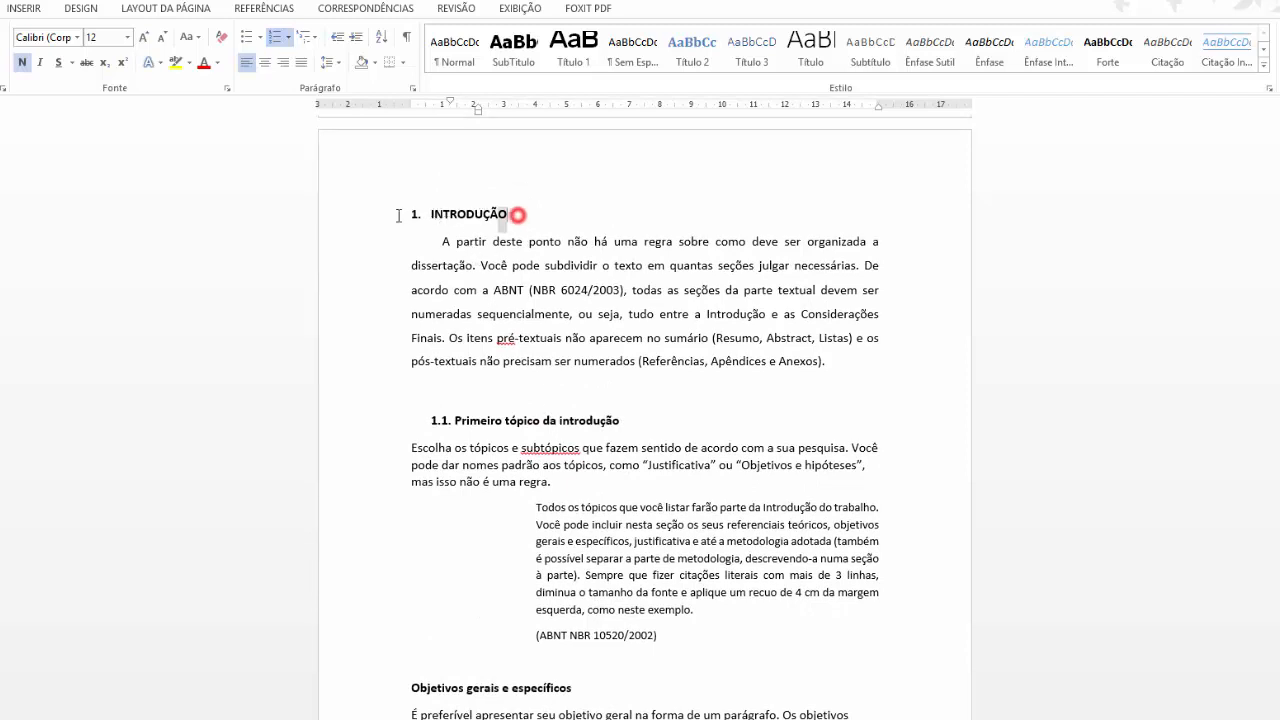
double_click(512, 215)
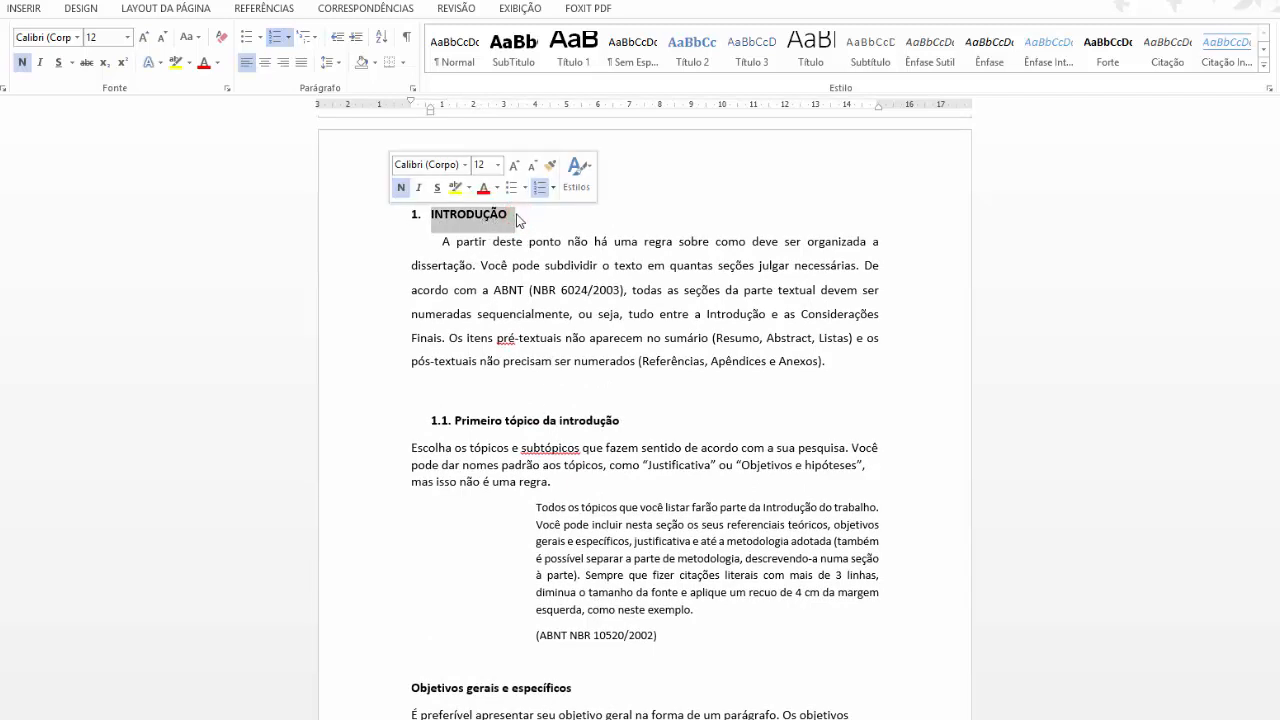
left_click(487, 421)
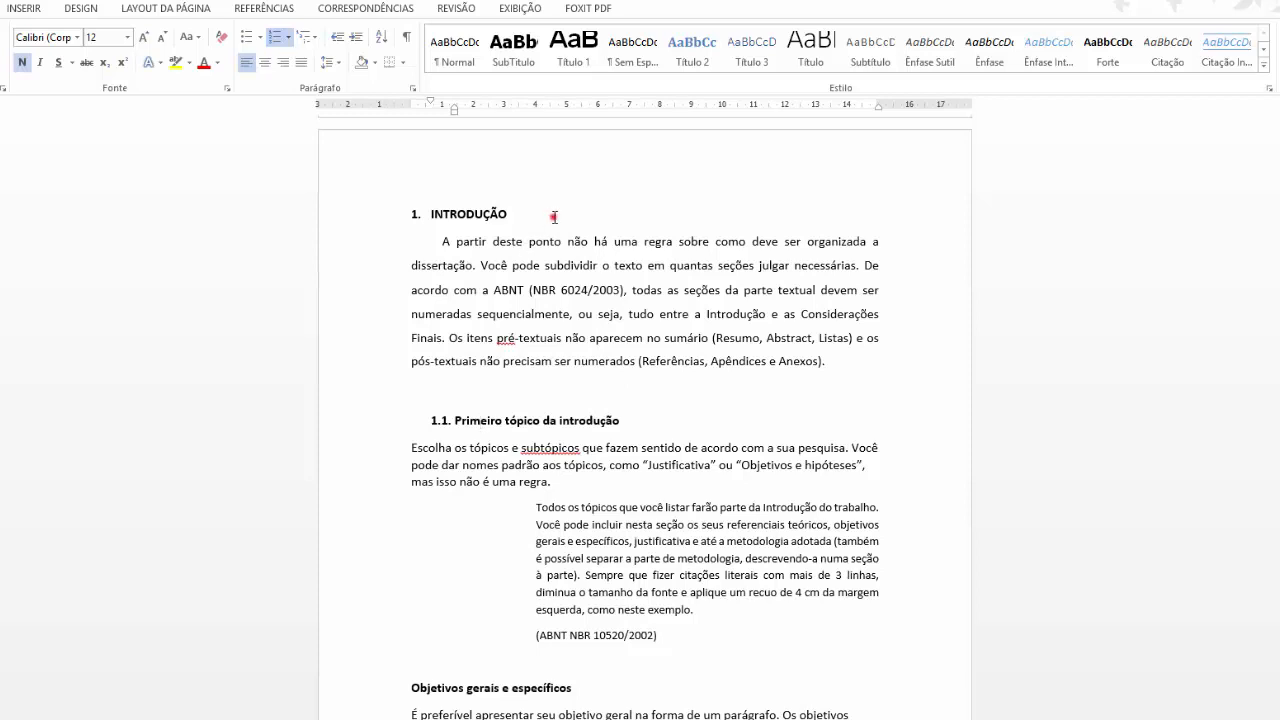
left_click_drag(553, 216, 358, 214)
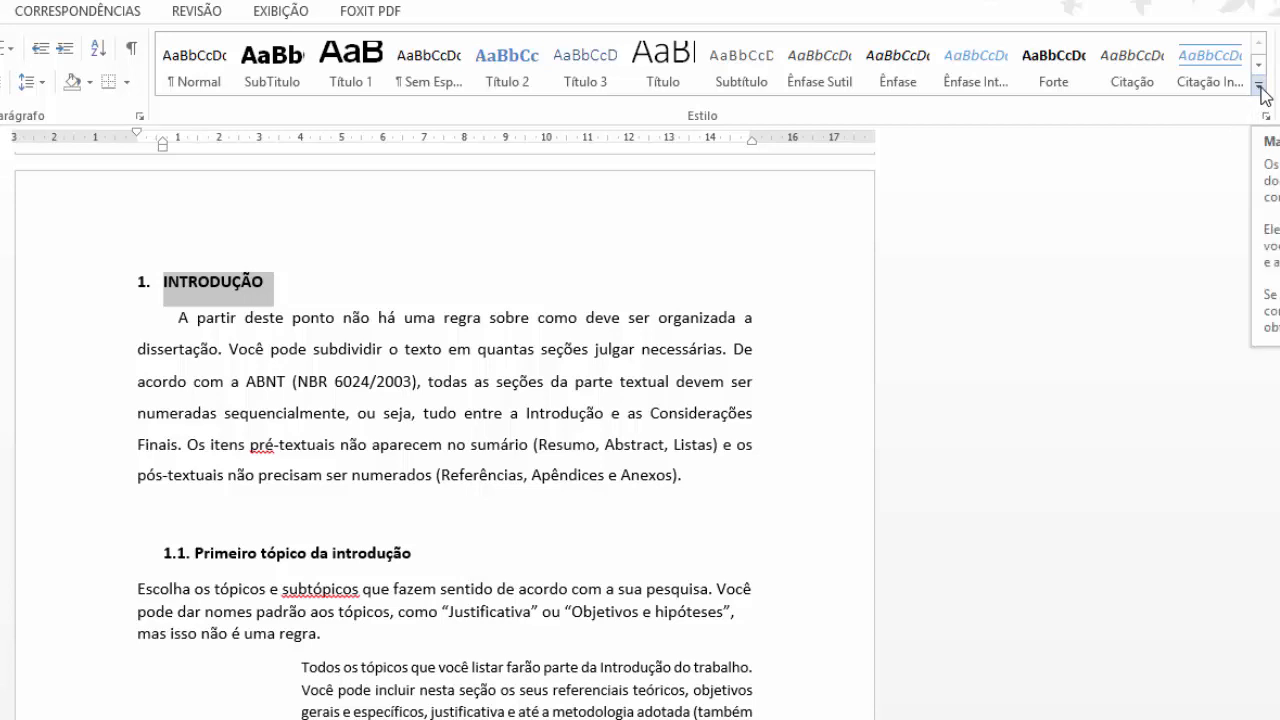
Create the style Teste_Capitulo from the INTRODUÇÃO heading's formatting.
left_click(1264, 94)
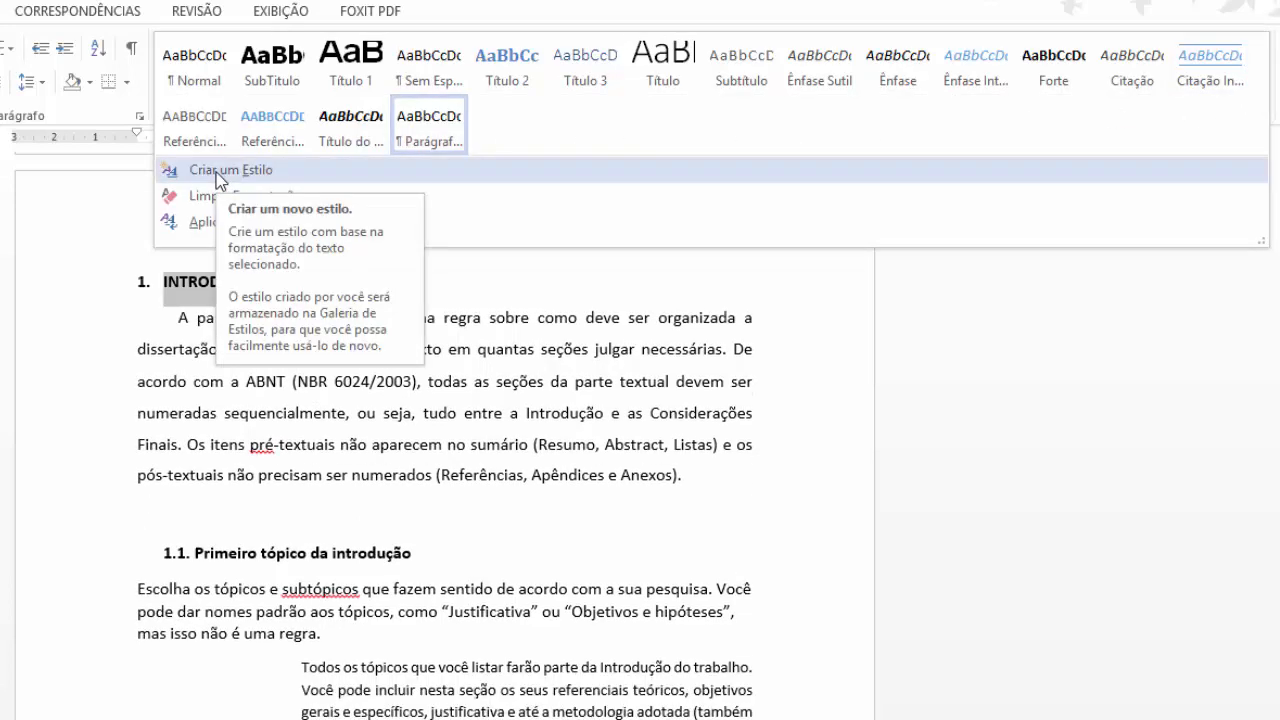
left_click(216, 172)
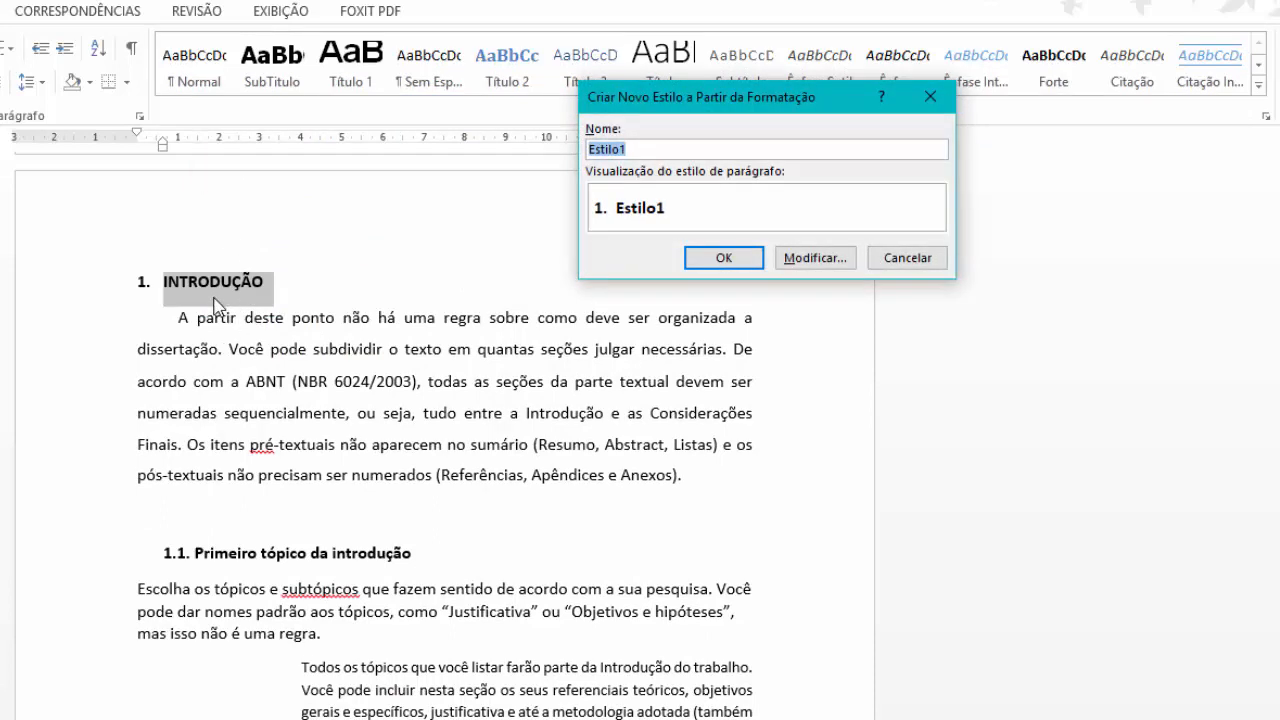
type("Teste_Capitulo")
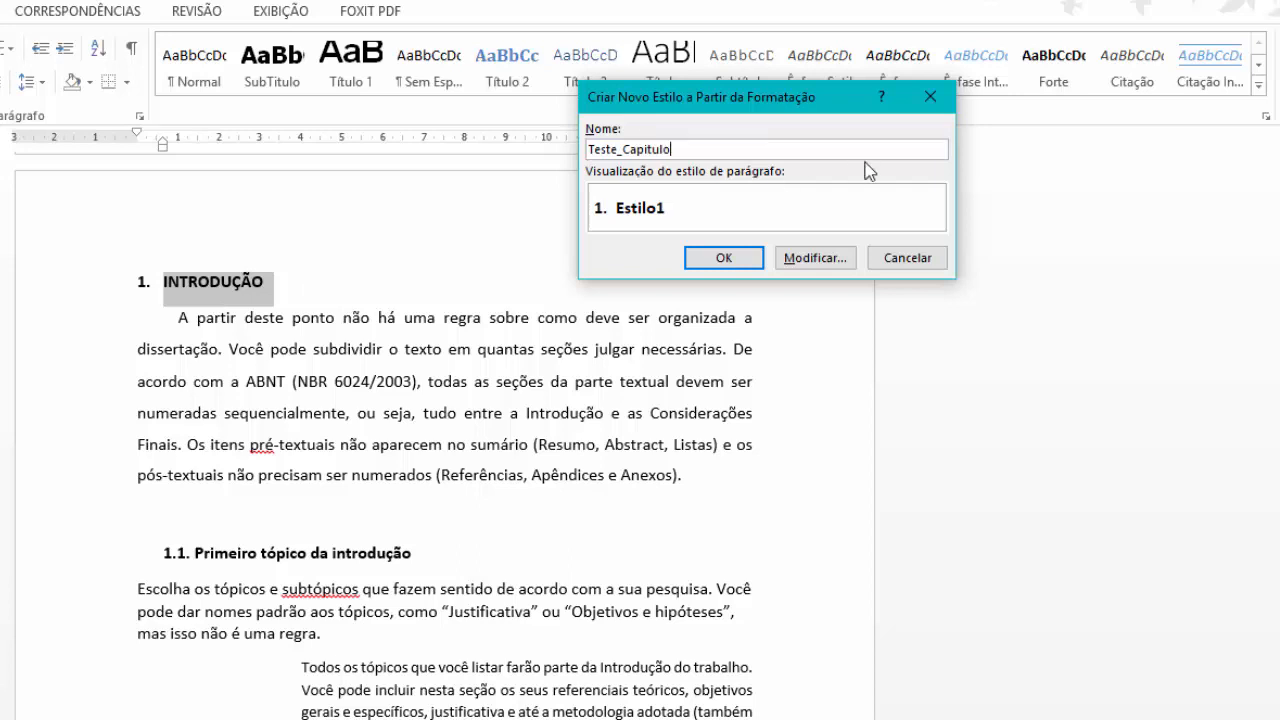
left_click(729, 258)
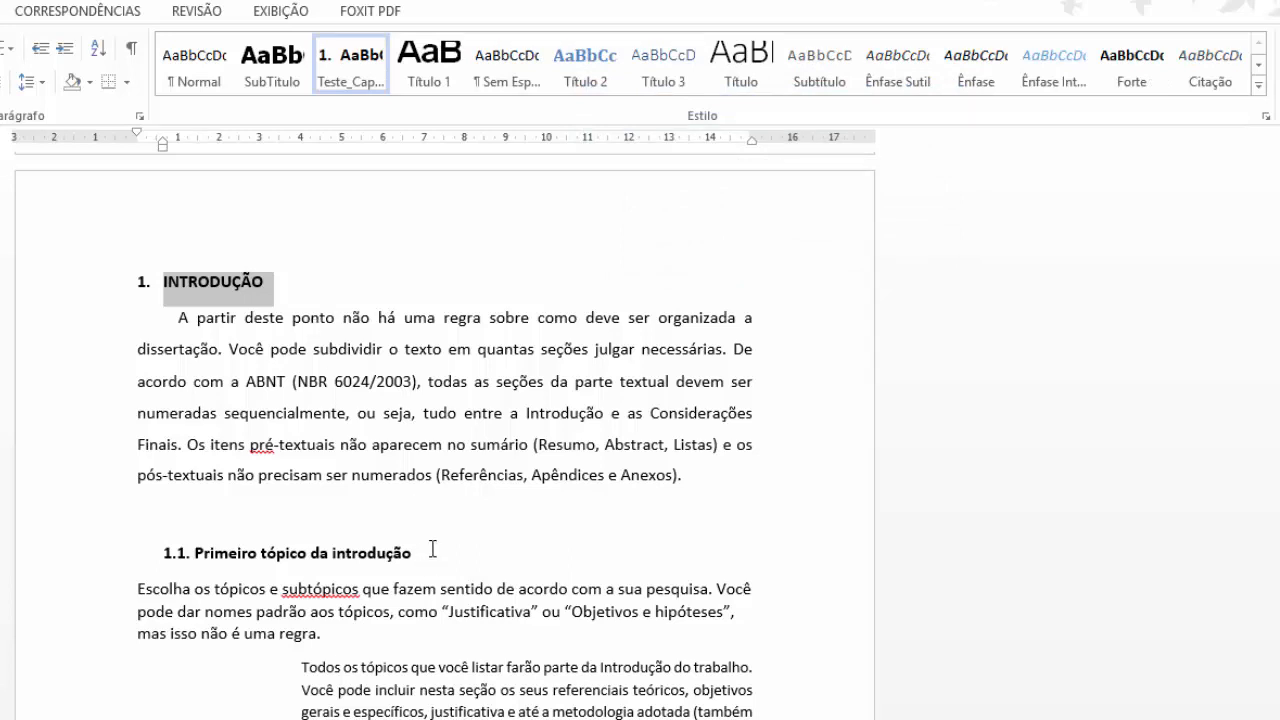
Save the first introduction paragraph's formatting as the new style Teste_Paragrafo.
left_click_drag(714, 477, 426, 450)
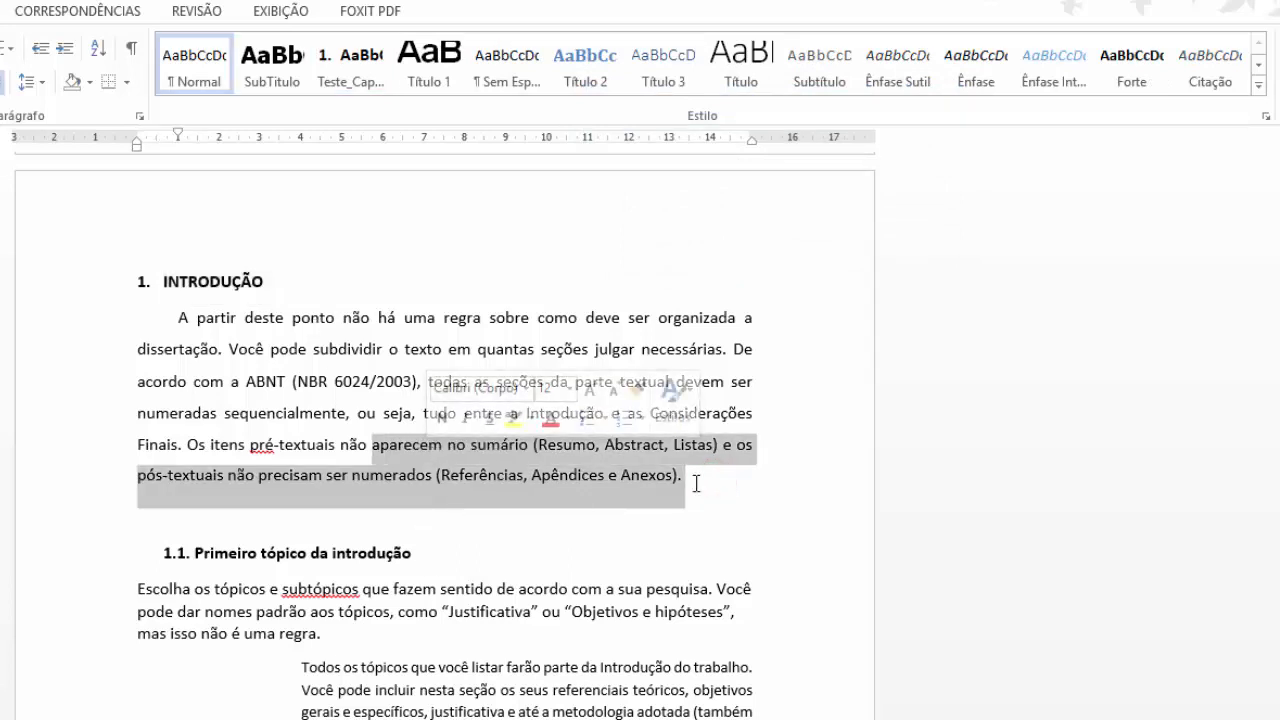
left_click(697, 478)
left_click_drag(697, 478, 140, 317)
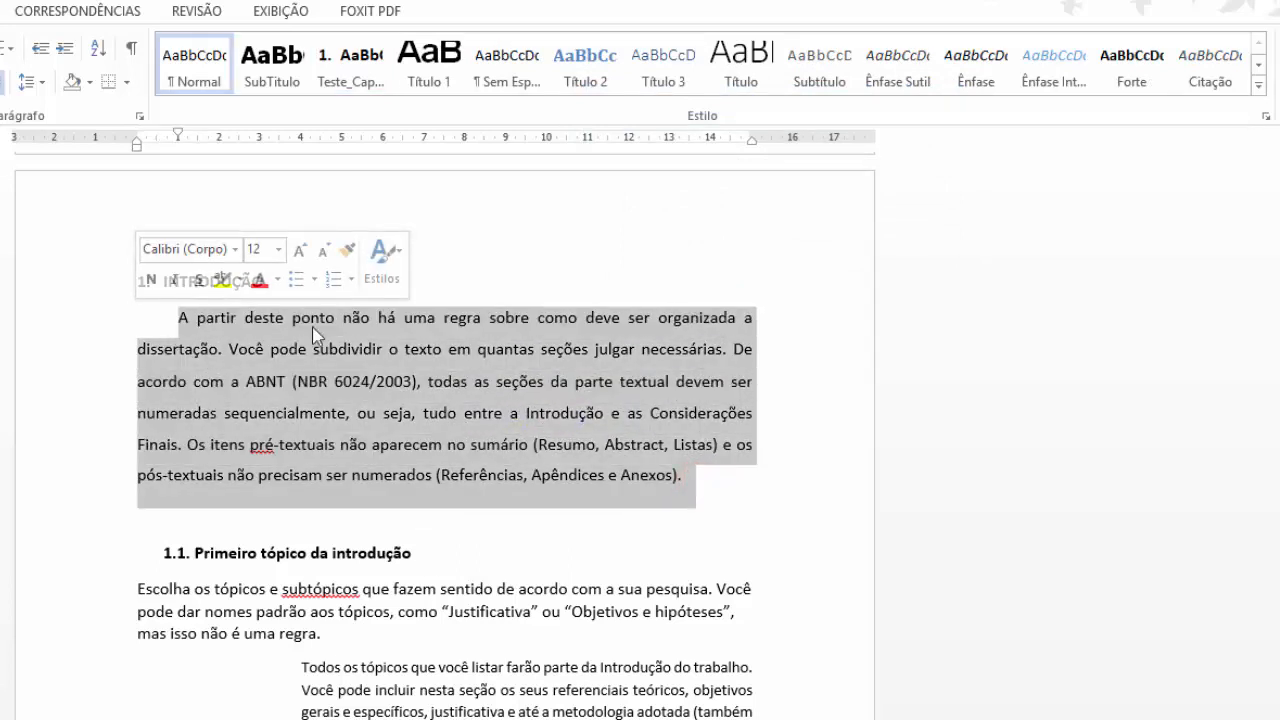
left_click(1258, 86)
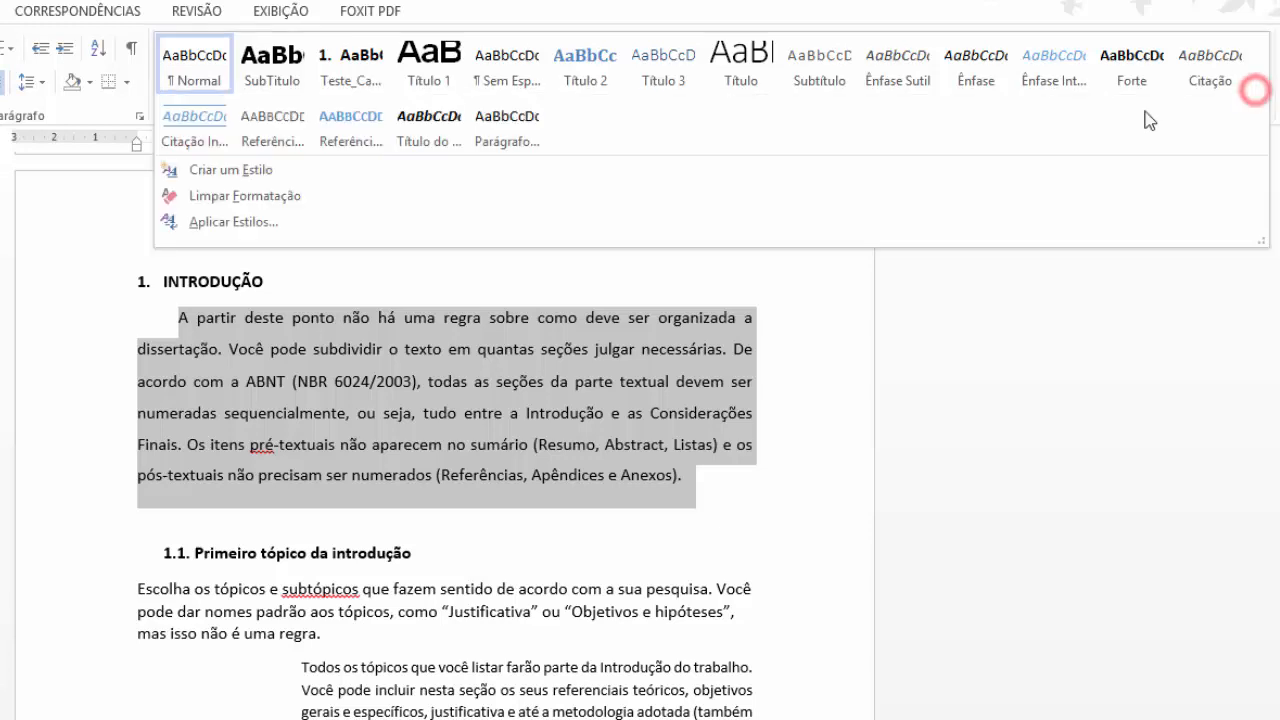
left_click(273, 170)
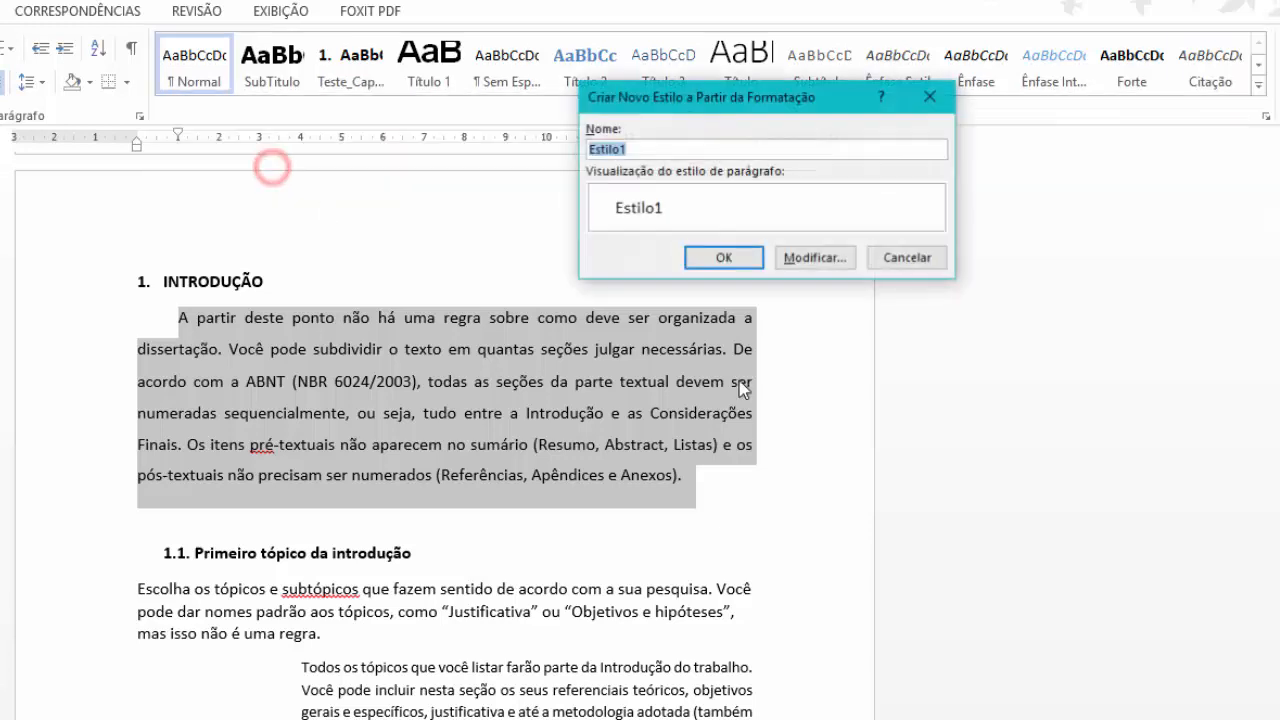
type("Teste_")
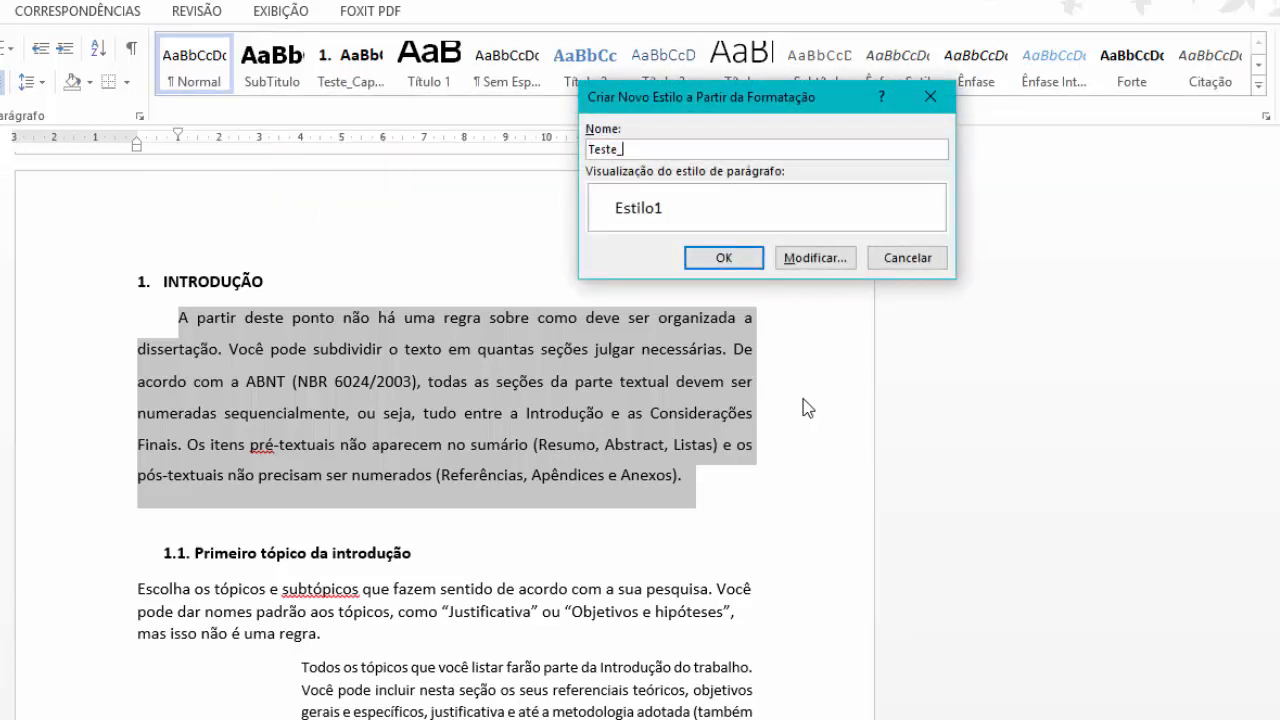
type("Paragrafo")
key("Return")
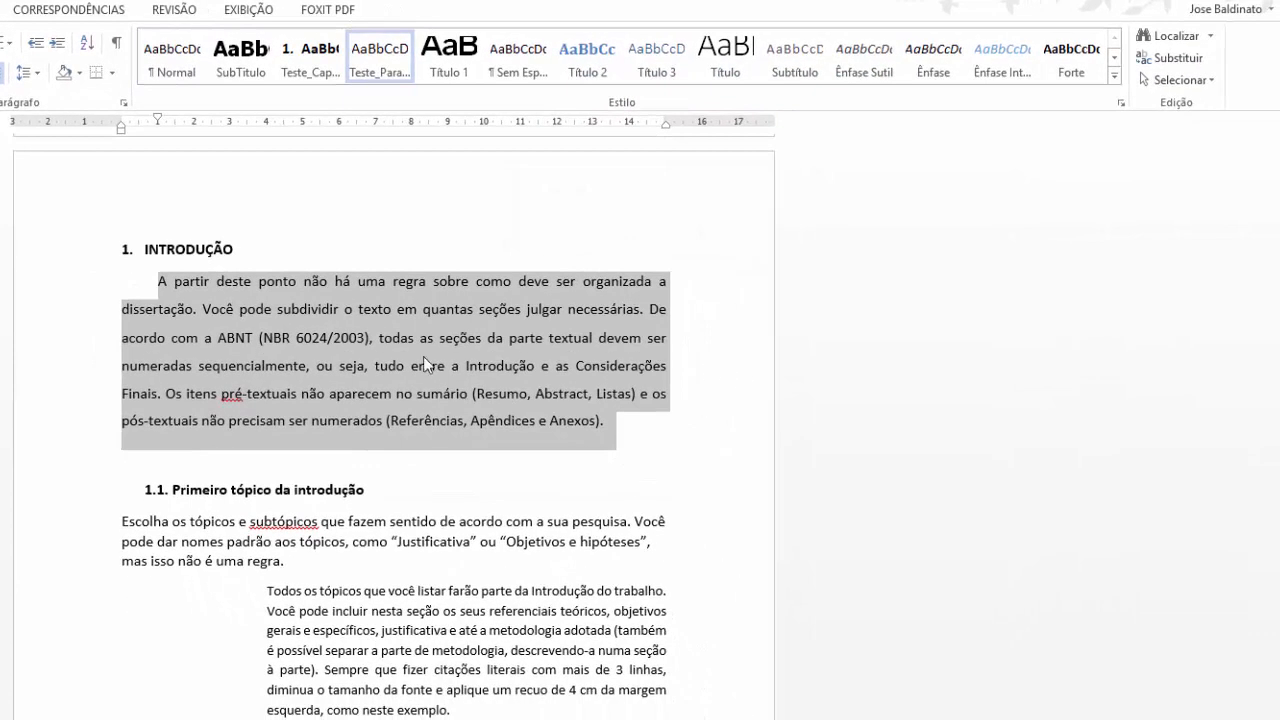
Save the 1.1 Primeiro tópico subheading's formatting as a new topic style, Teste_Tópico.
left_click_drag(383, 490, 118, 498)
left_click(1114, 75)
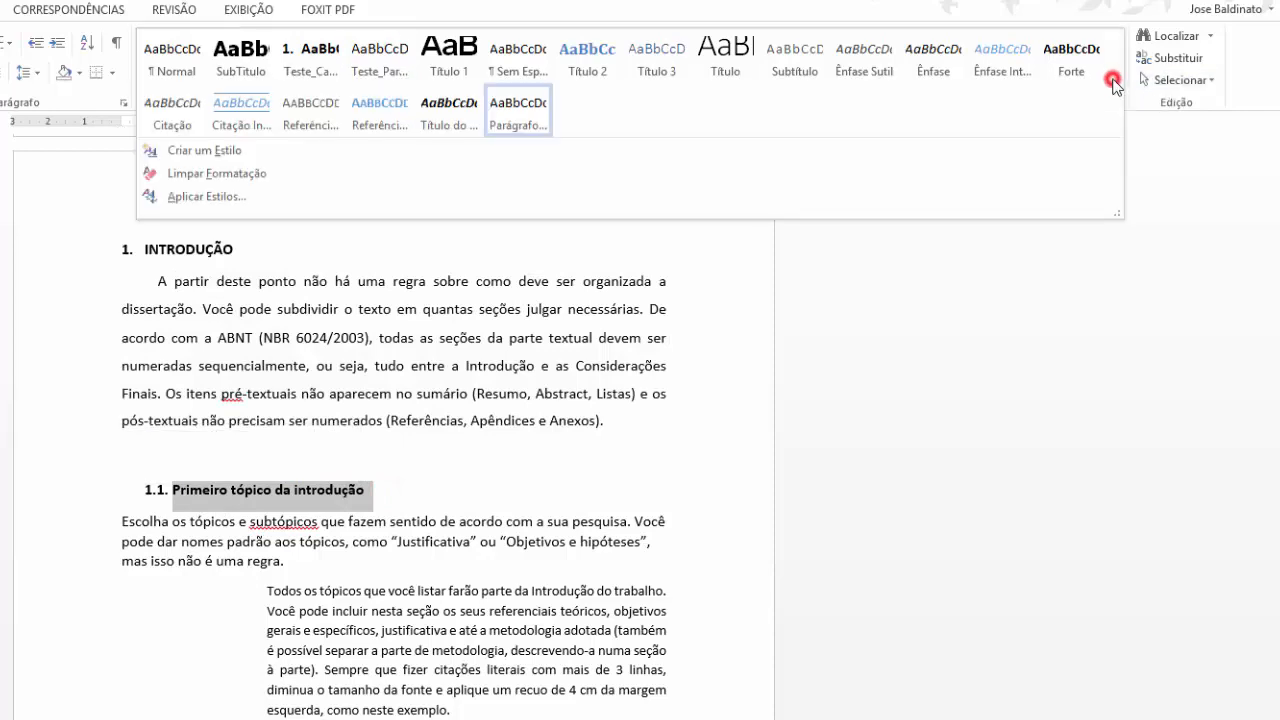
left_click(178, 152)
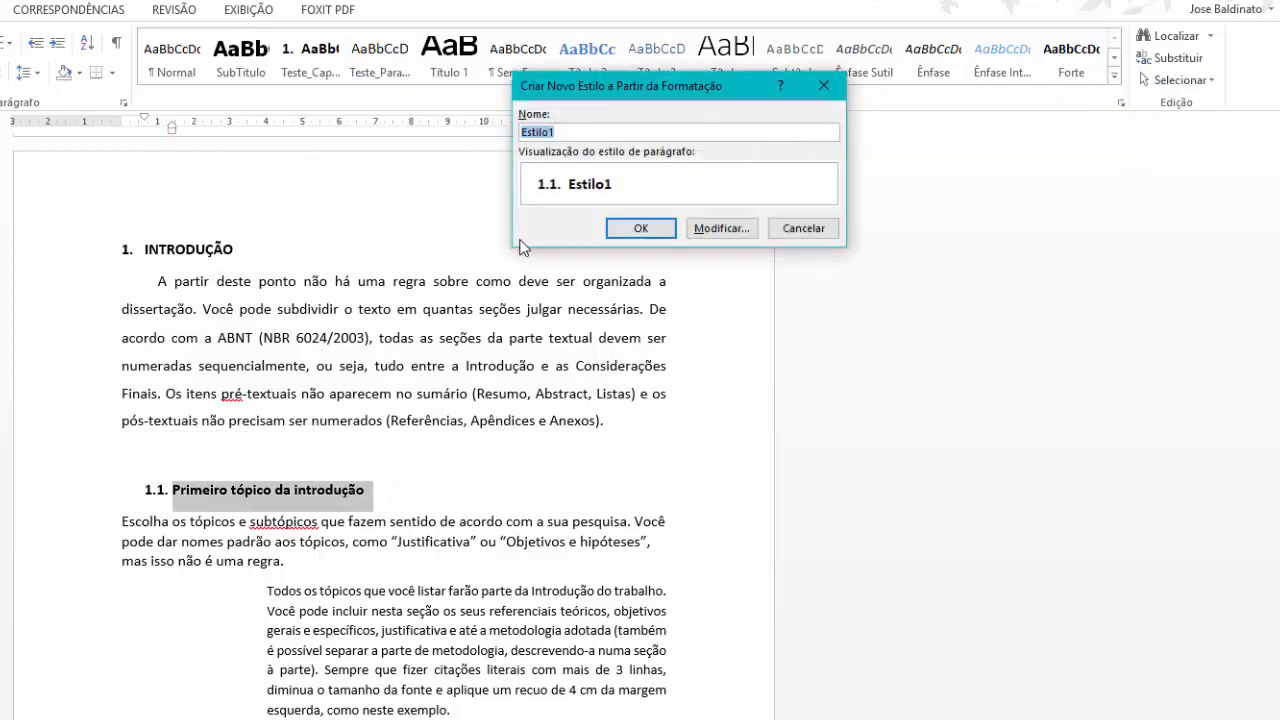
type("Teste_Topic")
key("Return")
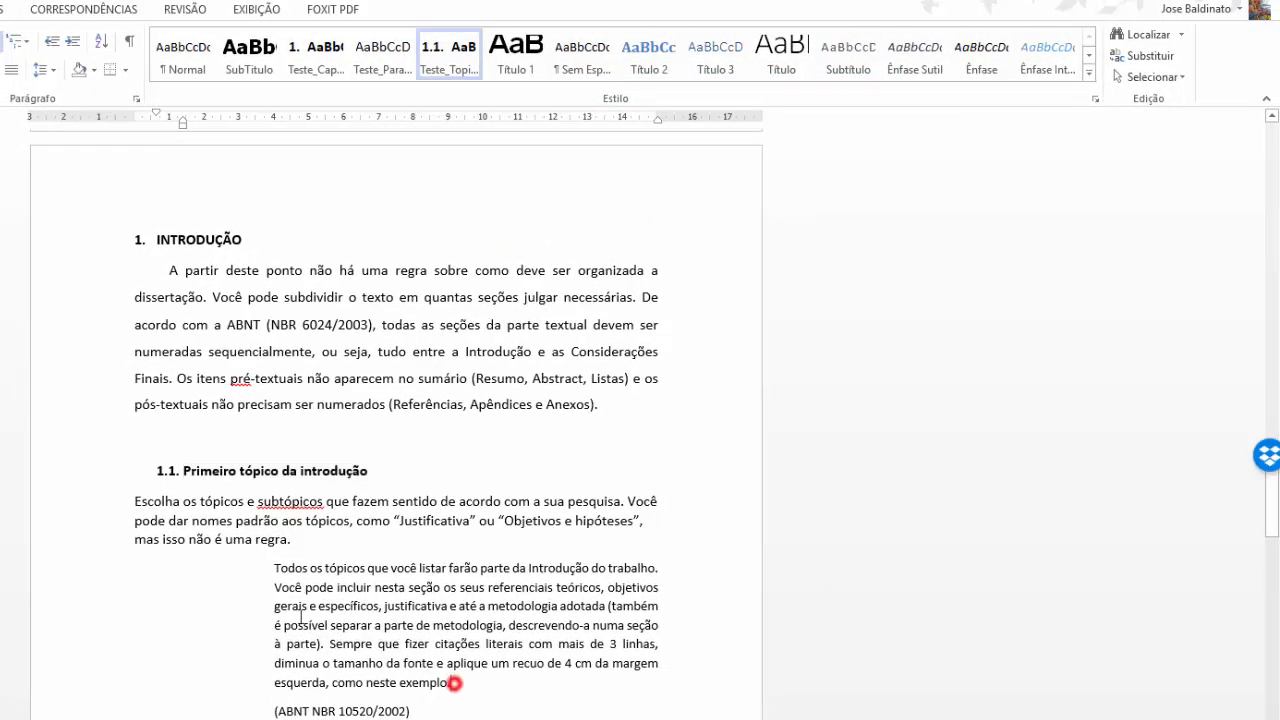
Save the block quote's formatting as the new style Teste_Citacao.
left_click_drag(443, 686, 272, 566)
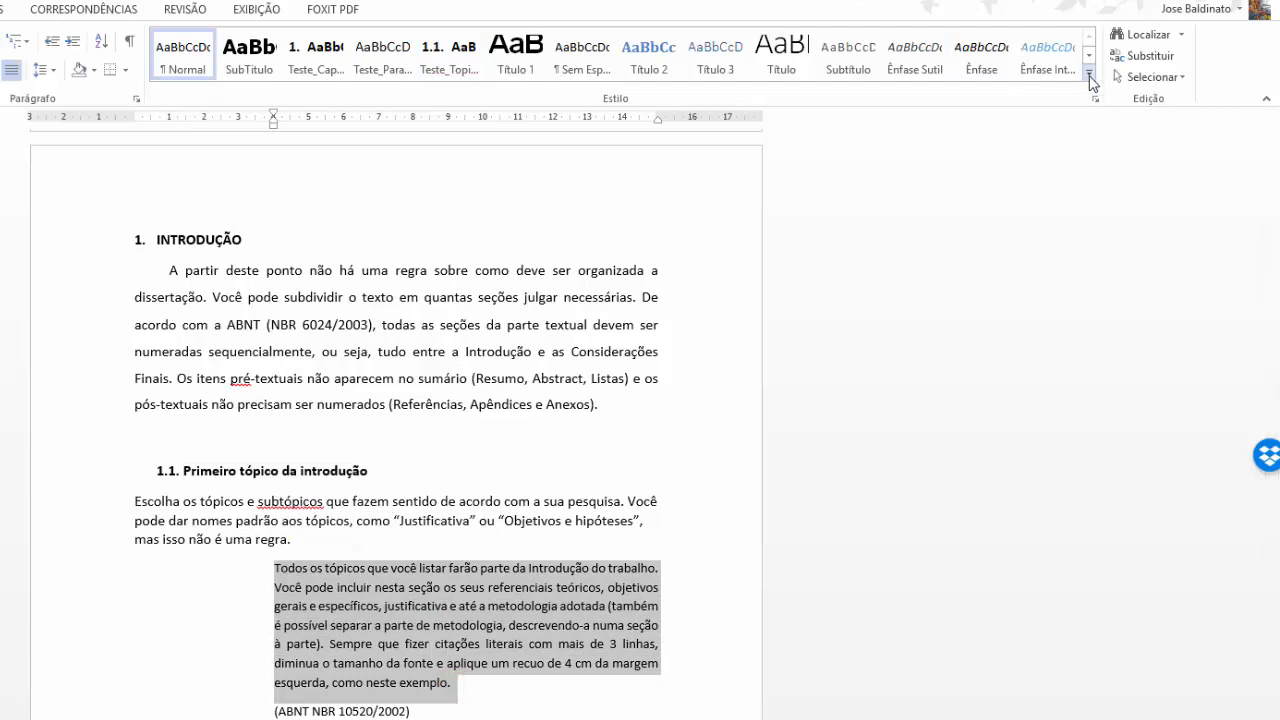
left_click(1089, 72)
left_click(211, 147)
type("Teste_C")
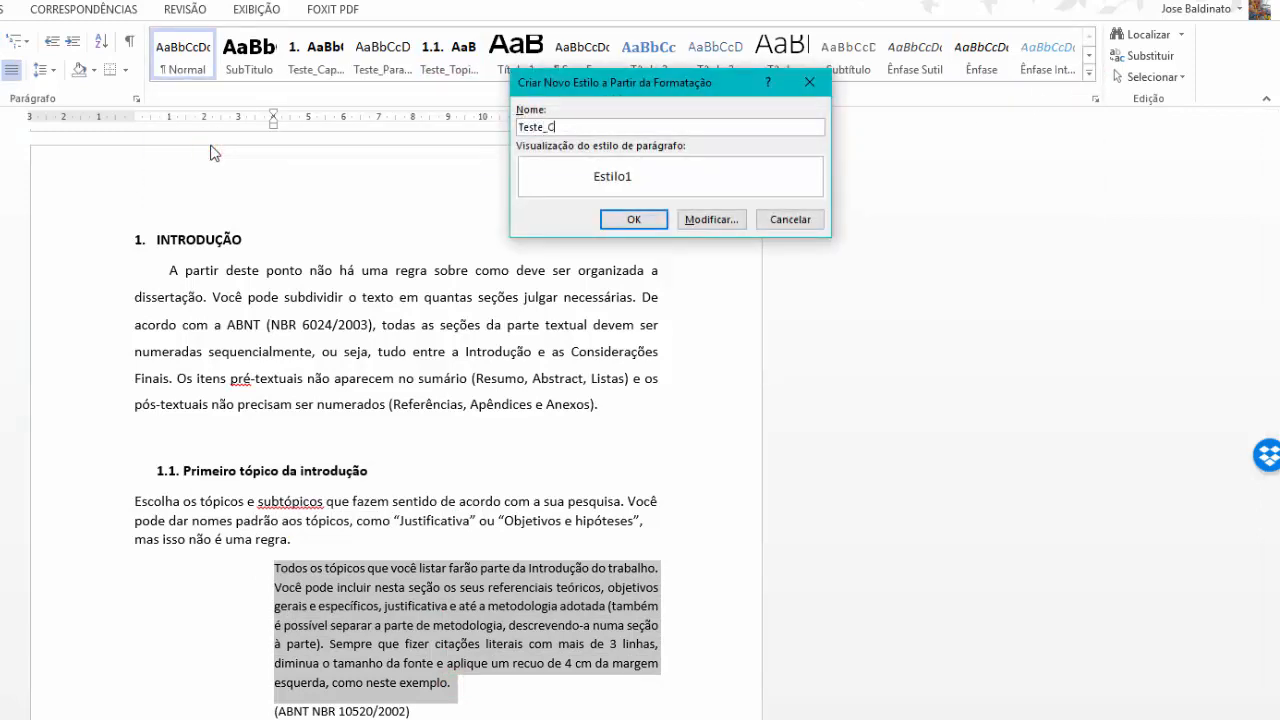
type("itacao")
key("Return")
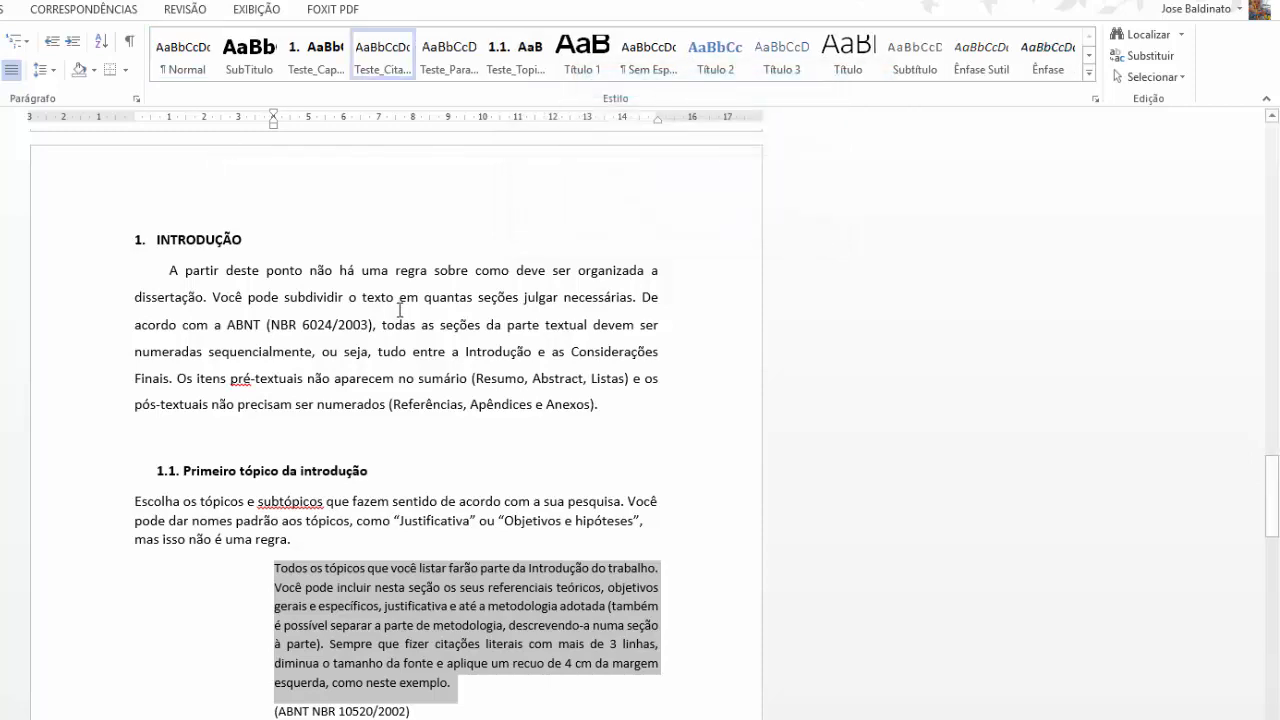
scroll(400, 310, "down", 15)
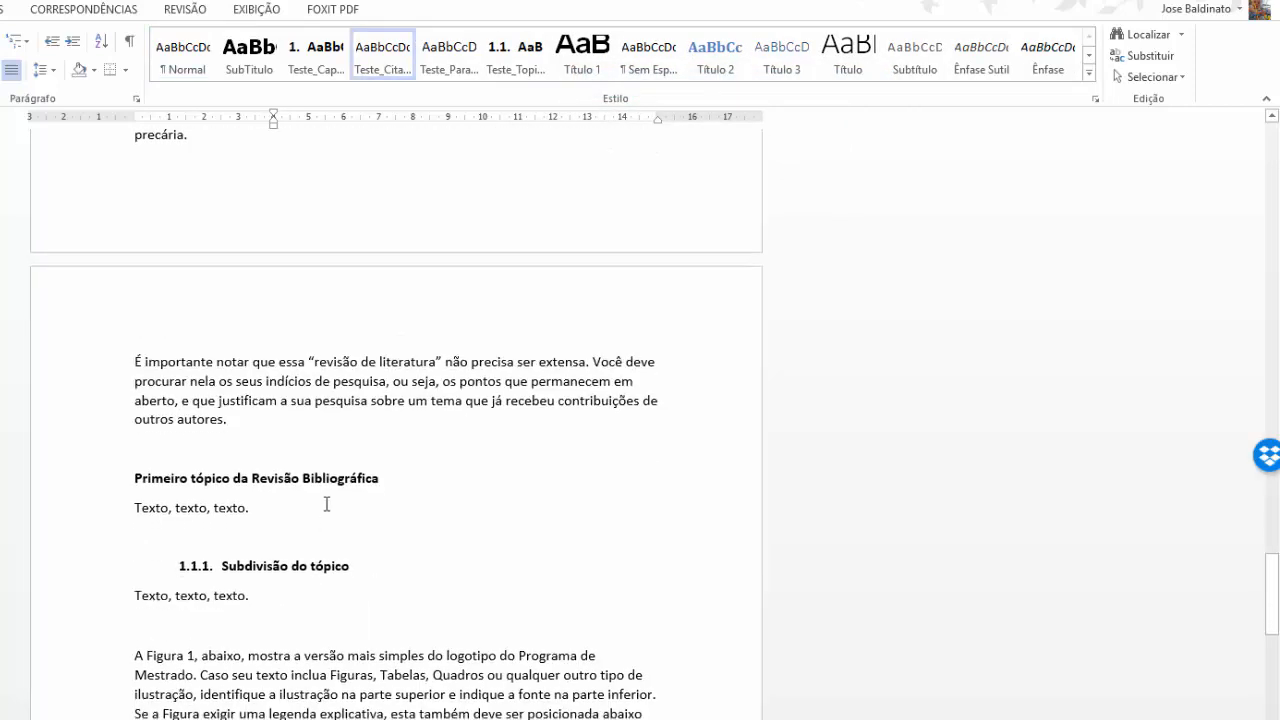
Create the style Teste_SubTopico from the 1.1.1 Subdivisão do tópico heading.
left_click_drag(366, 566, 226, 570)
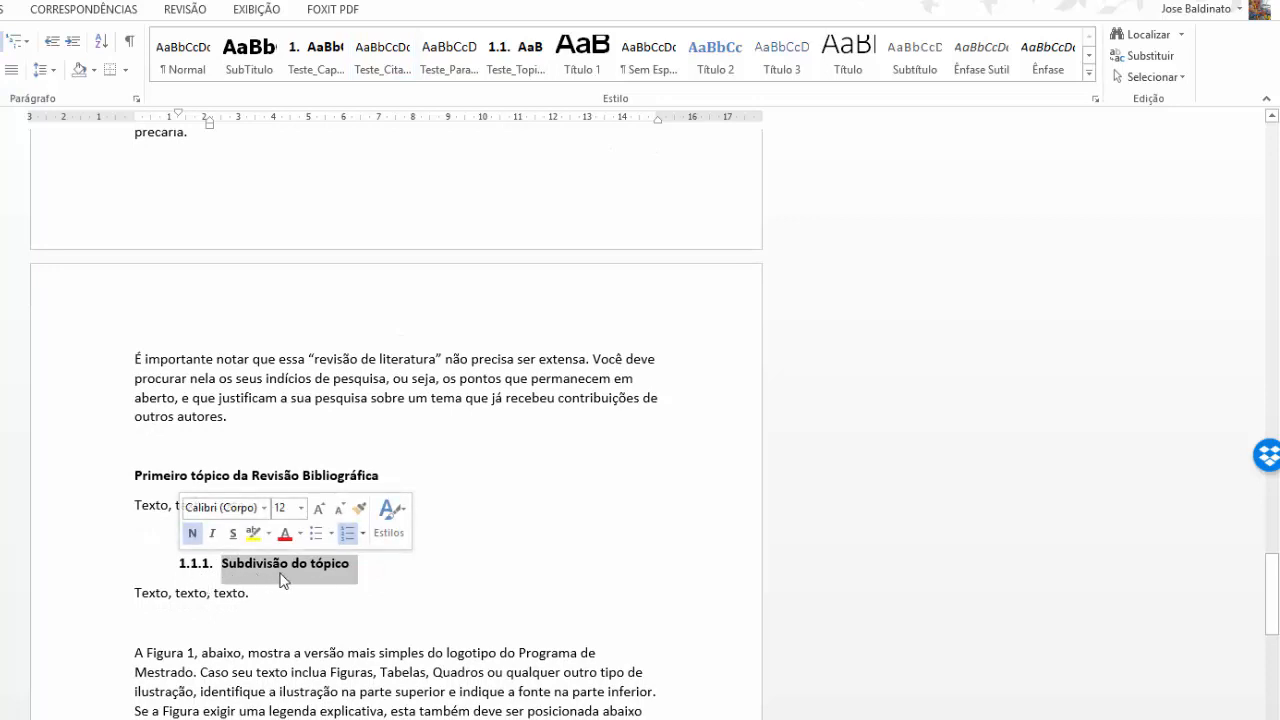
left_click(1089, 73)
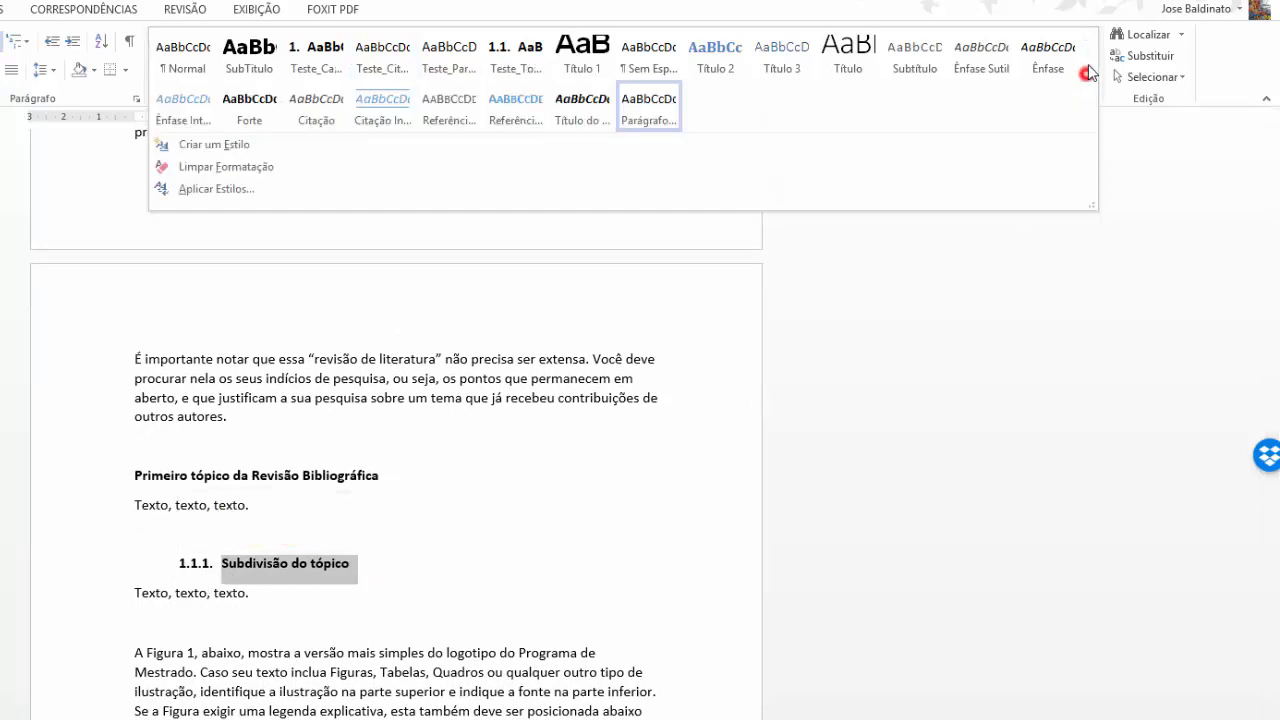
left_click(253, 145)
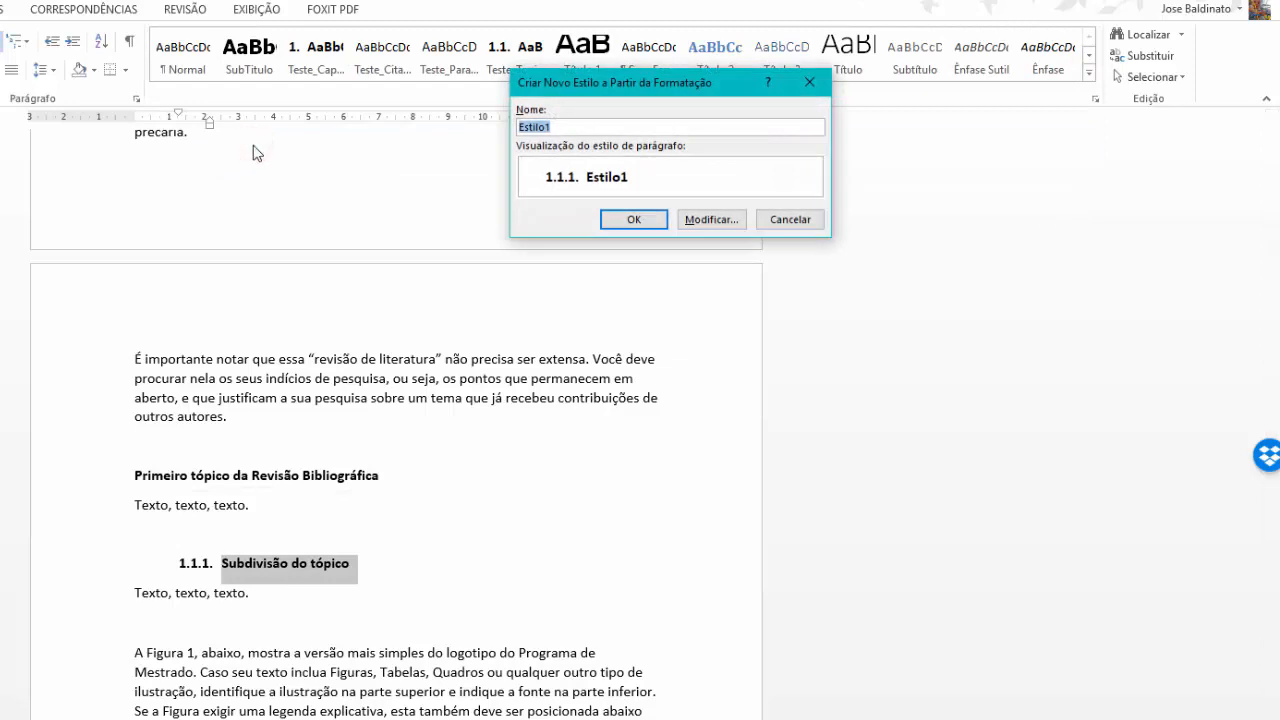
type("Teste_Sub1")
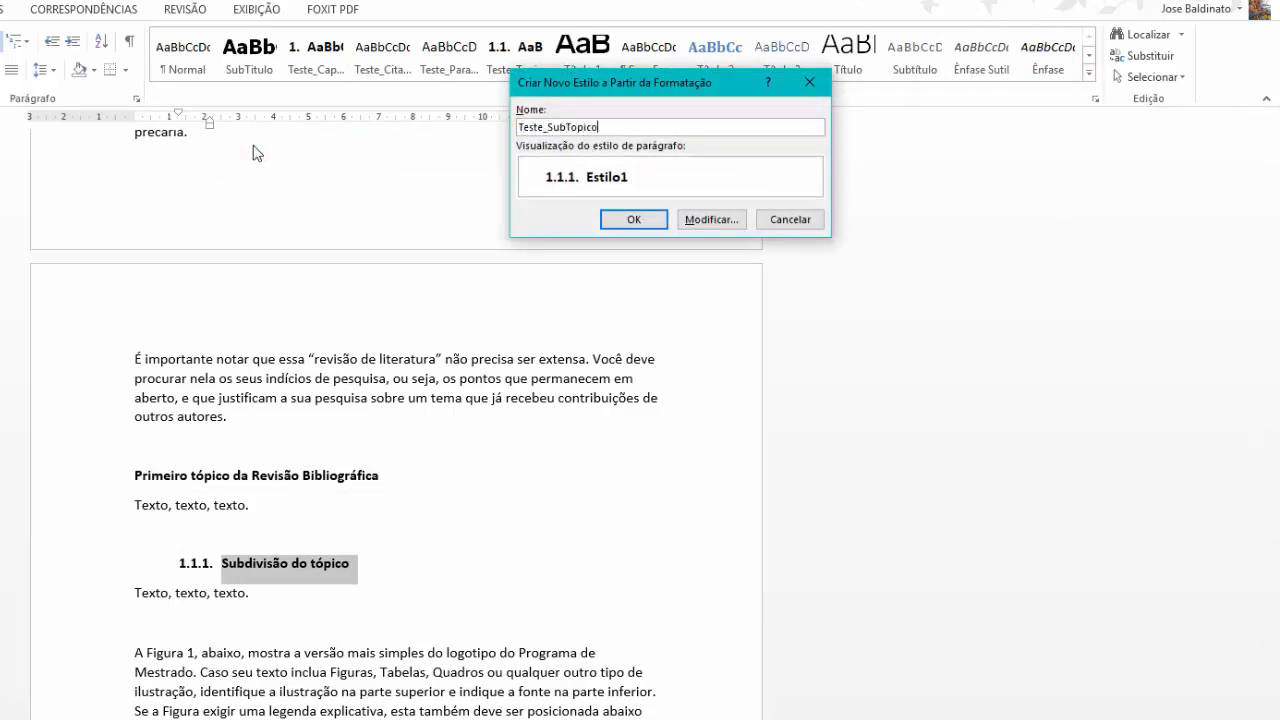
key("Return")
scroll(362, 188, "up", 3)
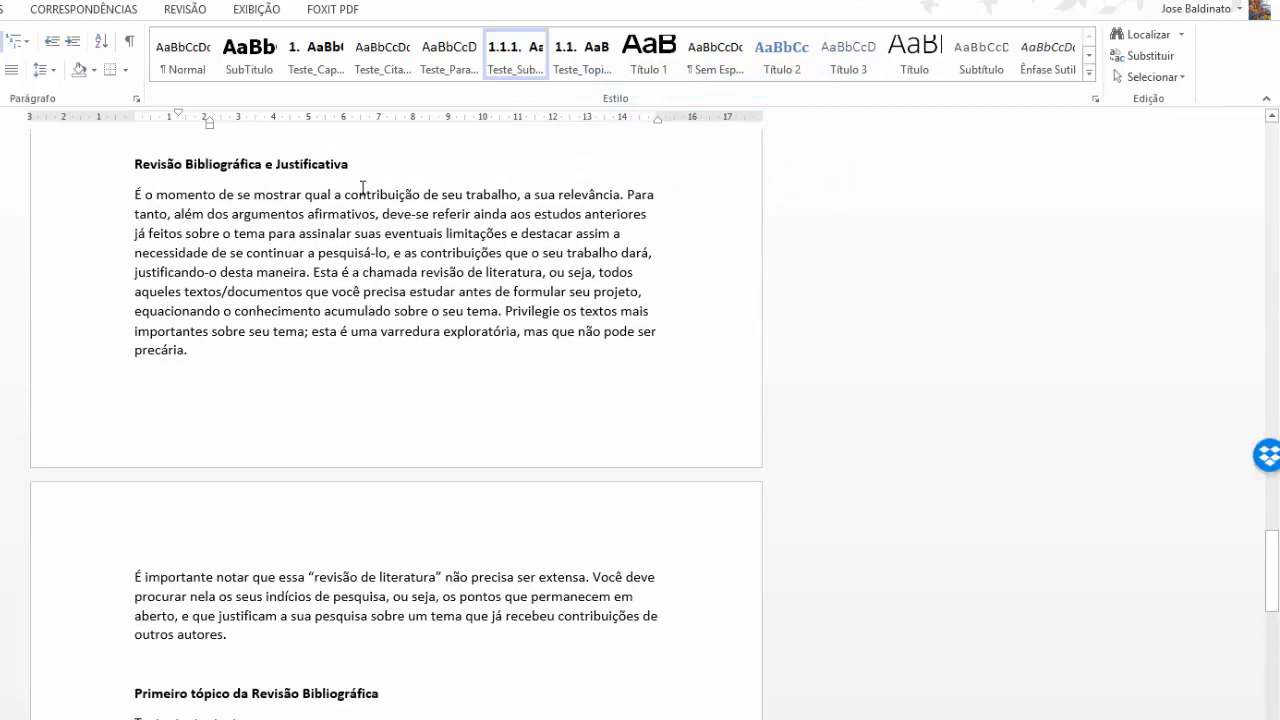
scroll(362, 188, "up", 15)
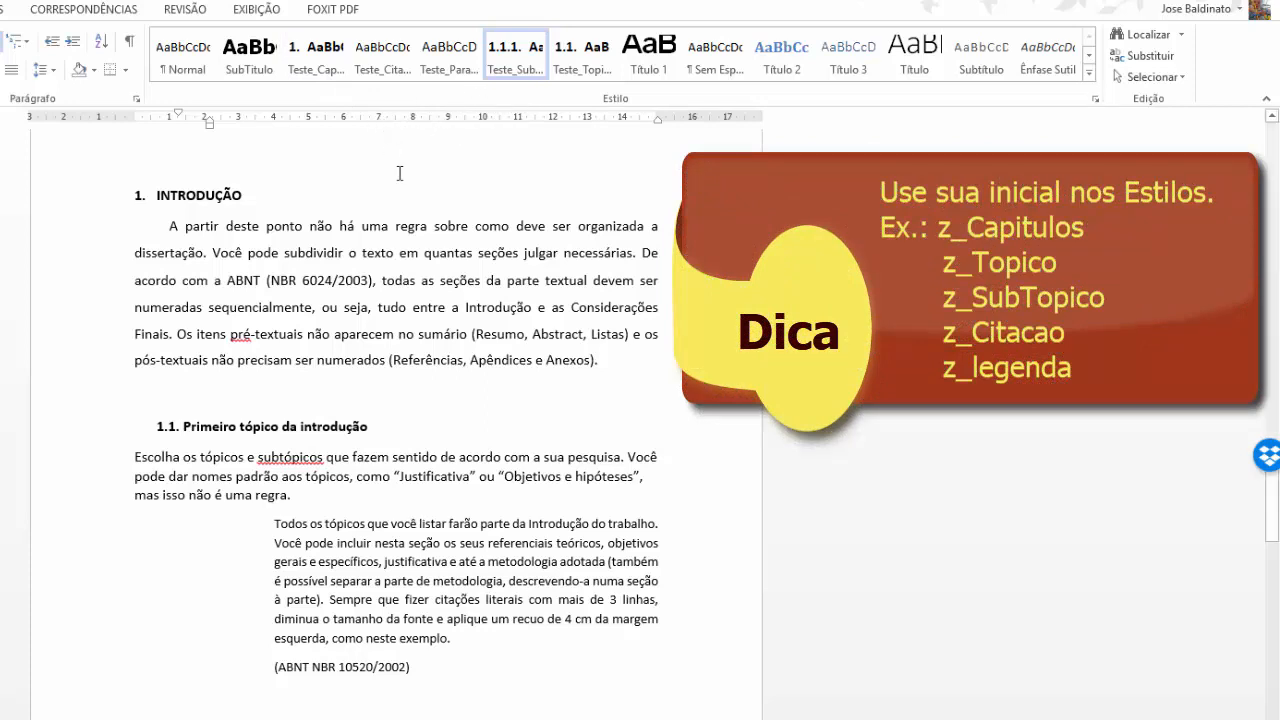
scroll(416, 203, "down", 2)
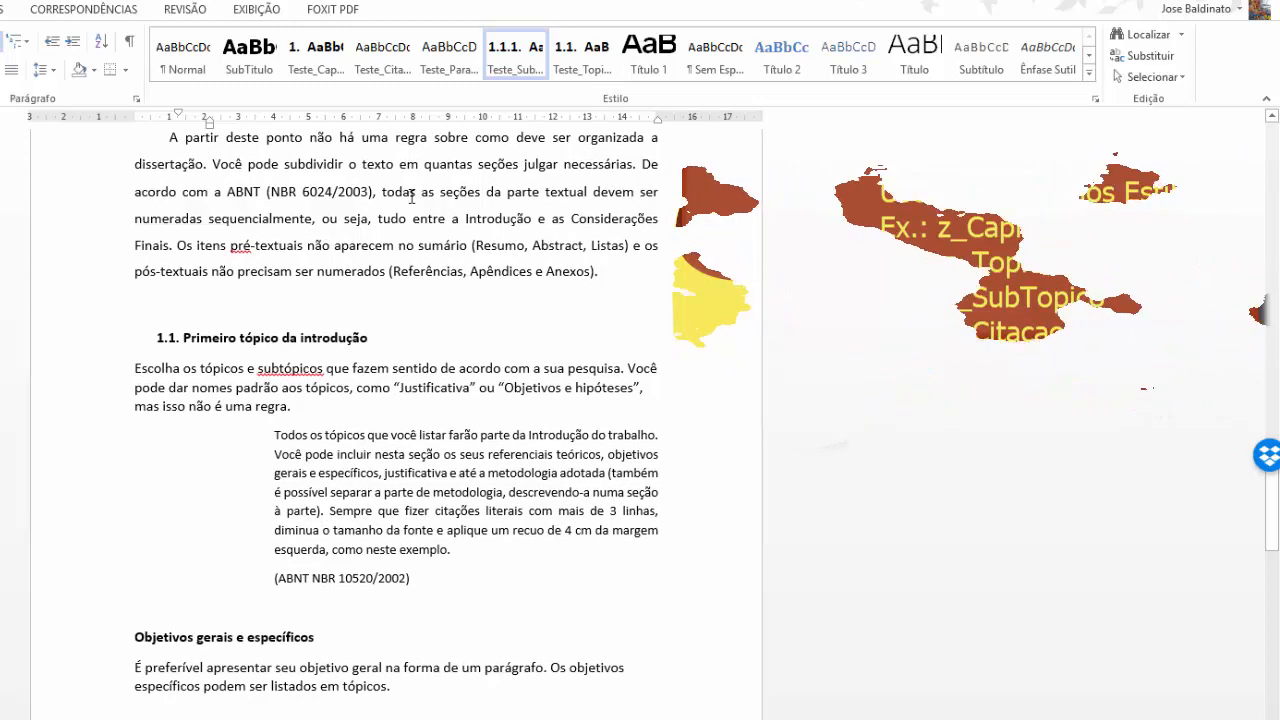
scroll(414, 206, "up", 3)
left_click_drag(128, 503, 285, 548)
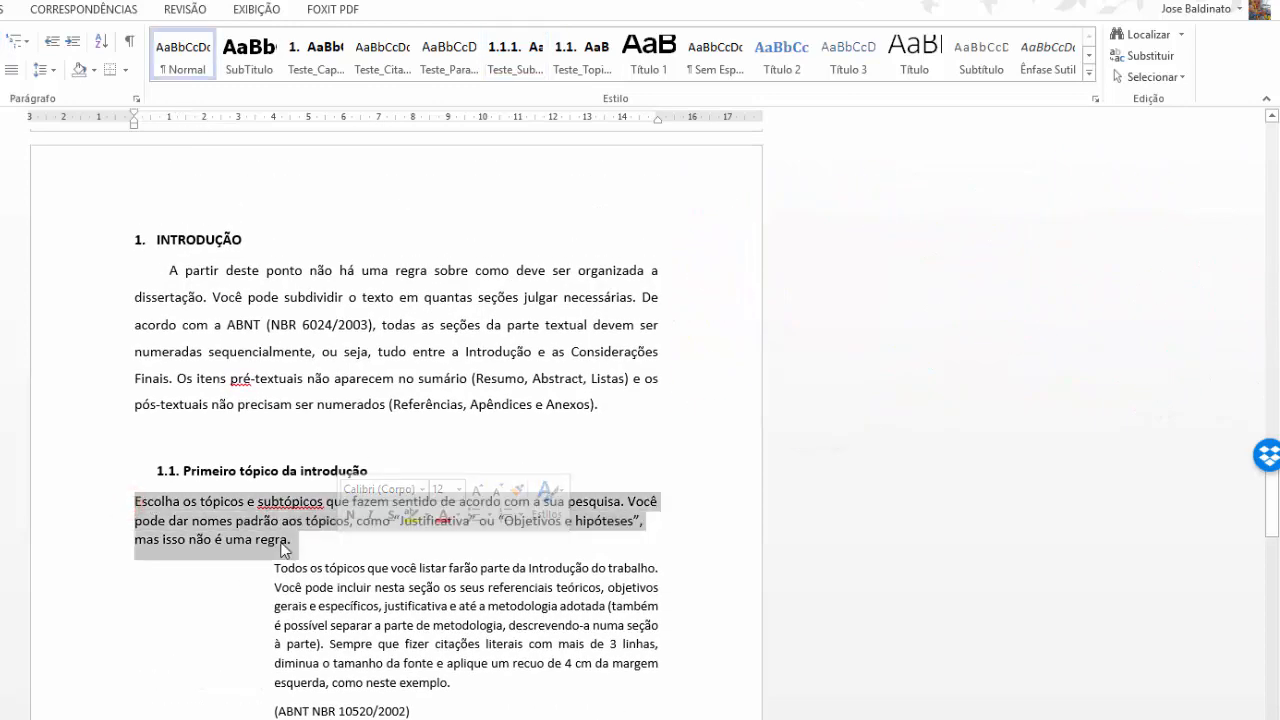
Apply Teste_Paragrafo to the Escolha os tópicos paragraph and Teste_Tópico to 'Objetivos gerais e específicos' as 1.2.
left_click(452, 60)
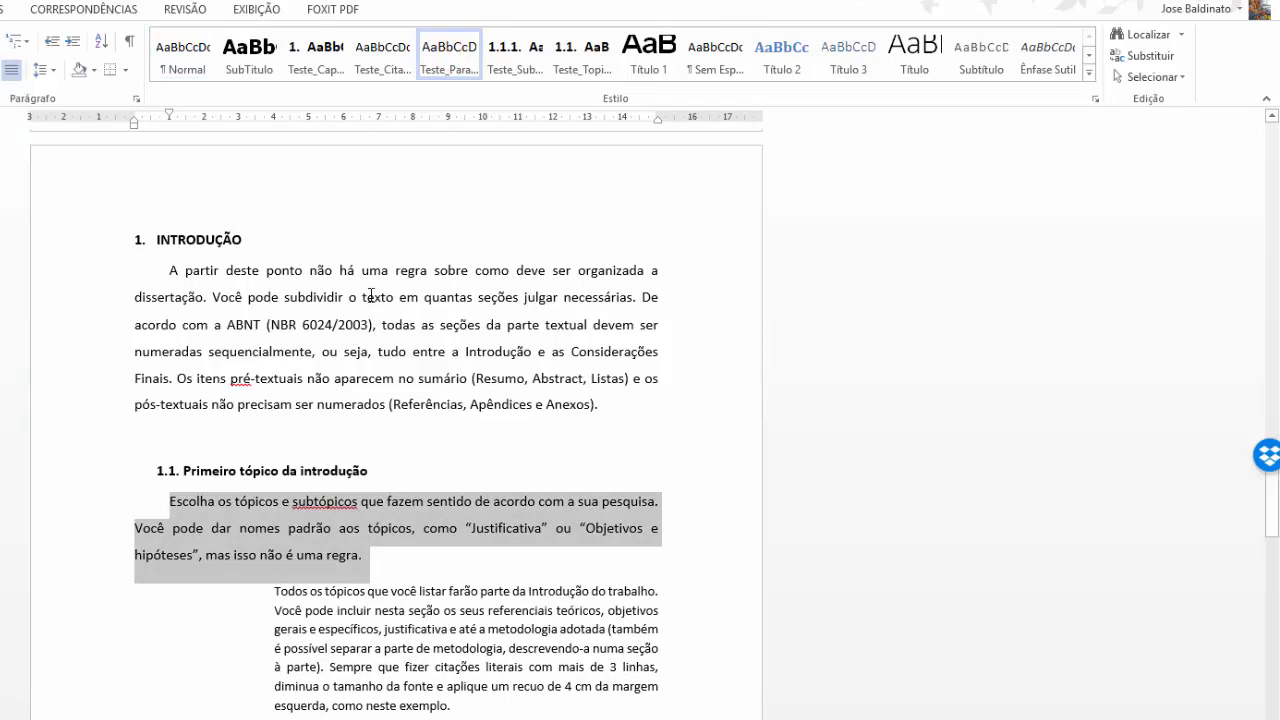
scroll(307, 712, "down", 3)
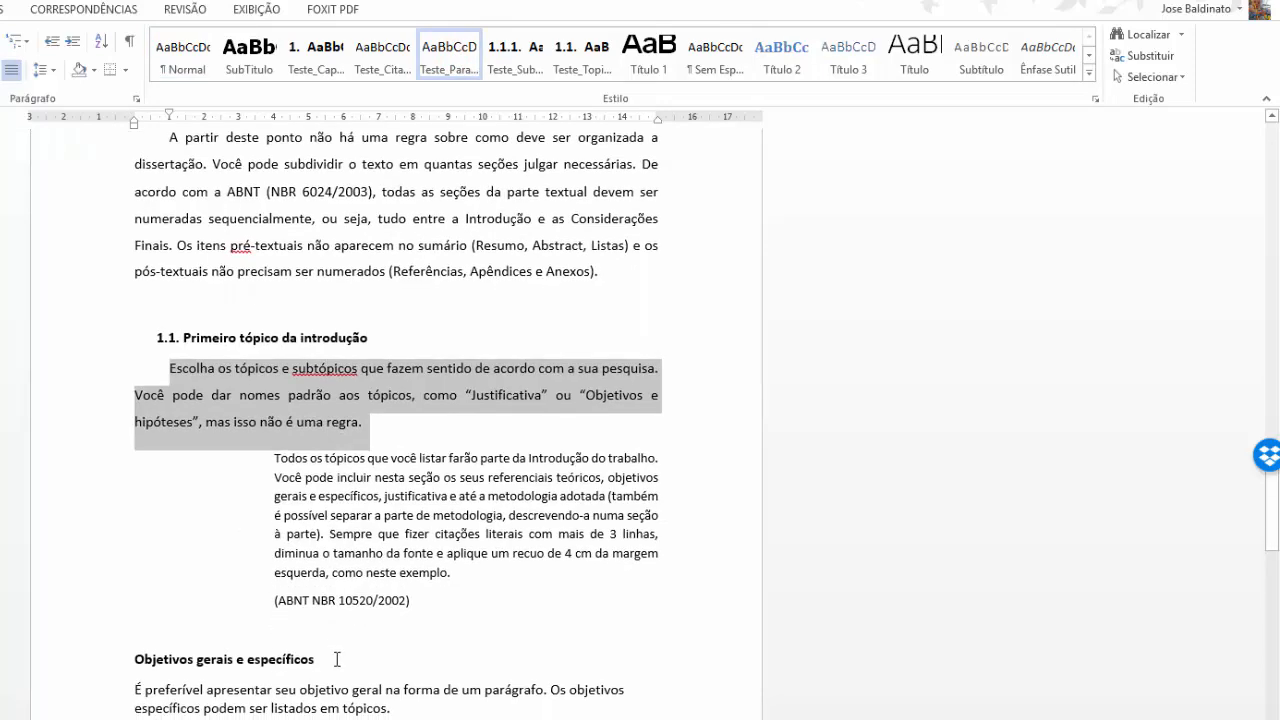
left_click_drag(337, 659, 110, 661)
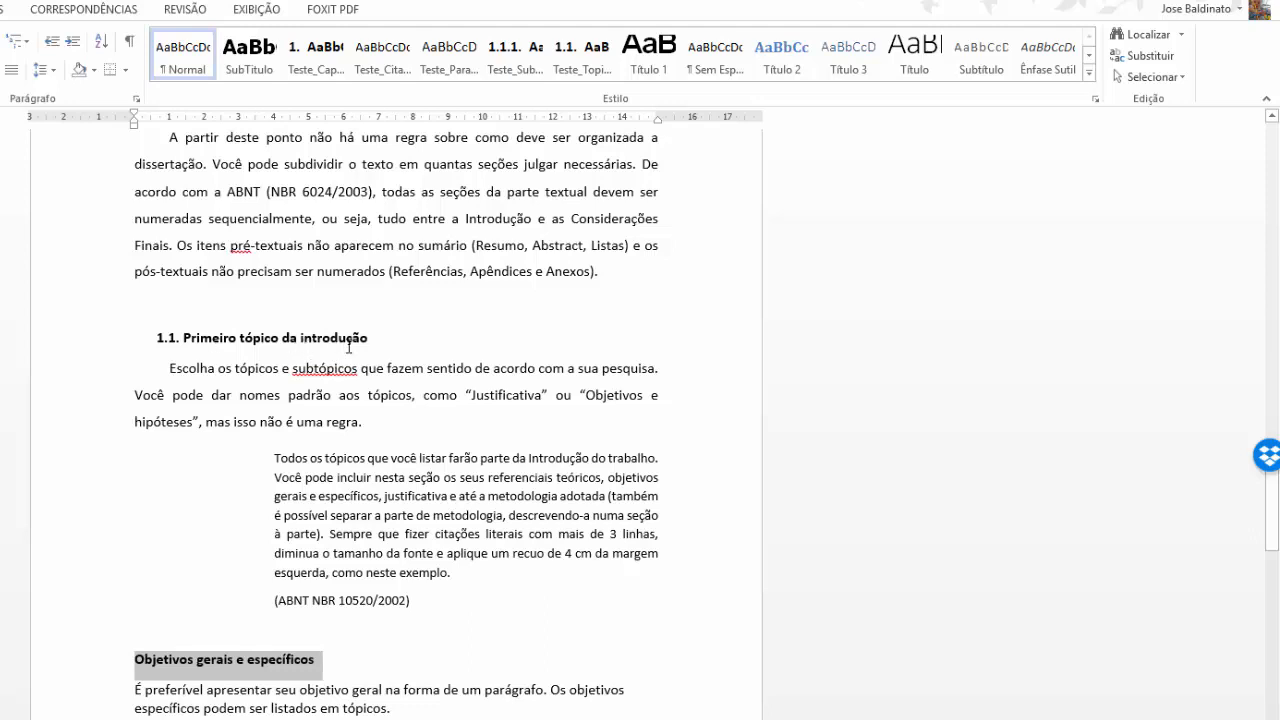
left_click(573, 62)
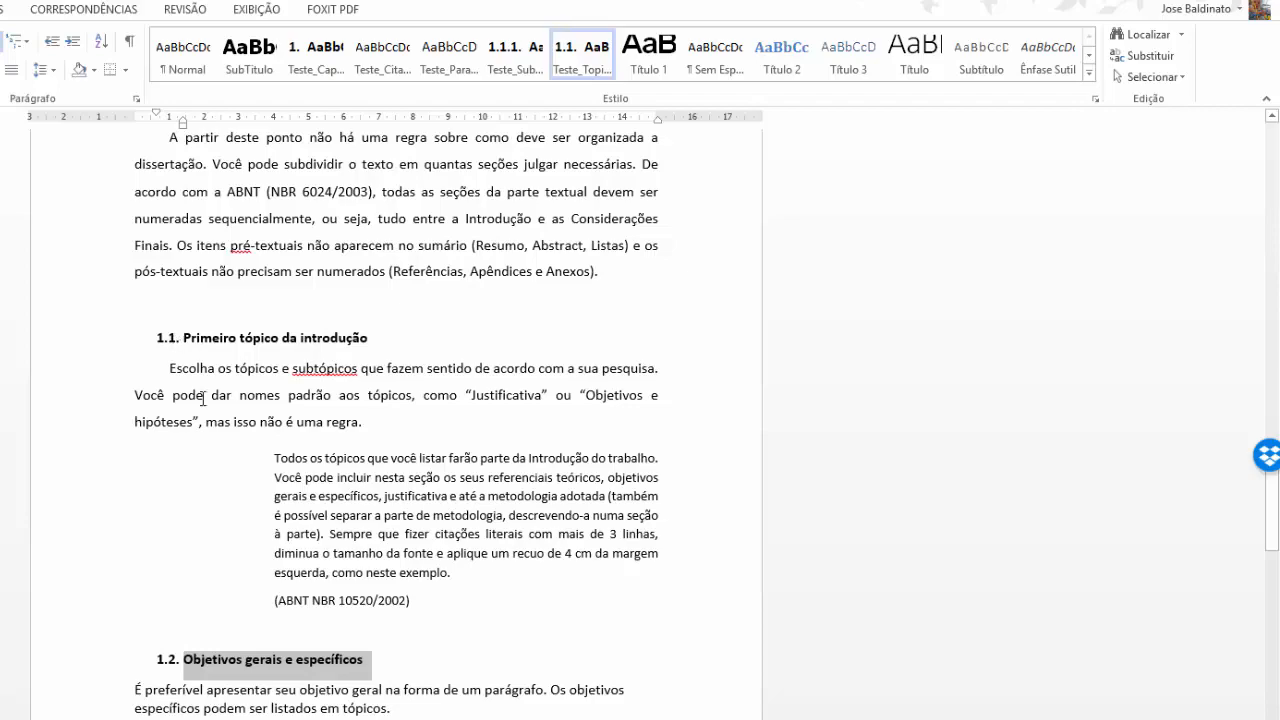
left_click(203, 664)
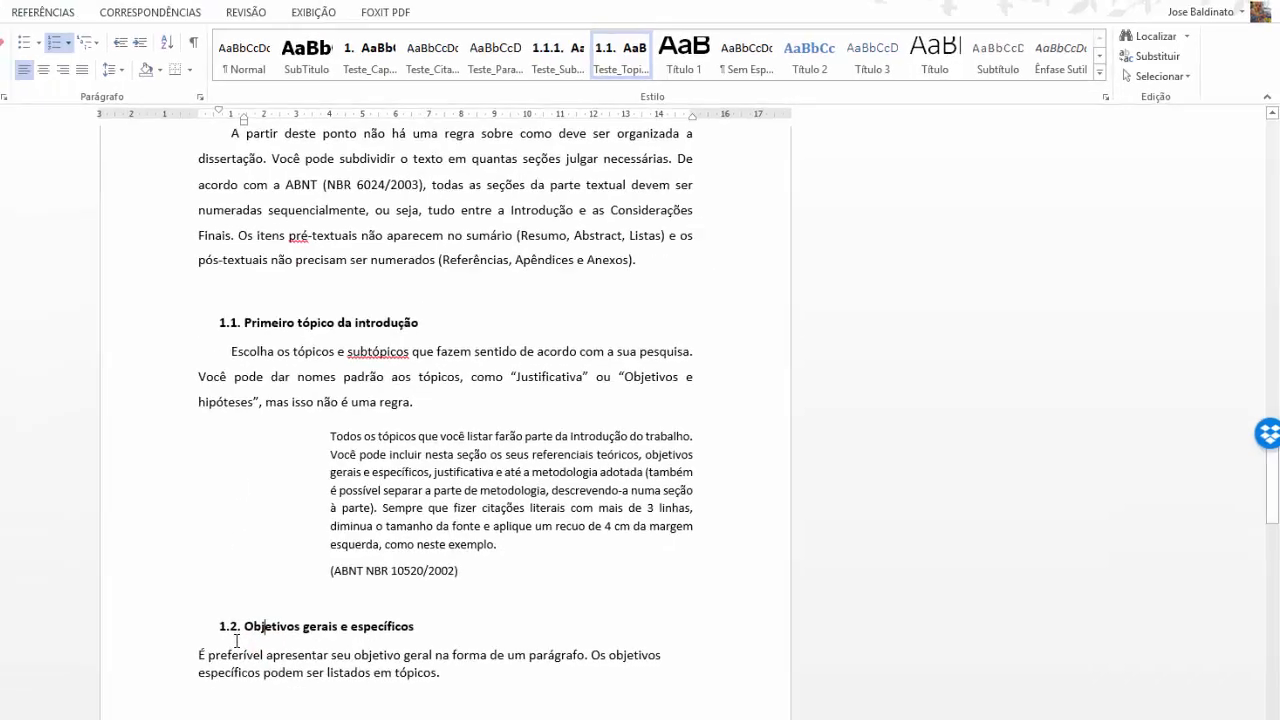
left_click_drag(461, 706, 199, 656)
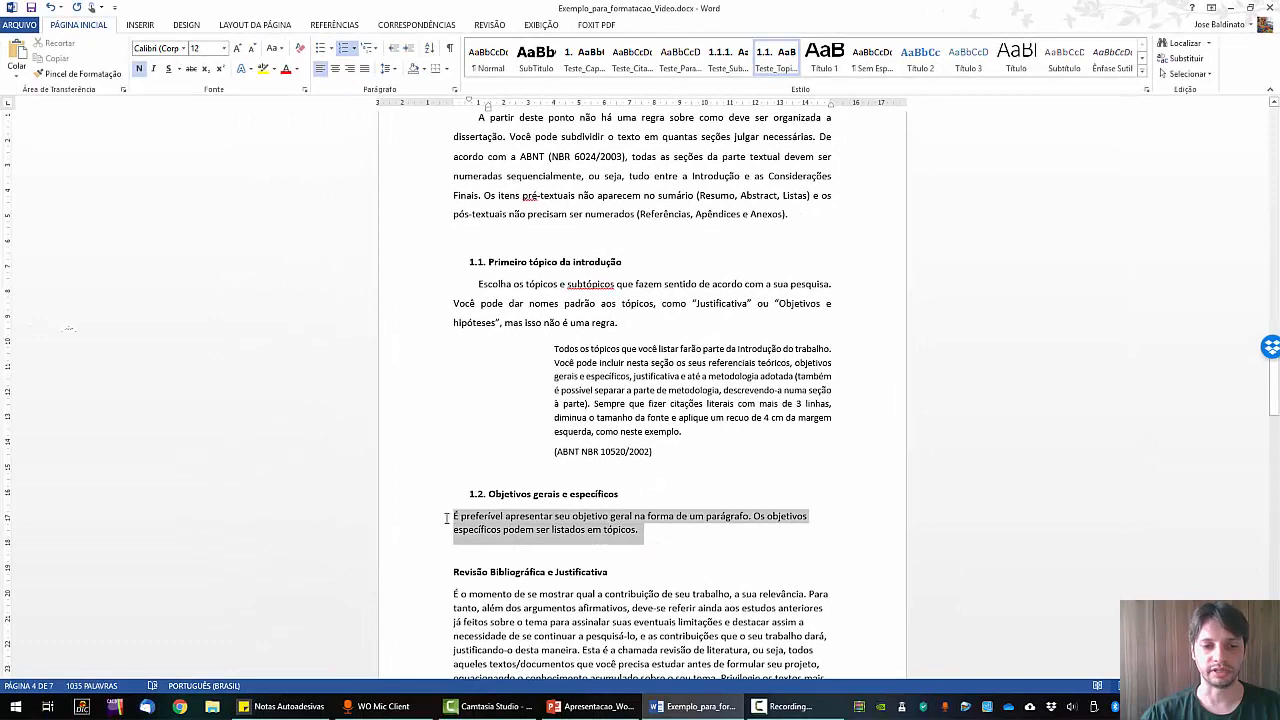
left_click(680, 58)
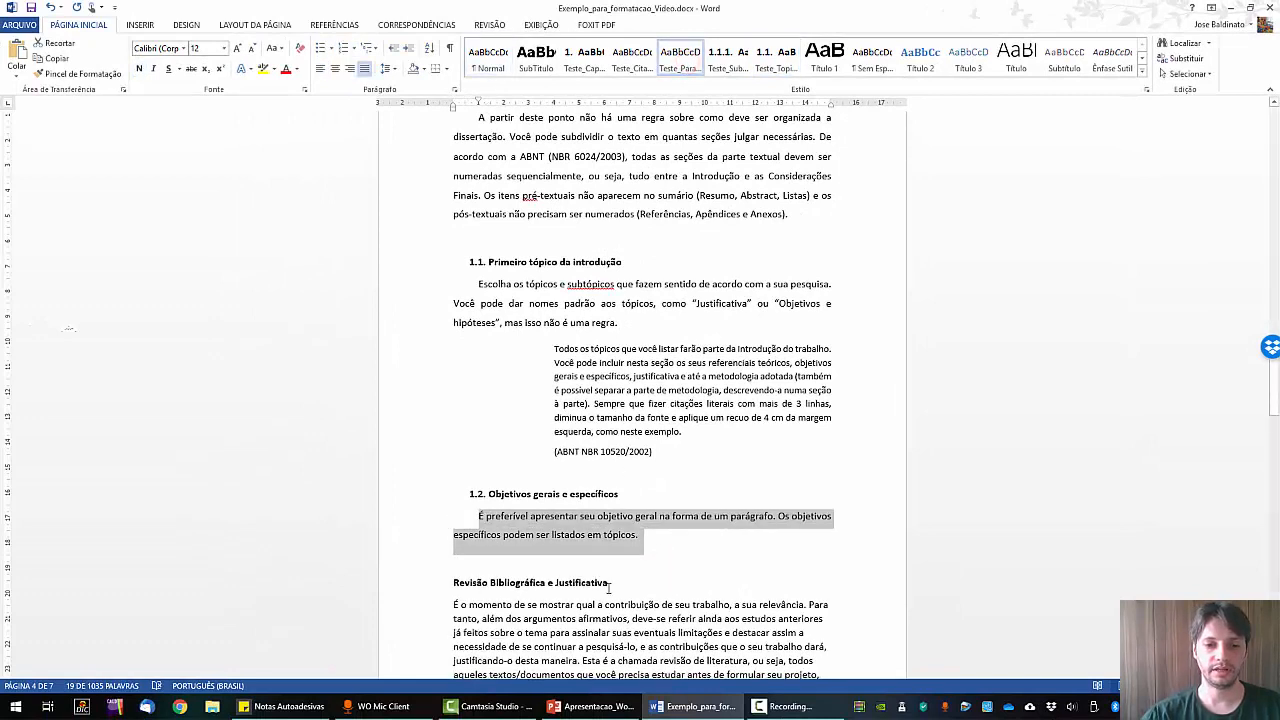
left_click_drag(619, 582, 453, 583)
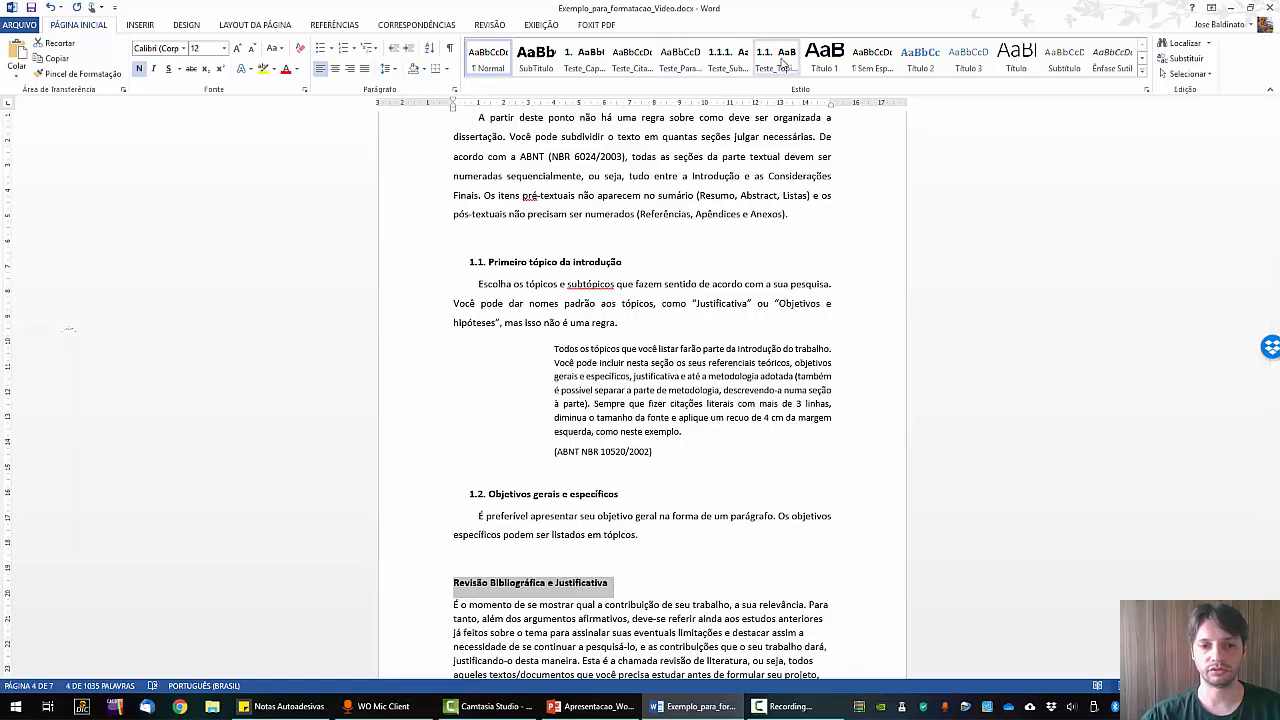
left_click(776, 58)
scroll(599, 501, "down", 6)
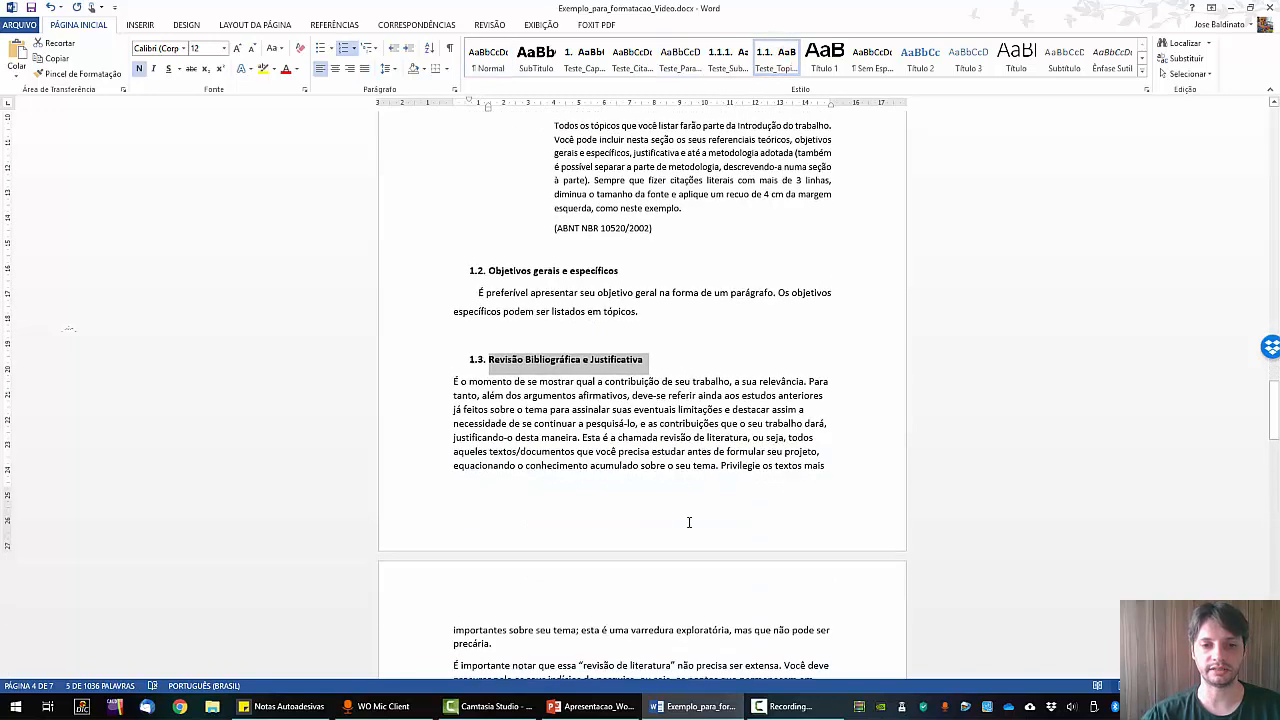
left_click_drag(441, 263, 460, 603)
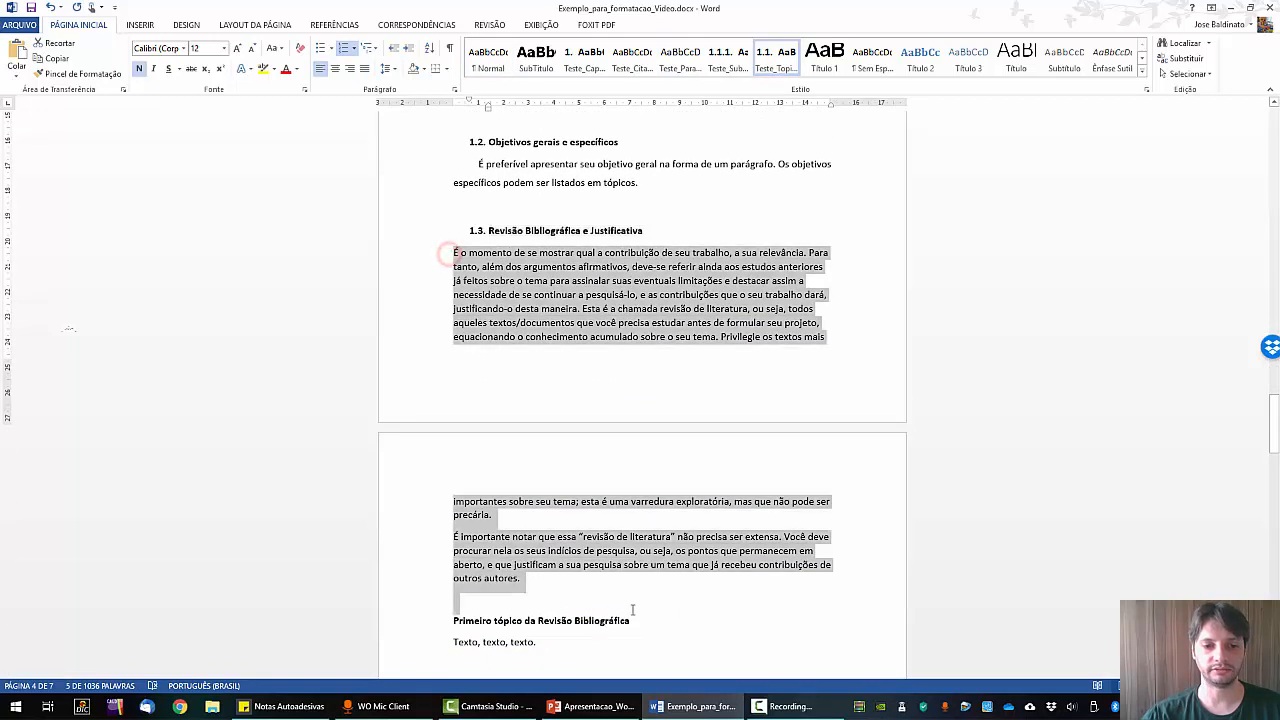
left_click(680, 58)
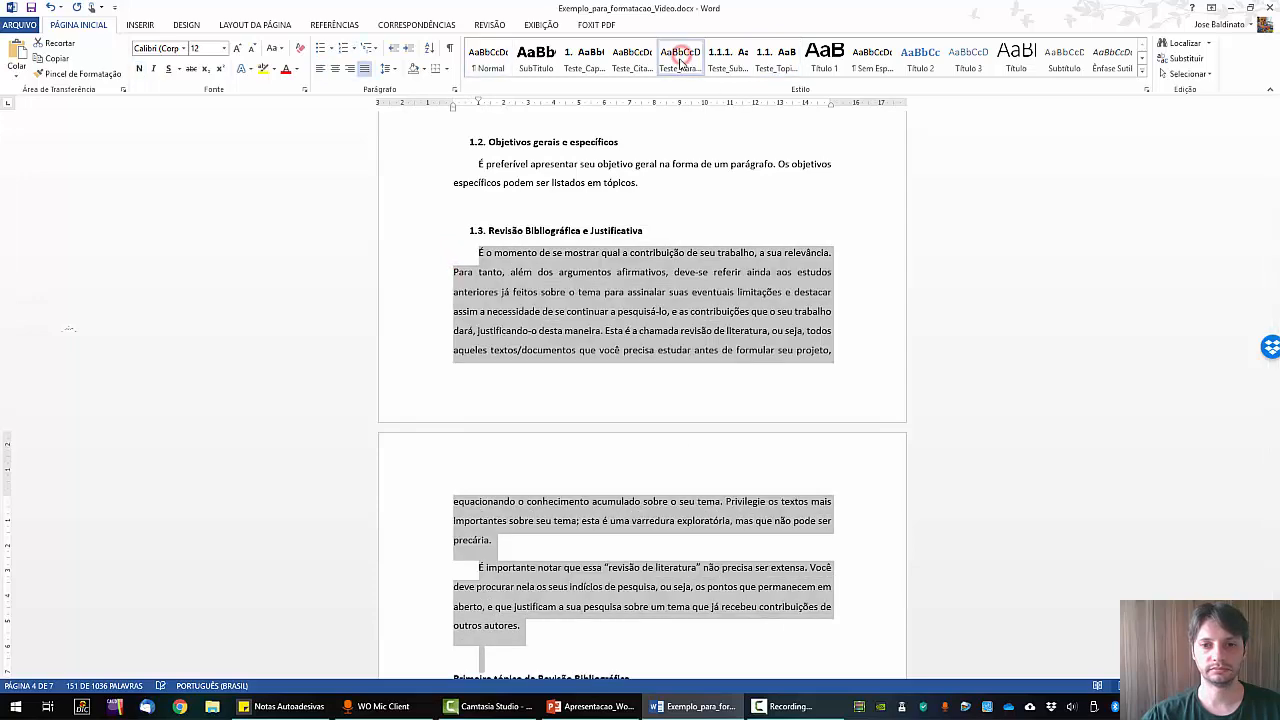
scroll(672, 172, "down", 3)
scroll(672, 172, "down", 3)
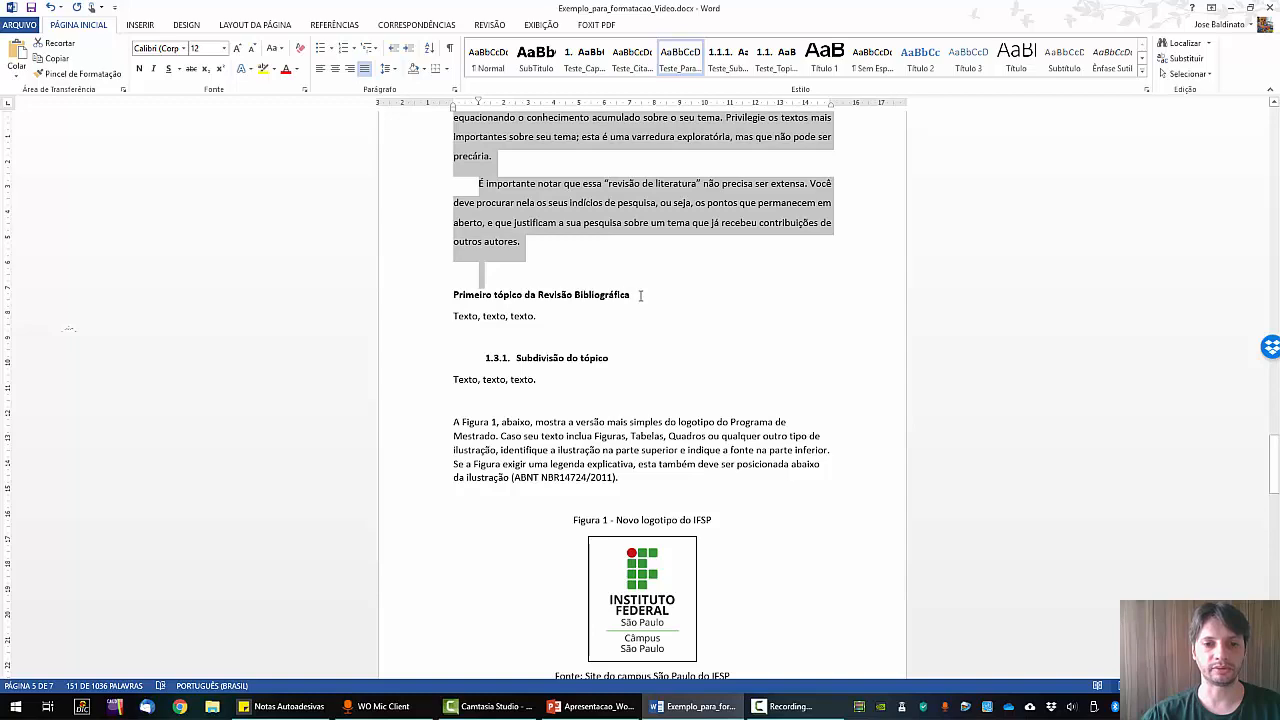
left_click_drag(639, 295, 453, 297)
scroll(618, 398, "up", 2)
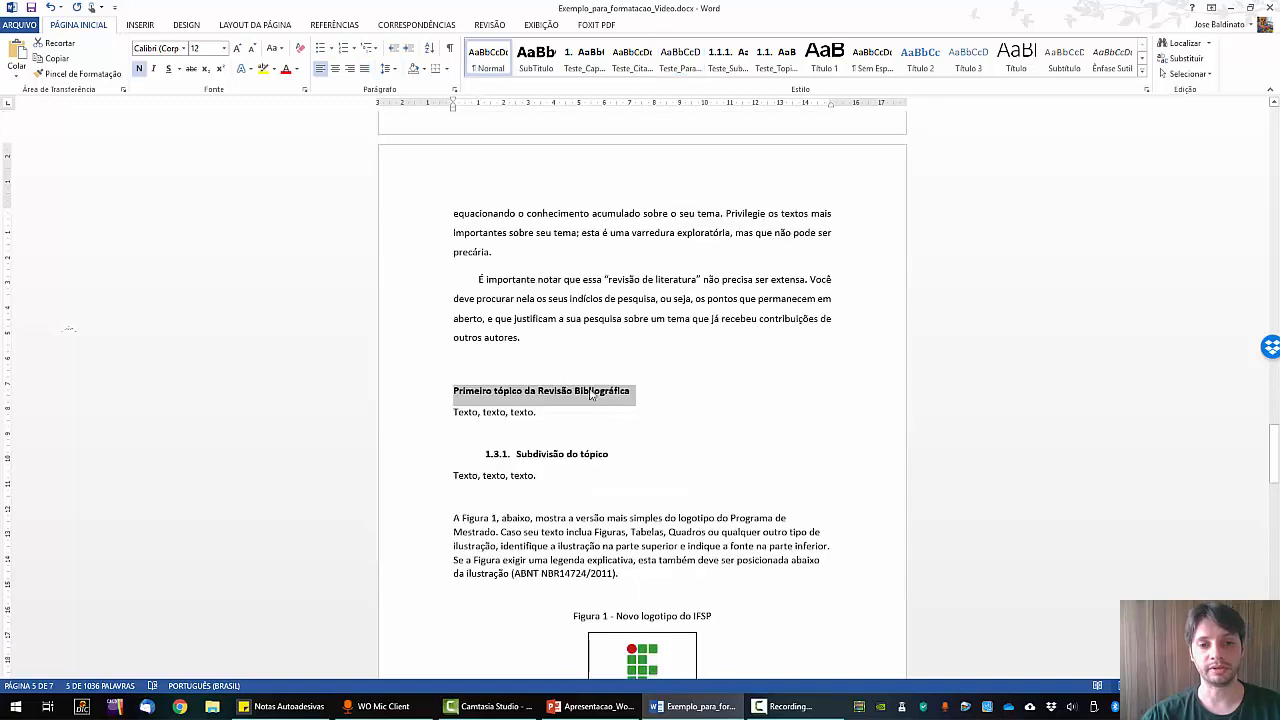
scroll(688, 377, "up", 3)
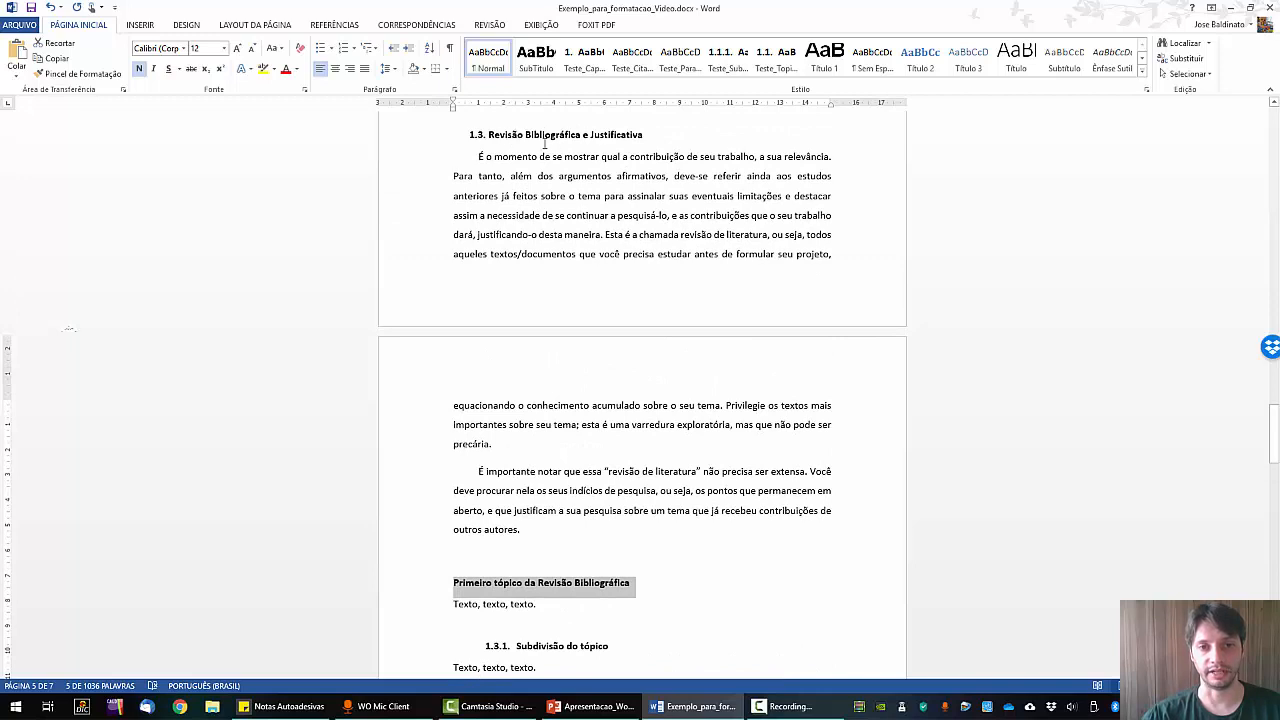
left_click(725, 66)
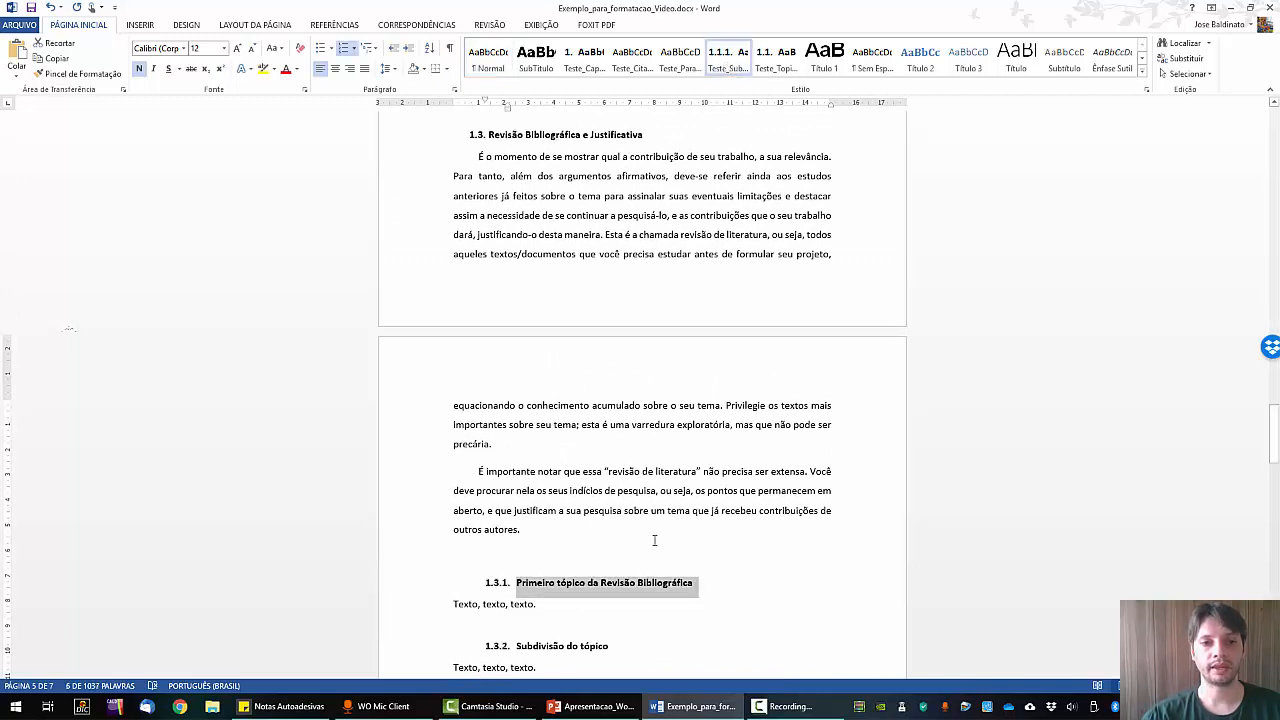
scroll(634, 603, "down", 1)
left_click_drag(613, 582, 505, 587)
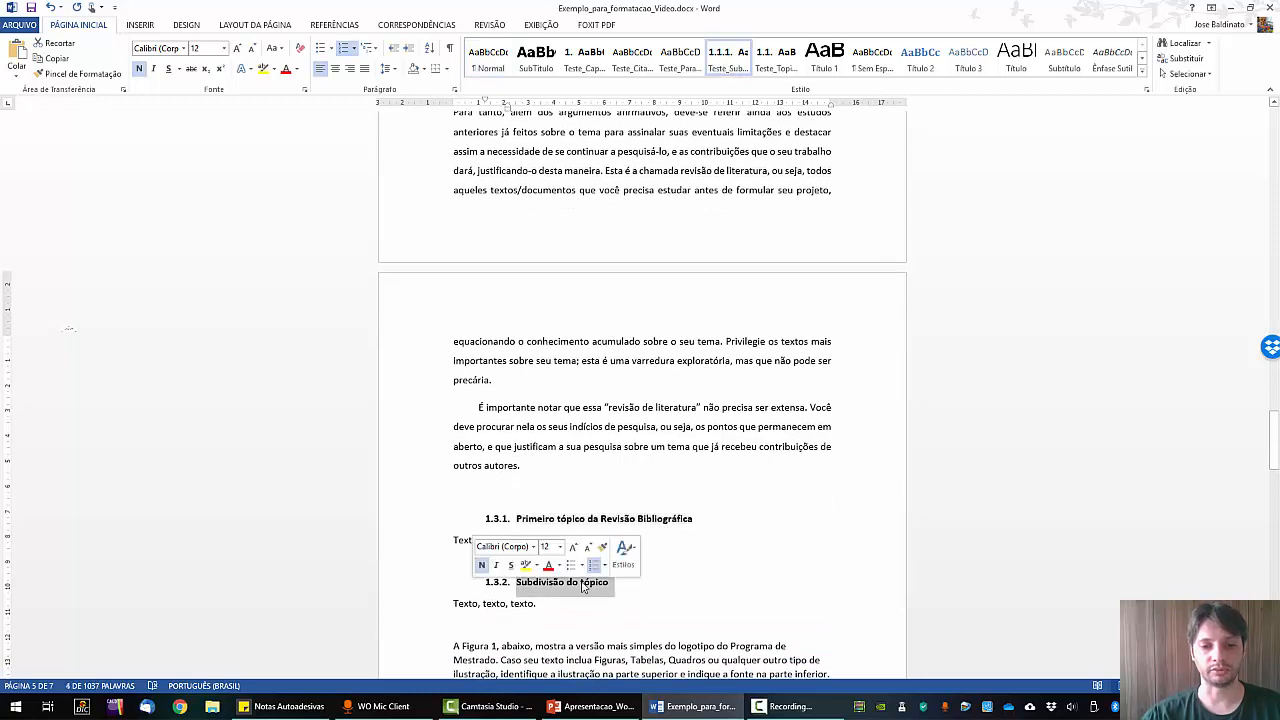
scroll(520, 229, "up", 2)
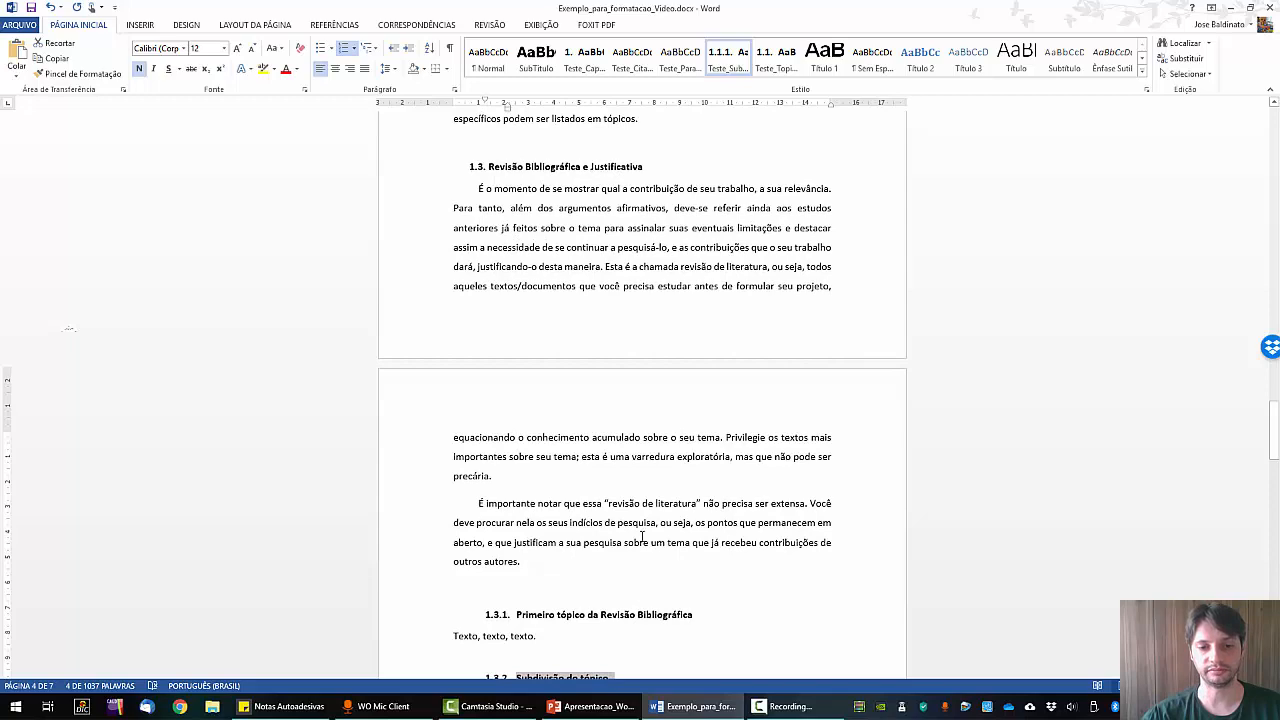
scroll(641, 537, "down", 2)
scroll(636, 572, "down", 1)
left_click_drag(443, 476, 445, 500)
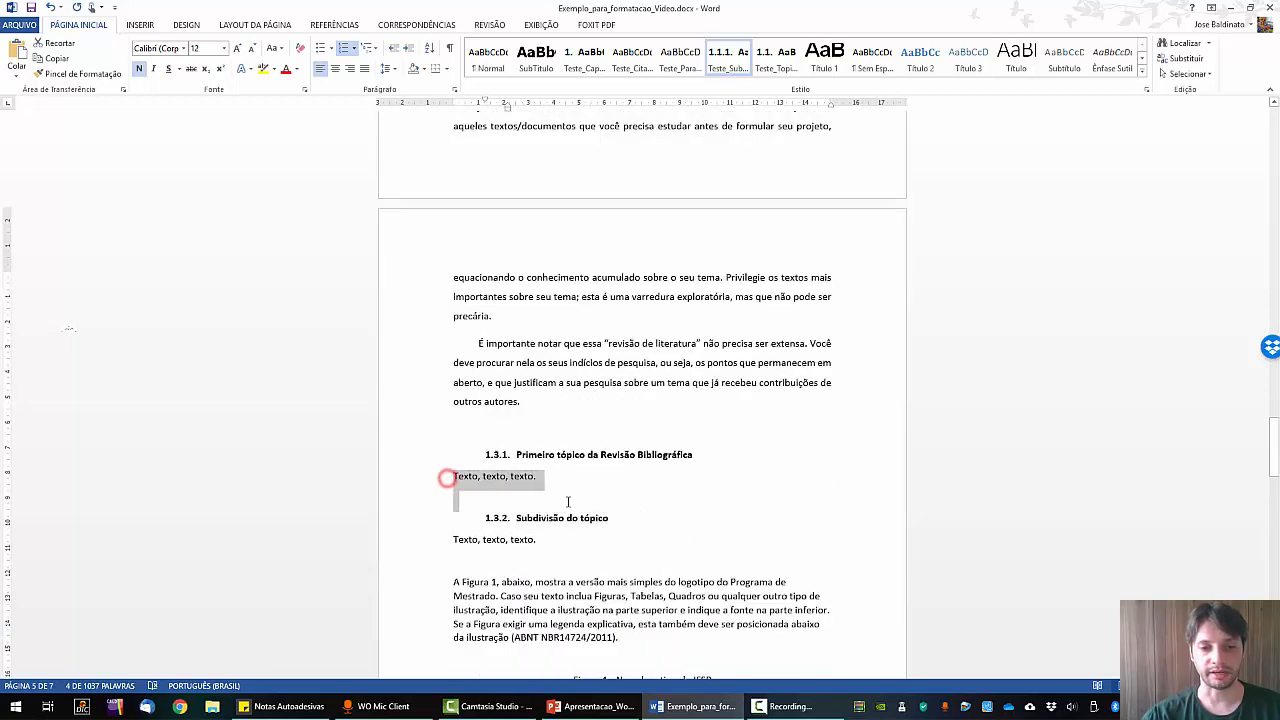
left_click(680, 60)
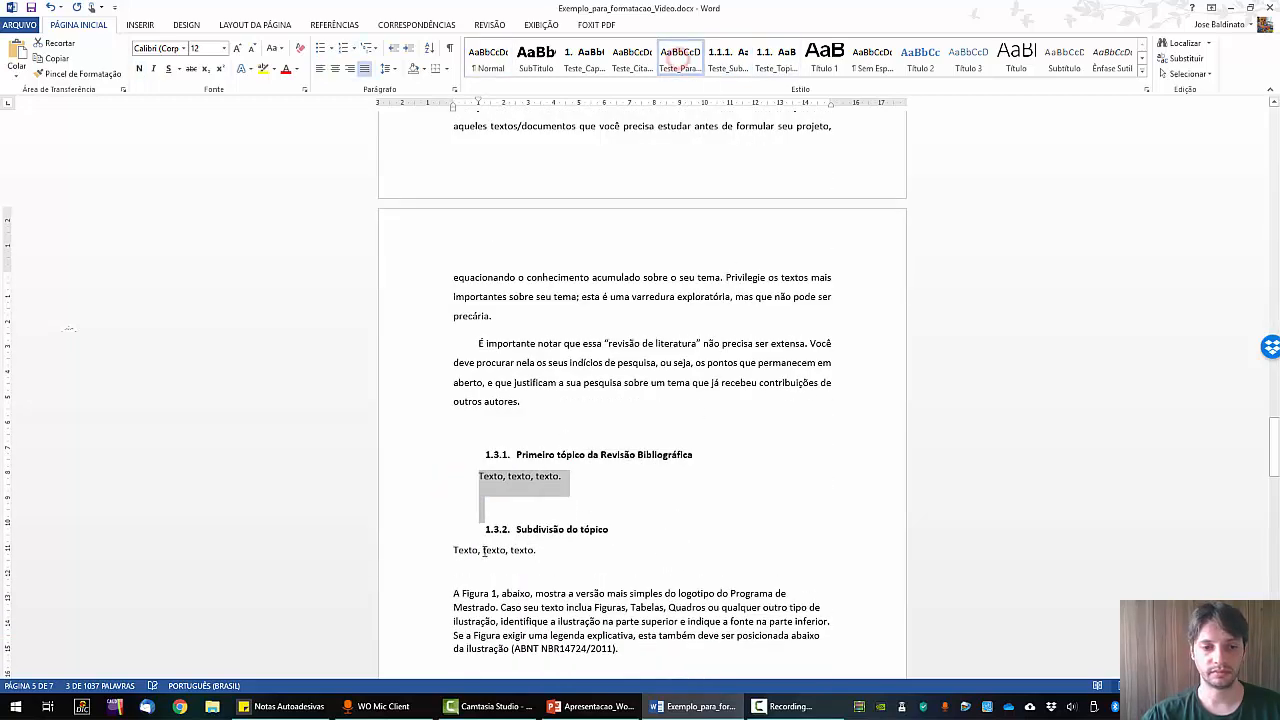
left_click(447, 550)
left_click_drag(447, 550, 693, 307)
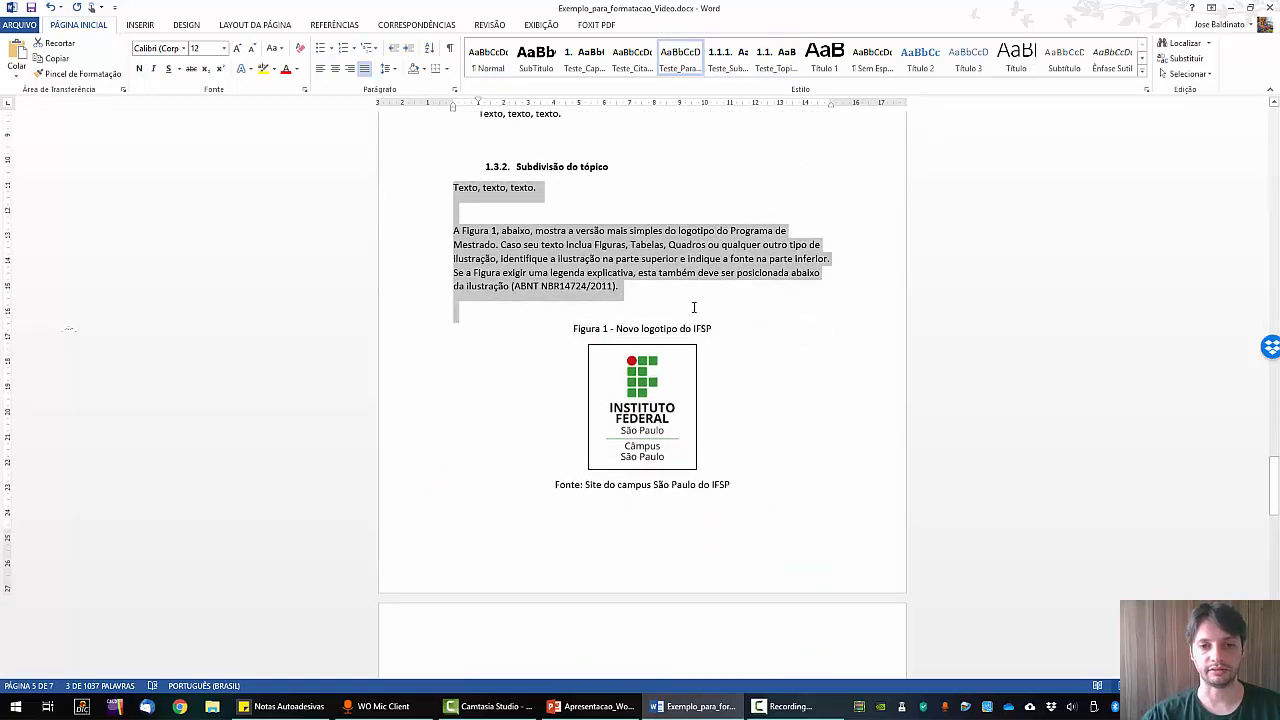
left_click(680, 58)
left_click(592, 374)
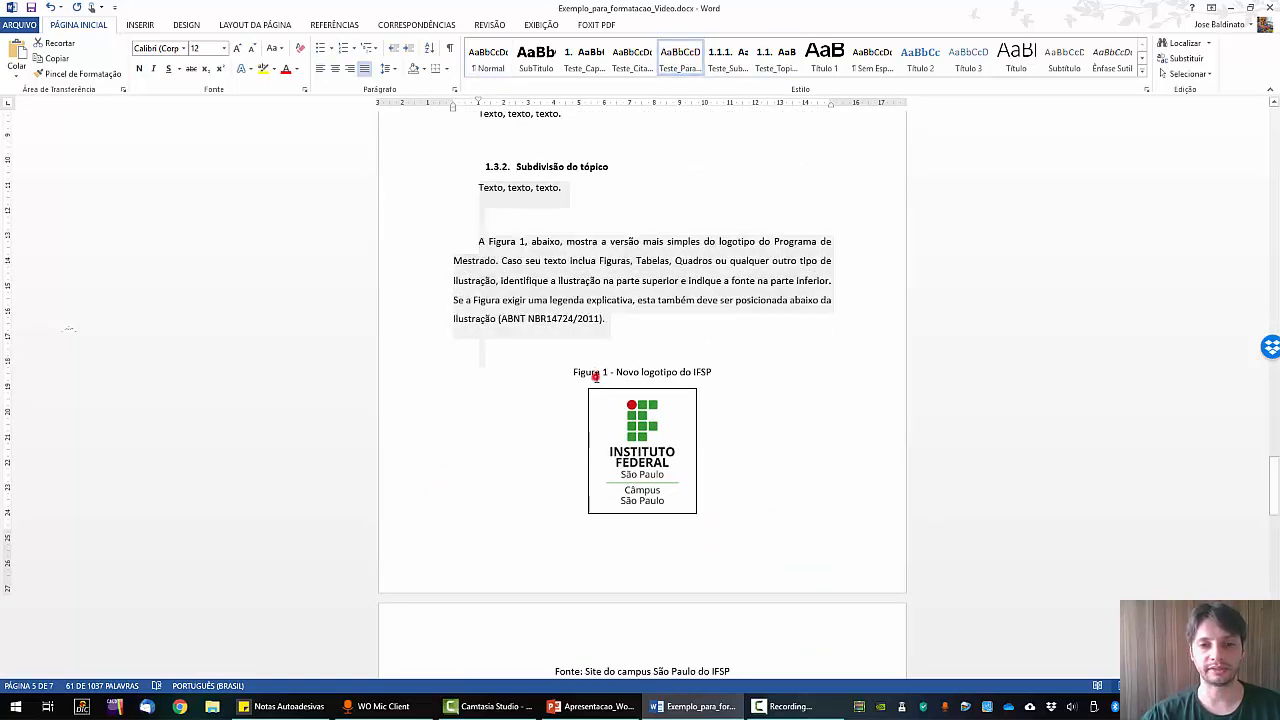
scroll(700, 375, "down", 1)
scroll(728, 450, "down", 2)
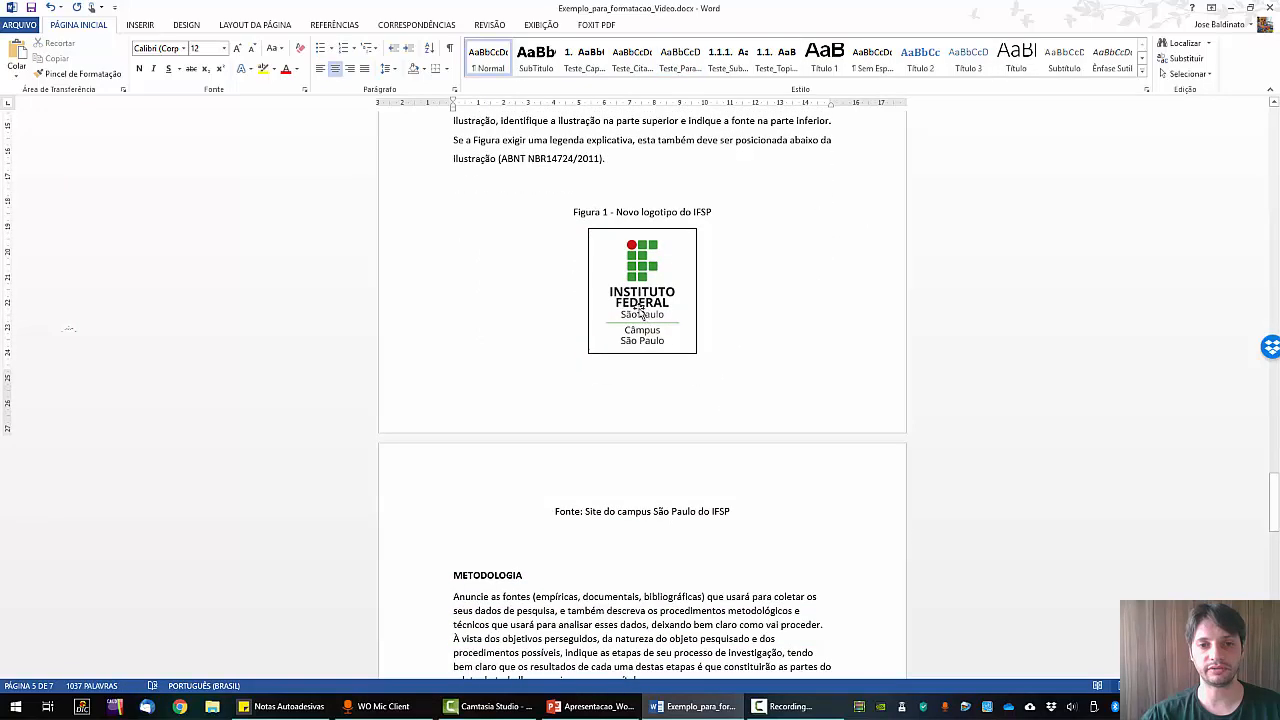
Shrink the Figura 1 caption to 11 pt, save it as style Teste_Legenda, and apply it to the Fonte line.
left_click_drag(566, 213, 749, 214)
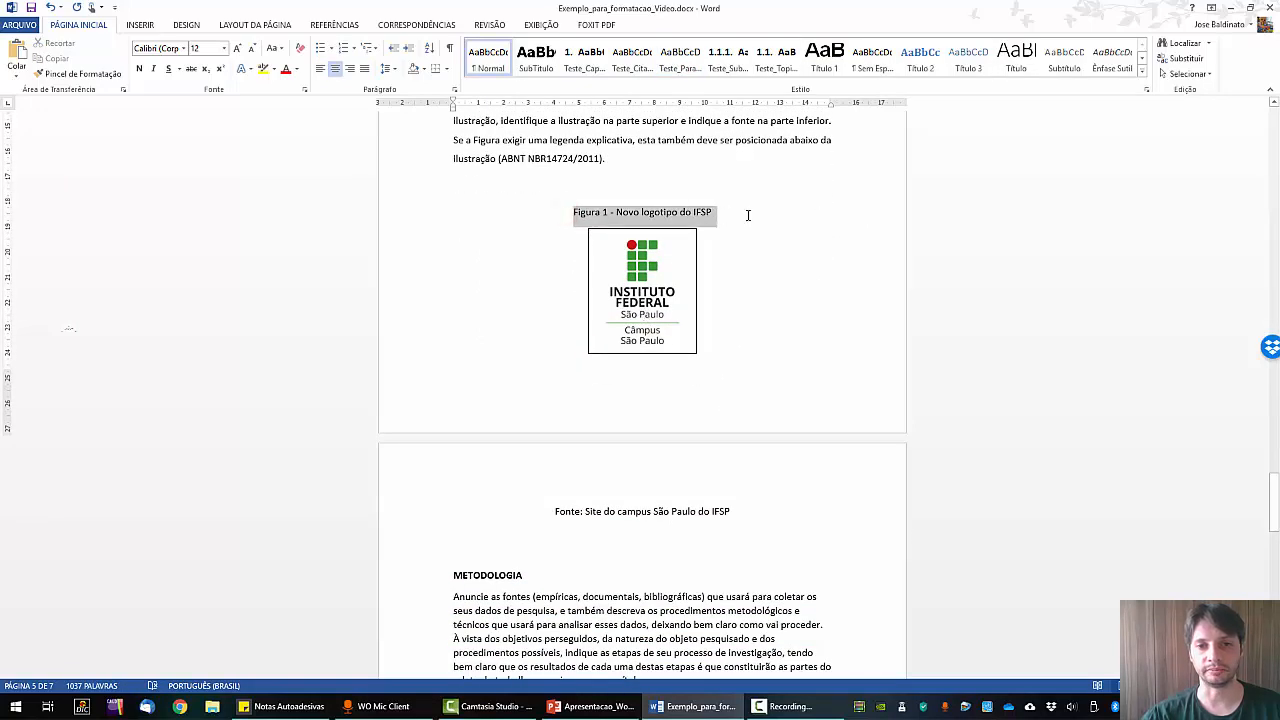
left_click(250, 48)
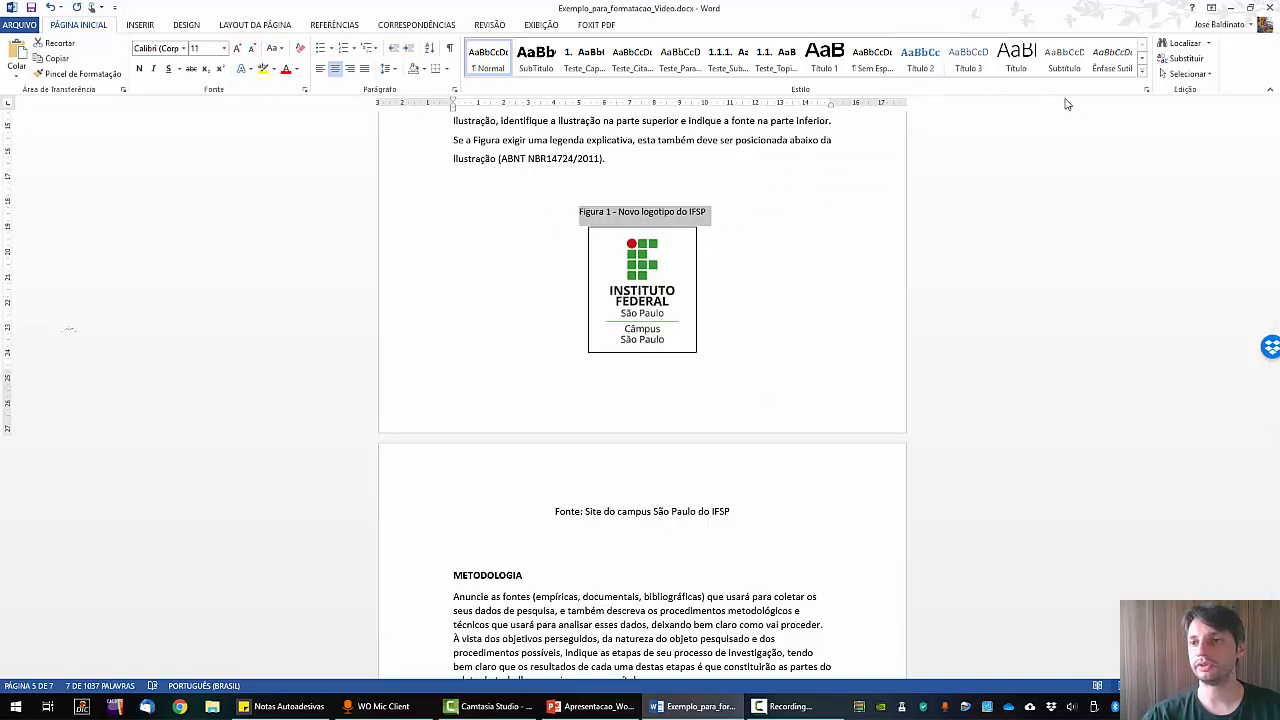
left_click(1141, 70)
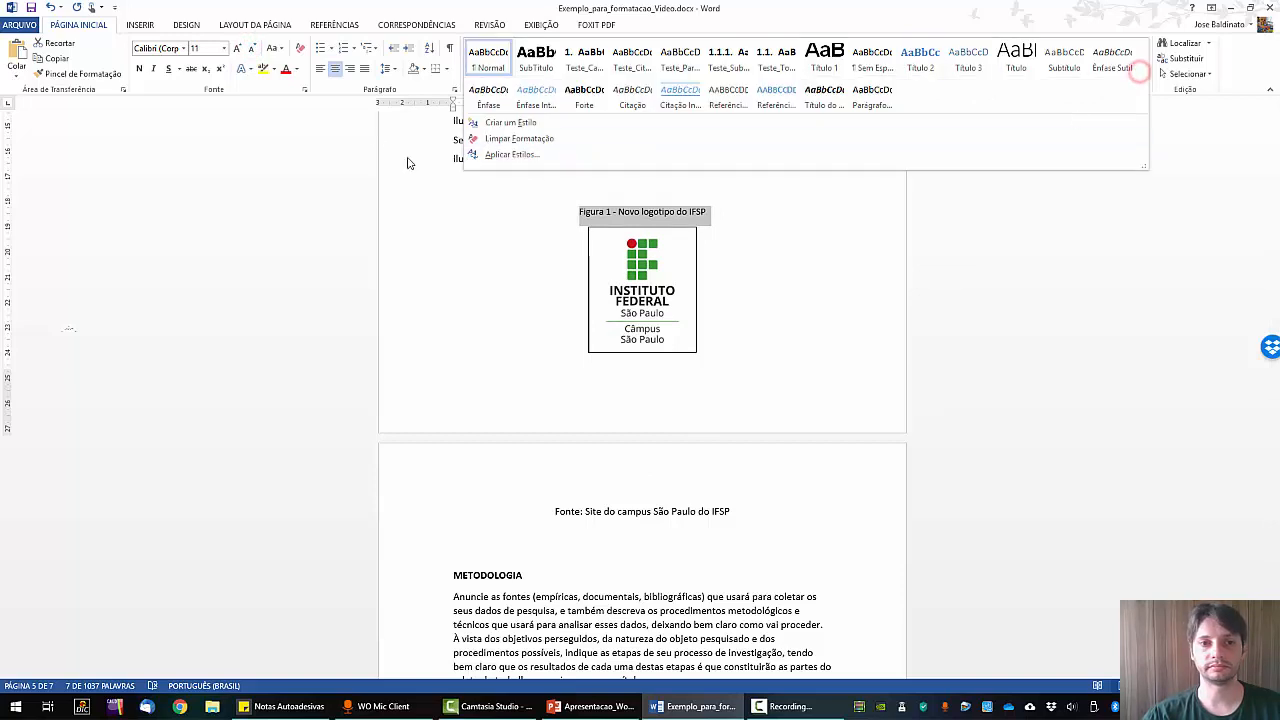
left_click(489, 123)
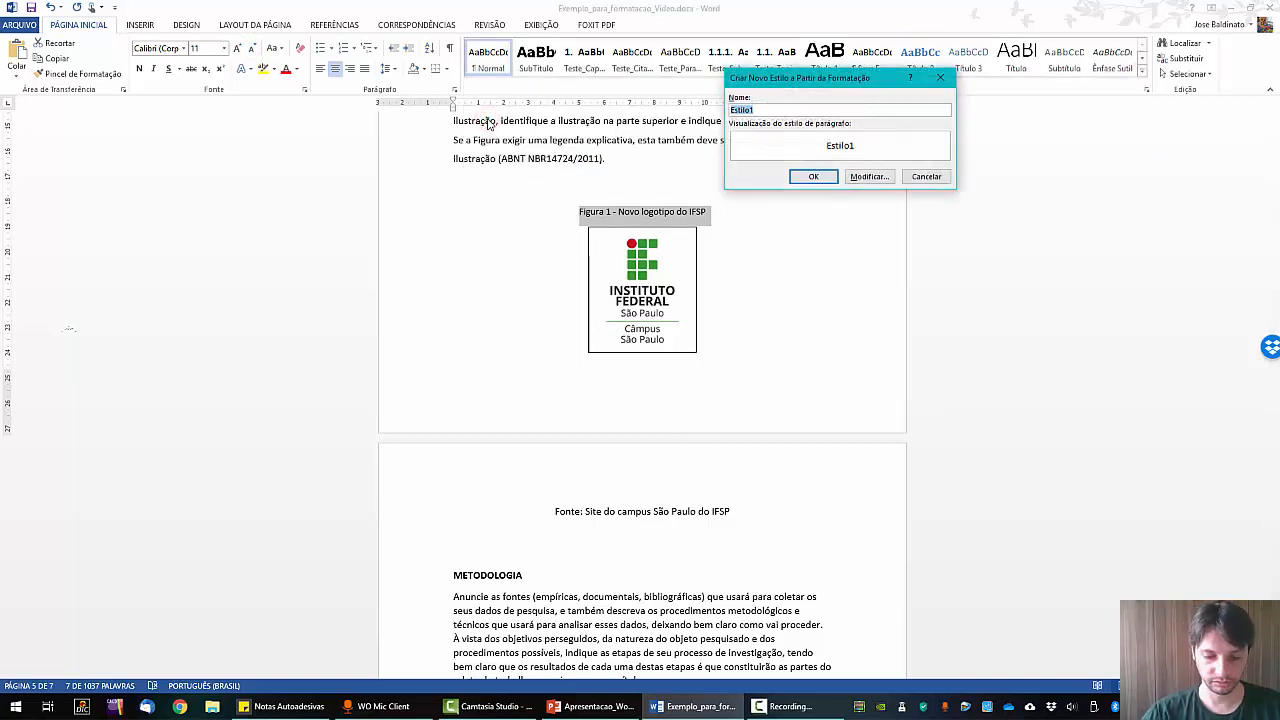
type("Teste_")
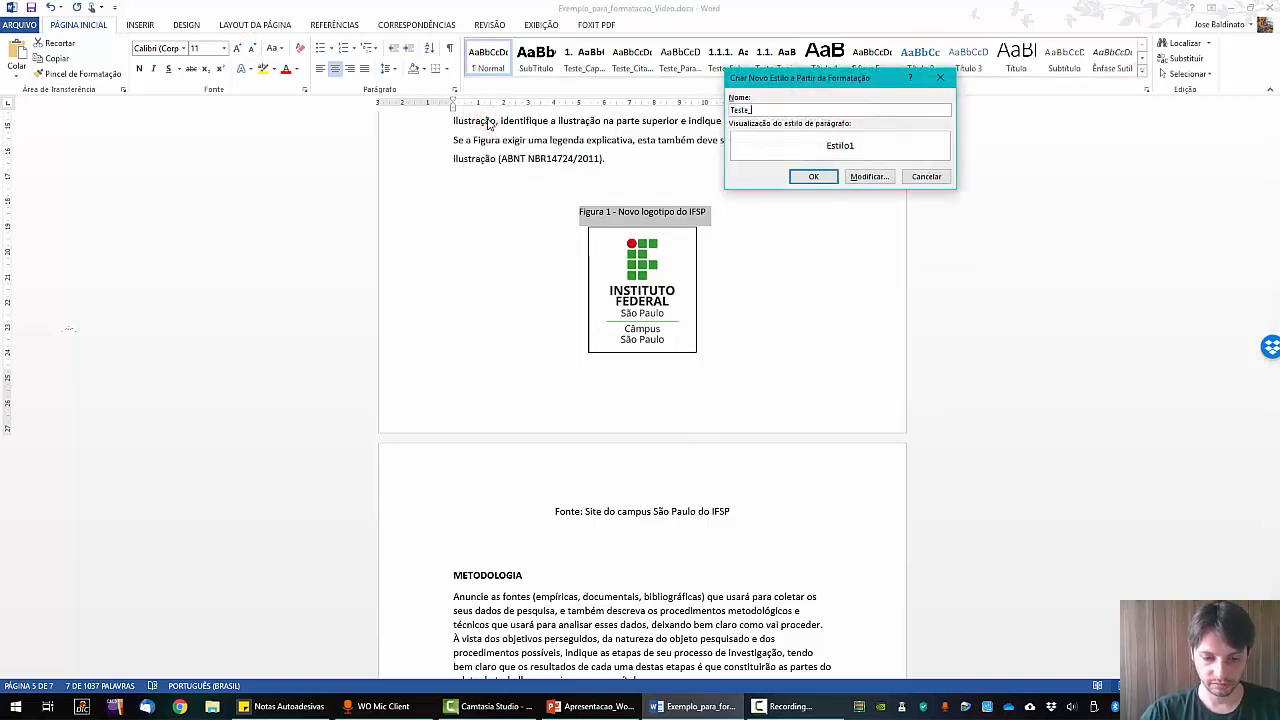
type("Legenda")
key("Return")
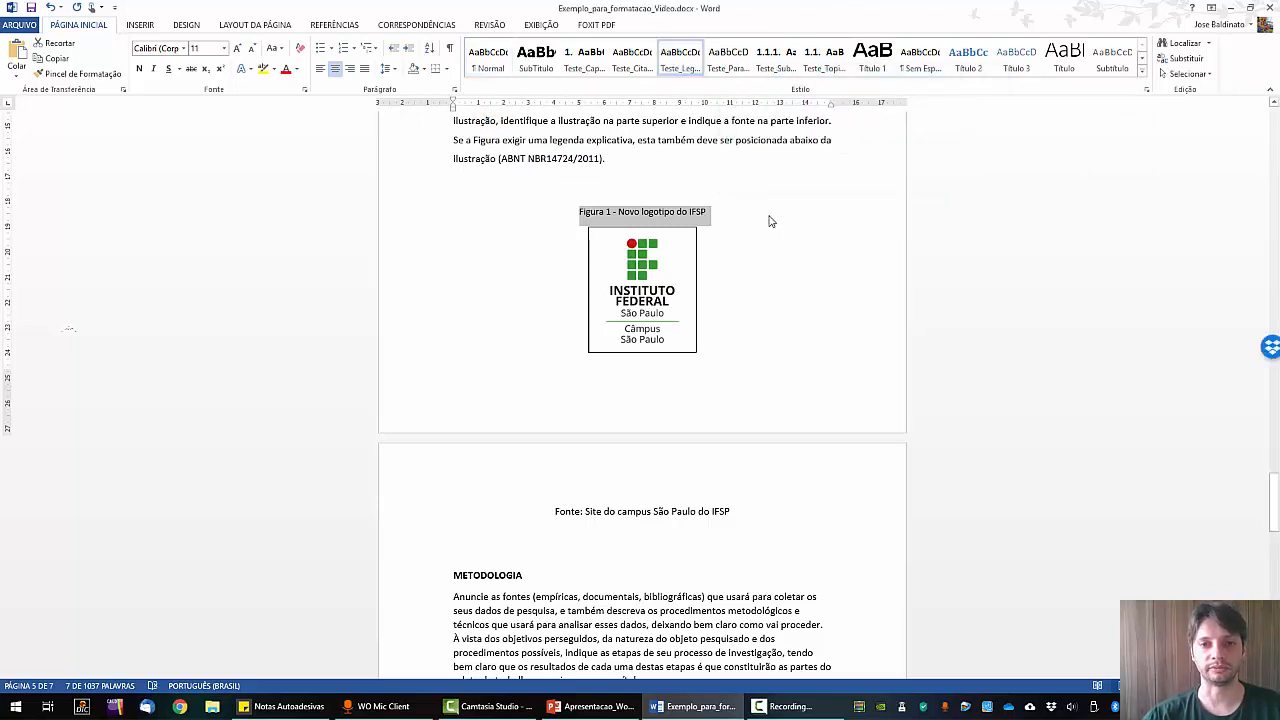
left_click(767, 399)
Make METODOLOGIA numbered chapter 2 with the Teste_Capitulo style.
scroll(769, 389, "down", 2)
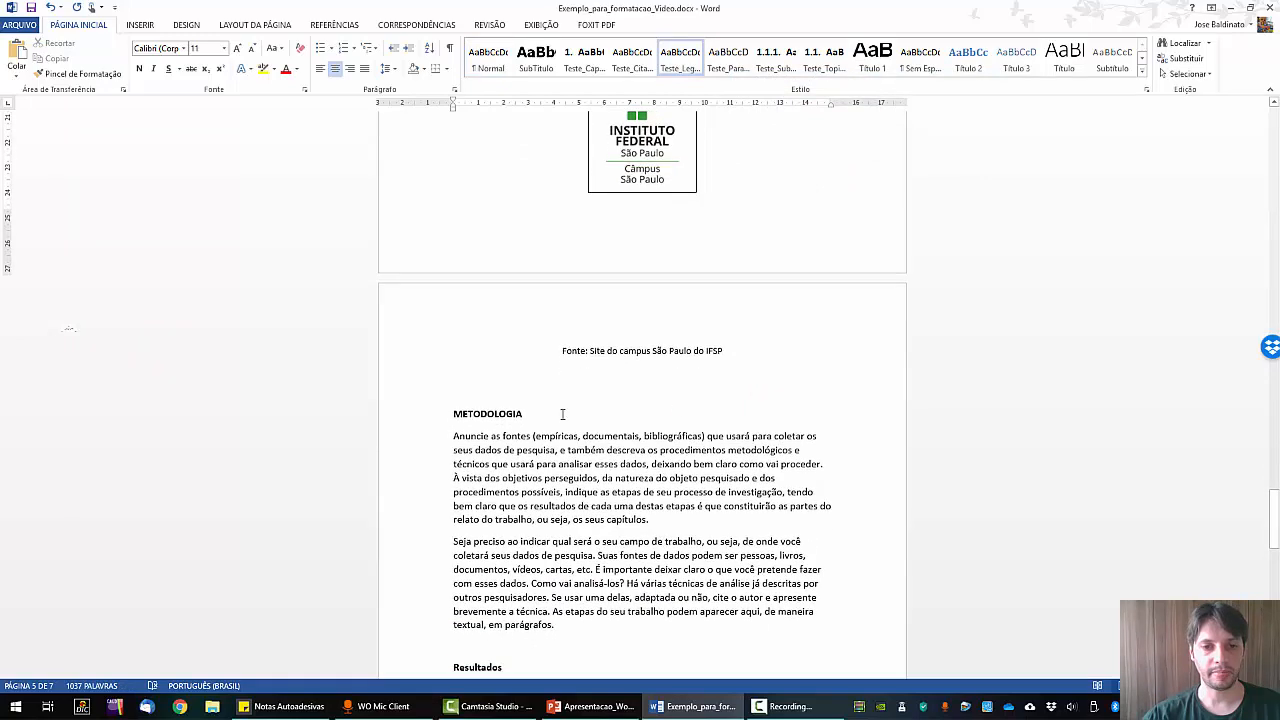
left_click(429, 414)
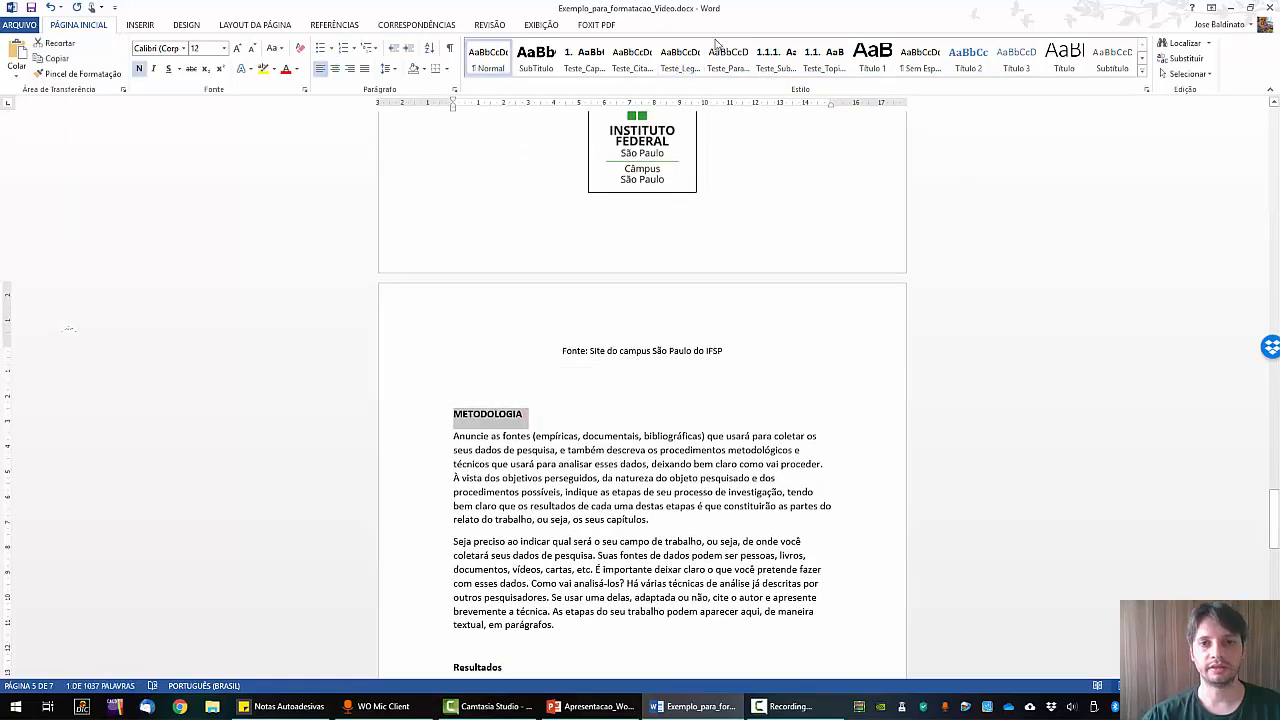
left_click(585, 58)
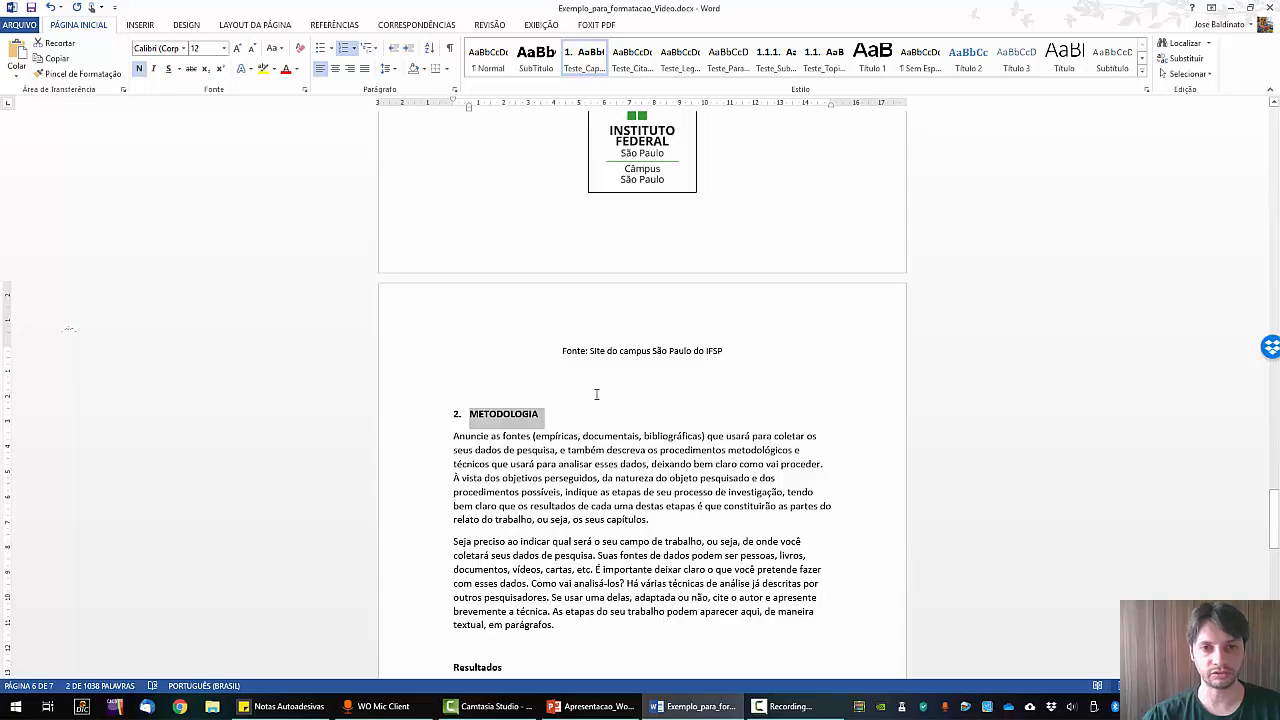
Give the two Metodologia body paragraphs the indented, justified Teste_Paragrafo style.
scroll(596, 394, "up", 10)
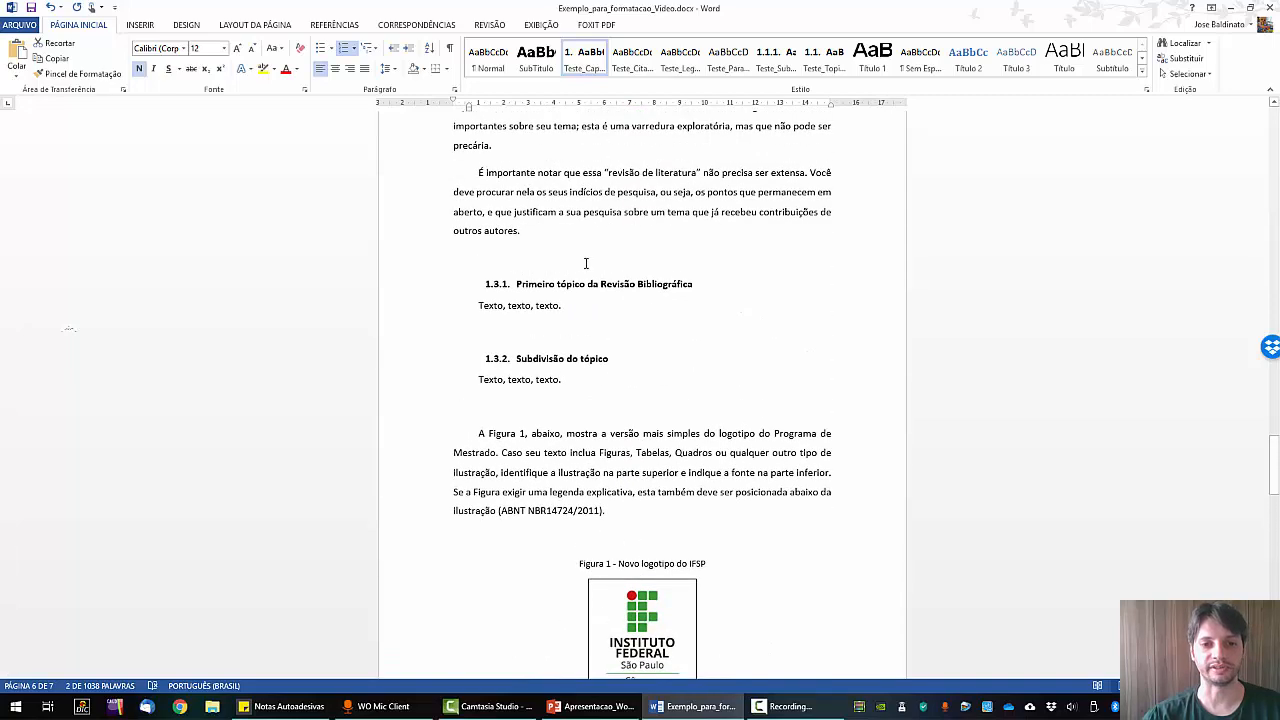
scroll(586, 263, "down", 10)
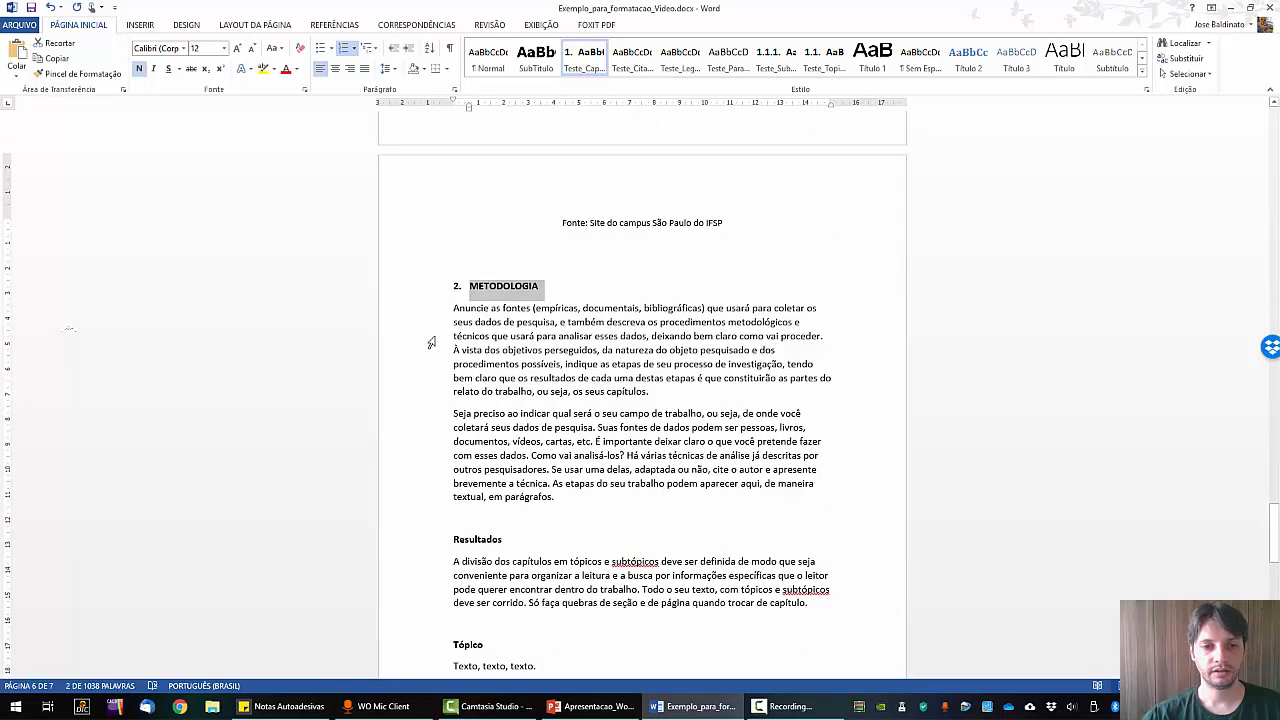
left_click_drag(456, 310, 631, 510)
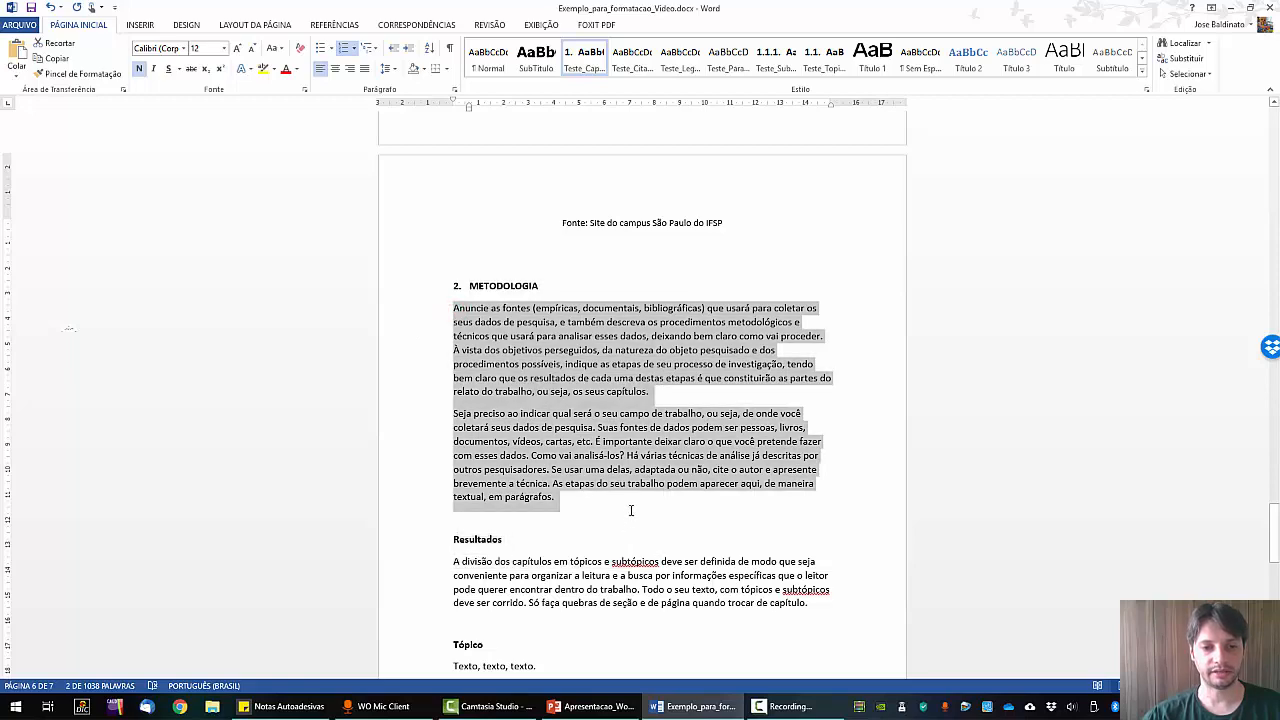
left_click(728, 58)
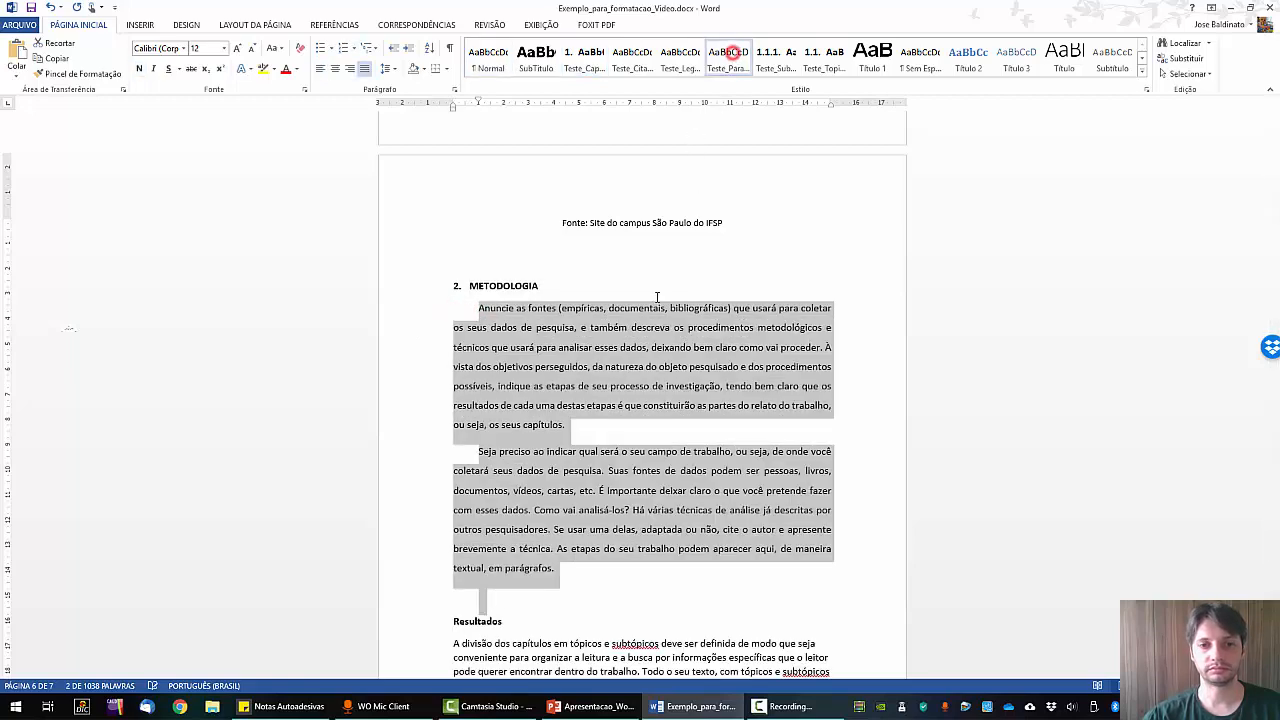
Make Resultados numbered chapter 3 with the Teste_Capitulo style.
scroll(621, 412, "down", 6)
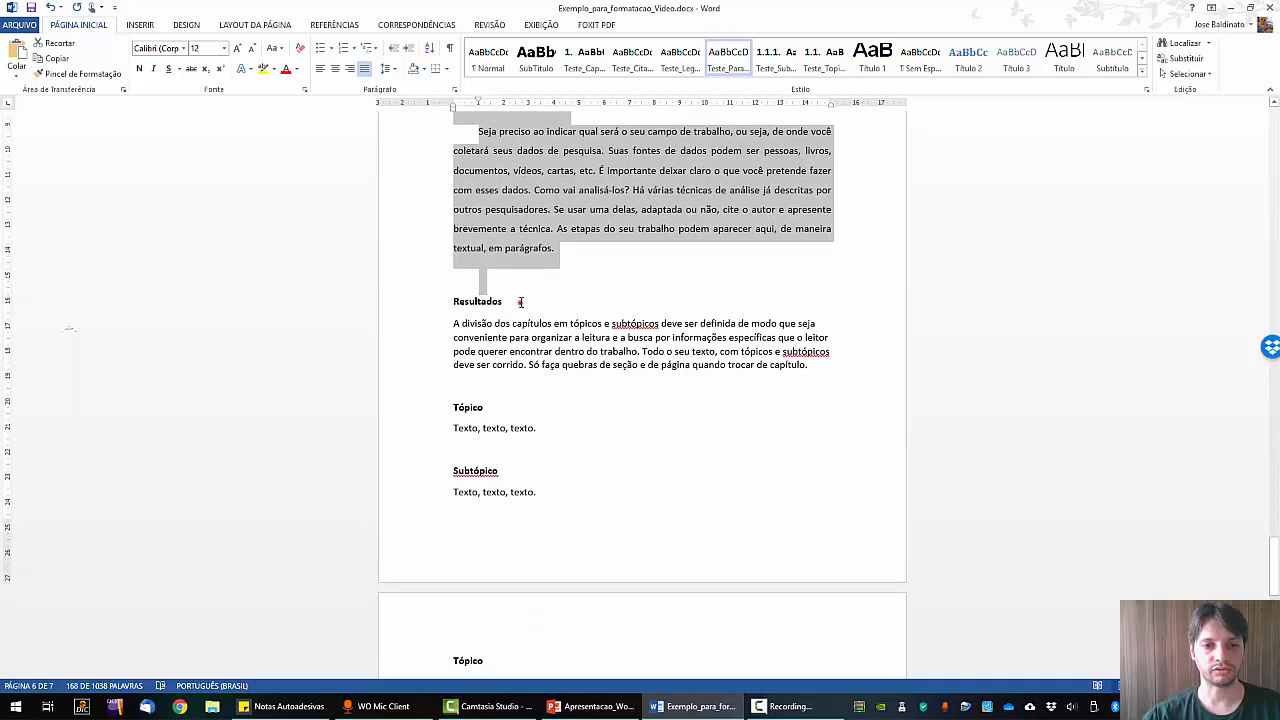
left_click_drag(520, 302, 451, 302)
left_click(590, 62)
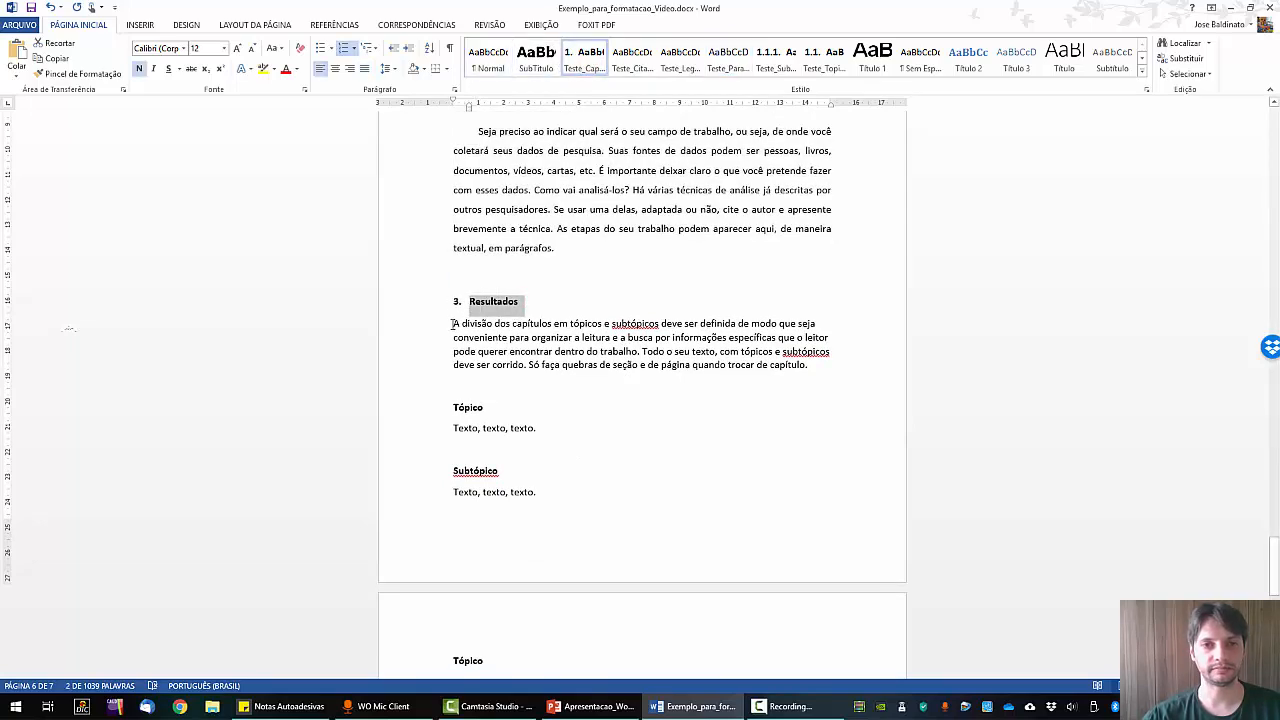
scroll(451, 323, "up", 5)
left_click(537, 566)
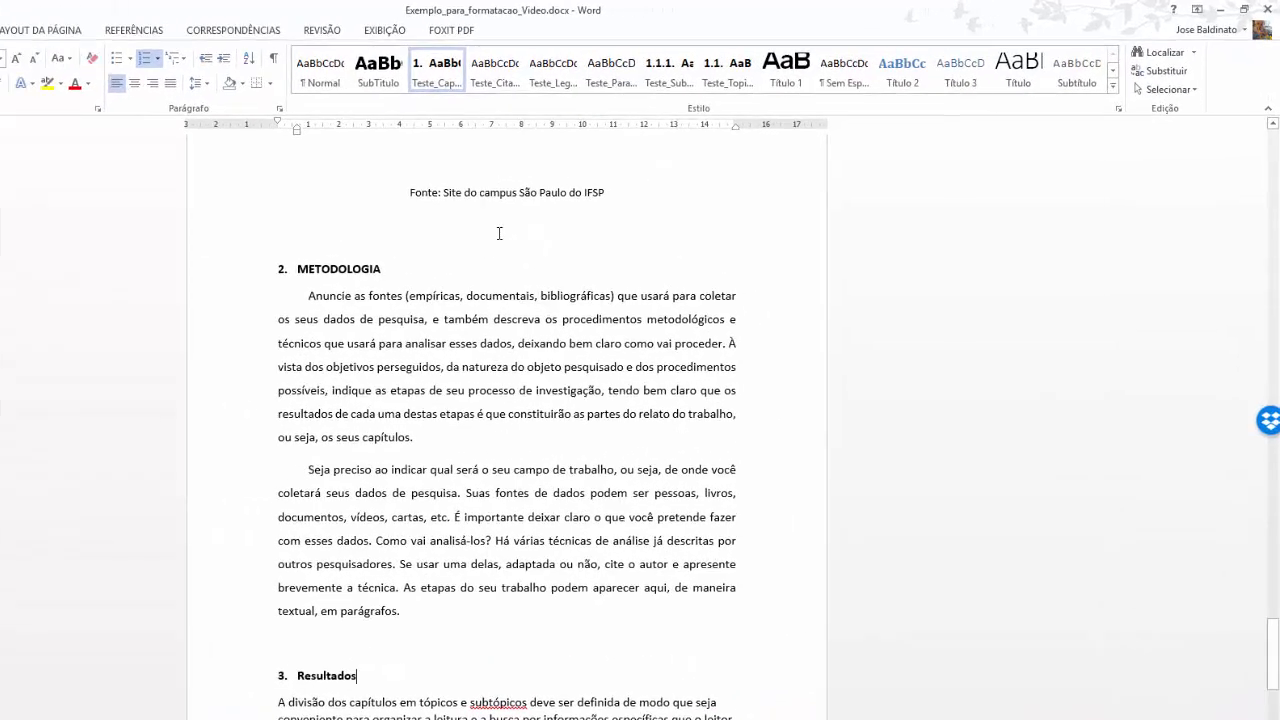
Modify the Teste_Capitulo style's font to Todas em maiúsculas (all capitals).
right_click(418, 80)
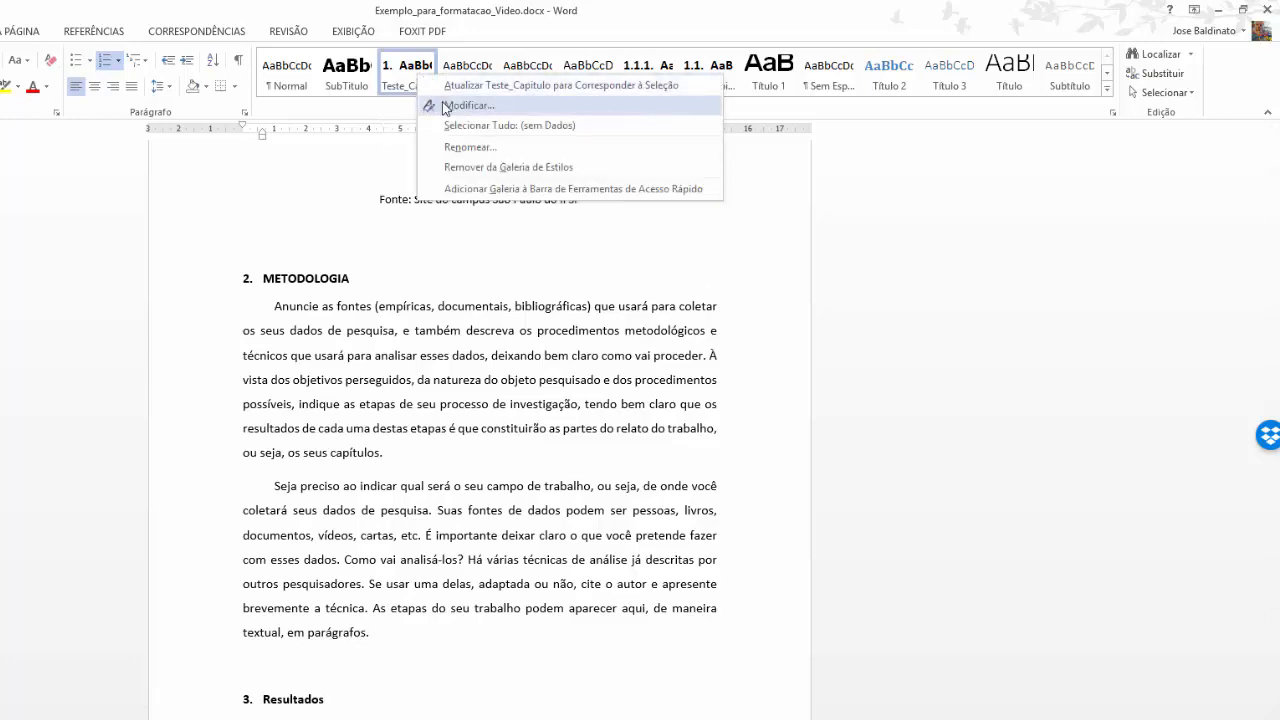
left_click(446, 106)
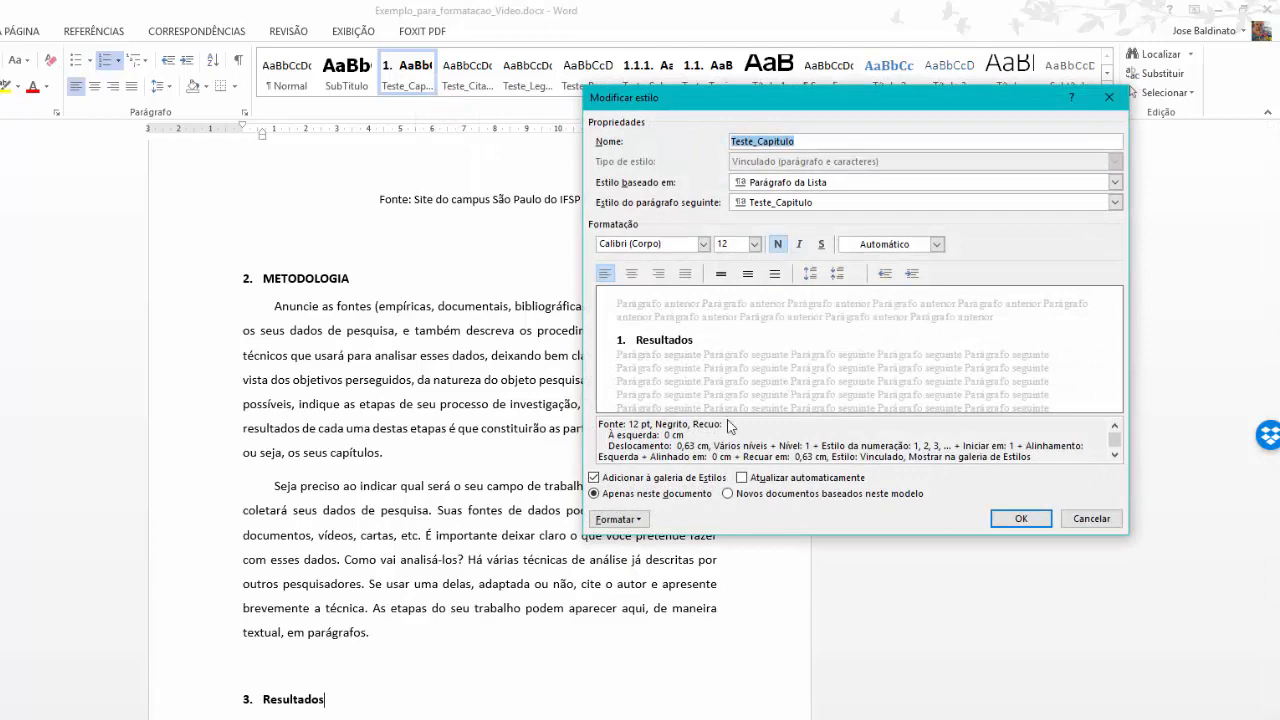
left_click(617, 519)
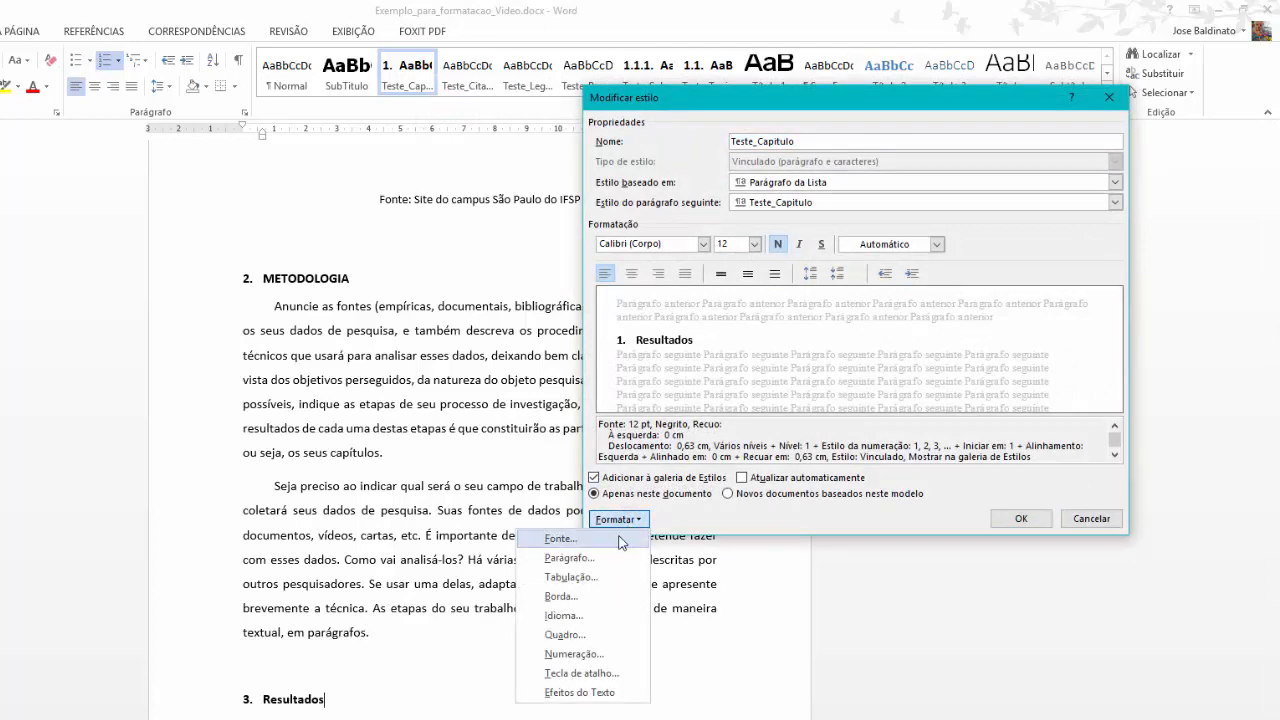
left_click(617, 540)
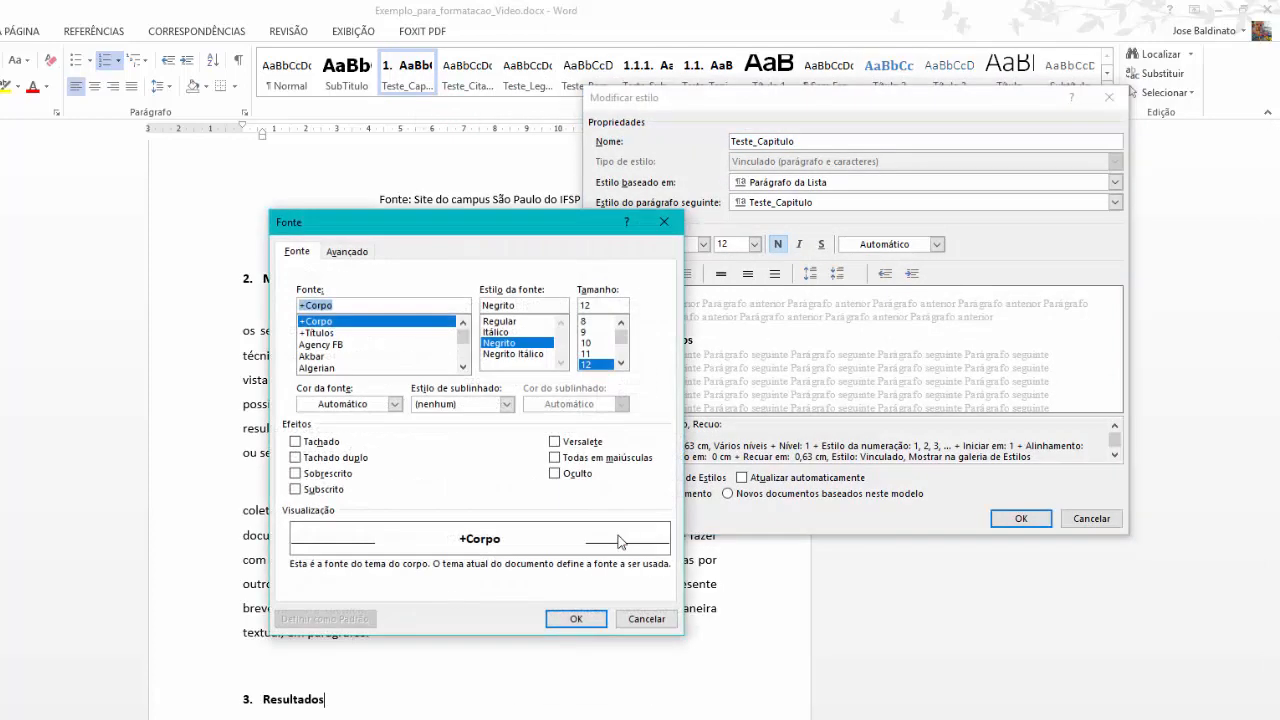
left_click(554, 460)
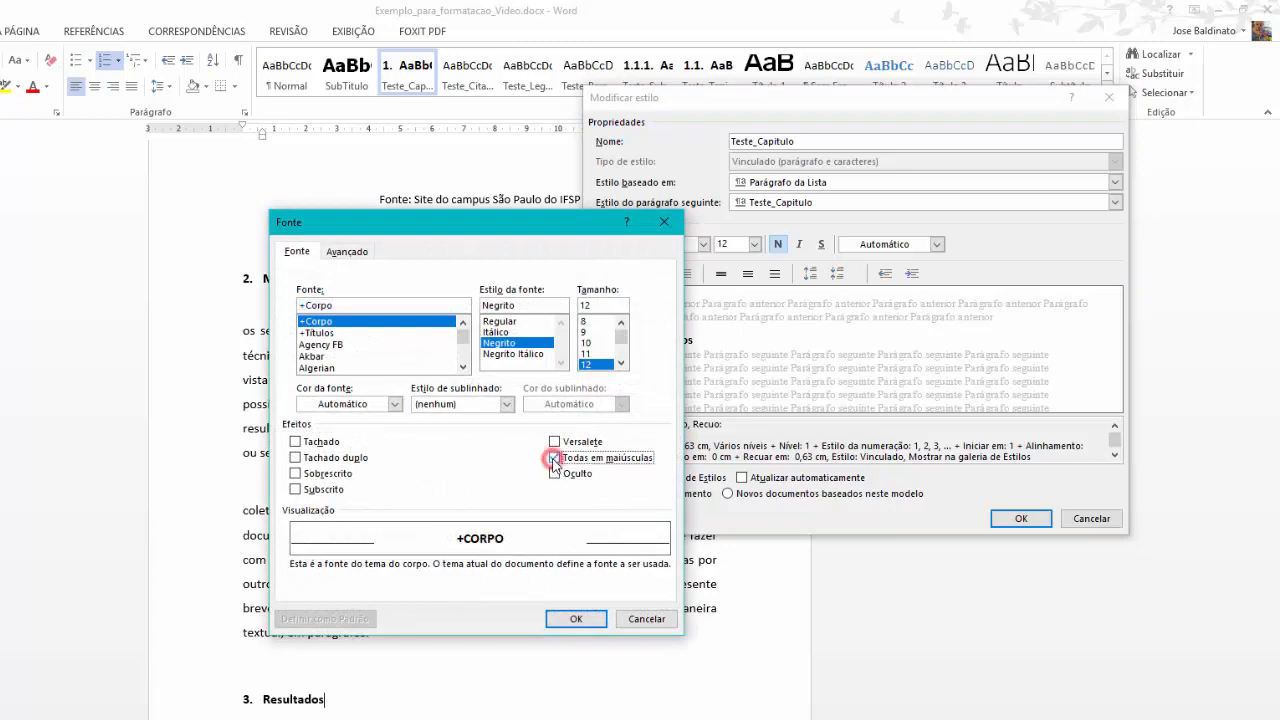
left_click(577, 618)
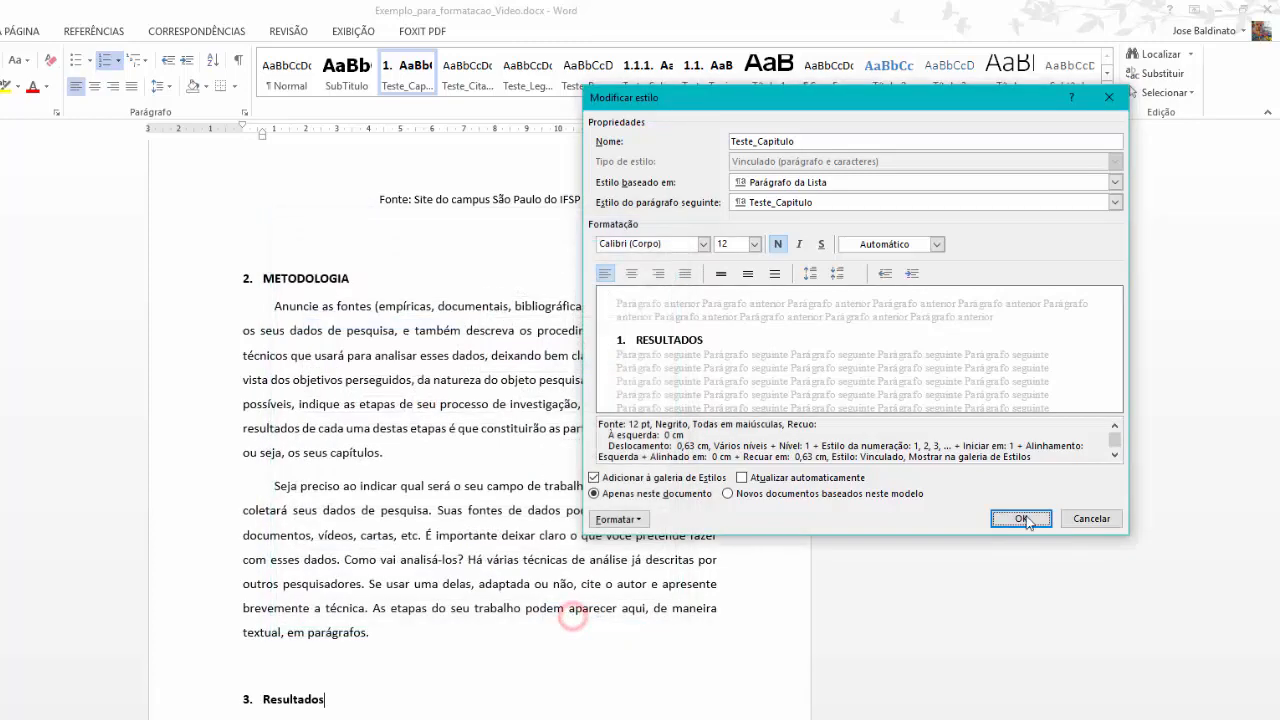
left_click(1029, 519)
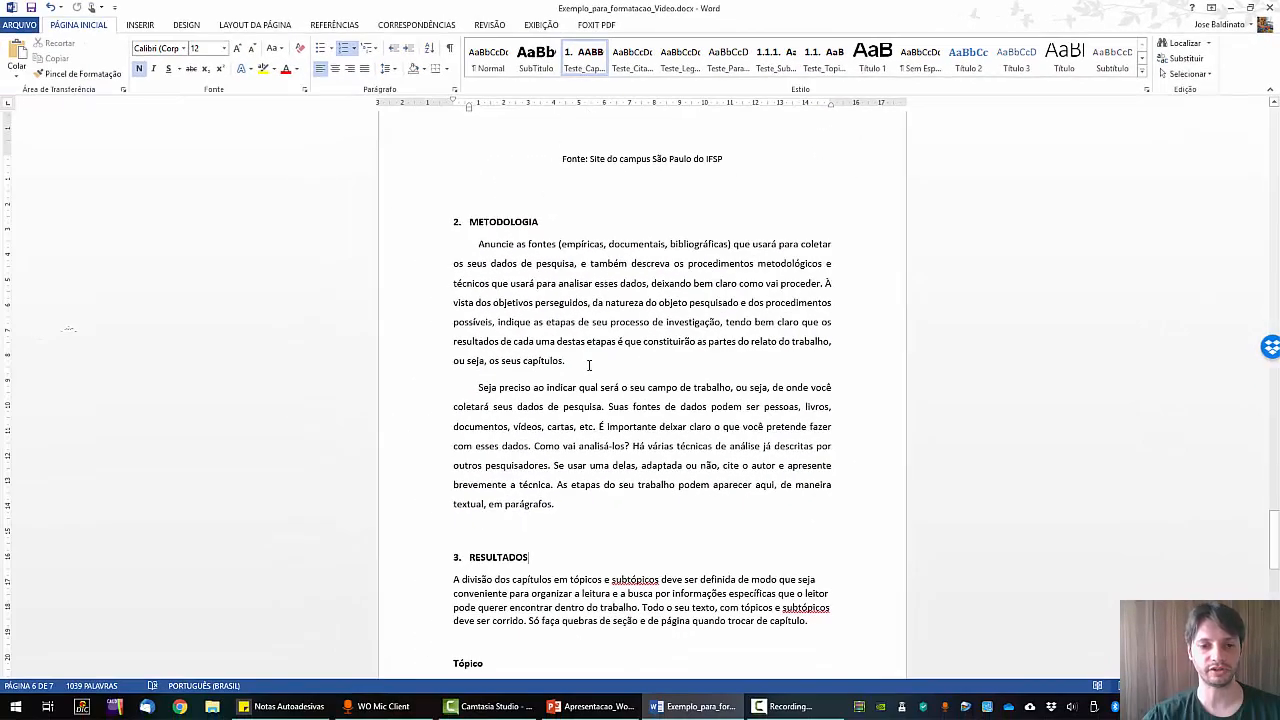
Give the Resultados body text the paragraph style, number Tópico as 3.1, and style its text.
scroll(589, 365, "down", 2)
left_click_drag(454, 485, 546, 550)
left_click(729, 60)
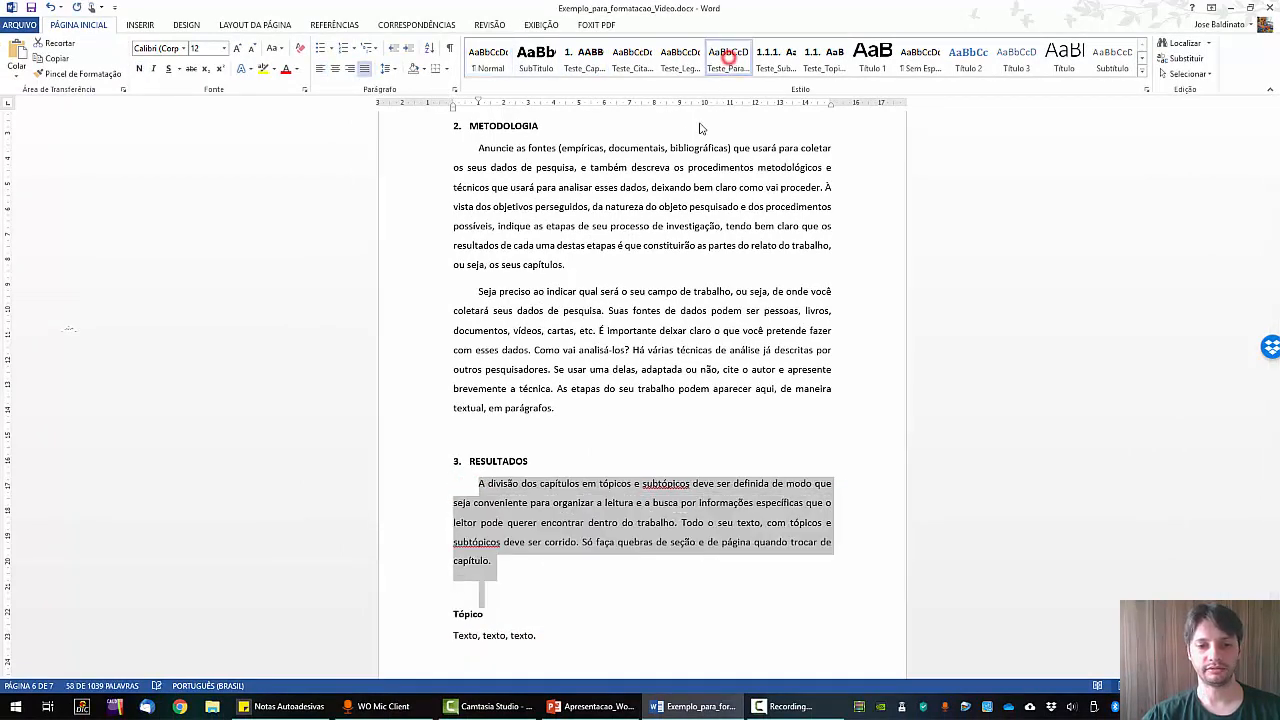
scroll(674, 212, "down", 5)
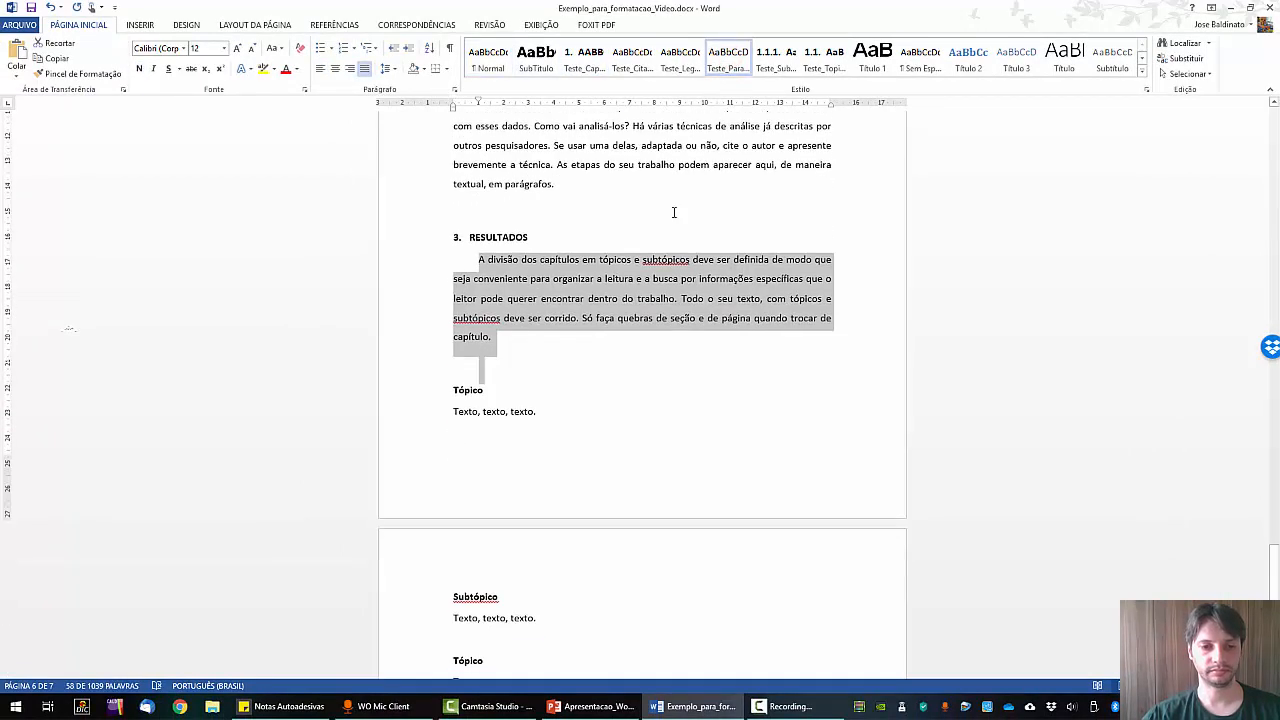
double_click(504, 392)
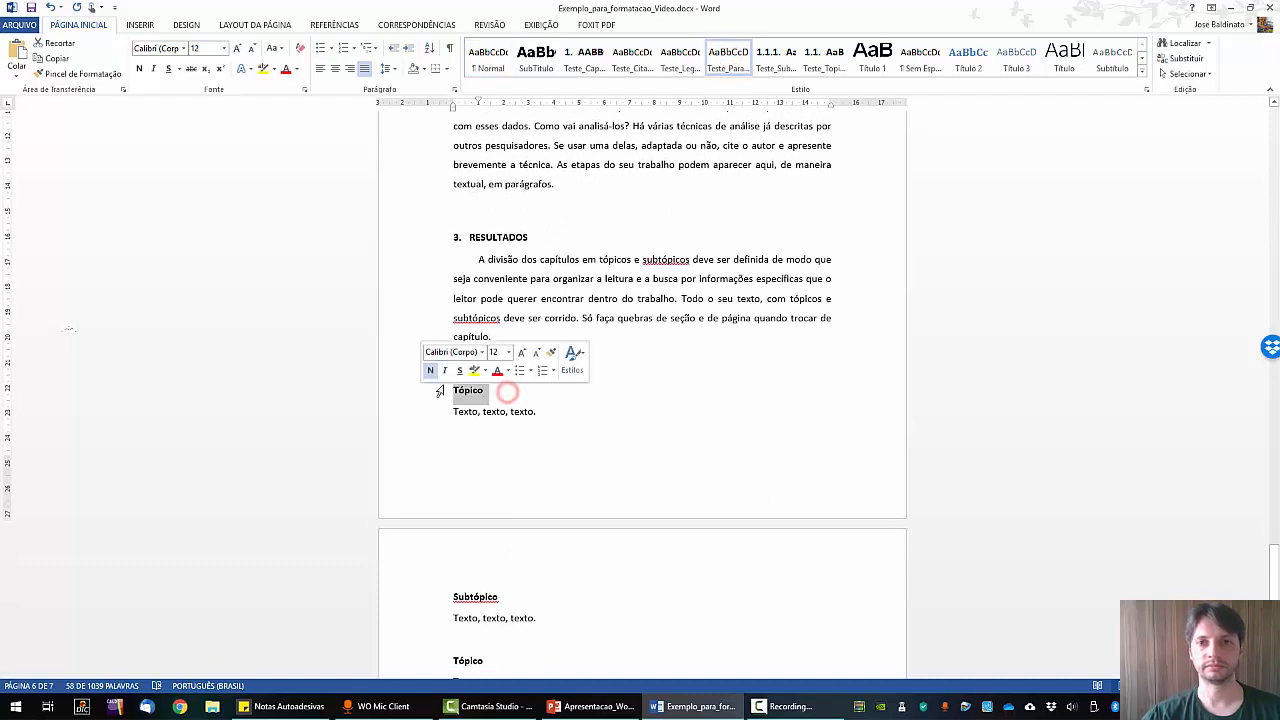
left_click(774, 62)
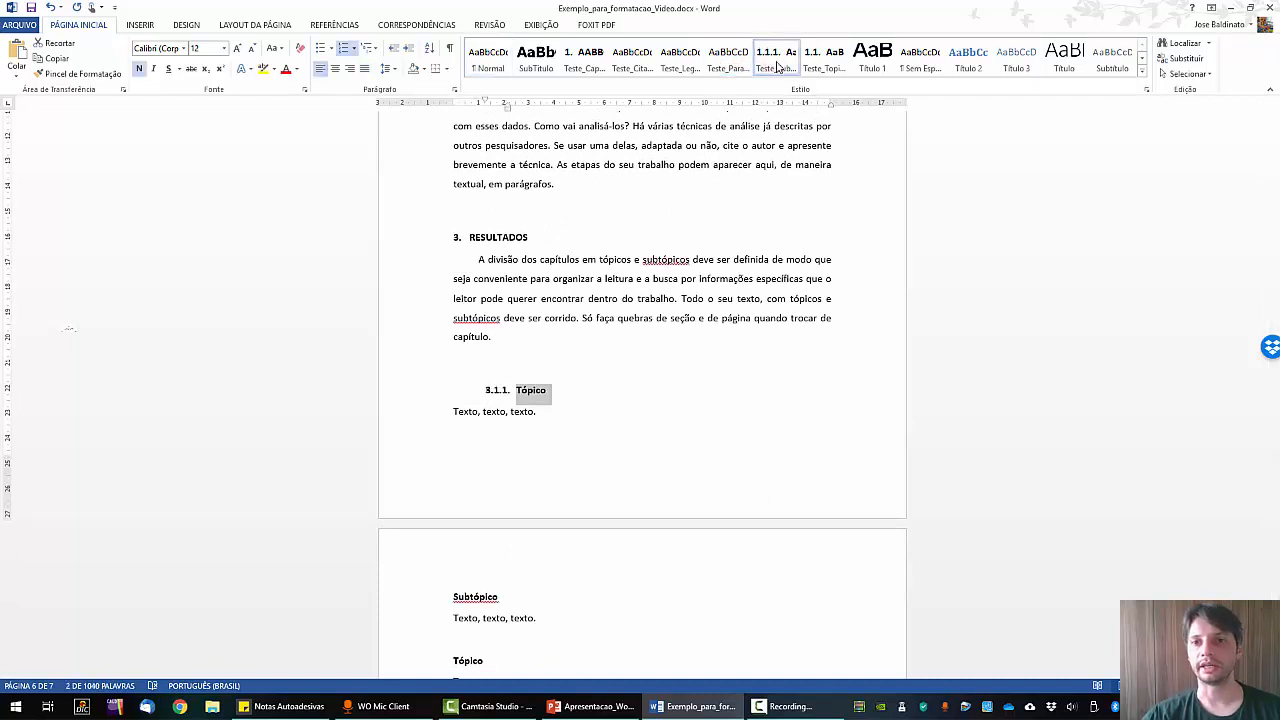
left_click(822, 62)
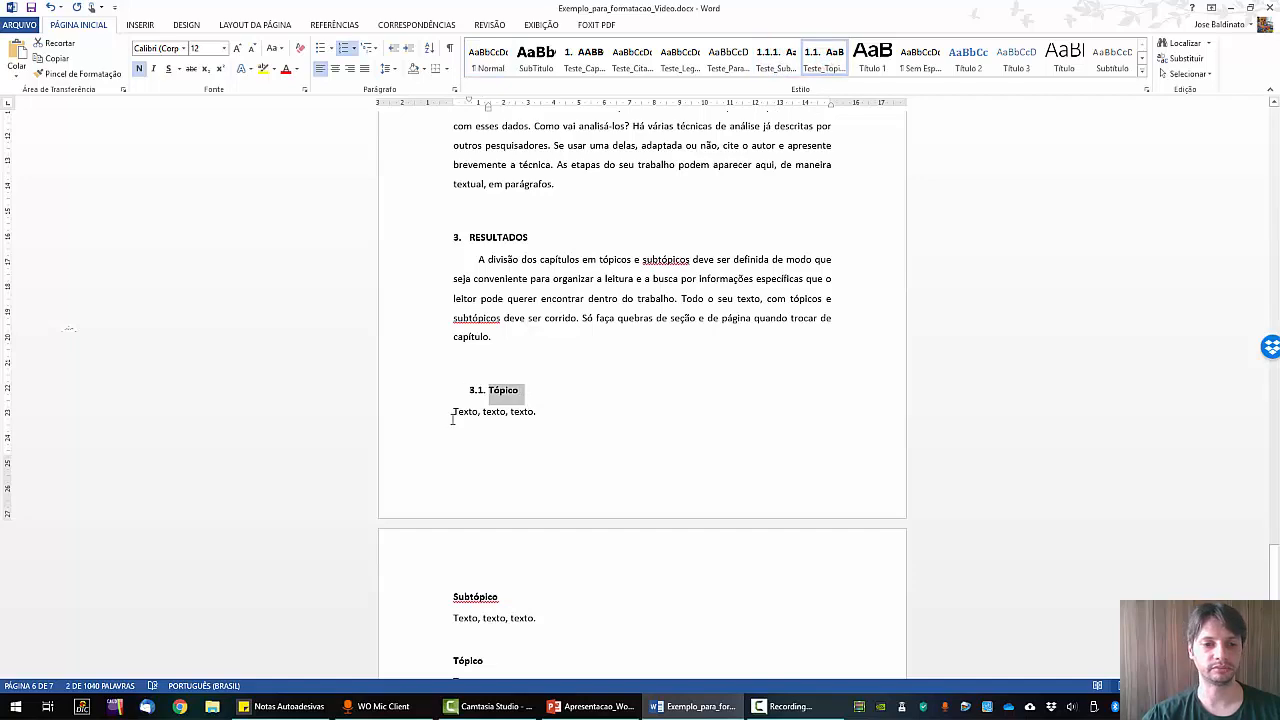
left_click_drag(452, 412, 634, 537)
left_click(553, 505)
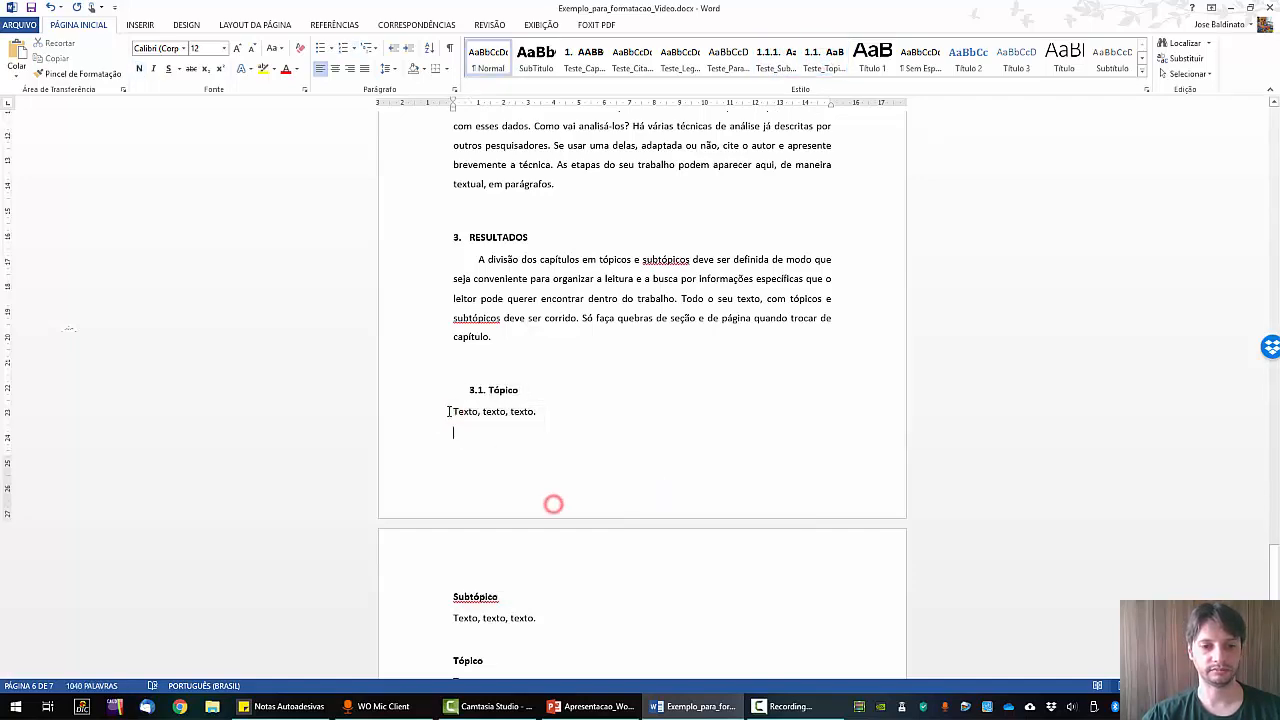
left_click_drag(448, 412, 601, 517)
left_click(728, 59)
Number the Subtópico heading as subtopic 3.1.1 with the Teste_Subtópico style.
scroll(728, 59, "down", 1)
left_click(76, 24)
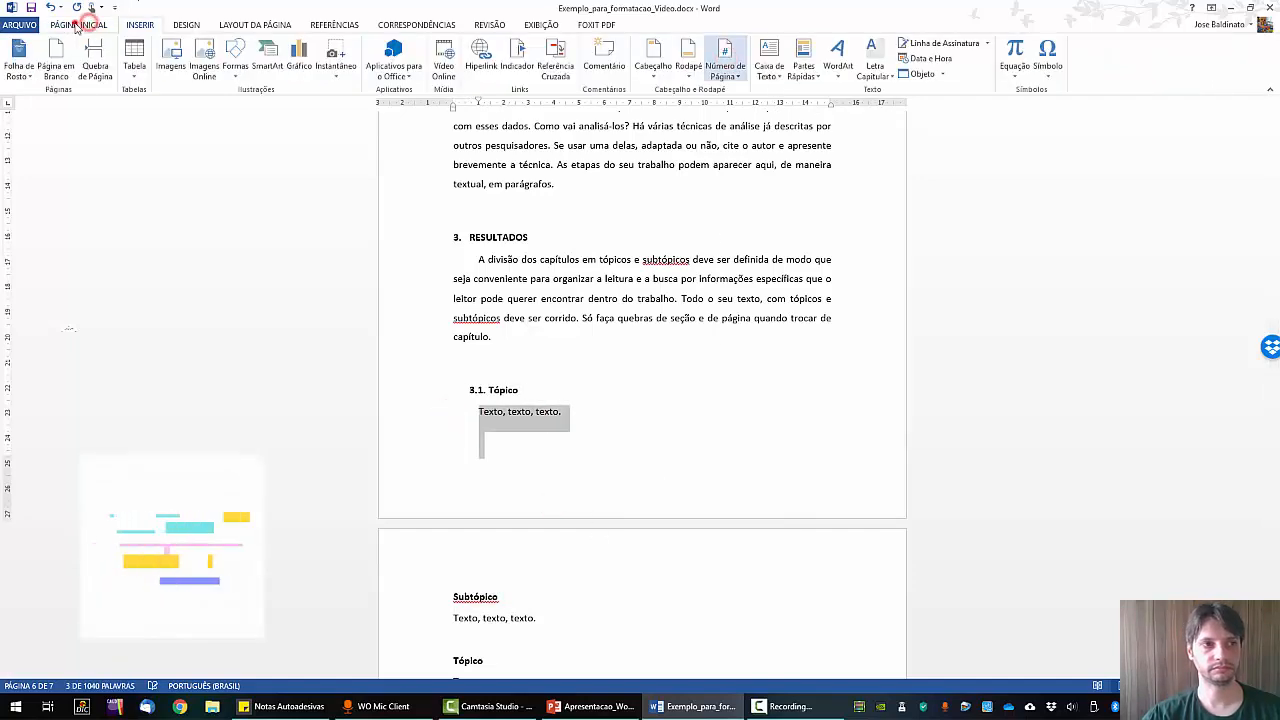
left_click(711, 302)
scroll(622, 320, "down", 2)
scroll(622, 320, "down", 5)
left_click_drag(520, 311, 376, 306)
left_click(767, 57)
left_click(547, 334)
left_click(508, 350)
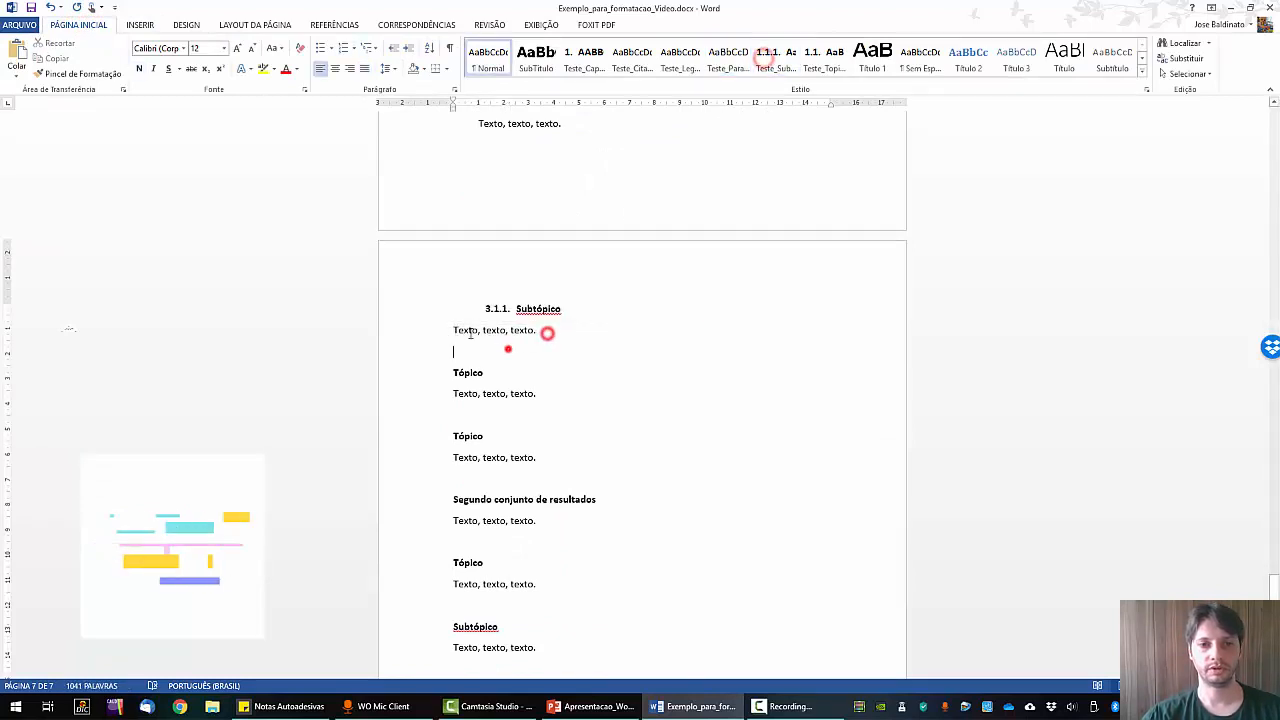
left_click_drag(451, 333, 676, 357)
left_click(742, 55)
Indent the text under 3.1.1, number the next topics 3.2 and 3.3, and indent 3.3's text.
mouse_move(451, 404)
left_mouse_down()
mouse_move(540, 405)
mouse_move(451, 383)
left_mouse_up()
left_click(728, 59)
left_click(823, 57)
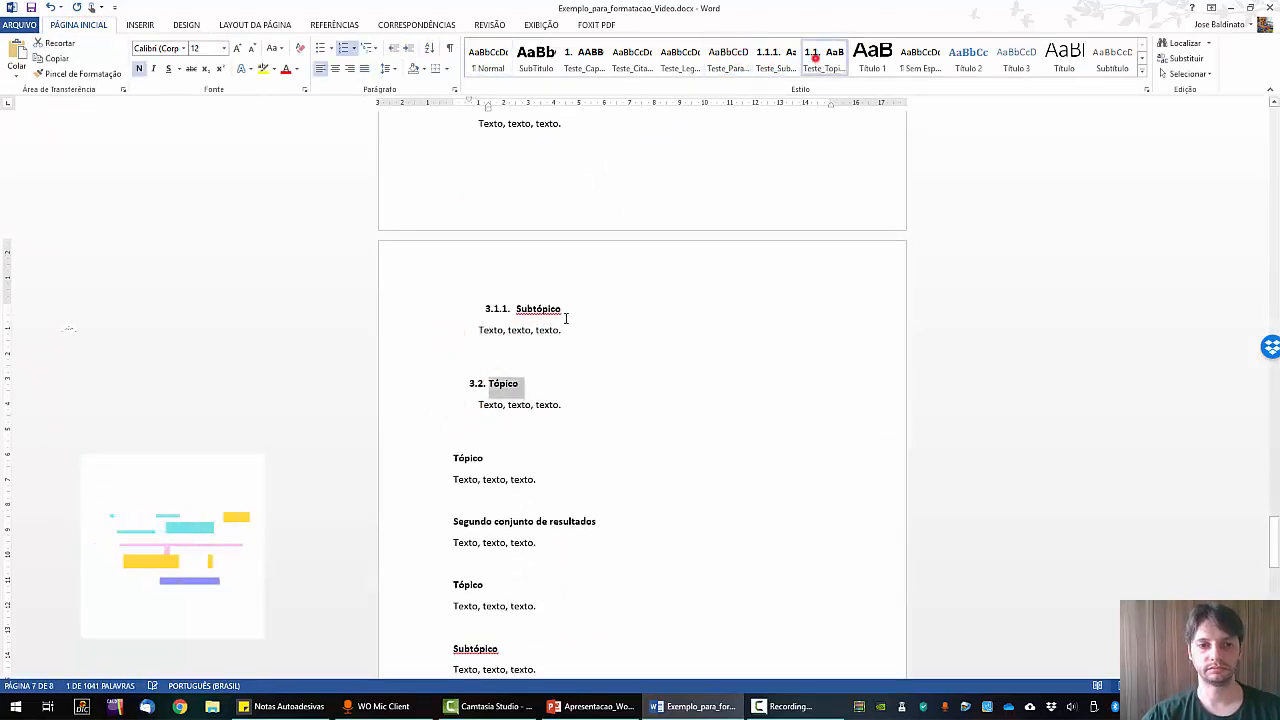
left_click(451, 459)
left_click(823, 57)
left_click_drag(451, 459, 545, 503)
left_click(734, 64)
Make Segundo conjunto de resultados chapter 4 and indent its two body paragraphs.
scroll(640, 340, "down", 3)
left_click_drag(449, 338, 700, 340)
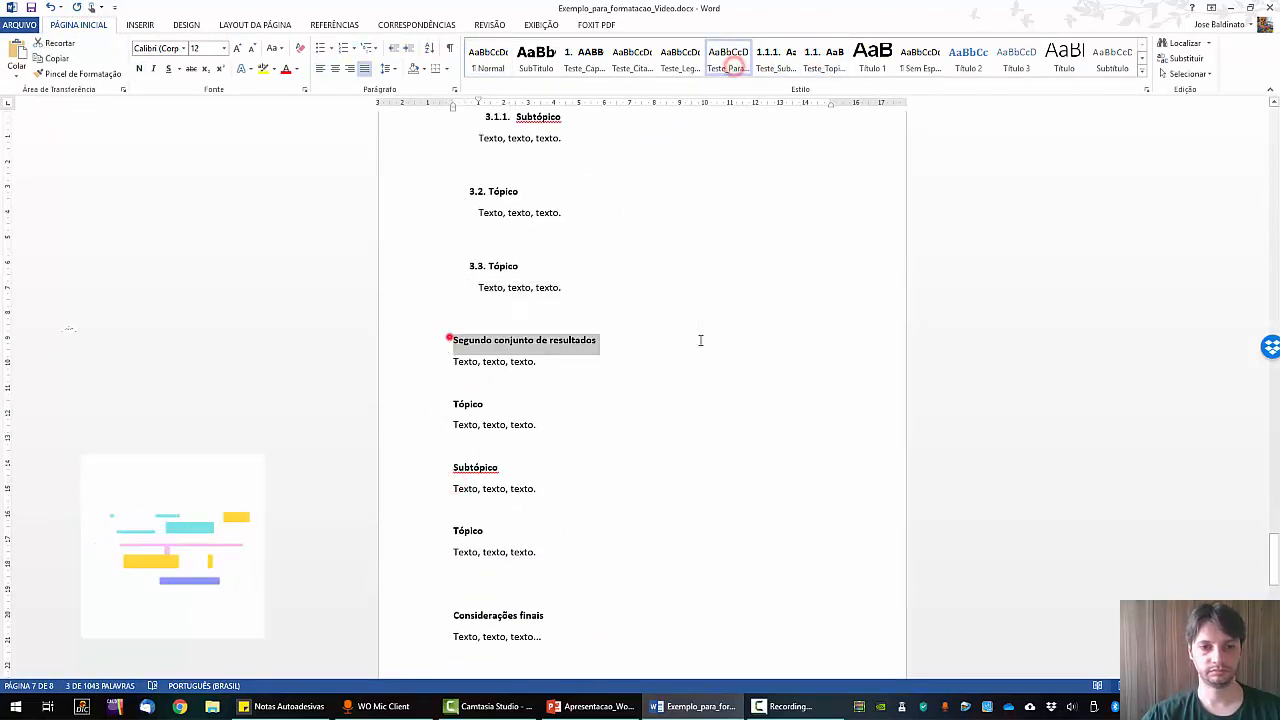
left_click(584, 57)
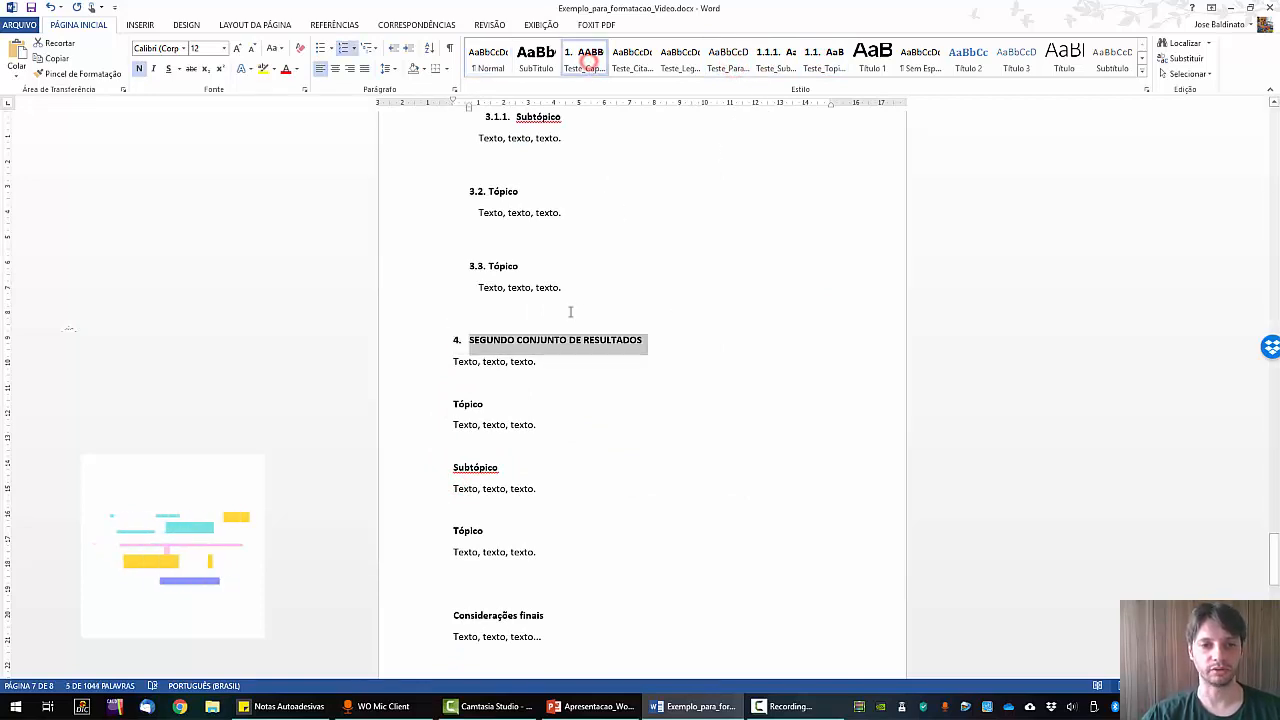
left_click(452, 382)
left_click_drag(450, 363, 510, 393)
left_click(734, 58)
left_click_drag(449, 433, 503, 459)
left_click(722, 61)
Number topic 4.1, subtopic 4.1.1 with indented text, and topic 4.2.
left_click_drag(494, 414, 414, 414)
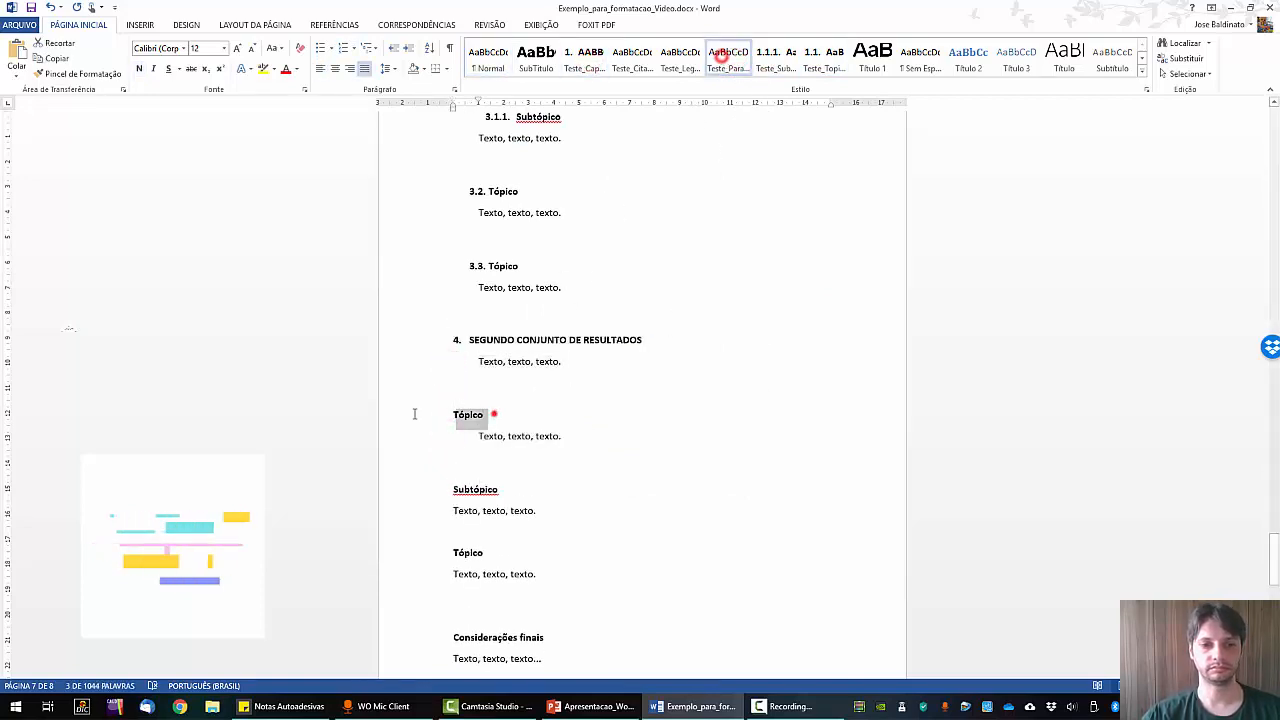
left_click(824, 61)
left_click_drag(523, 488, 551, 531)
left_click(771, 58)
left_click(729, 63)
scroll(450, 523, "down", 3)
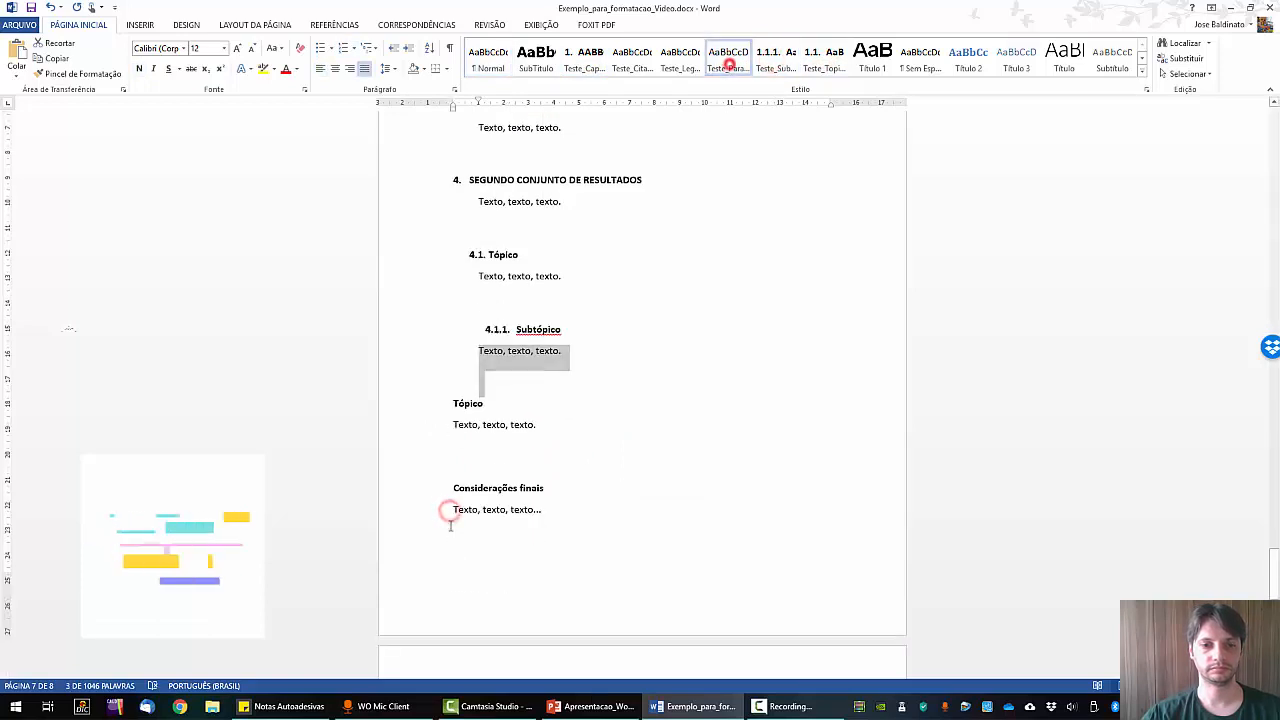
left_click_drag(451, 422, 510, 472)
left_click(740, 71)
left_click(403, 394)
left_click_drag(511, 405, 622, 413)
left_click(834, 58)
Make Considerações finais chapter 5 and give its closing text the indented paragraph style.
scroll(450, 409, "down", 3)
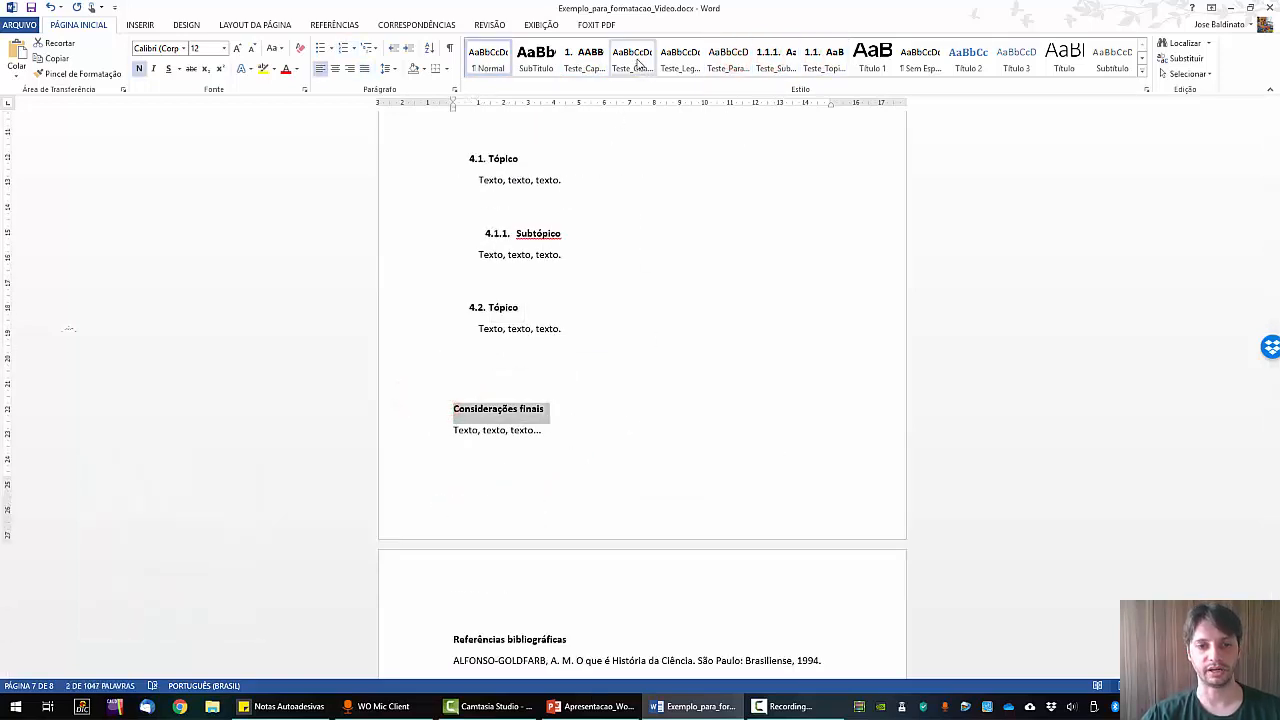
left_click(584, 61)
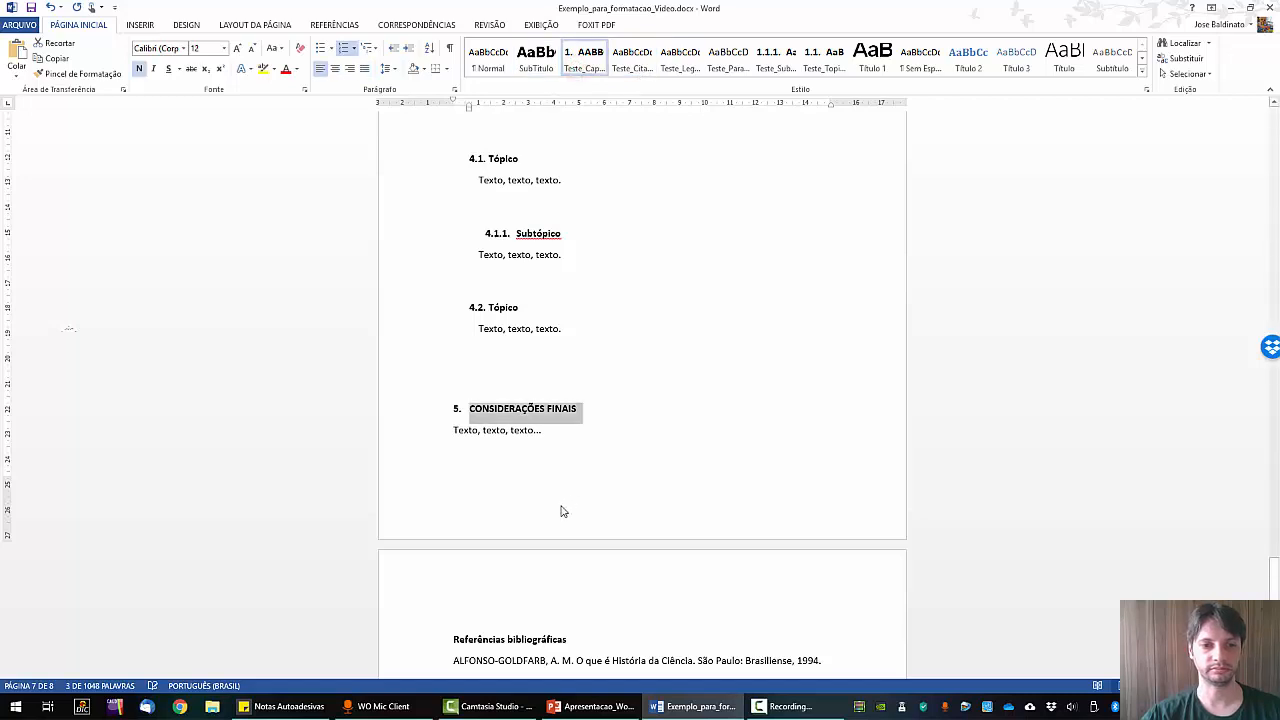
left_click(537, 457)
left_click_drag(450, 431, 582, 596)
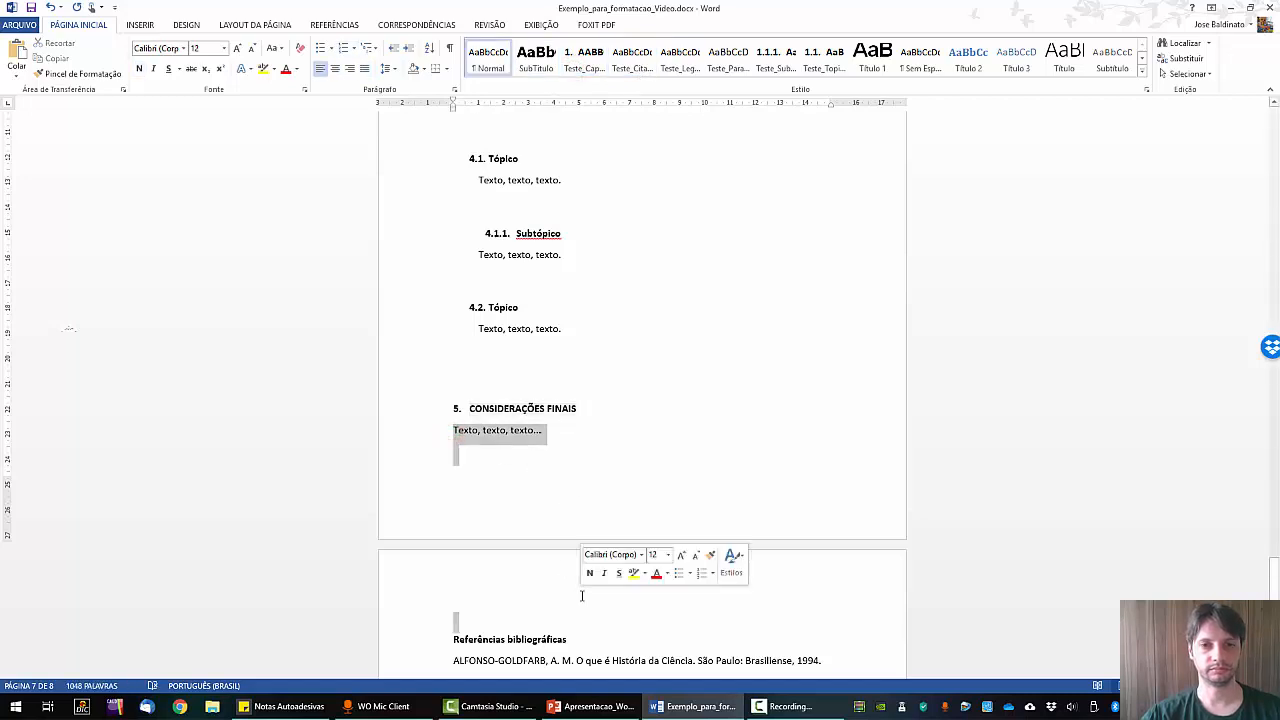
left_click(728, 58)
Make Referências bibliográficas numbered chapter 6.
scroll(671, 381, "down", 3)
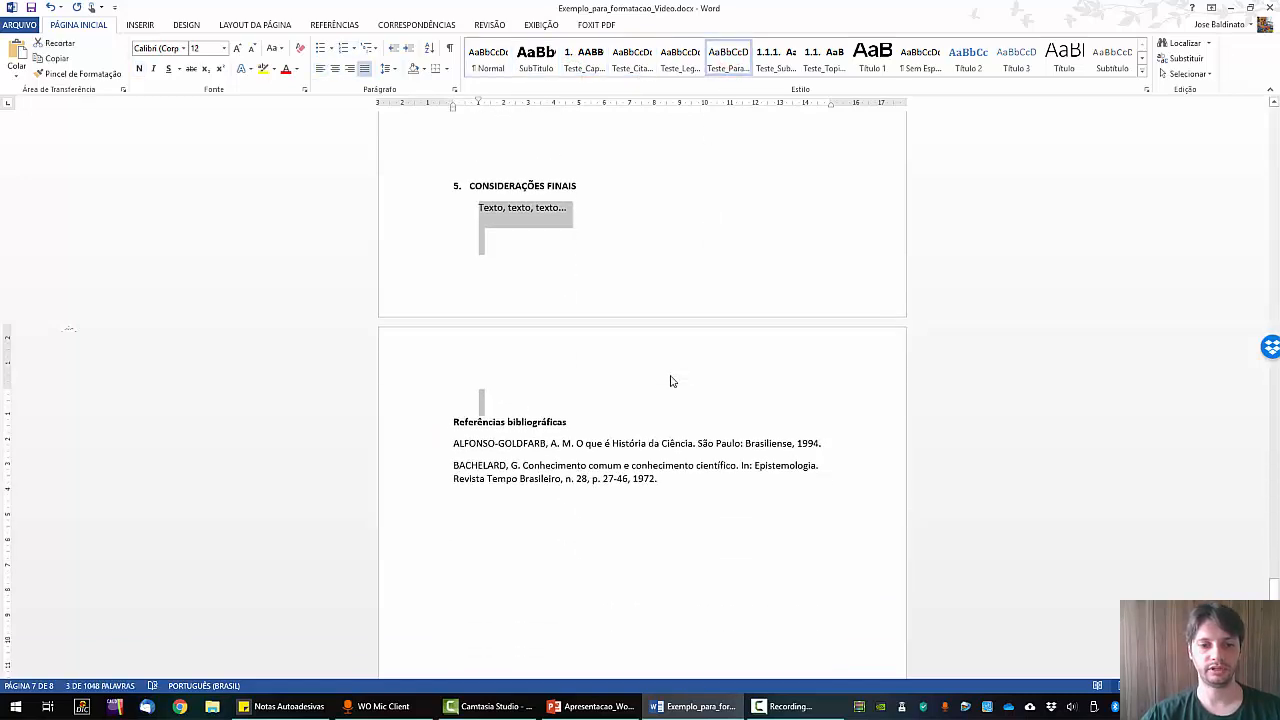
left_click_drag(588, 394, 460, 394)
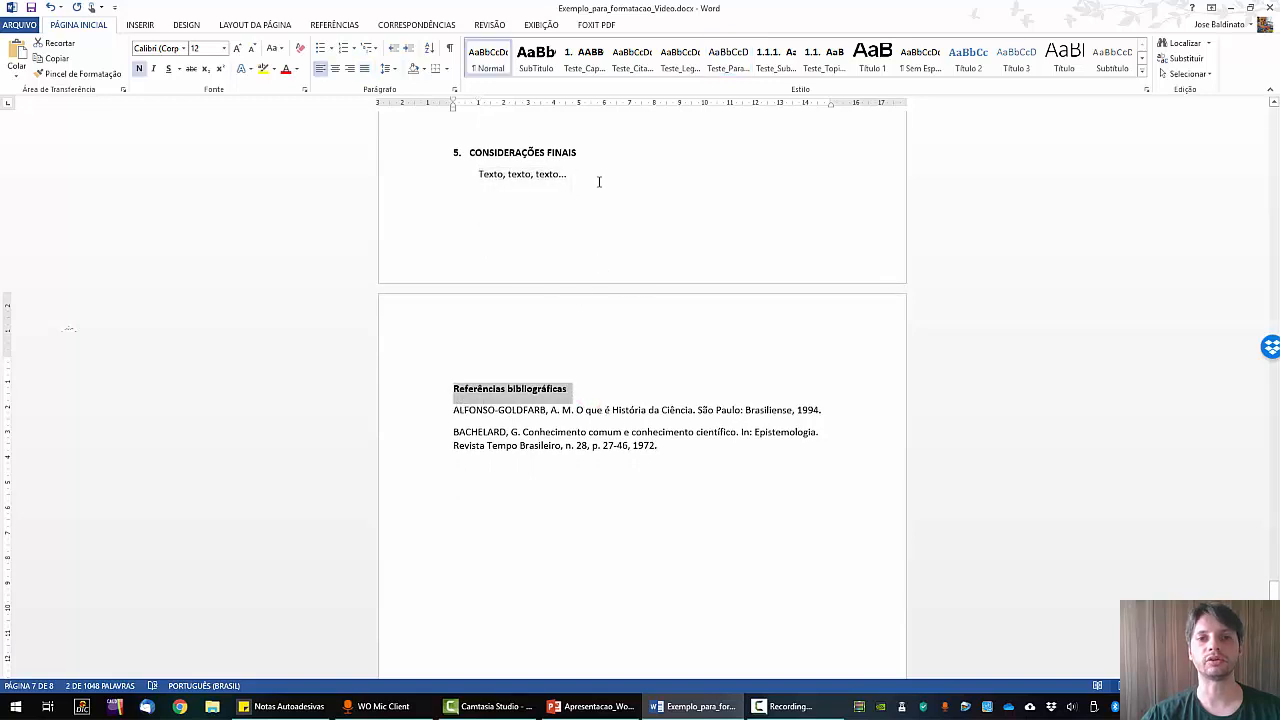
left_click(583, 60)
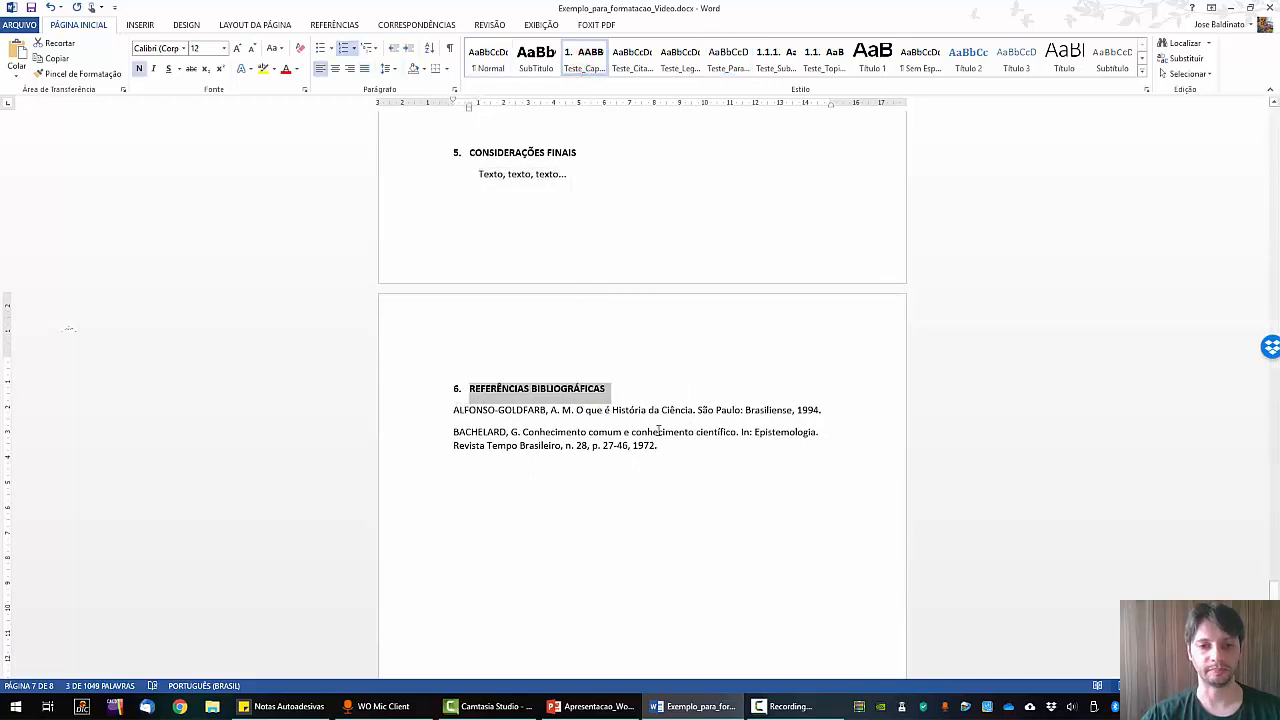
left_click(639, 480)
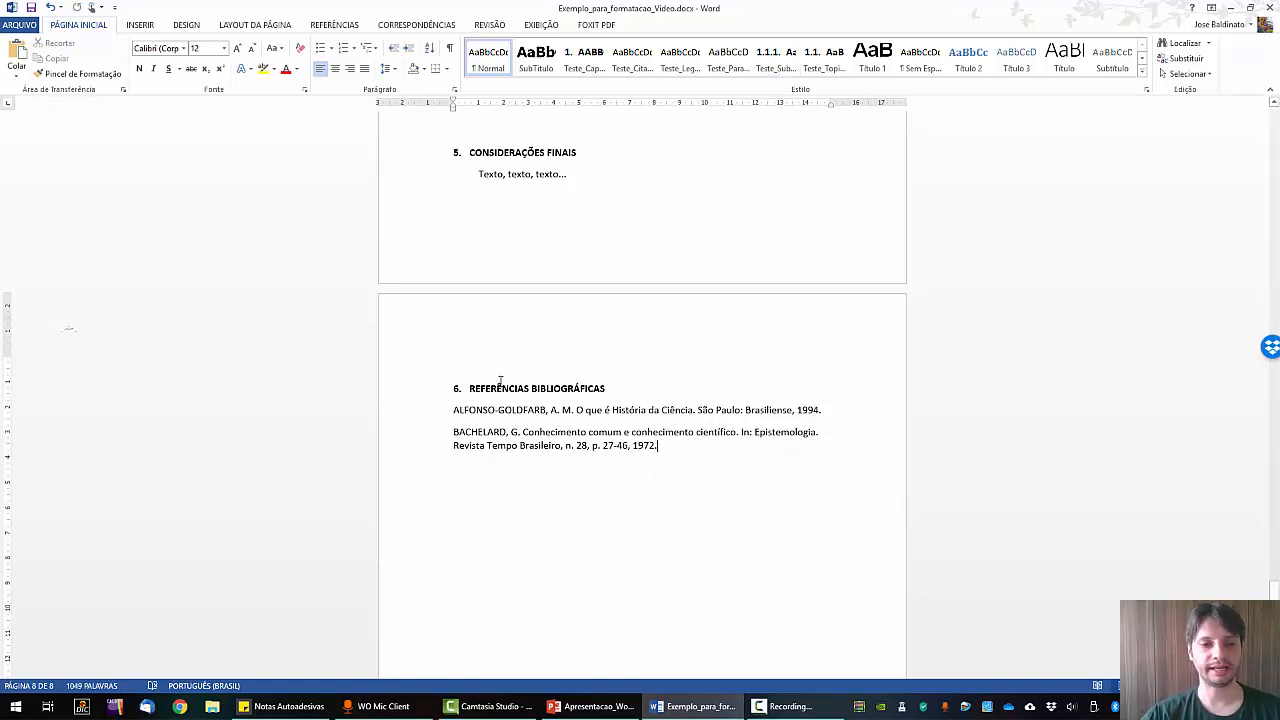
Scroll back up through the document to the RESUMO page.
scroll(520, 384, "up", 5)
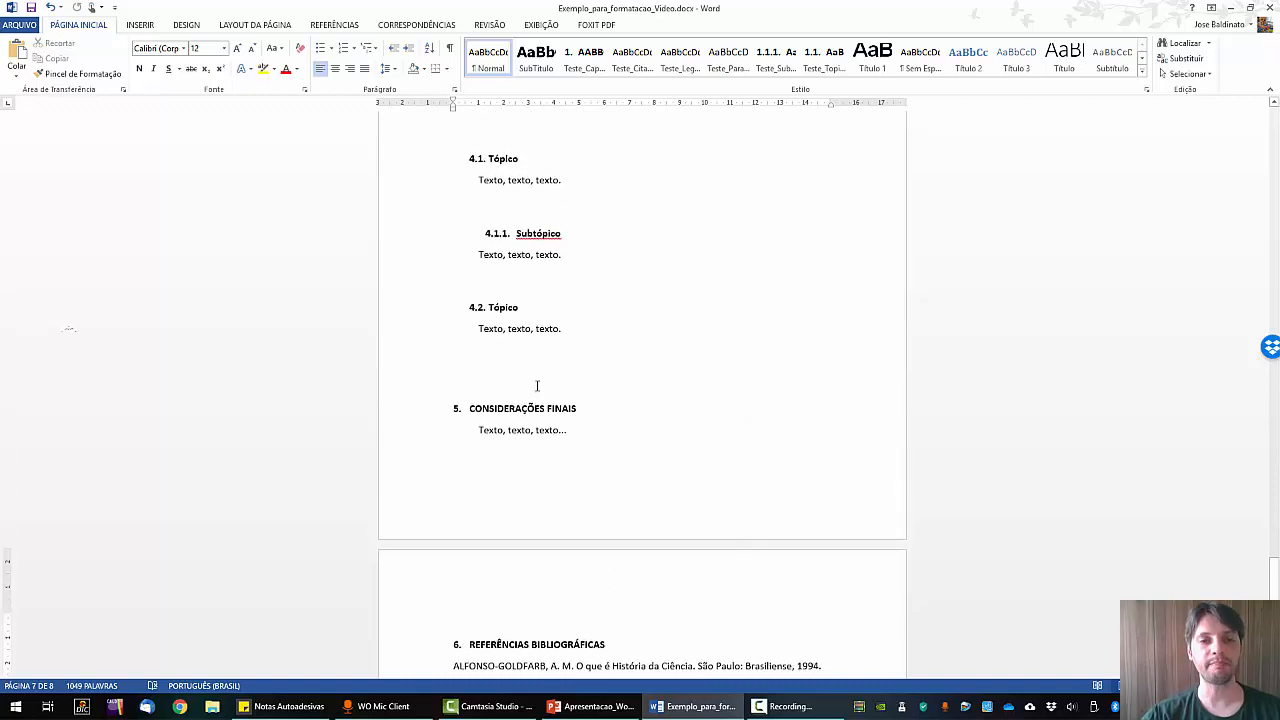
scroll(540, 390, "up", 10)
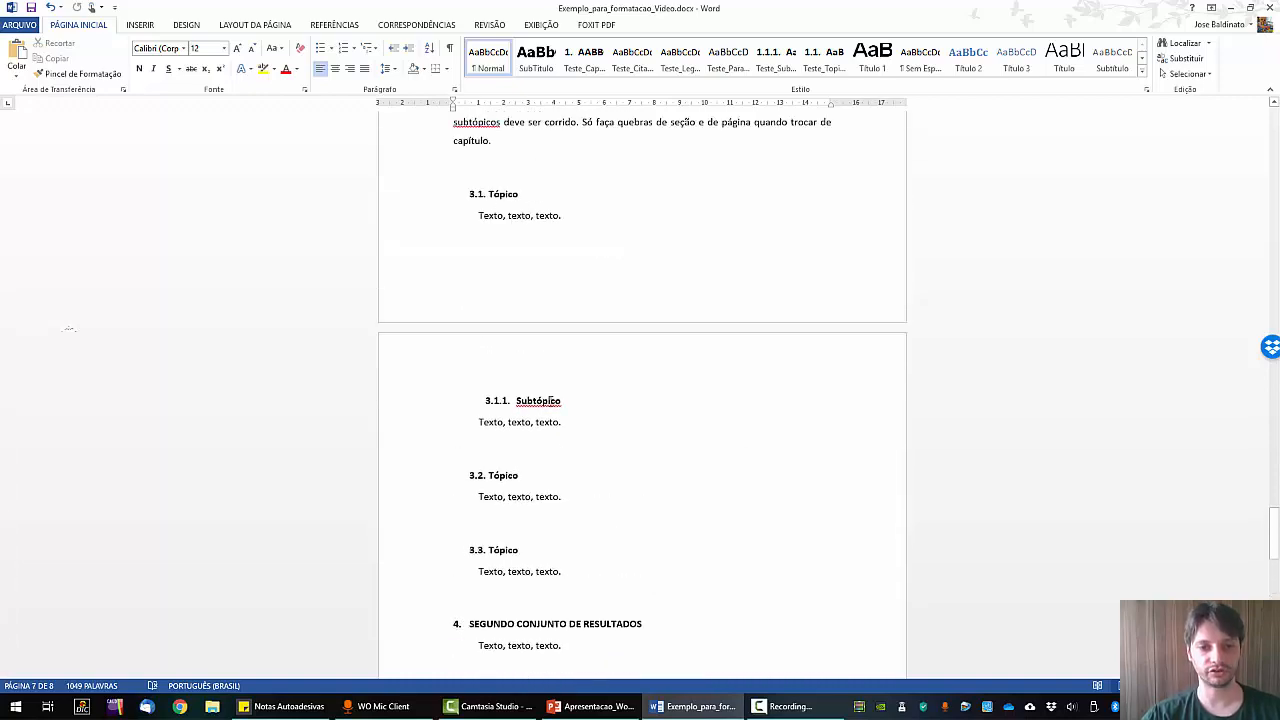
scroll(566, 431, "up", 5)
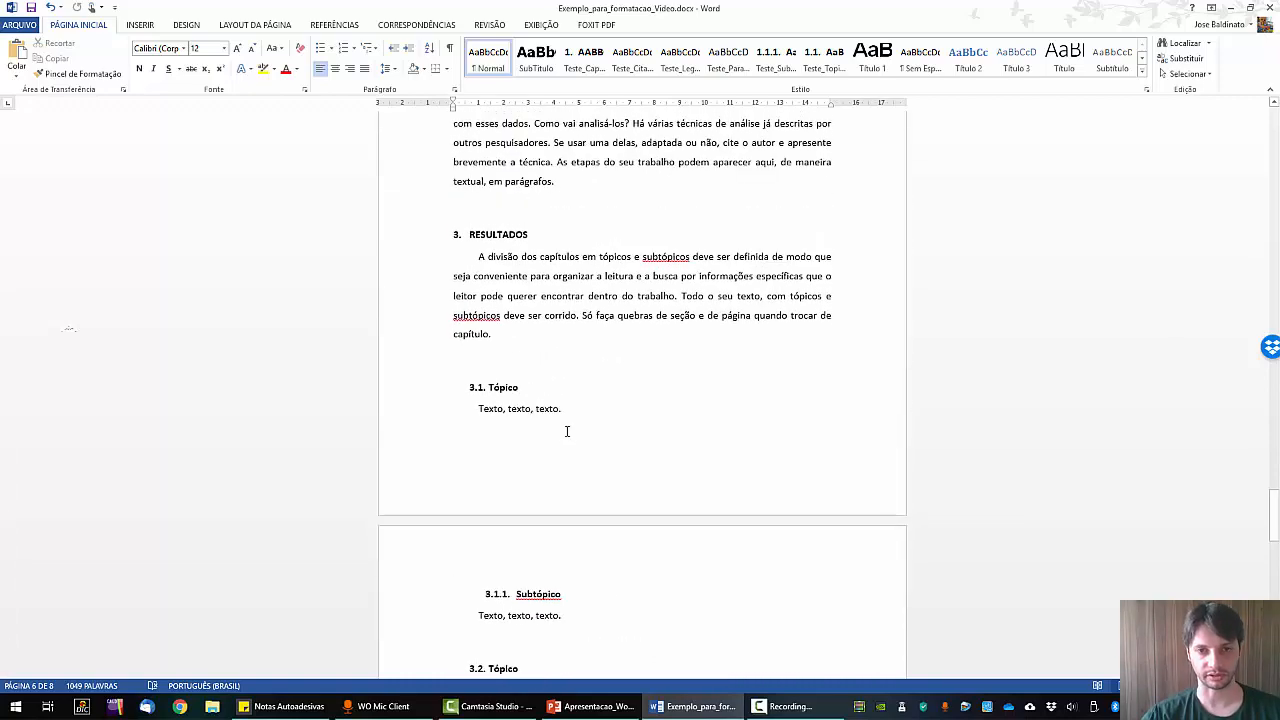
scroll(566, 431, "up", 10)
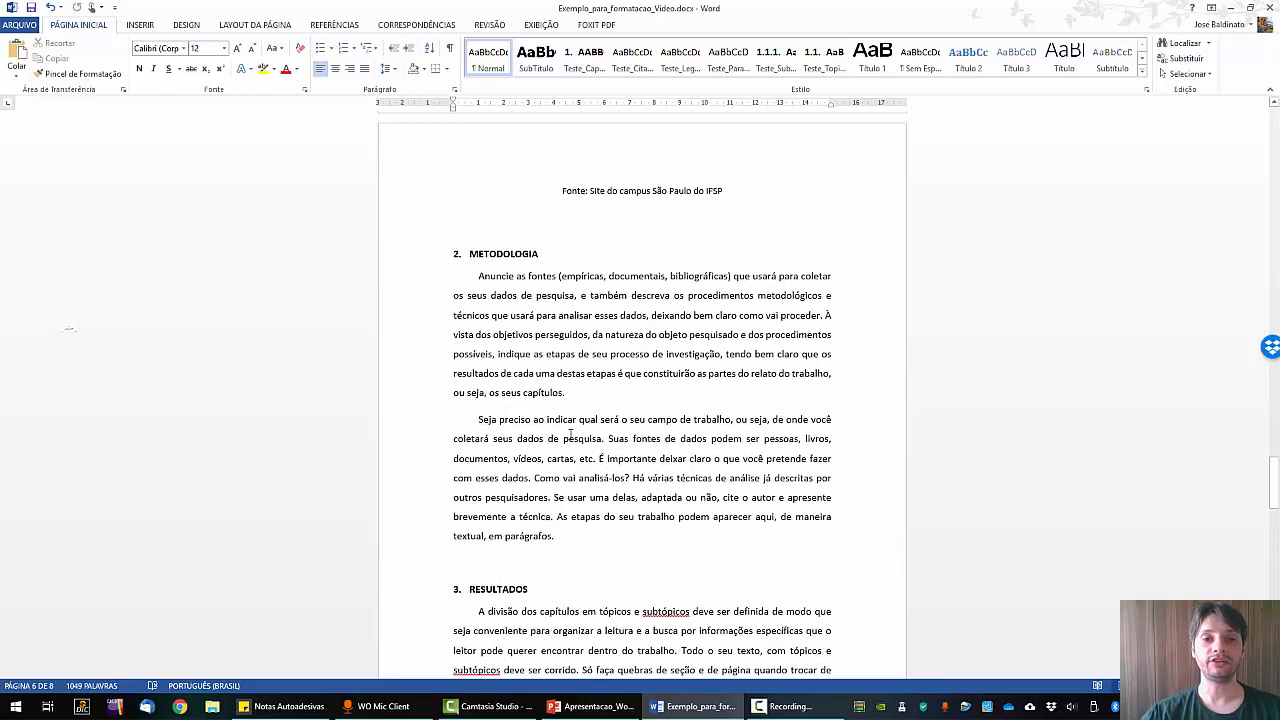
scroll(605, 428, "up", 8)
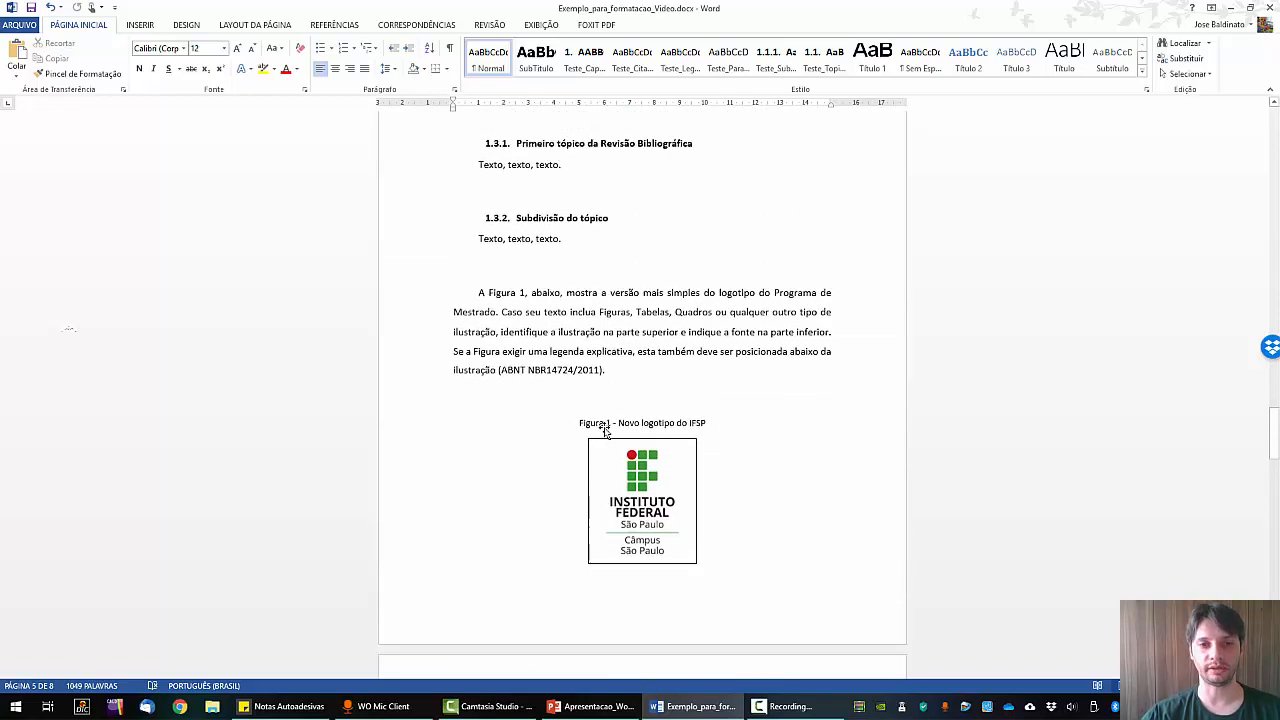
scroll(605, 428, "up", 7)
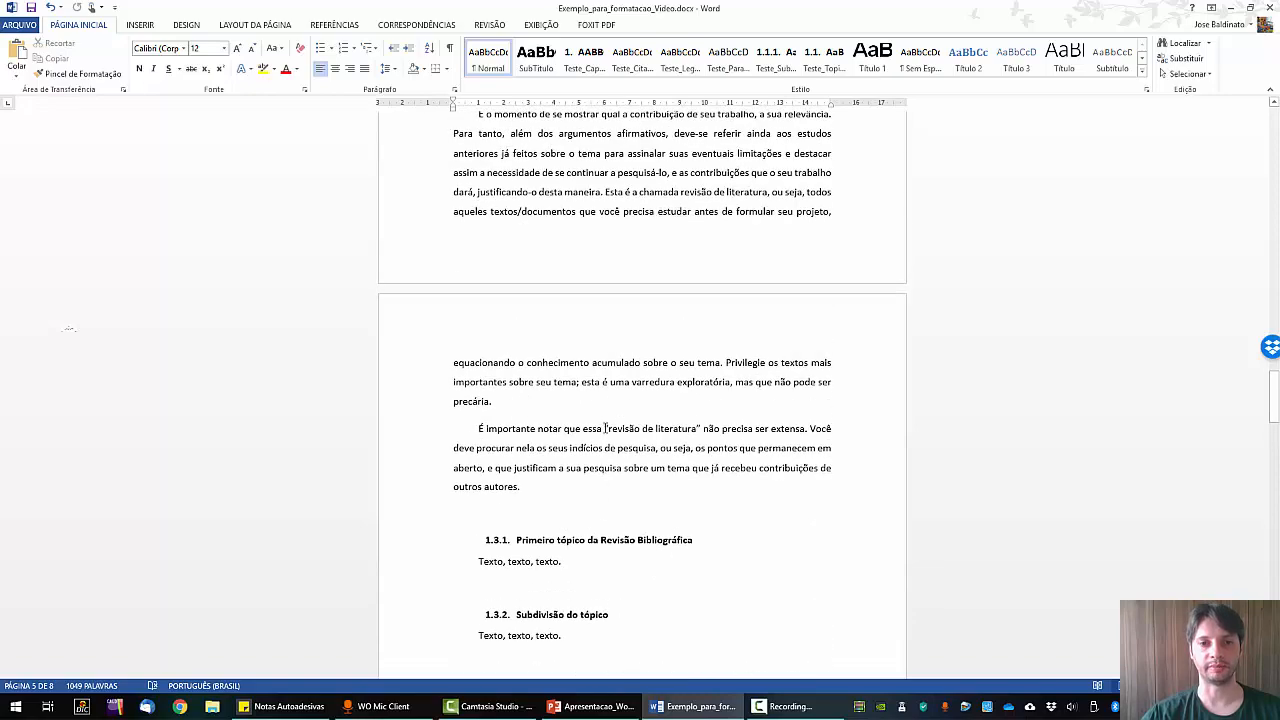
scroll(605, 428, "up", 6)
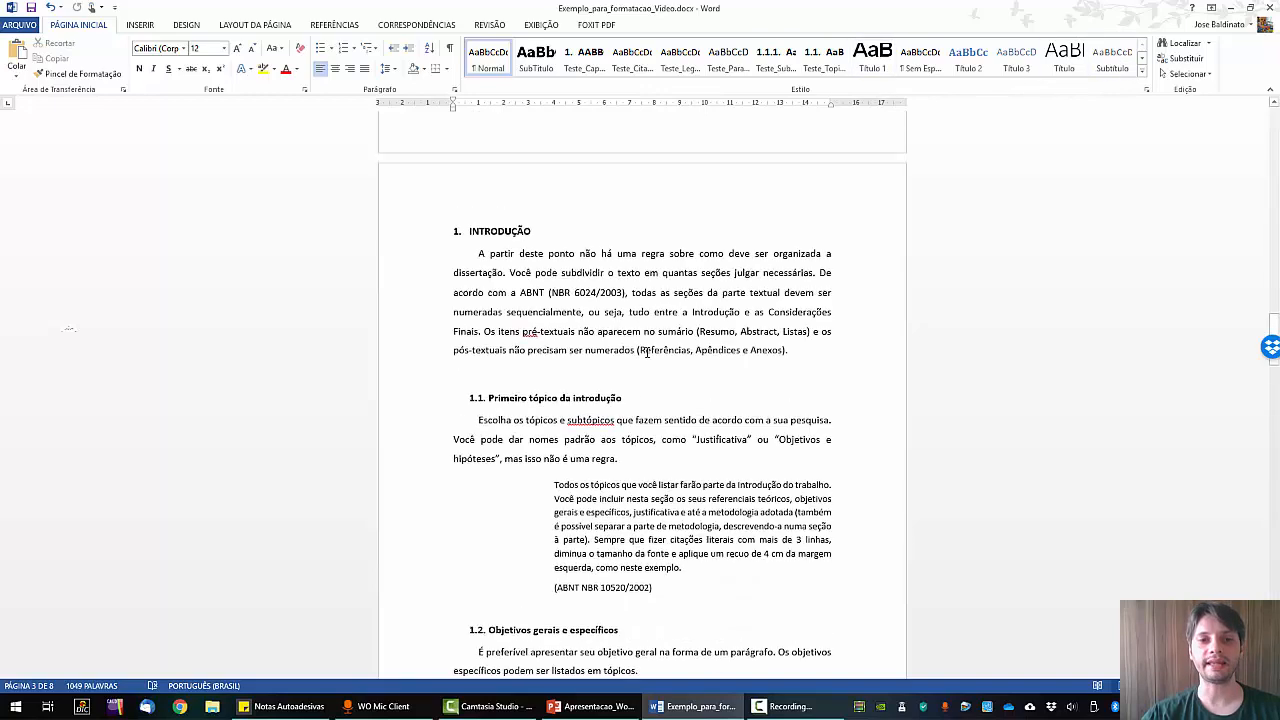
scroll(497, 373, "up", 3)
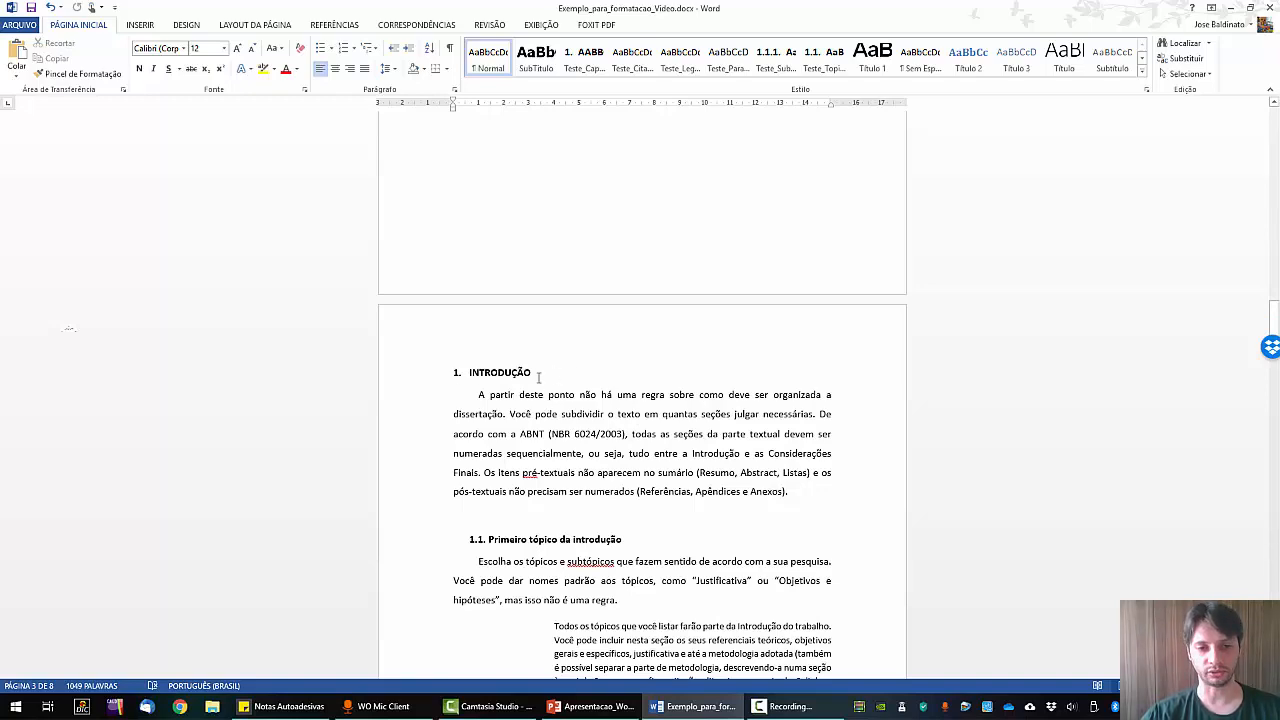
scroll(638, 432, "up", 10)
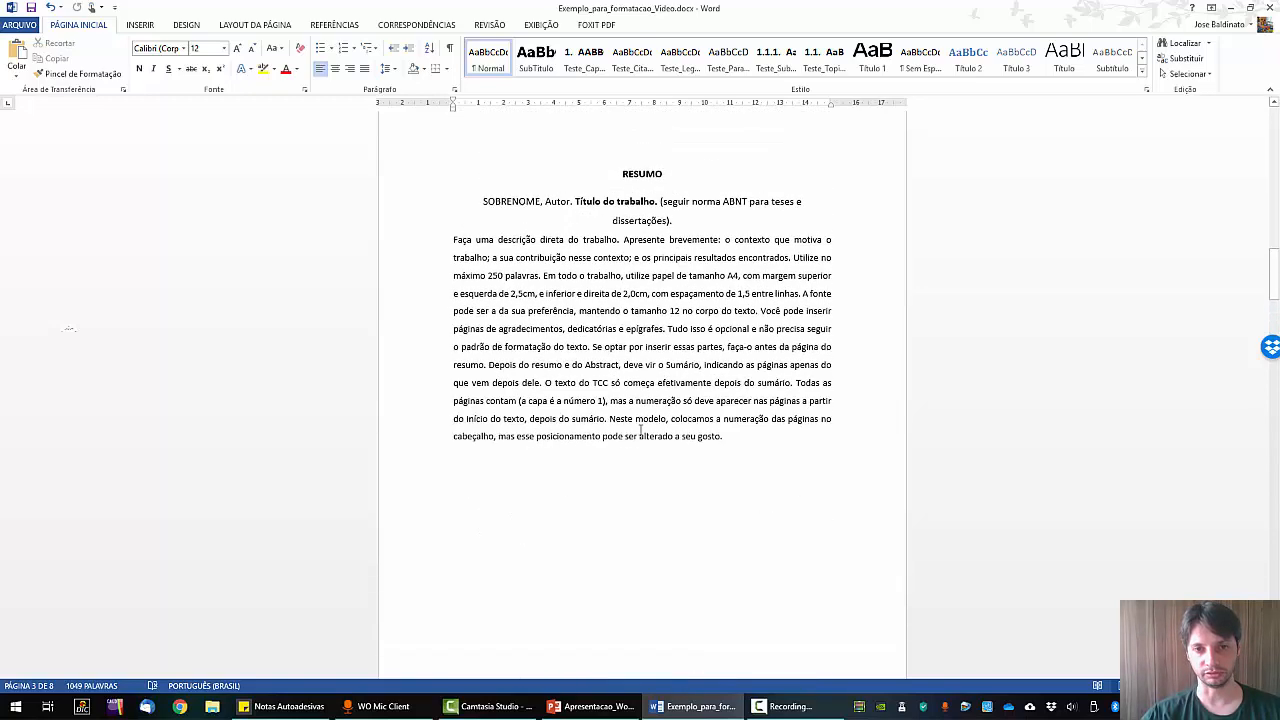
scroll(641, 430, "down", 5)
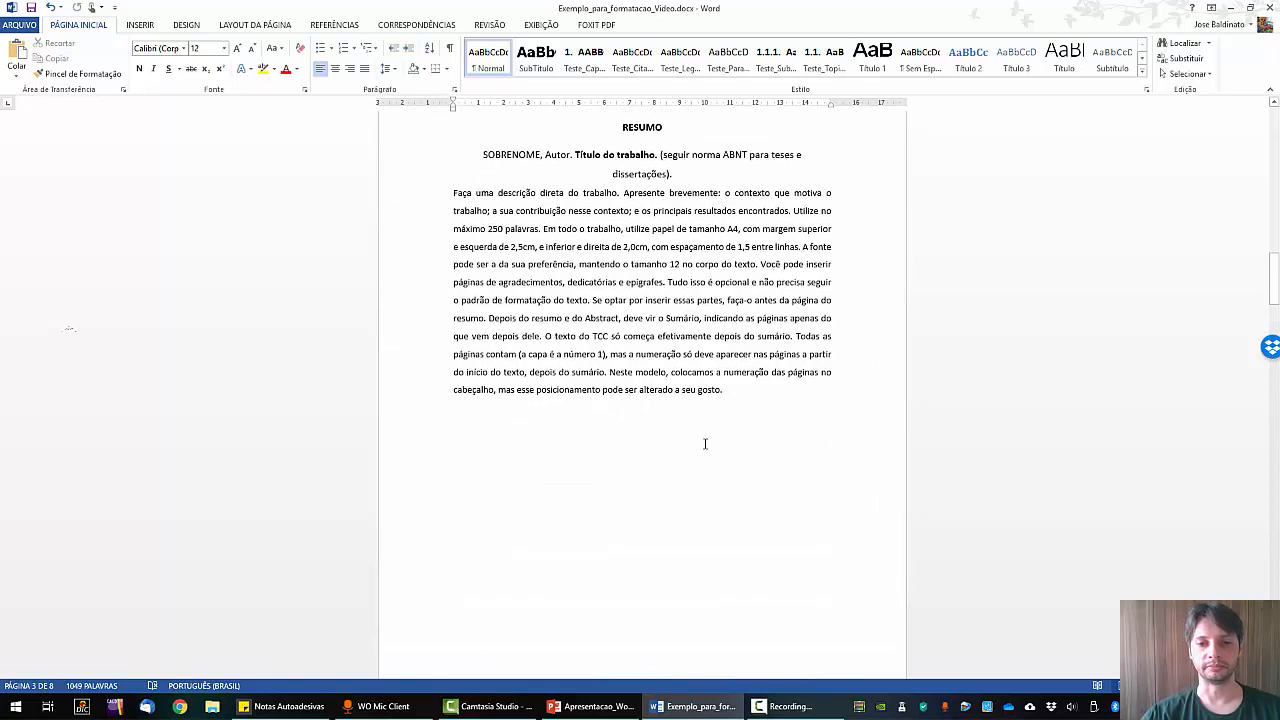
Insert a page break after the abstract and type the heading Sumário.
left_click(704, 443)
scroll(704, 443, "down", 3)
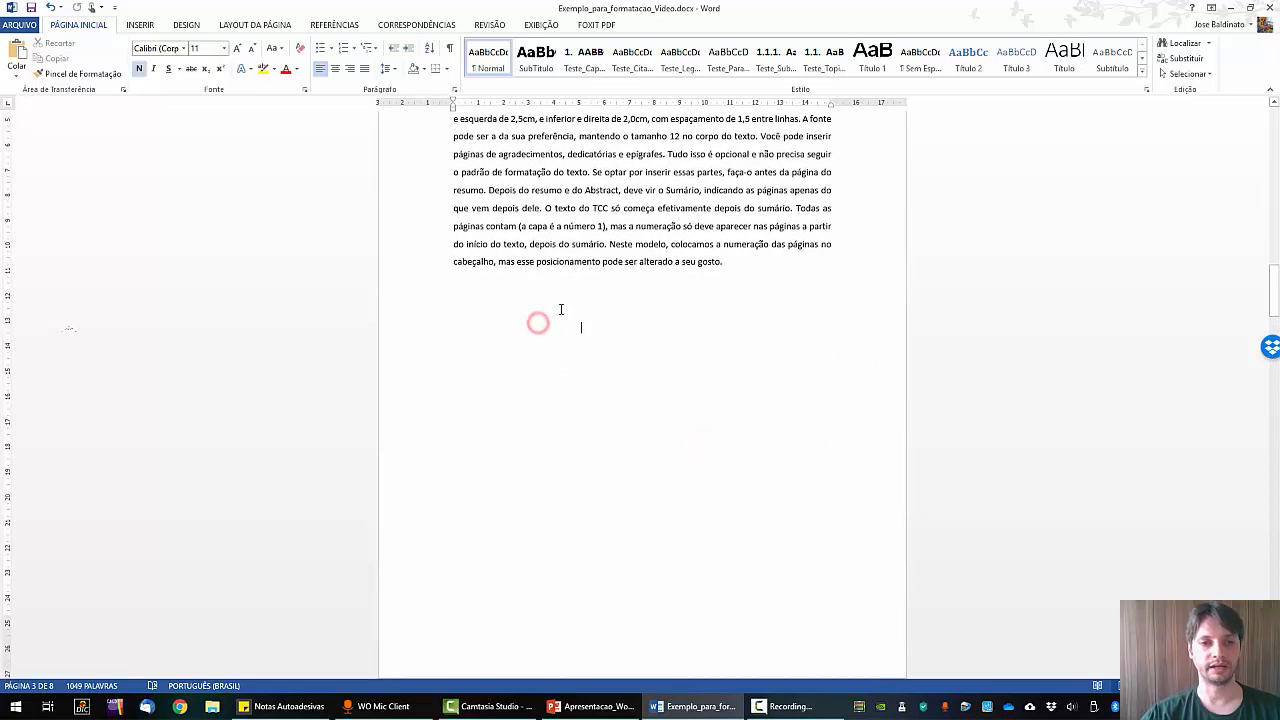
left_click(268, 26)
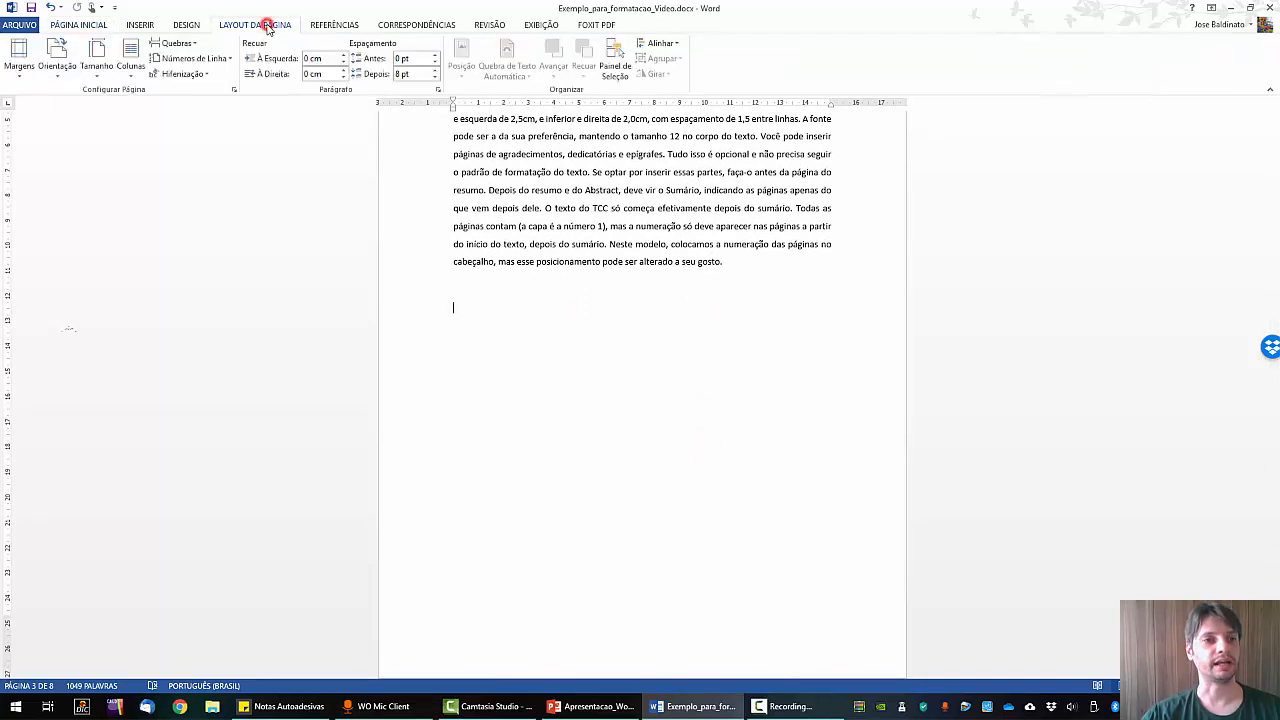
left_click(176, 43)
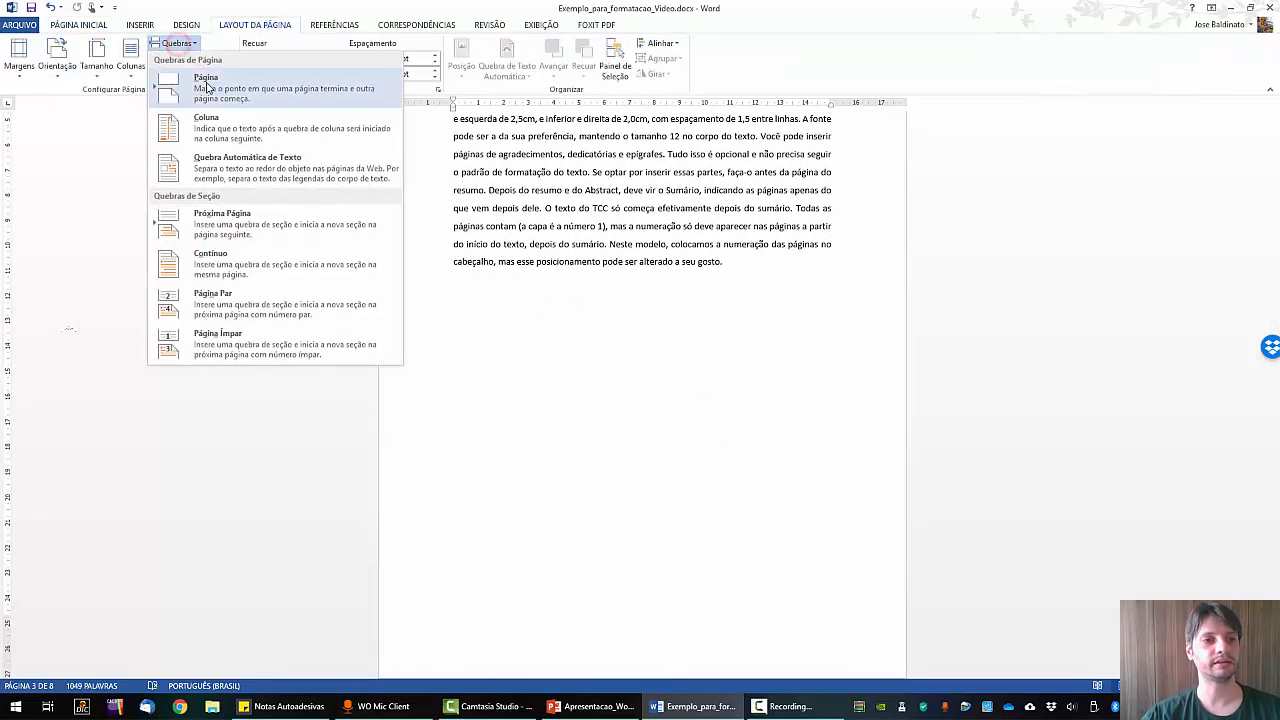
left_click(207, 88)
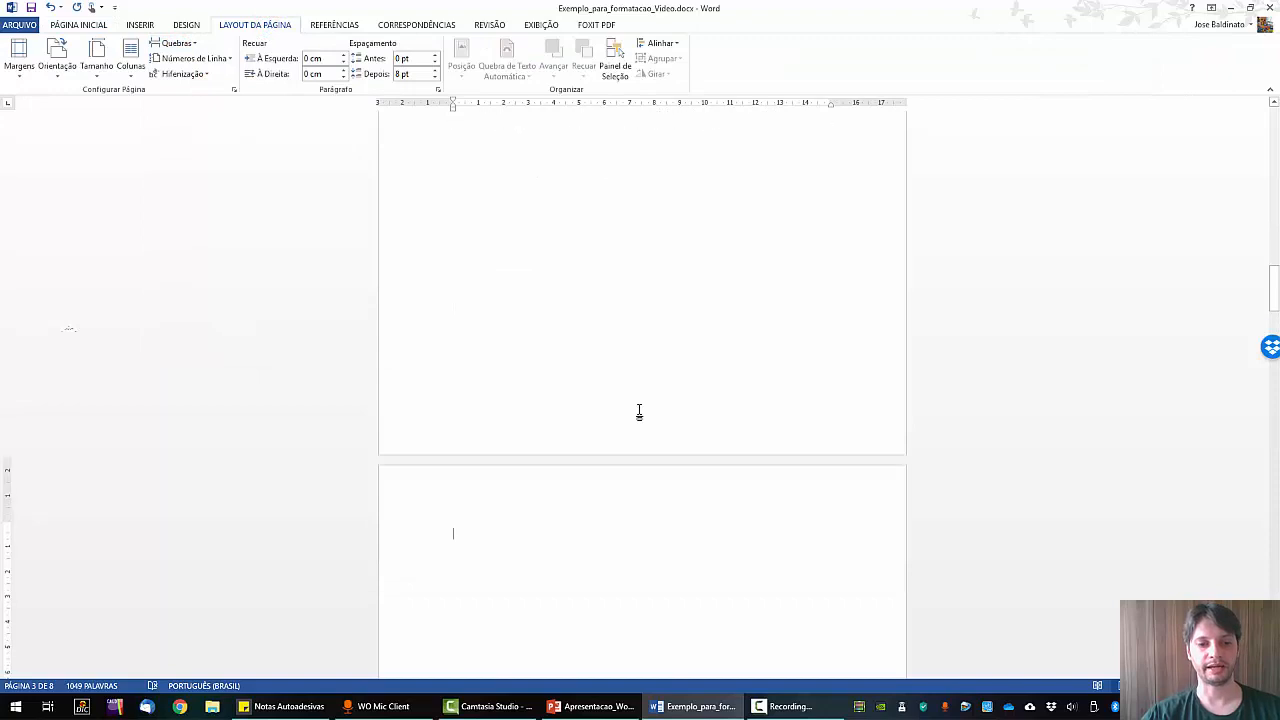
type("Su")
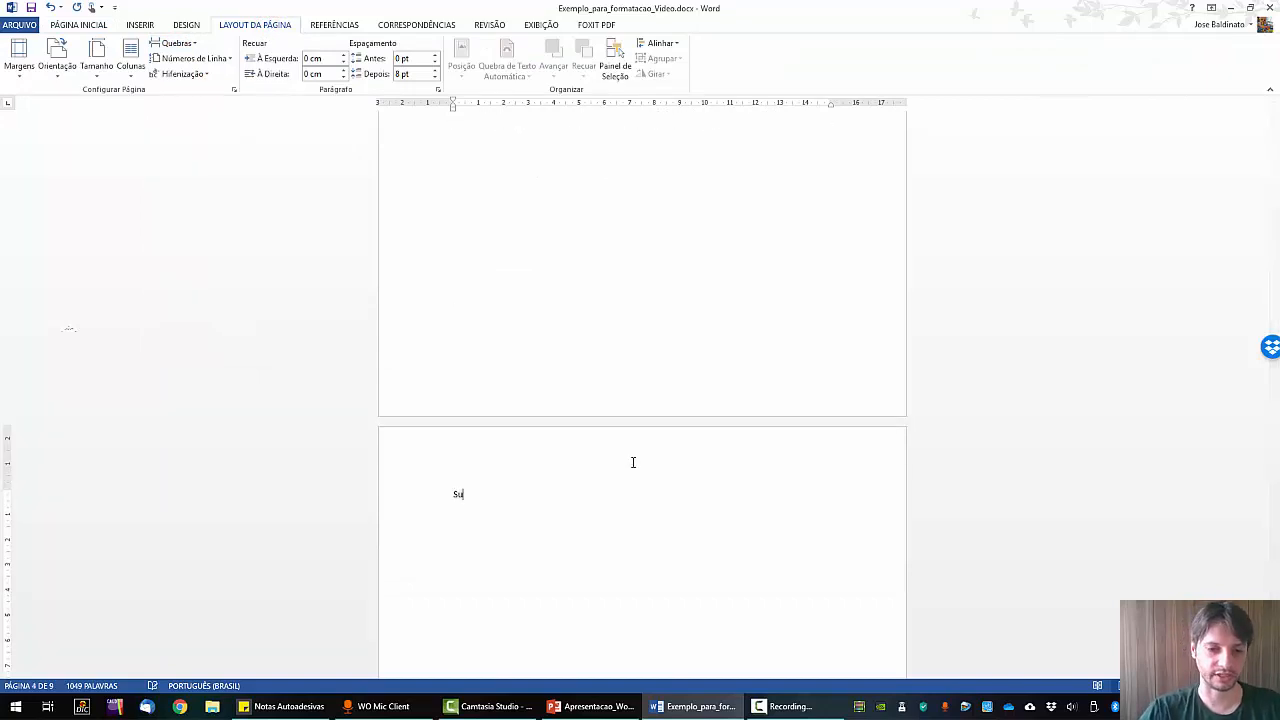
type("mário")
Make Sumário 12 pt in capitals and put the cursor on the empty line below.
scroll(563, 466, "down", 2)
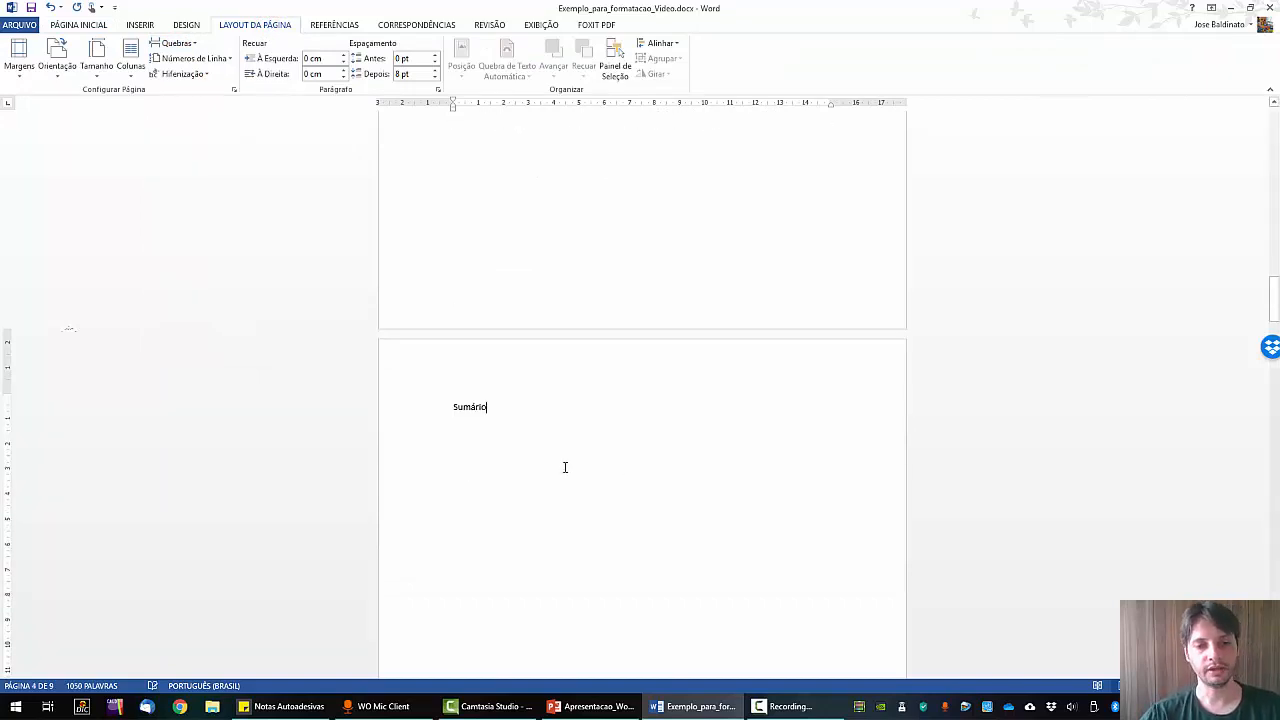
triple_click(529, 400)
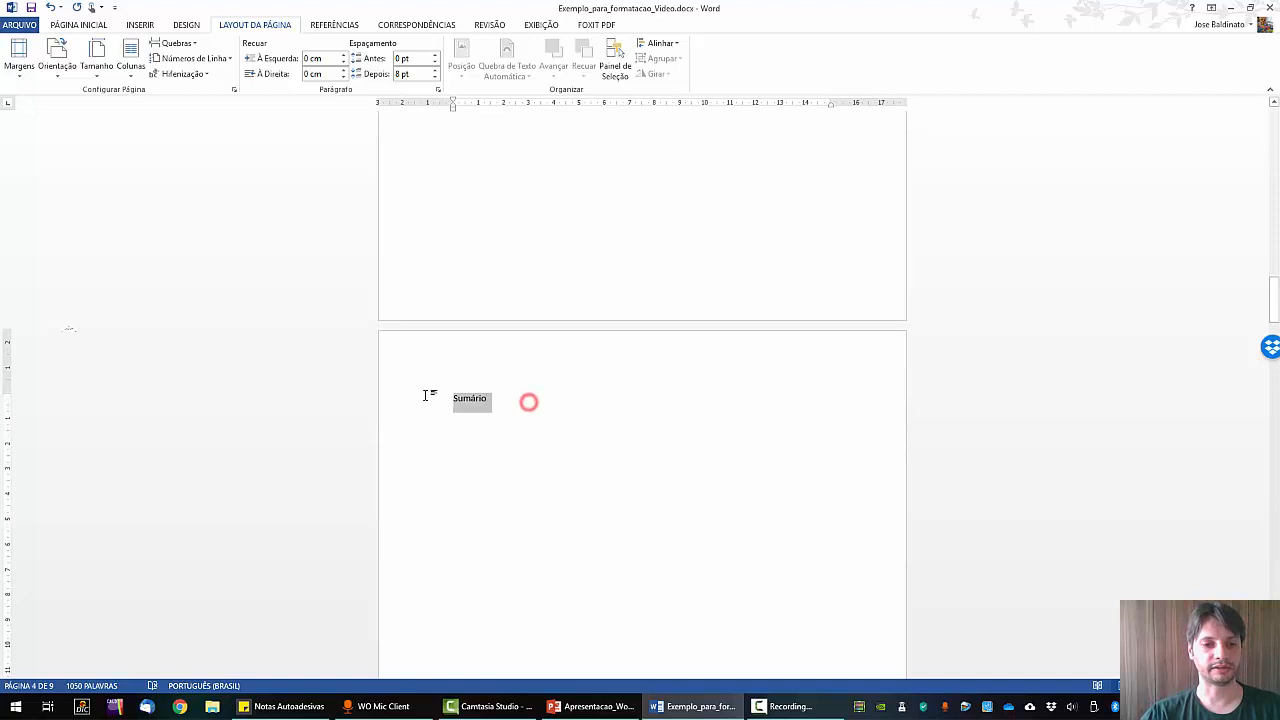
left_click(75, 24)
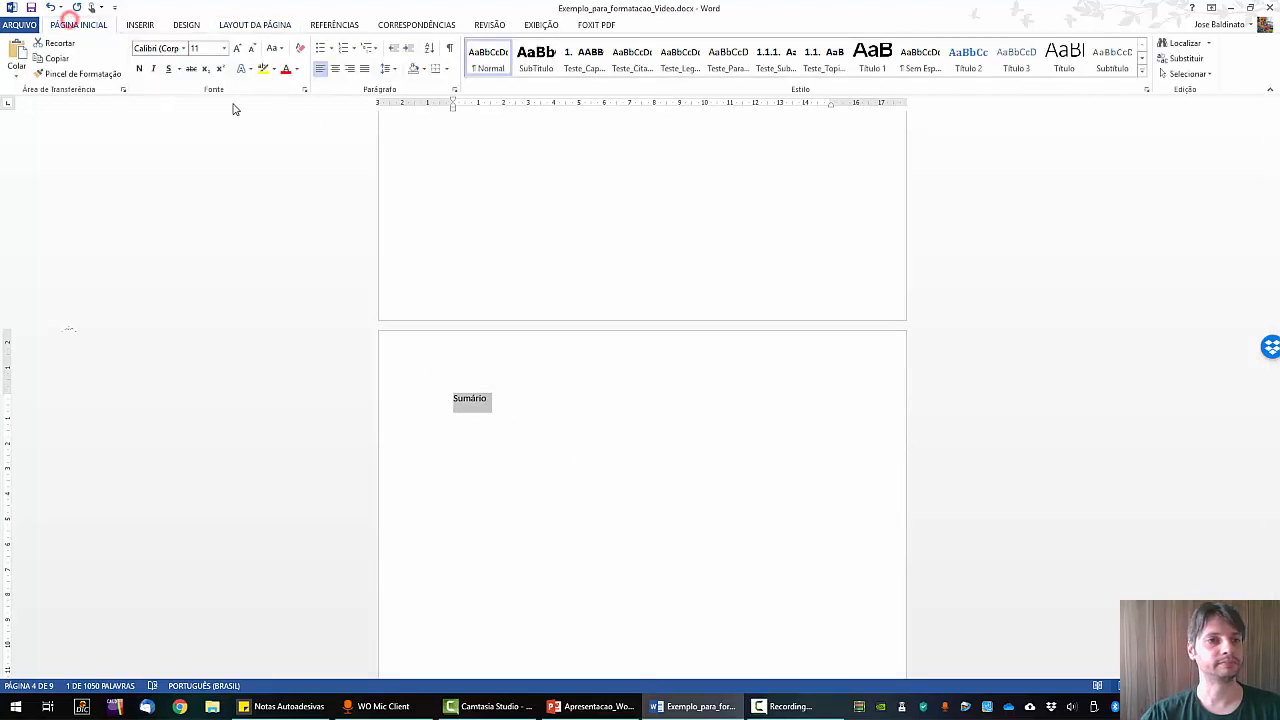
left_click(237, 49)
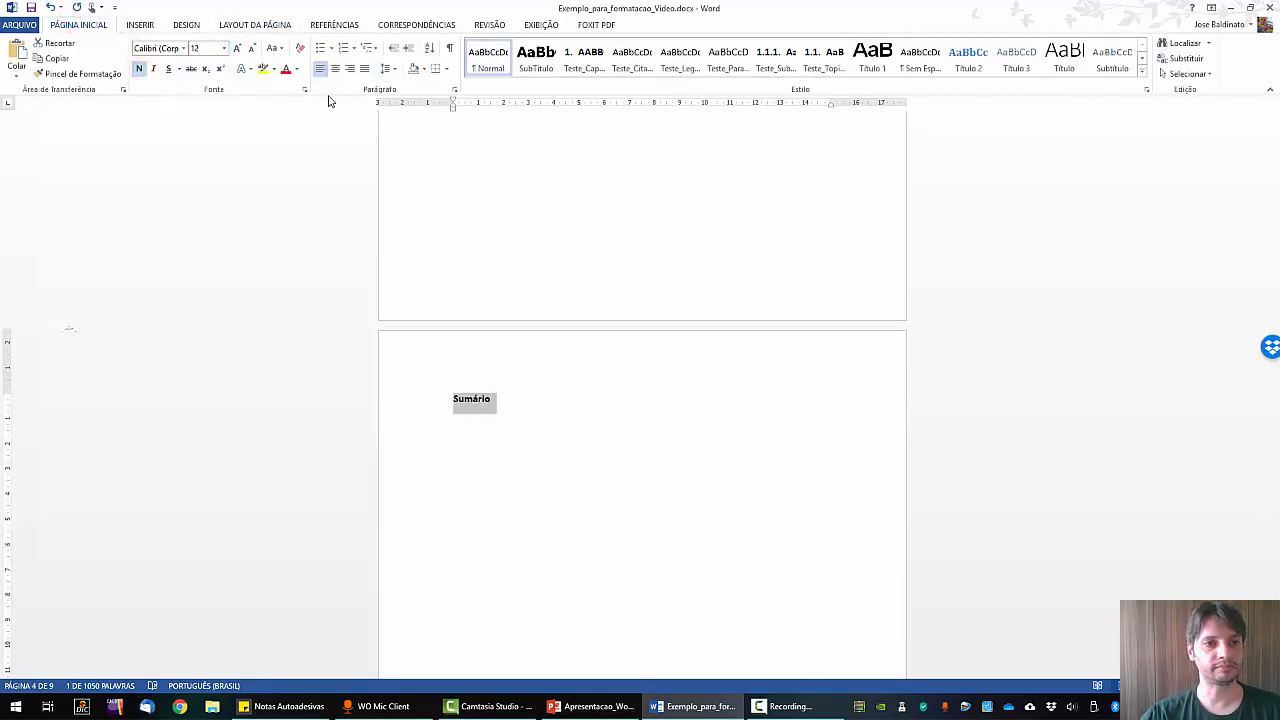
left_click(272, 48)
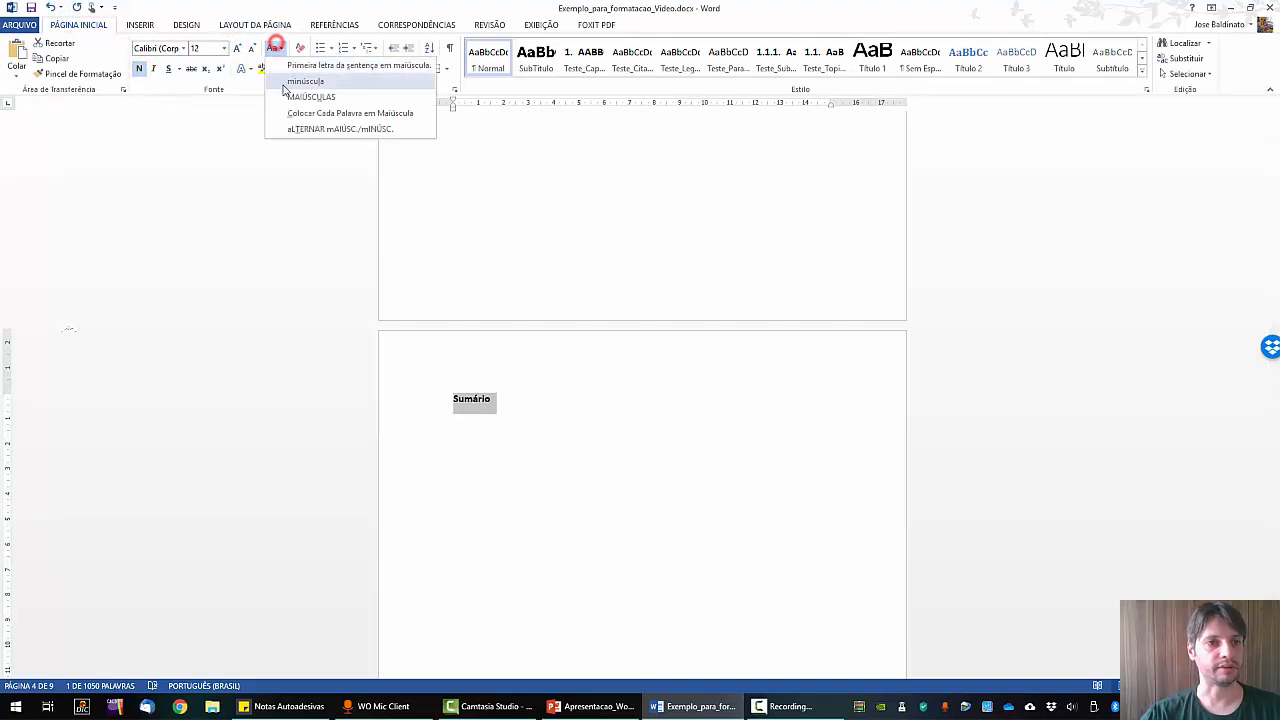
left_click(294, 104)
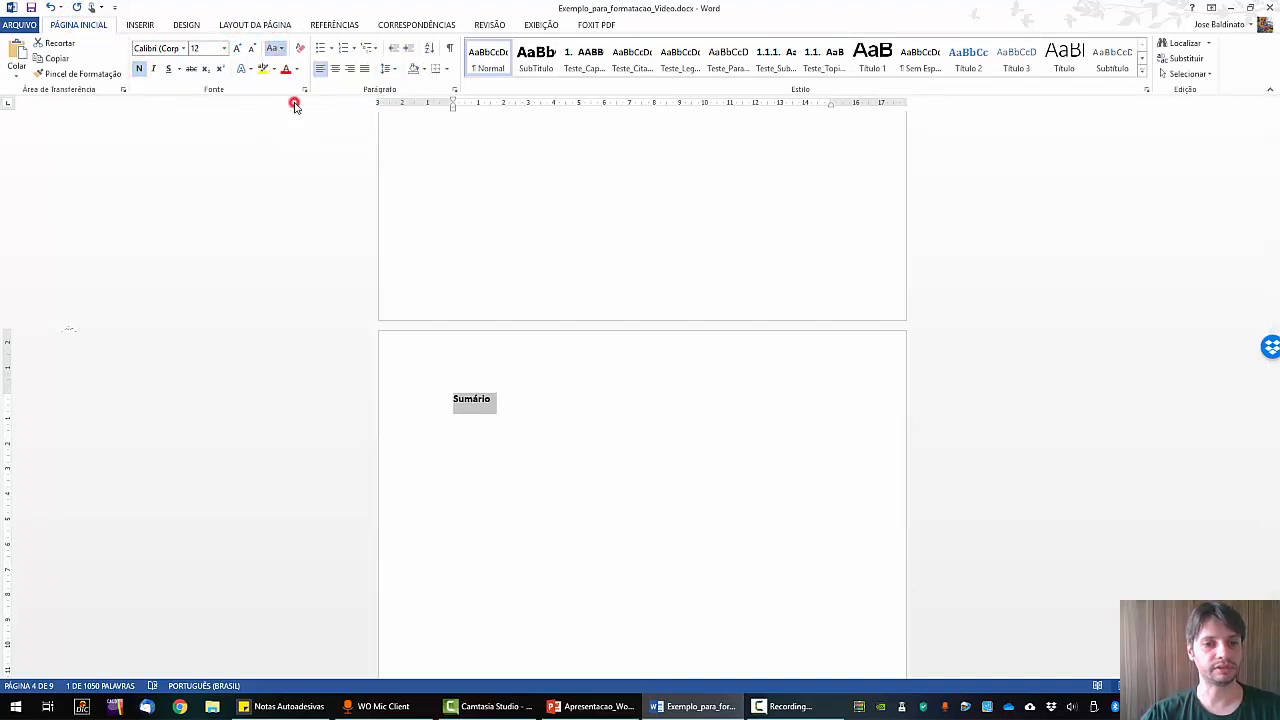
left_click(452, 402)
left_click(483, 431)
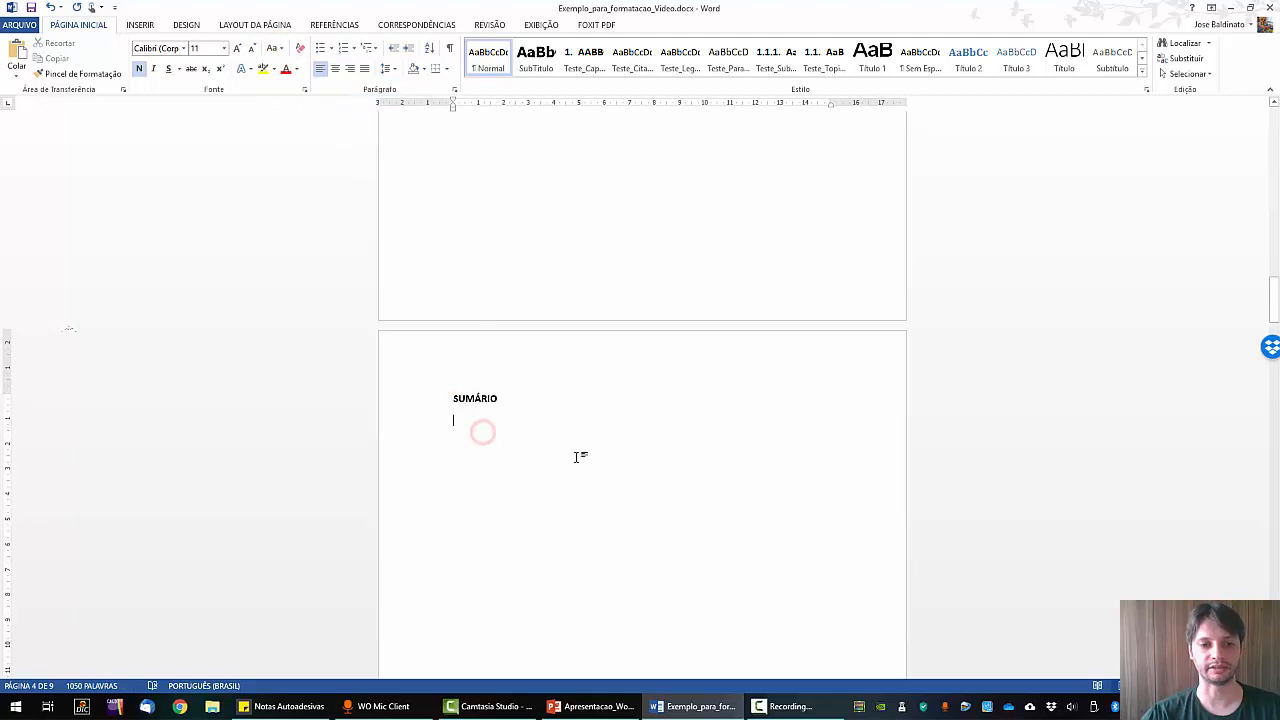
scroll(637, 467, "down", 12)
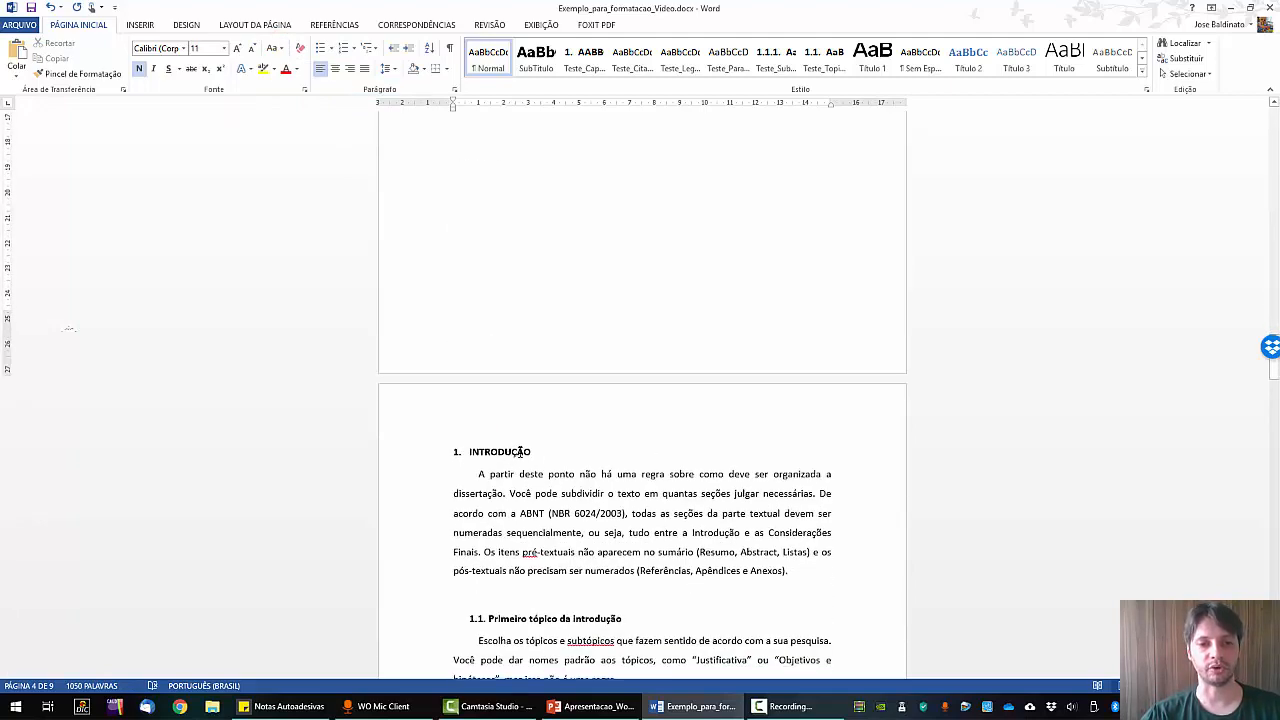
scroll(606, 466, "up", 10)
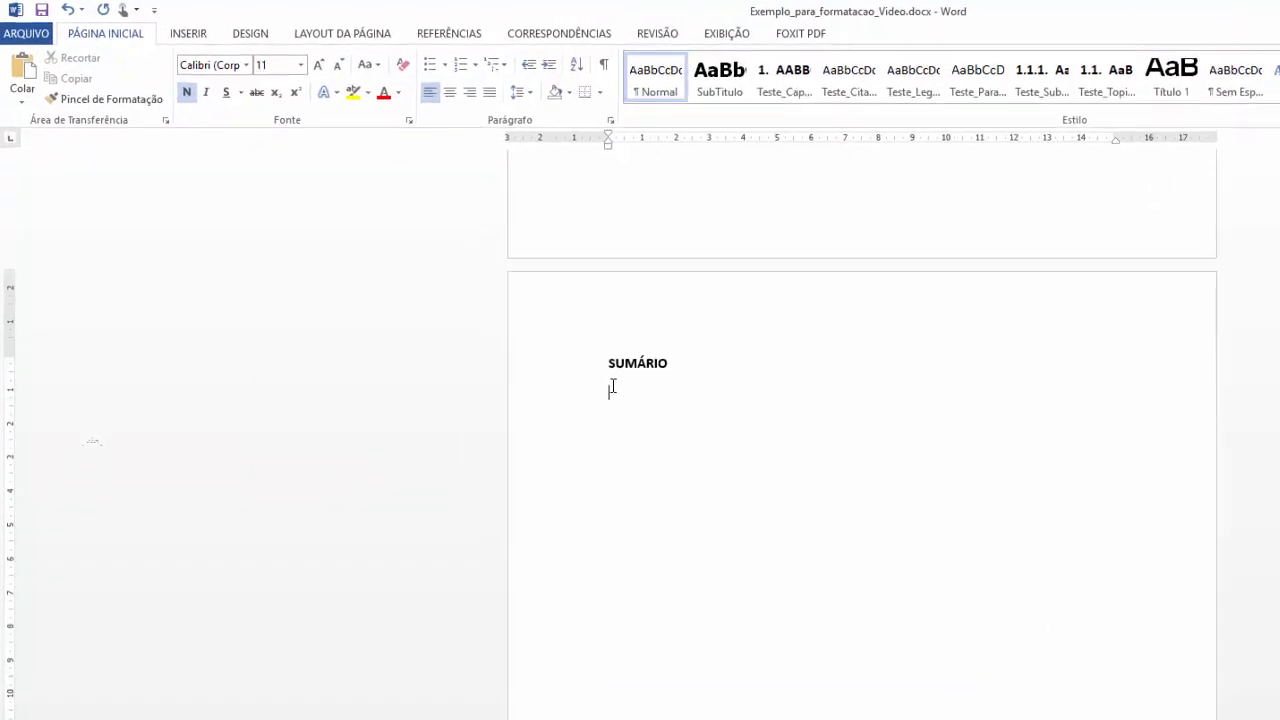
Open Personalizar Sumário from REFERÊNCIAS, set Formatos to Formal, and open Opções.
left_click(472, 40)
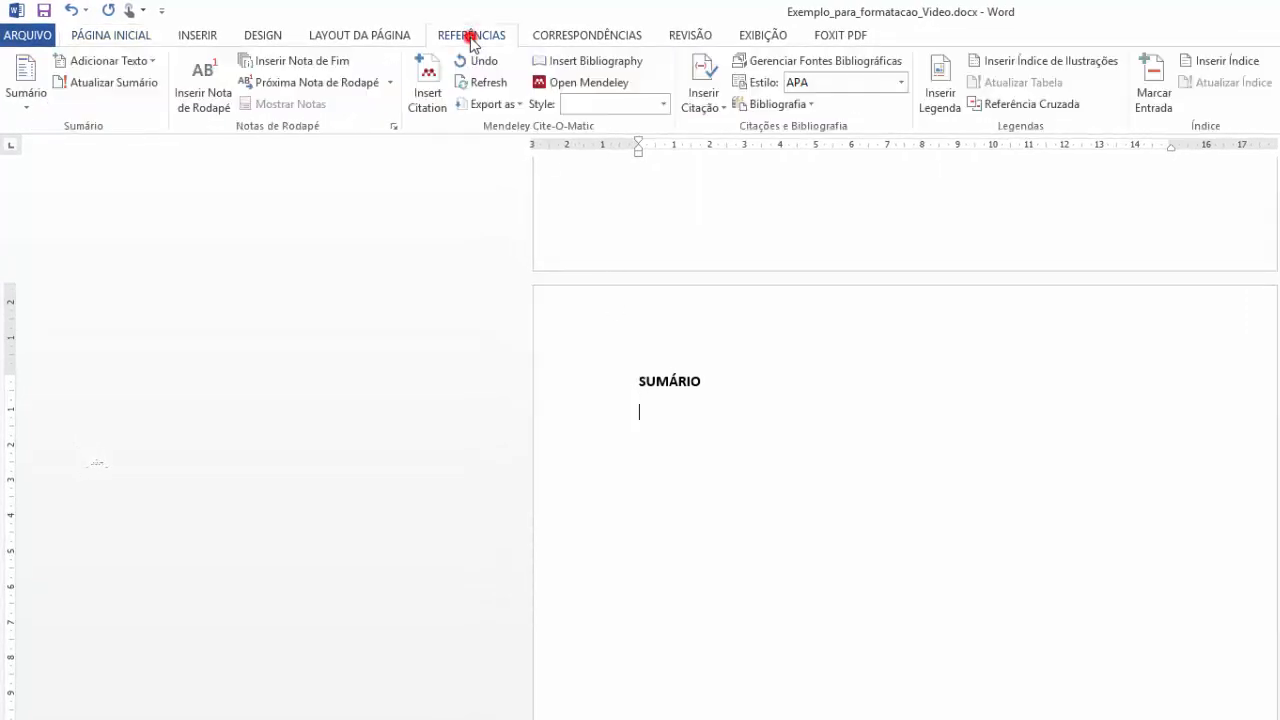
left_click(25, 99)
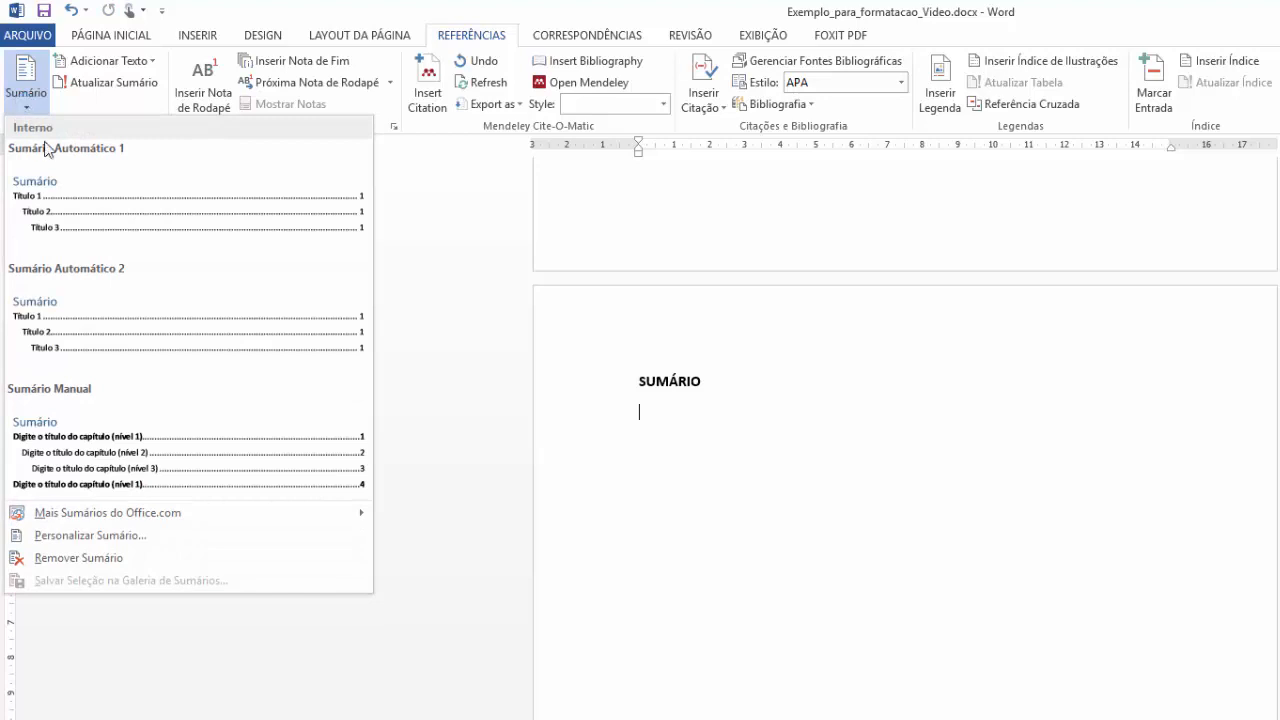
left_click(141, 544)
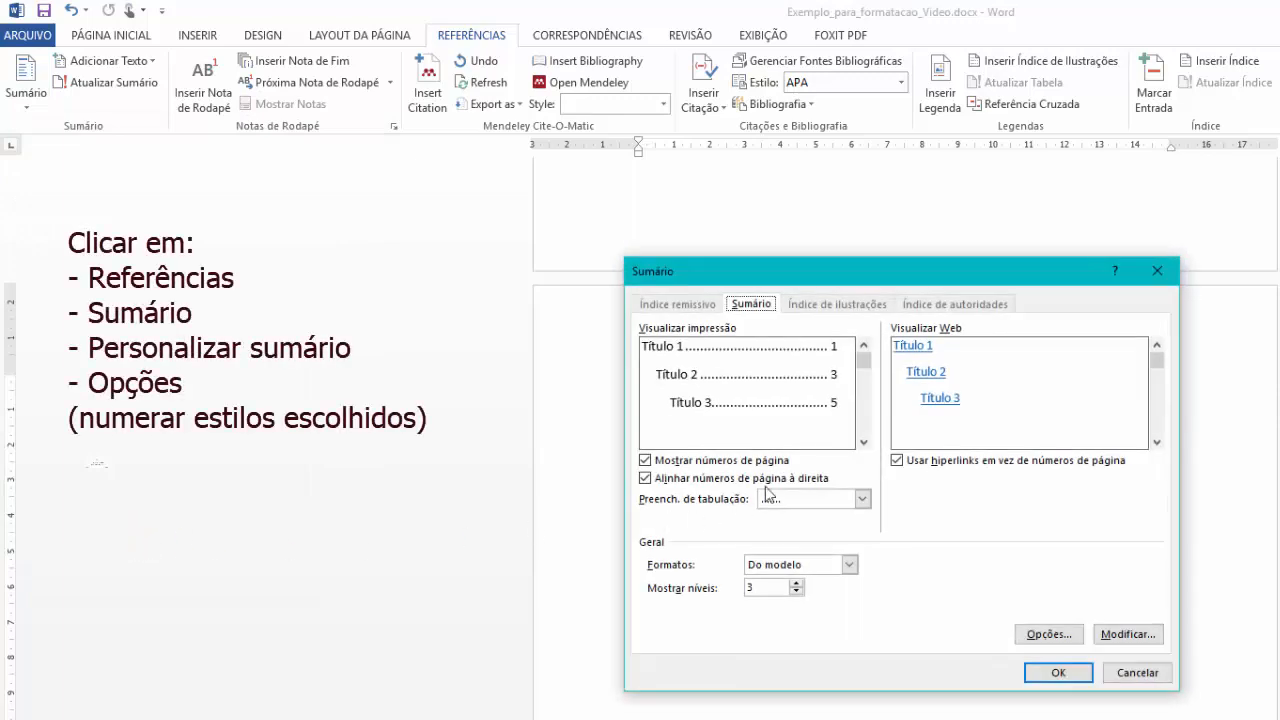
left_click(850, 566)
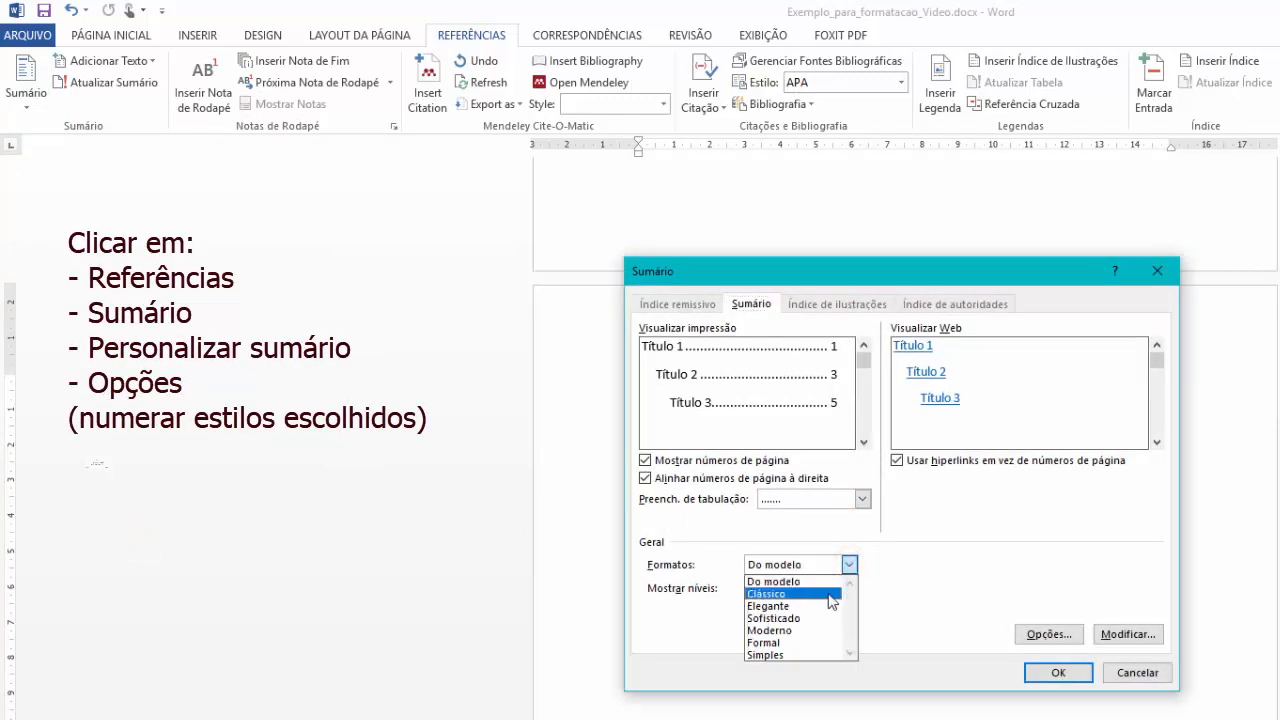
left_click(818, 636)
left_click(849, 565)
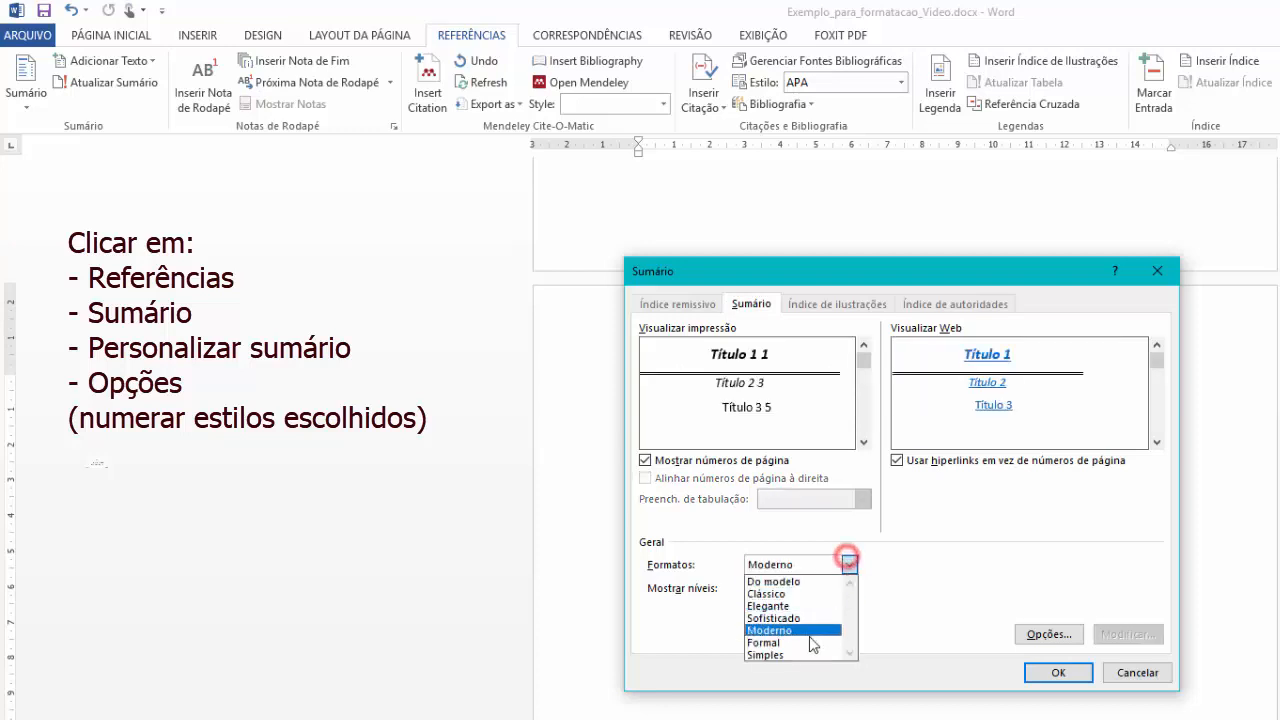
left_click(810, 647)
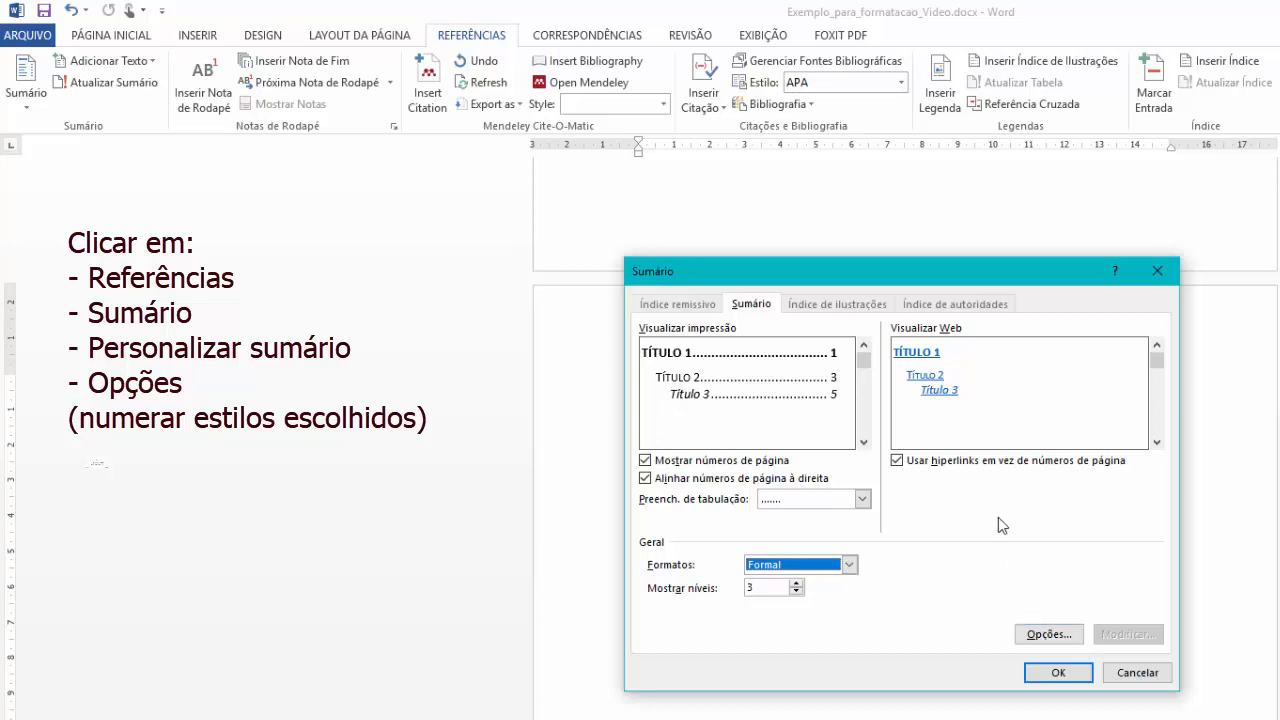
left_click(1050, 636)
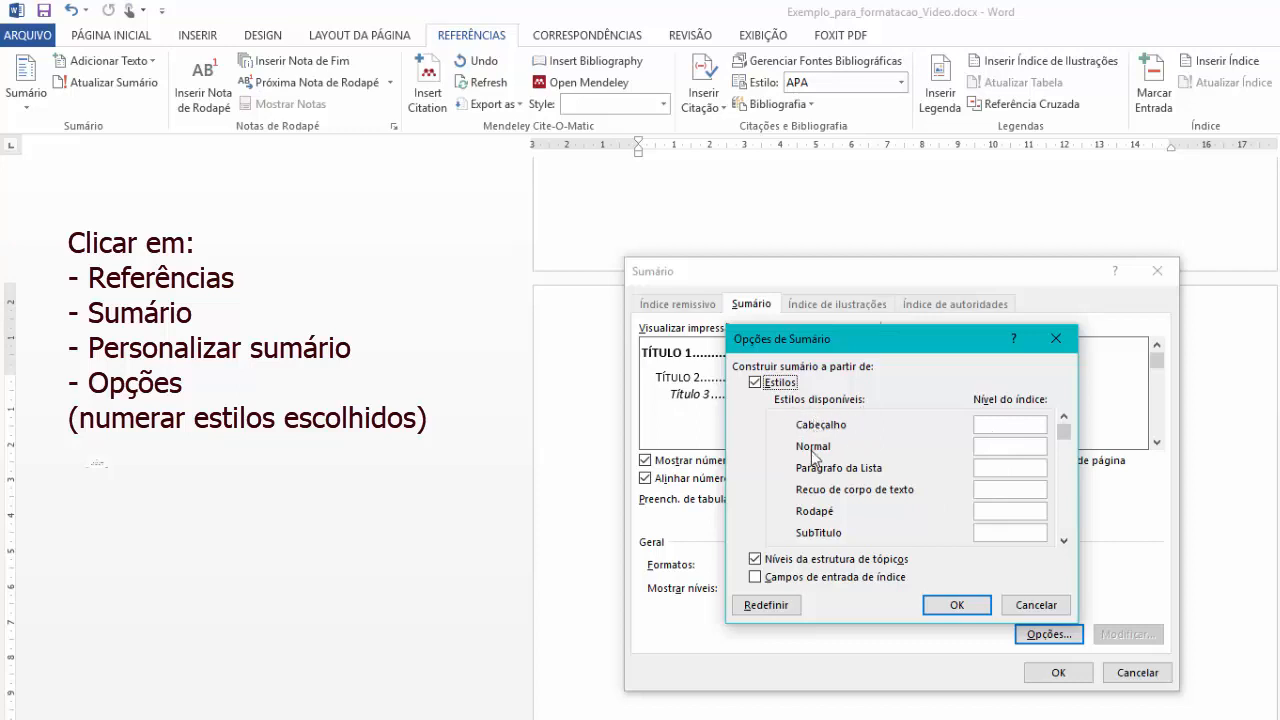
Assign contents levels Teste_Capitulo 1, Teste_Topico 2 and Teste_SubTopico 3.
left_click(1064, 542)
left_click(1064, 542)
left_click(1064, 542)
left_click(1064, 542)
left_click(1064, 542)
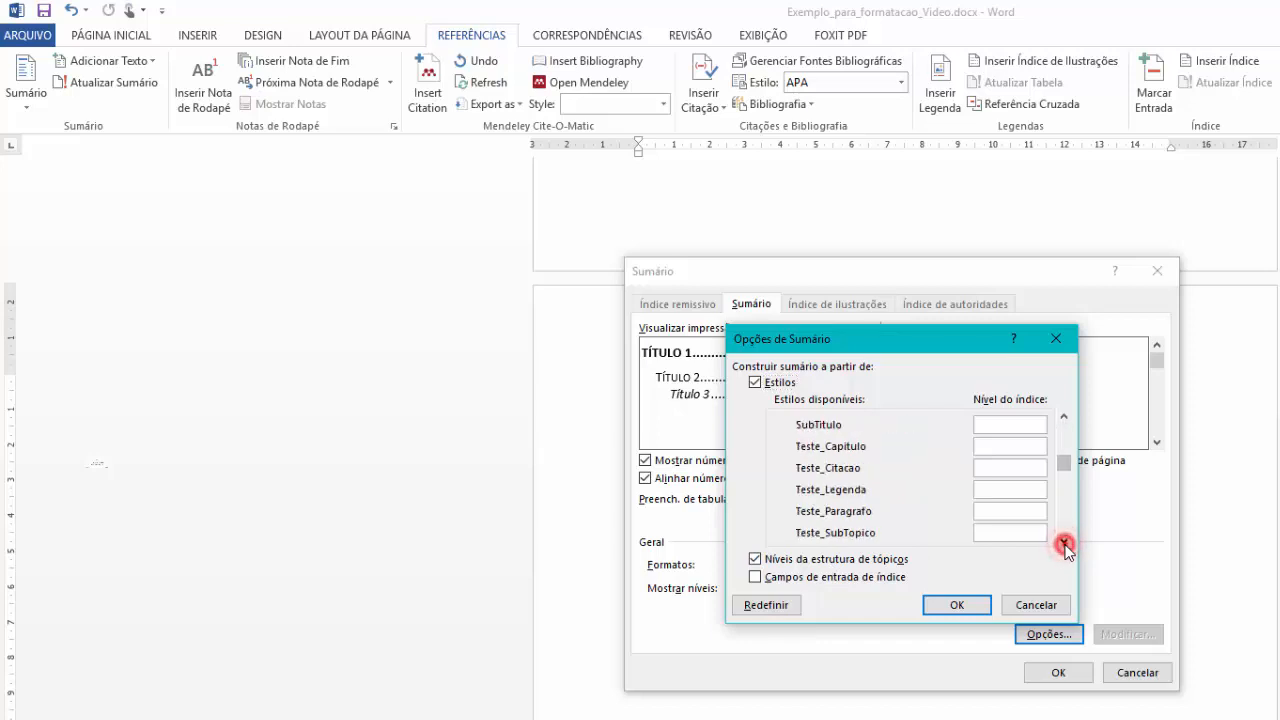
left_click(1064, 542)
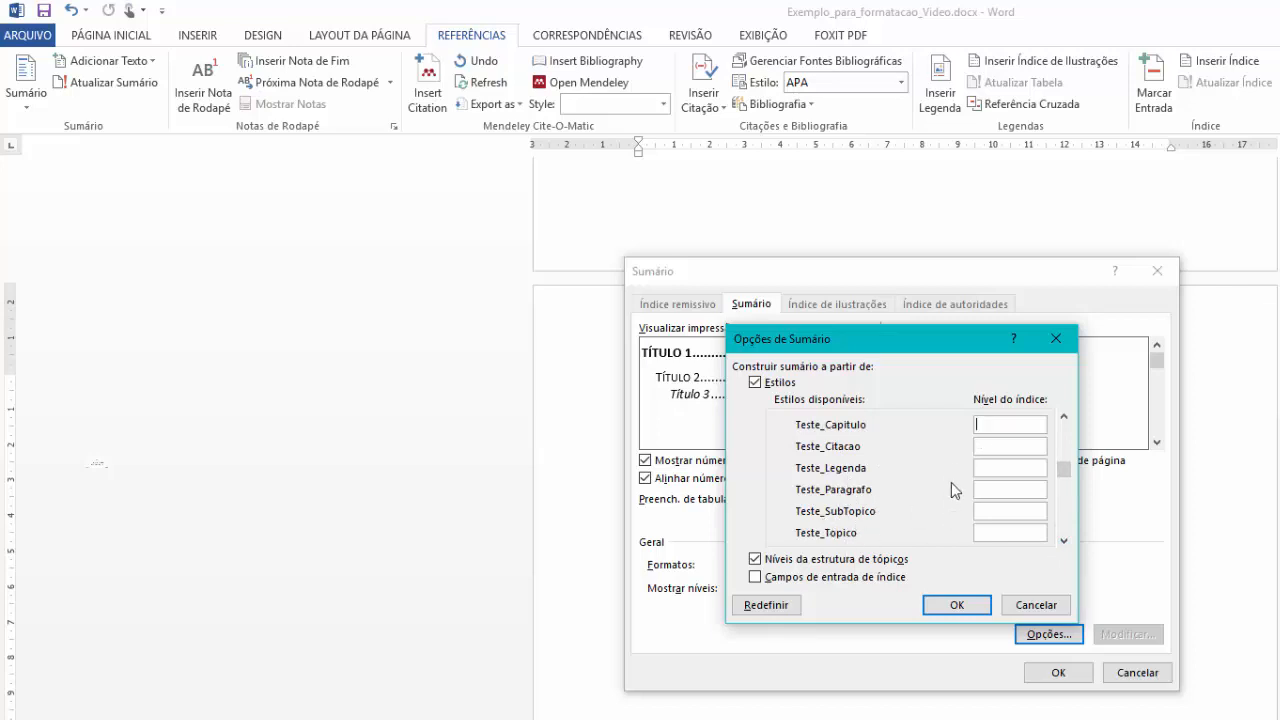
type("1")
left_click(994, 533)
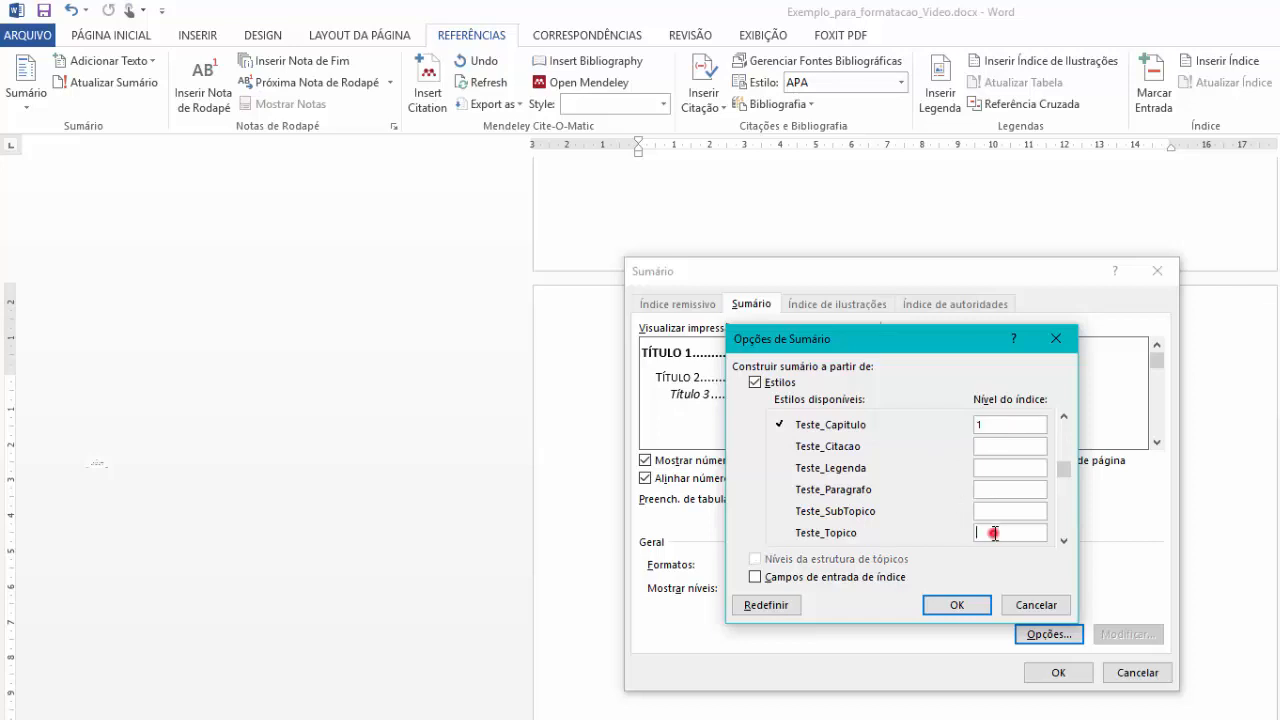
type("2")
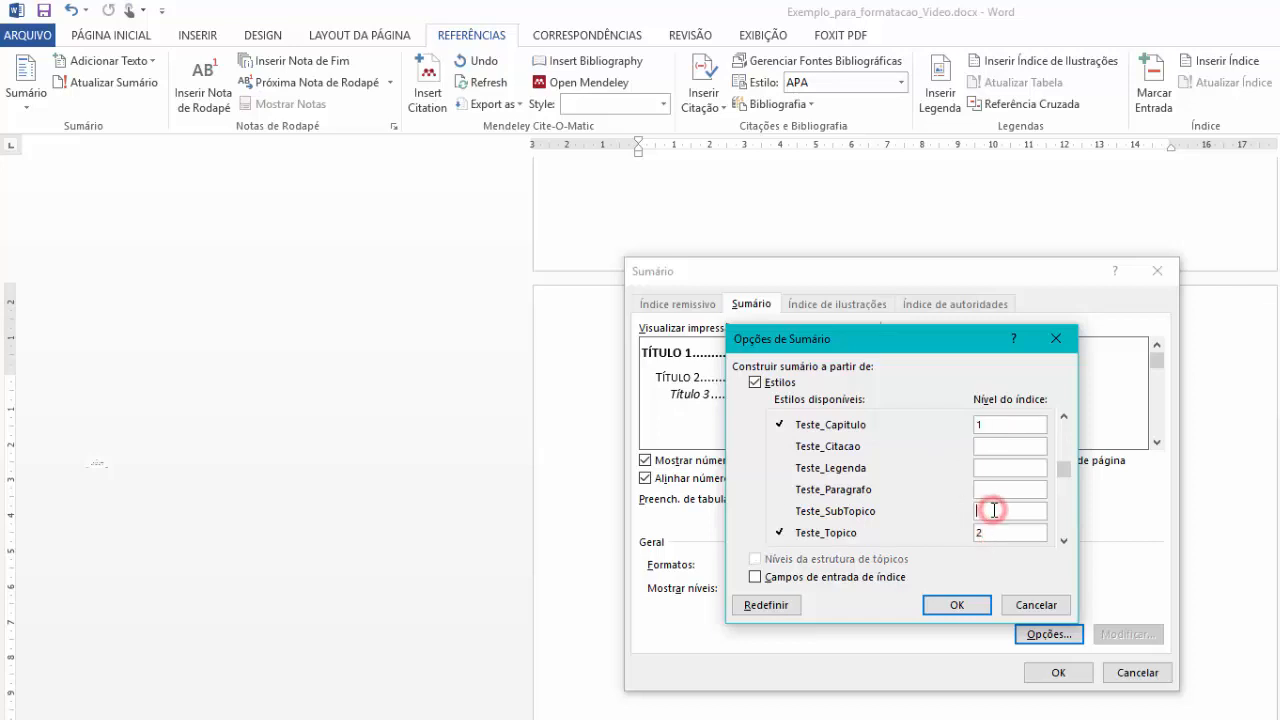
type("3")
Clear the Título 1–3 levels and insert the Formal table of contents under SUMÁRIO.
left_click(1063, 543)
left_click(1063, 543)
left_click(1063, 543)
left_click(1063, 543)
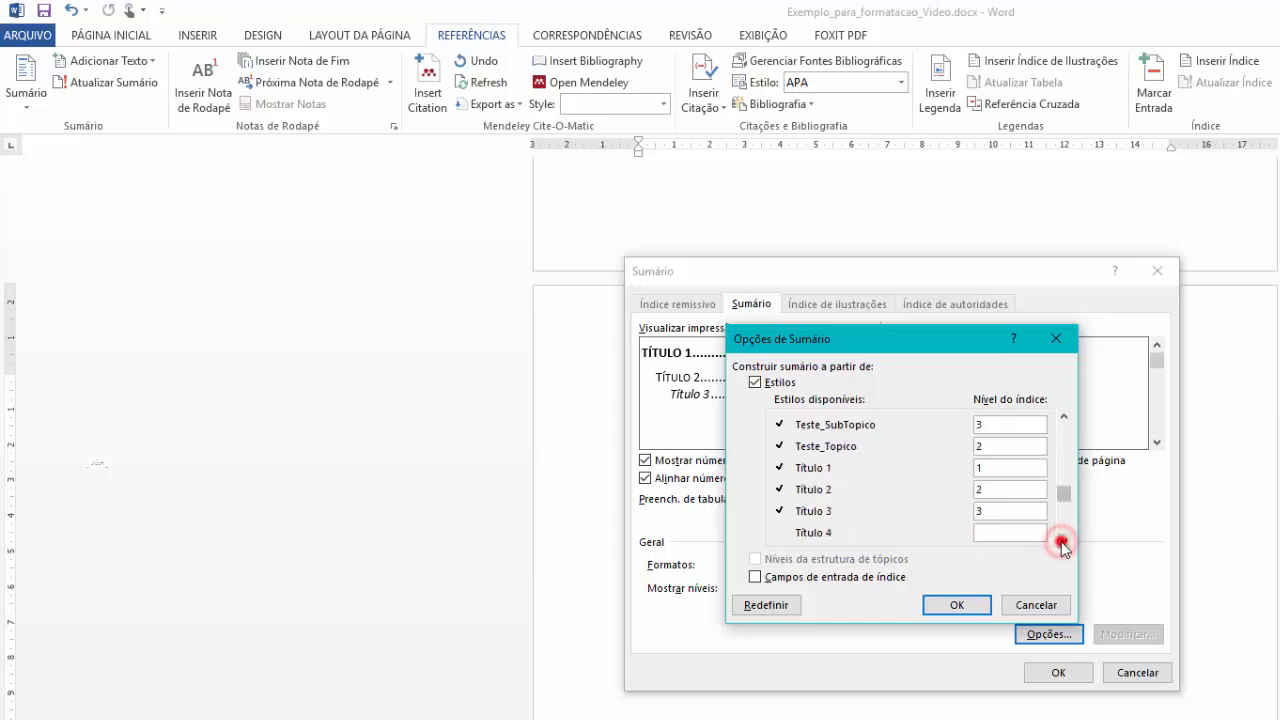
double_click(990, 470)
key("BackSpace")
double_click(1002, 490)
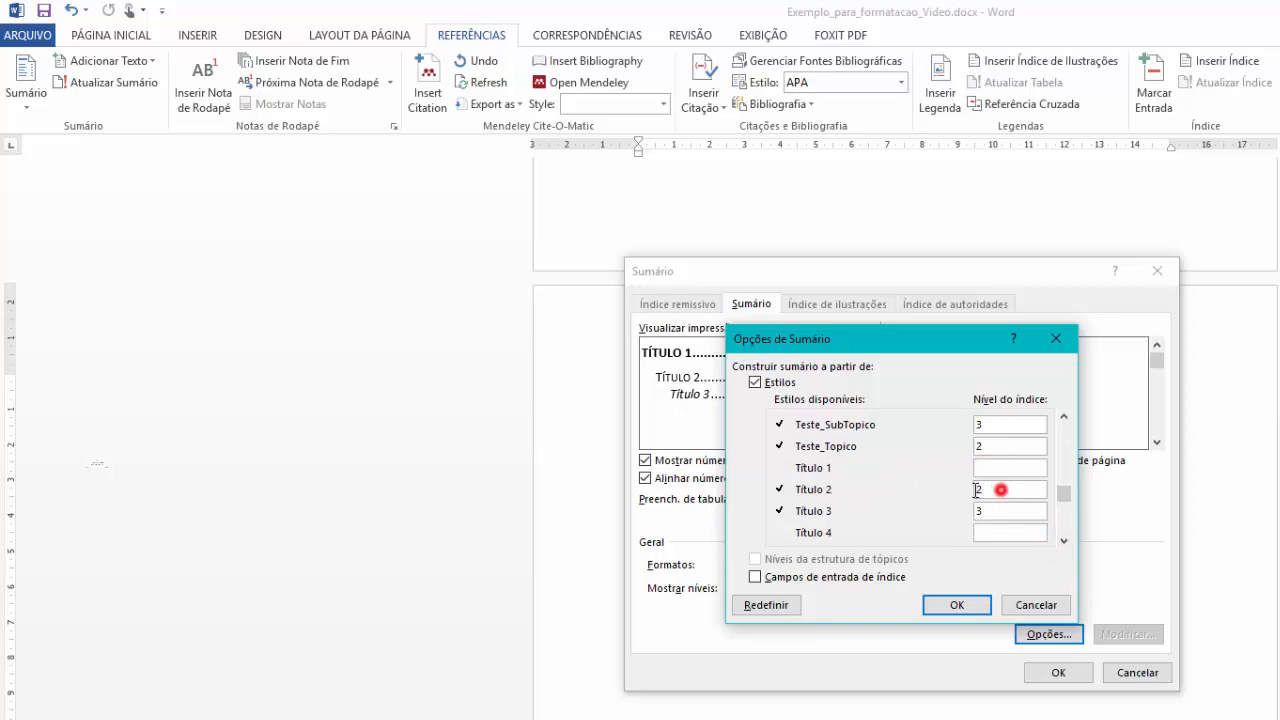
key("BackSpace")
double_click(1004, 511)
key("BackSpace")
left_click(1064, 542)
left_click(1064, 542)
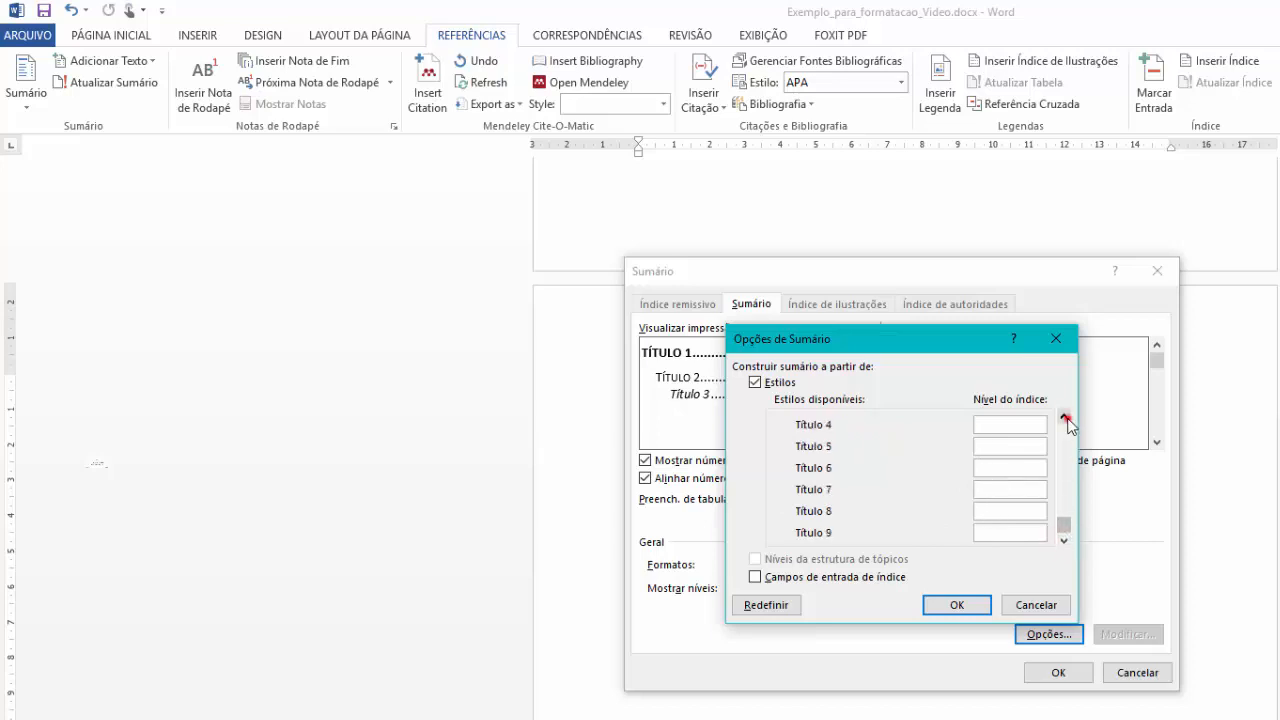
left_click_drag(1066, 420, 1066, 420)
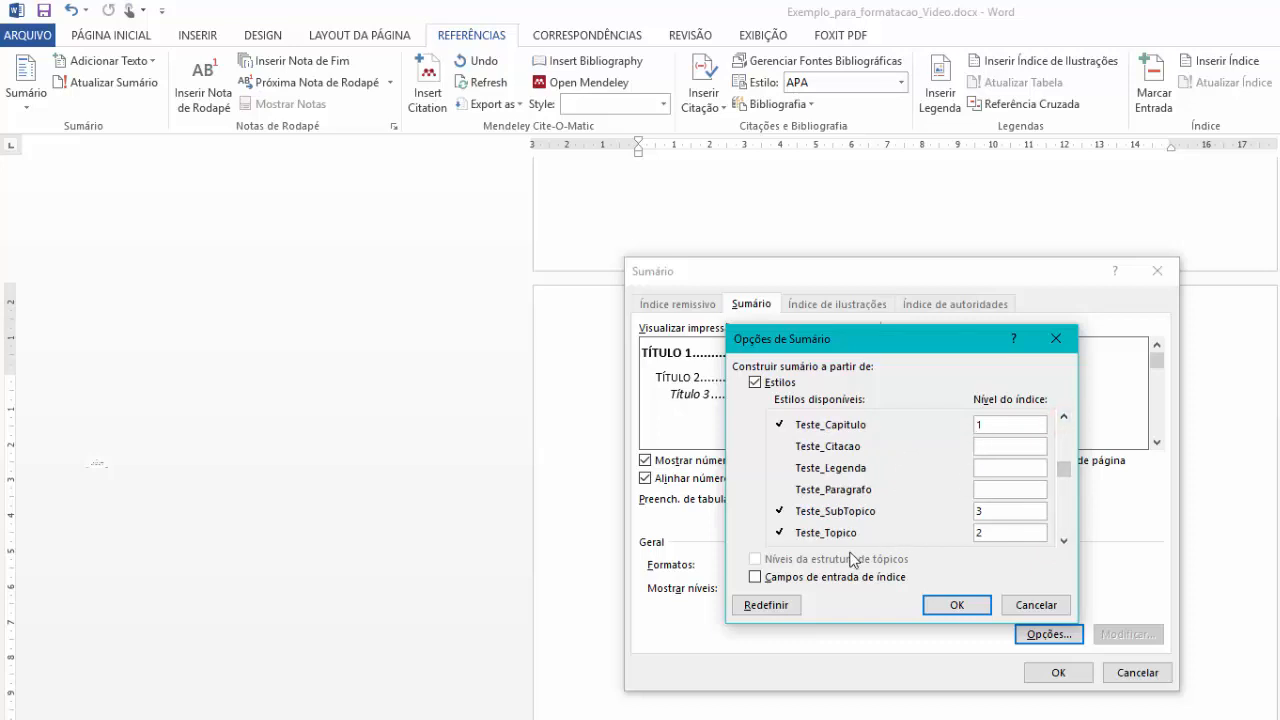
left_click(957, 605)
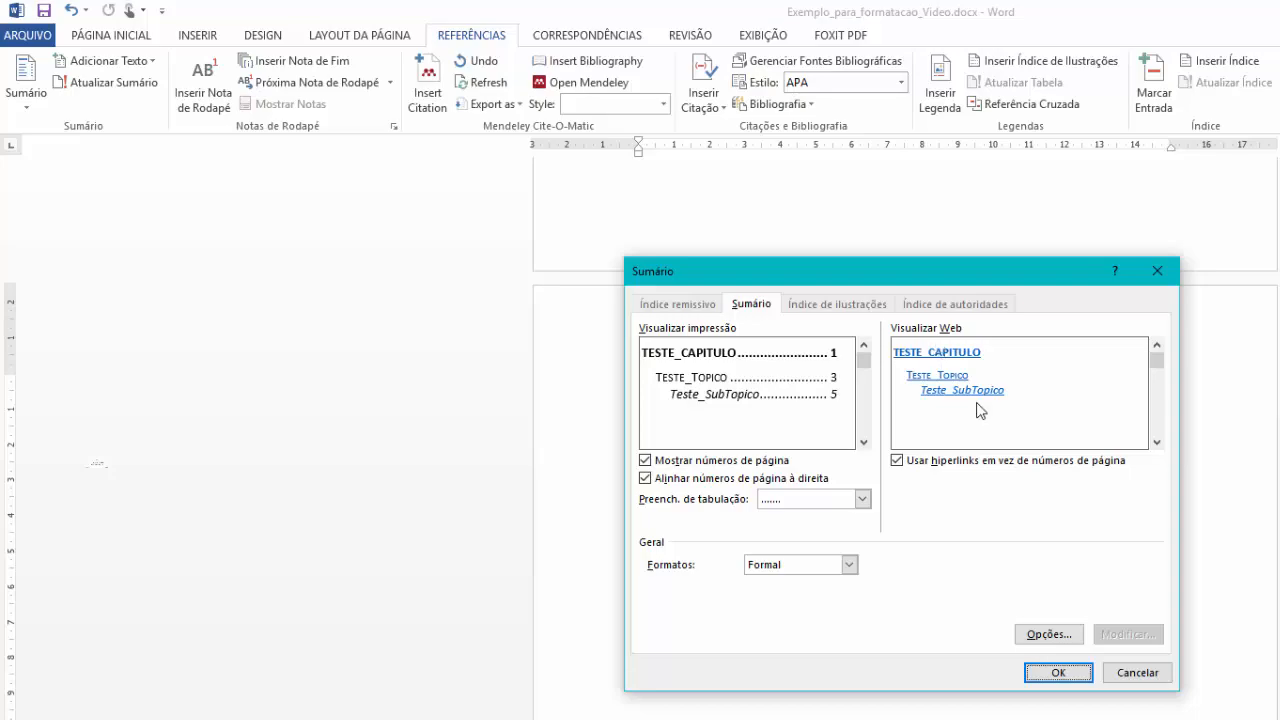
left_click(1054, 673)
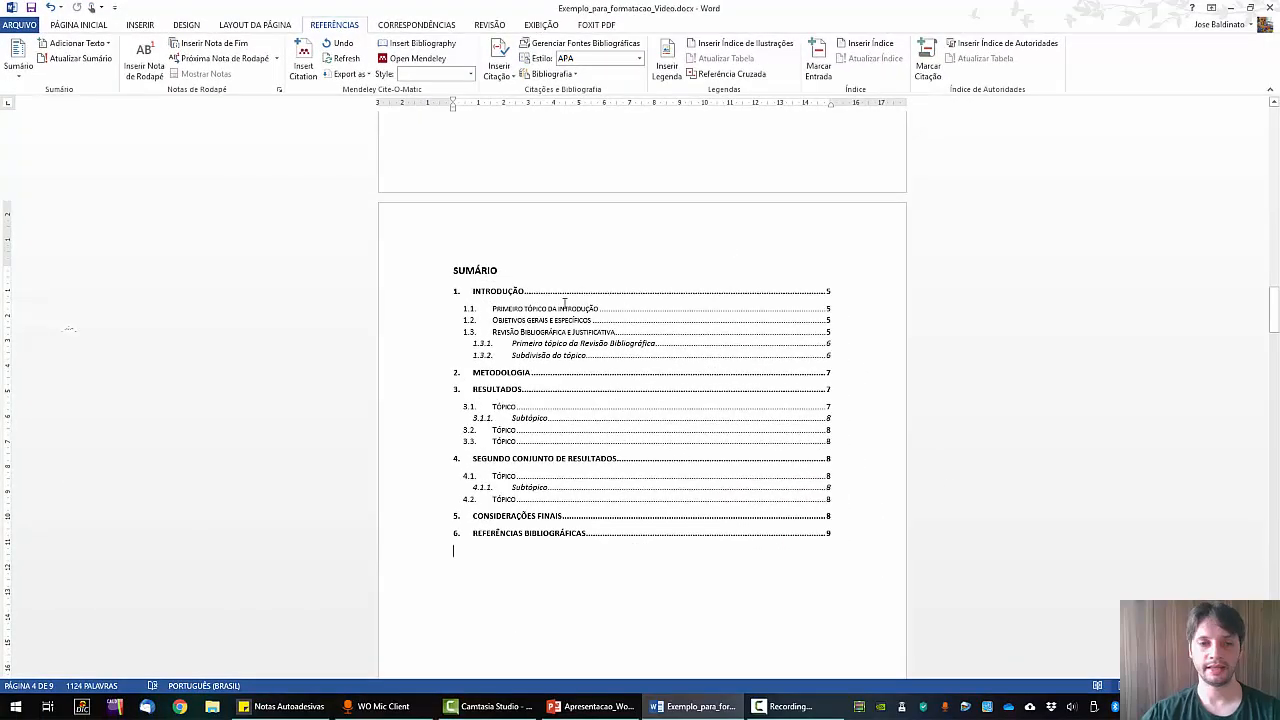
Leave exactly one blank line between the SUMÁRIO heading and the contents entries.
key("Return")
key("Return")
key("Return")
key("Return")
key("Return")
key("Return")
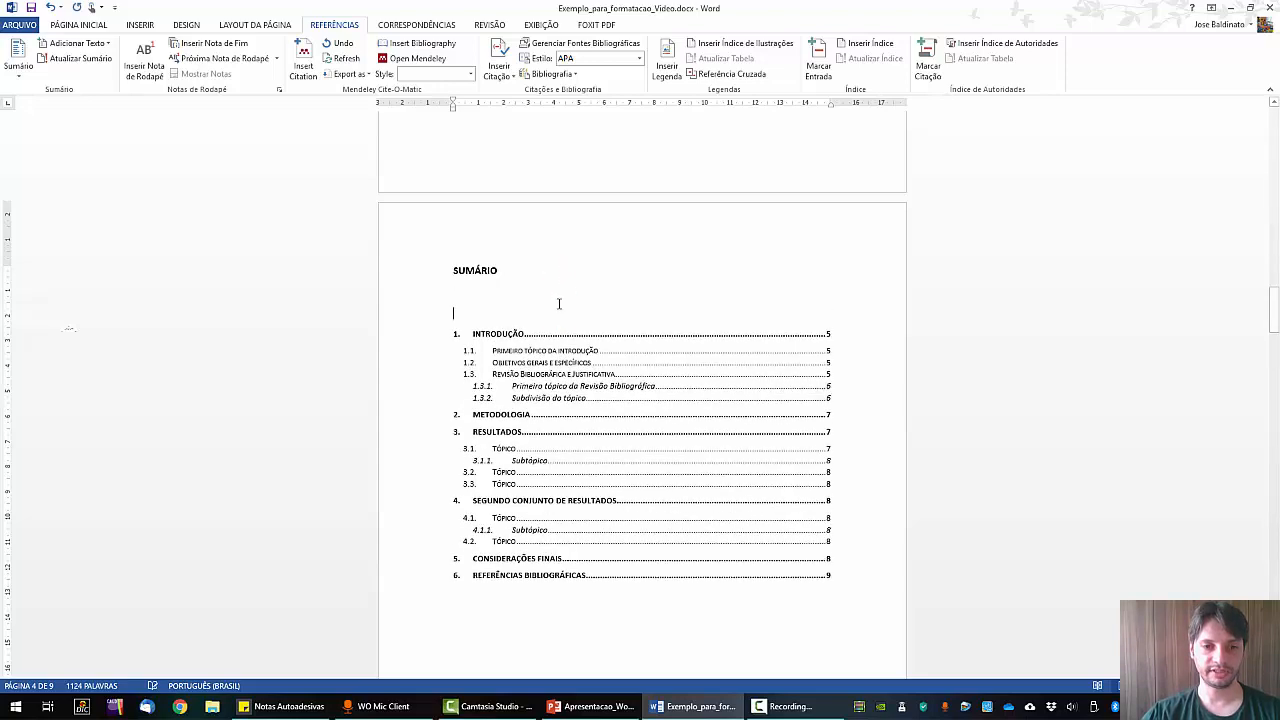
left_click(528, 334)
key("Delete")
key("Delete")
key("Delete")
key("Delete")
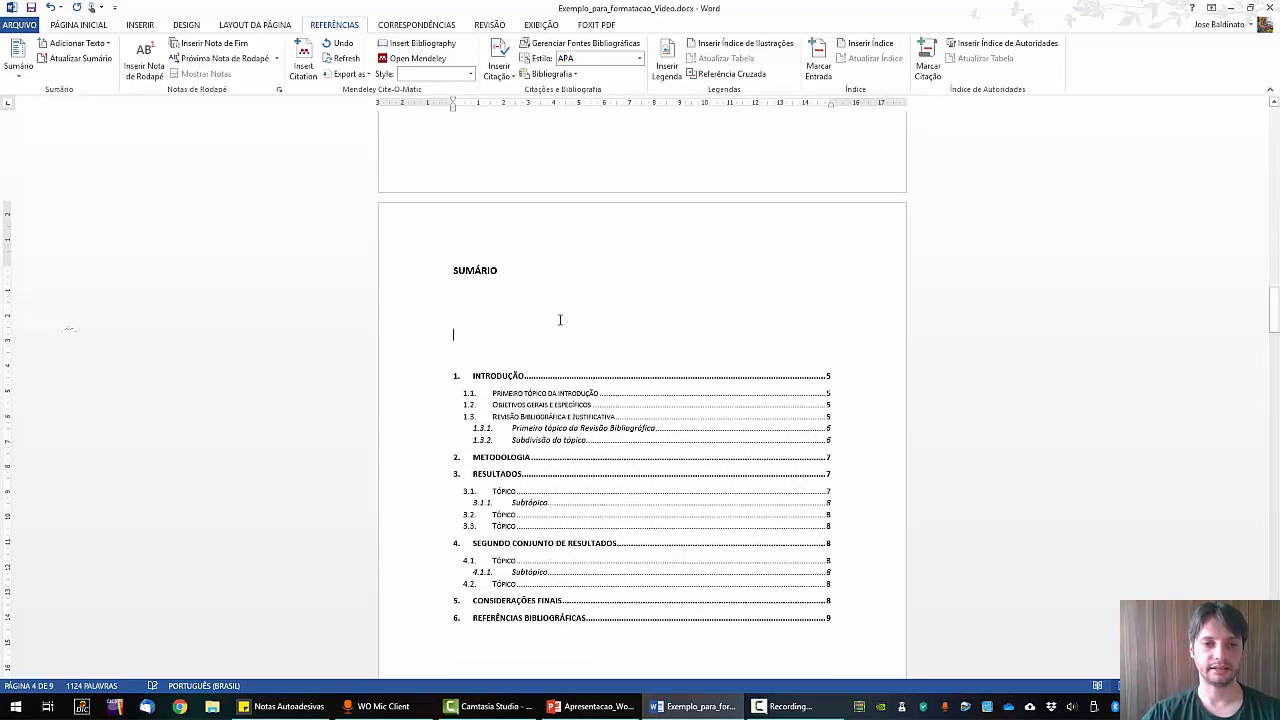
key("Delete")
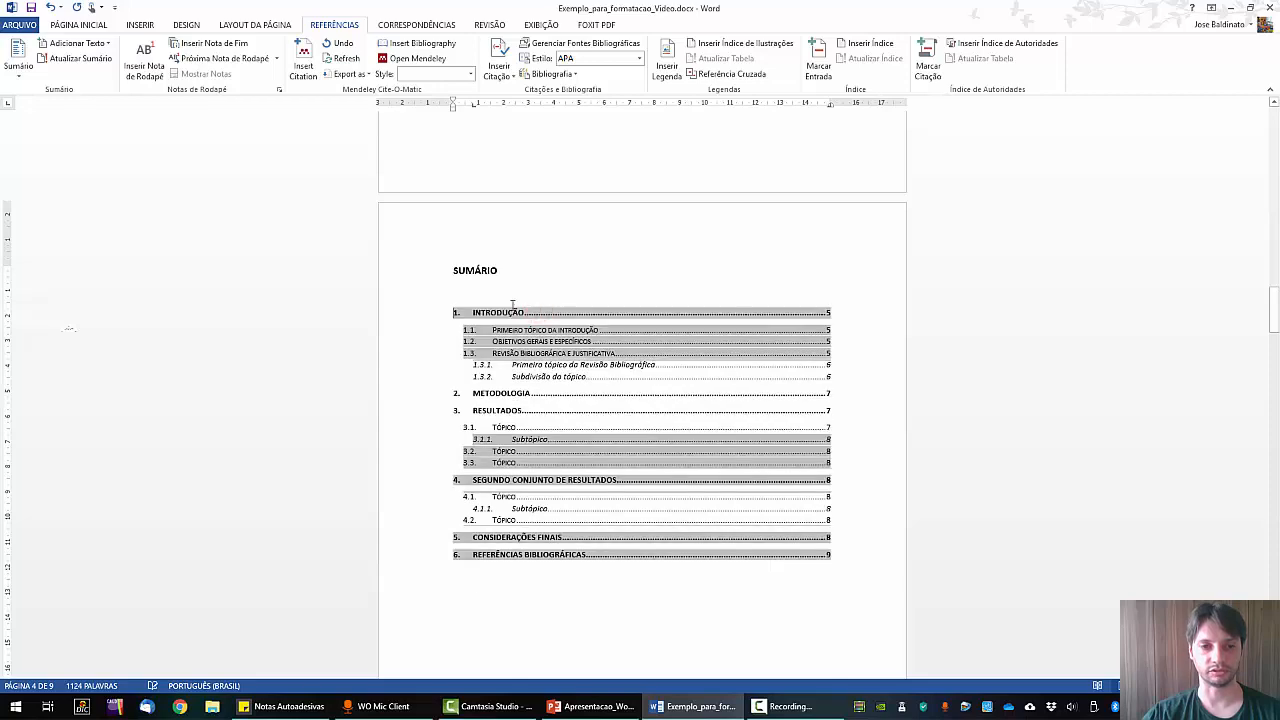
Enlarge the table of contents font a couple of sizes and remove its italics.
left_click(487, 299)
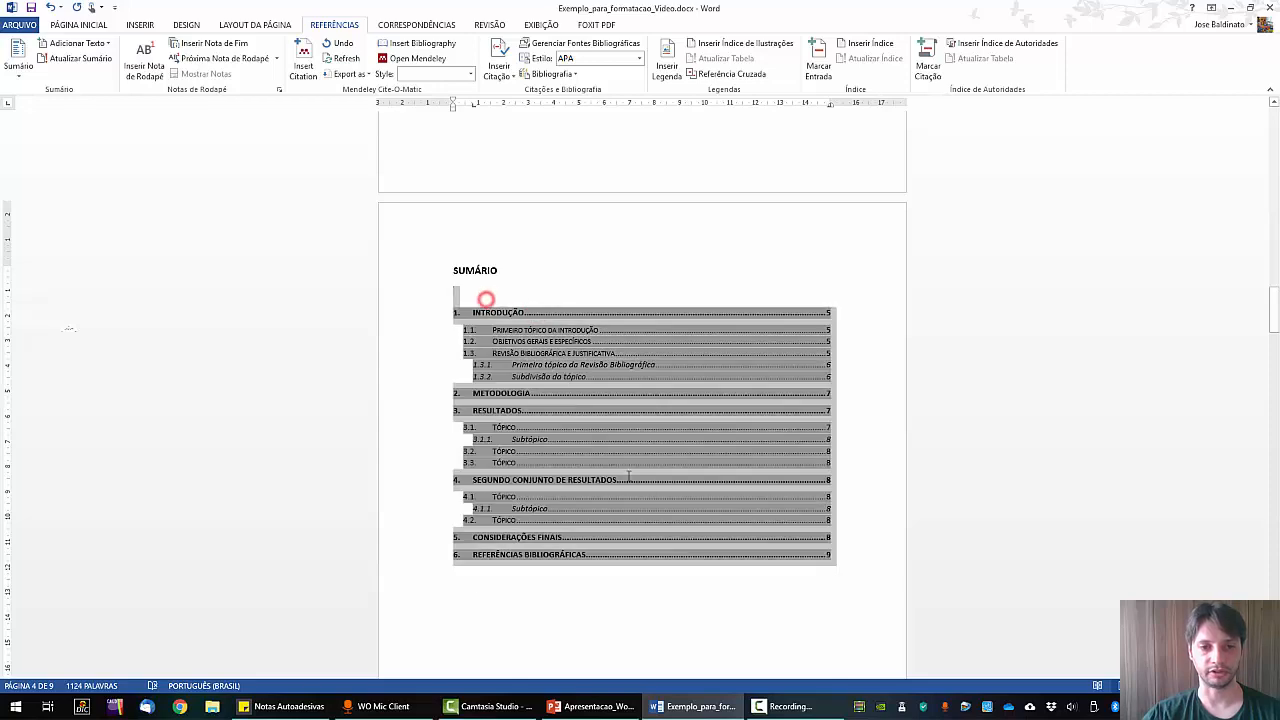
left_click(86, 24)
left_click(235, 50)
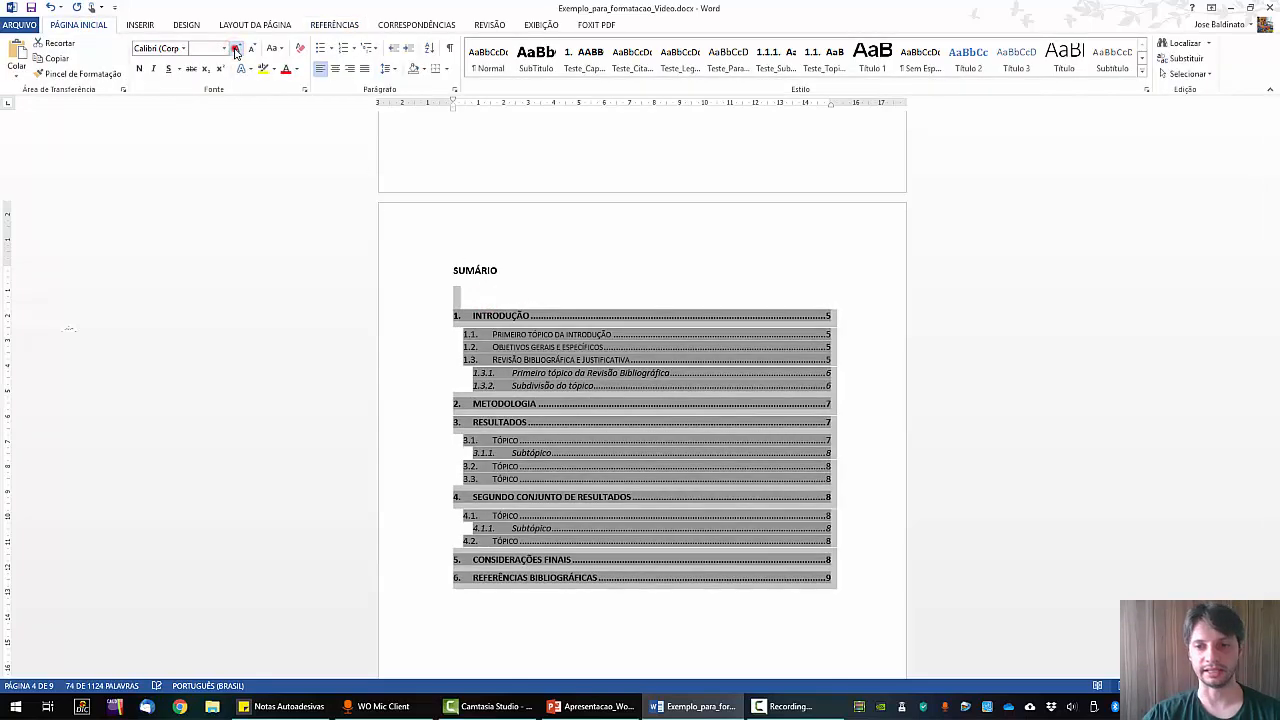
left_click(235, 50)
left_click(235, 50)
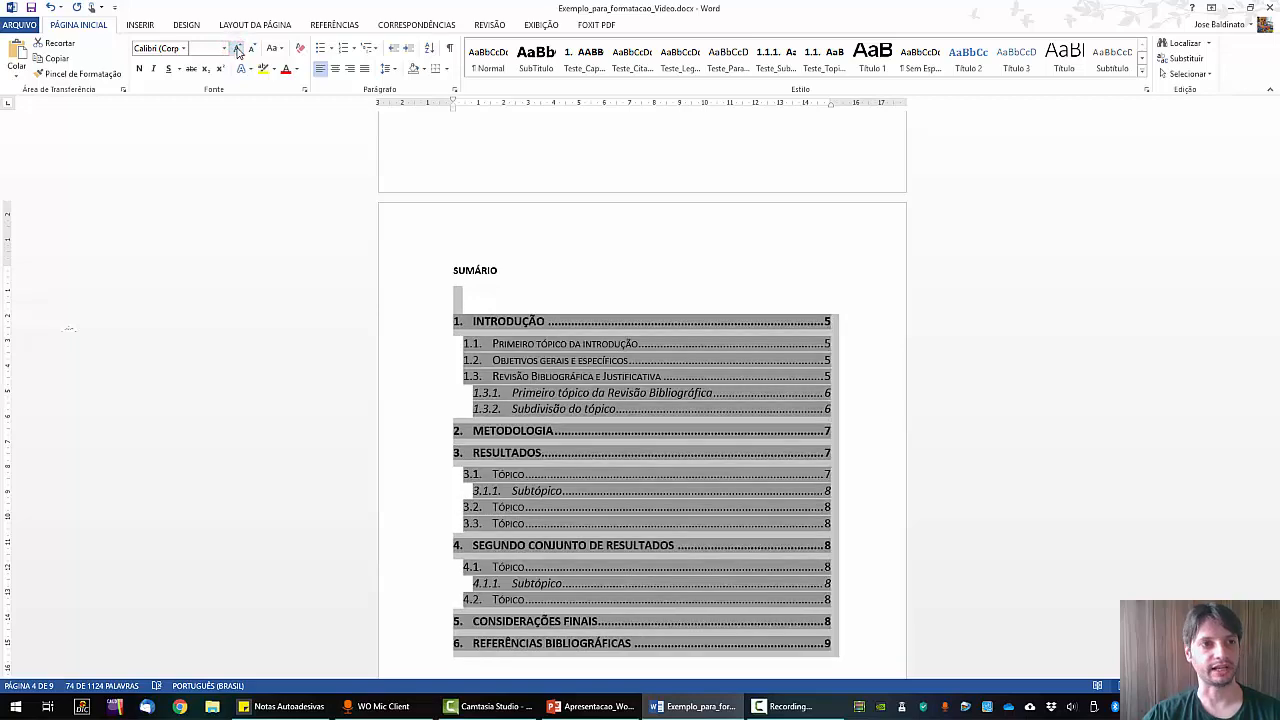
left_click(252, 48)
left_click(153, 68)
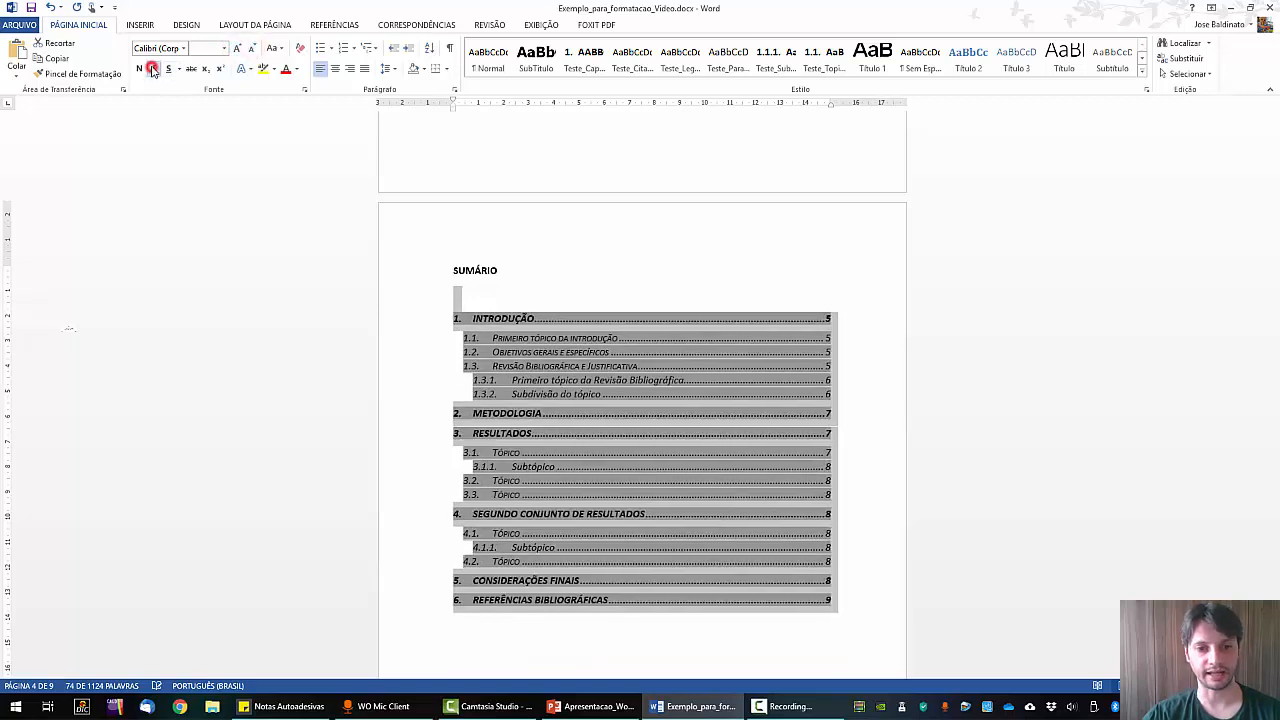
left_click(153, 68)
left_click(581, 296)
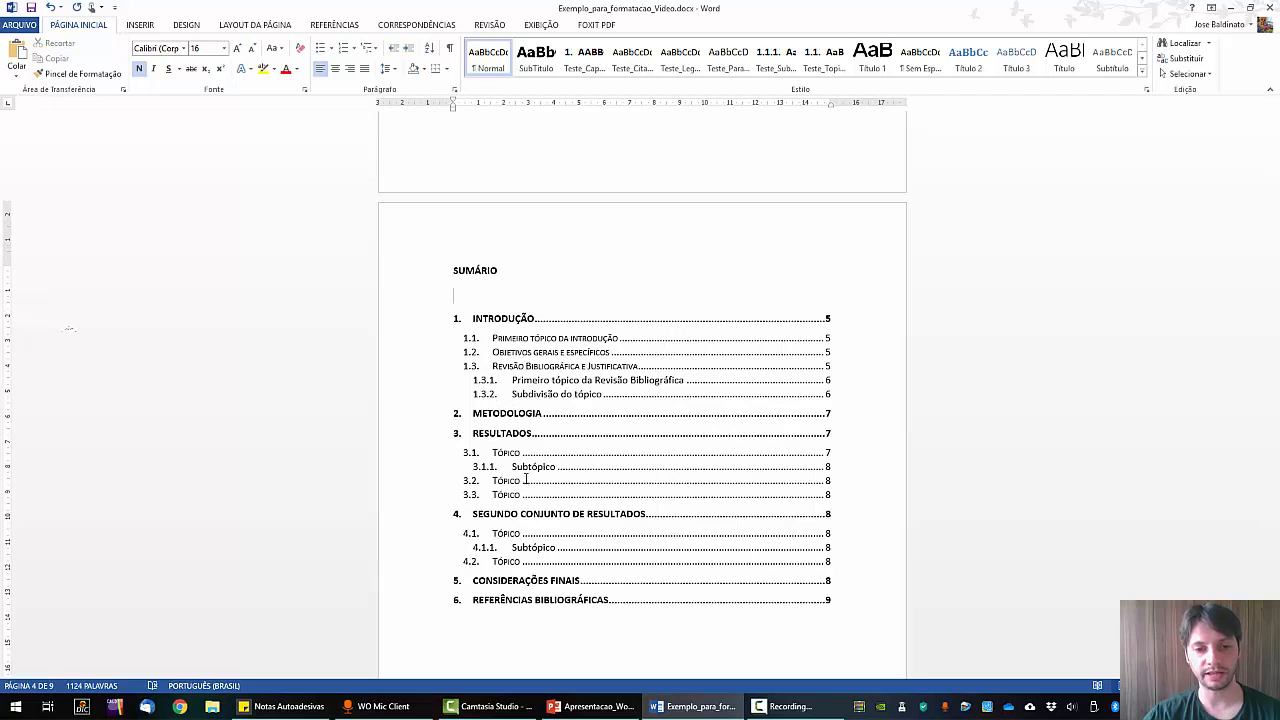
Set the table of contents line spacing to 1,5.
left_click(486, 300)
left_click(387, 68)
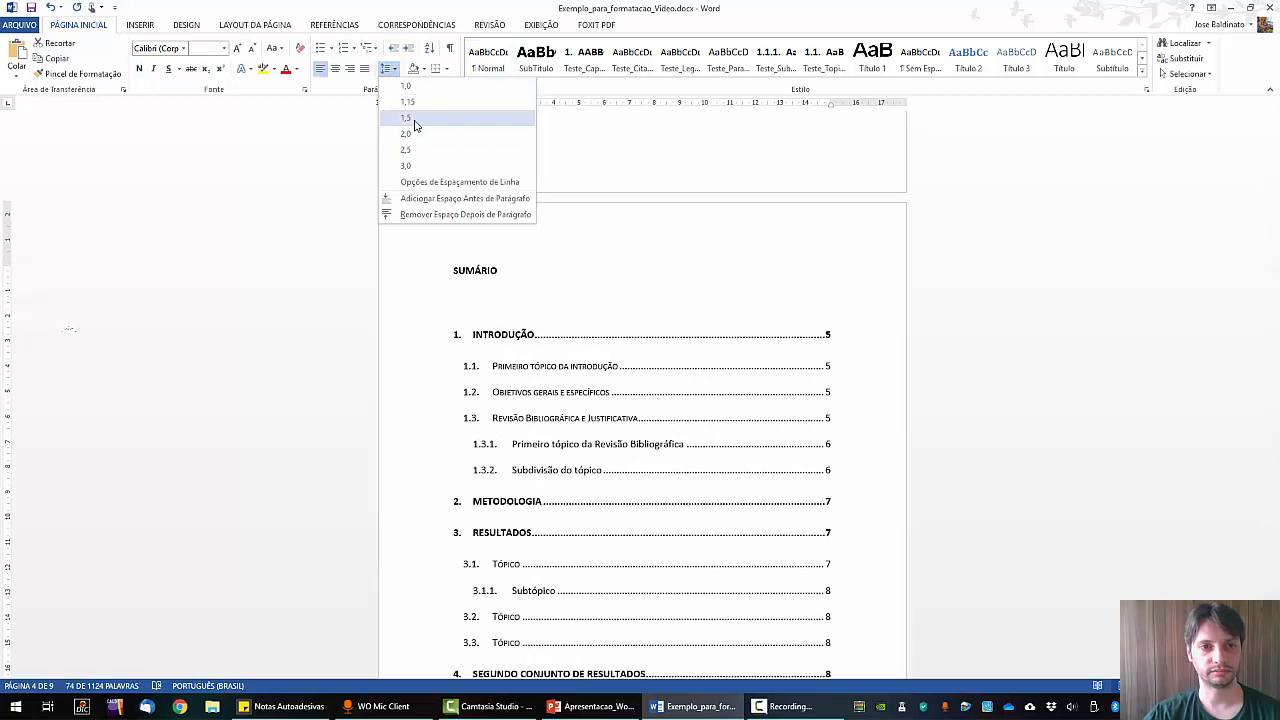
left_click(408, 118)
left_click(806, 282)
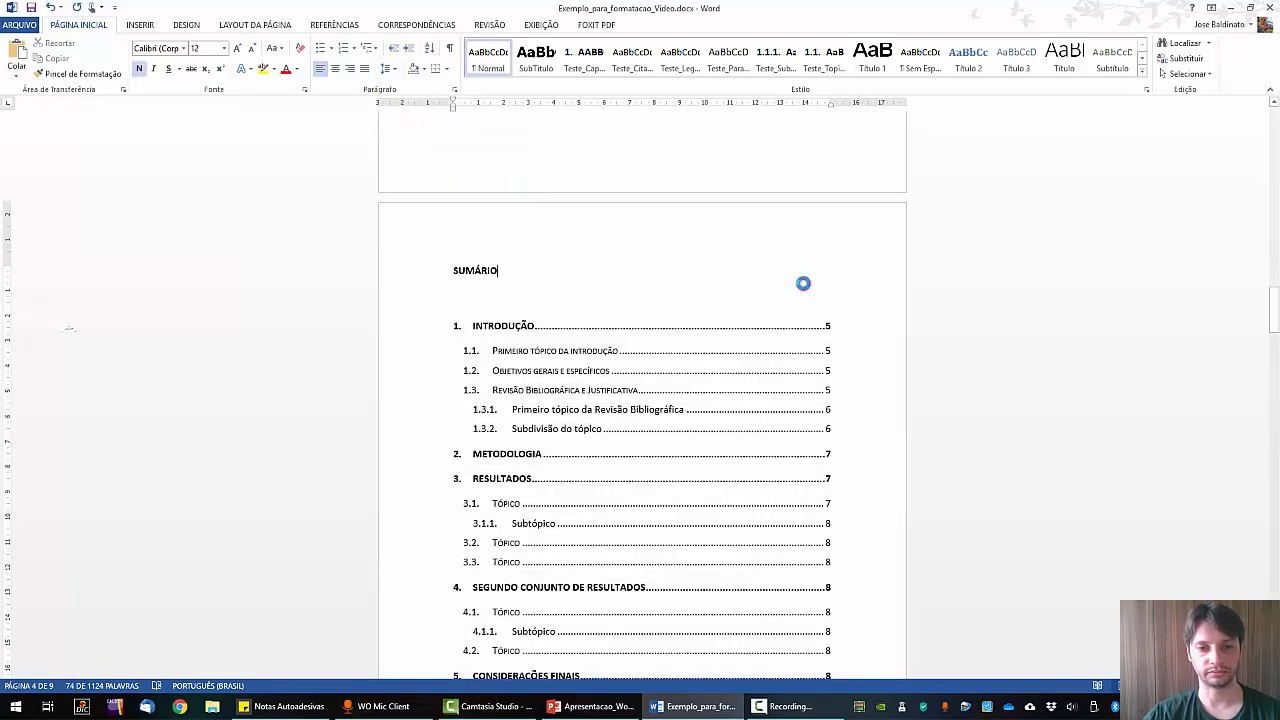
scroll(857, 297, "down", 3)
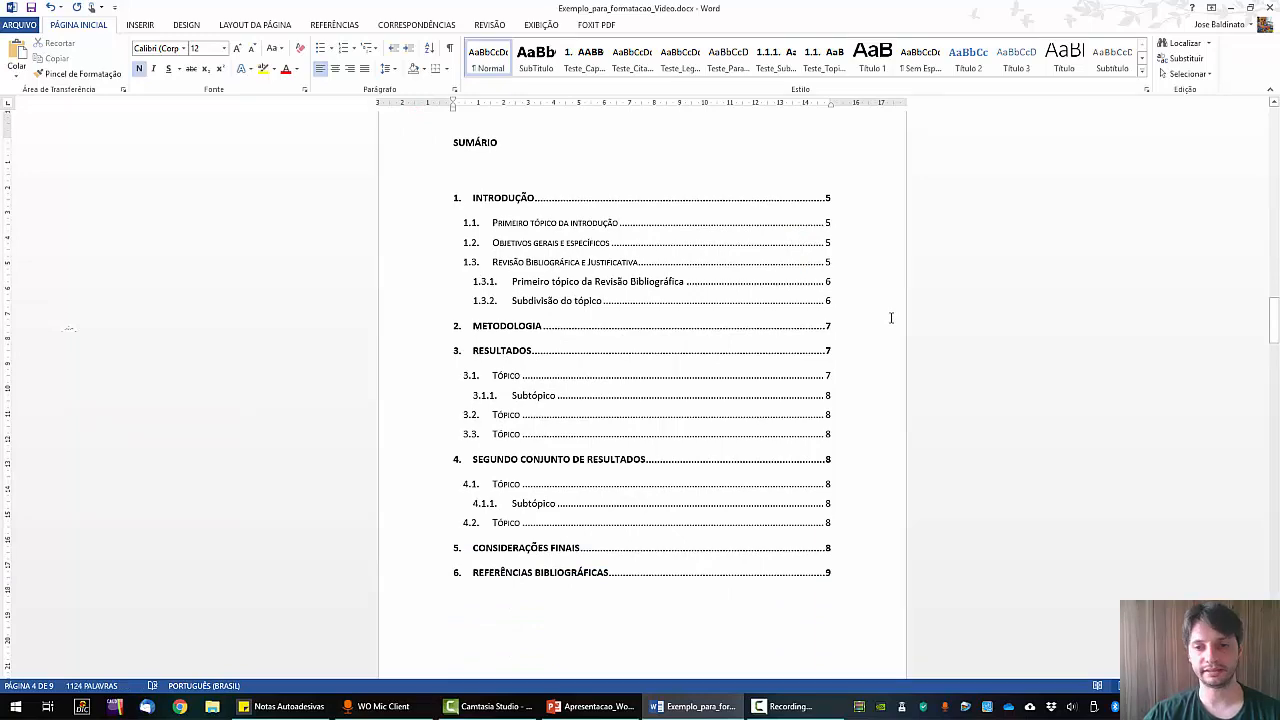
Scroll down past Figure 1 to the 2. METODOLOGIA heading on page 7.
scroll(868, 283, "down", 1)
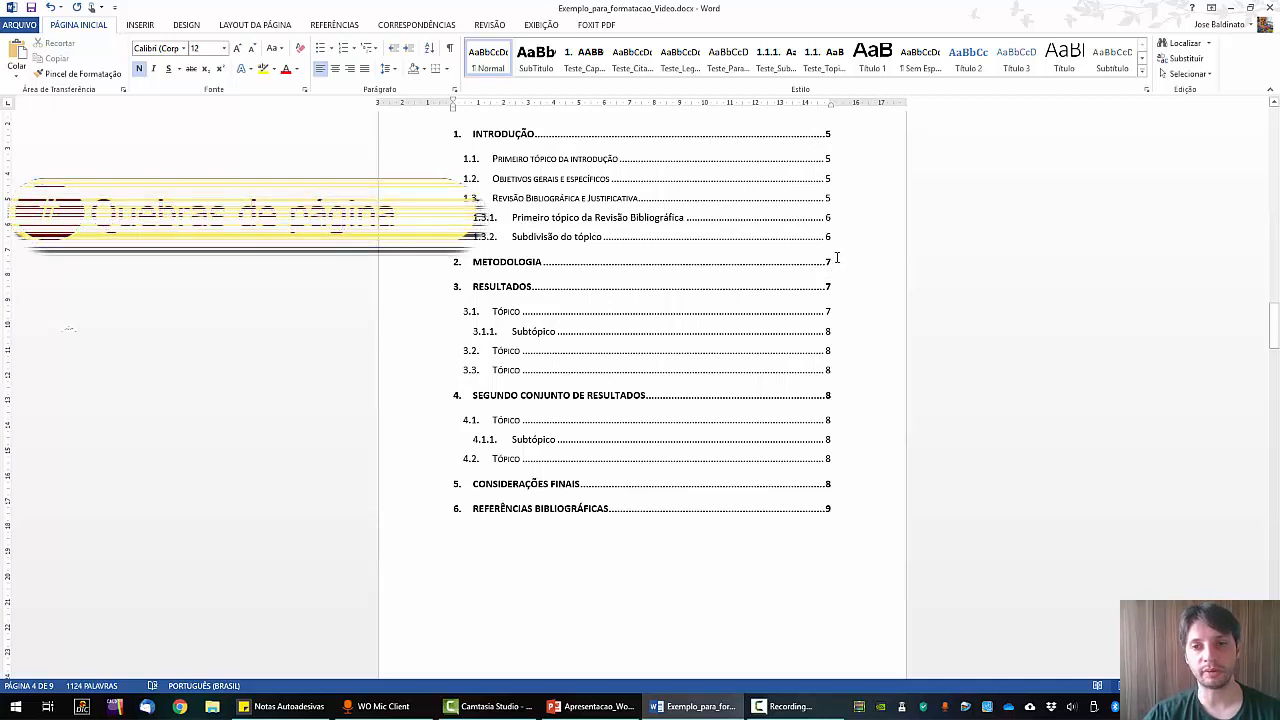
scroll(845, 288, "down", 10)
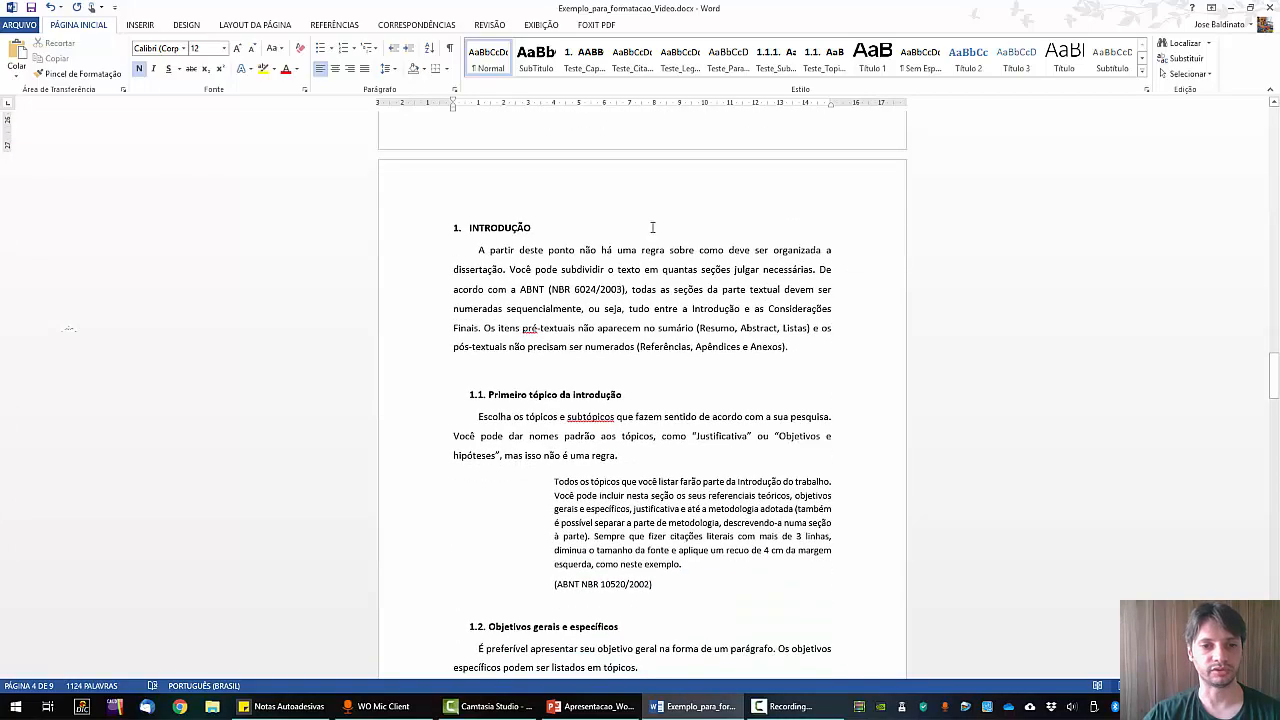
scroll(860, 347, "down", 20)
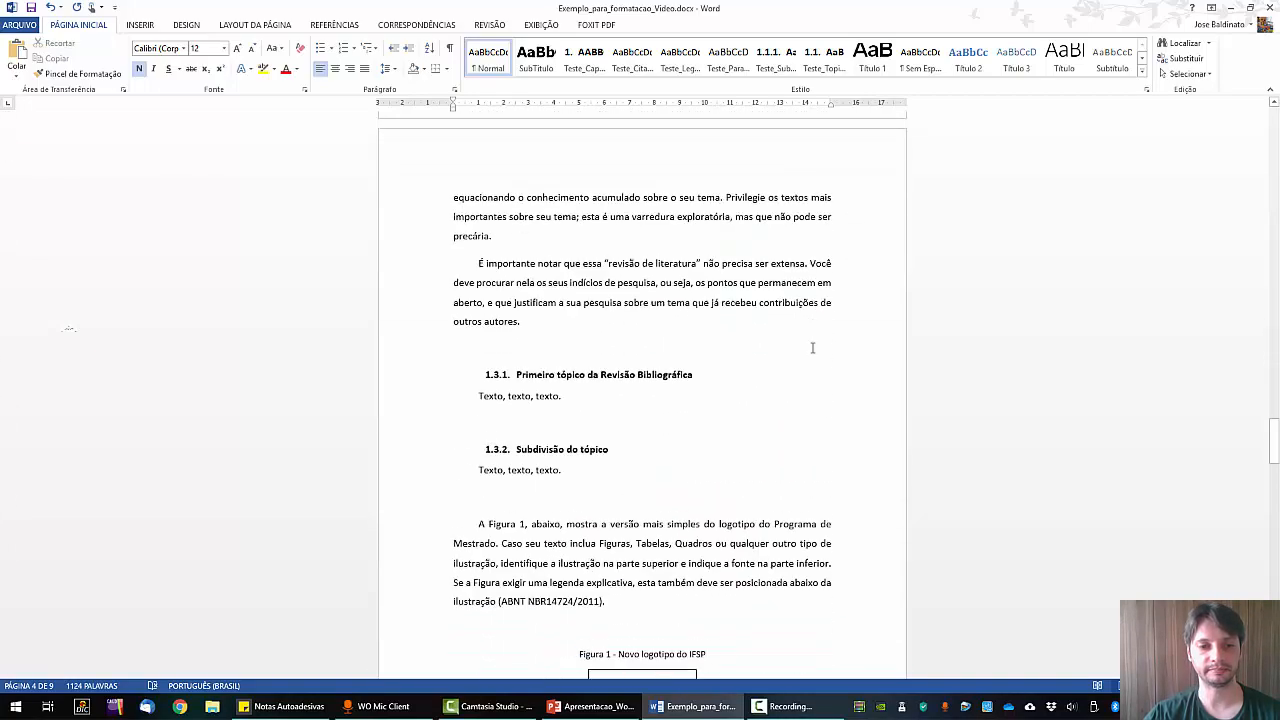
scroll(813, 347, "down", 7)
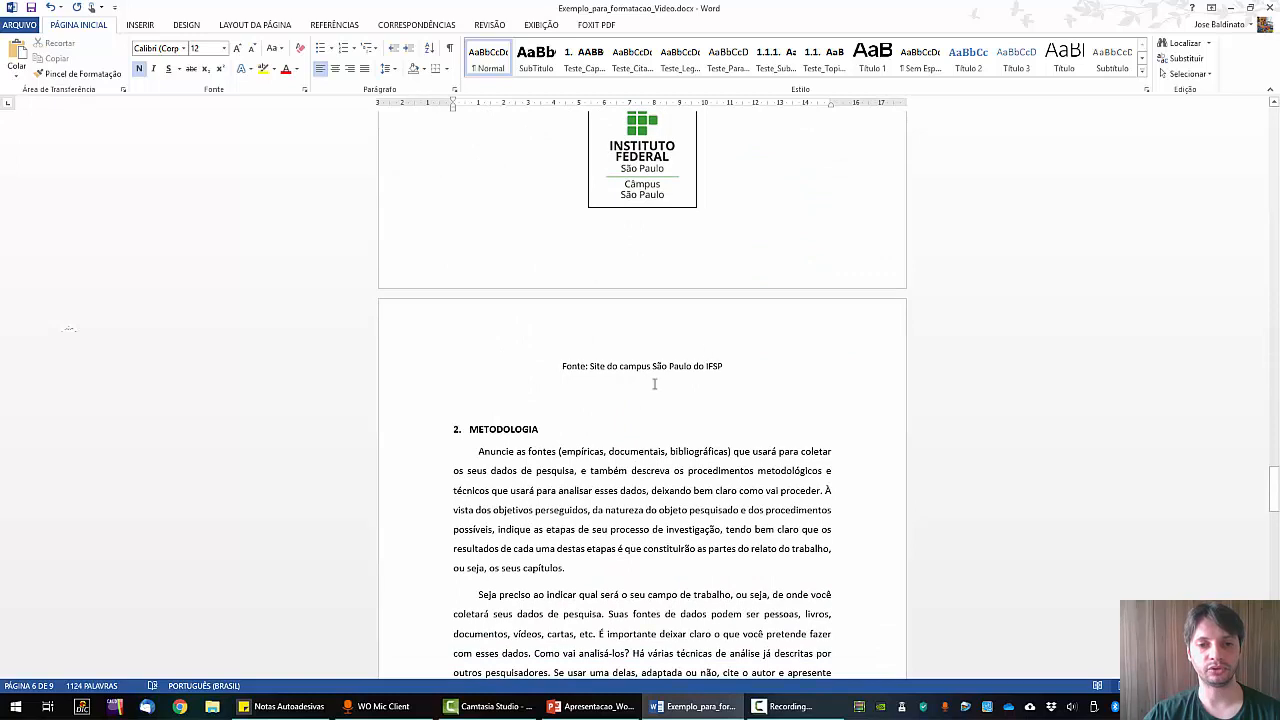
Insert a page break so METODOLOGIA starts on a new page, removing the leftover empty line.
left_click(449, 430)
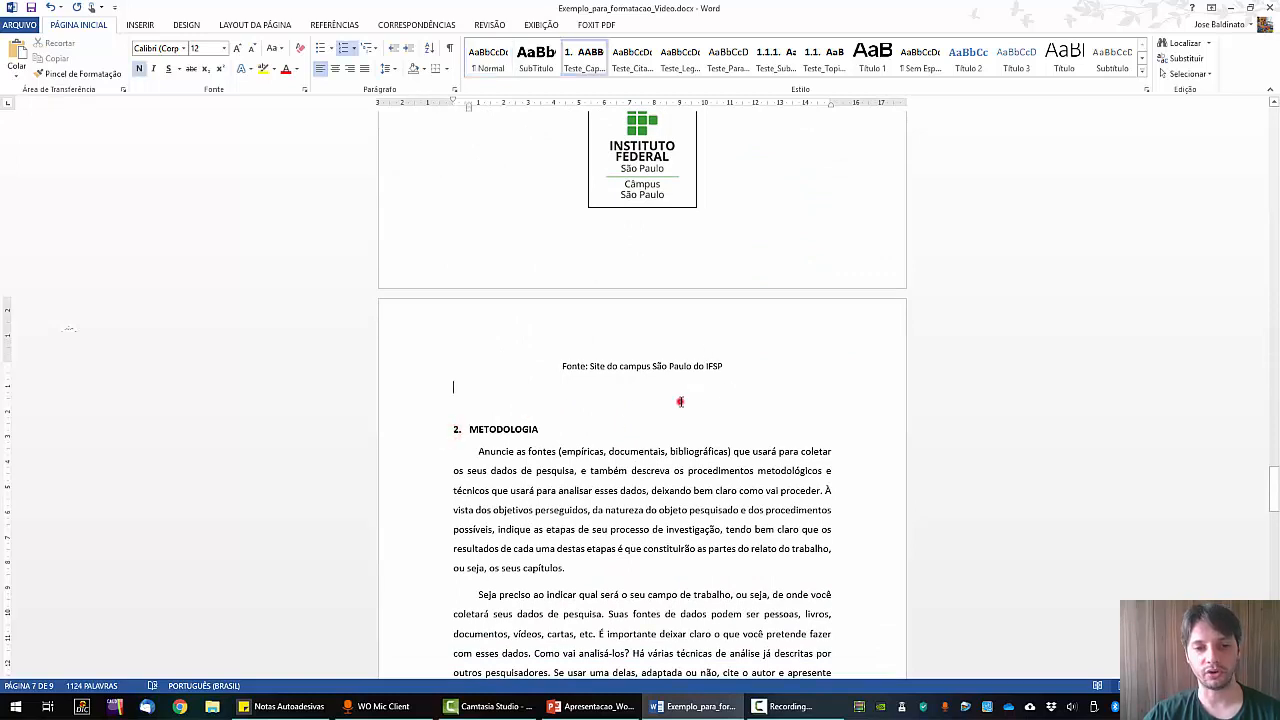
key("Return")
key("Return")
key("Return")
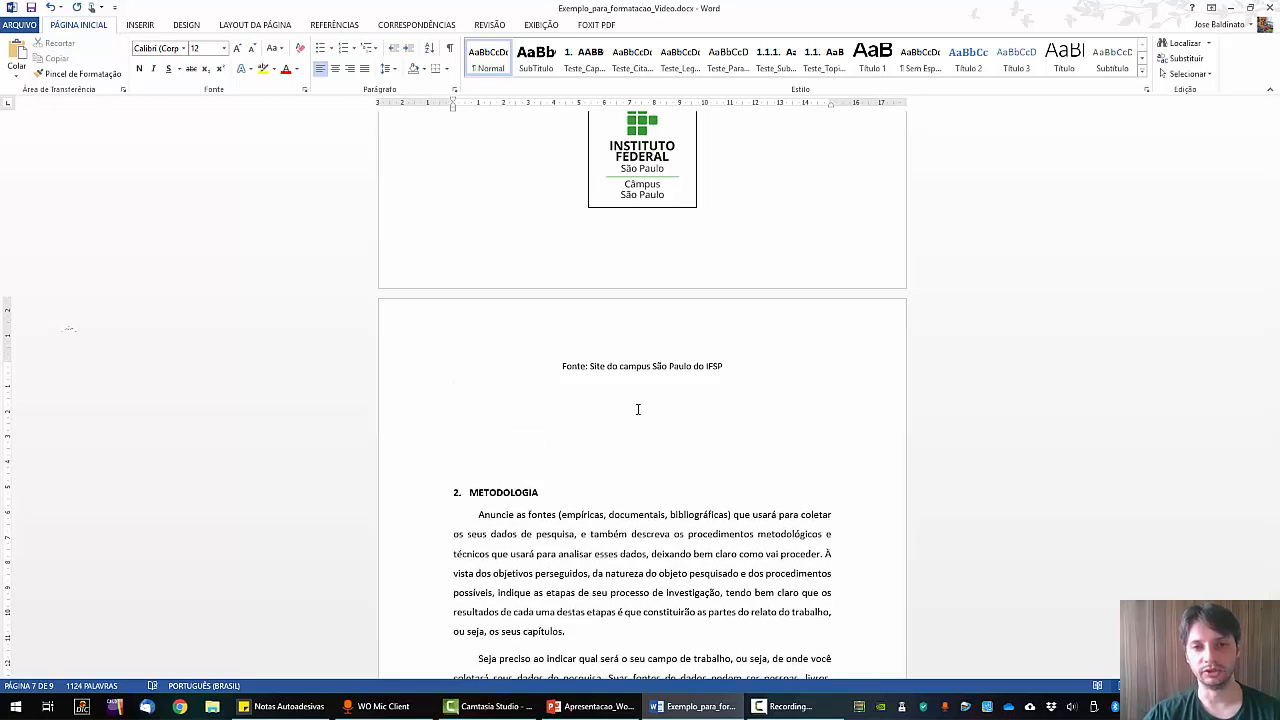
left_click(256, 26)
left_click(182, 47)
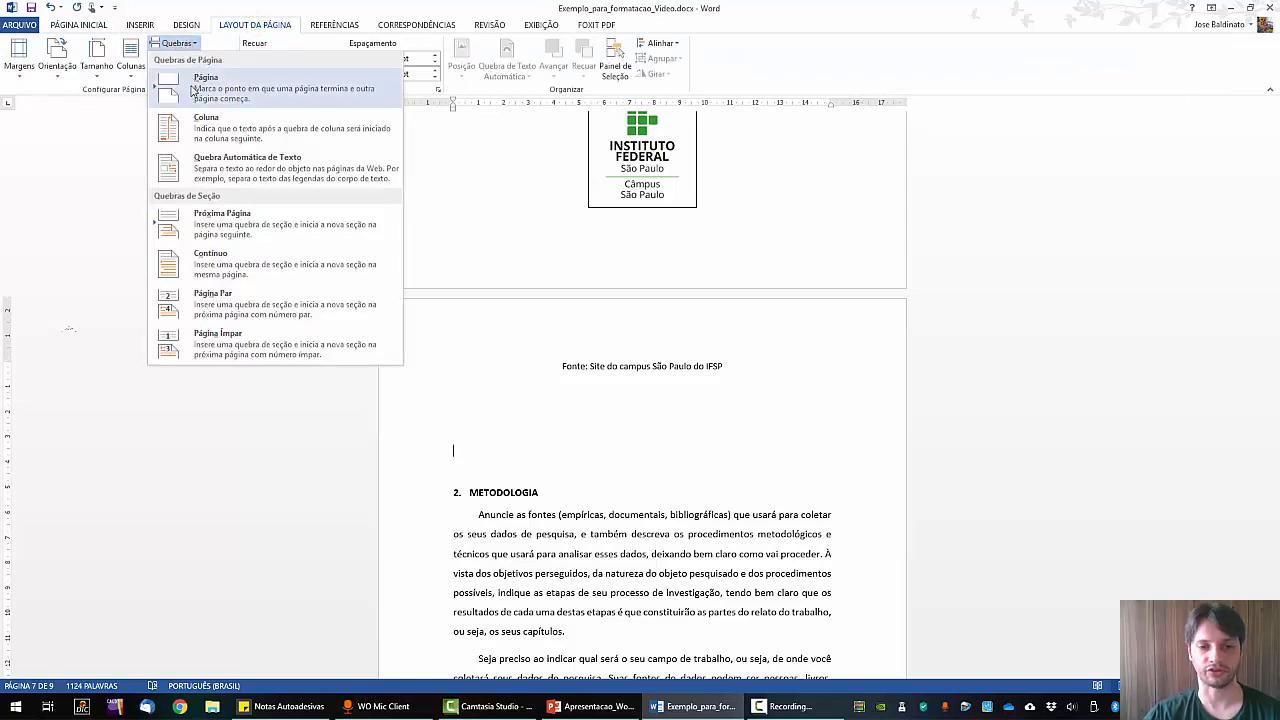
left_click(193, 88)
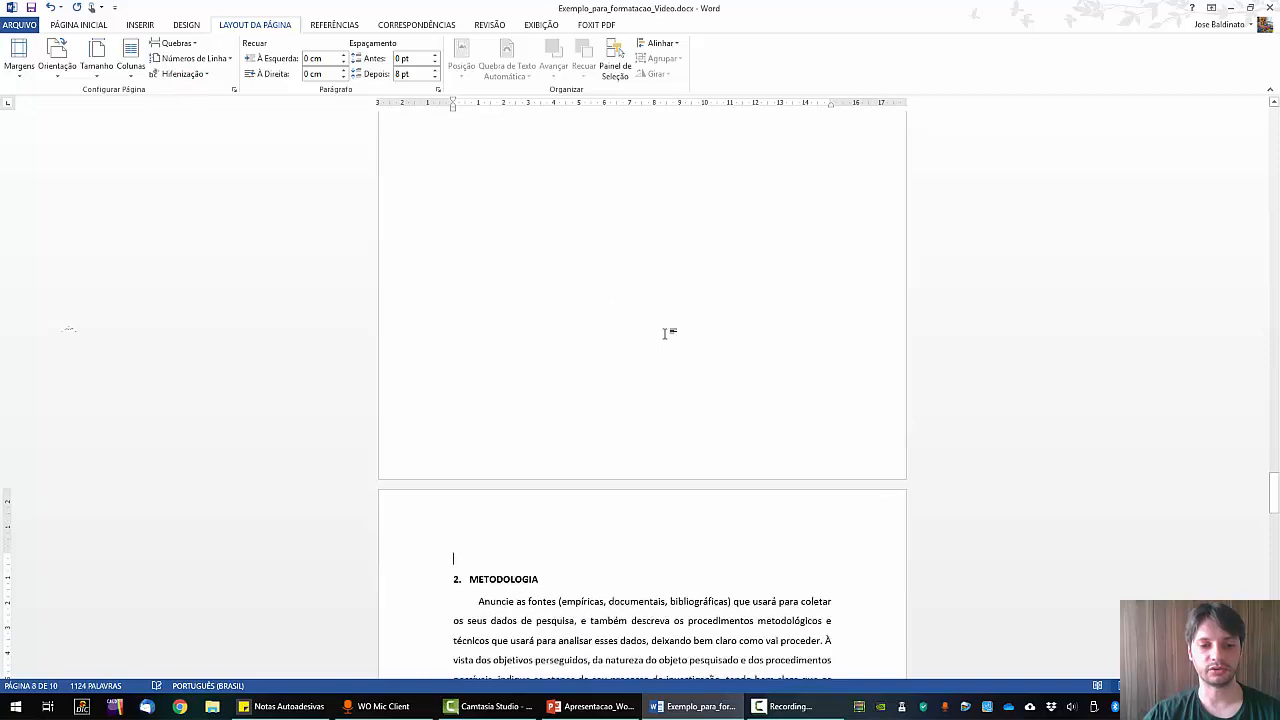
key("Delete")
Add page breaks before RESULTADOS and SEGUNDO CONJUNTO DE RESULTADOS.
scroll(563, 397, "down", 3)
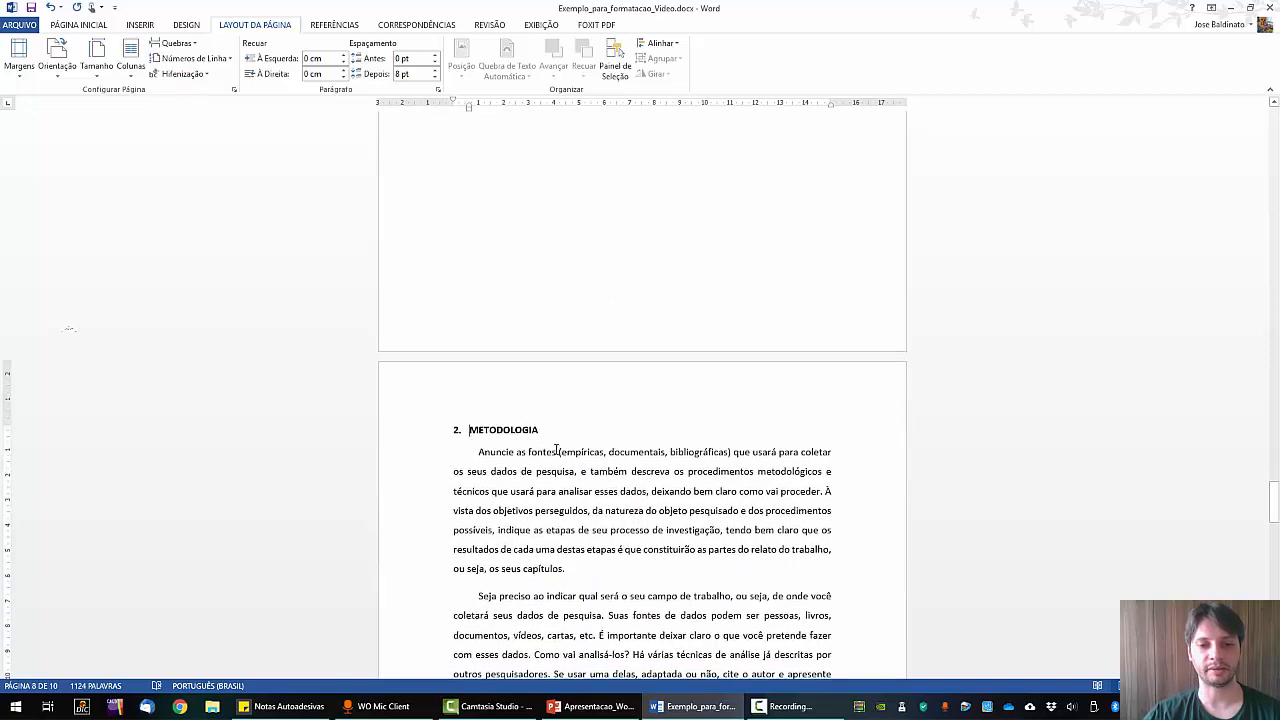
scroll(586, 442, "up", 10)
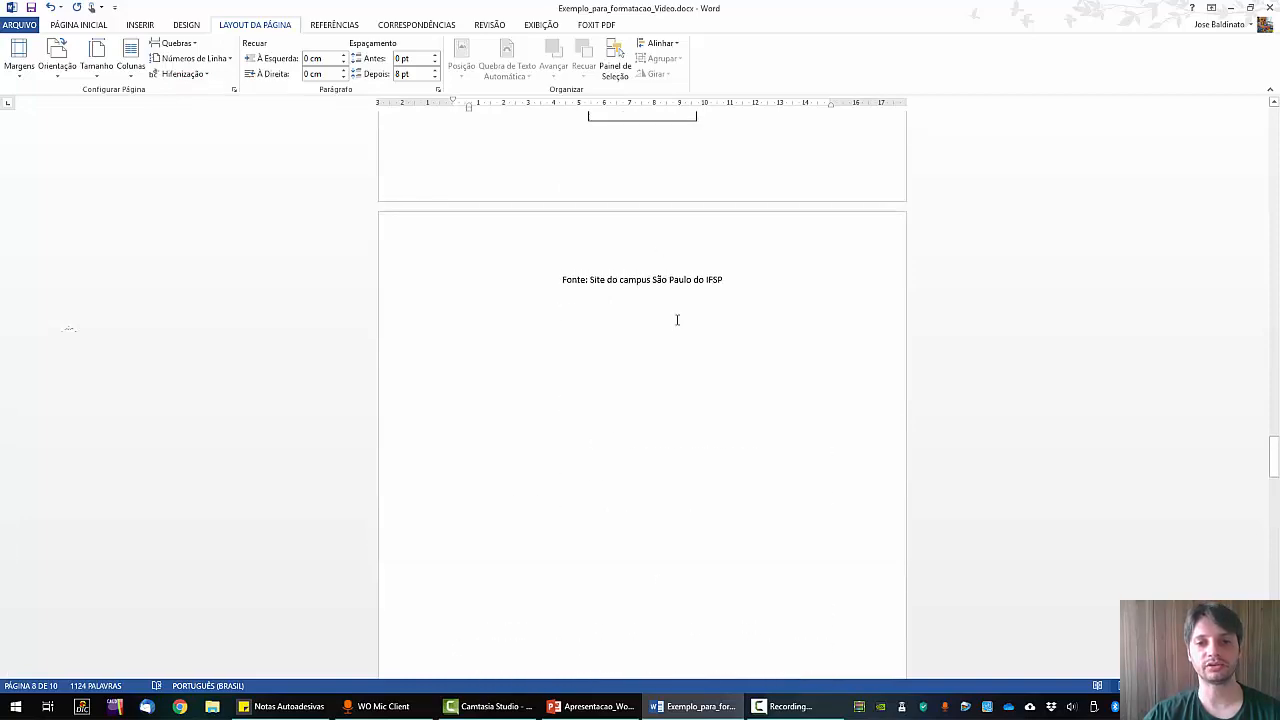
scroll(707, 300, "down", 10)
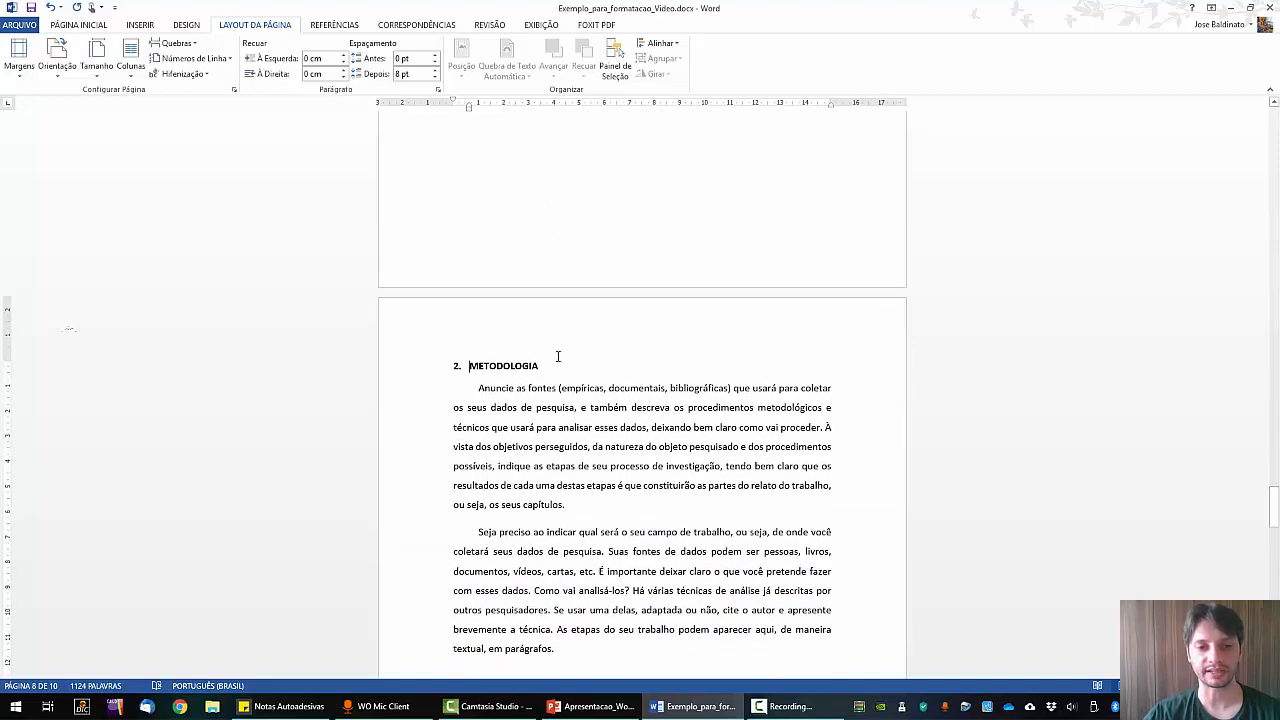
scroll(608, 352, "down", 7)
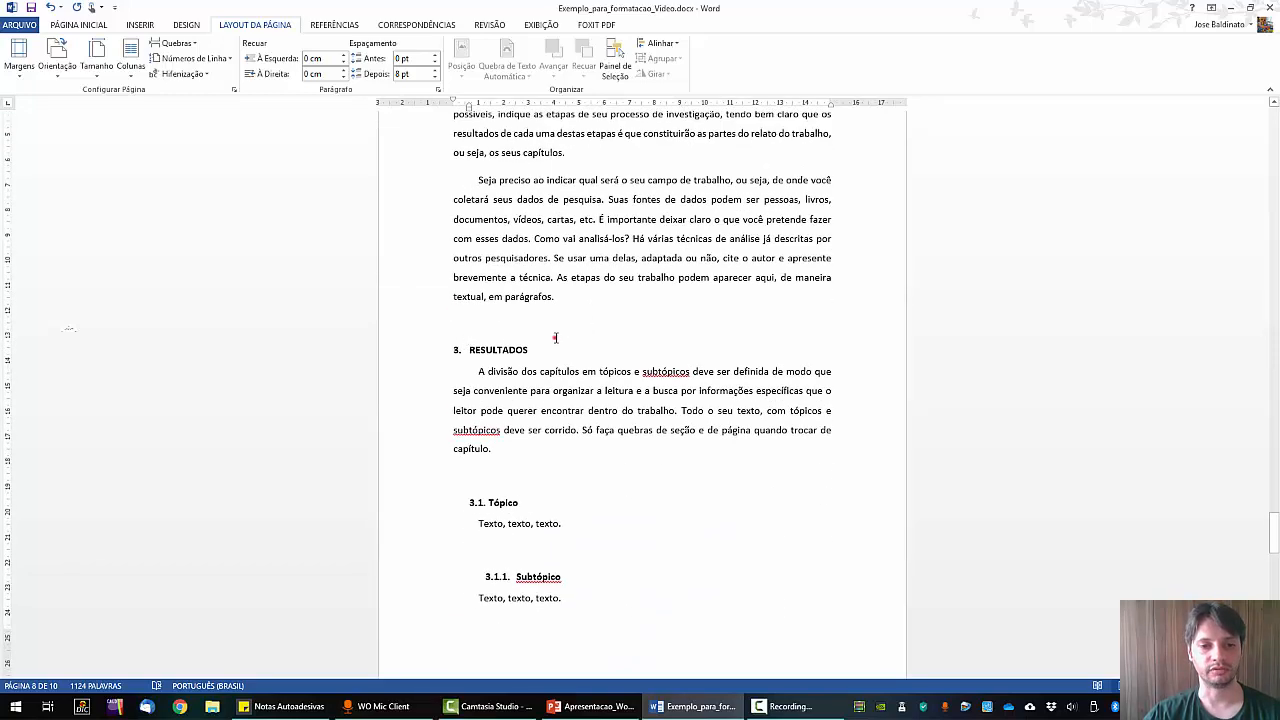
scroll(555, 338, "down", 3)
left_click(499, 206)
left_click(175, 43)
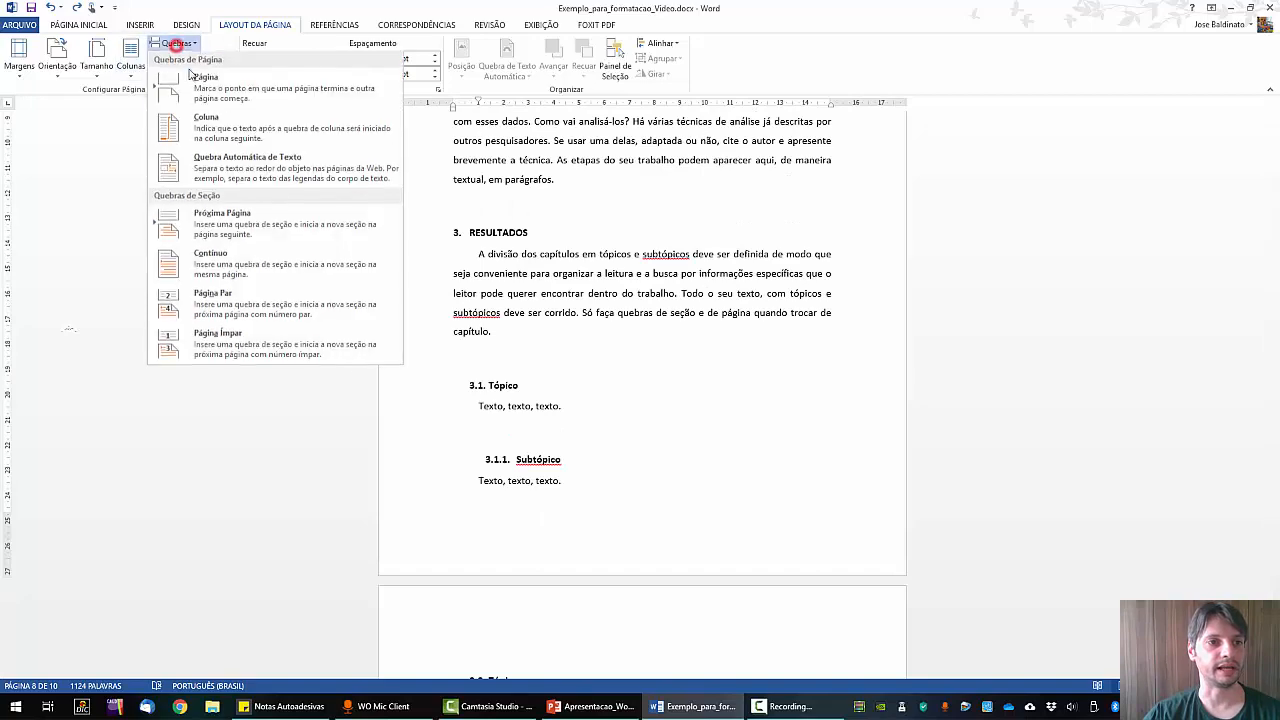
left_click(206, 91)
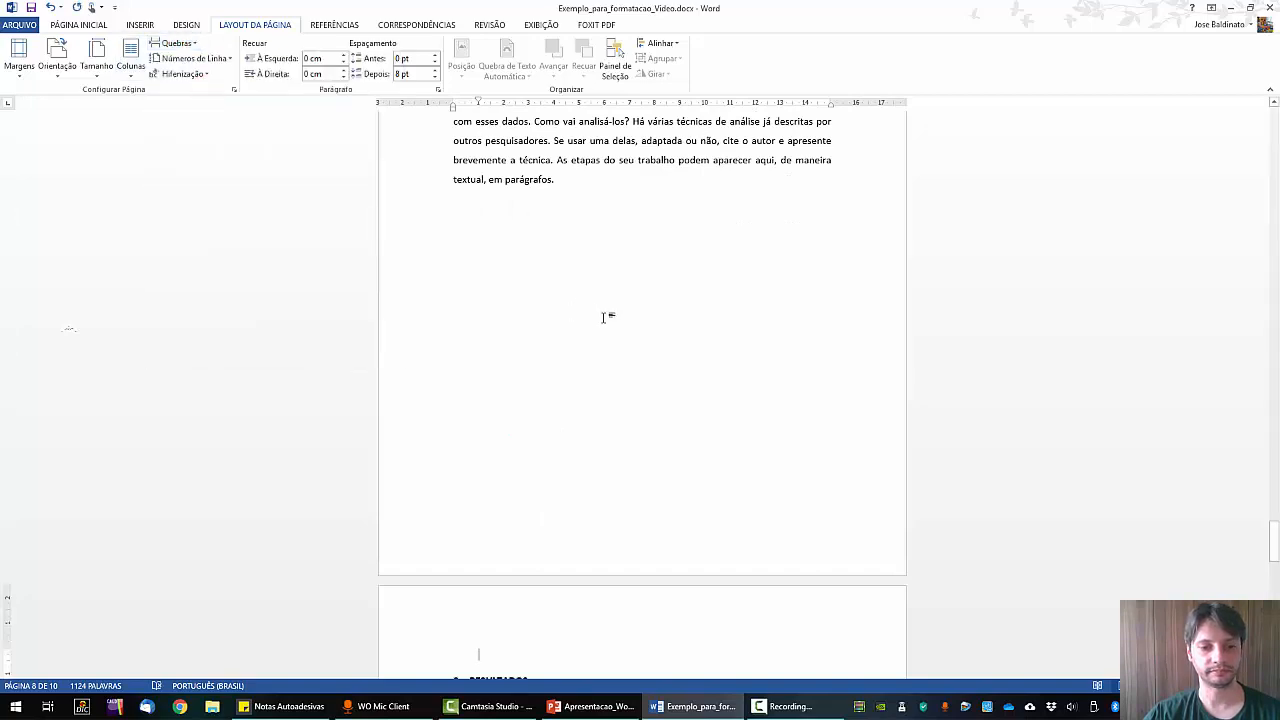
scroll(606, 314, "down", 2)
scroll(657, 412, "down", 10)
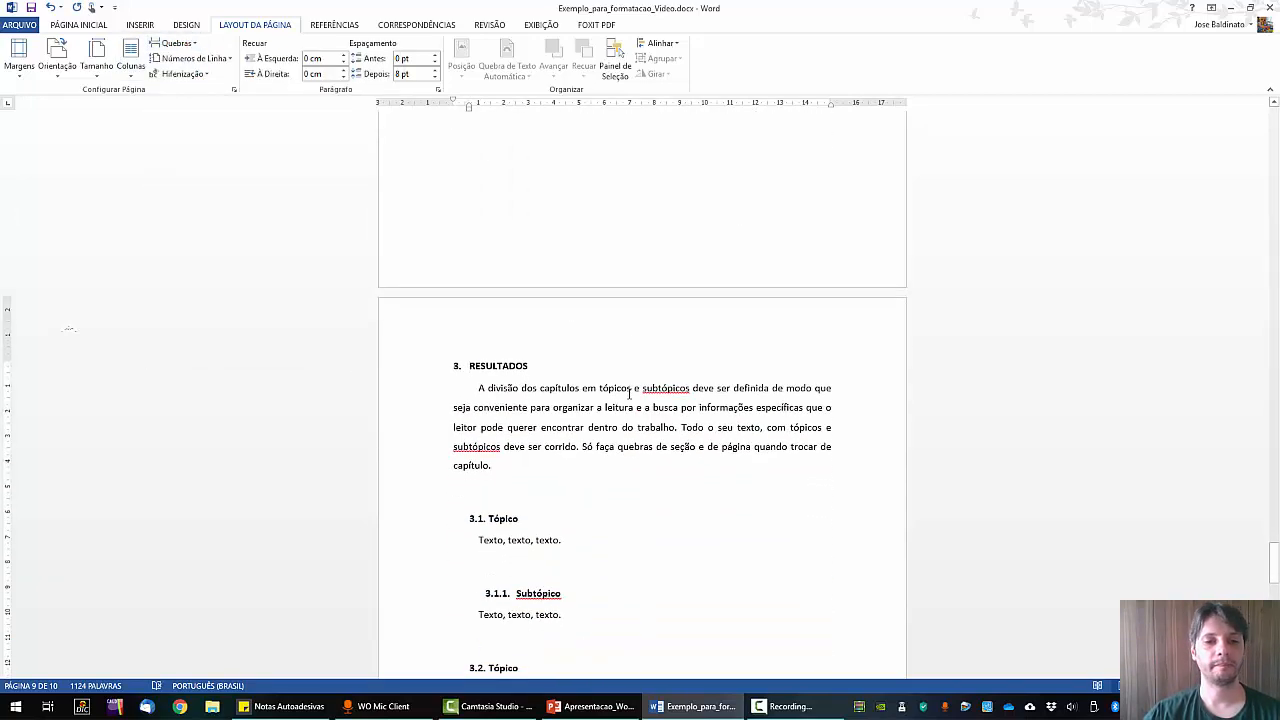
scroll(629, 392, "down", 5)
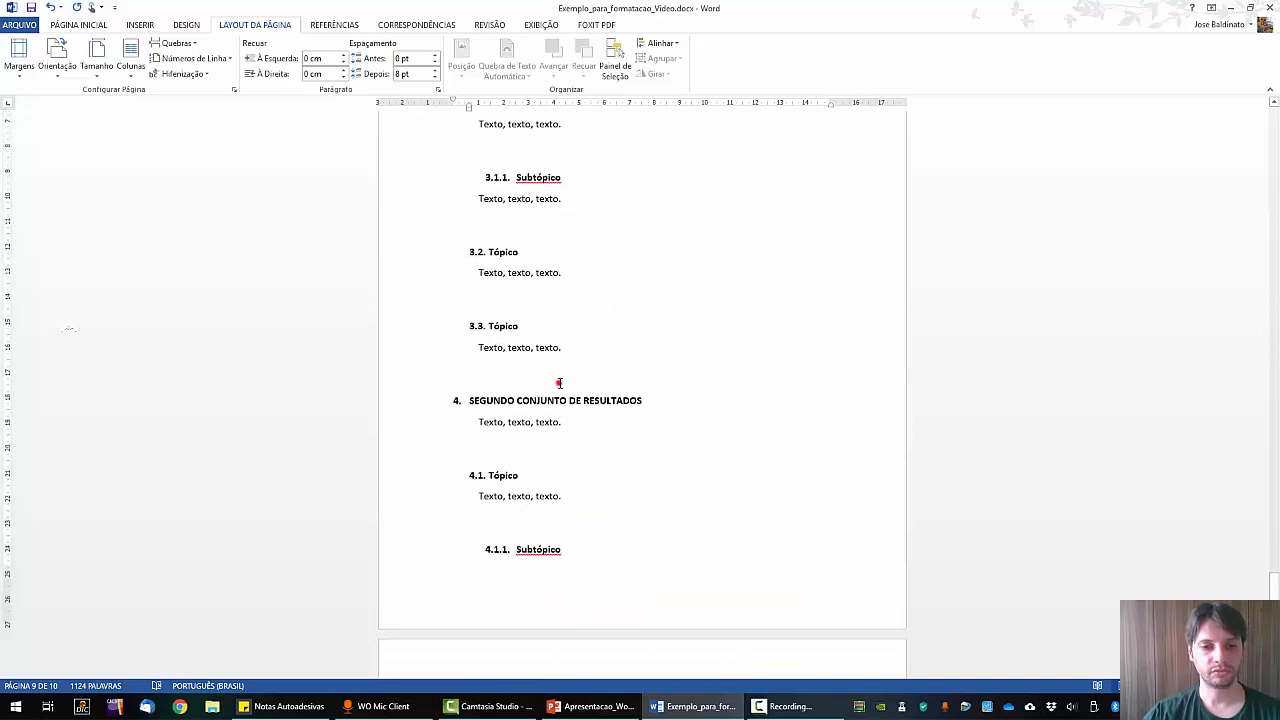
left_click(559, 383)
left_click(176, 43)
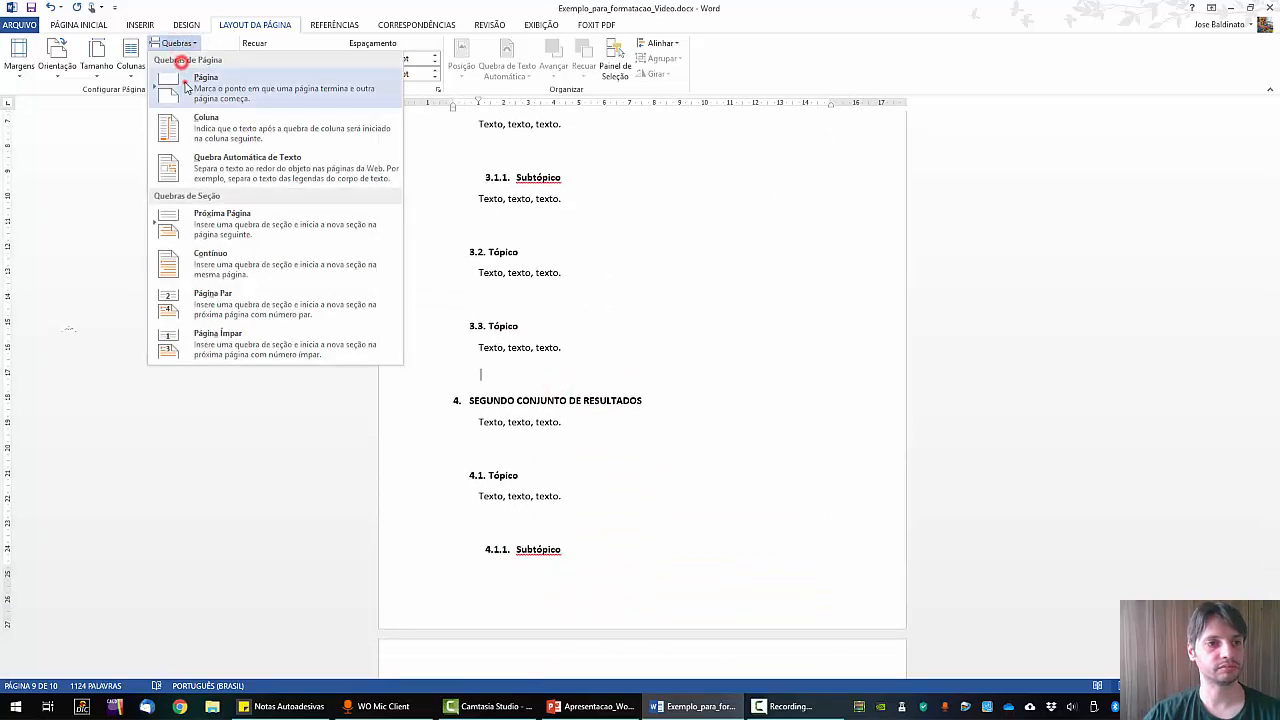
left_click(186, 88)
Add page breaks before CONSIDERAÇÕES FINAIS and REFERÊNCIAS BIBLIOGRÁFICAS, then return up to the SUMÁRIO.
scroll(643, 360, "down", 6)
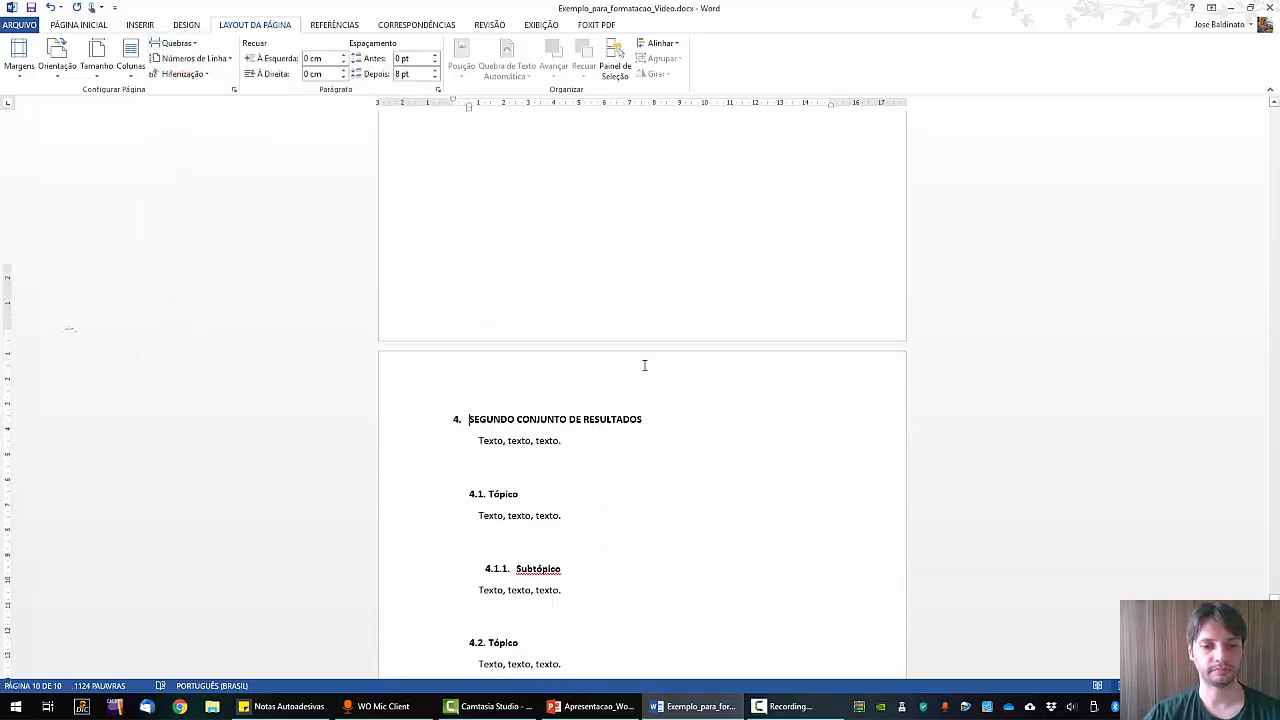
scroll(644, 365, "down", 10)
left_click(490, 327)
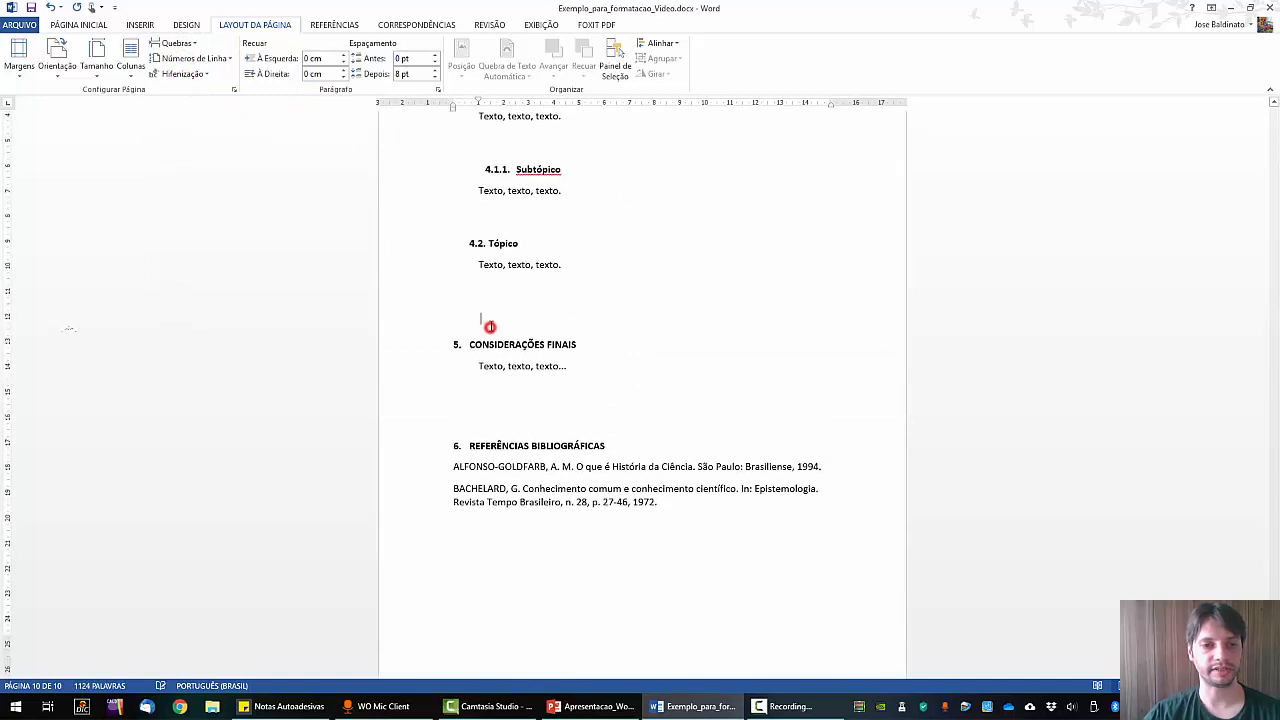
left_click(176, 43)
left_click(186, 87)
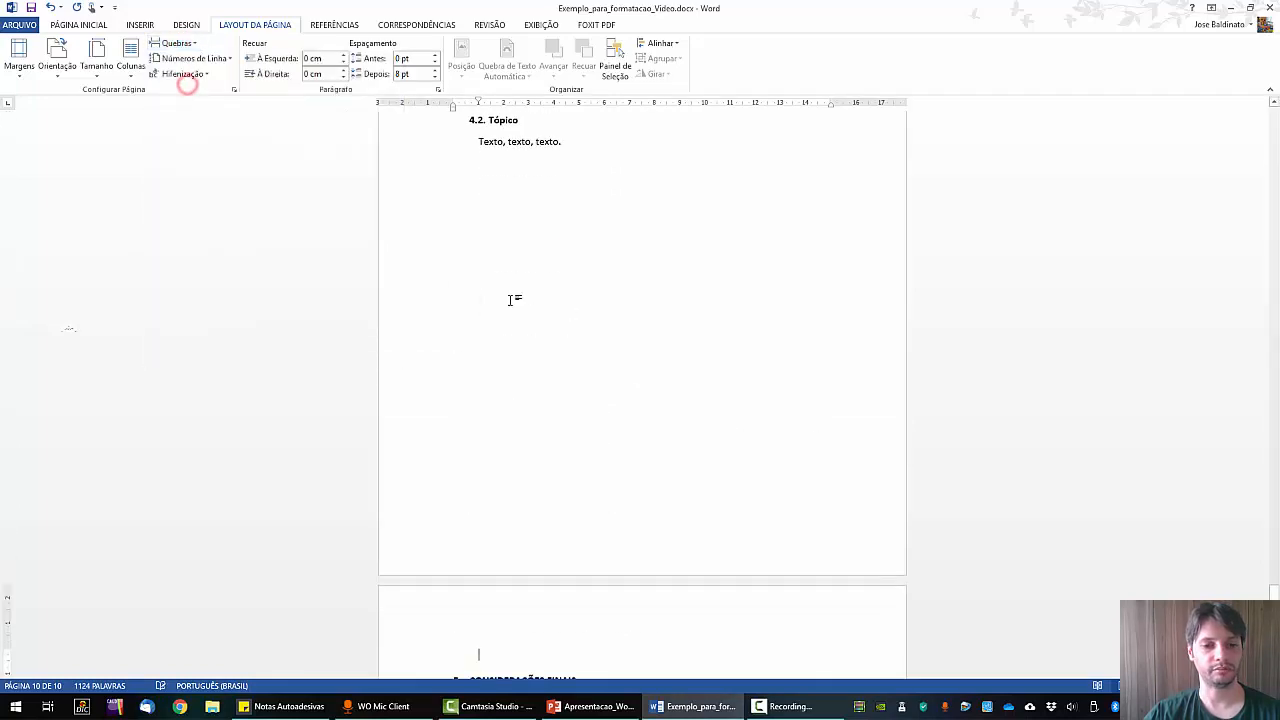
scroll(592, 338, "down", 15)
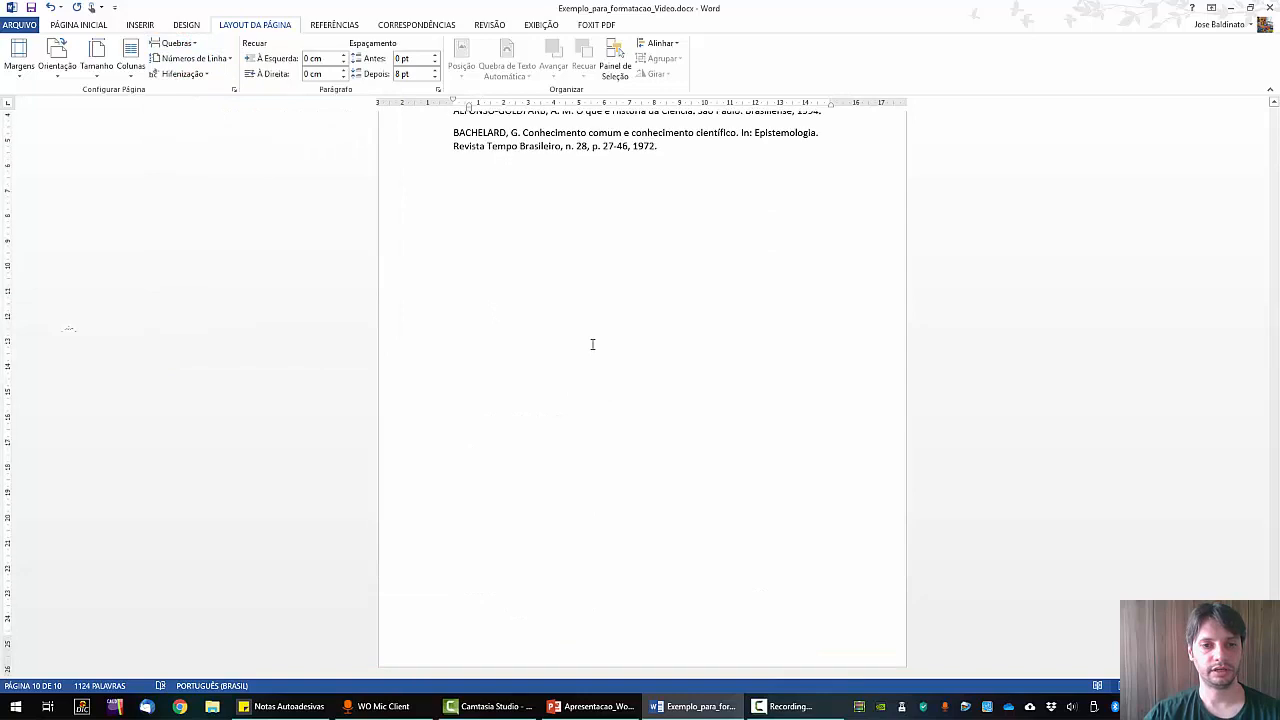
scroll(592, 344, "up", 5)
left_click(502, 262)
left_click(176, 43)
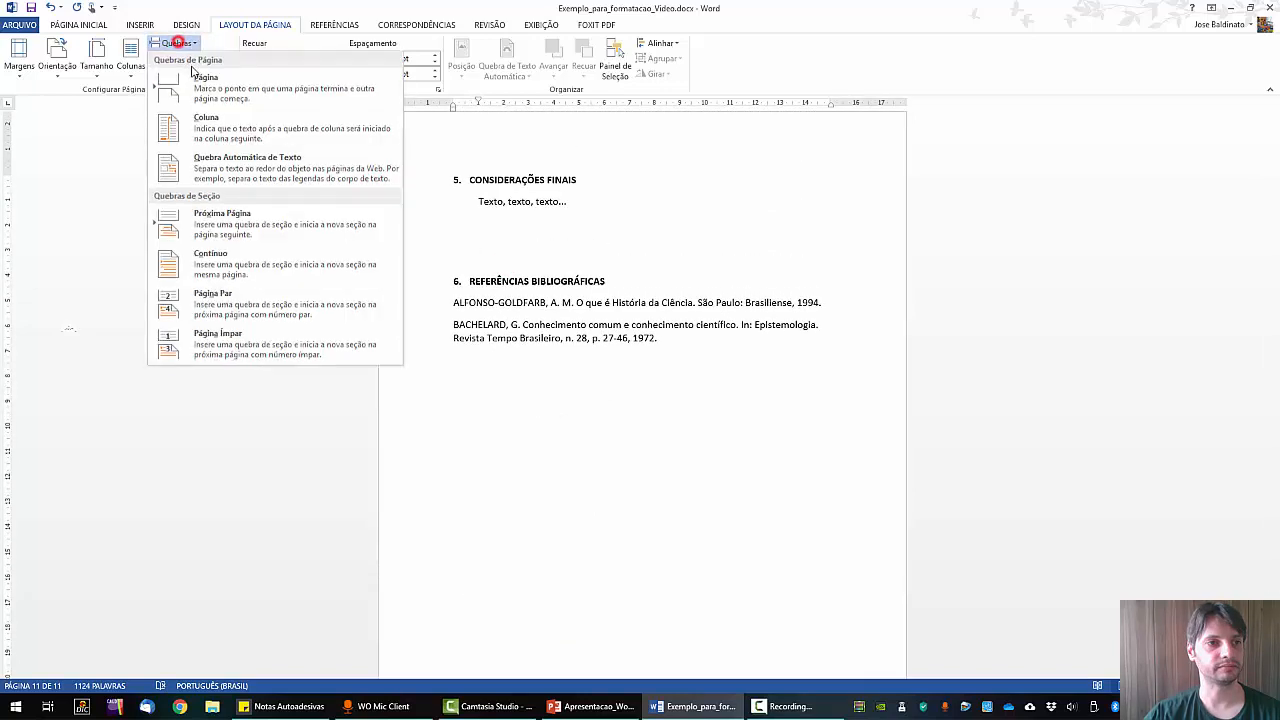
left_click(195, 80)
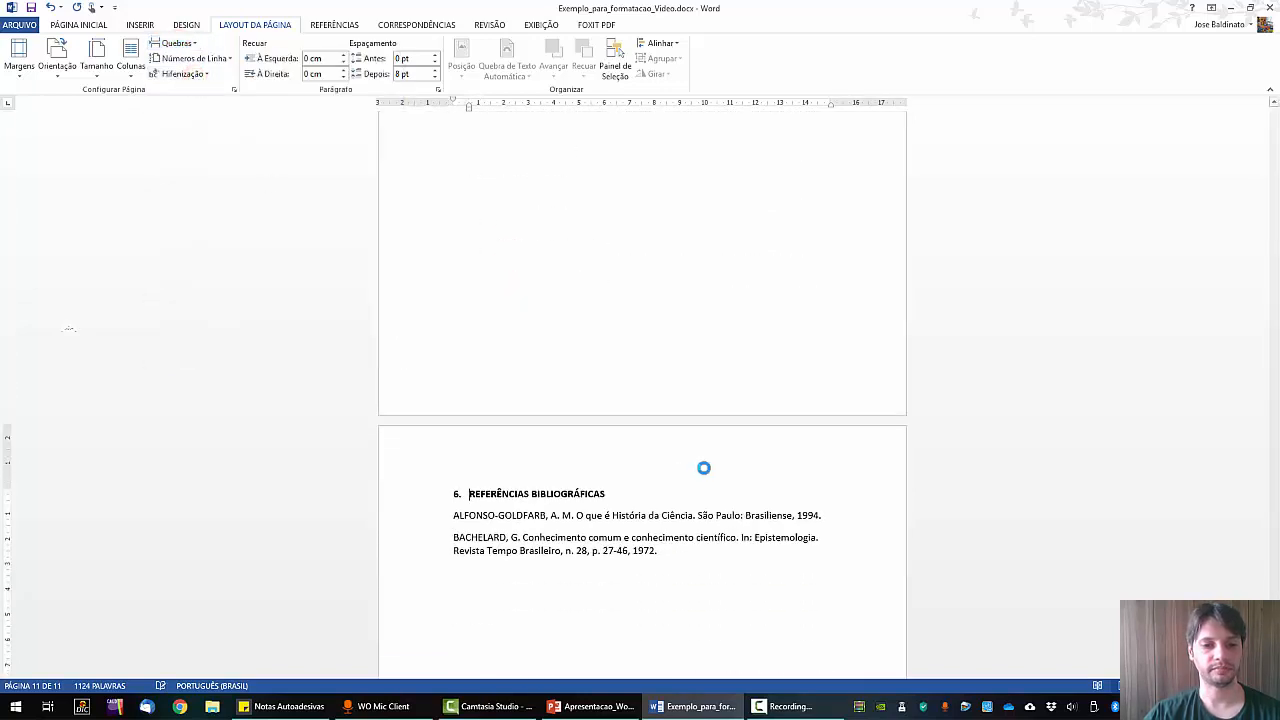
scroll(865, 436, "up", 20)
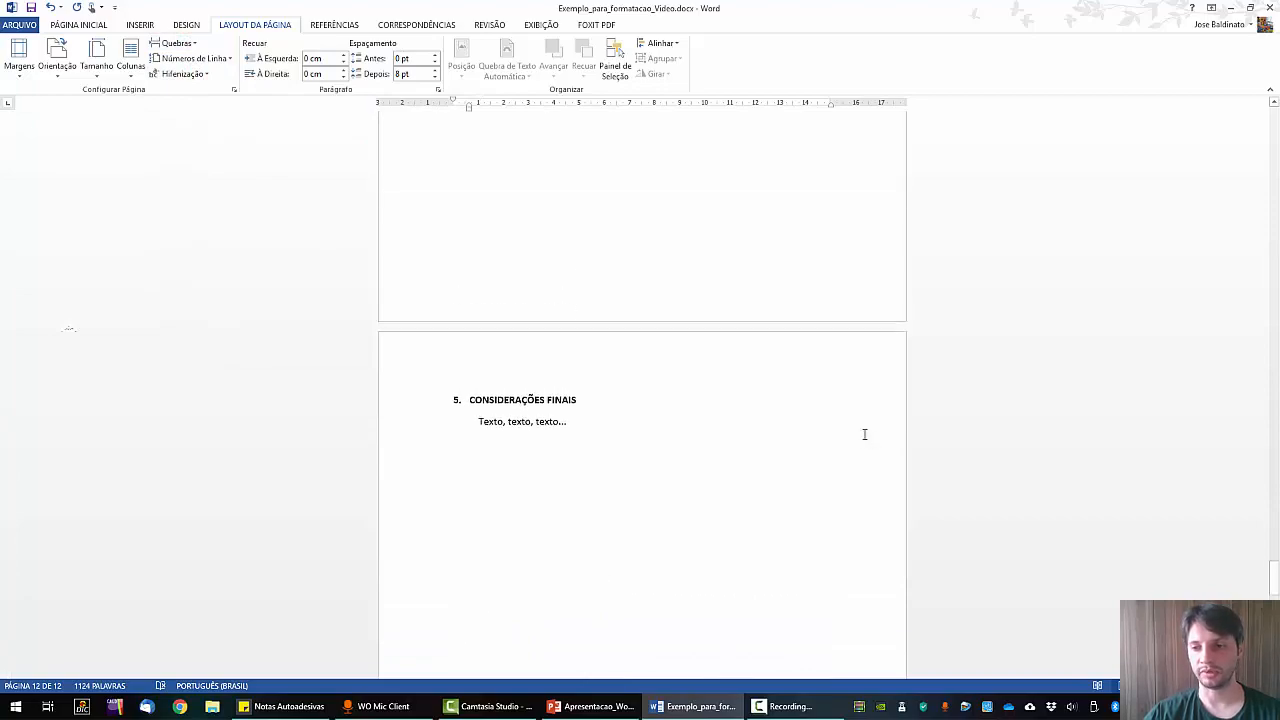
left_click_drag(1275, 541, 1266, 248)
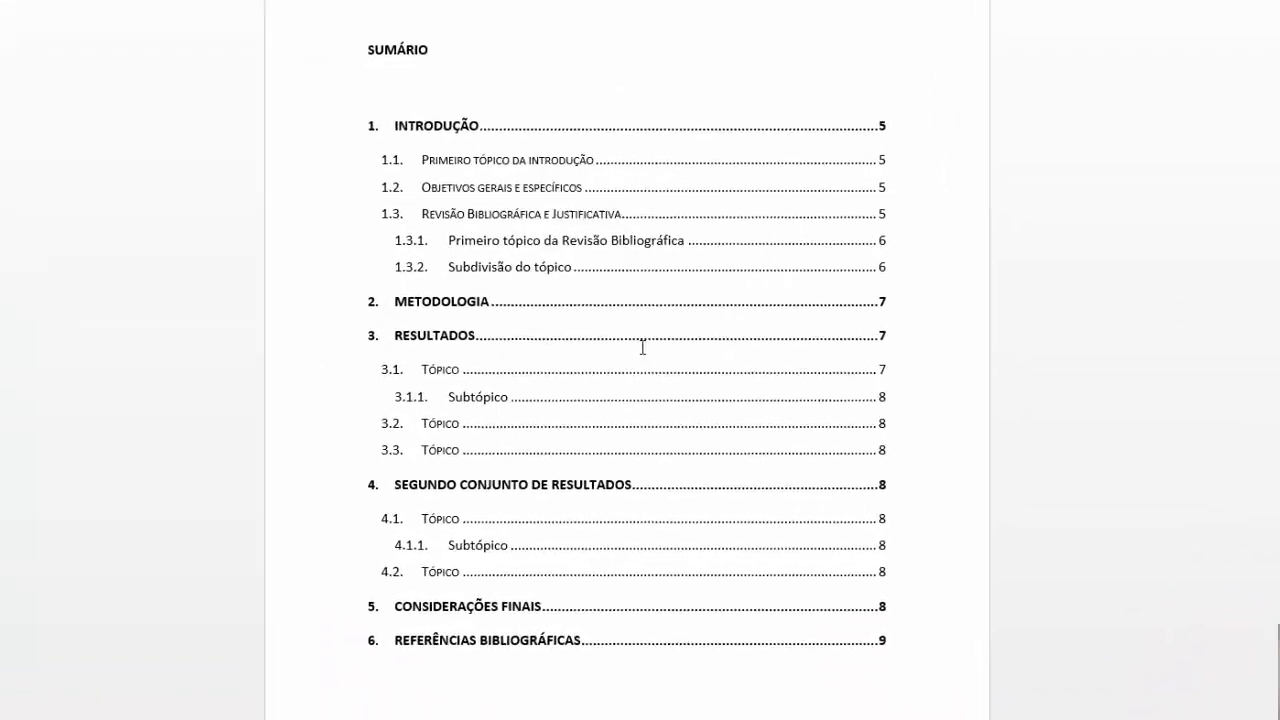
Update only the SUMÁRIO page numbers, so METODOLOGIA reads 8 and REFERÊNCIAS BIBLIOGRÁFICAS 12.
left_click(641, 295)
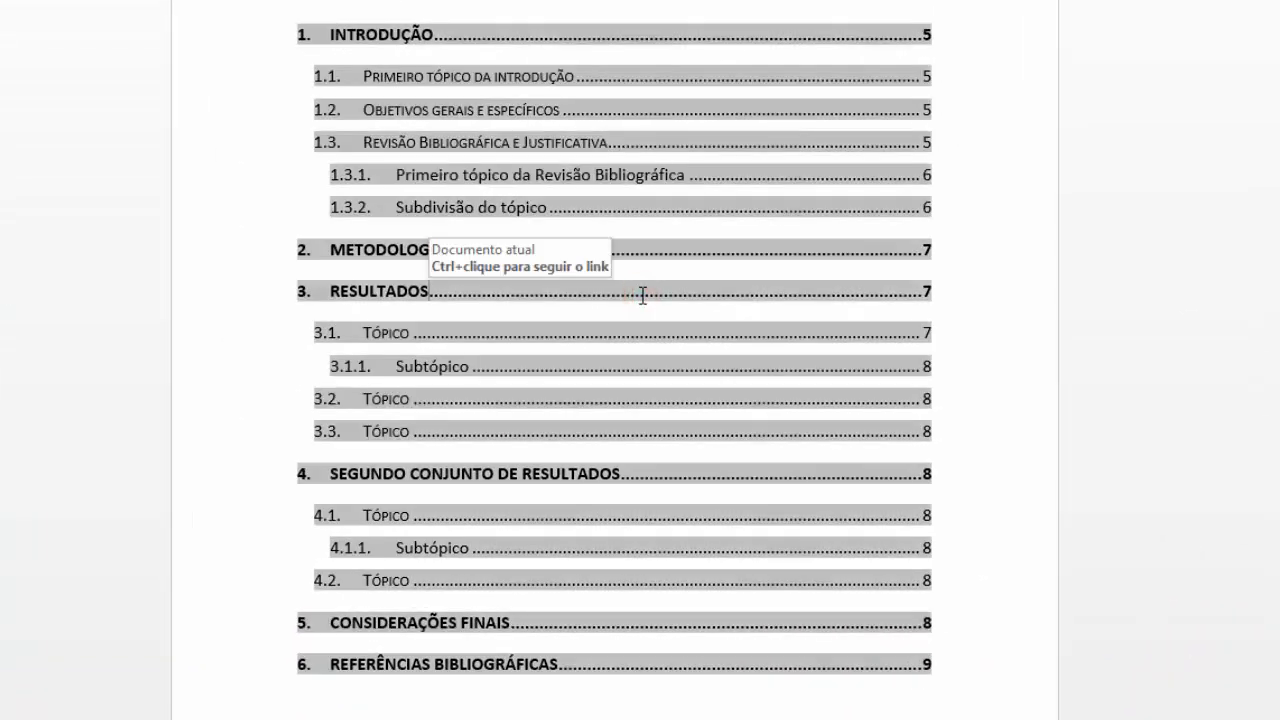
right_click(671, 292)
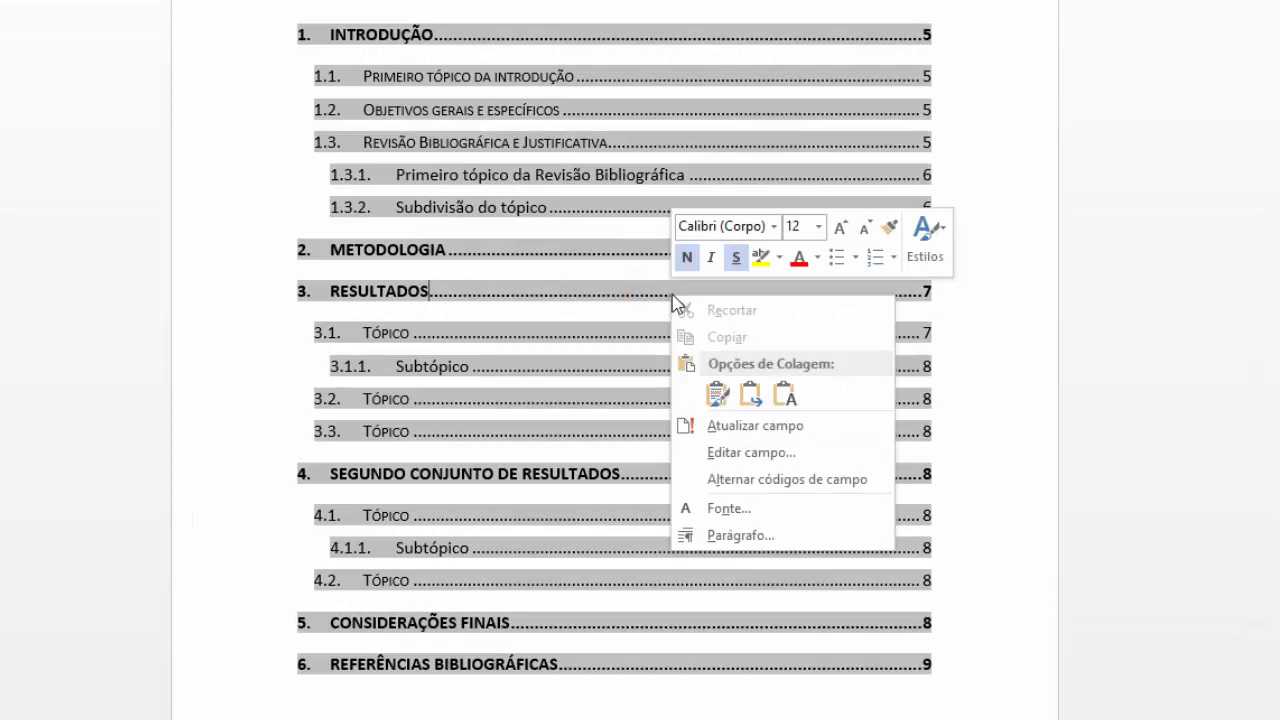
left_click(766, 432)
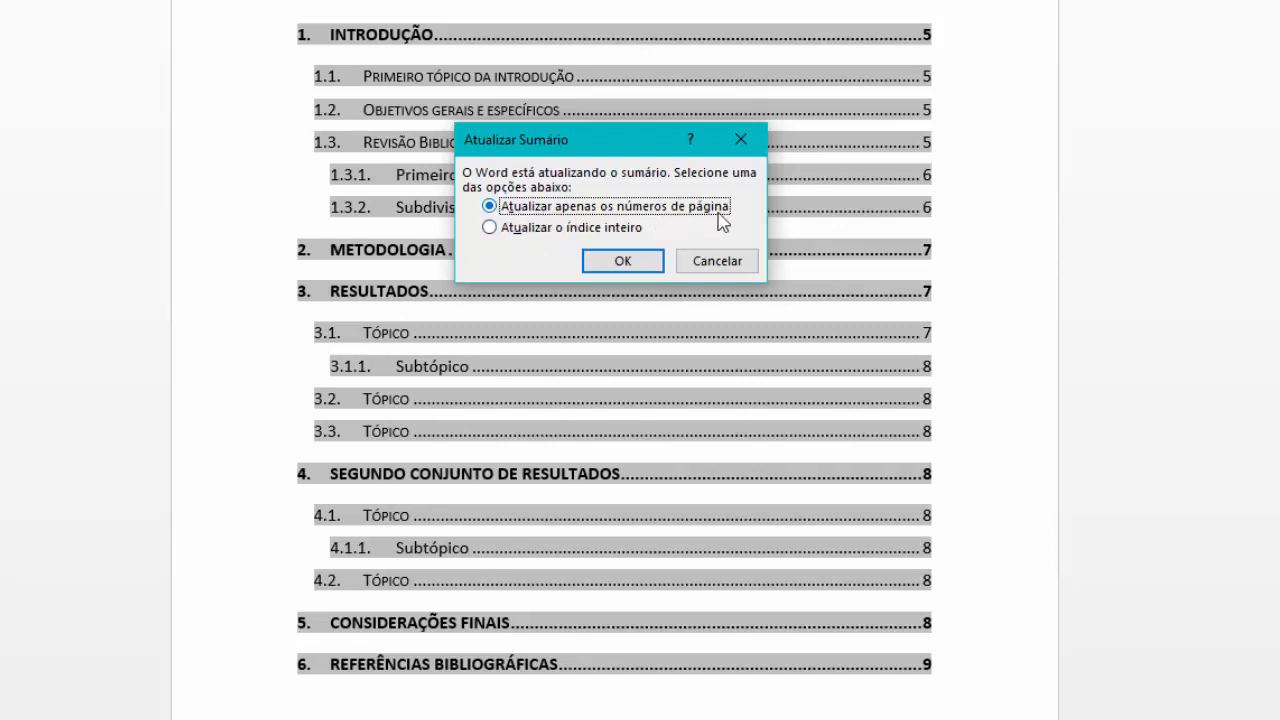
left_click(622, 261)
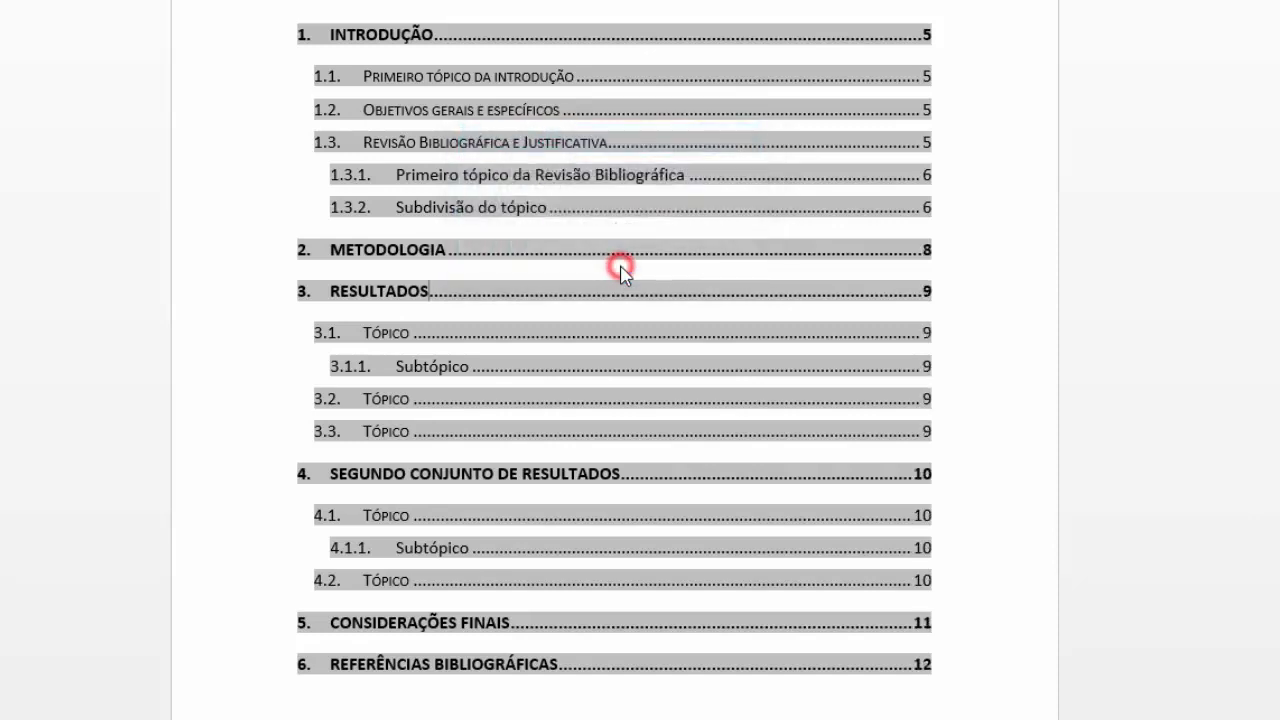
left_click(973, 273)
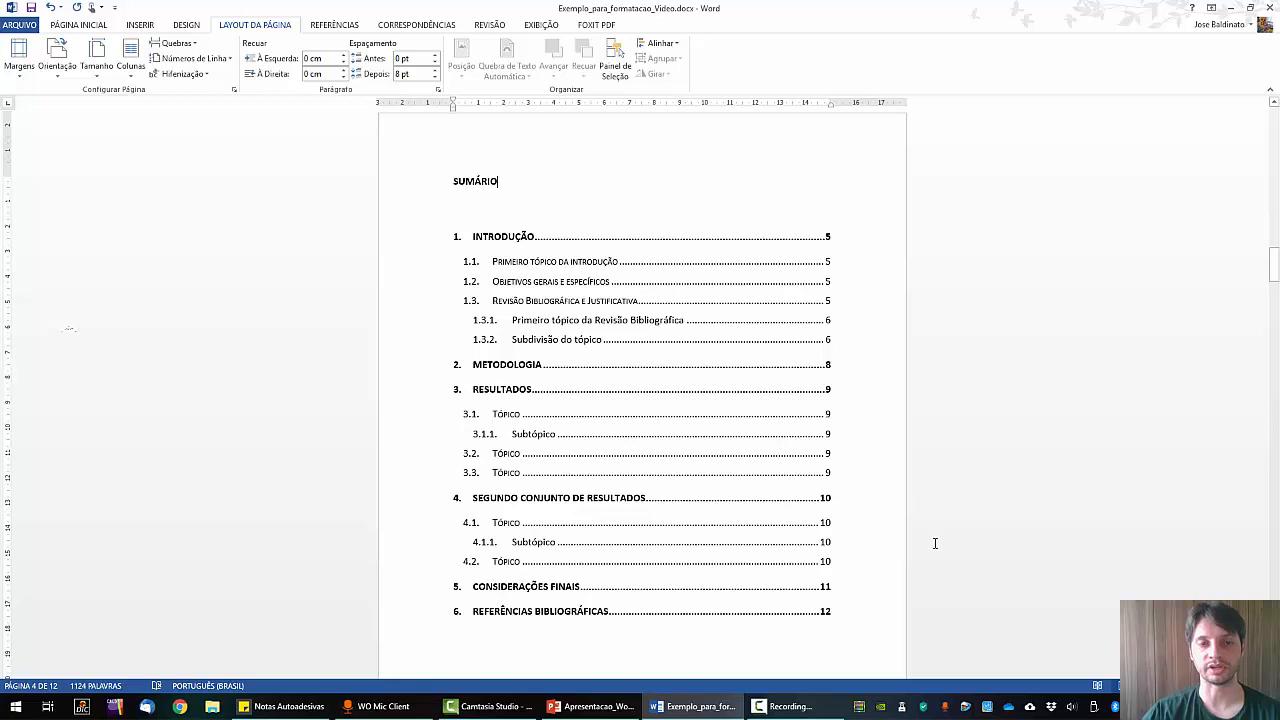
left_click(66, 25)
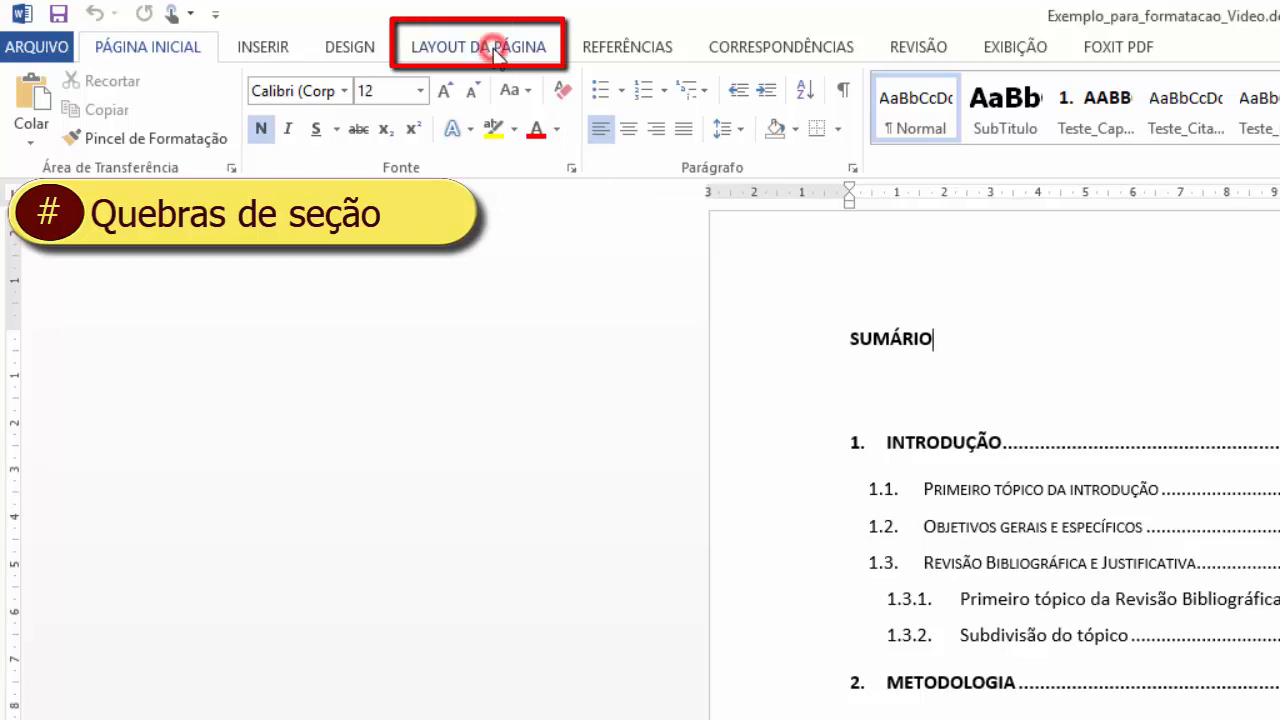
Show the Quebras list of page and section breaks from Layout da Página.
left_click(497, 50)
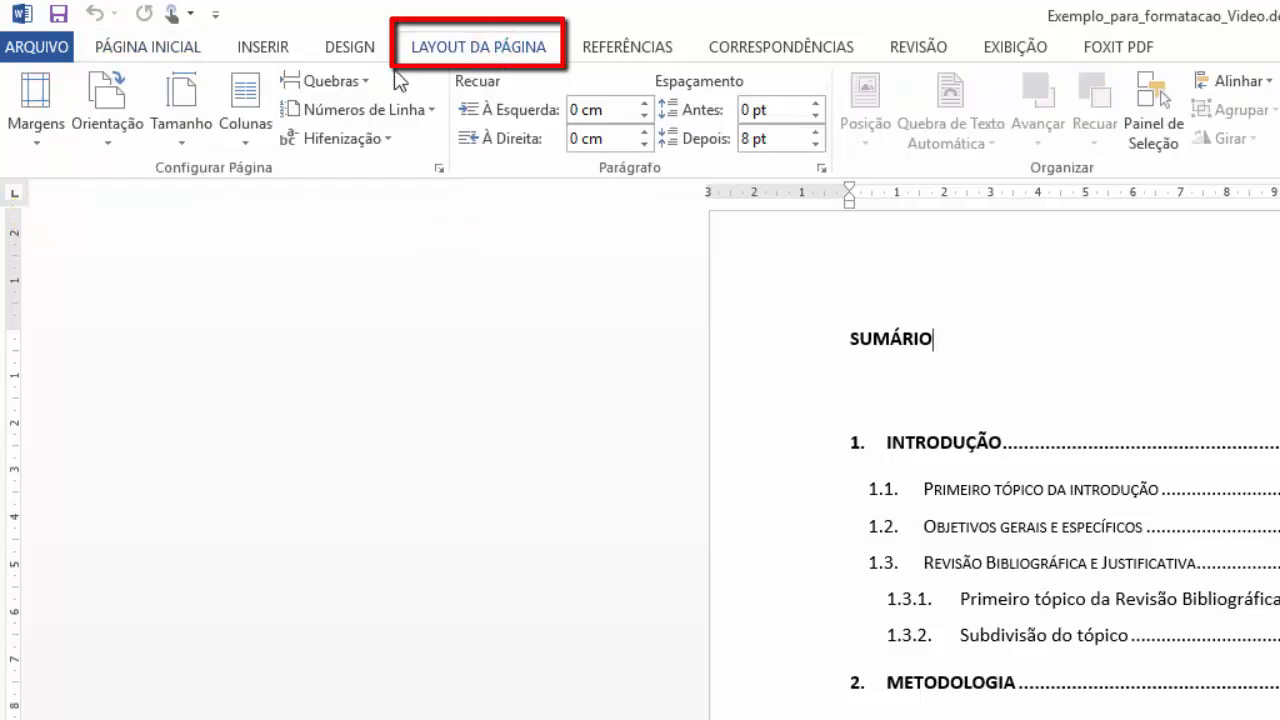
left_click(347, 86)
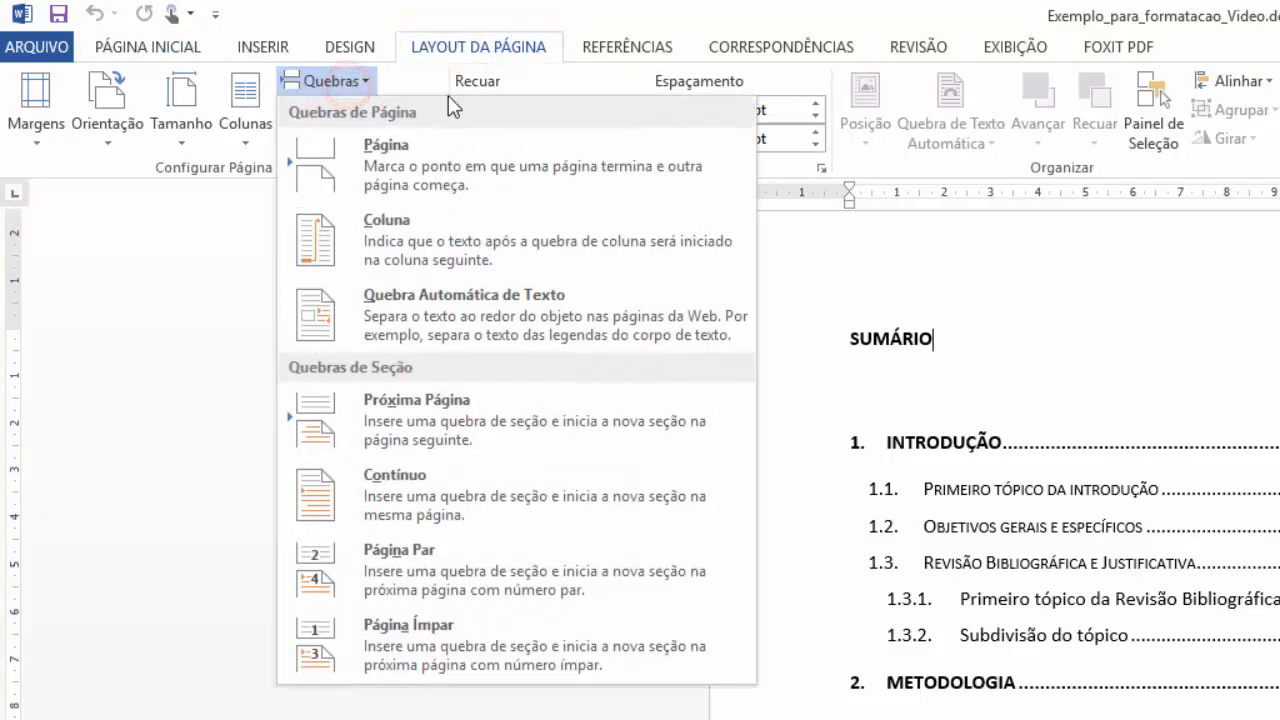
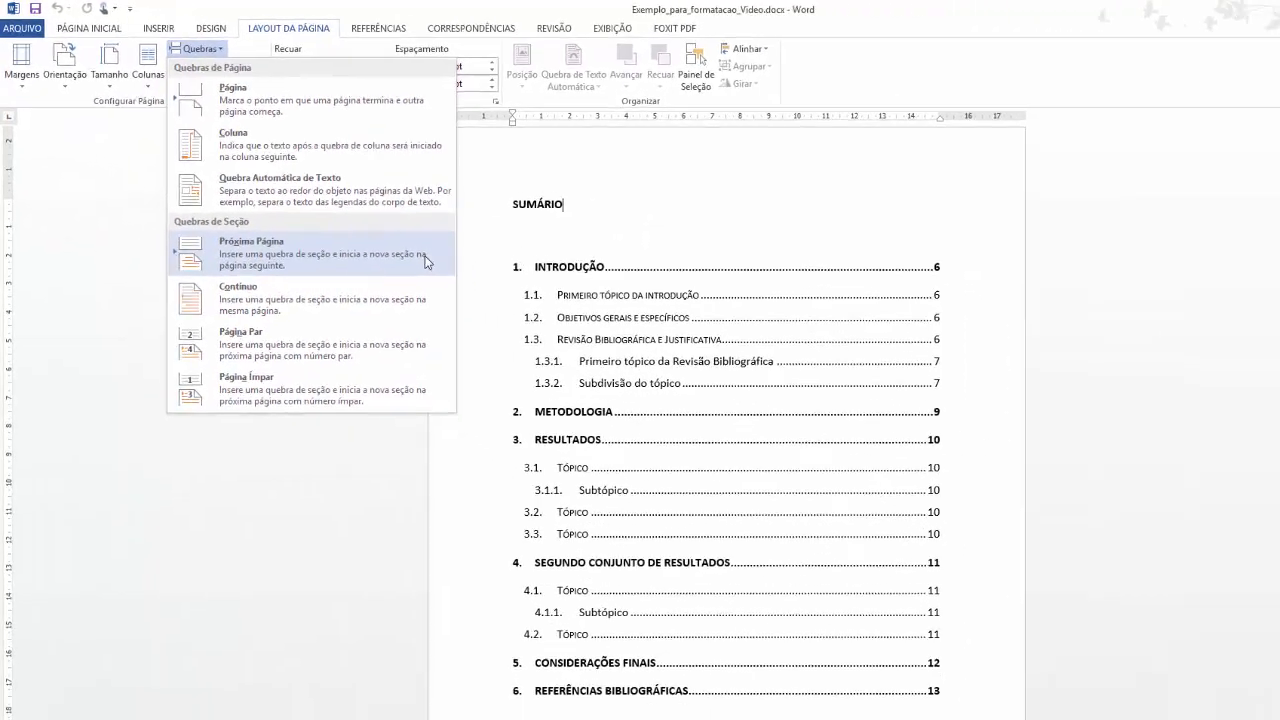
Dismiss the Quebras menu unused and open header editing on the Introdução page.
left_click(629, 206)
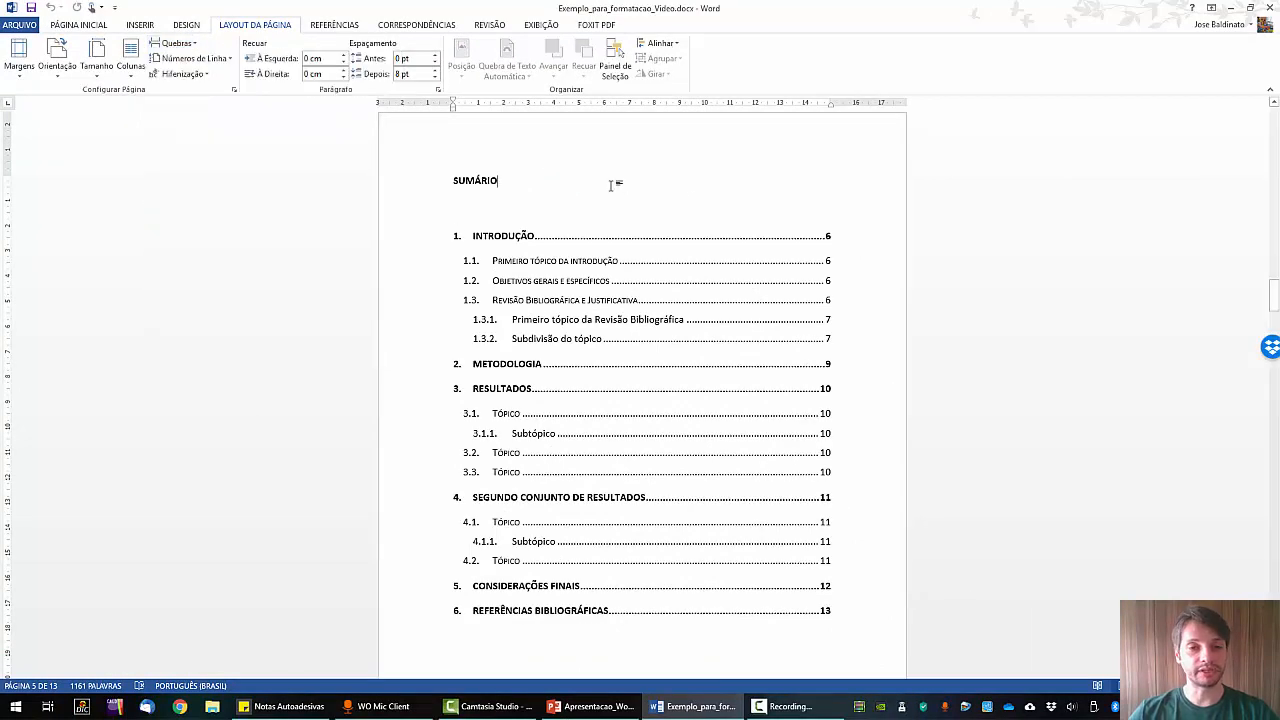
scroll(629, 182, "down", 8)
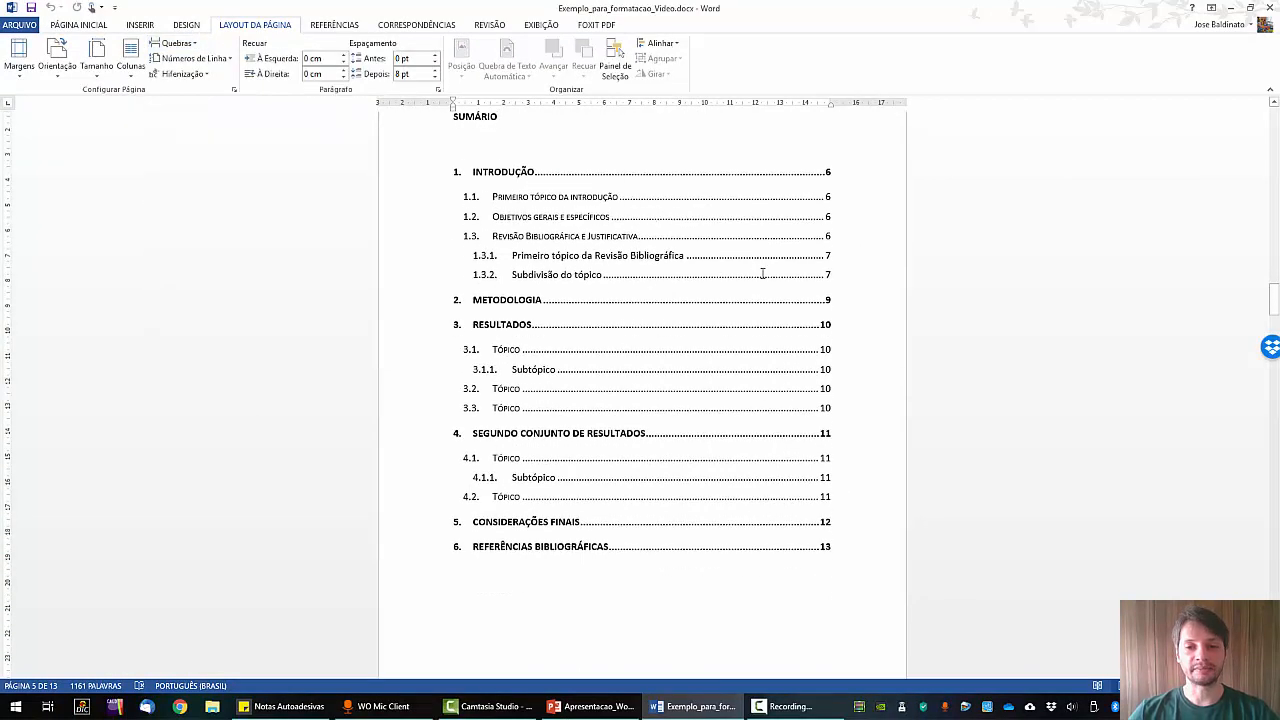
scroll(800, 330, "down", 2)
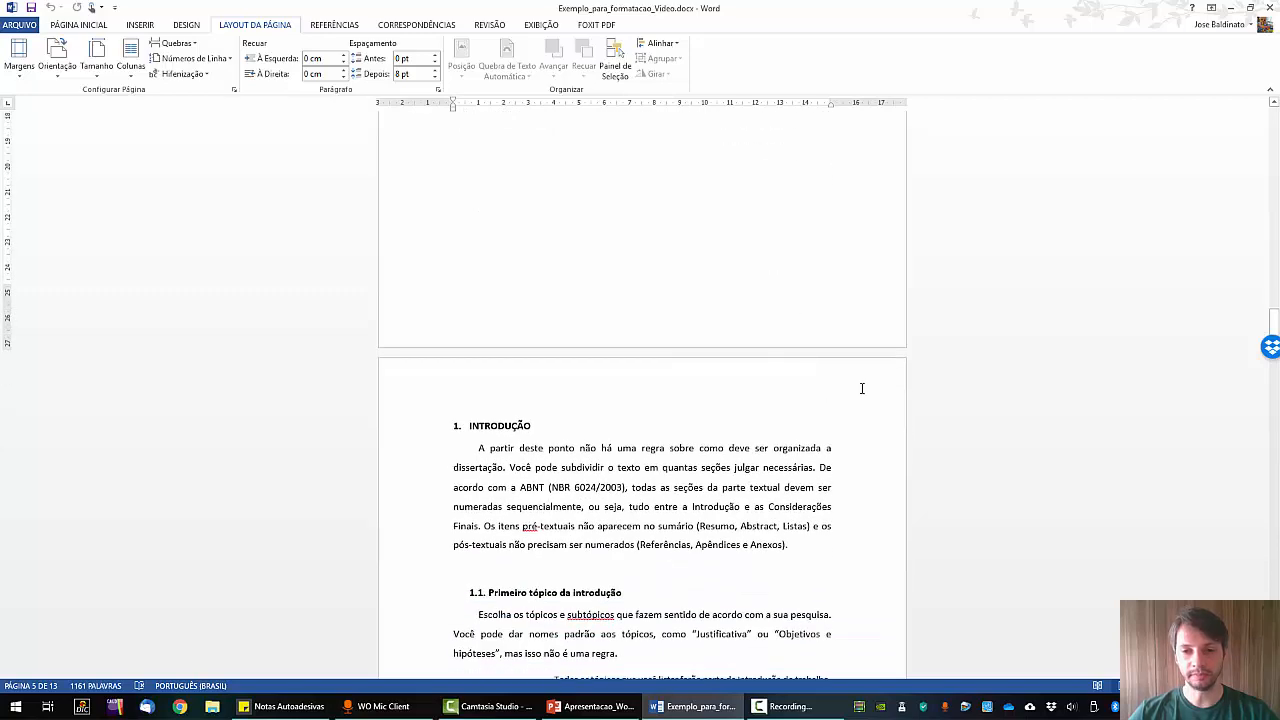
scroll(821, 382, "up", 10)
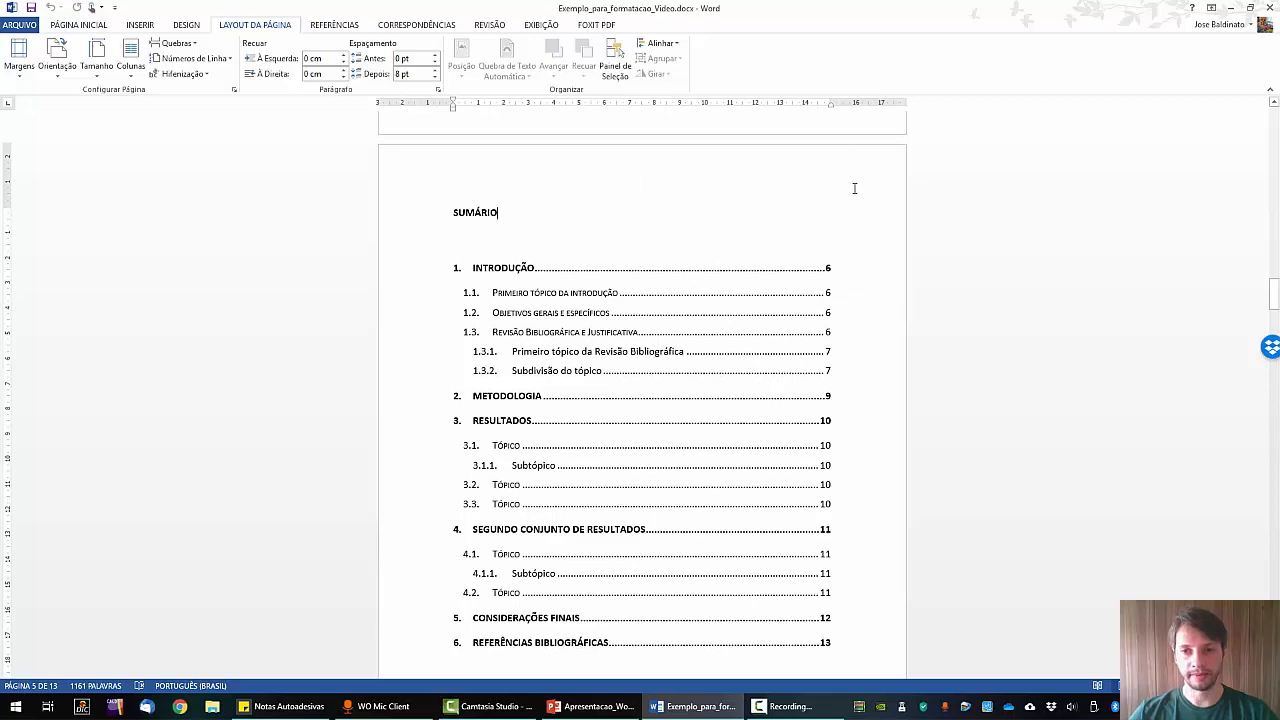
scroll(857, 372, "down", 8)
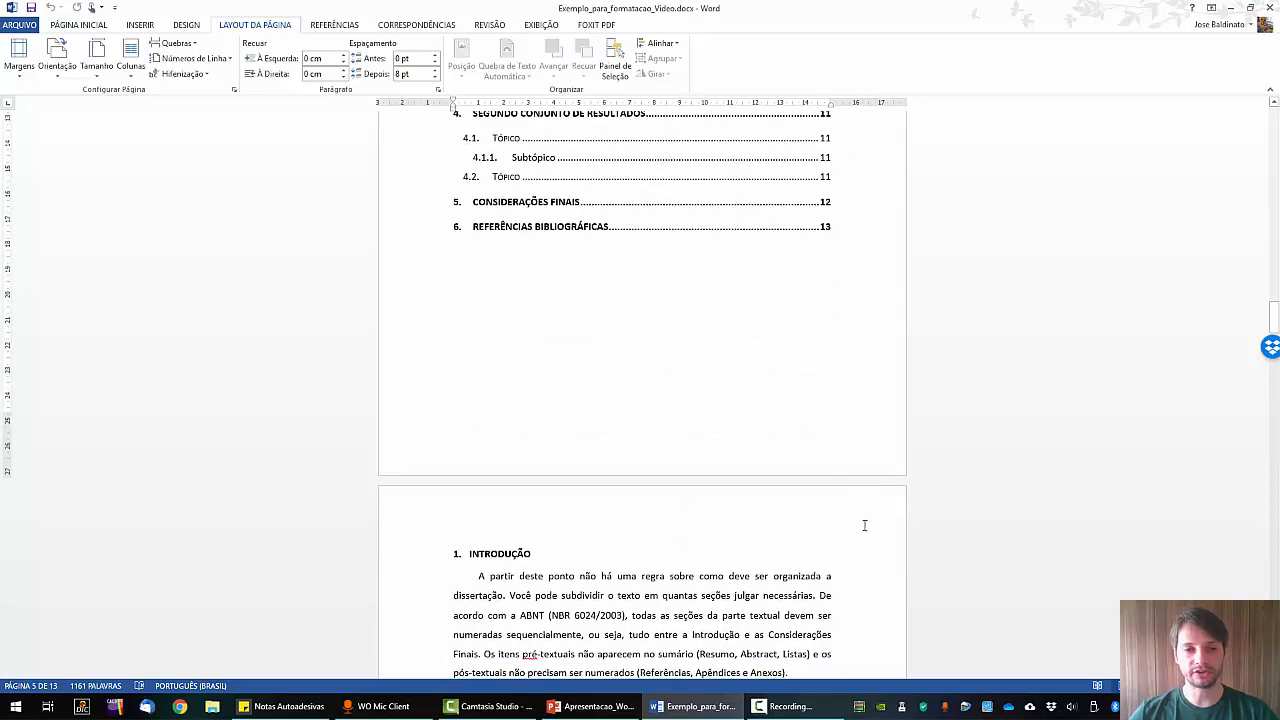
scroll(804, 458, "down", 2)
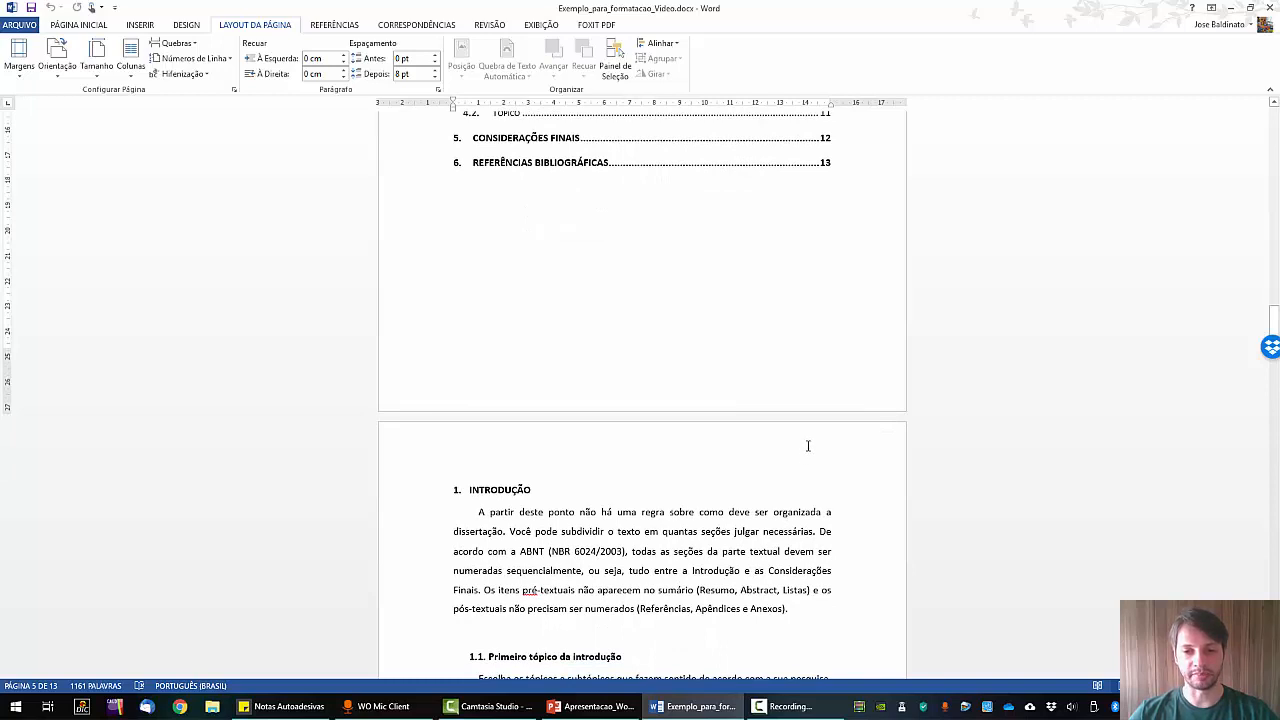
double_click(807, 446)
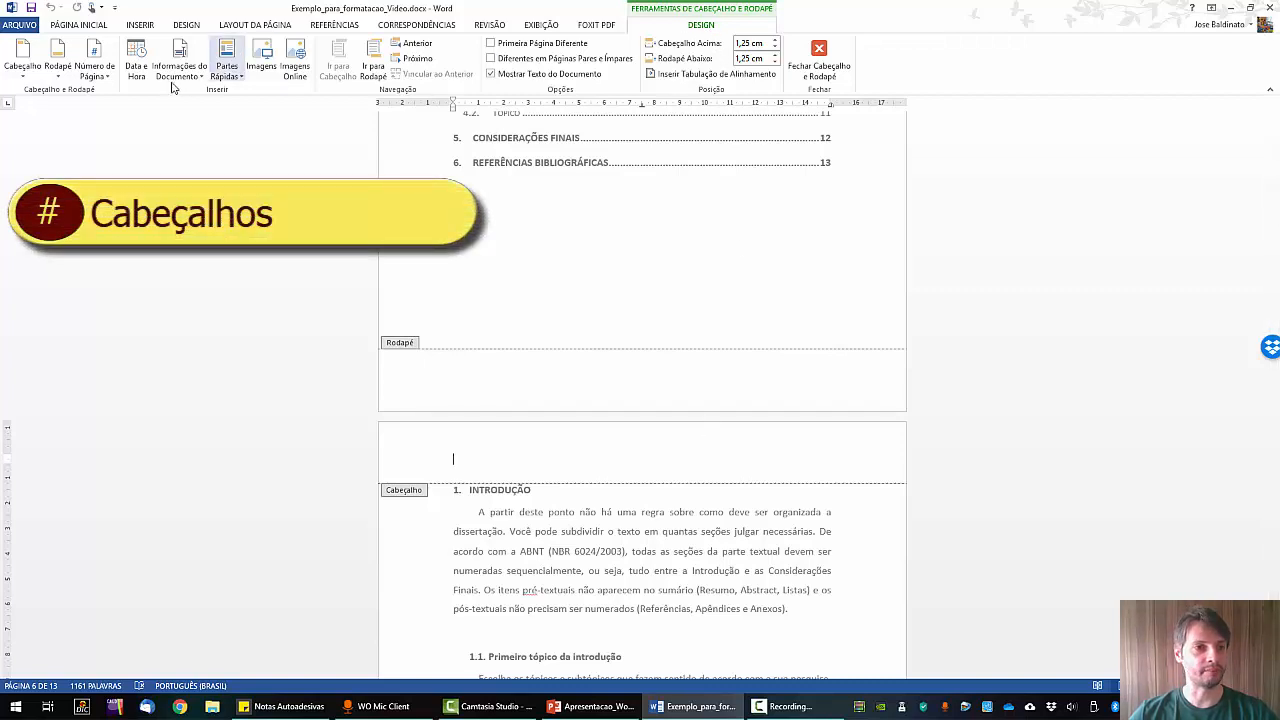
Insert a top-of-page Número sem Formatação 3 page number, showing 6 on Introdução.
left_click(104, 79)
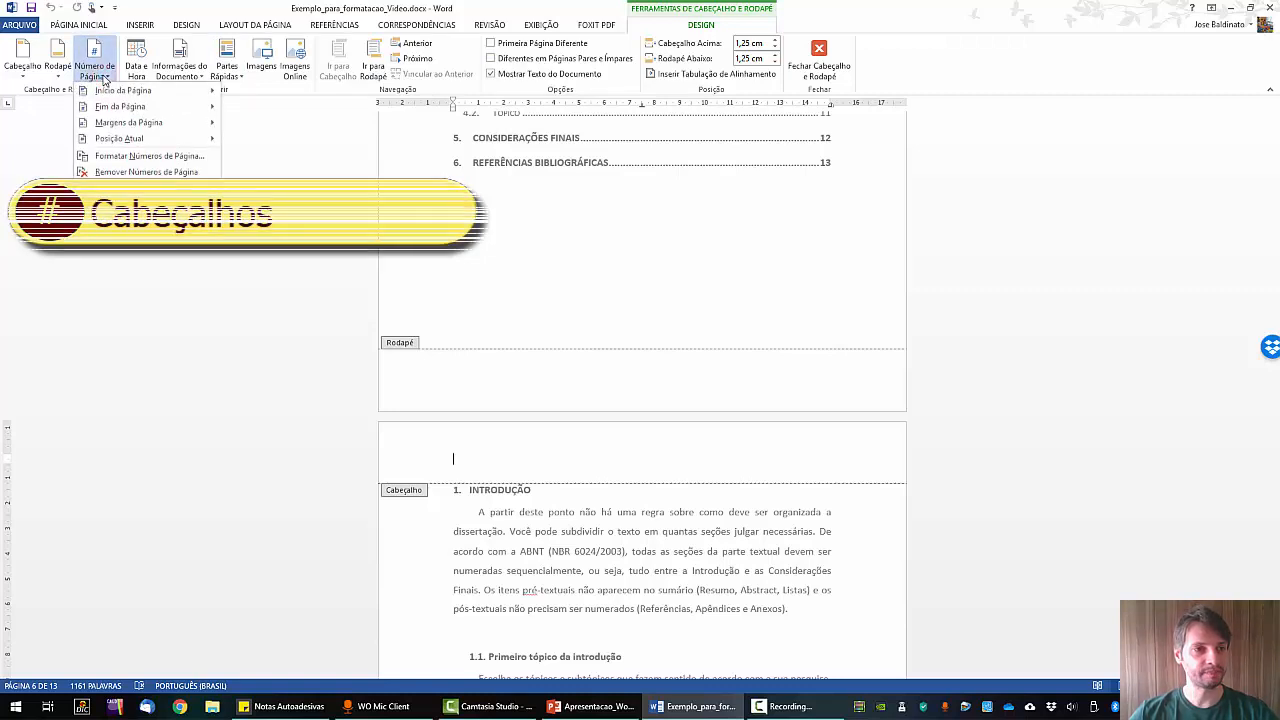
mouse_move(125, 90)
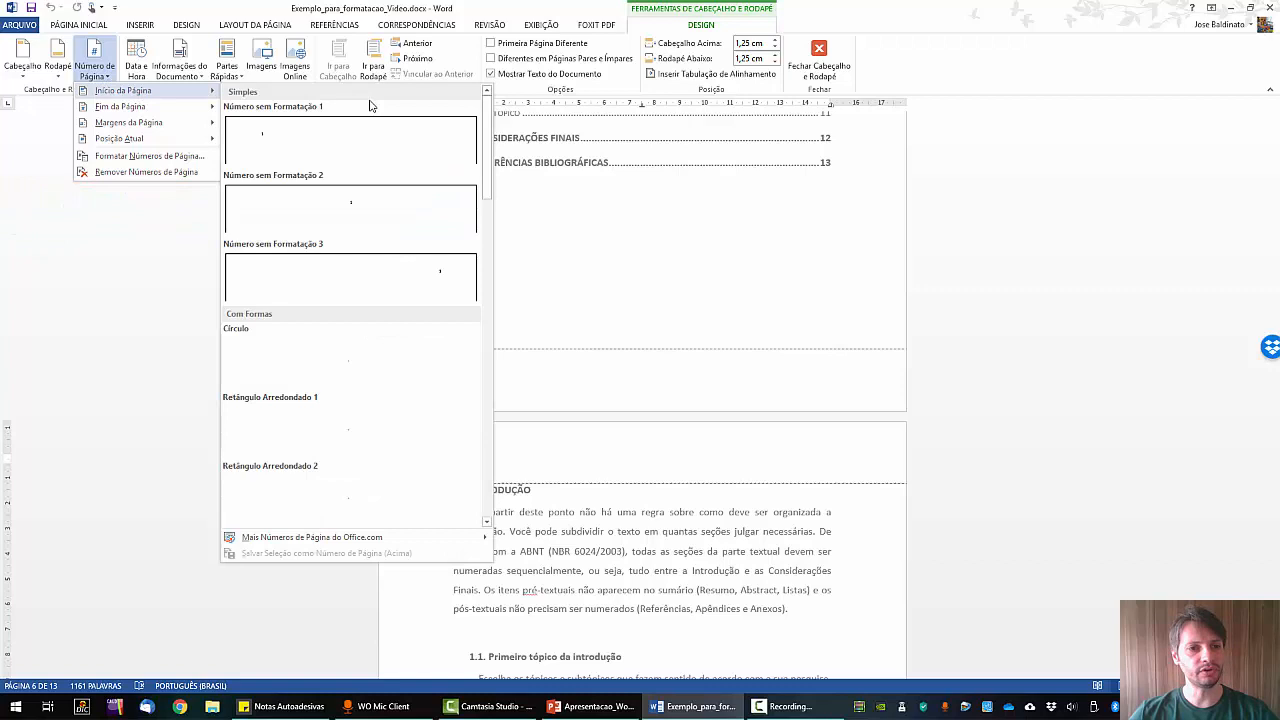
left_click(450, 288)
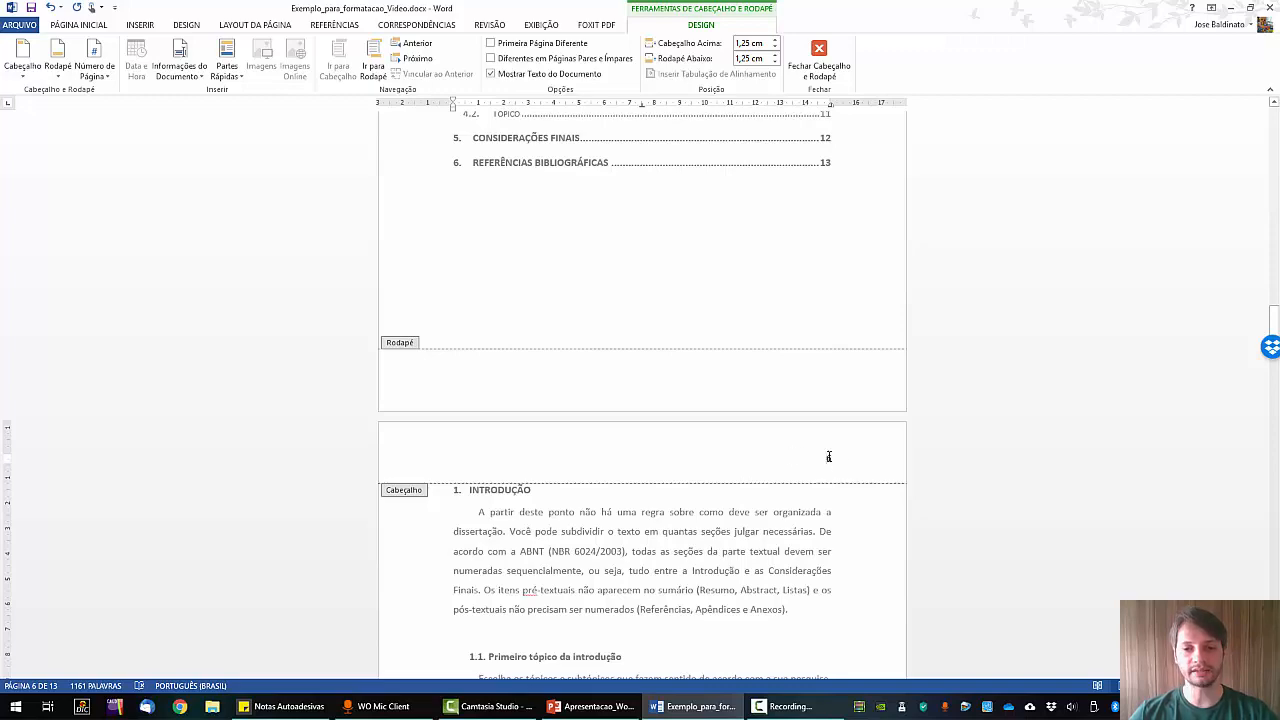
Check the header numbers, with Sumário now showing 5, and close header editing.
scroll(862, 460, "down", 15)
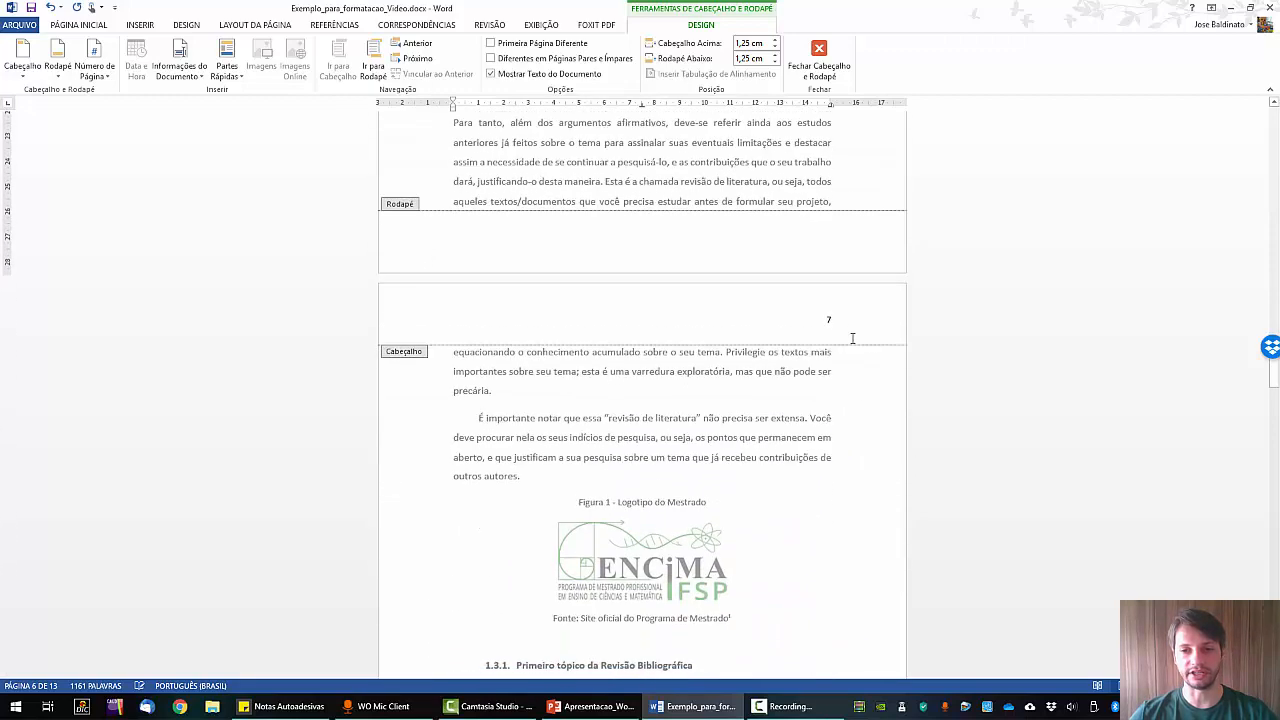
scroll(857, 408, "up", 15)
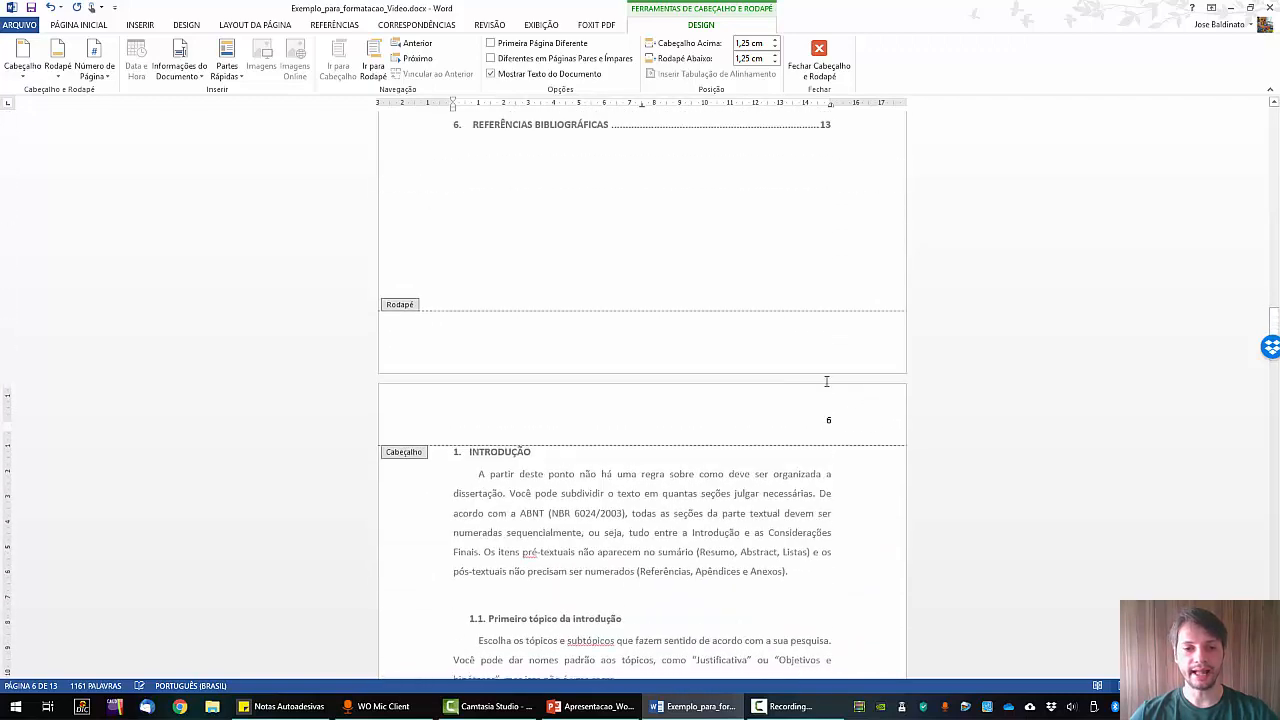
scroll(851, 414, "up", 12)
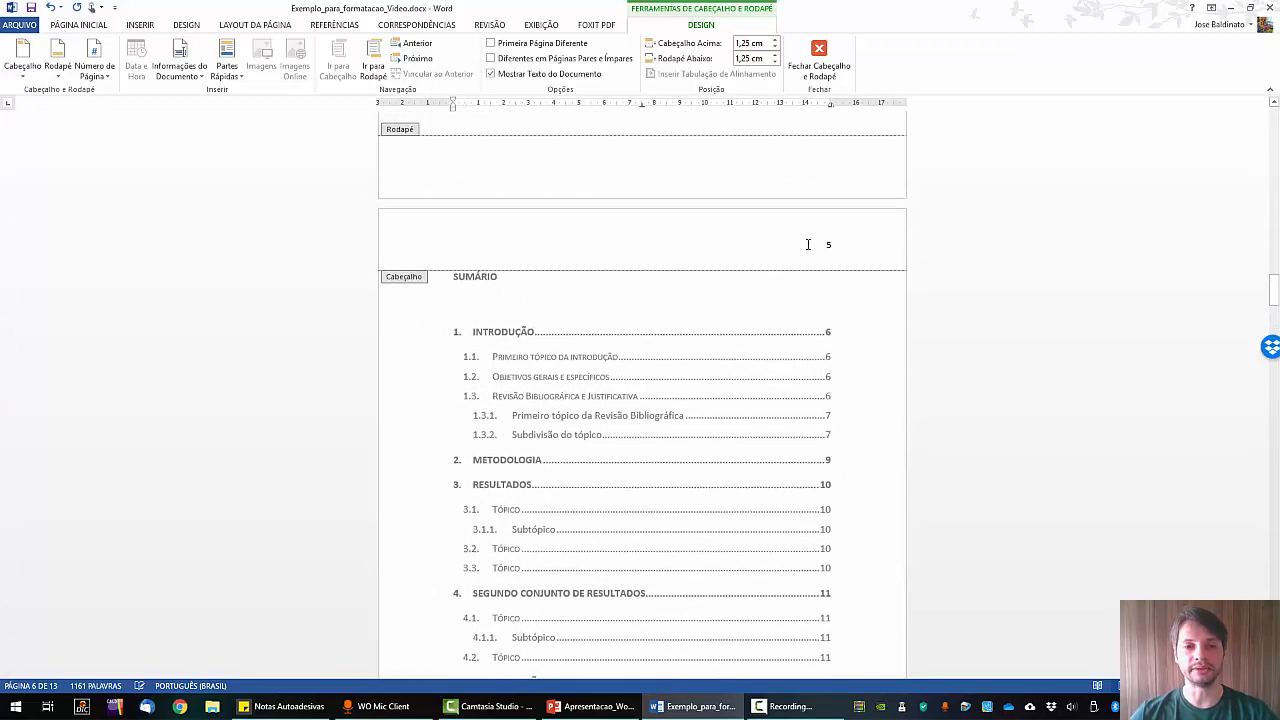
scroll(829, 246, "up", 12)
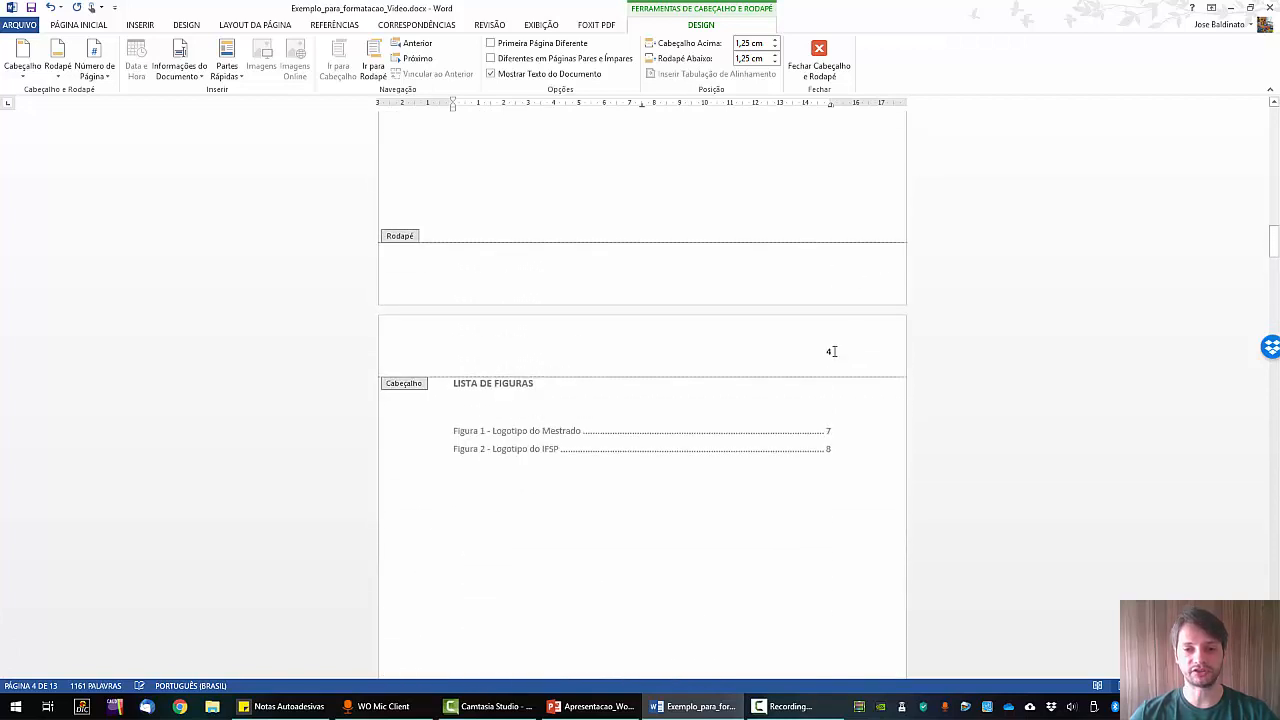
scroll(830, 334, "down", 12)
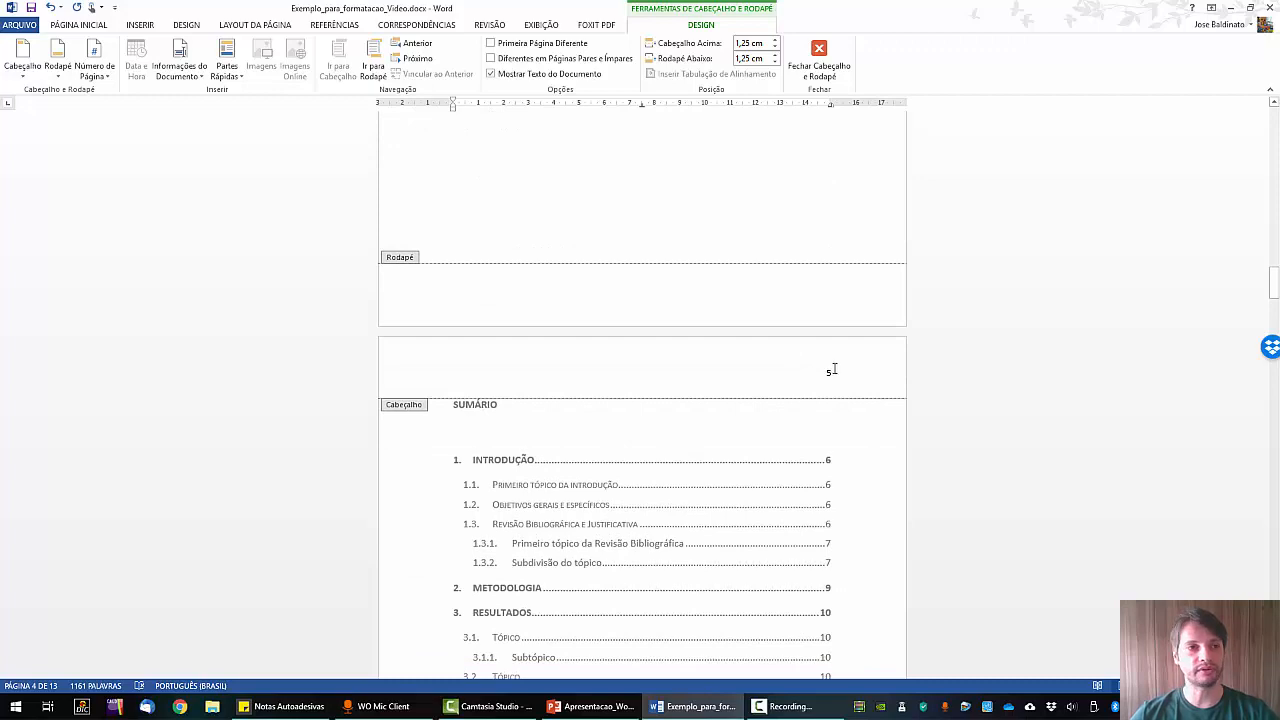
scroll(834, 370, "down", 5)
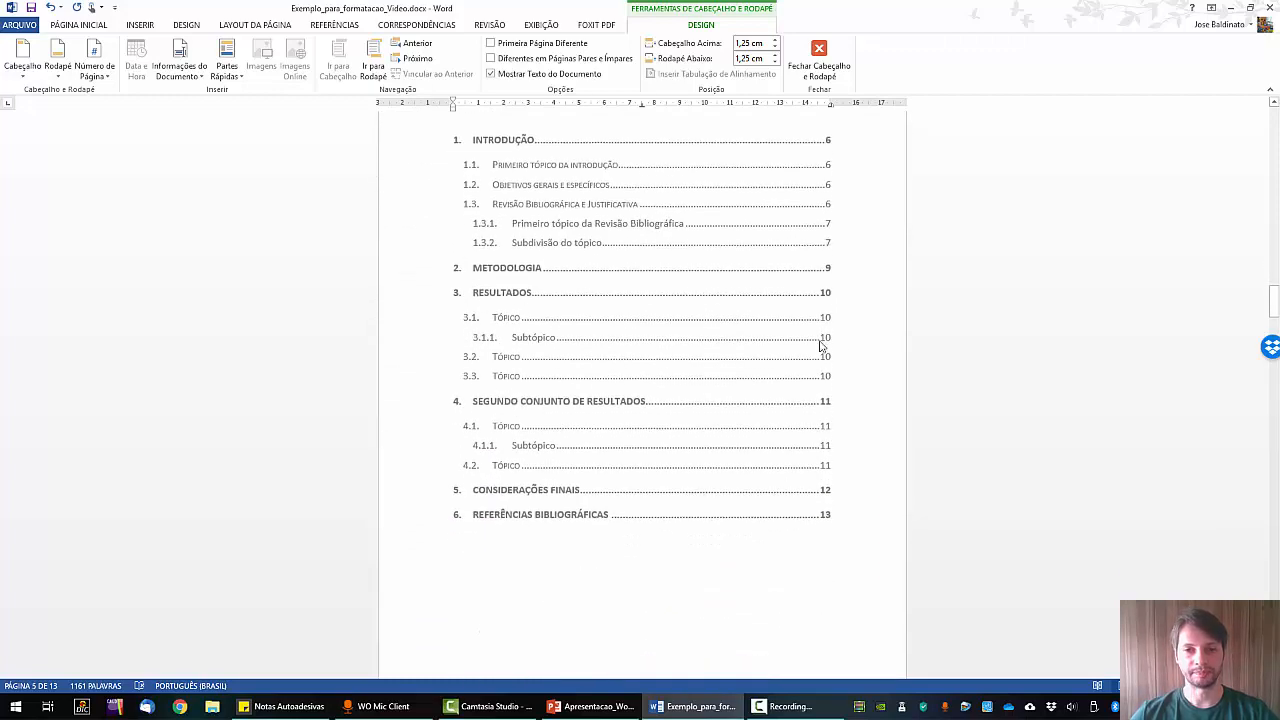
scroll(823, 340, "up", 2)
double_click(744, 254)
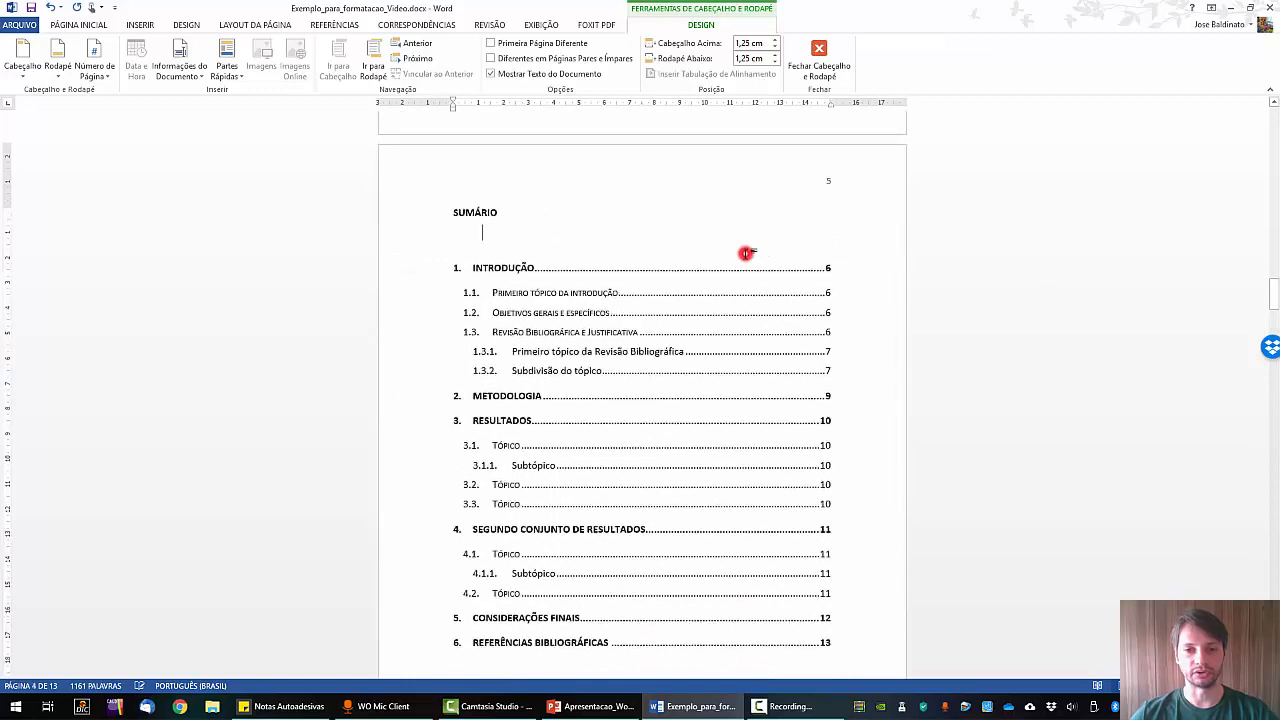
Turn on formatting marks (¶ Mostrar Tudo) to reveal hidden symbols.
scroll(802, 343, "down", 3)
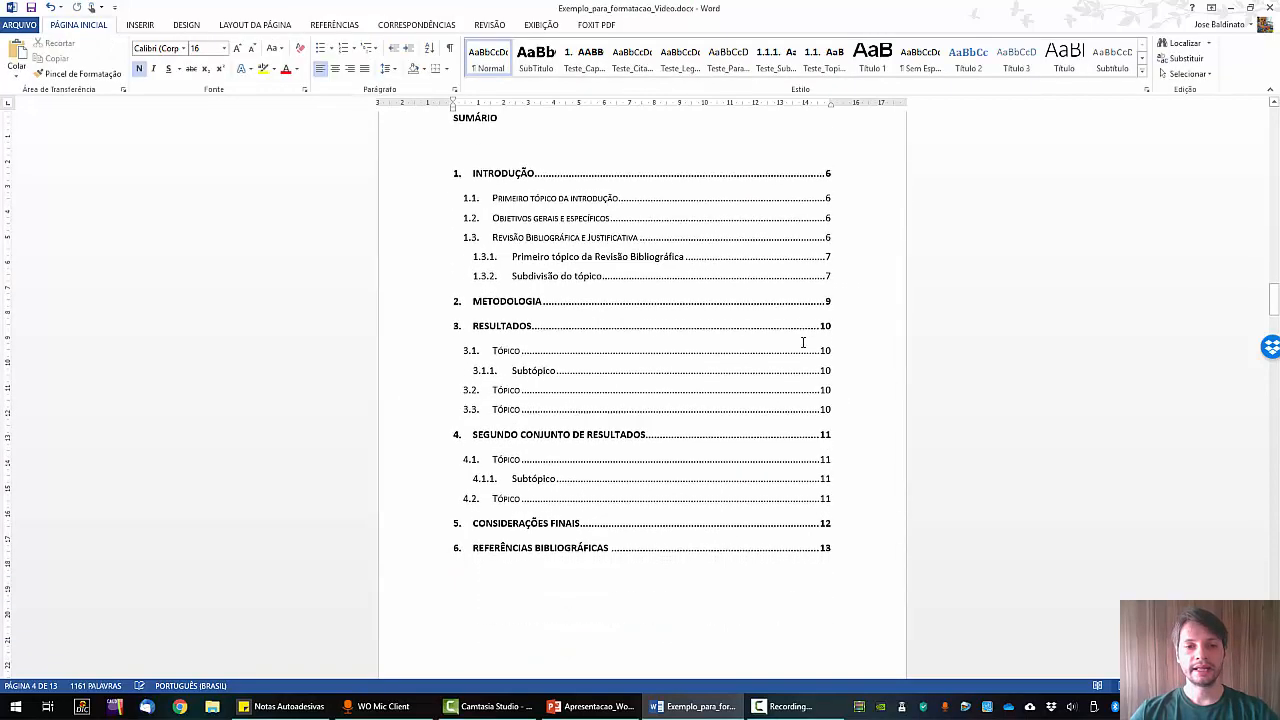
scroll(793, 338, "up", 3)
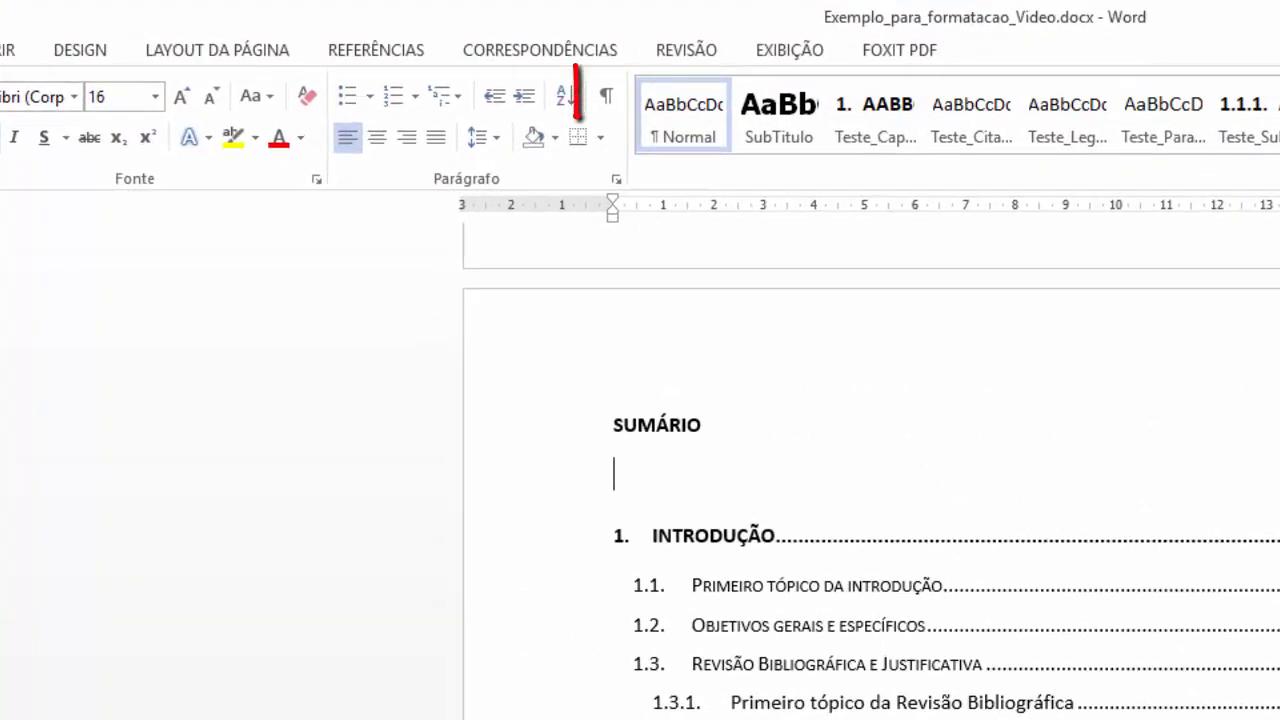
scroll(759, 268, "down", 3)
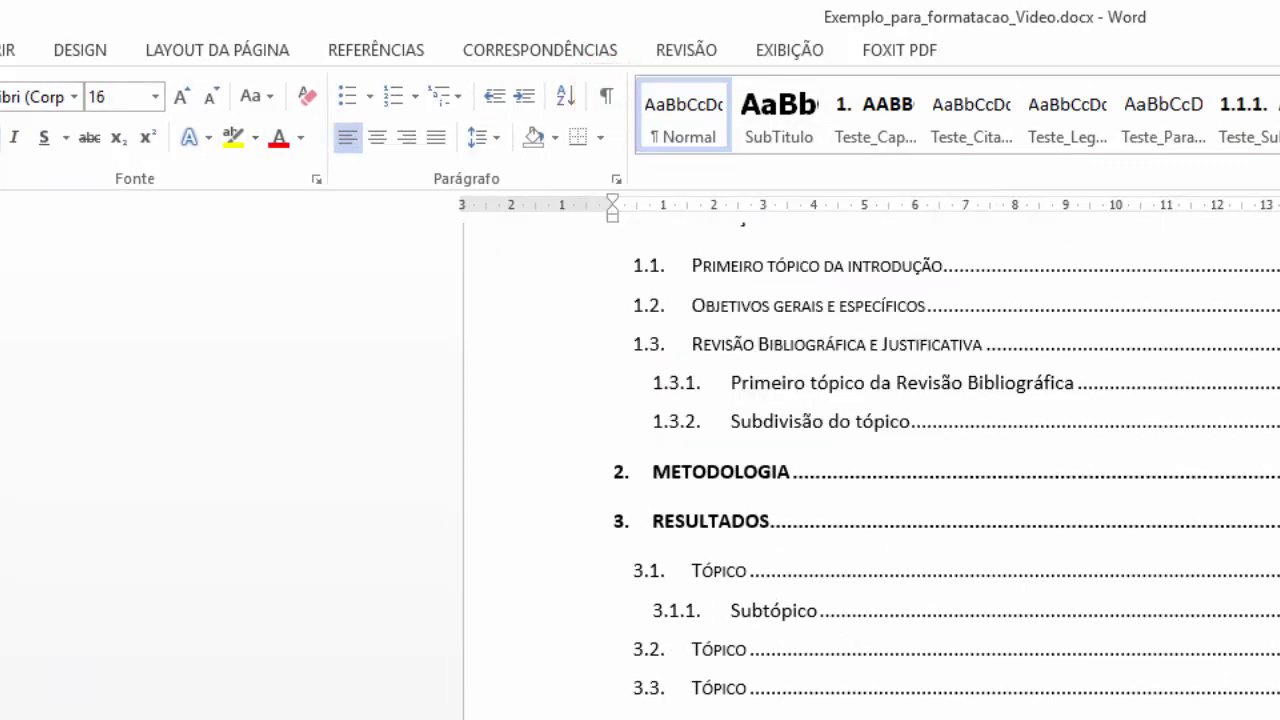
left_click(606, 96)
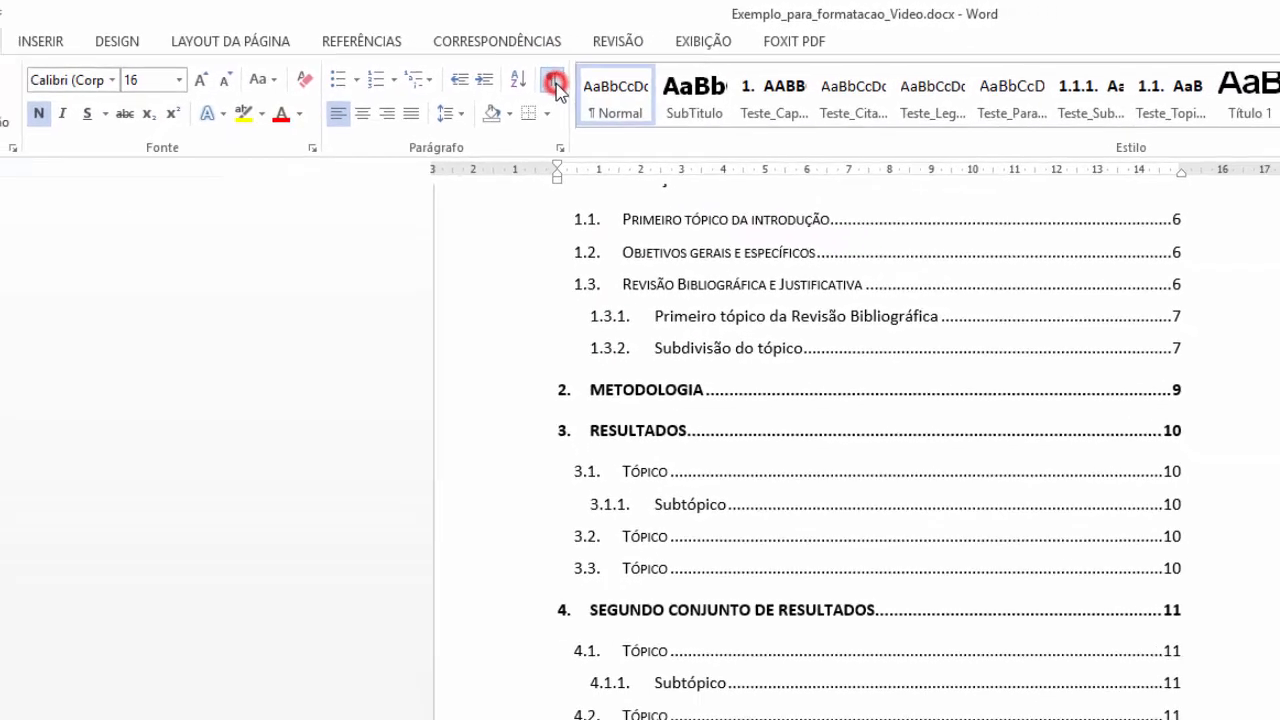
Delete the page break after the Sumário so Introdução moves up onto that page.
scroll(860, 401, "down", 2)
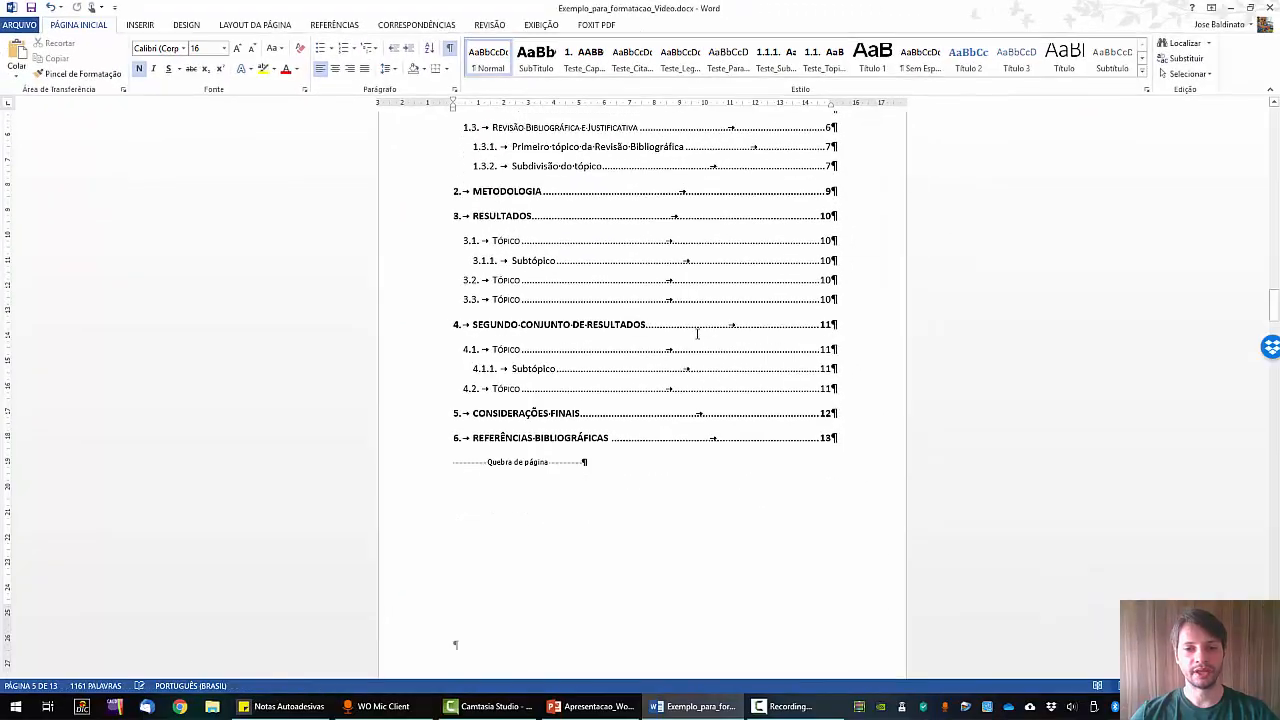
scroll(700, 370, "down", 2)
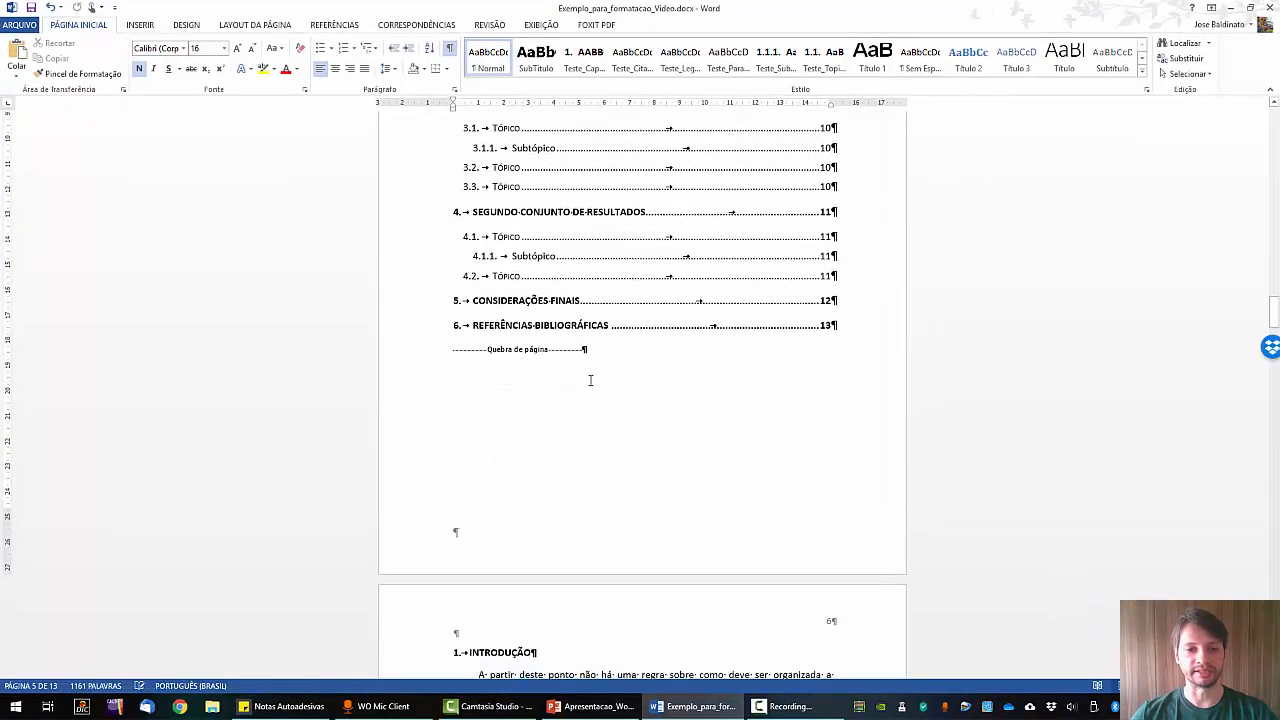
scroll(634, 532, "down", 4)
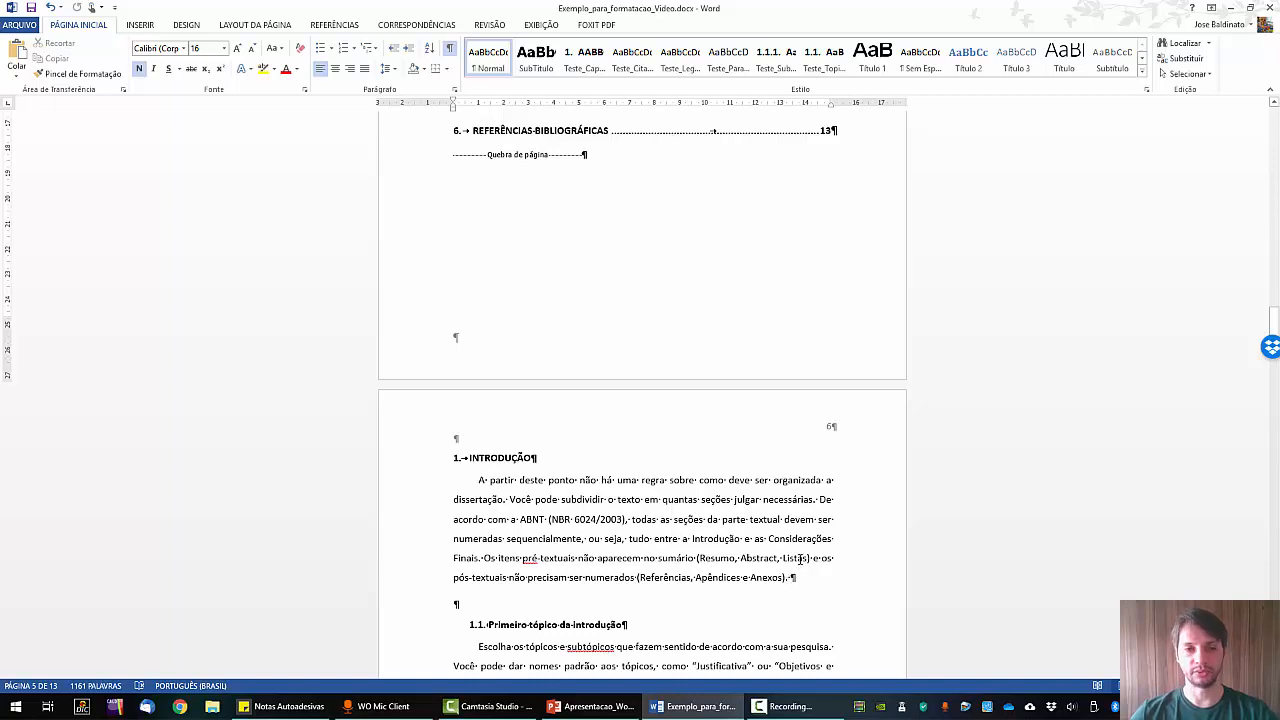
scroll(590, 370, "up", 3)
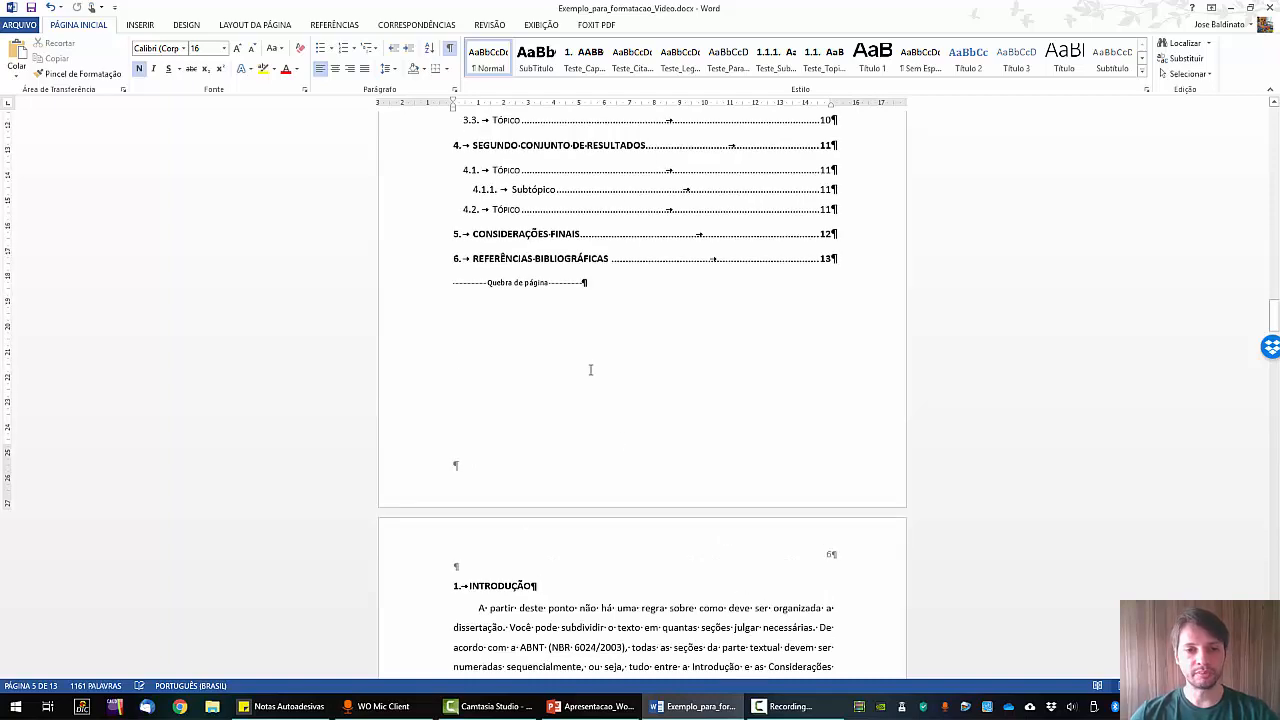
double_click(587, 281)
left_click(529, 342)
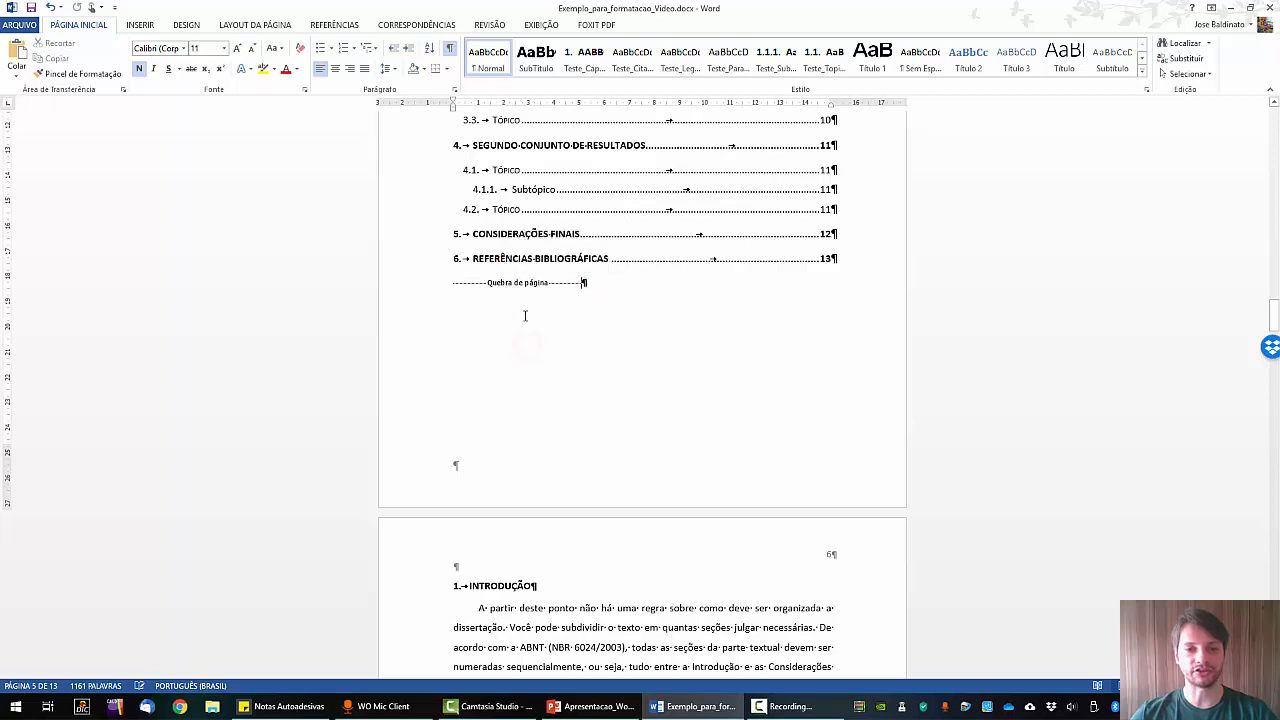
left_click(452, 283)
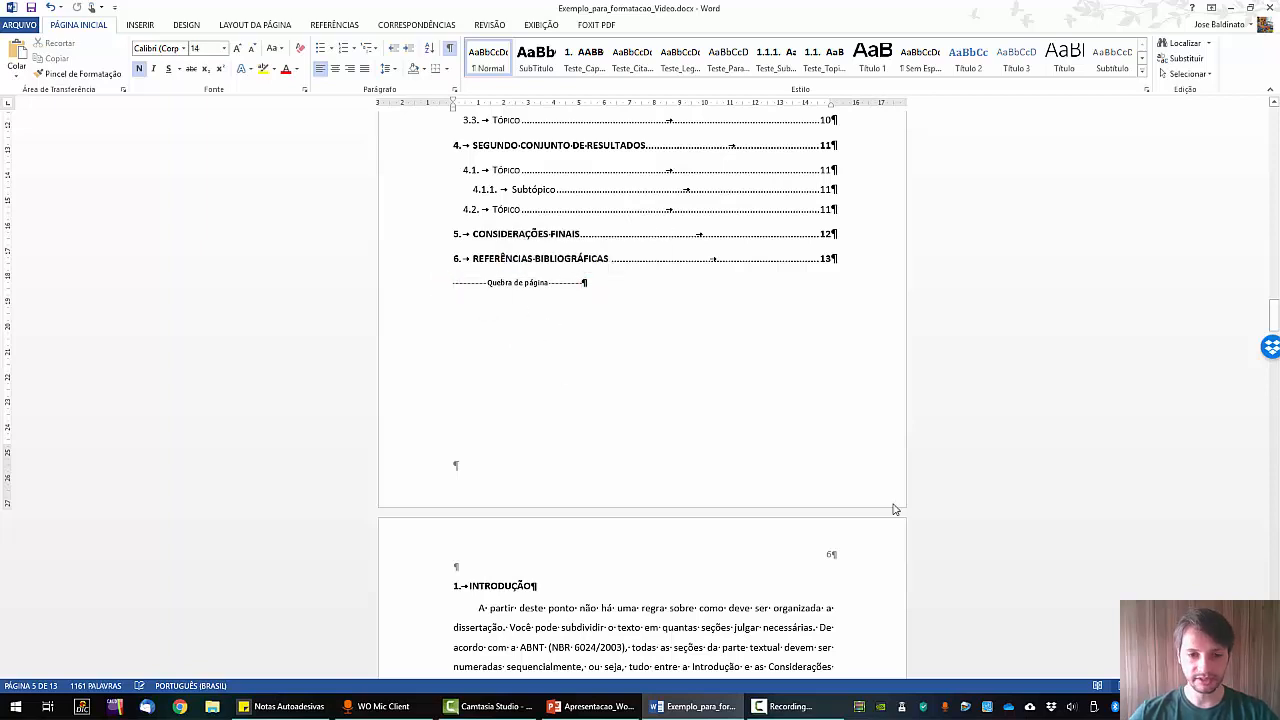
key("Delete")
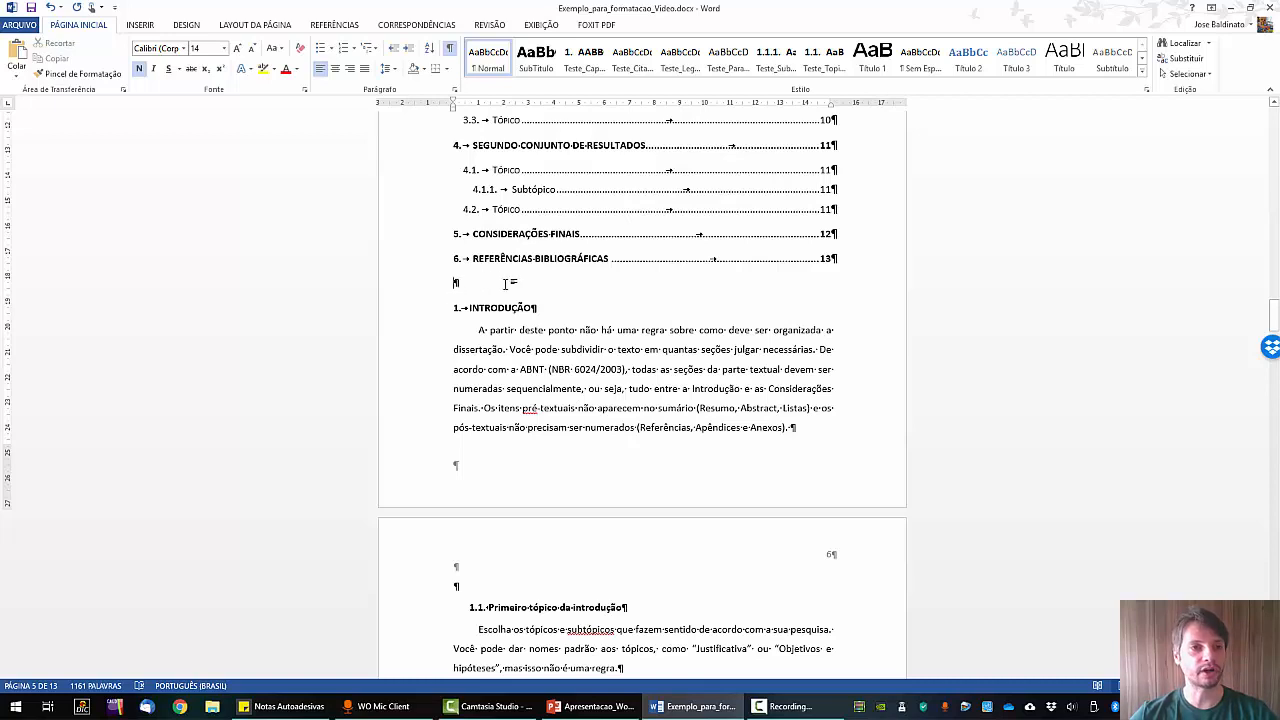
Insert a Próxima Página section break before INTRODUÇÃO and remove the empty line above it.
left_click(245, 23)
left_click(177, 44)
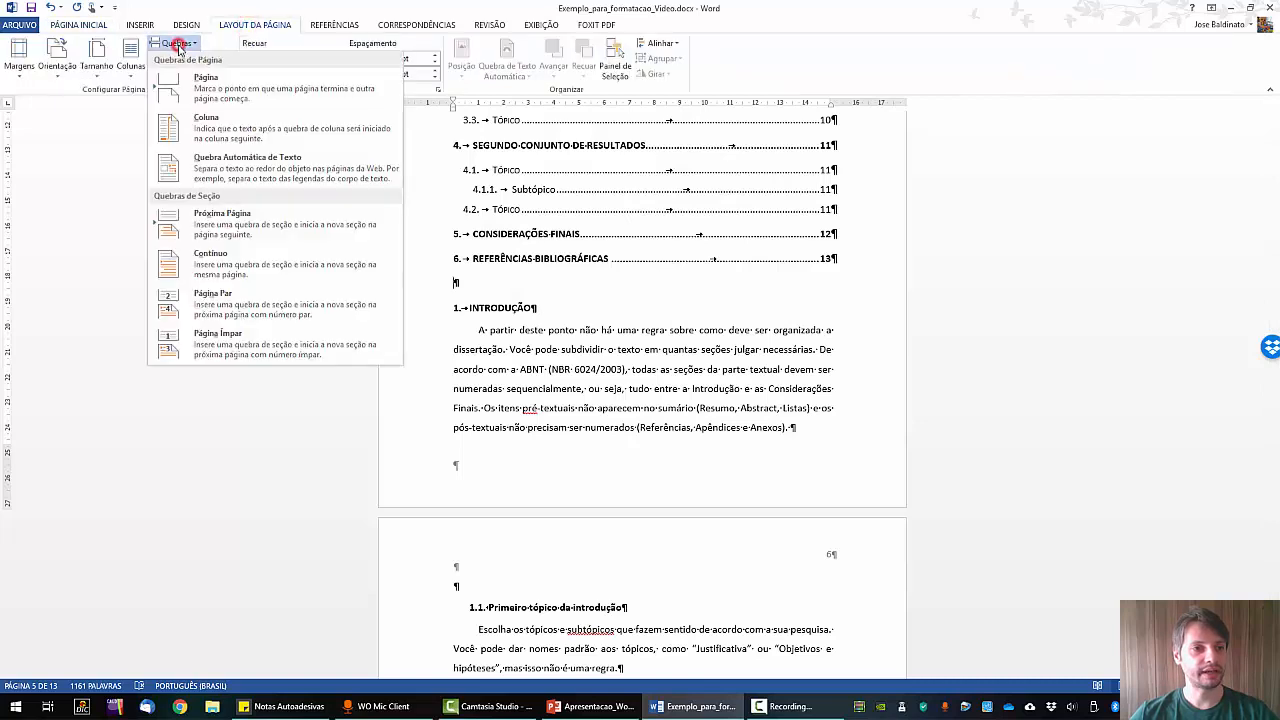
left_click(218, 226)
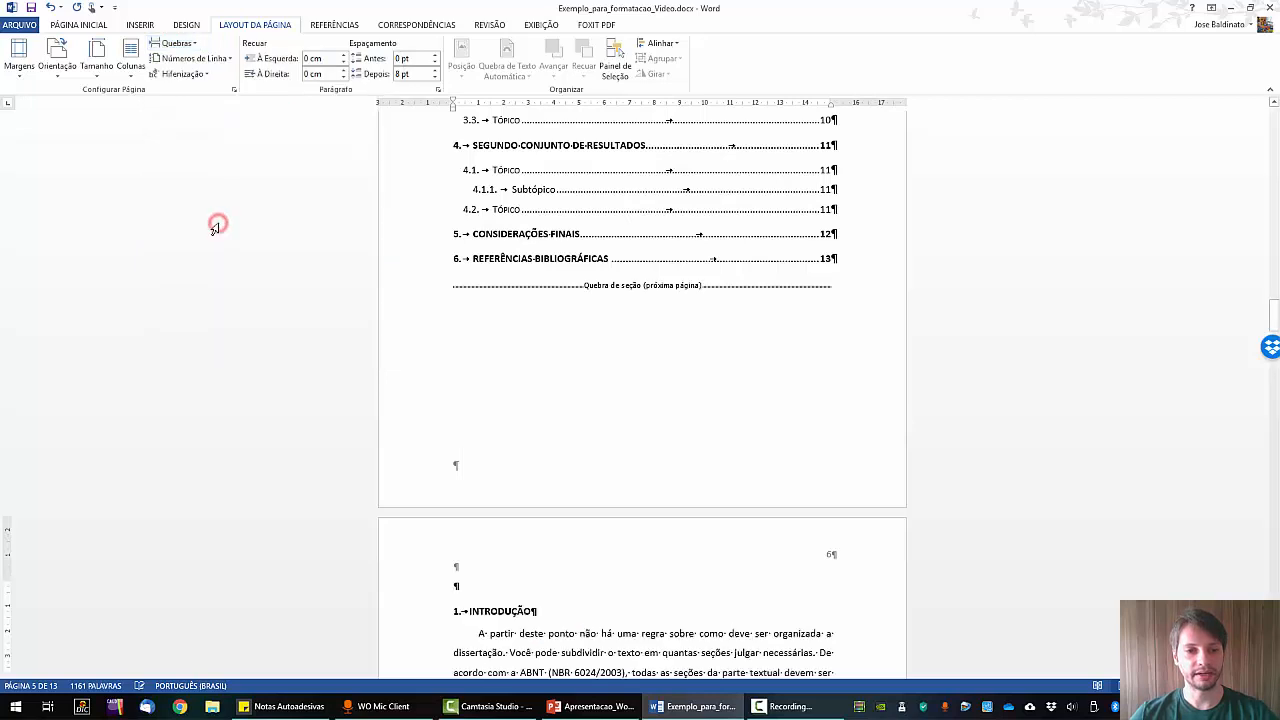
left_click(470, 585)
key("Delete")
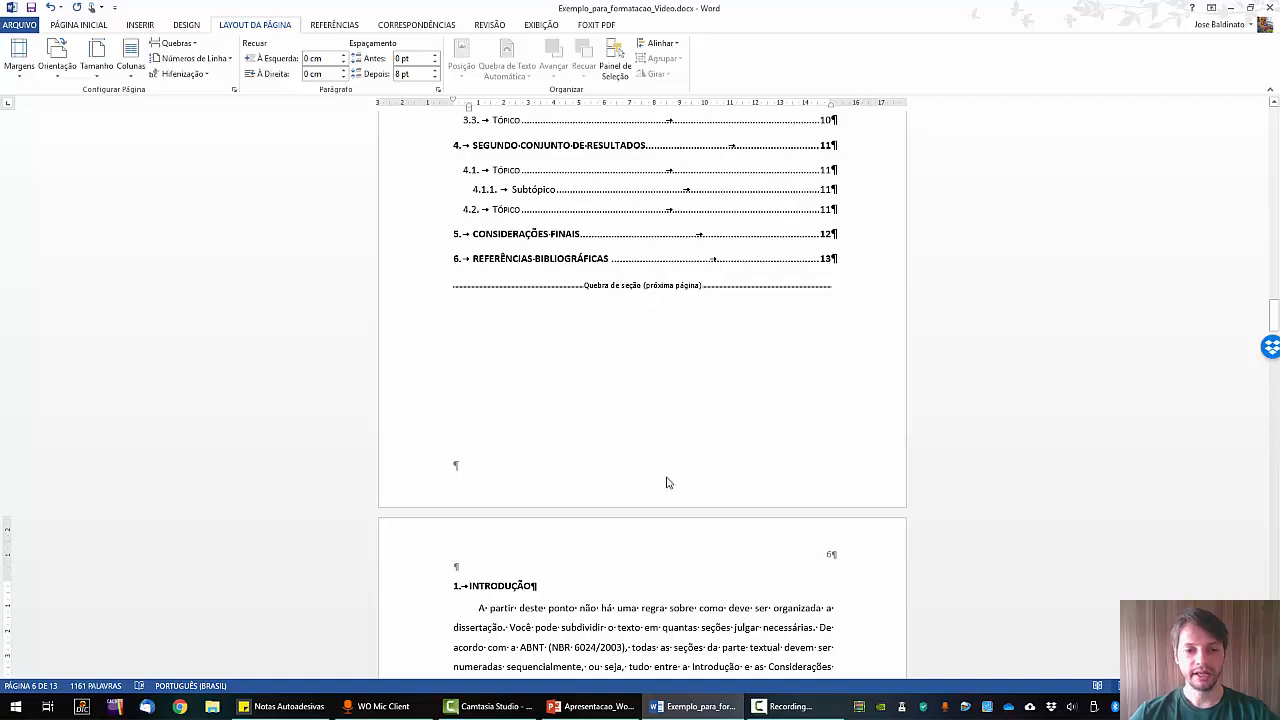
Hide the formatting marks again from Página Inicial.
scroll(630, 450, "down", 1)
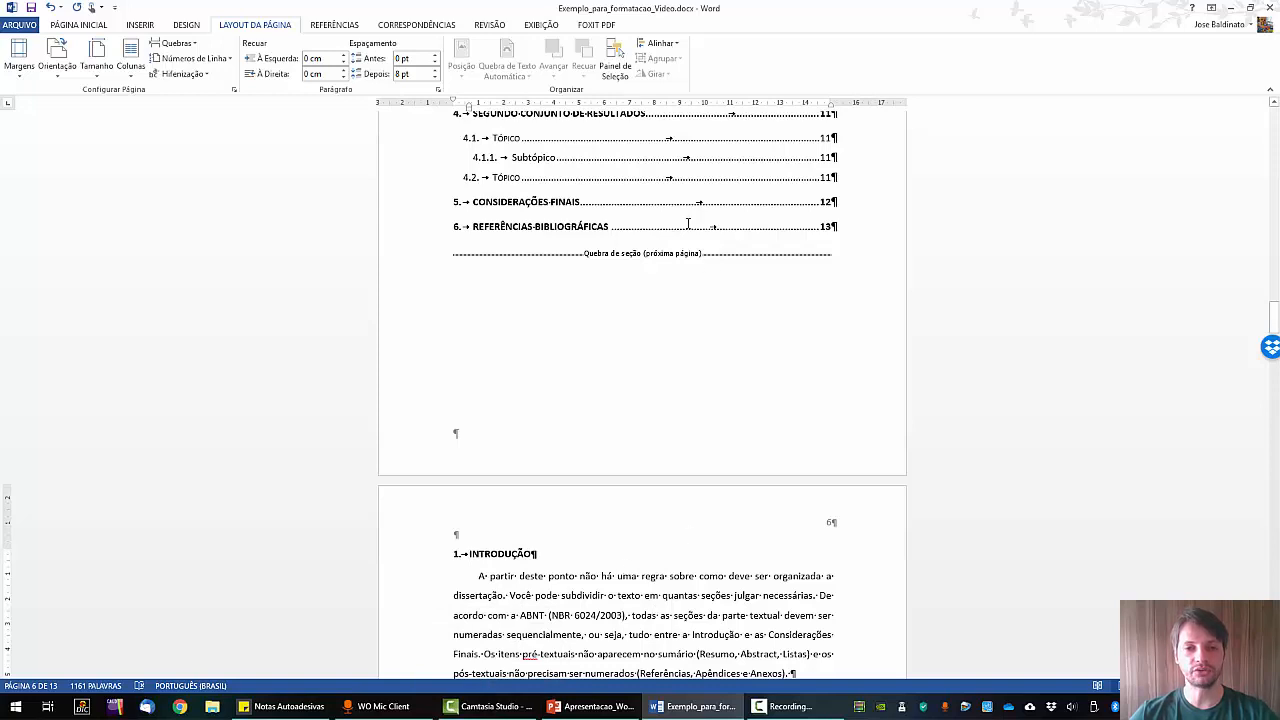
left_click(88, 25)
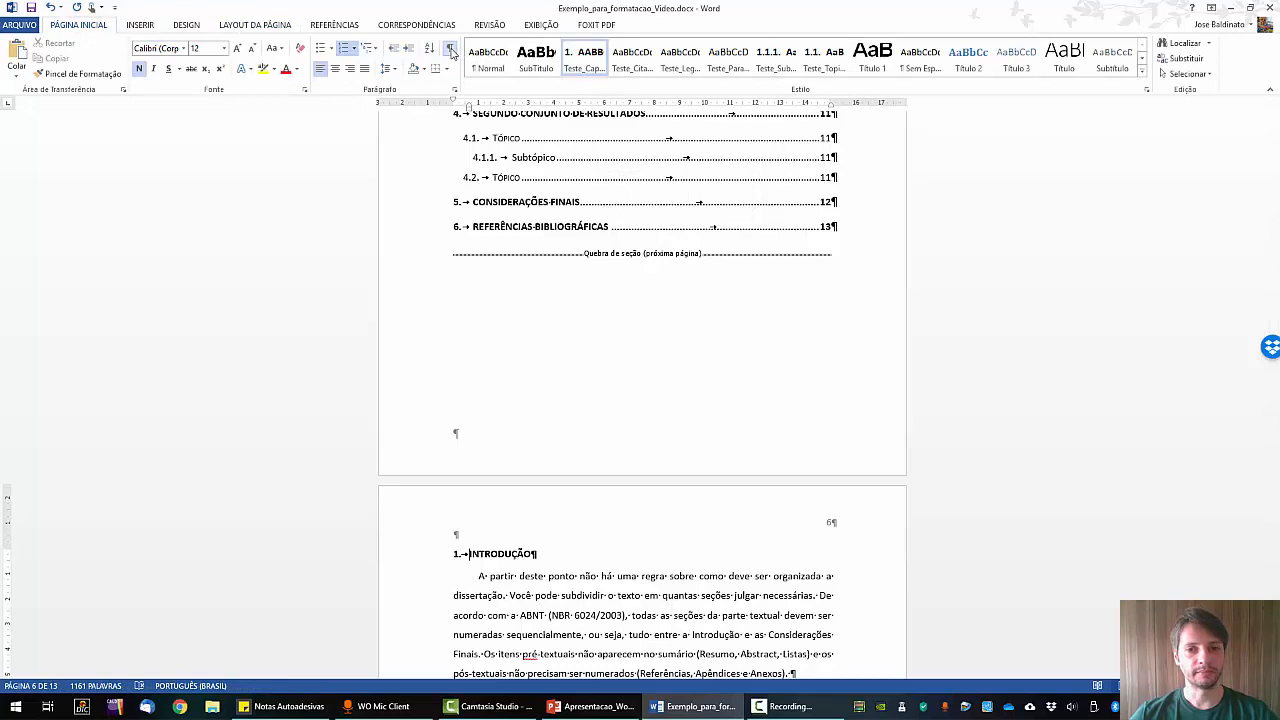
left_click(451, 52)
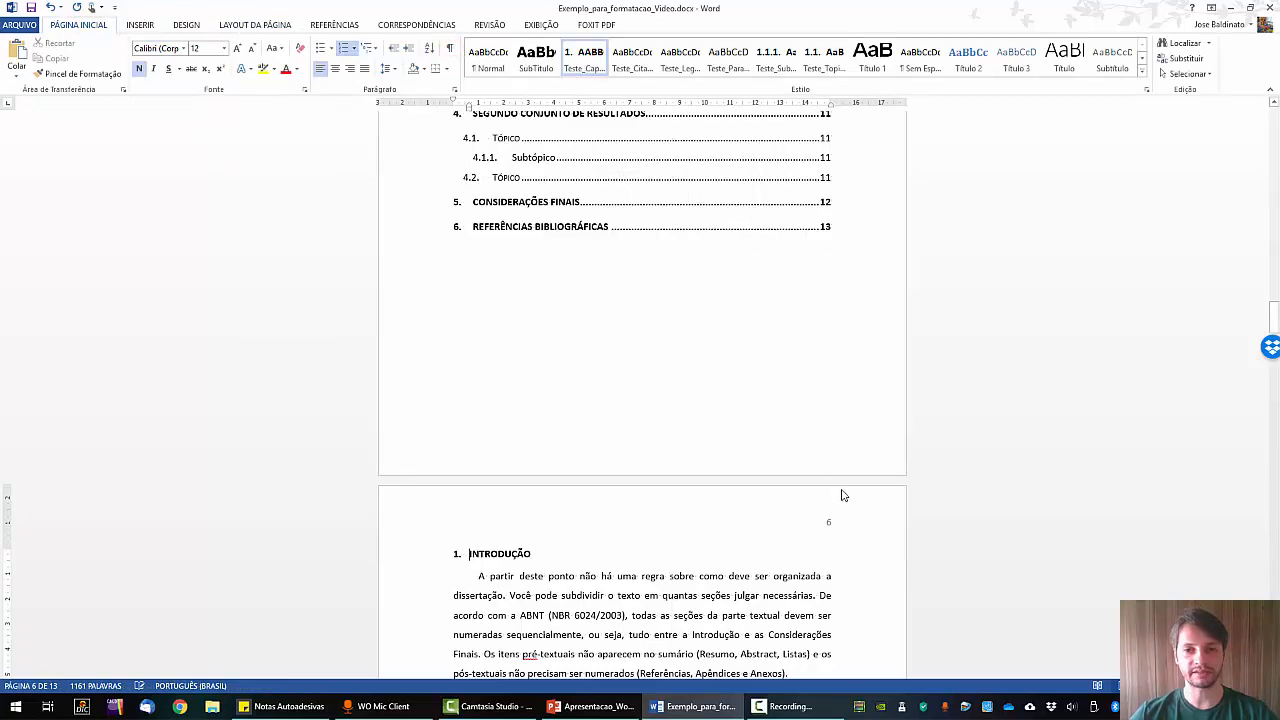
scroll(797, 410, "up", 2)
scroll(797, 410, "down", 3)
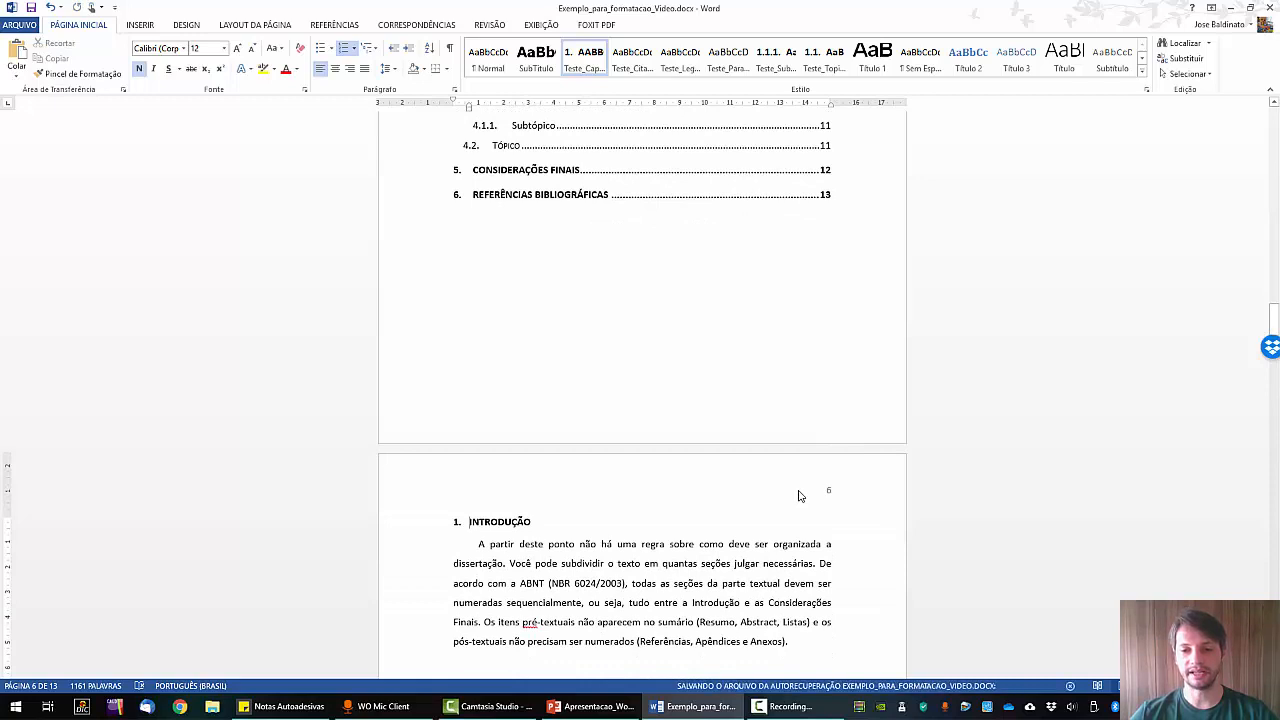
Unlink the Introdução section header from the previous section.
double_click(799, 491)
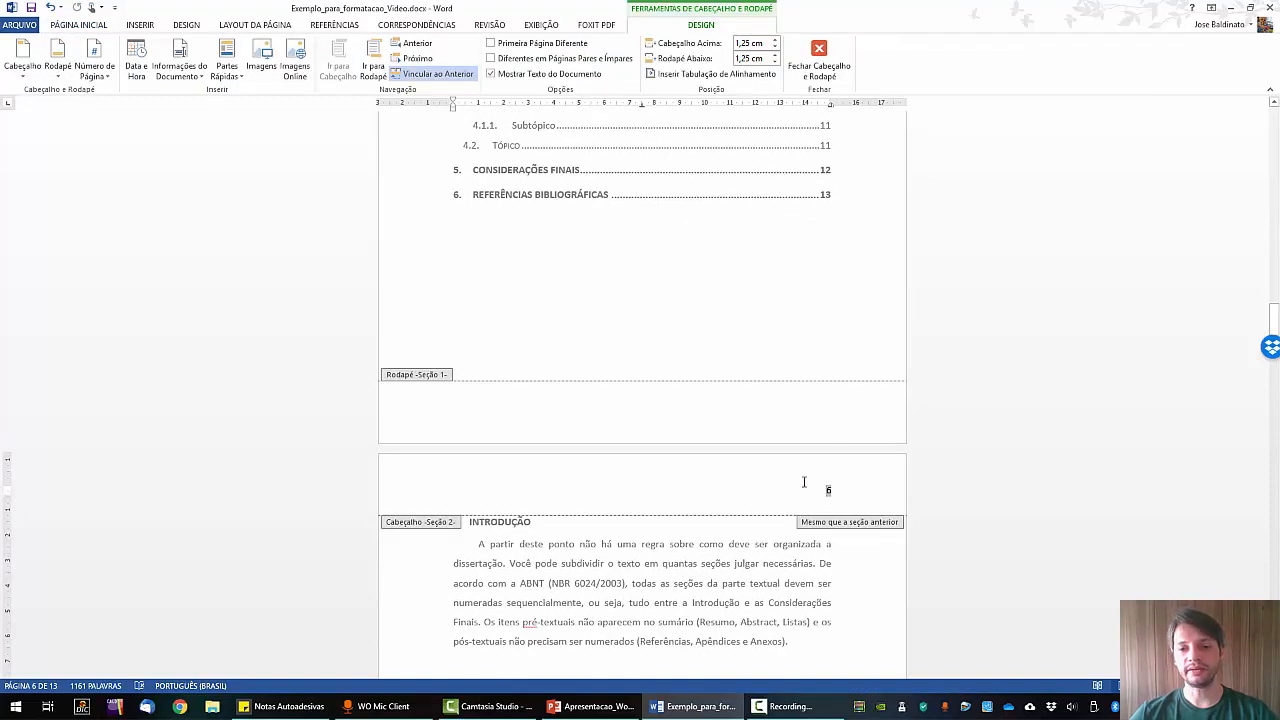
left_click(447, 75)
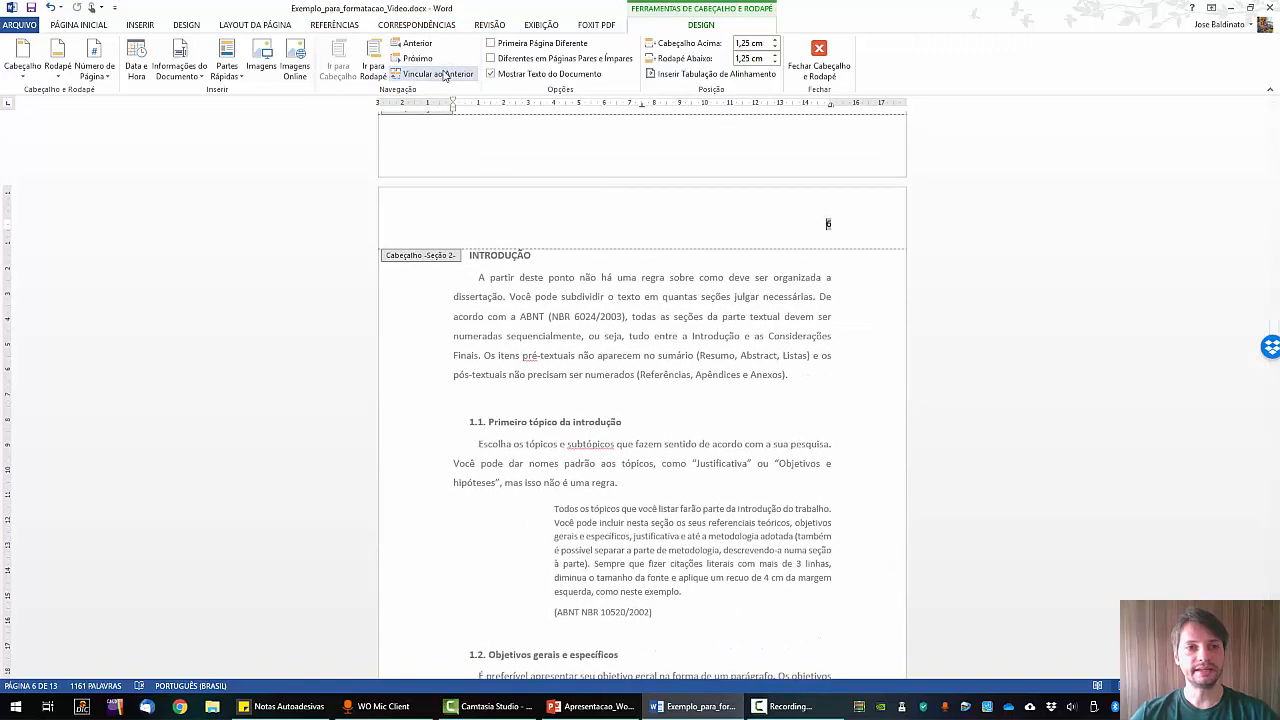
scroll(808, 254, "up", 2)
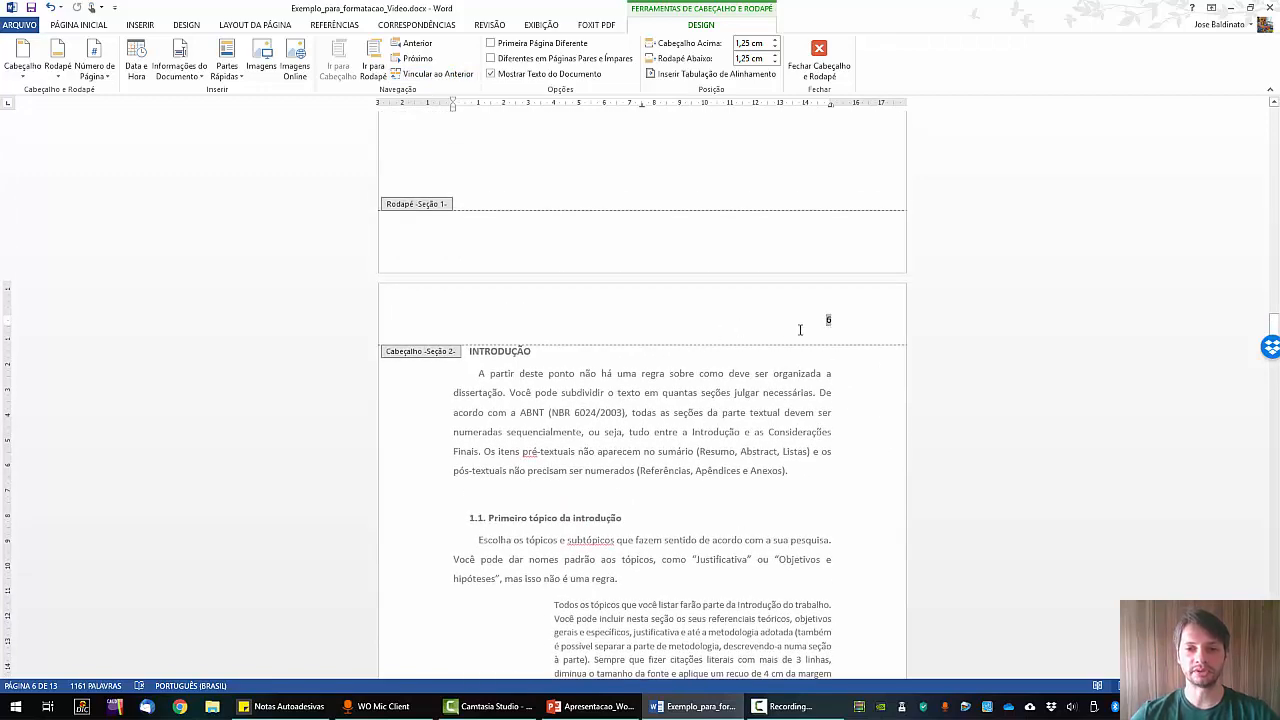
scroll(800, 330, "up", 12)
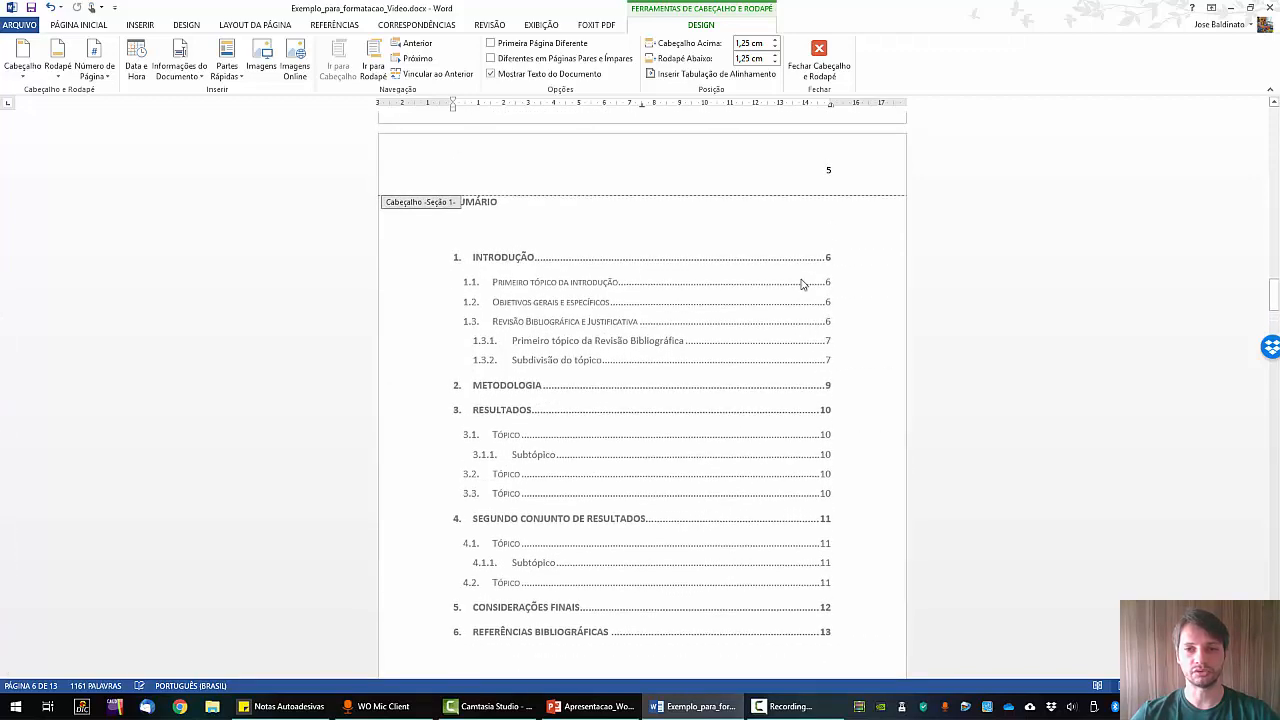
Delete page number 5 from the Sumário header, leaving Introdução's 6 intact.
double_click(826, 172)
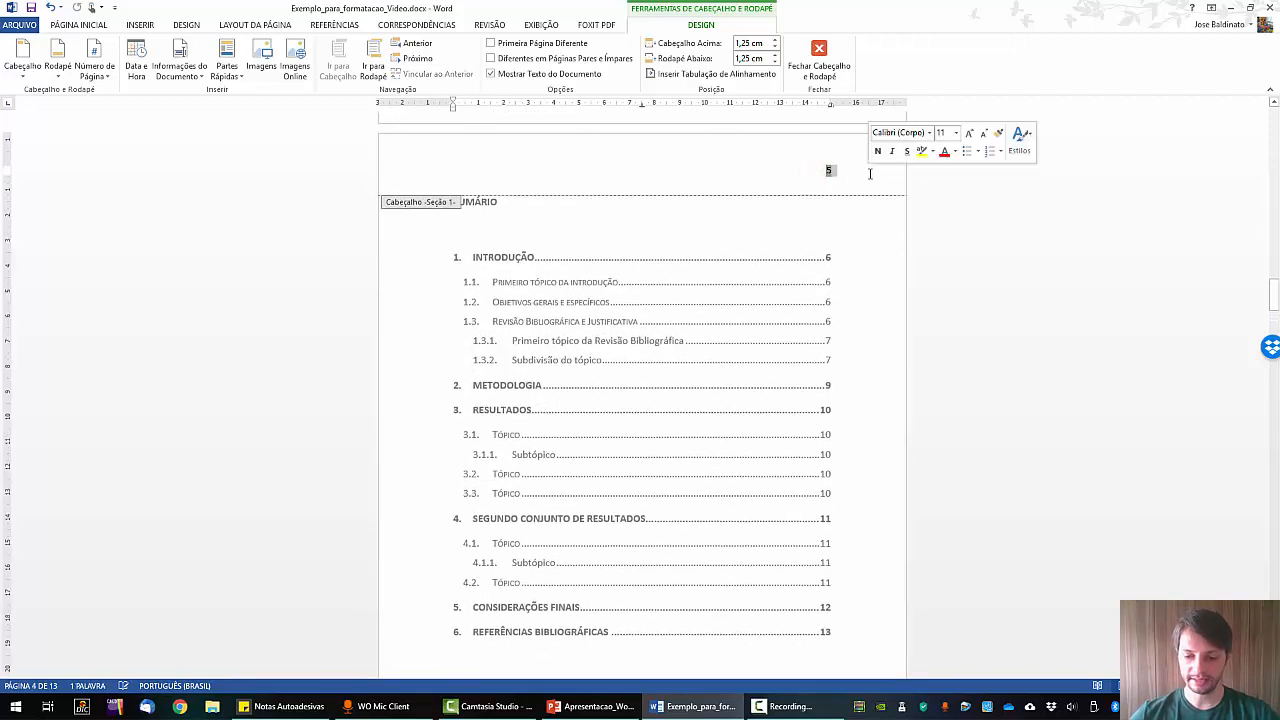
key("Delete")
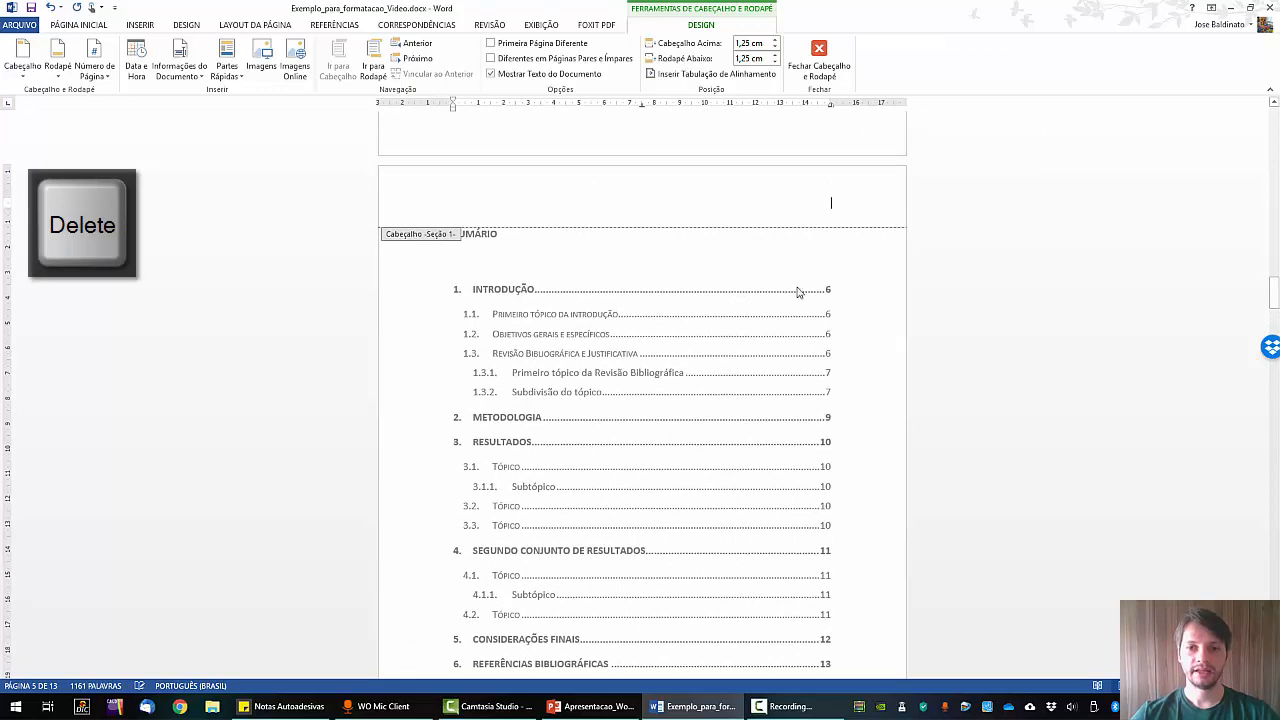
scroll(815, 340, "up", 15)
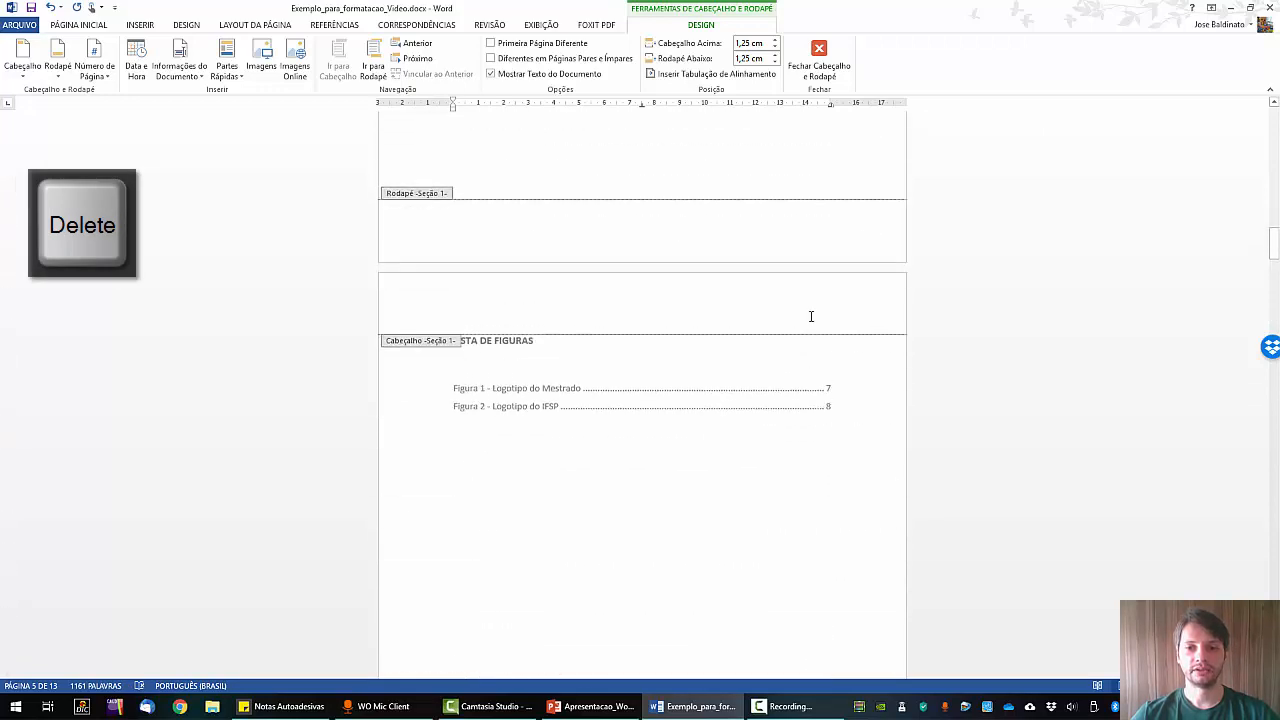
scroll(820, 365, "up", 20)
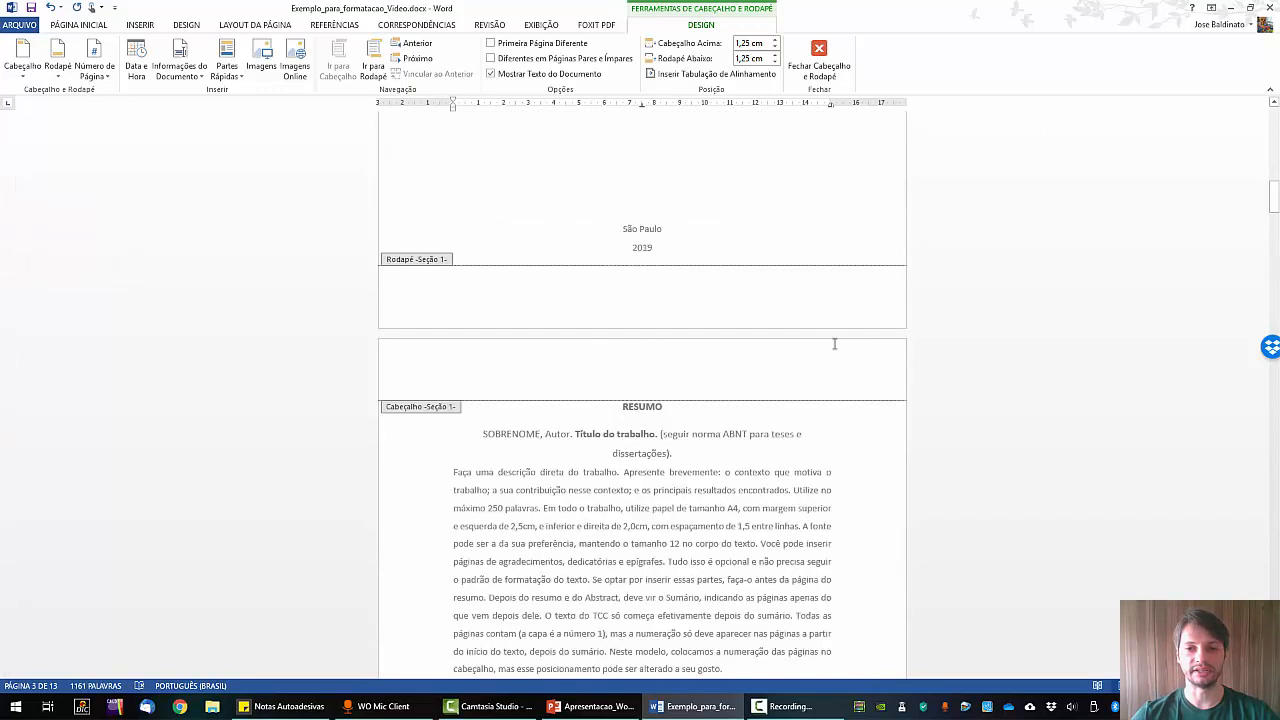
scroll(826, 375, "down", 20)
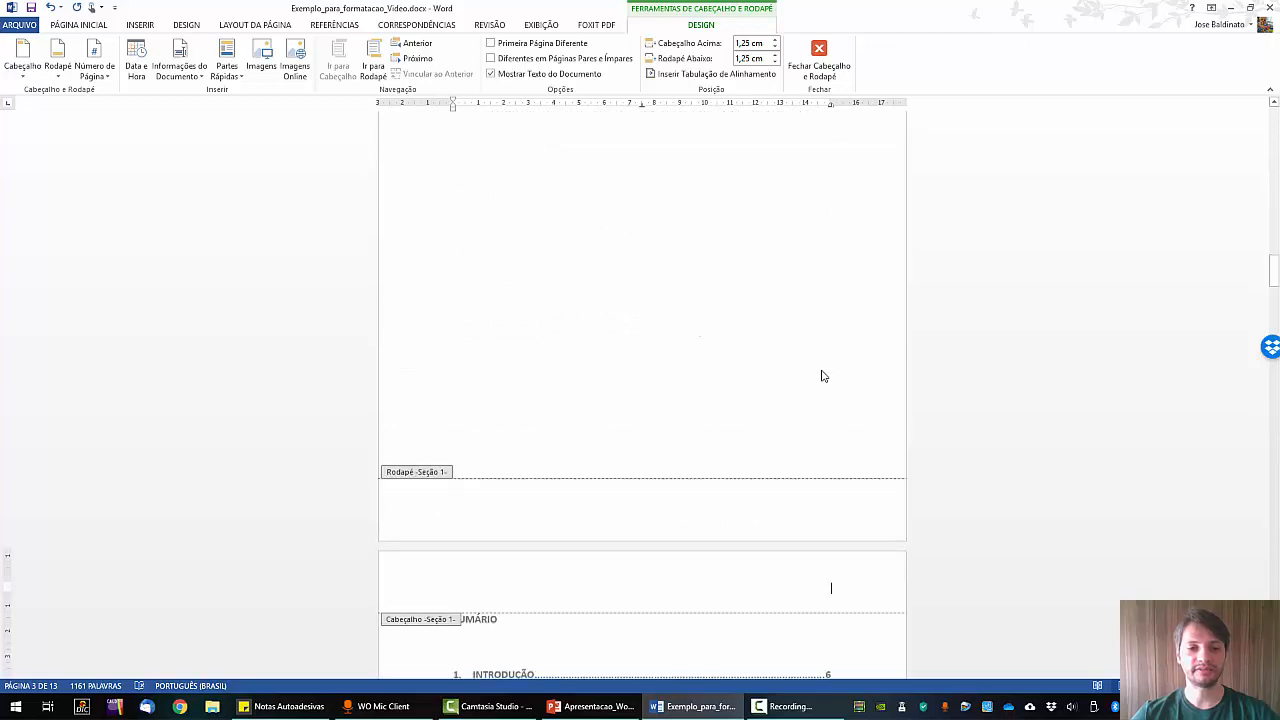
scroll(822, 373, "down", 15)
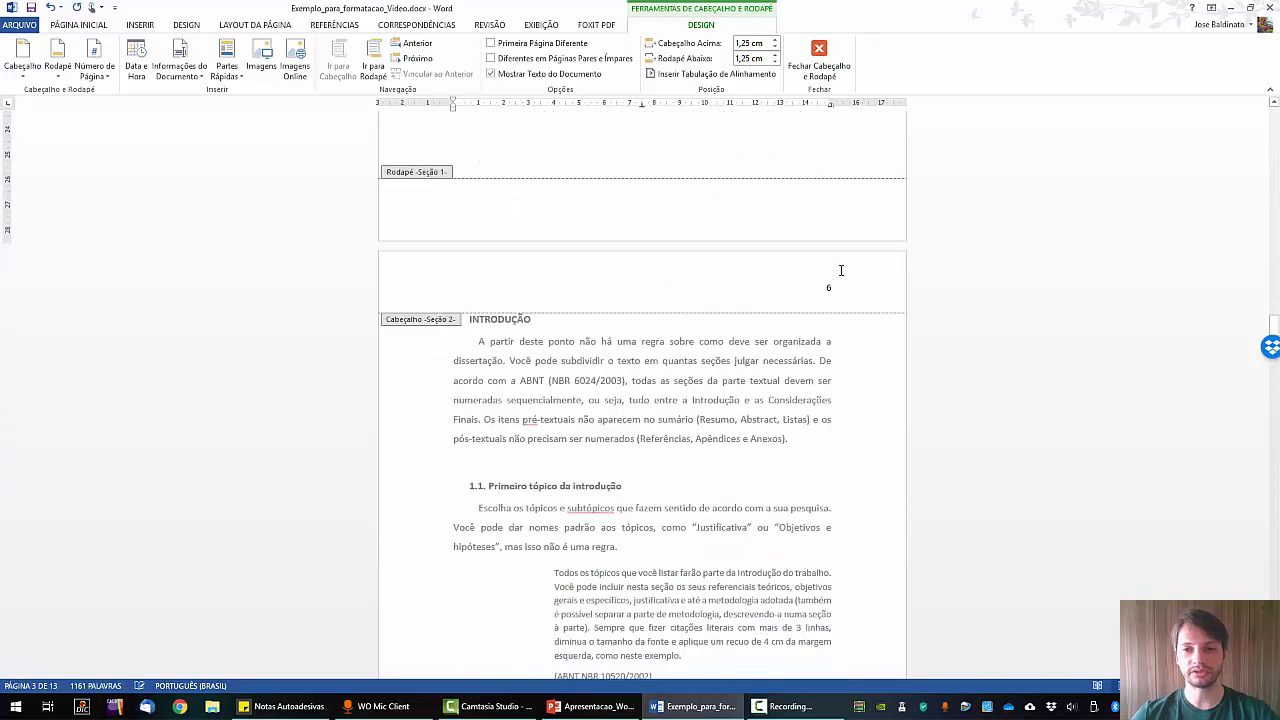
scroll(826, 288, "down", 8)
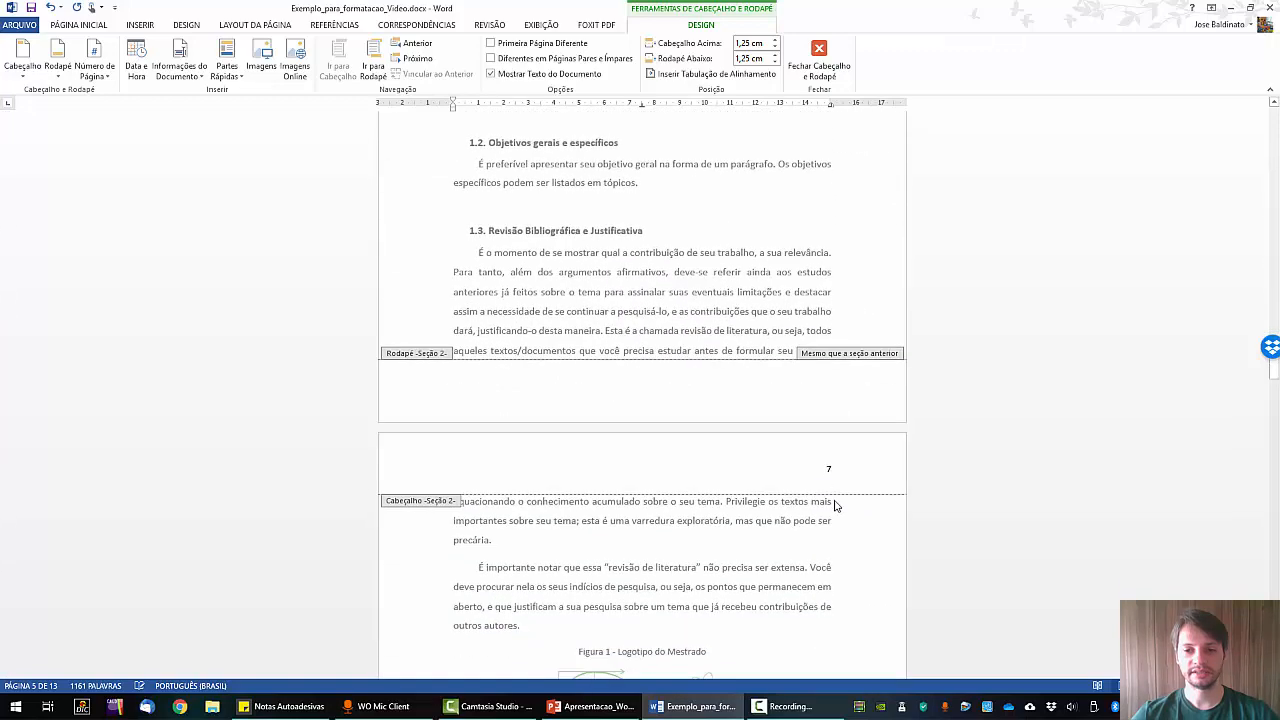
scroll(831, 466, "up", 3)
scroll(829, 480, "up", 10)
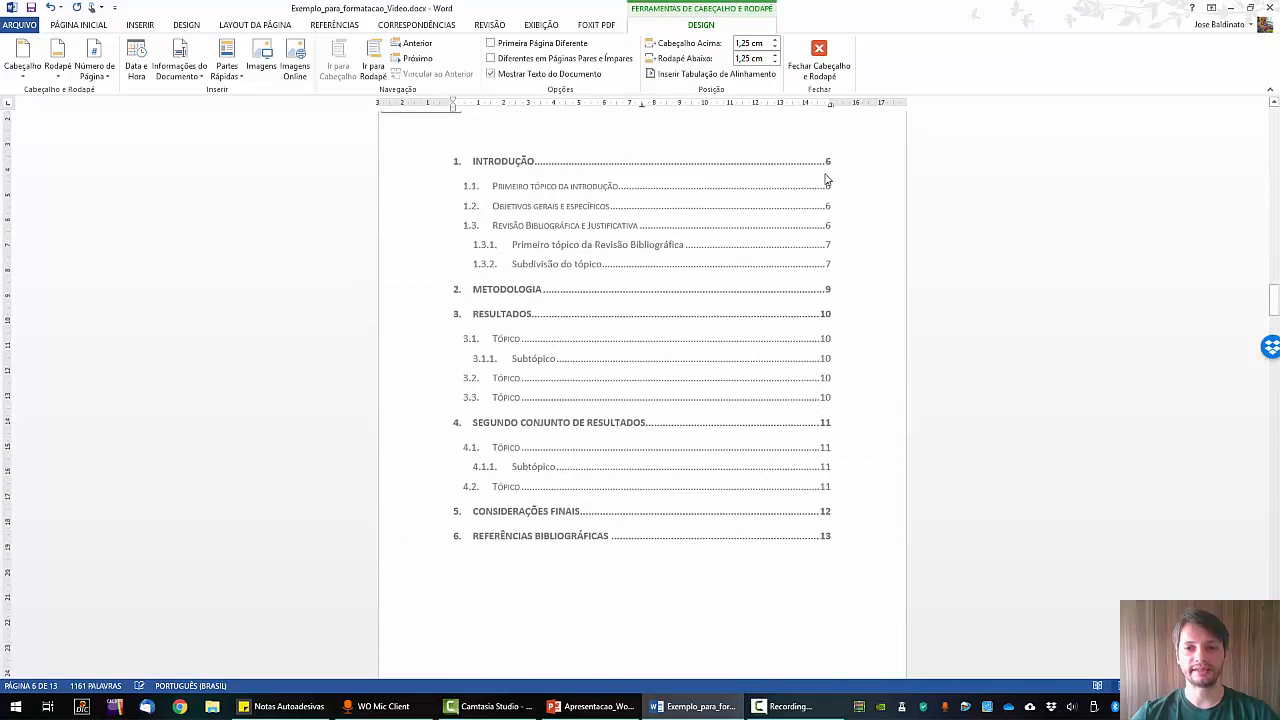
scroll(830, 305, "up", 5)
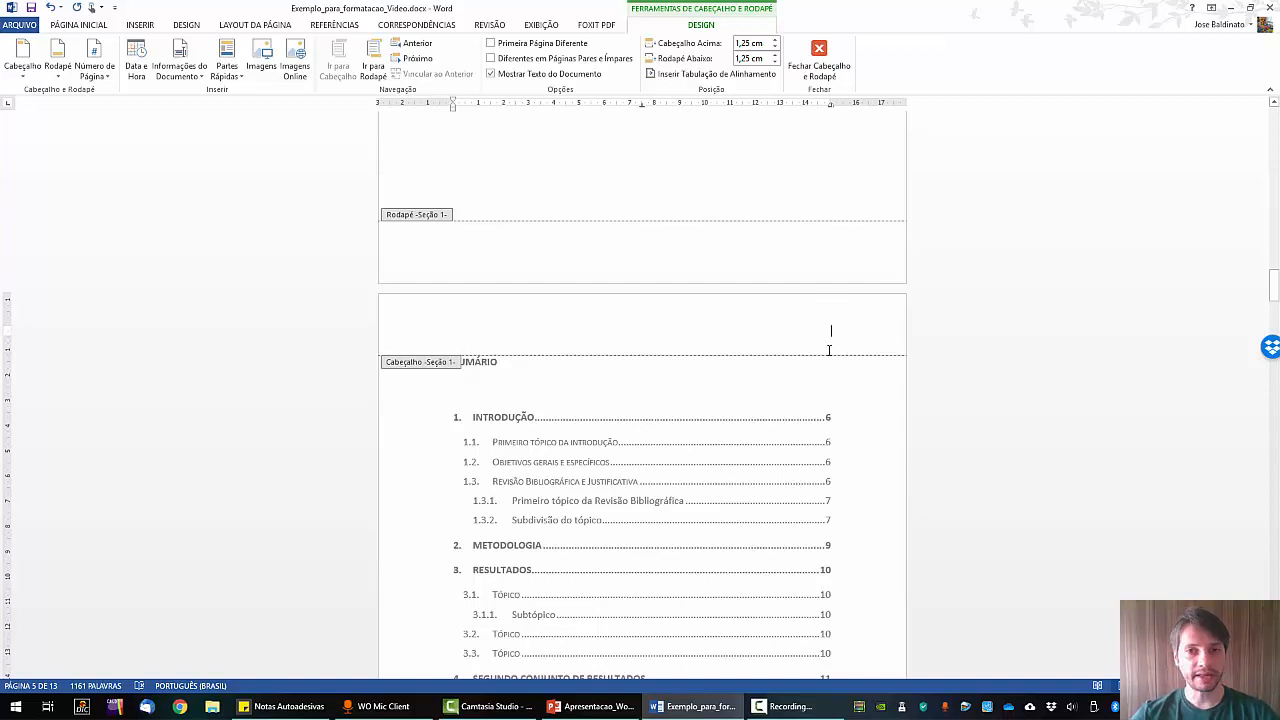
scroll(829, 351, "down", 8)
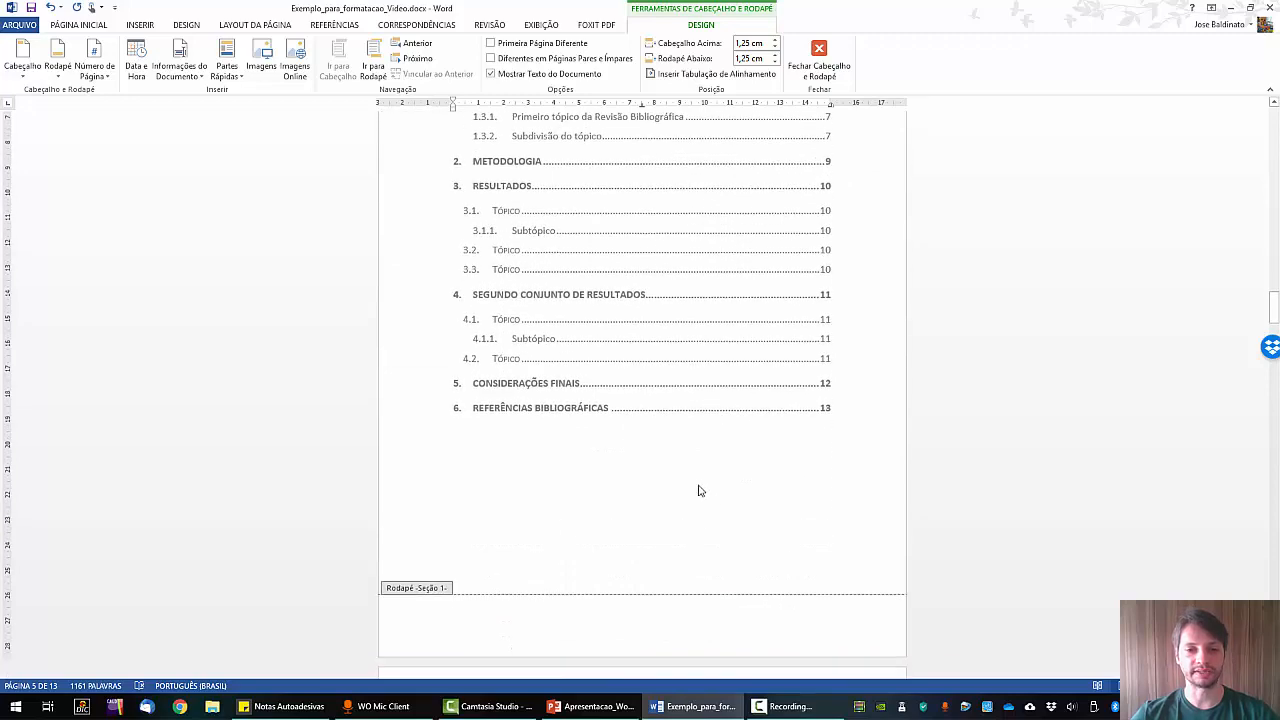
Close header editing and move to Figura 1 and topics 1.3.1 and 1.3.2.
double_click(699, 490)
scroll(760, 505, "down", 4)
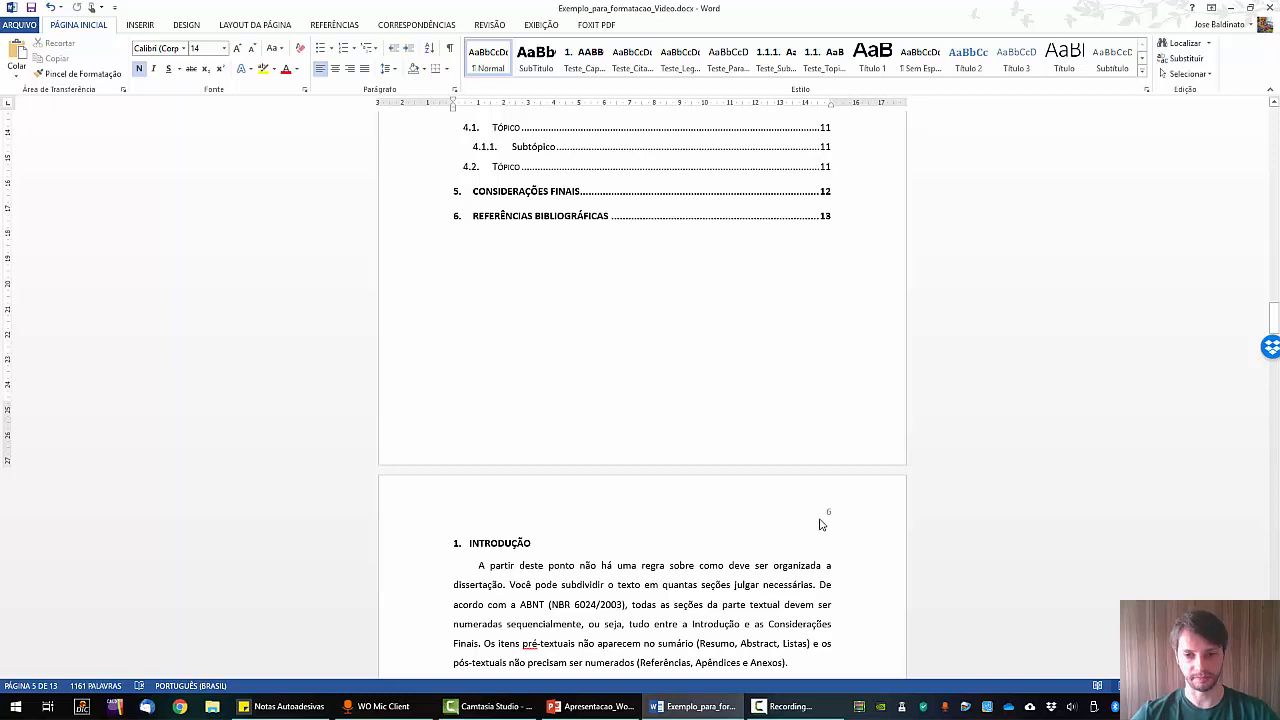
scroll(816, 460, "down", 3)
scroll(812, 400, "down", 10)
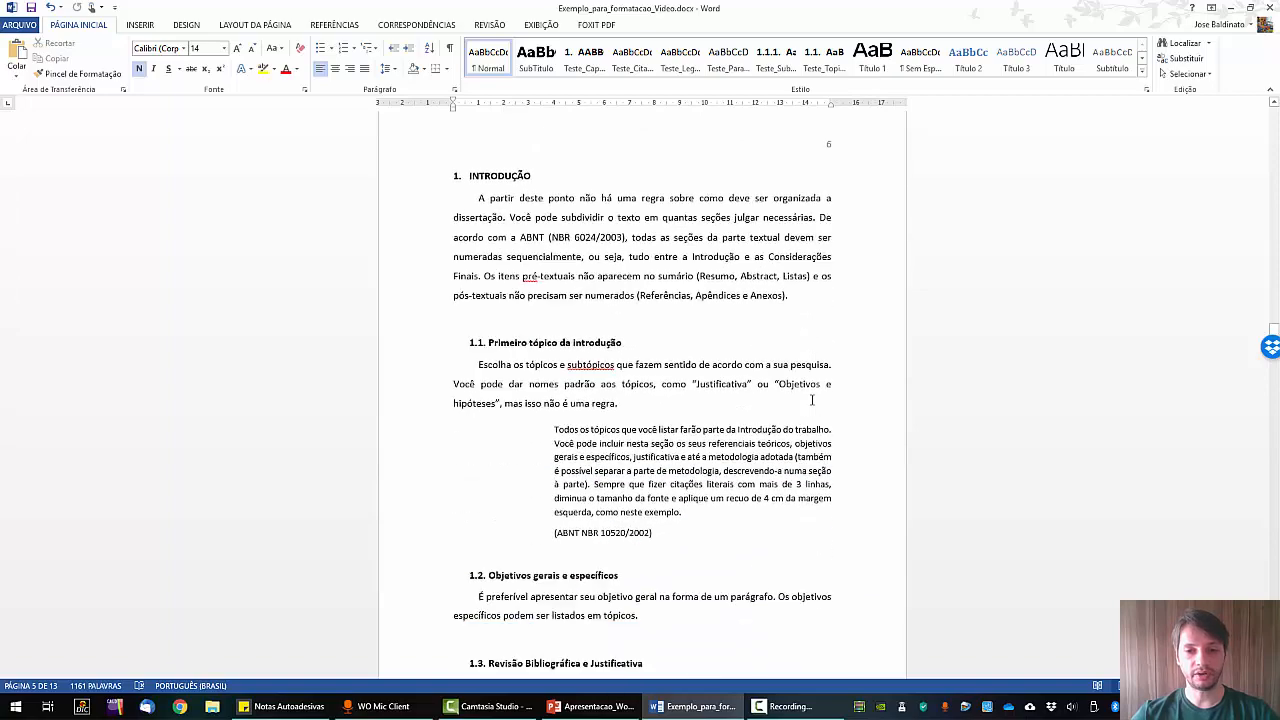
scroll(812, 400, "down", 15)
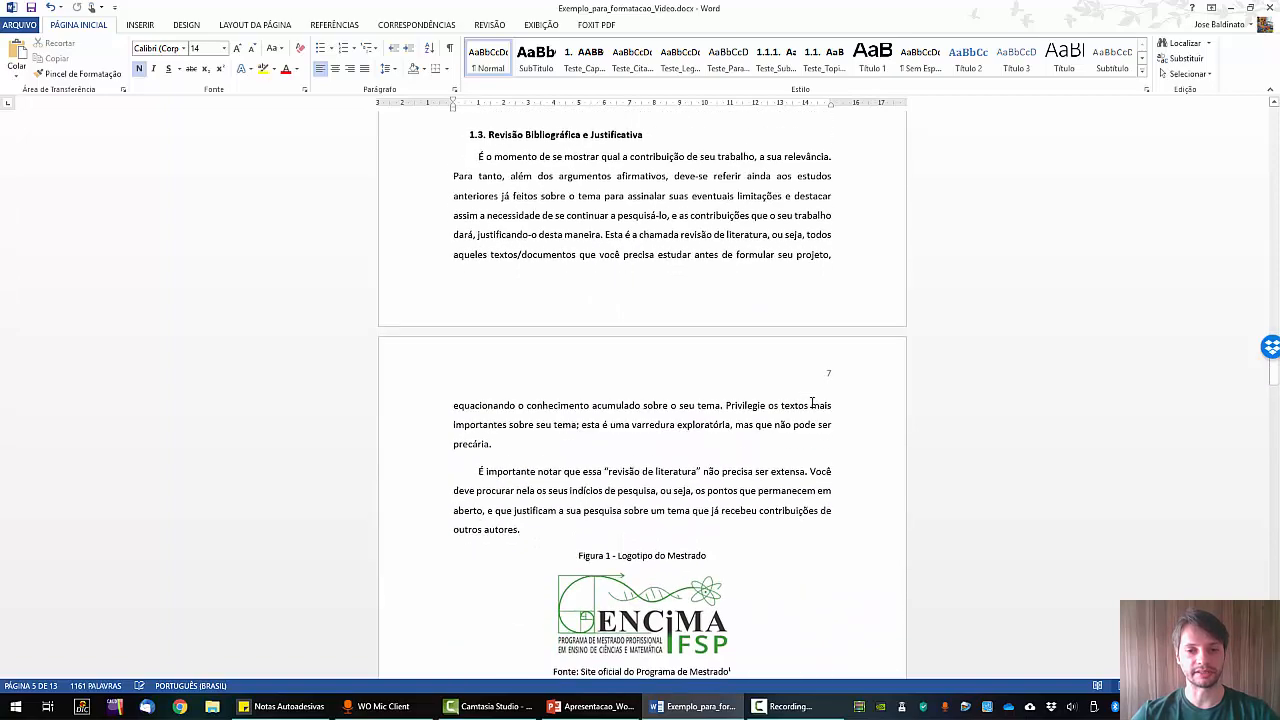
scroll(812, 408, "down", 3)
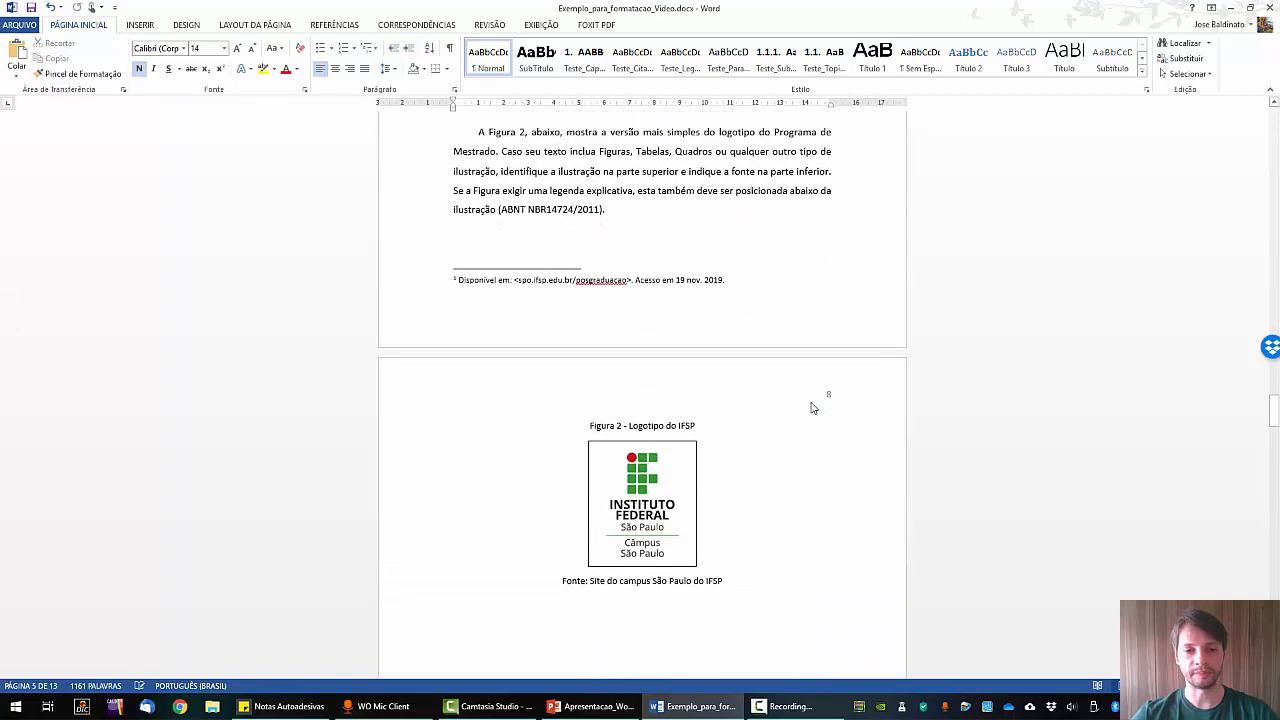
scroll(812, 408, "up", 6)
scroll(812, 408, "down", 4)
scroll(780, 376, "up", 6)
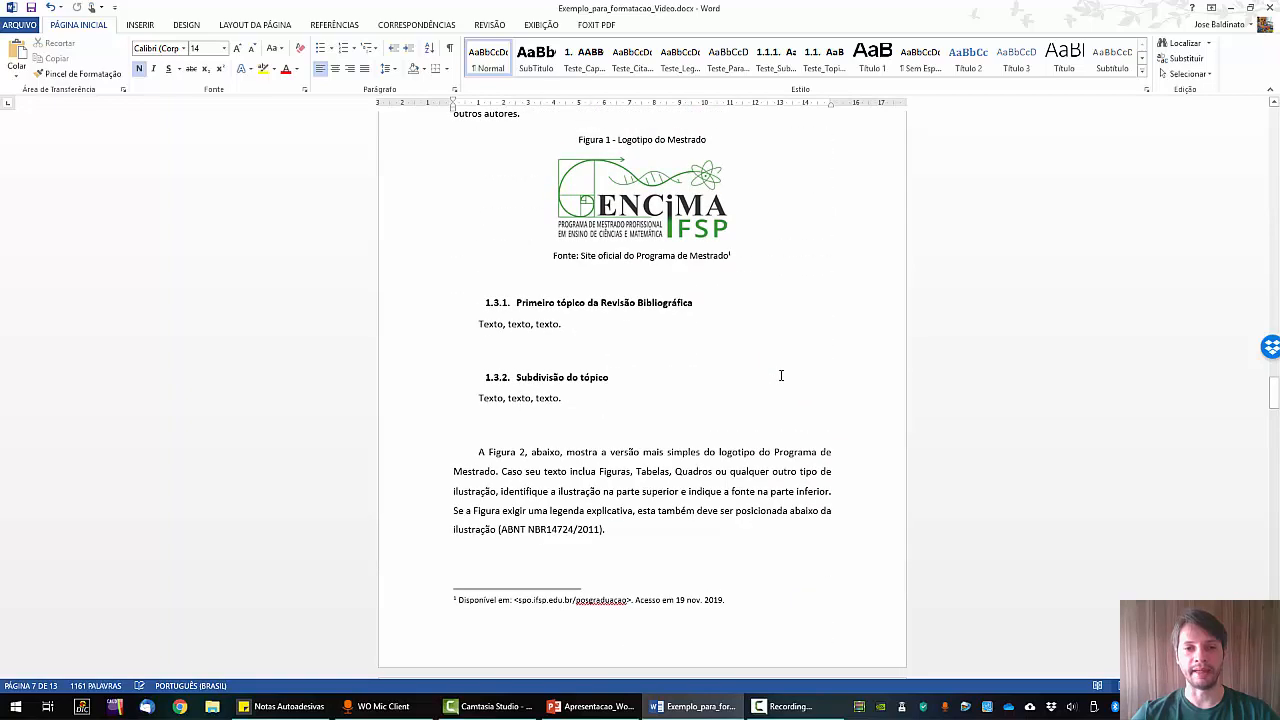
scroll(775, 385, "up", 3)
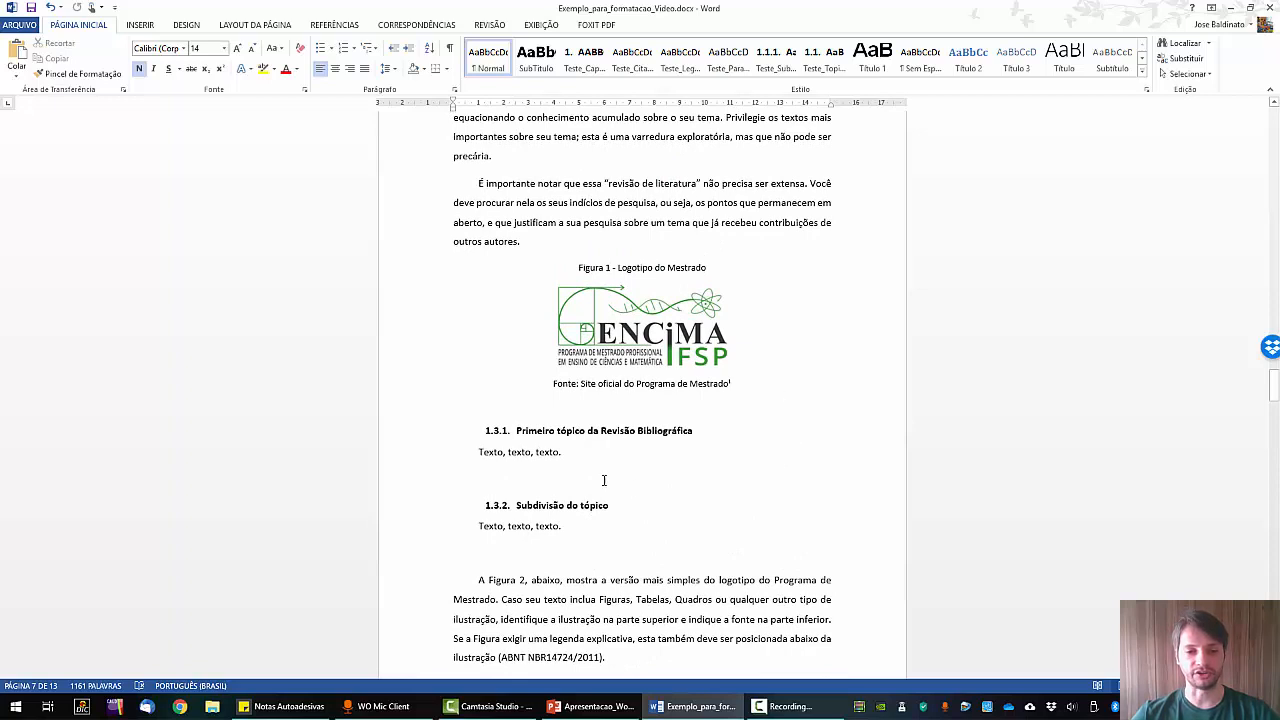
Insert a Próxima Página section break between topics 1.3.1 and 1.3.2.
left_click(504, 487)
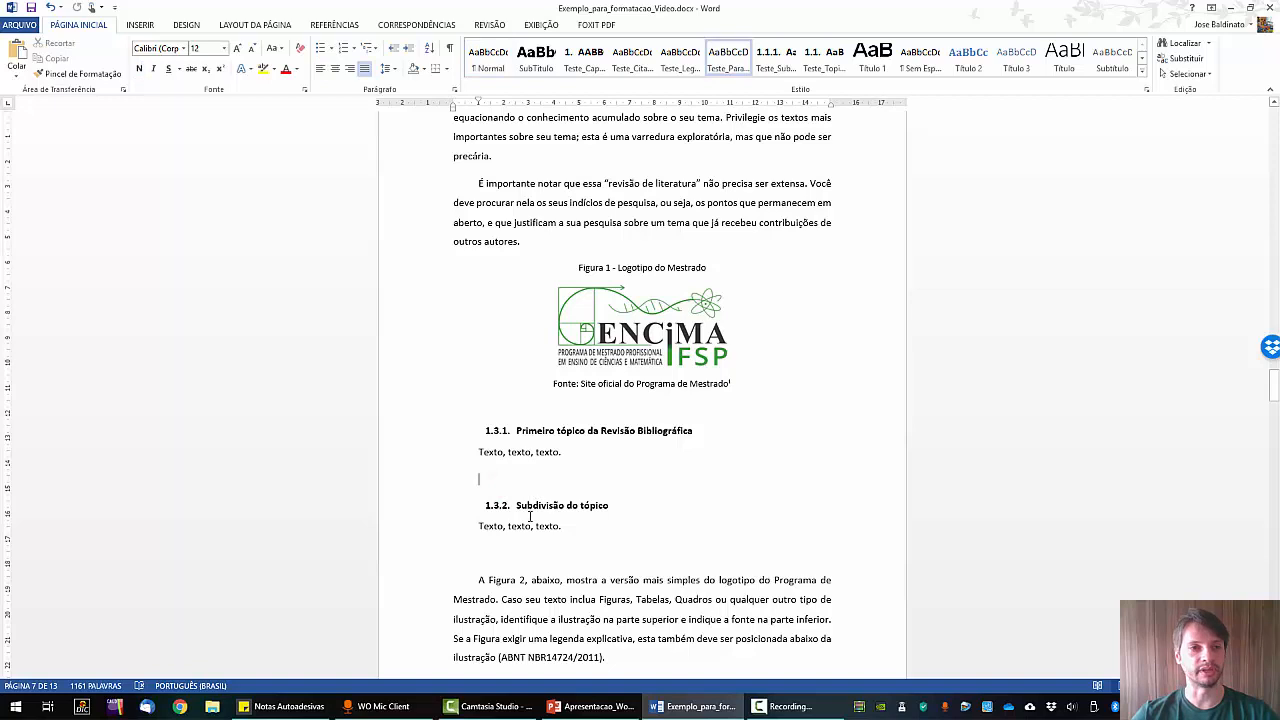
left_click(258, 24)
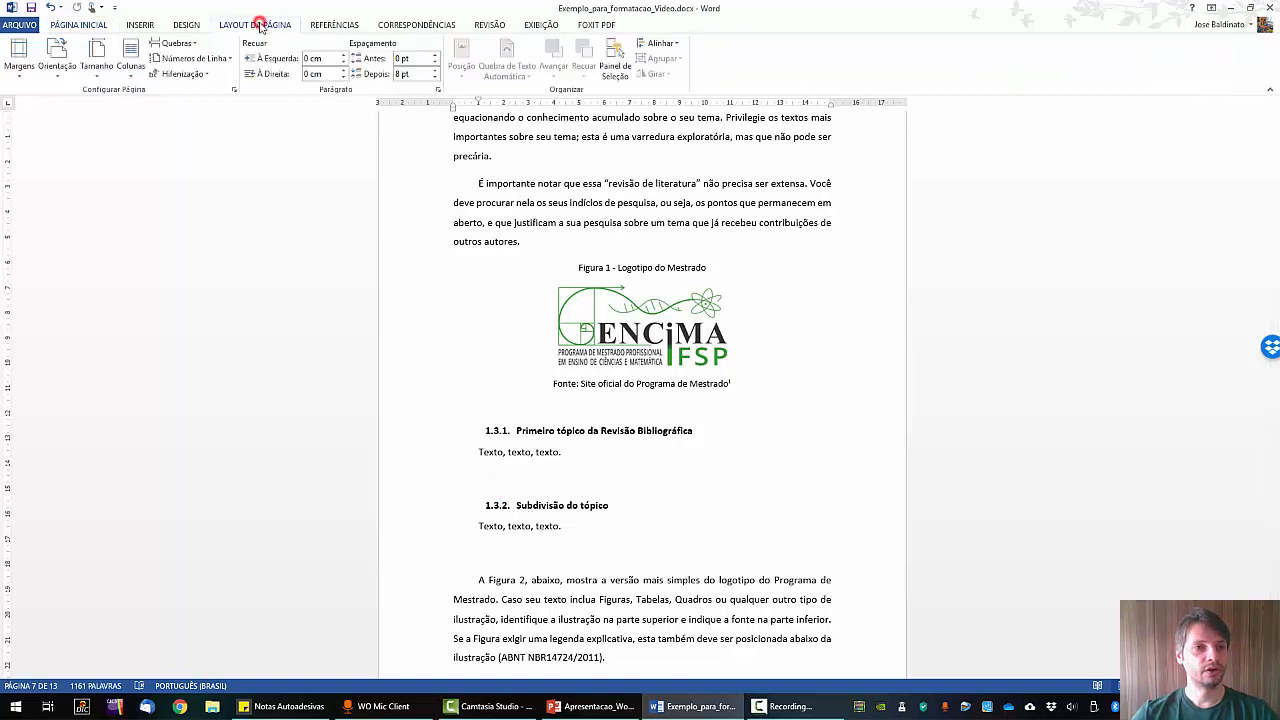
left_click(176, 44)
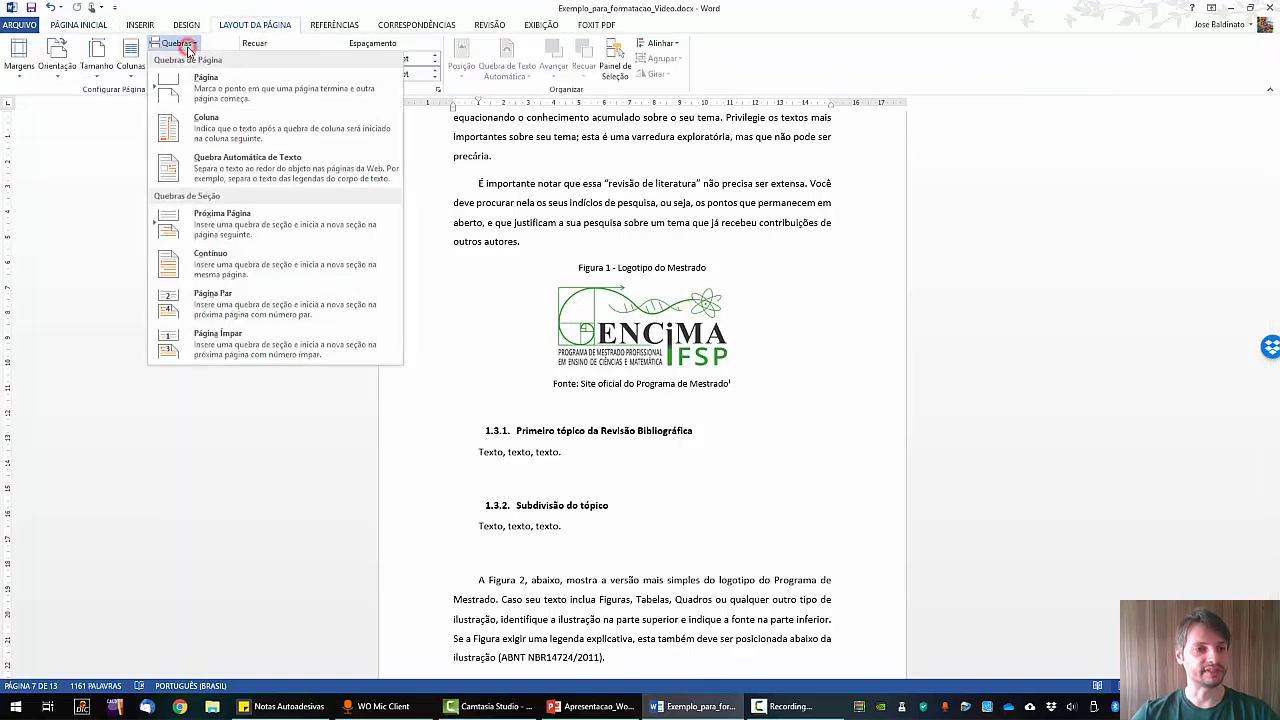
left_click(212, 222)
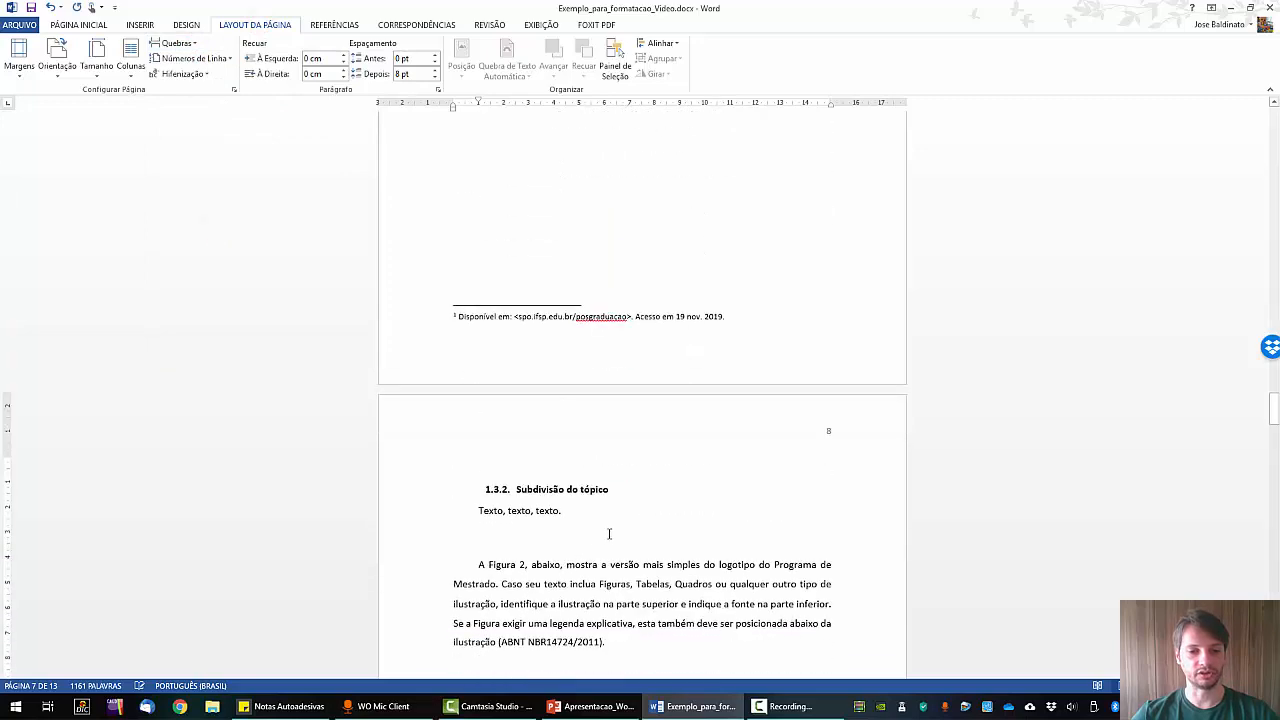
Insert another next-page section break on the blank line below Figura 2's Fonte line.
scroll(615, 490, "down", 4)
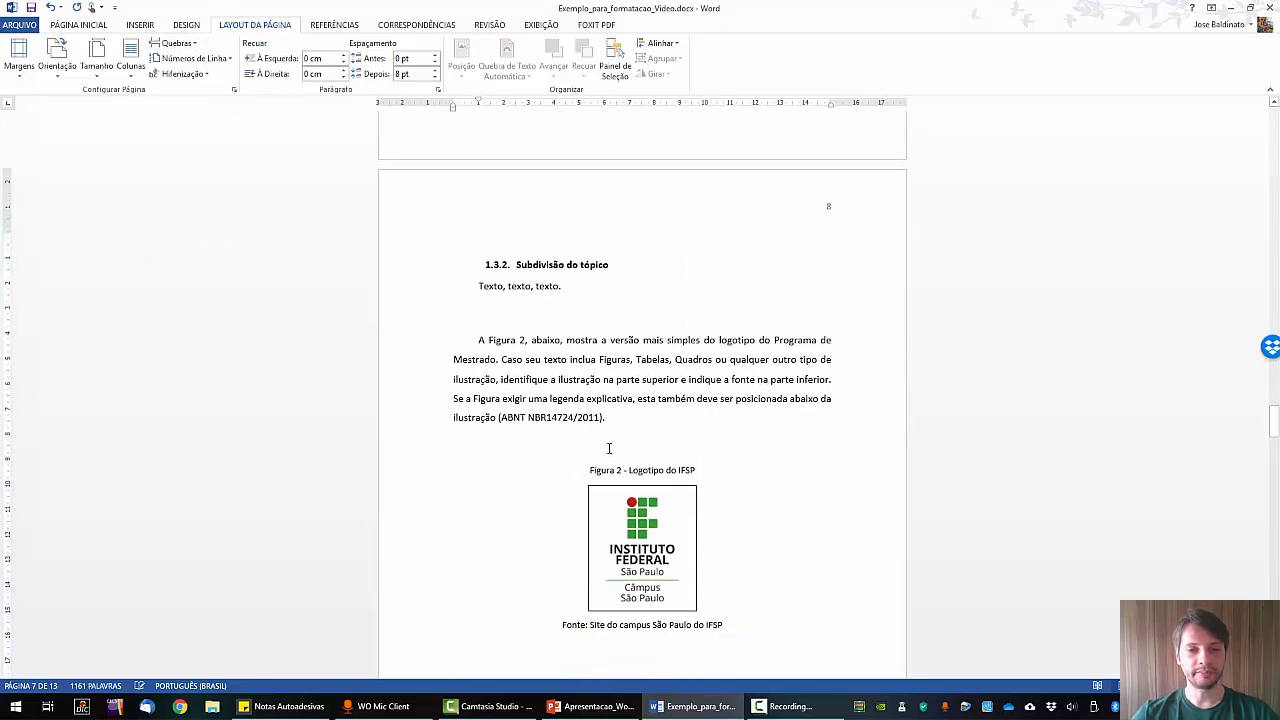
scroll(608, 448, "down", 3)
left_click(636, 465)
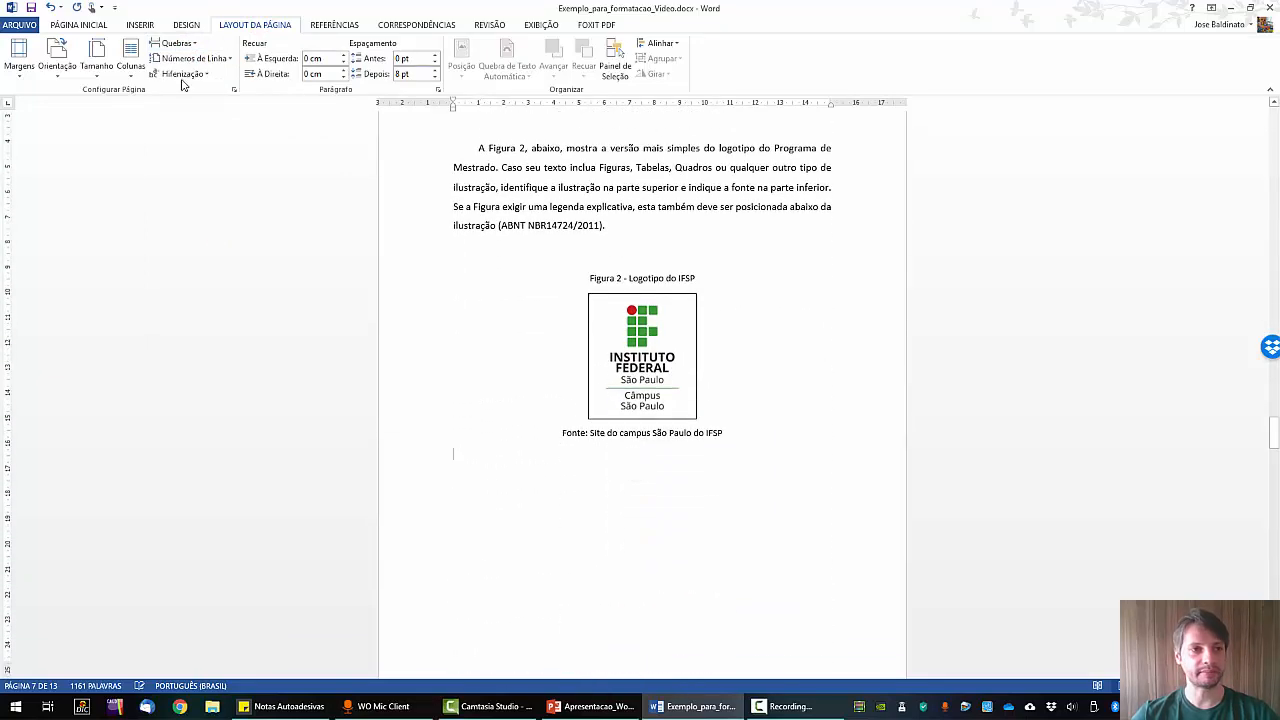
left_click(176, 43)
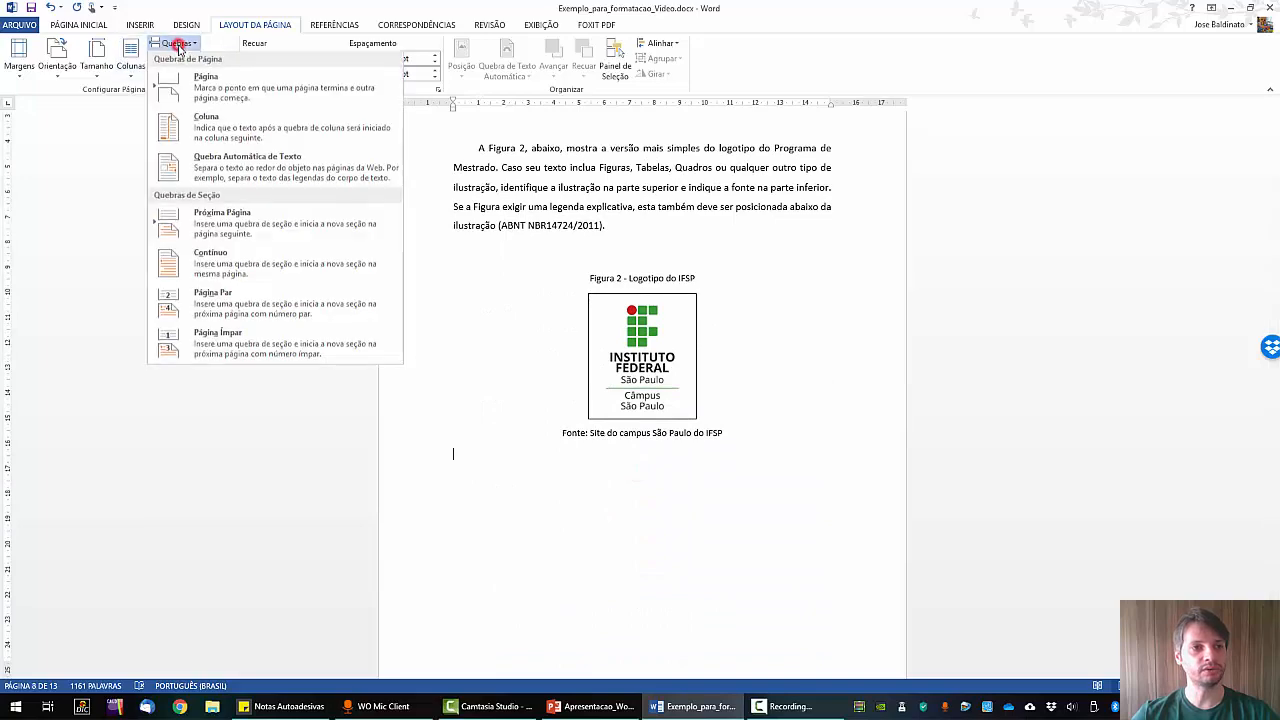
left_click(234, 227)
scroll(503, 300, "up", 5)
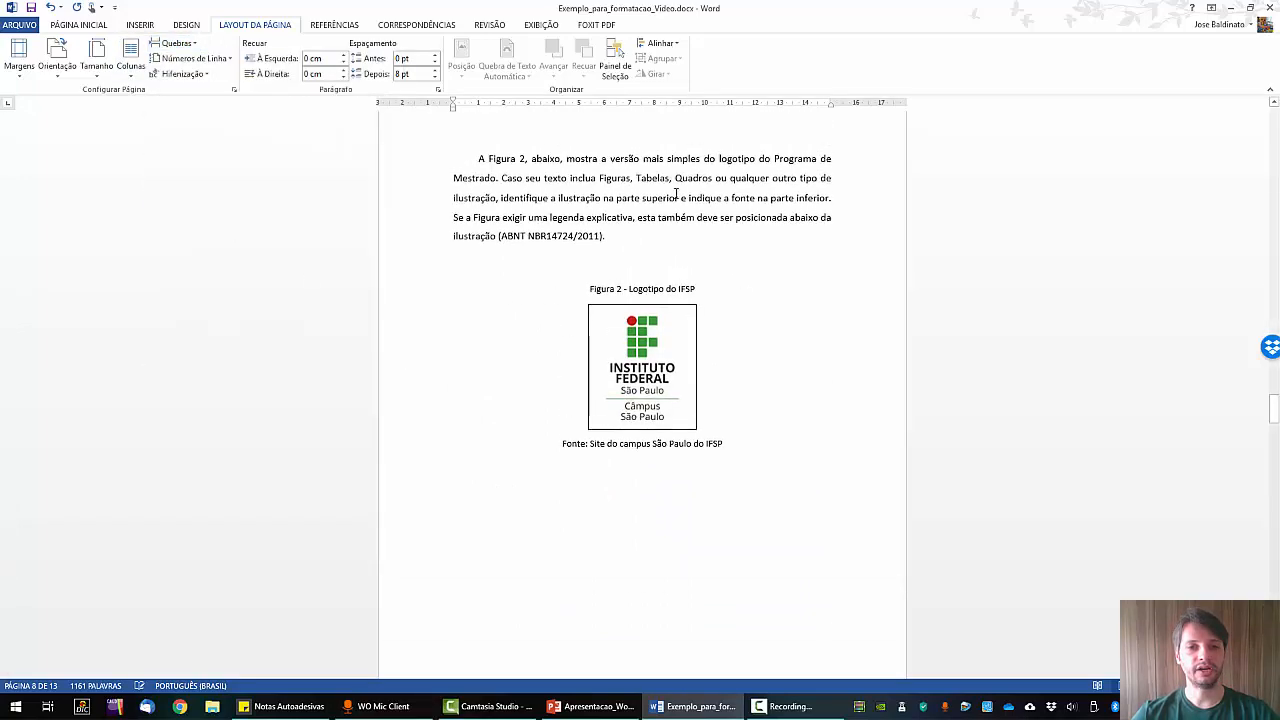
scroll(504, 211, "up", 1)
scroll(504, 208, "down", 2)
scroll(540, 180, "up", 1)
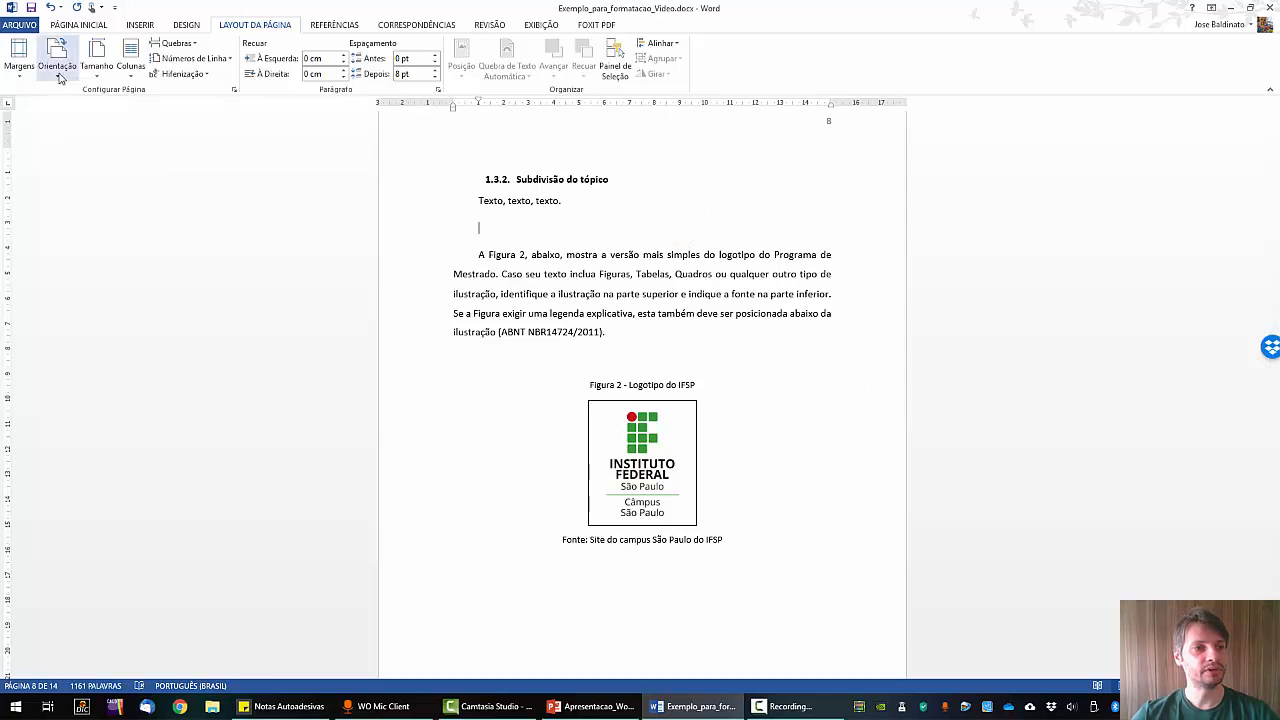
Set the section with topic 1.3.2 and the IFSP logo to Paisagem orientation.
left_click(59, 76)
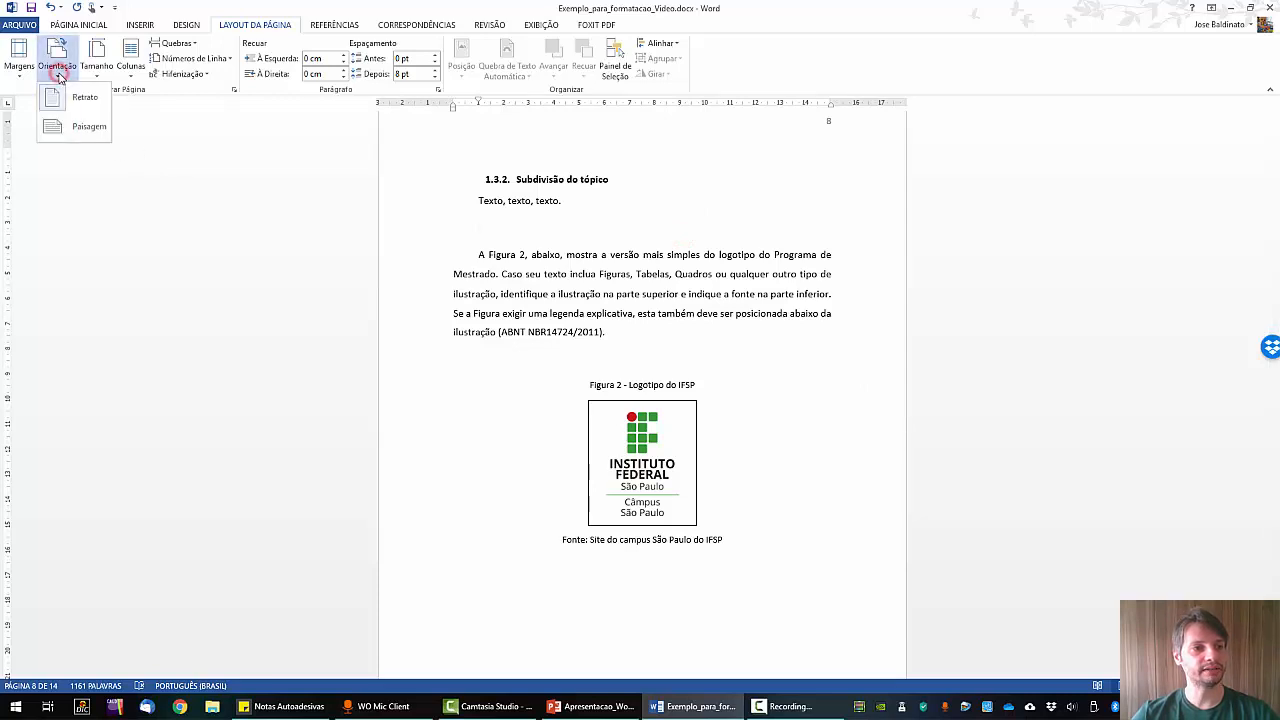
left_click(88, 128)
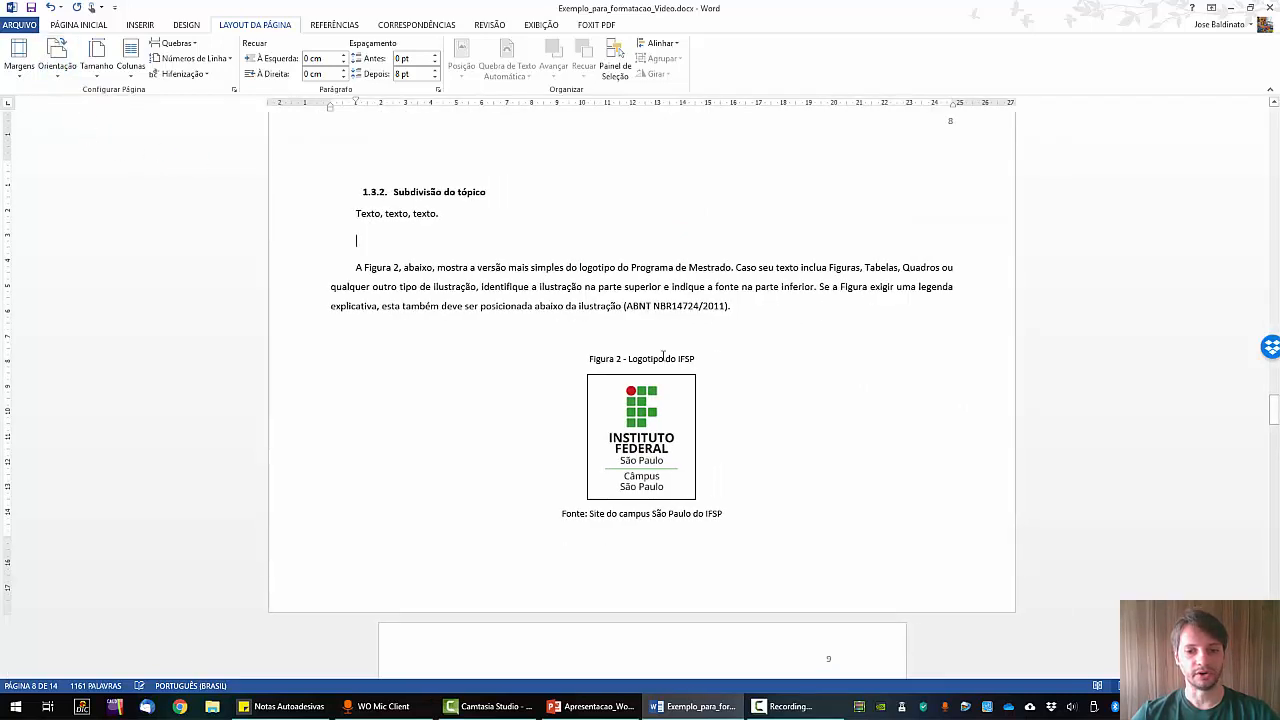
scroll(814, 351, "up", 2)
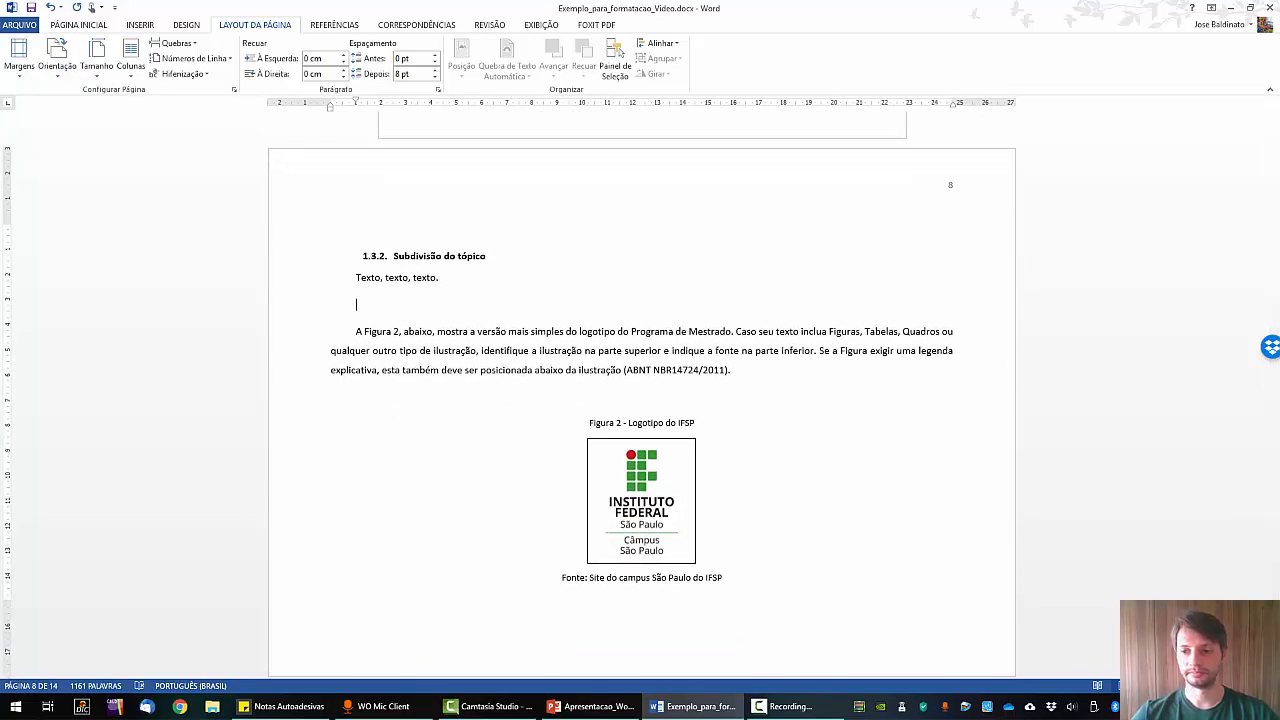
scroll(456, 313, "down", 4, "ctrl")
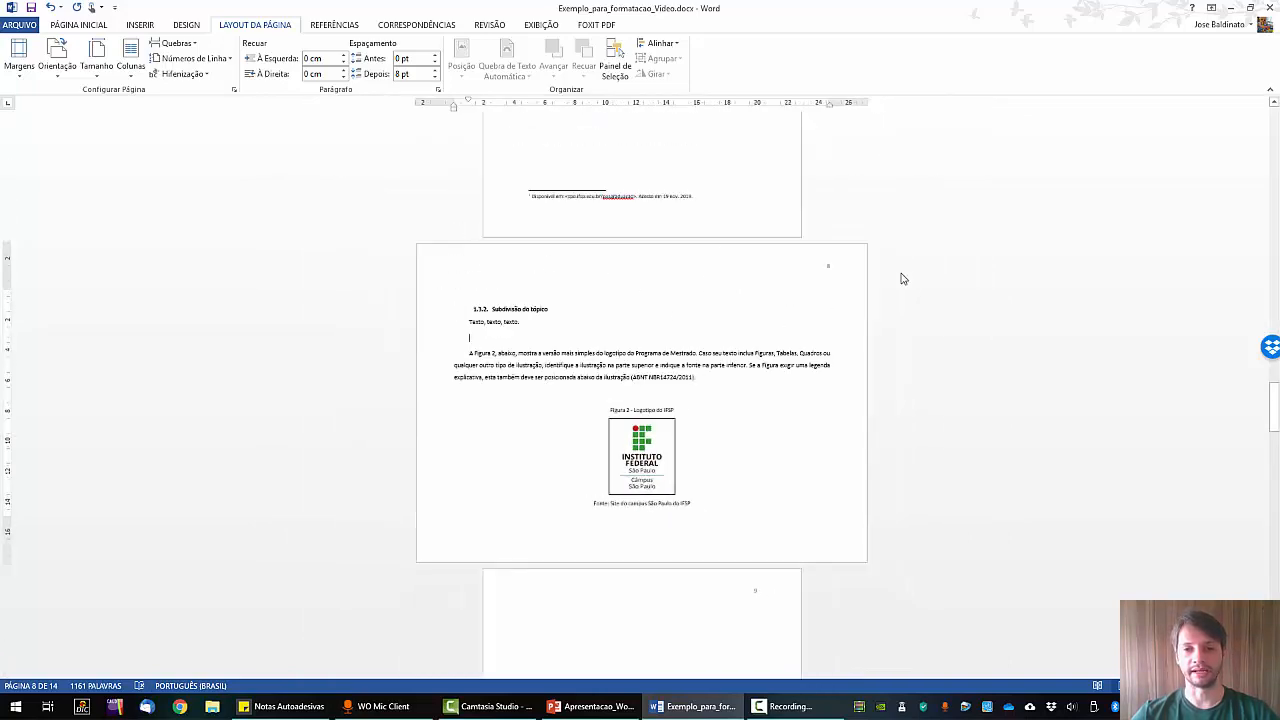
scroll(803, 271, "up", 5)
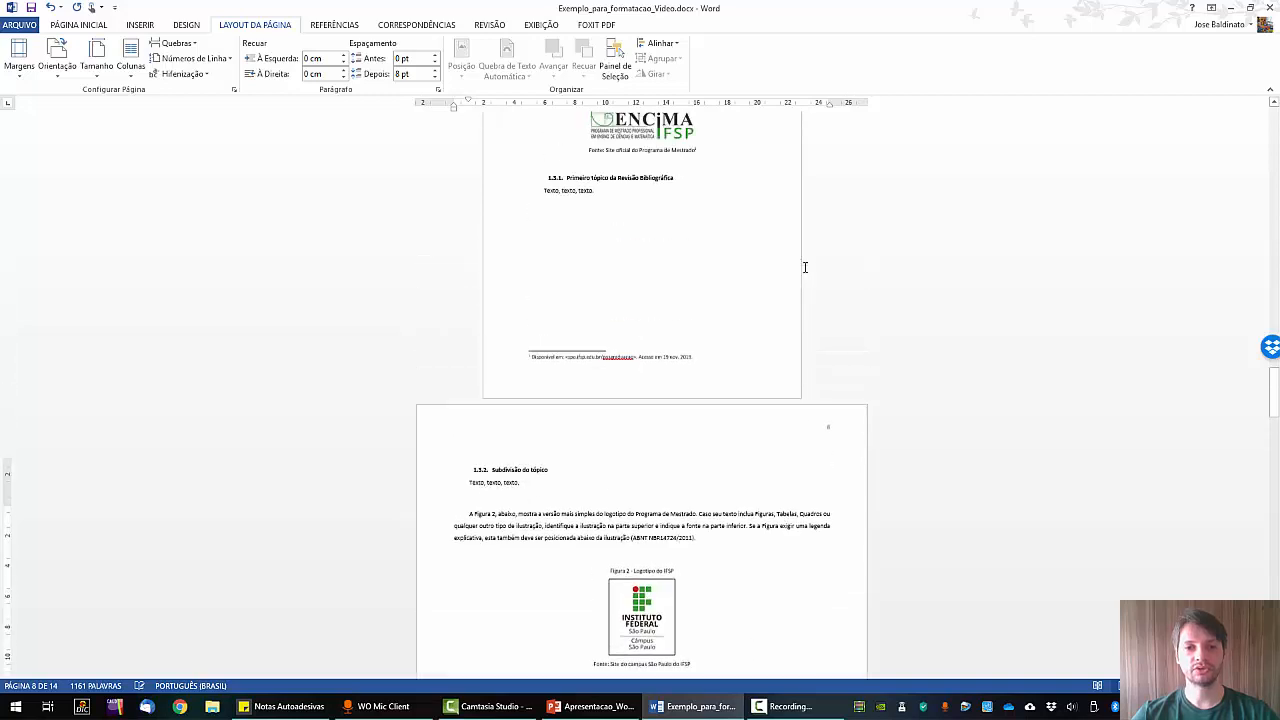
scroll(817, 393, "down", 4)
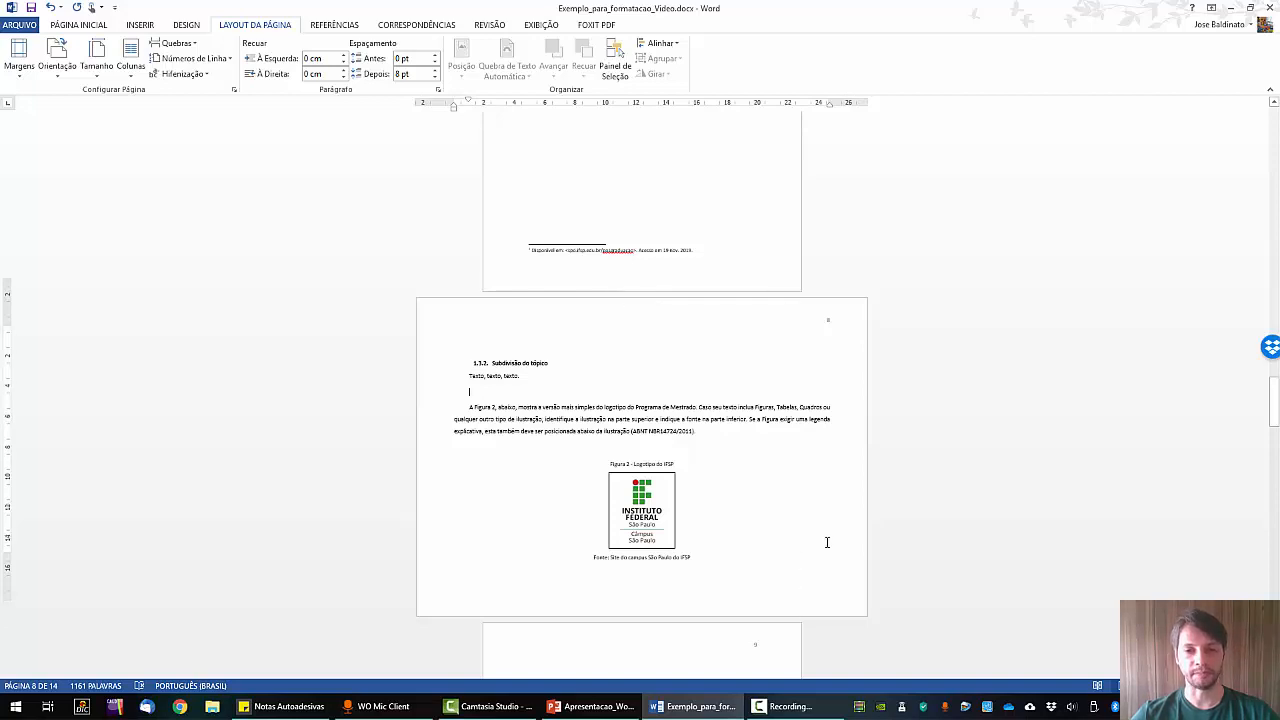
scroll(826, 540, "down", 3)
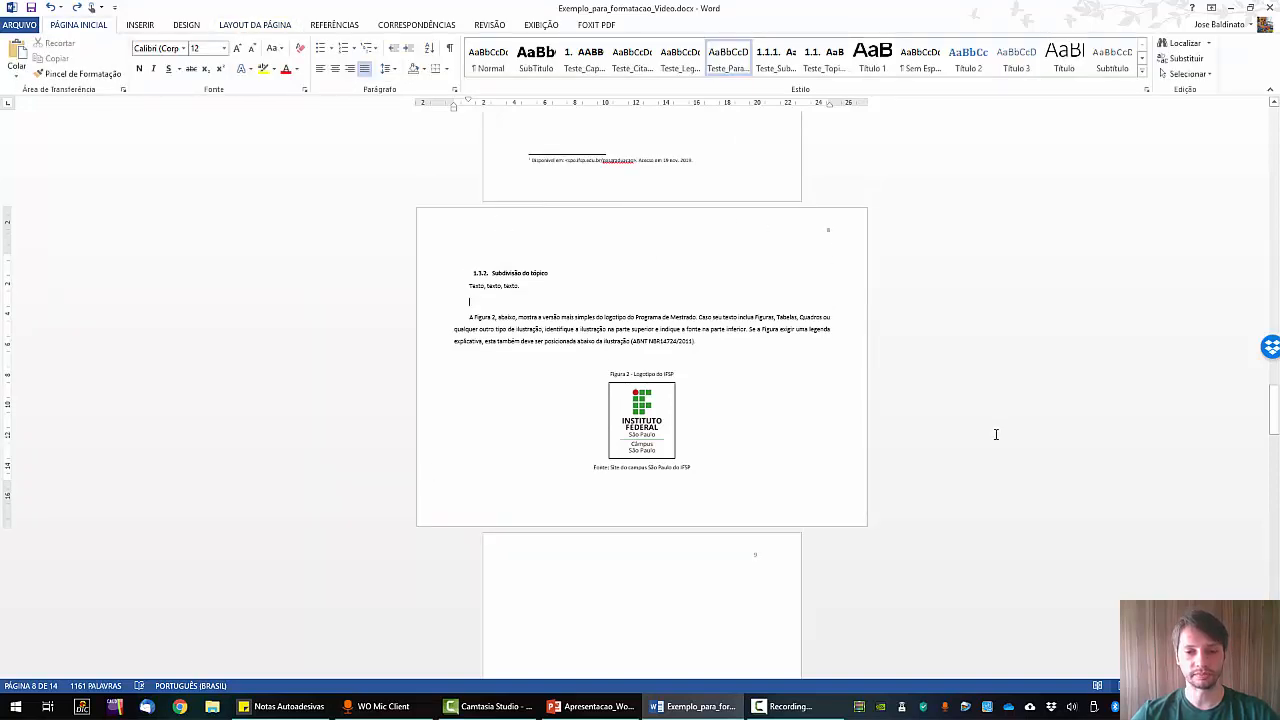
Scroll up to the Sumário, listing Introdução on page 6 through Referências Bibliográficas on 13.
scroll(996, 434, "up", 8)
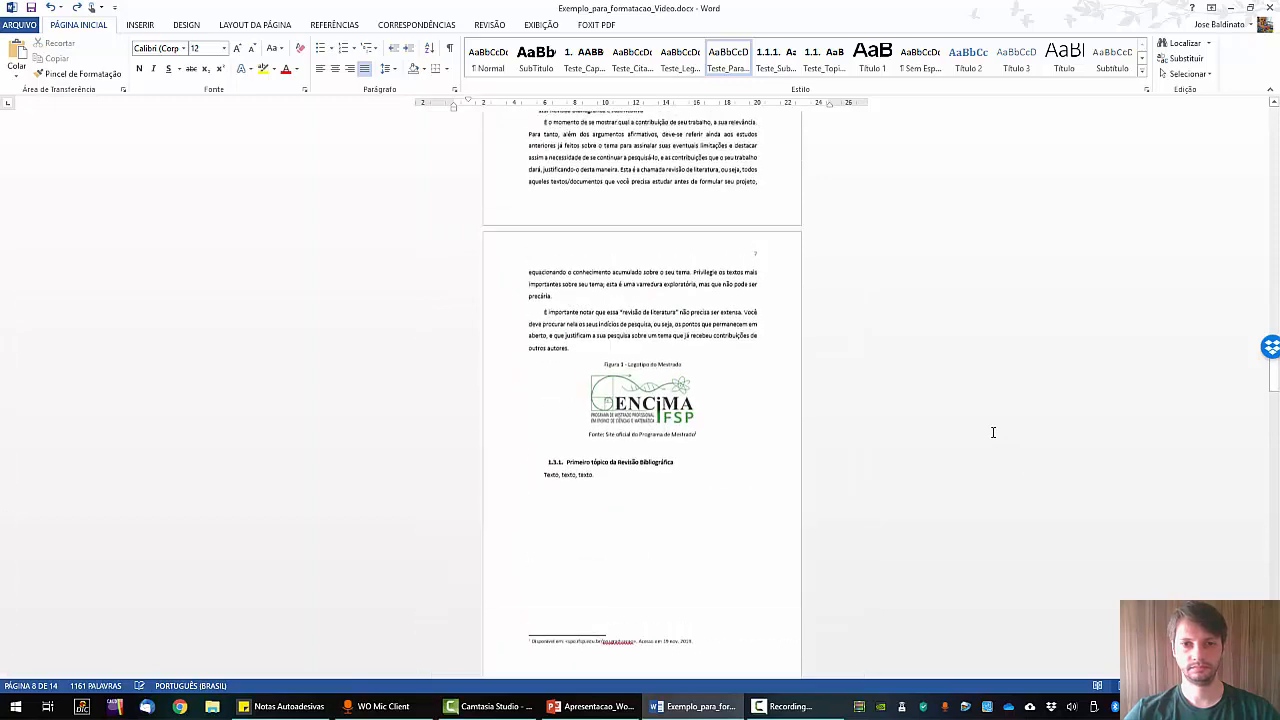
scroll(993, 432, "up", 14)
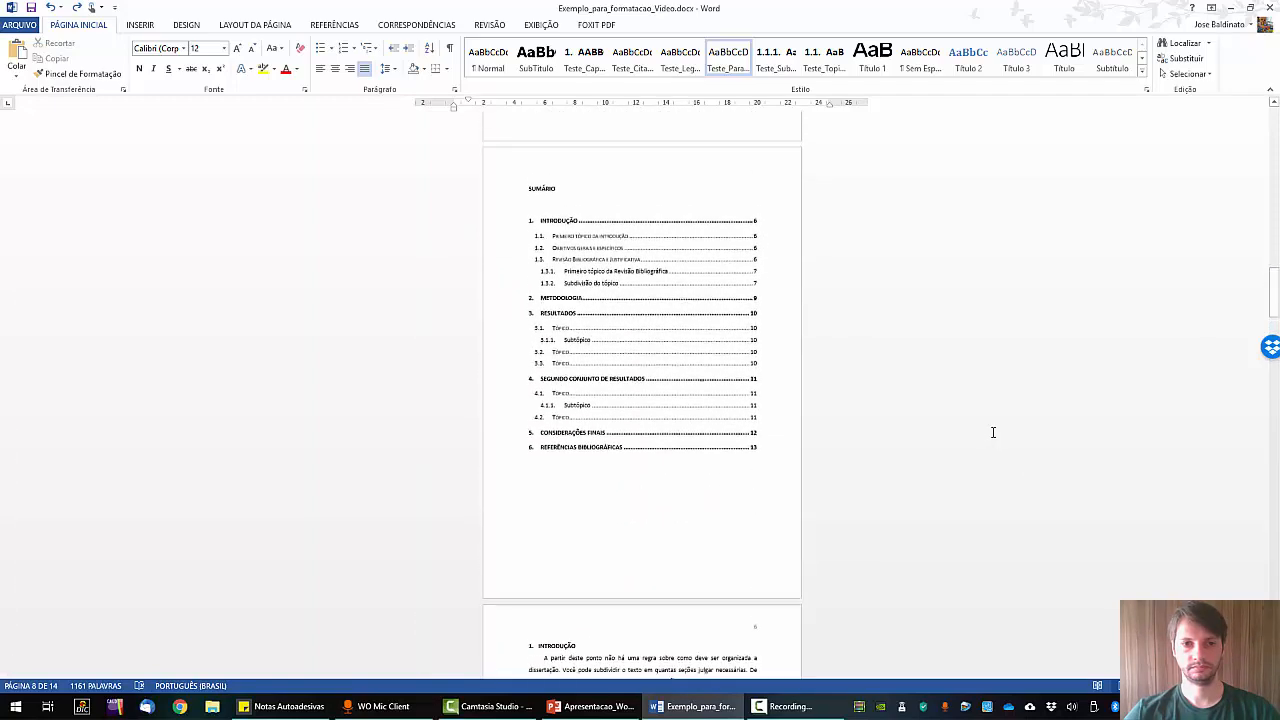
scroll(993, 432, "down", 1)
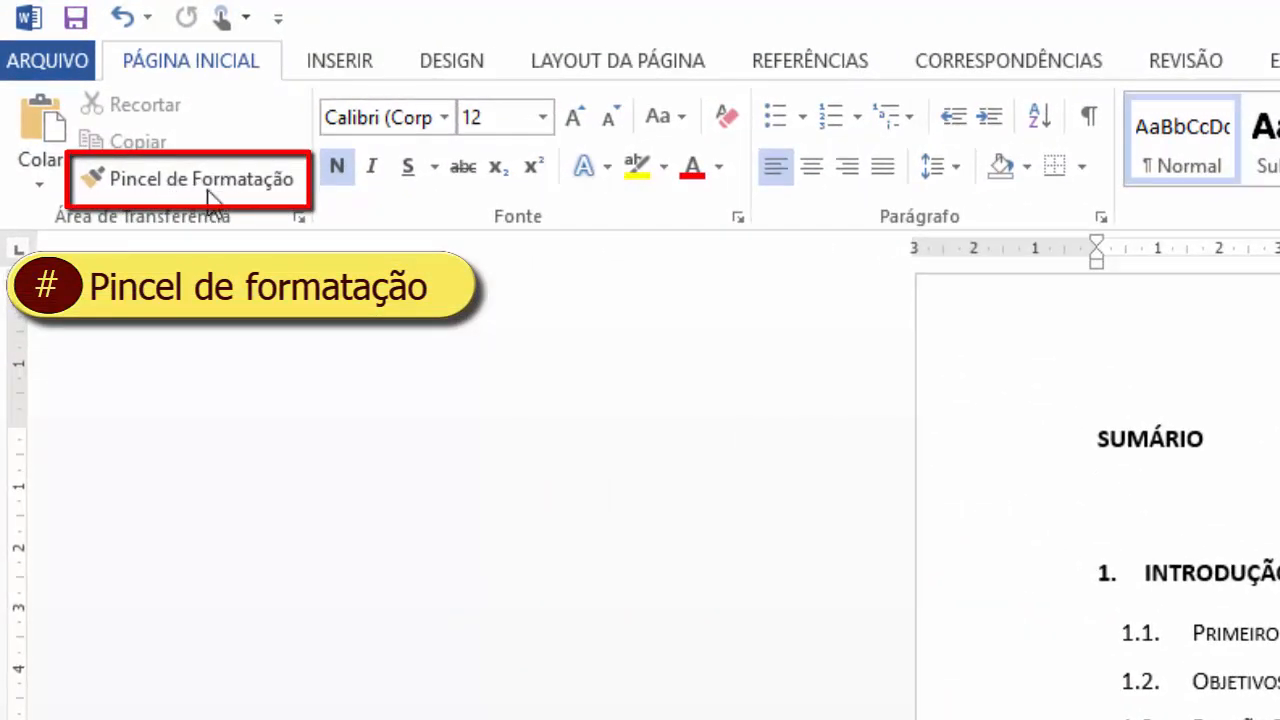
Scroll down to section 1.3 Revisão Bibliográfica e Justificativa and heading 1.3.1 Primeiro tópico.
scroll(1098, 480, "down", 4)
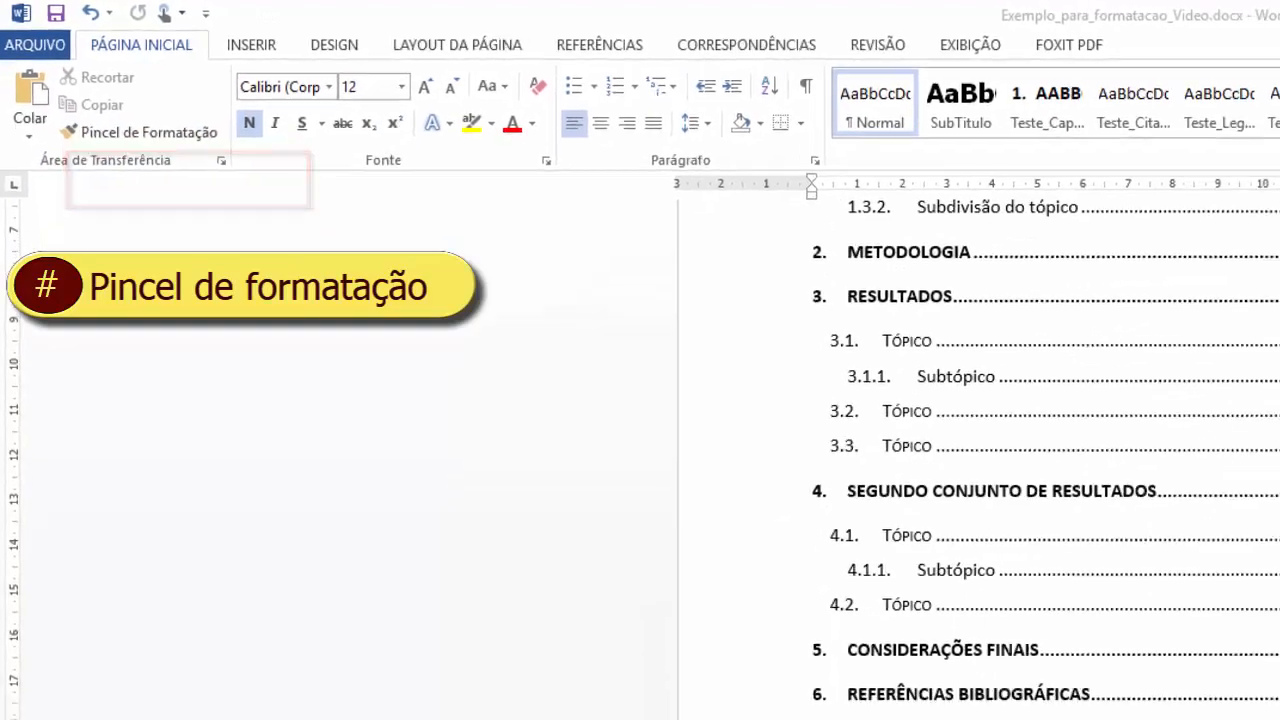
scroll(1098, 480, "down", 10)
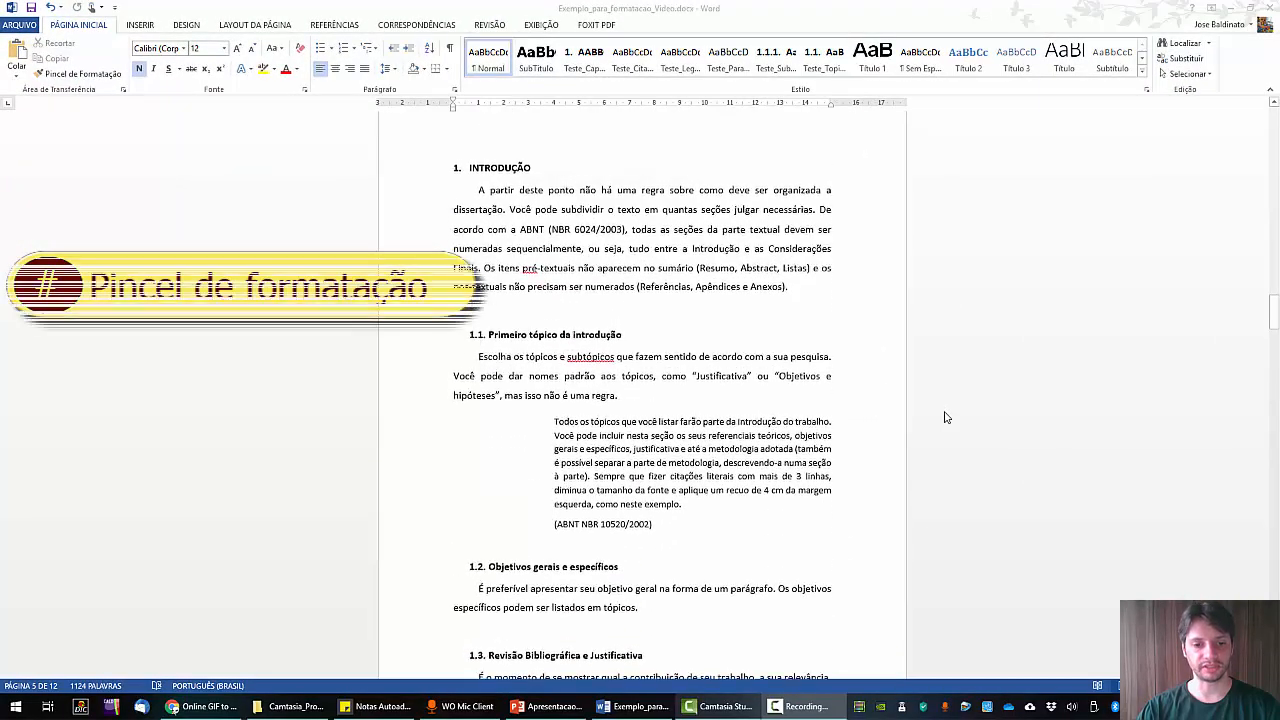
scroll(902, 444, "down", 10)
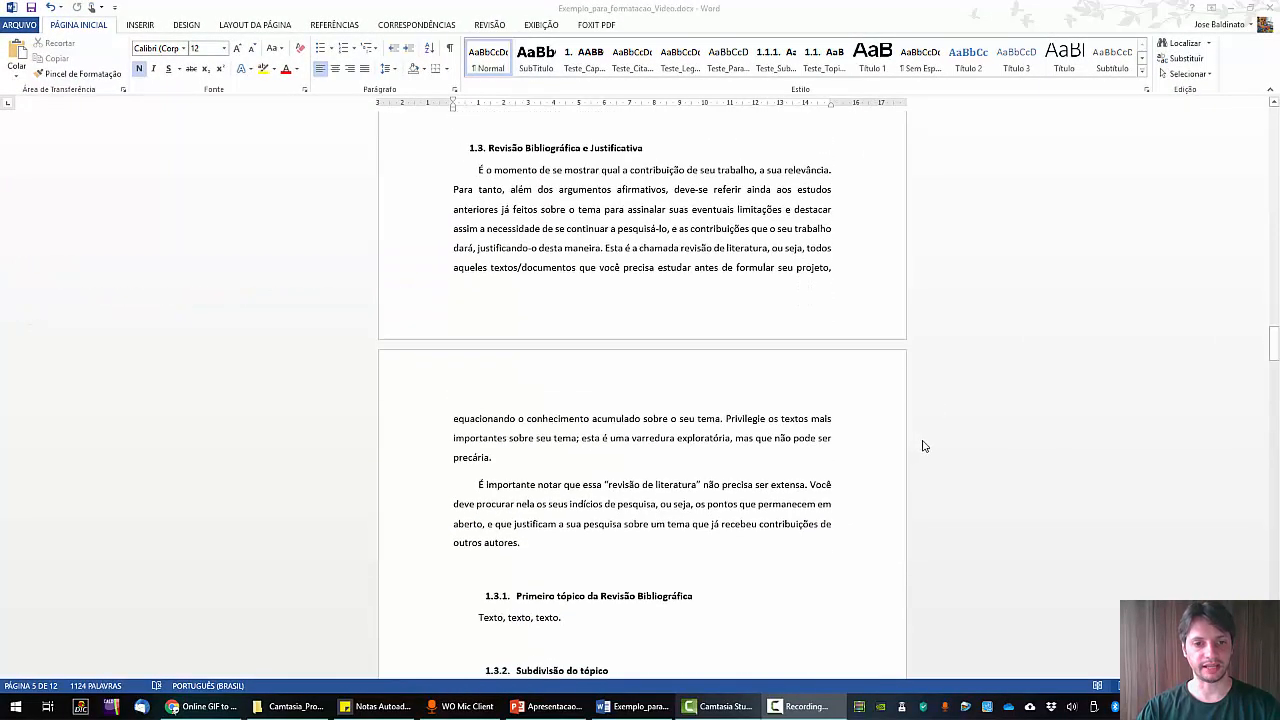
scroll(831, 437, "up", 5)
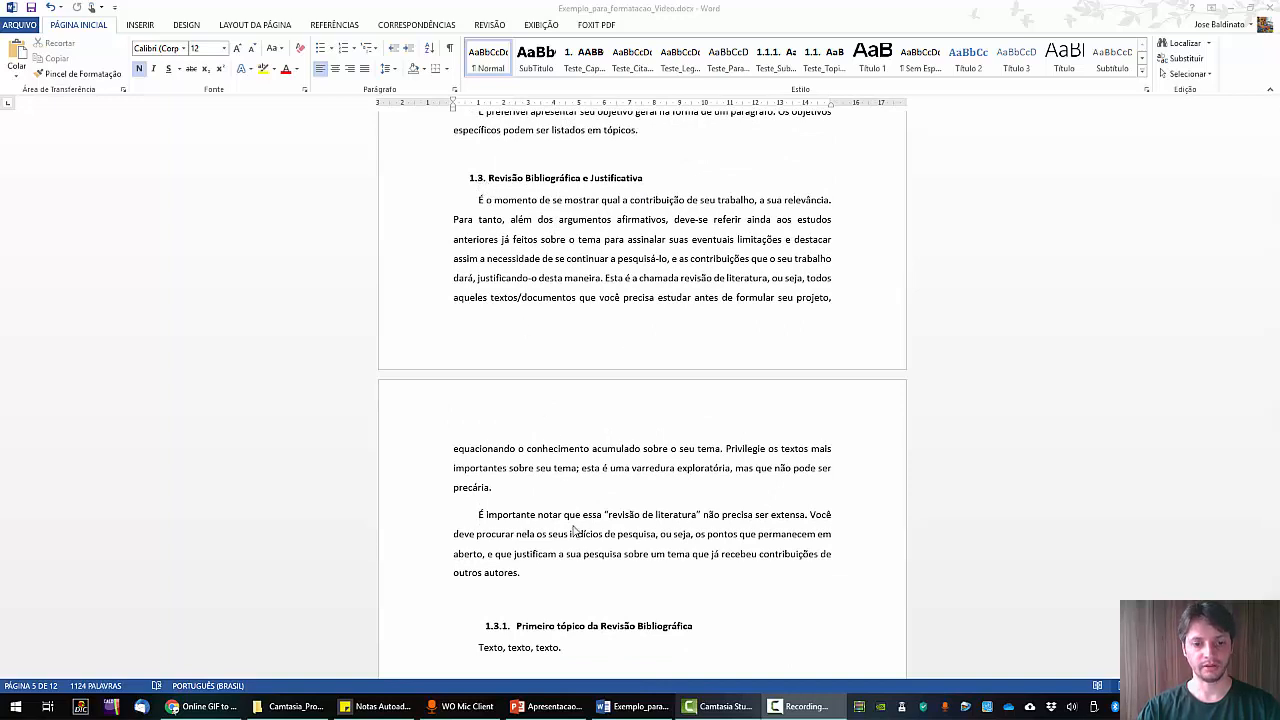
left_click_drag(662, 178, 470, 180)
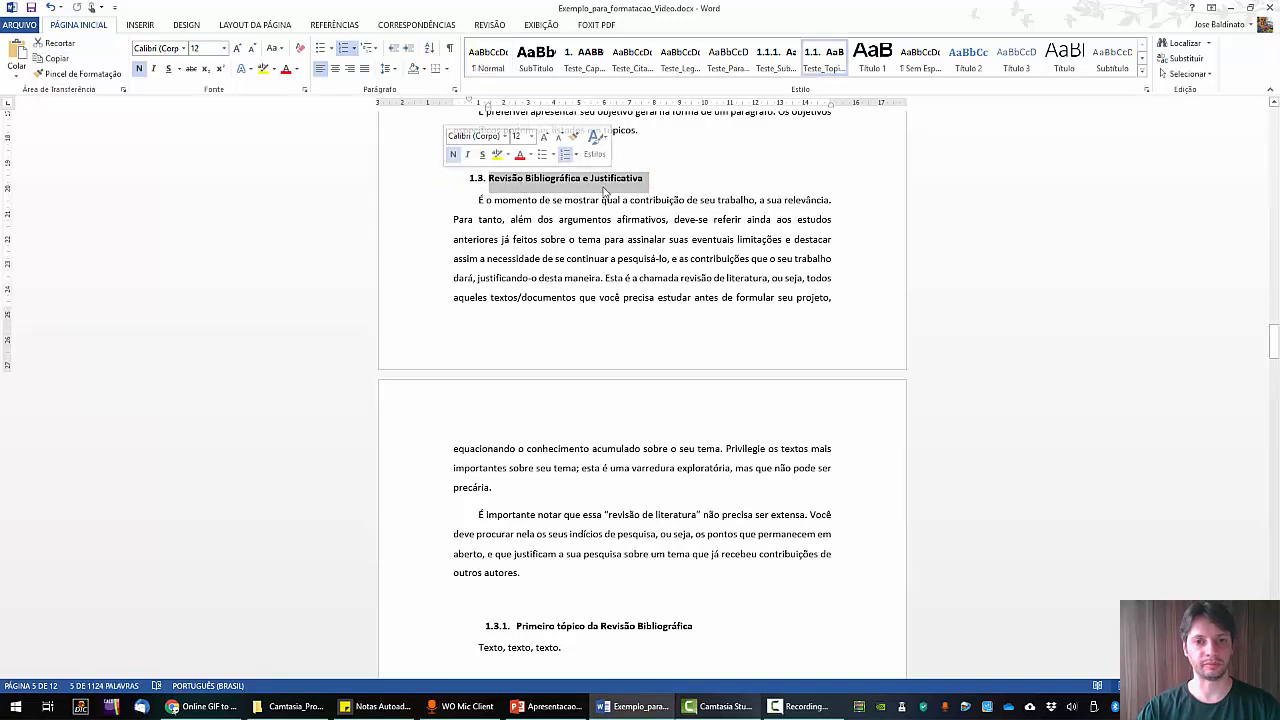
left_click(83, 76)
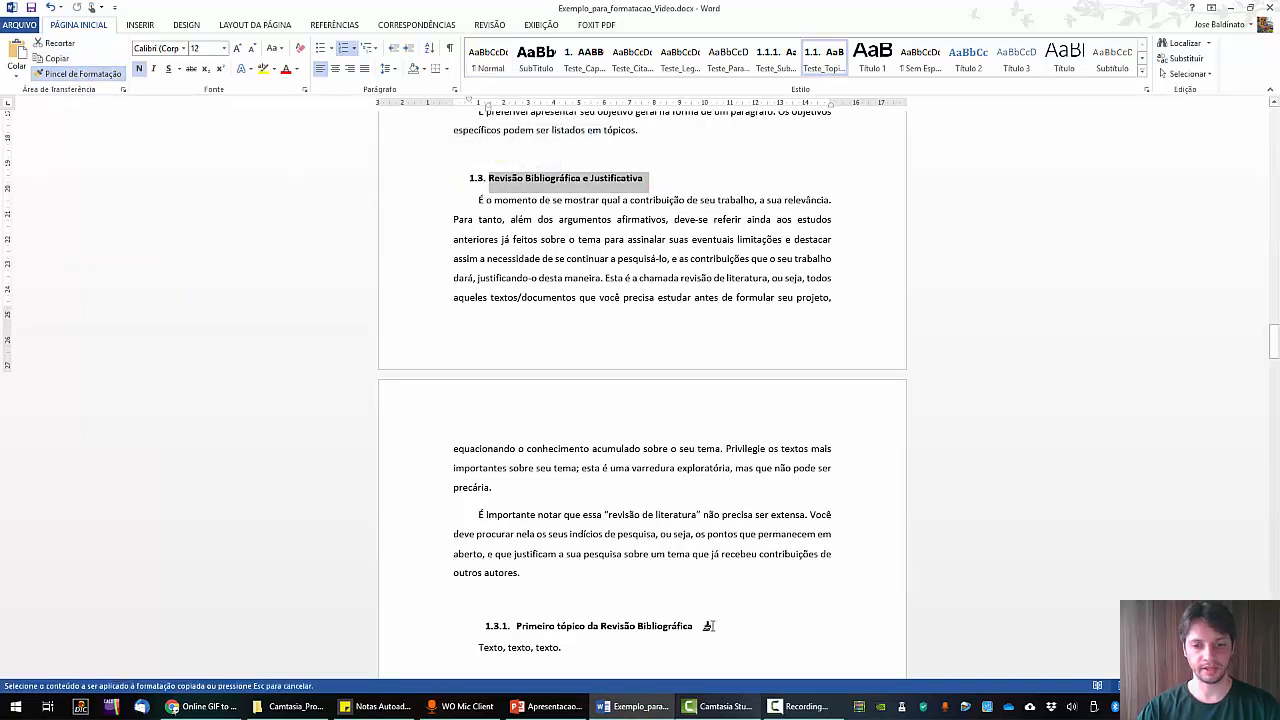
left_click_drag(708, 626, 478, 630)
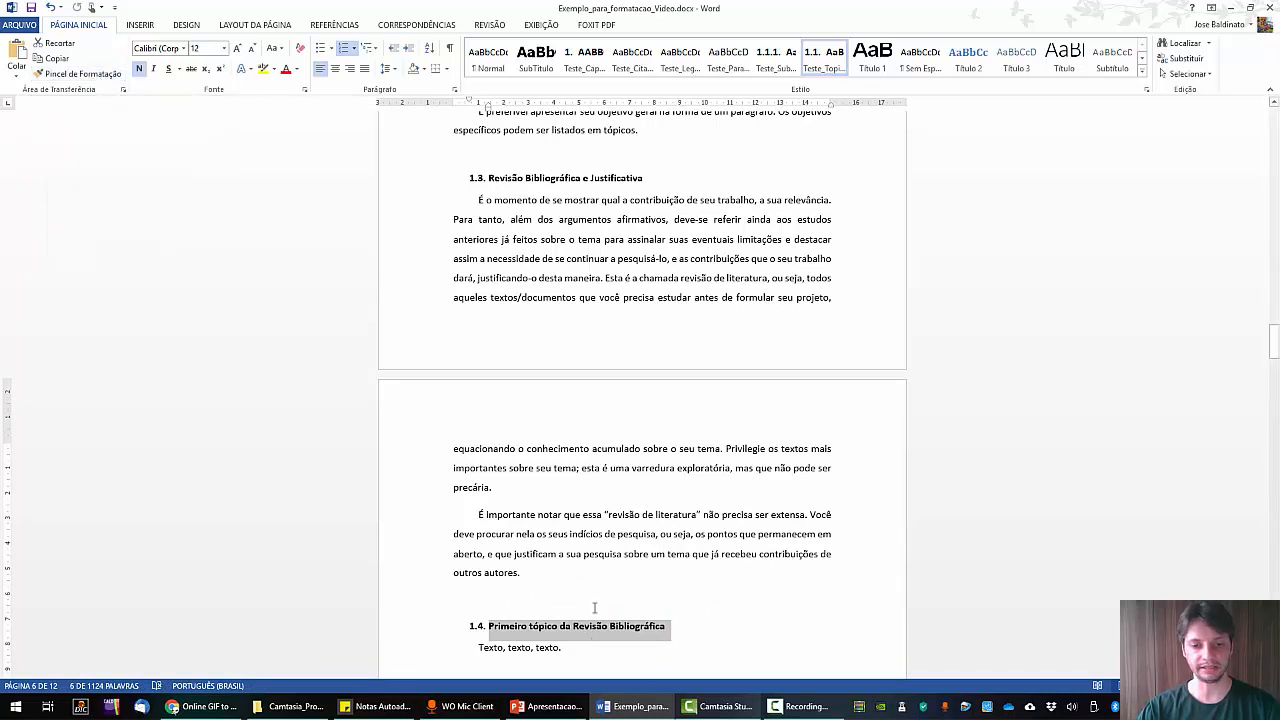
left_click(663, 600)
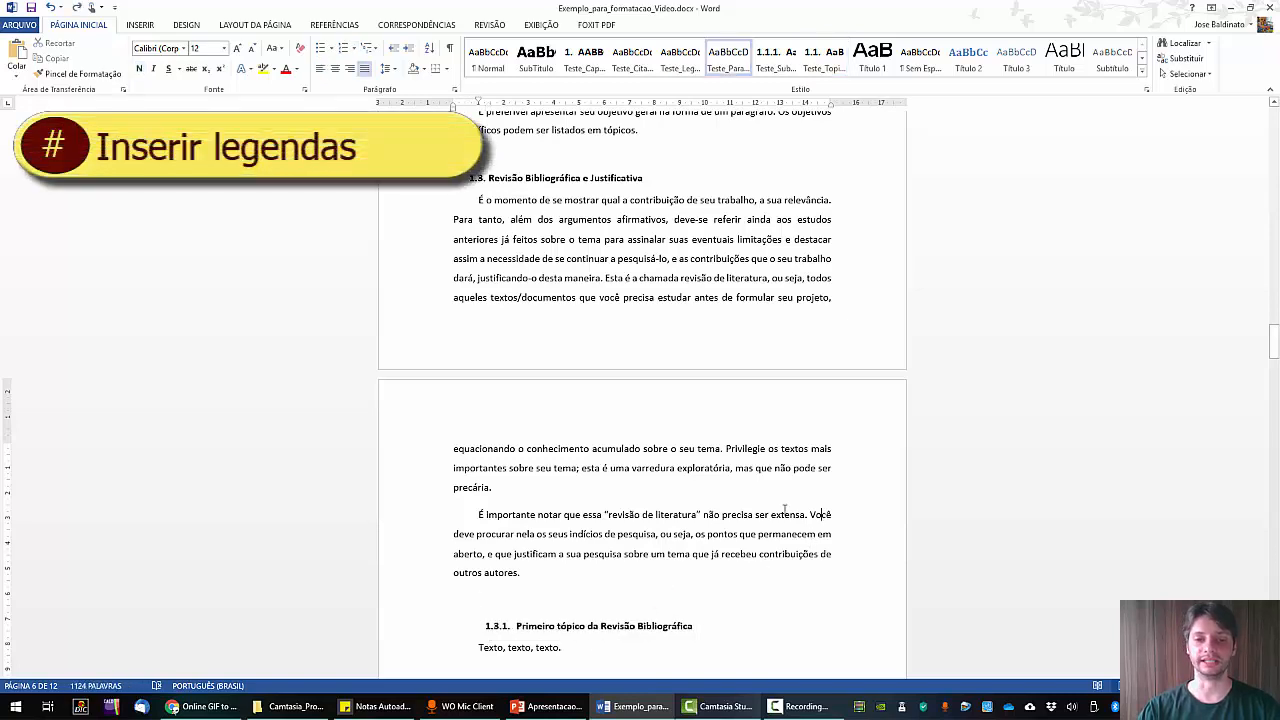
scroll(785, 510, "down", 10)
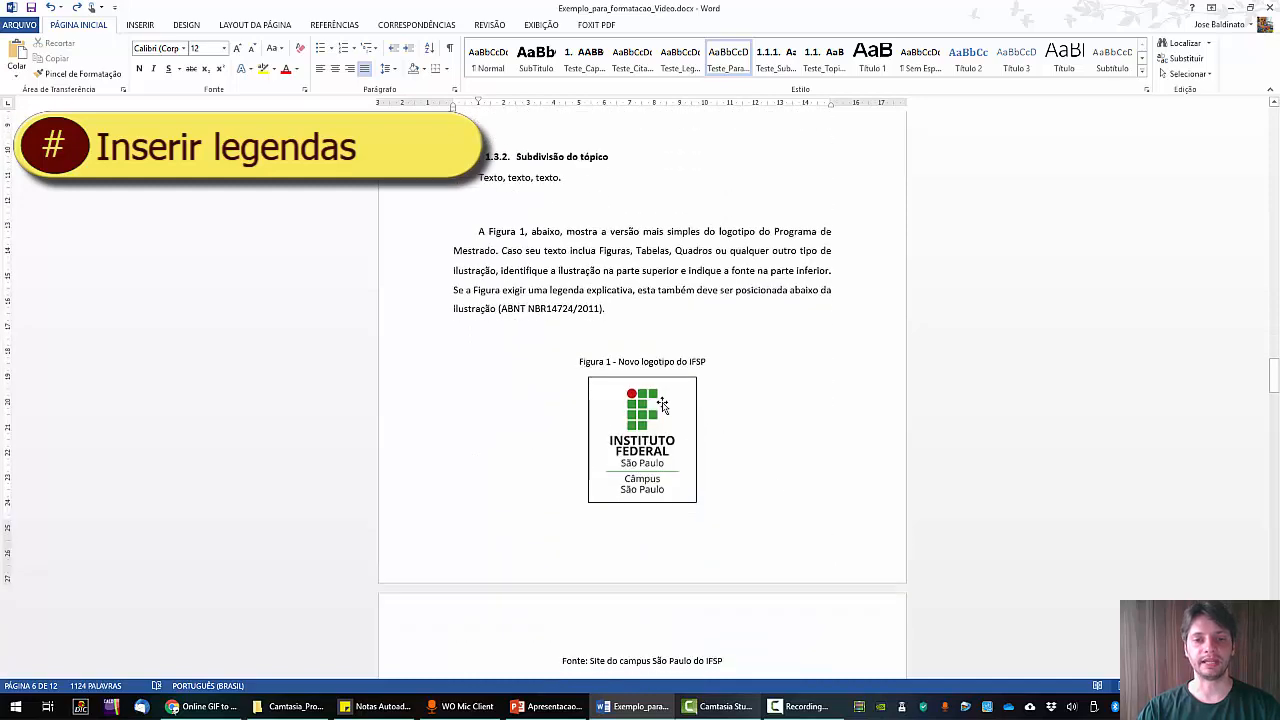
Delete the blank line above the Figura 1 caption, then select the Fonte line and the IFSP logo.
left_click(645, 342)
key("Delete")
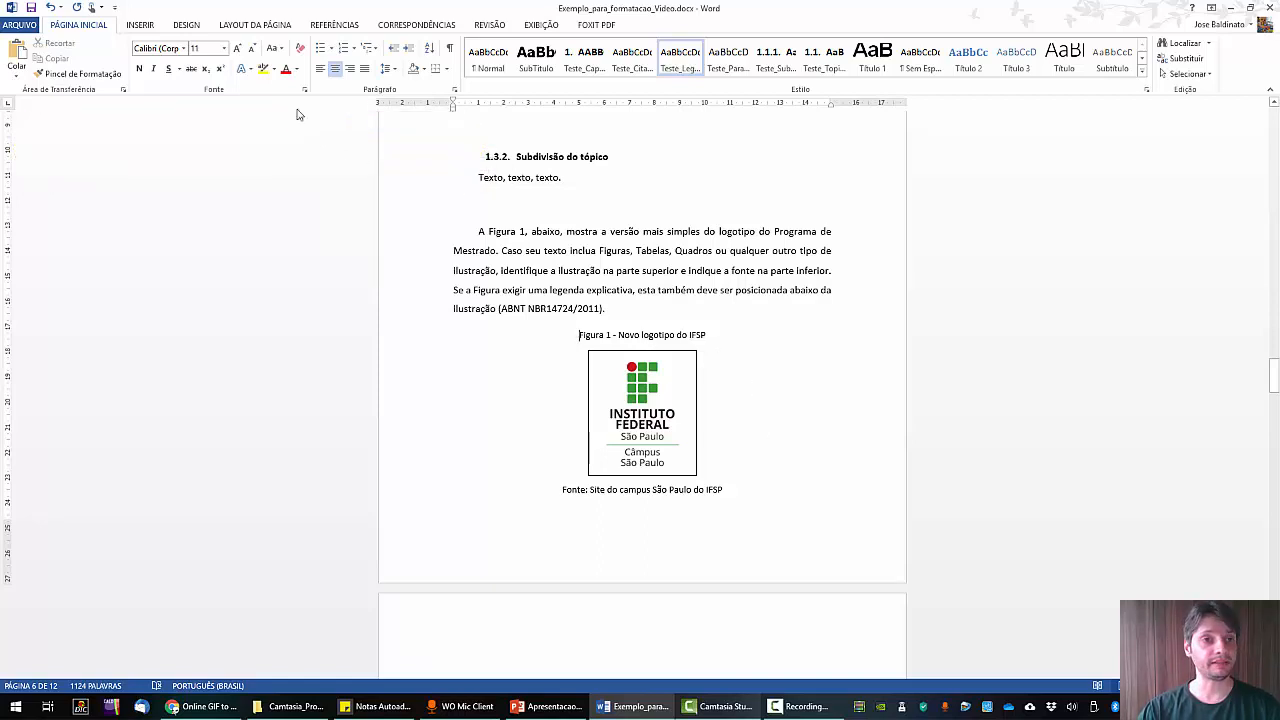
left_click(319, 30)
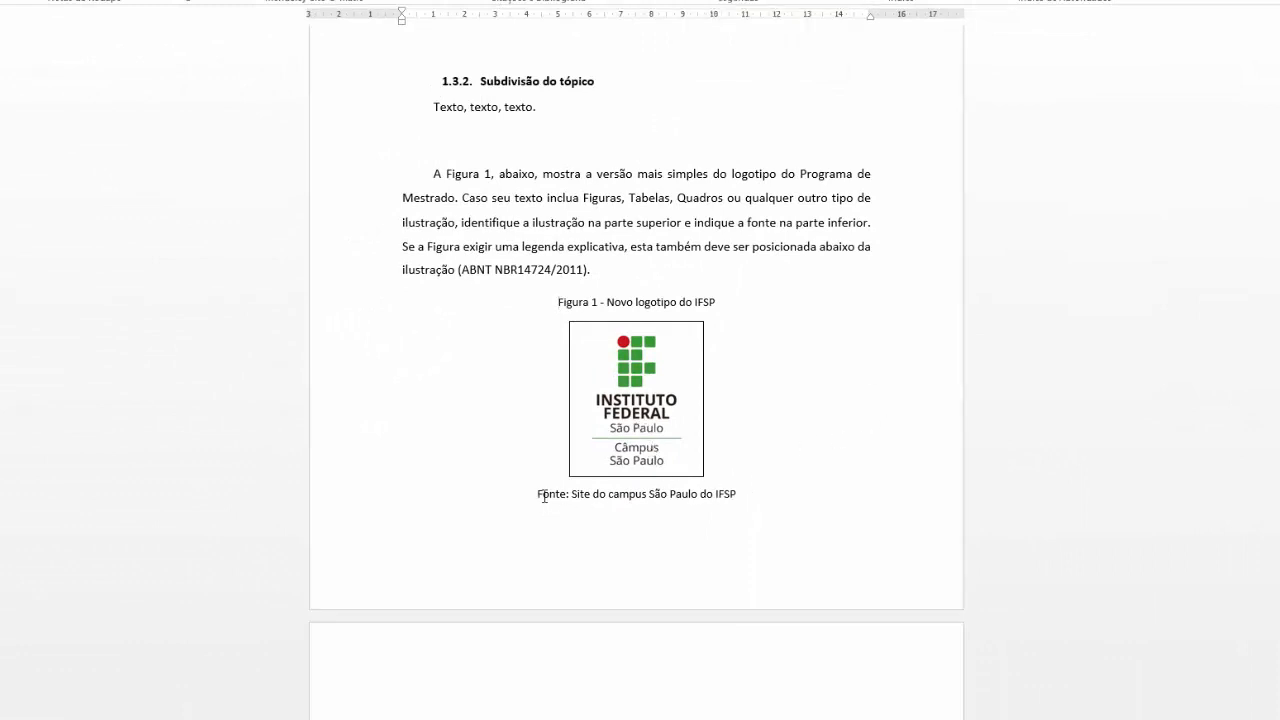
left_click_drag(538, 494, 748, 493)
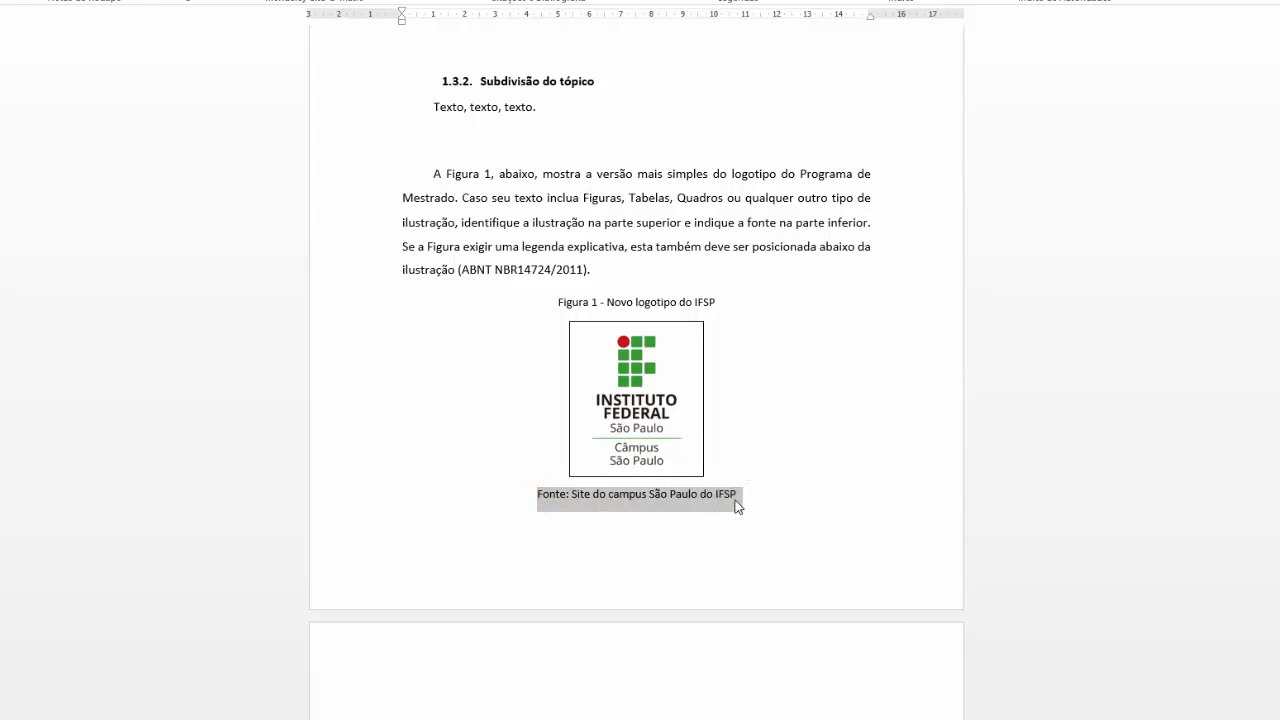
left_click(644, 405)
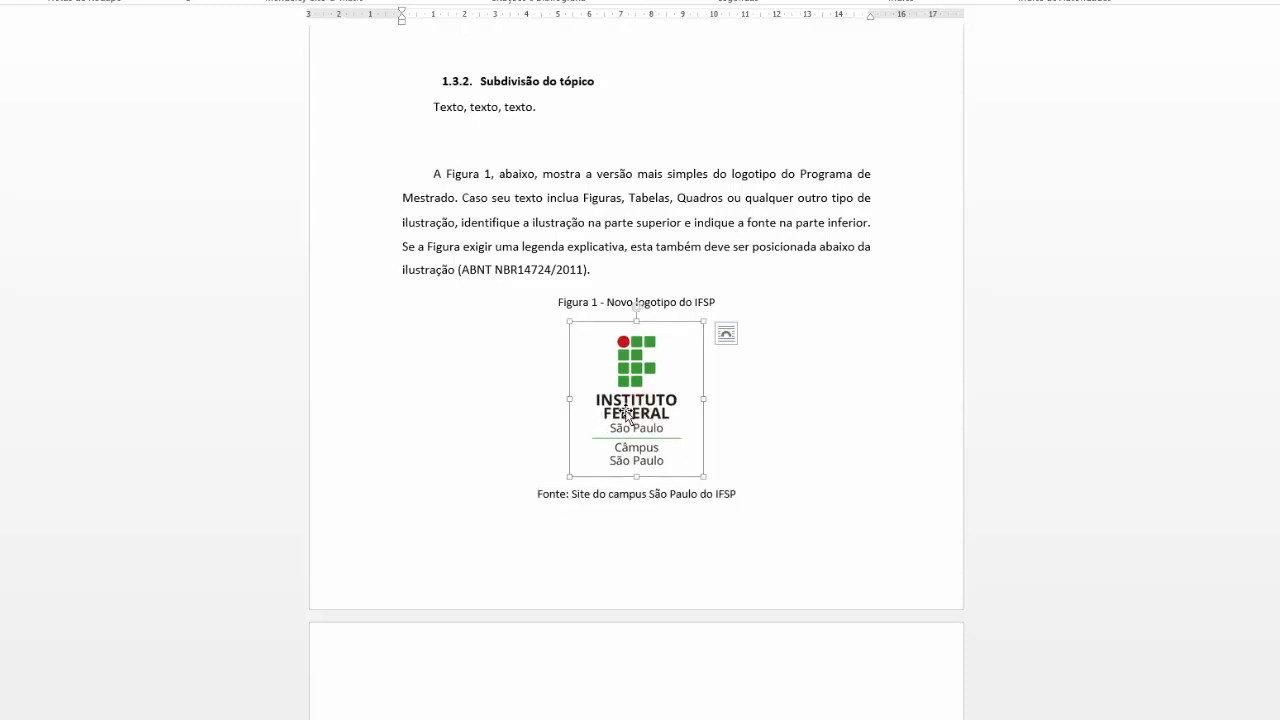
Insert a Figura-labelled caption 'Figura 1 - Logotipo do IFSP' positioned above the selected IFSP logo.
right_click(627, 412)
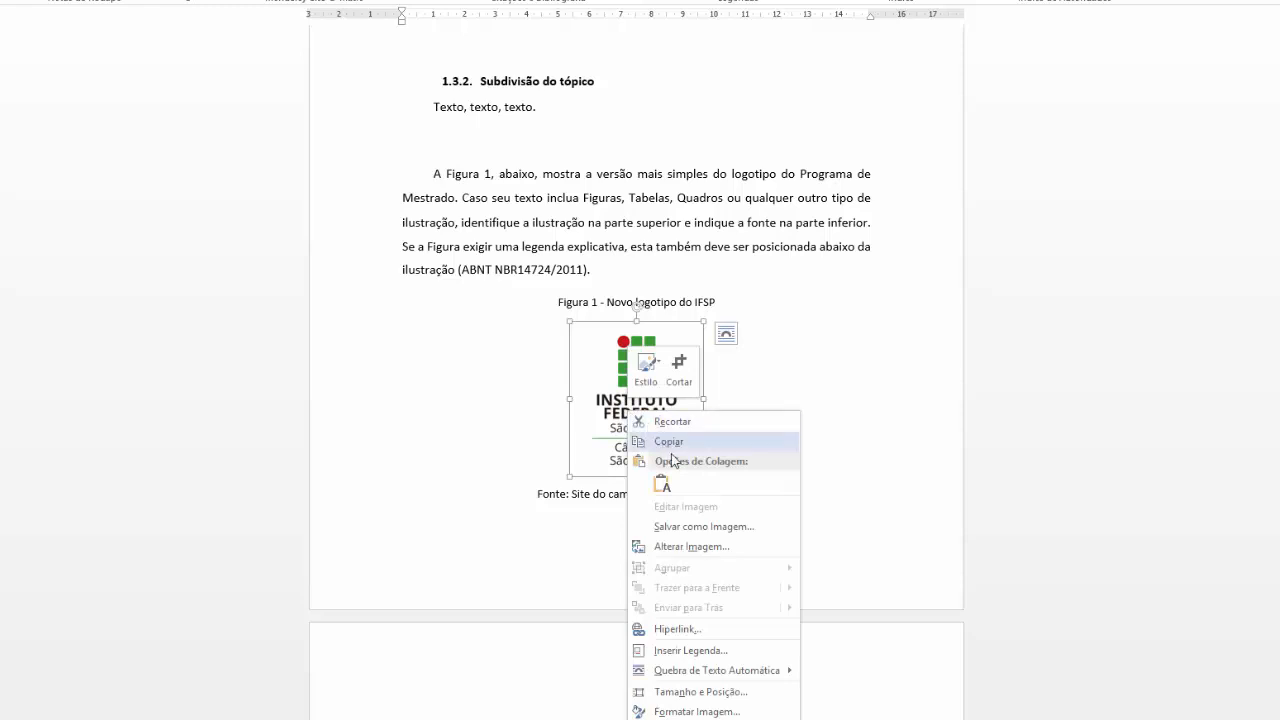
left_click(677, 652)
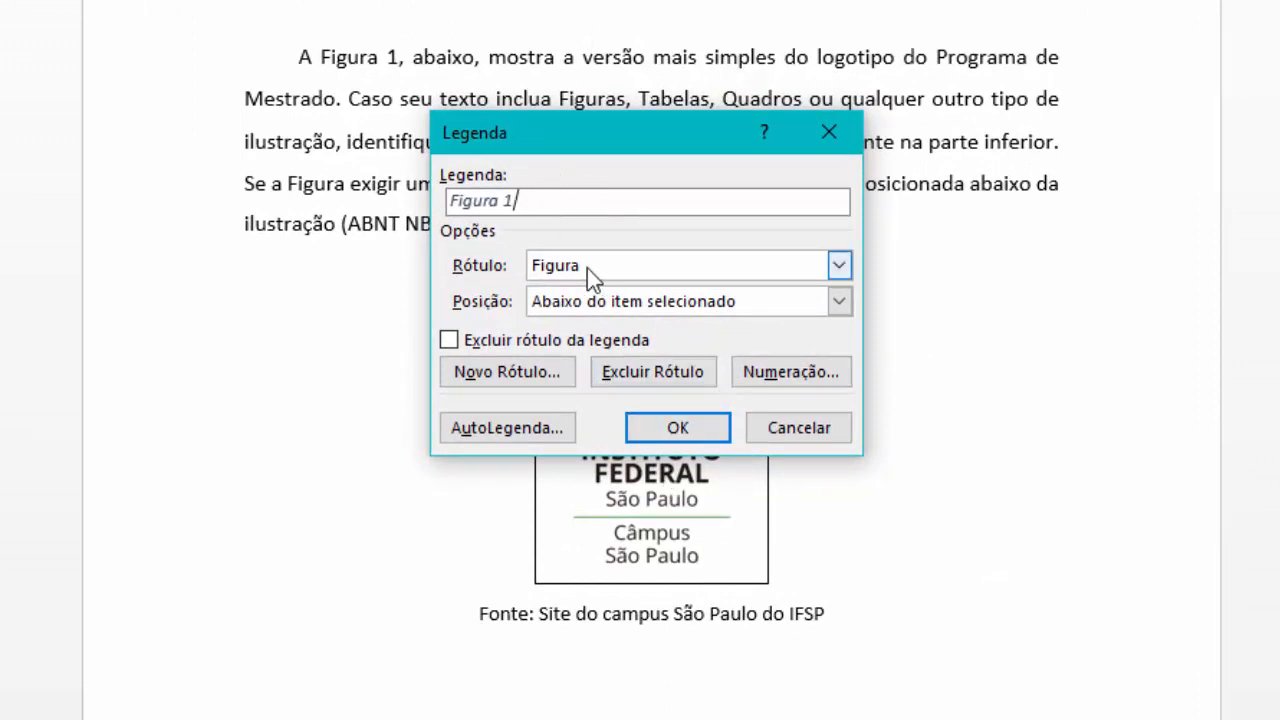
left_click(838, 265)
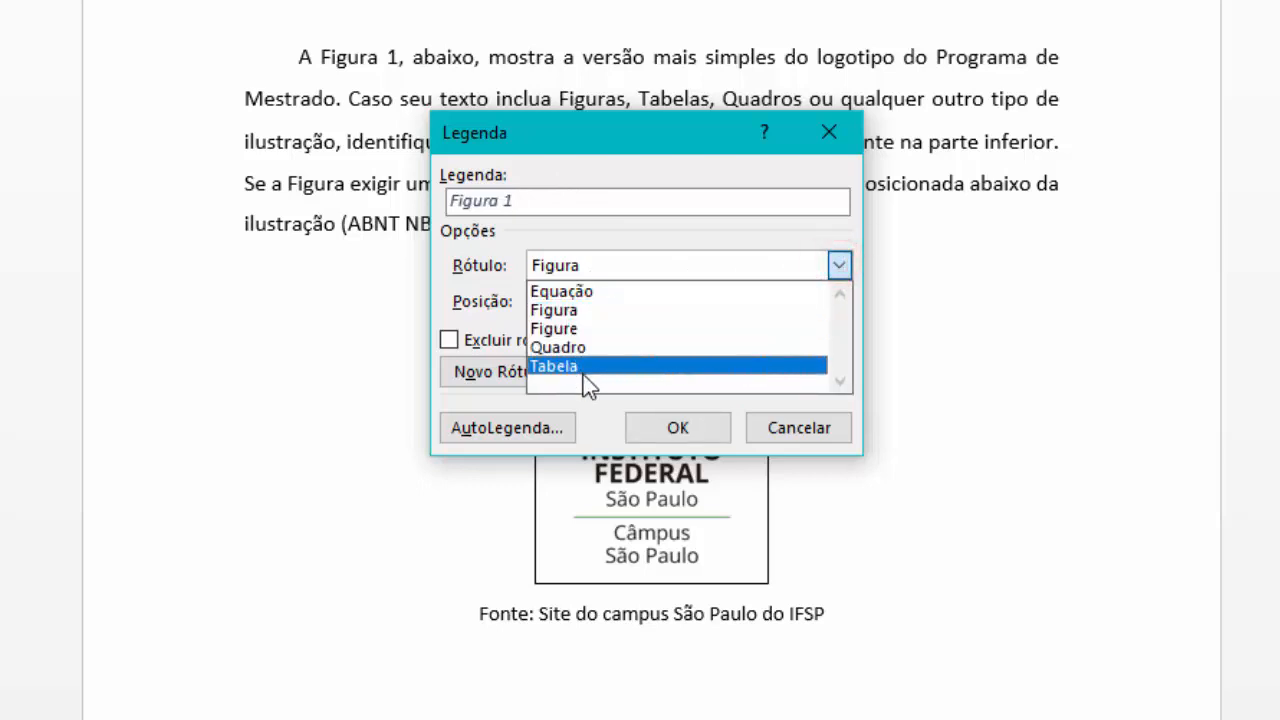
left_click(588, 310)
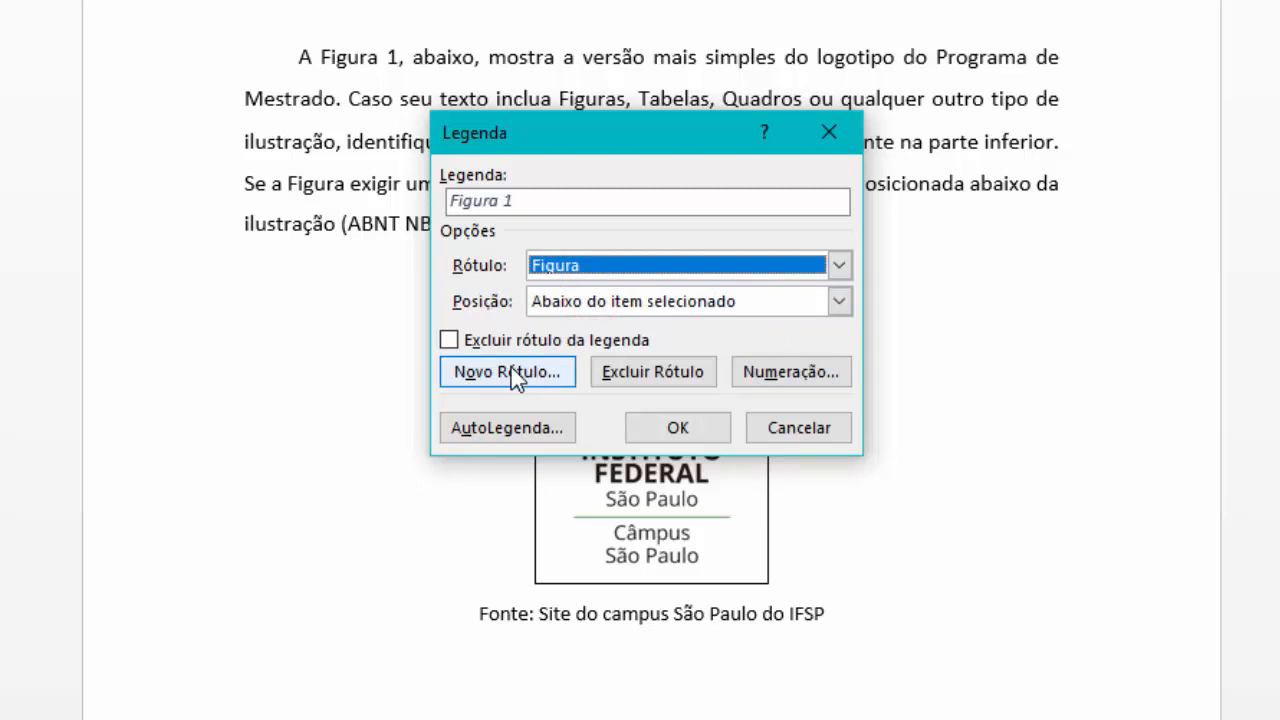
left_click(597, 305)
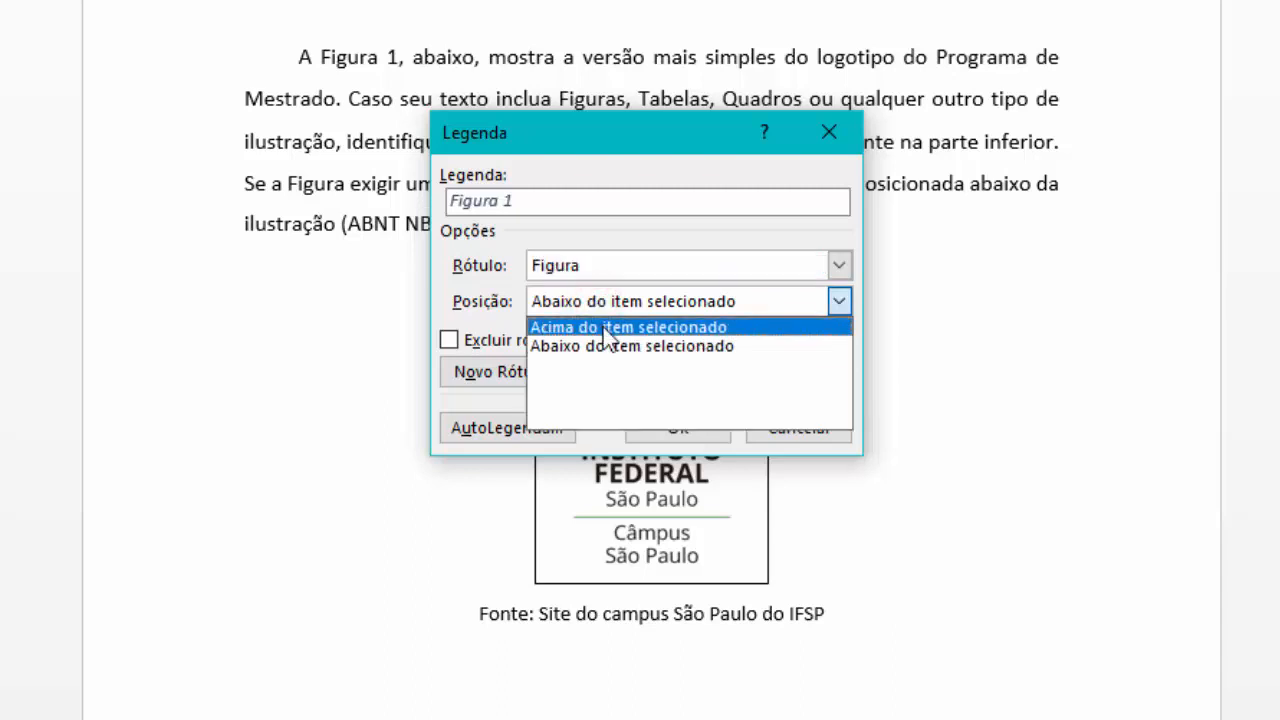
left_click(598, 330)
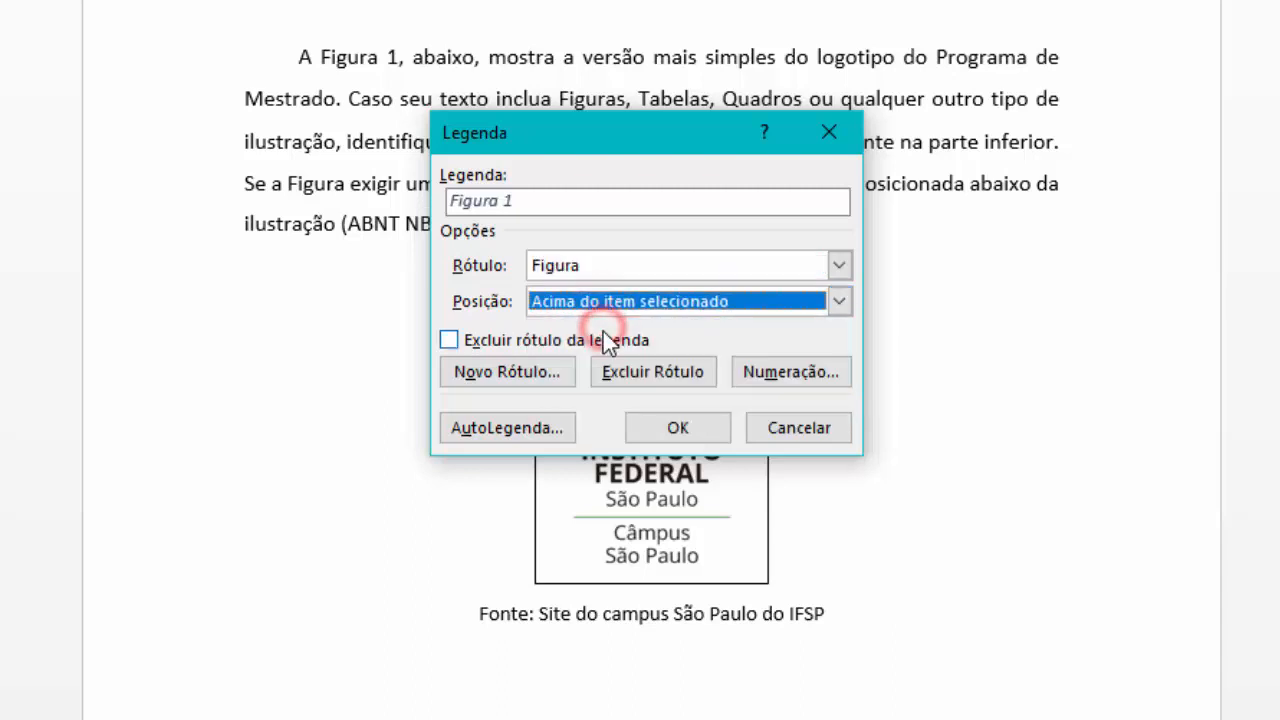
left_click(561, 200)
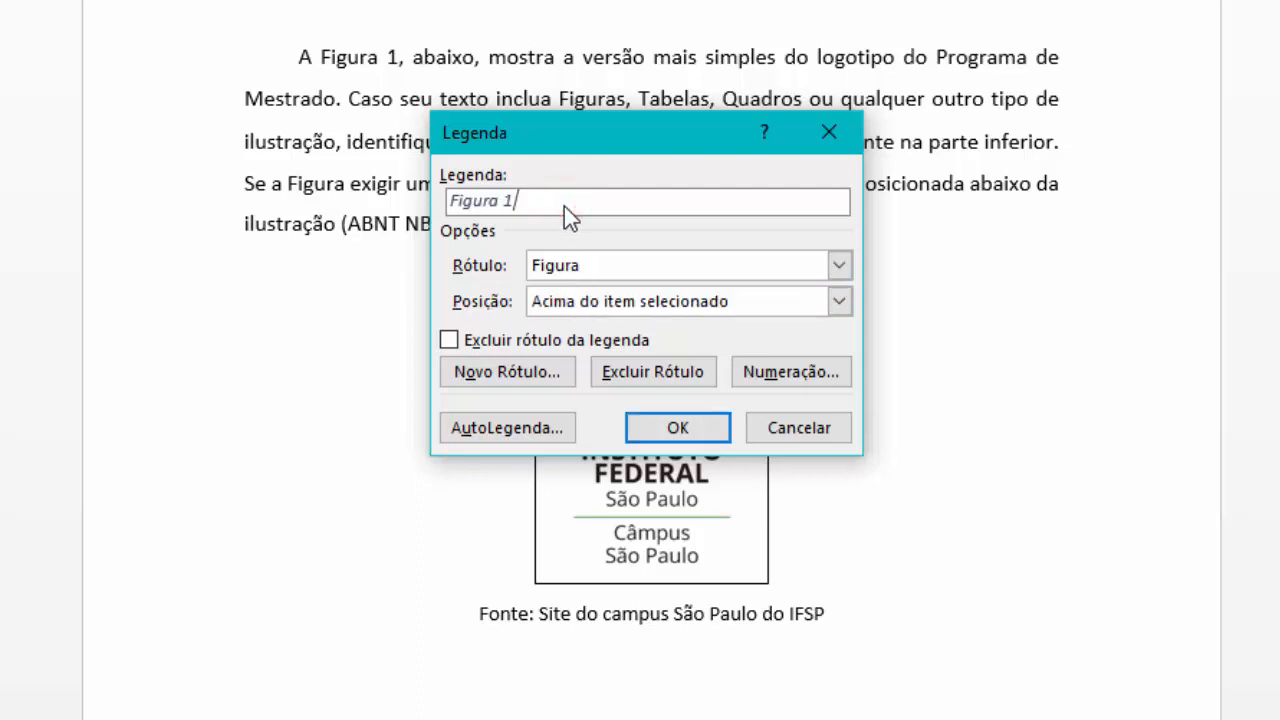
type("-")
key("BackSpace")
type("- Logotipo do IFSP")
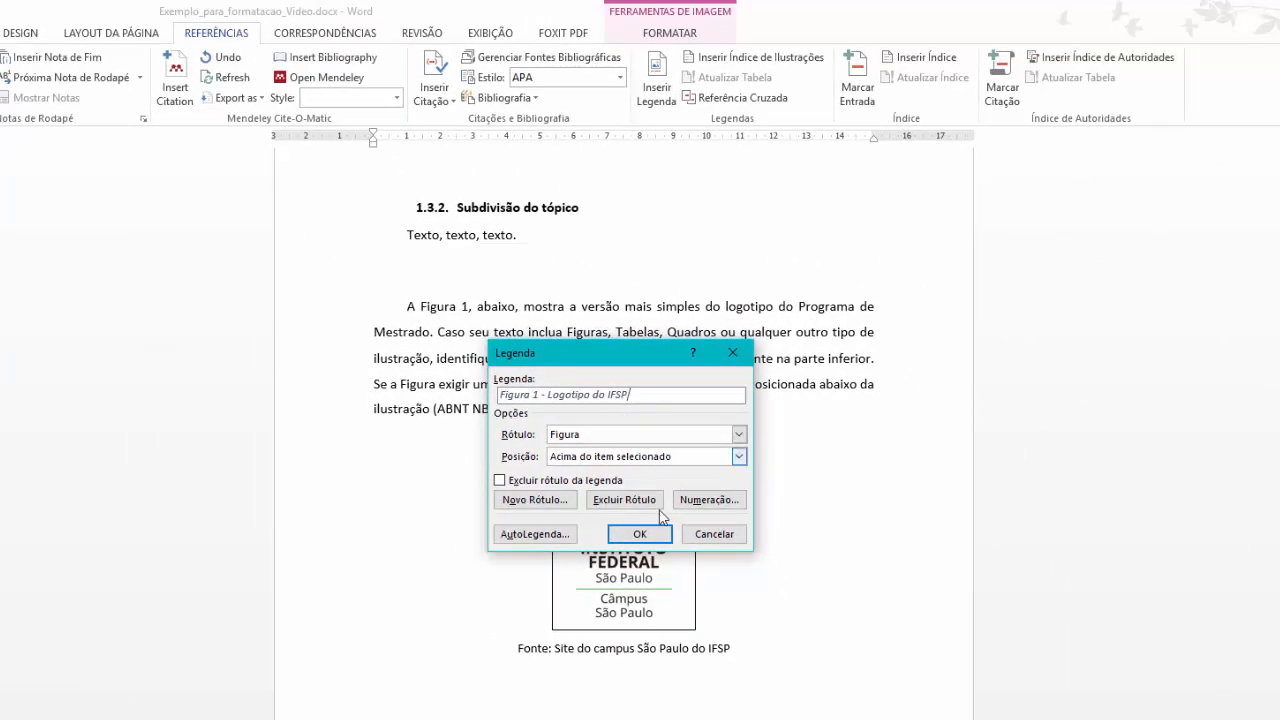
left_click(640, 535)
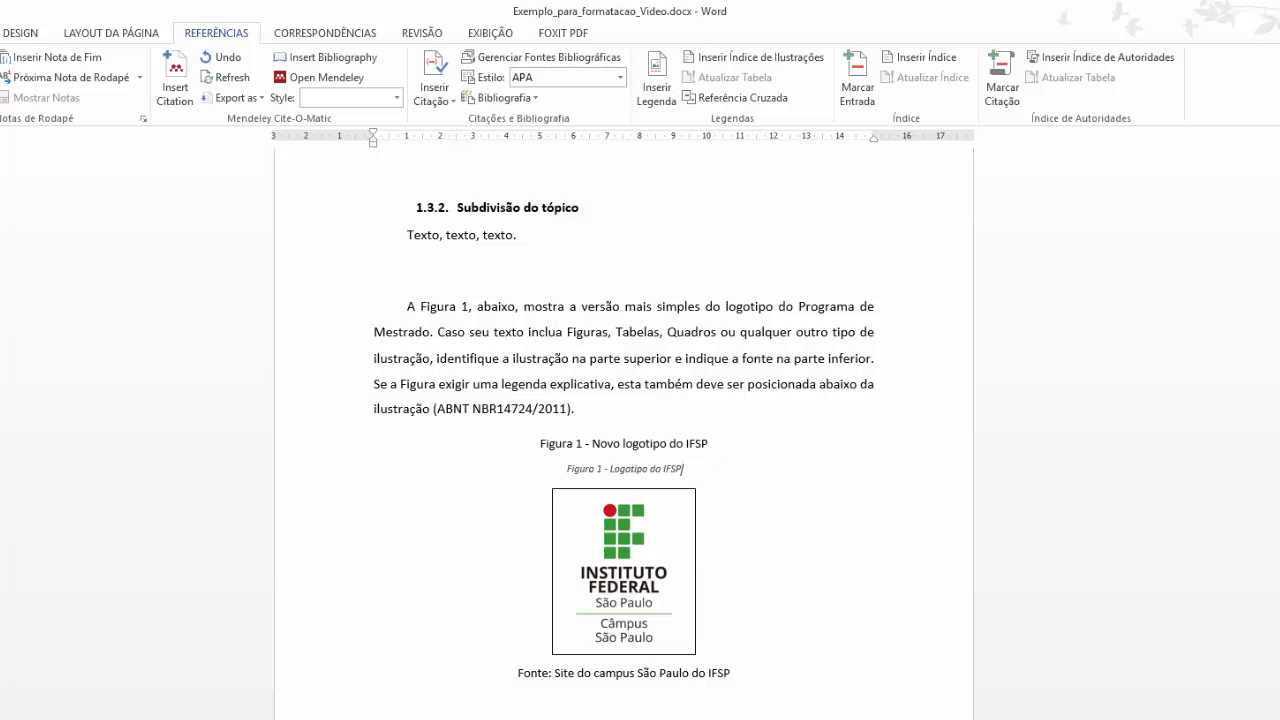
Style the new caption Teste_Legenda and delete the old 'Figura 1 - Novo logotipo do IFSP' line.
left_click_drag(710, 468, 546, 474)
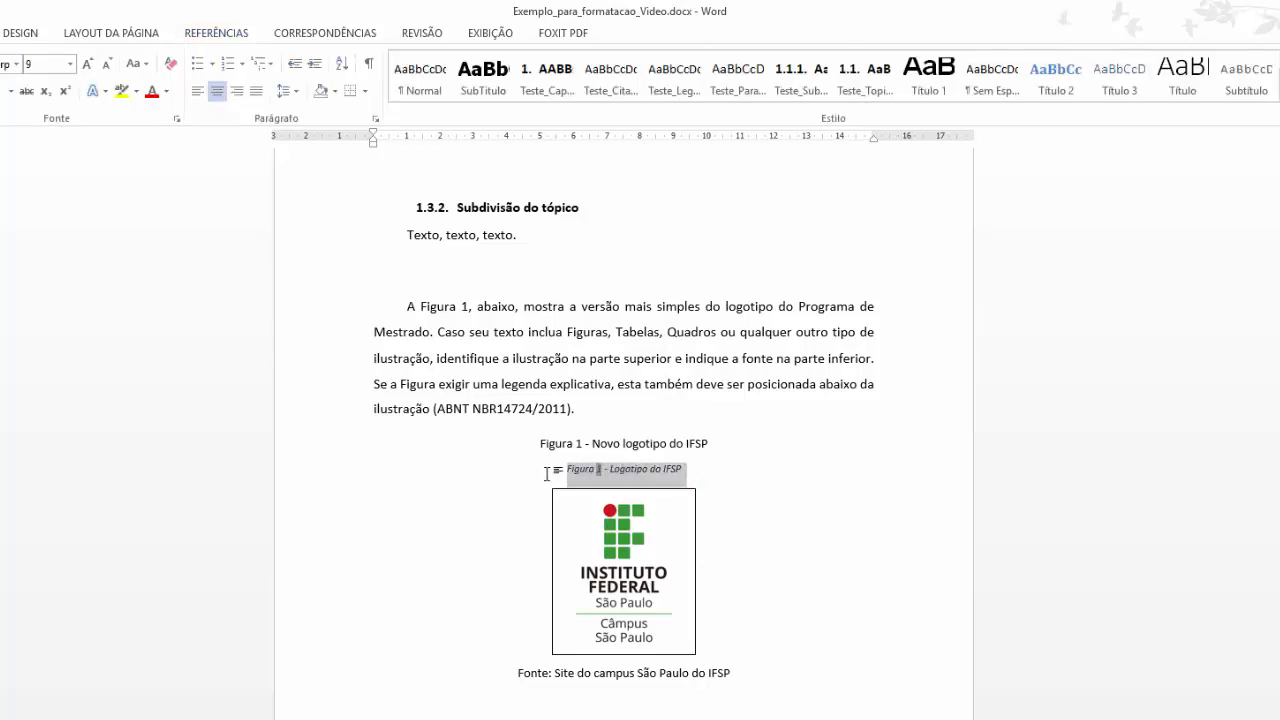
left_click(677, 88)
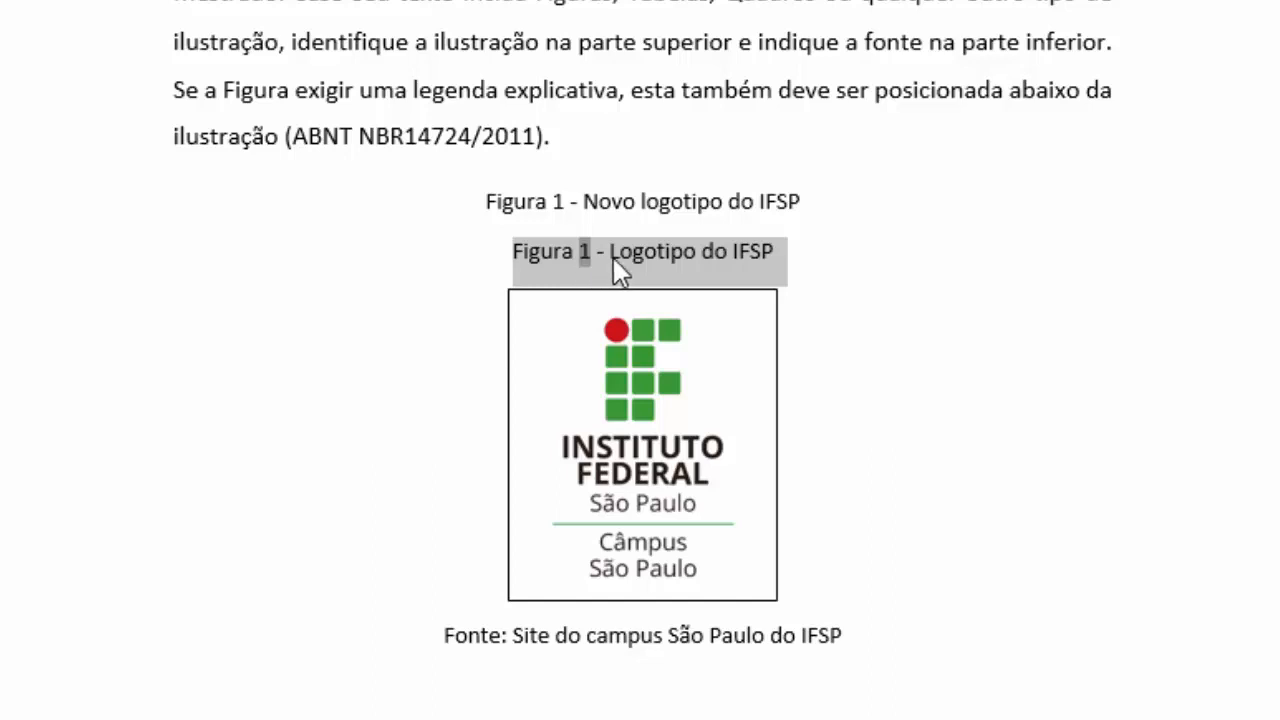
left_click(767, 257)
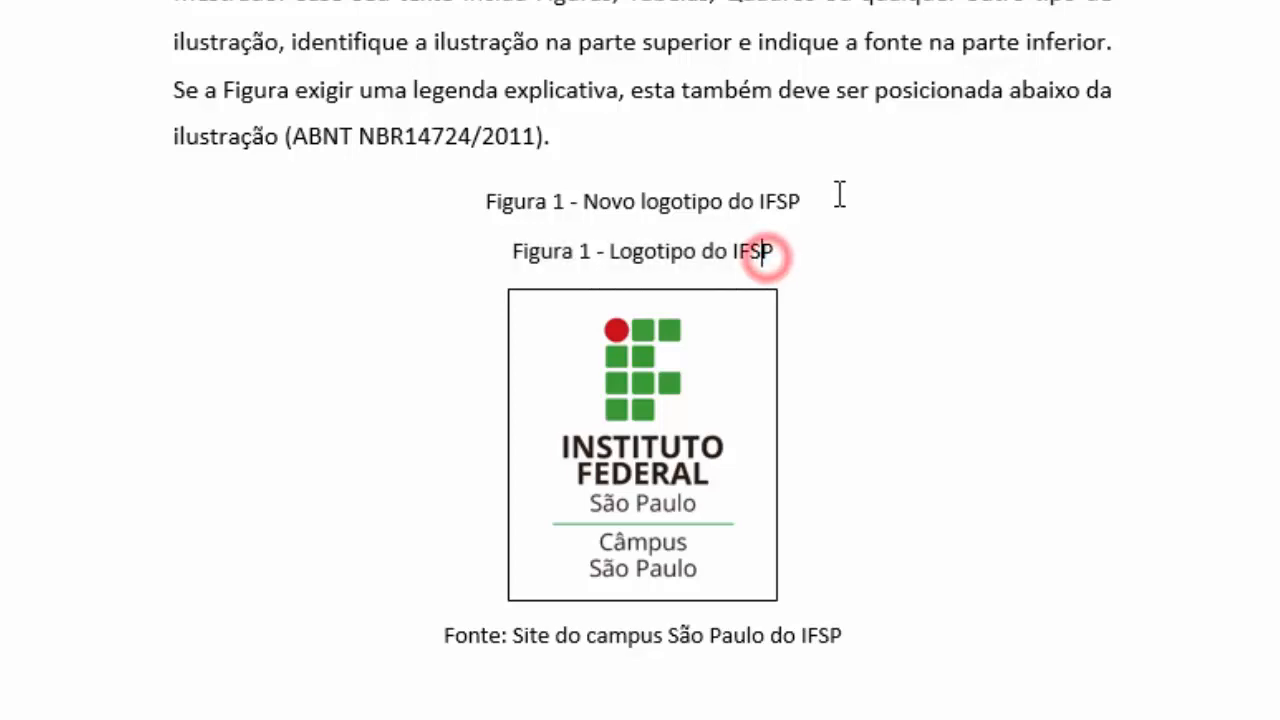
left_click_drag(835, 194, 485, 210)
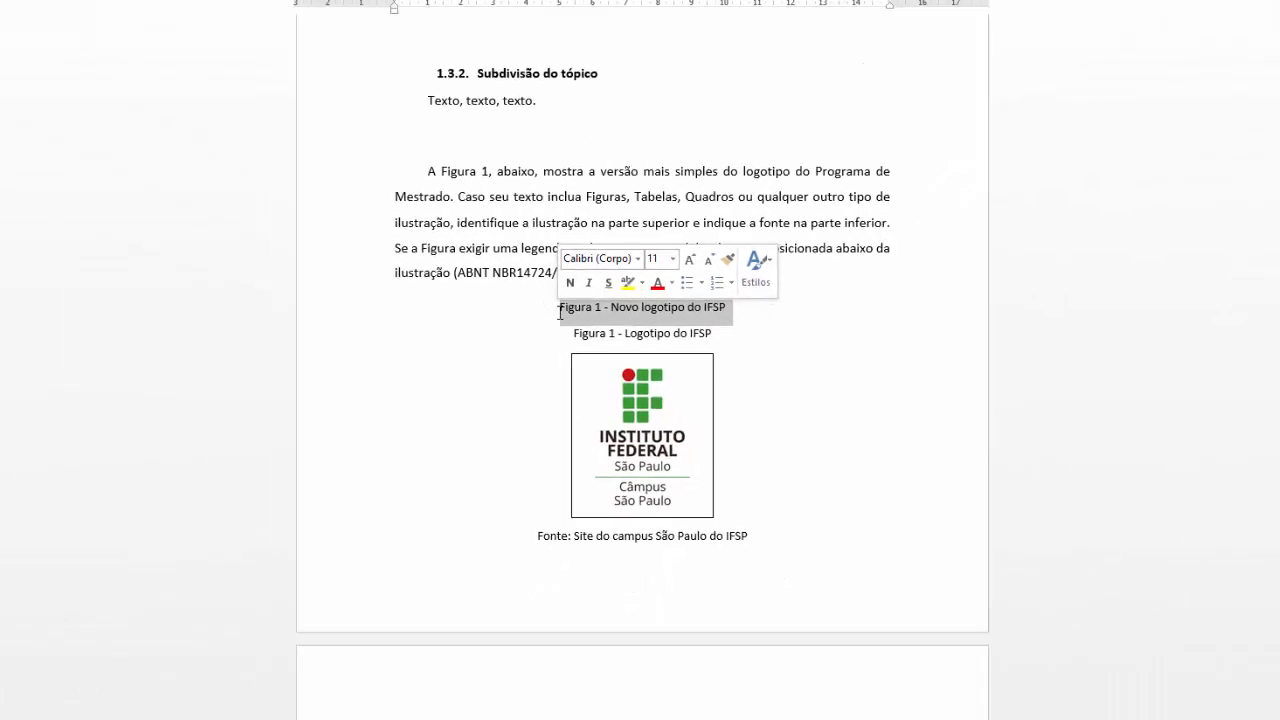
key("Delete")
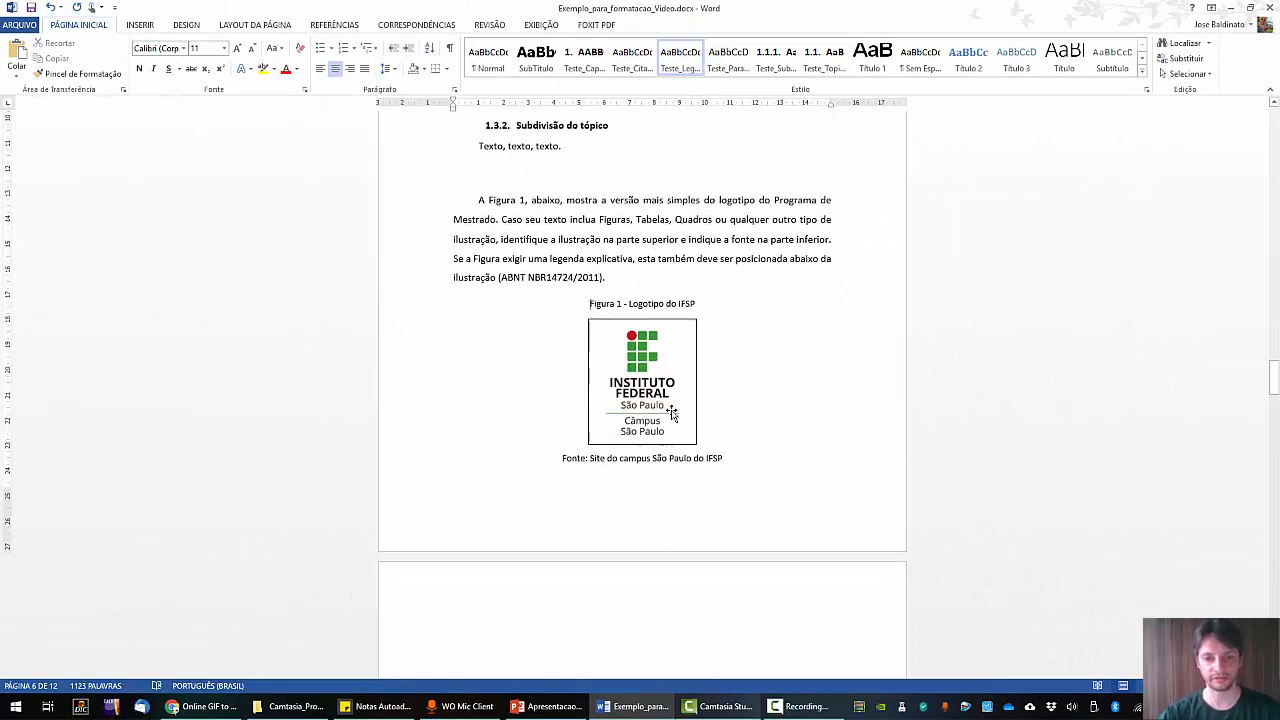
left_click(737, 409)
Insert the picture Logo_ENCiMA_completo.jpg on a new line after the first METODOLOGIA paragraph.
scroll(737, 409, "down", 10)
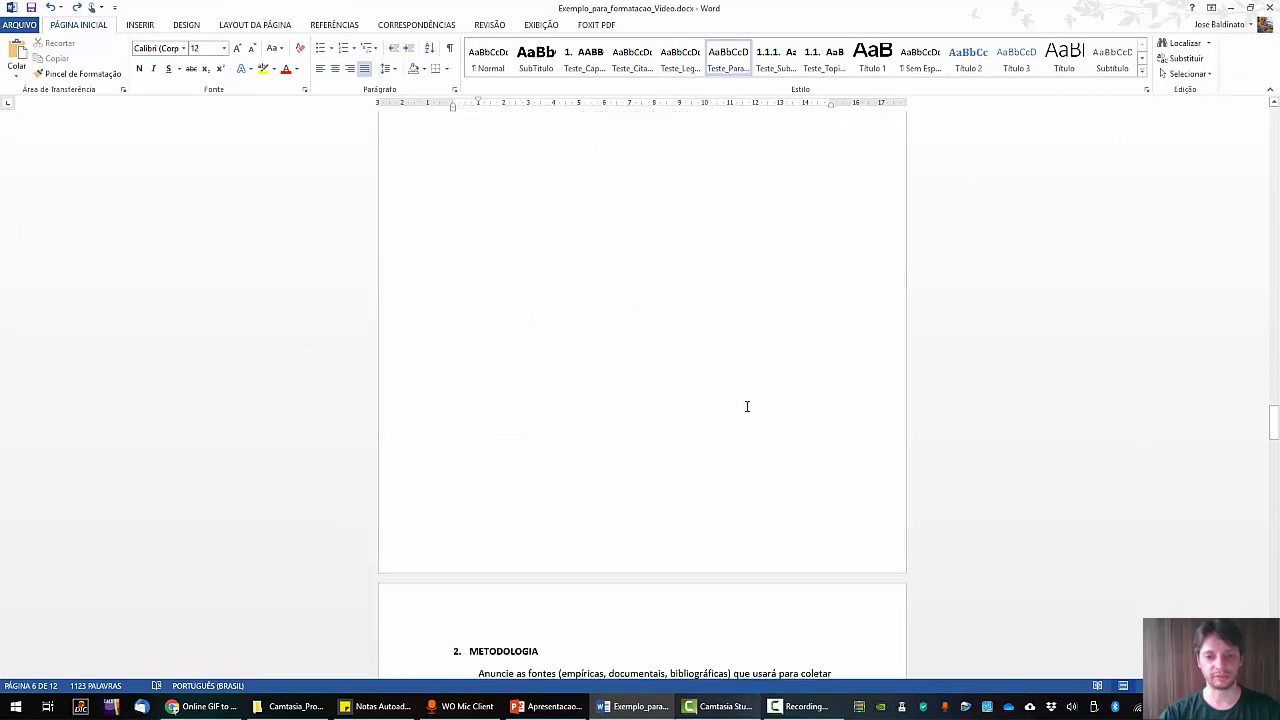
scroll(692, 386, "up", 2)
left_click(610, 315)
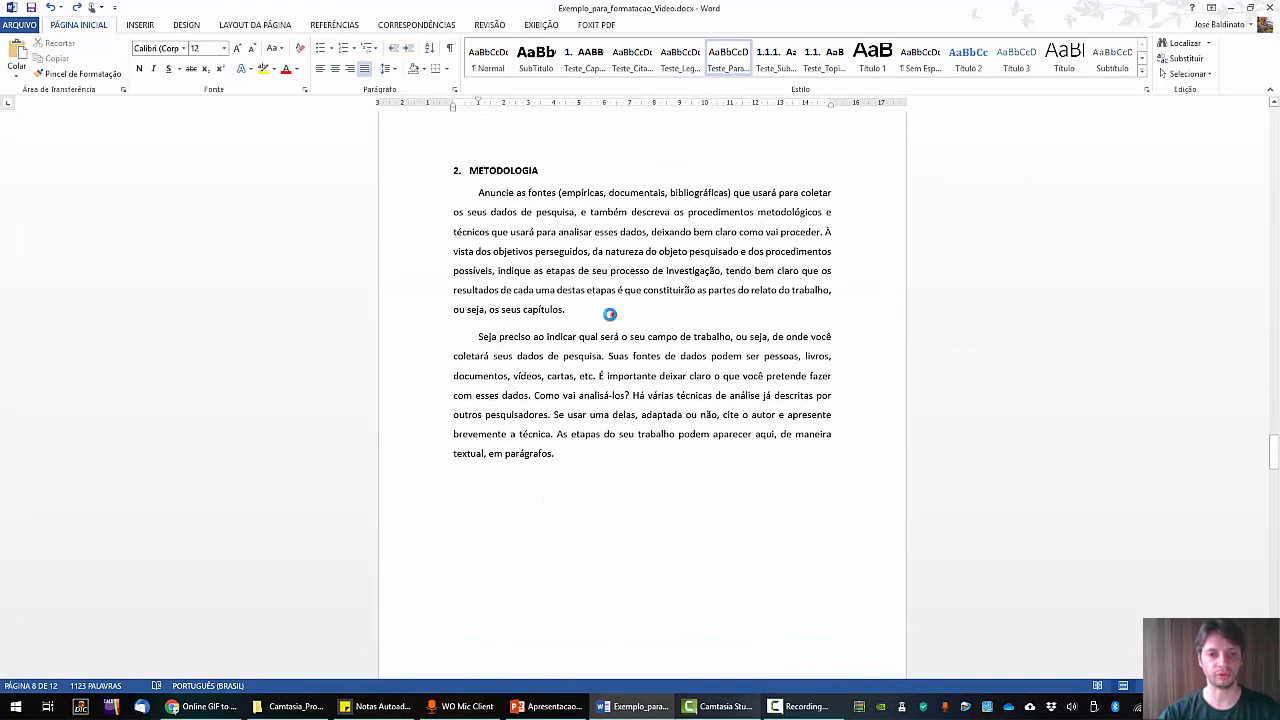
key("Return")
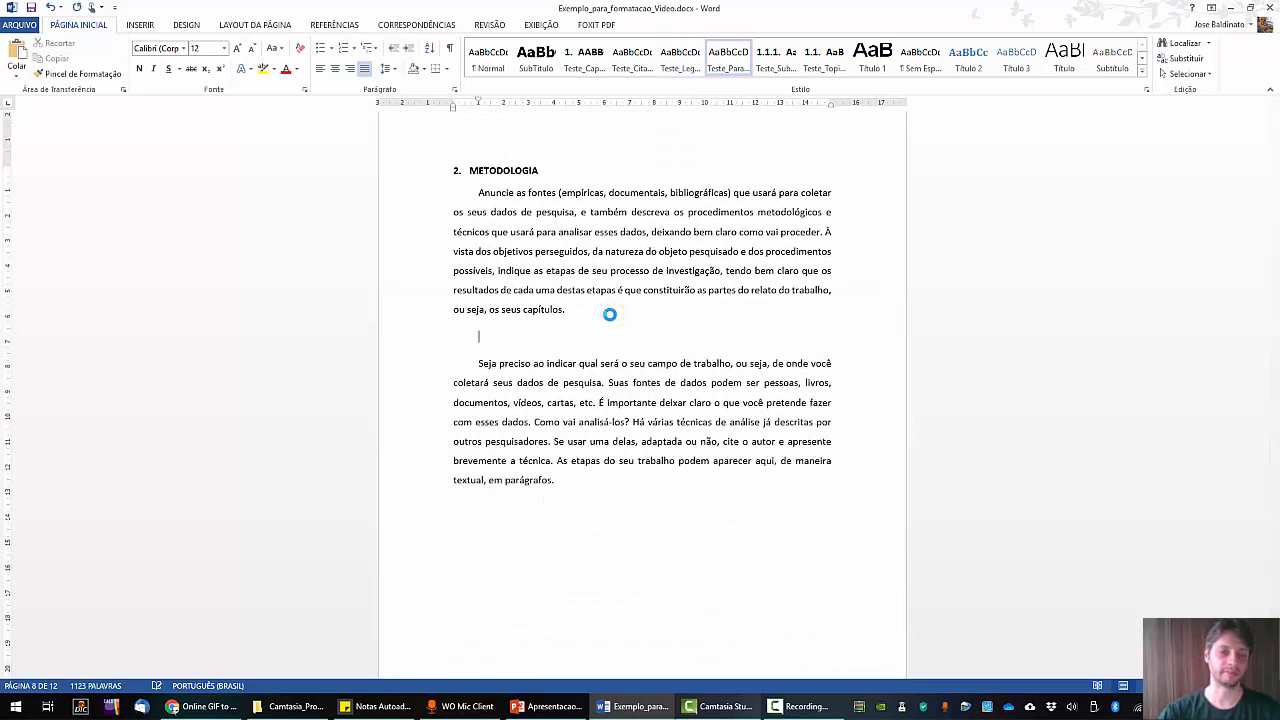
left_click(140, 24)
left_click(170, 62)
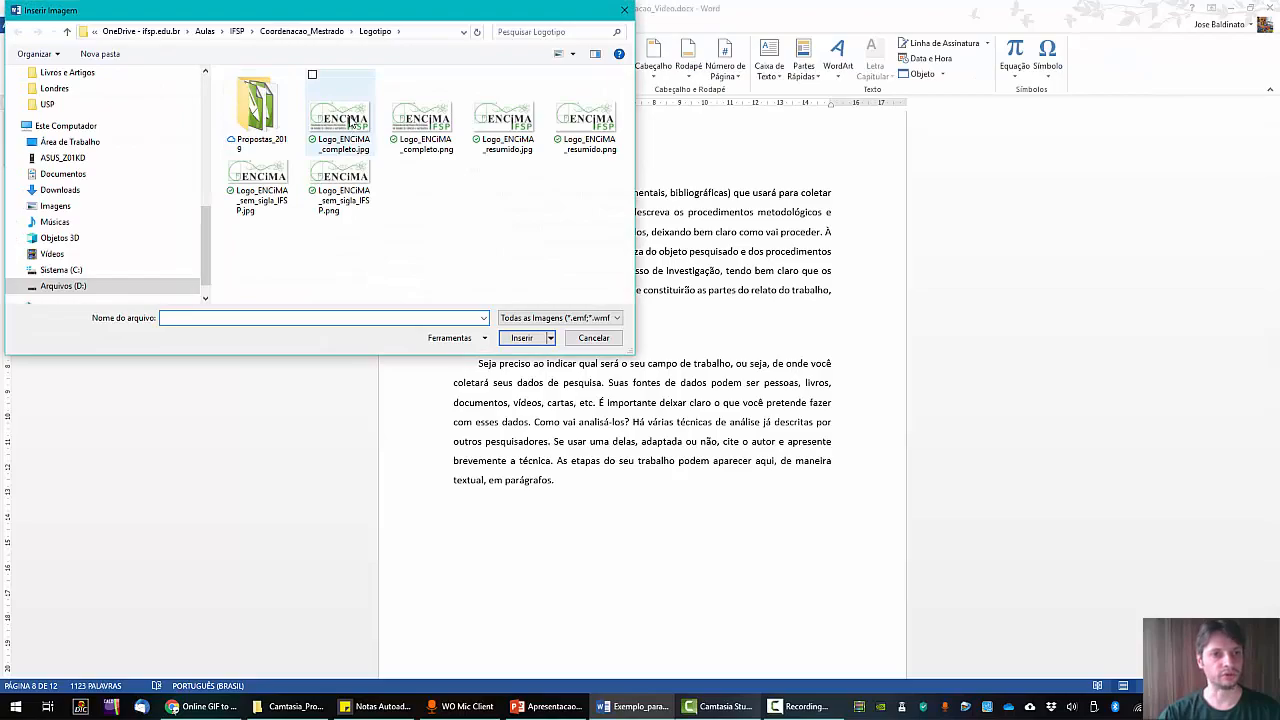
left_click(350, 125)
left_click(522, 337)
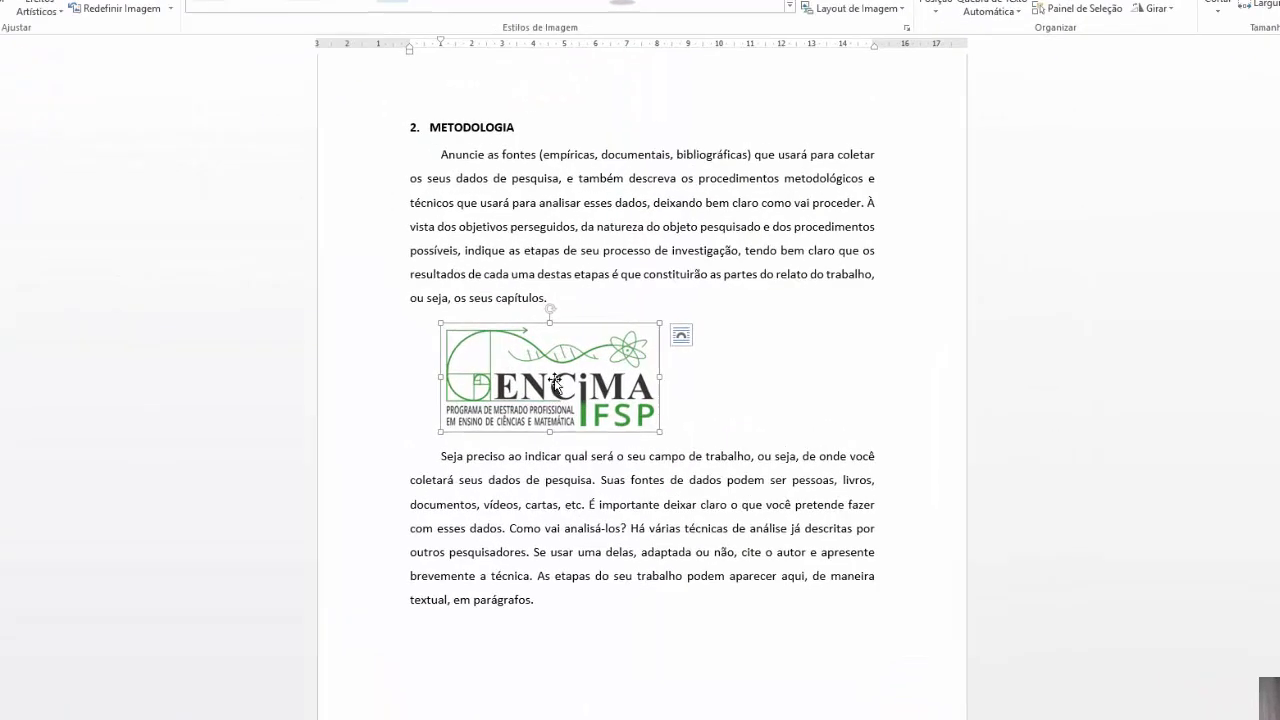
Caption the ENCiMA logo 'Figura 2 - Logotipo do Mestrado'.
right_click(555, 378)
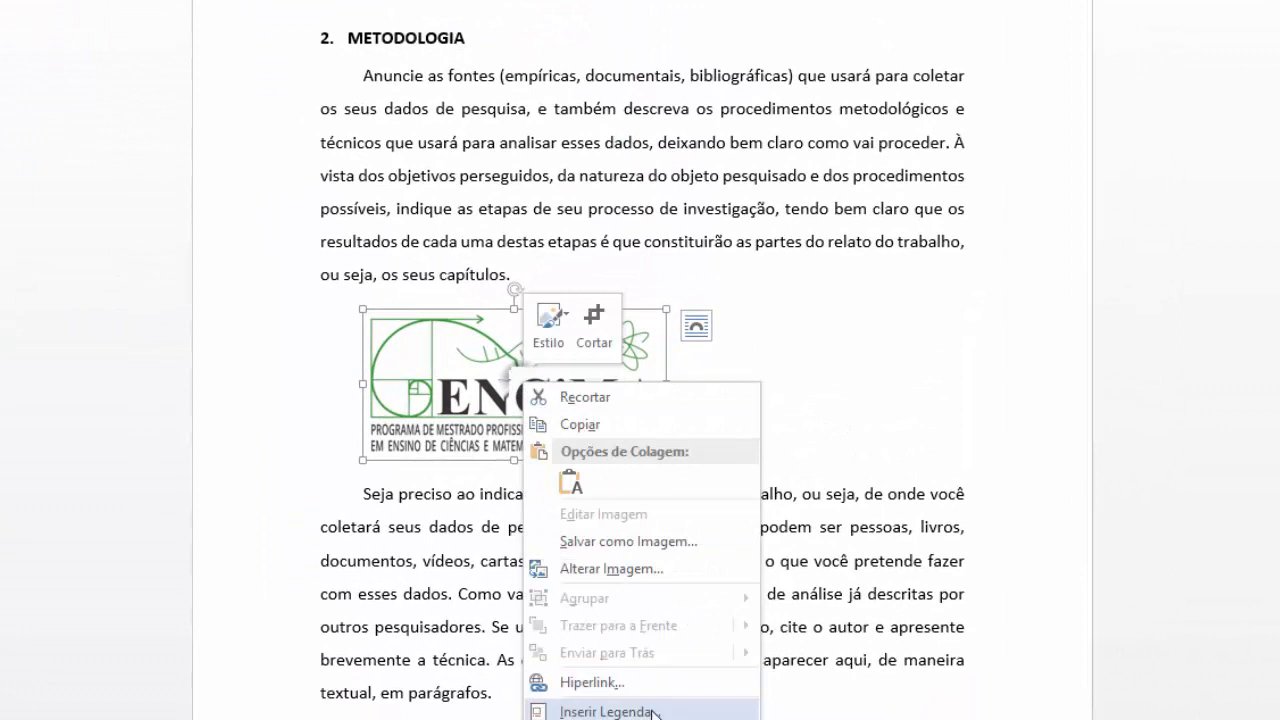
left_click(607, 711)
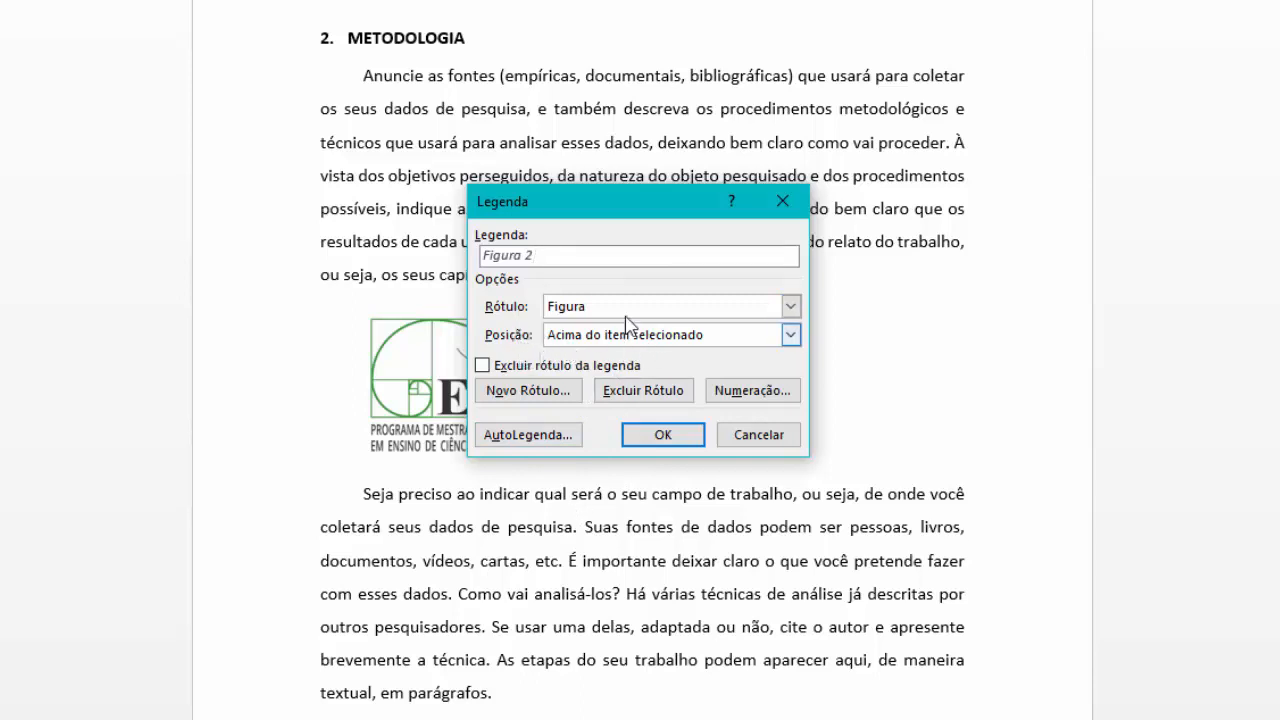
left_click(588, 256)
type("- Logotipo do")
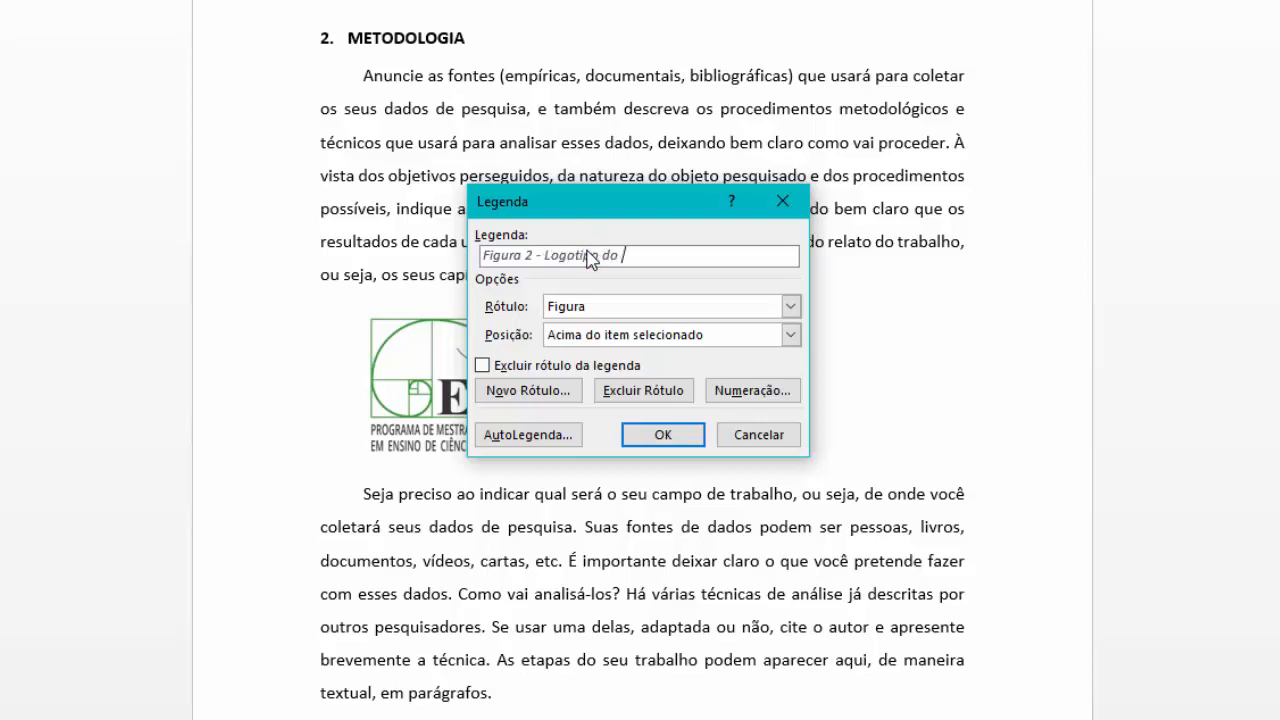
type(" Mestrado")
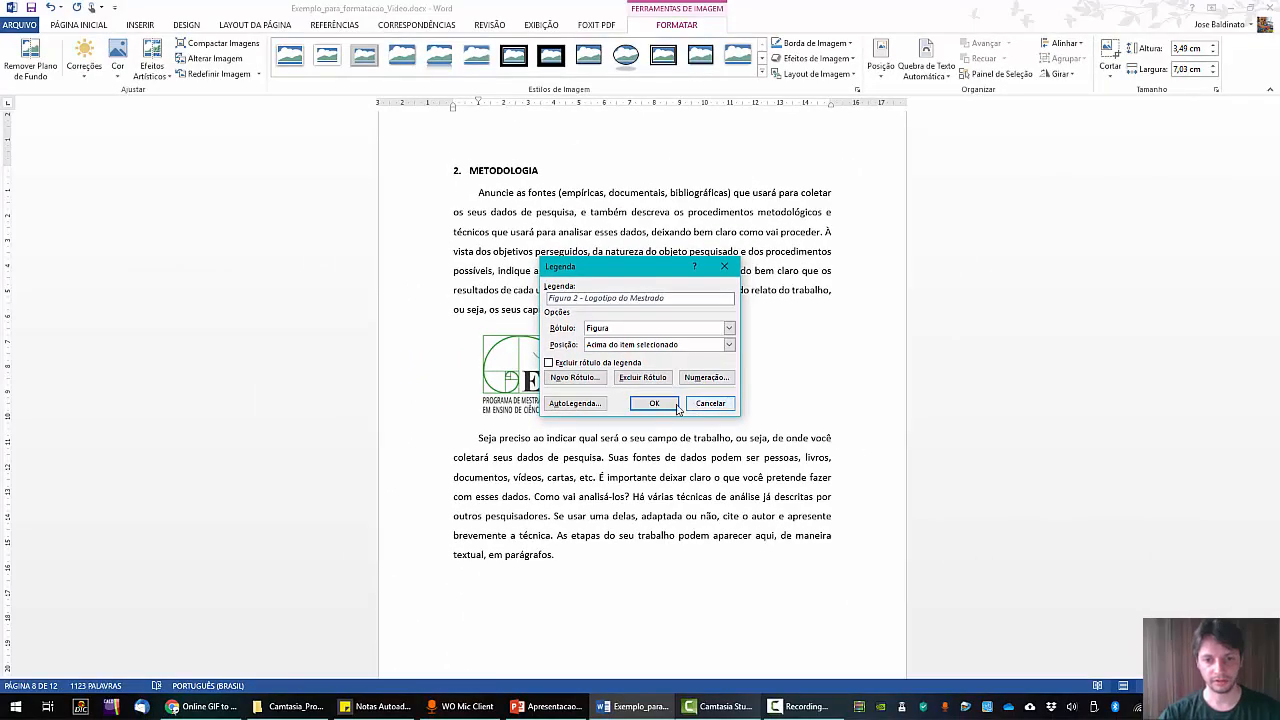
left_click(655, 405)
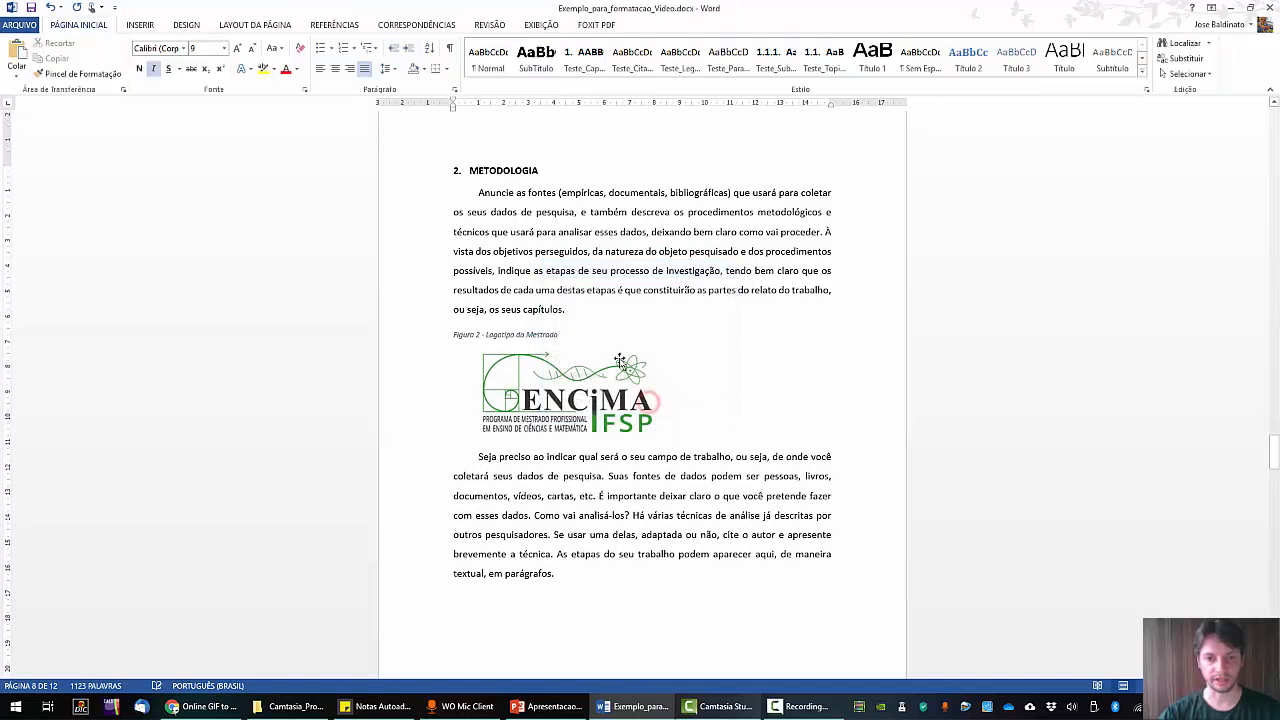
Apply Teste_Legenda to the Figura 2 caption and logo, then add 'Fonte: Site oficial do Programa de Mestrado' below.
left_click_drag(553, 338, 650, 415)
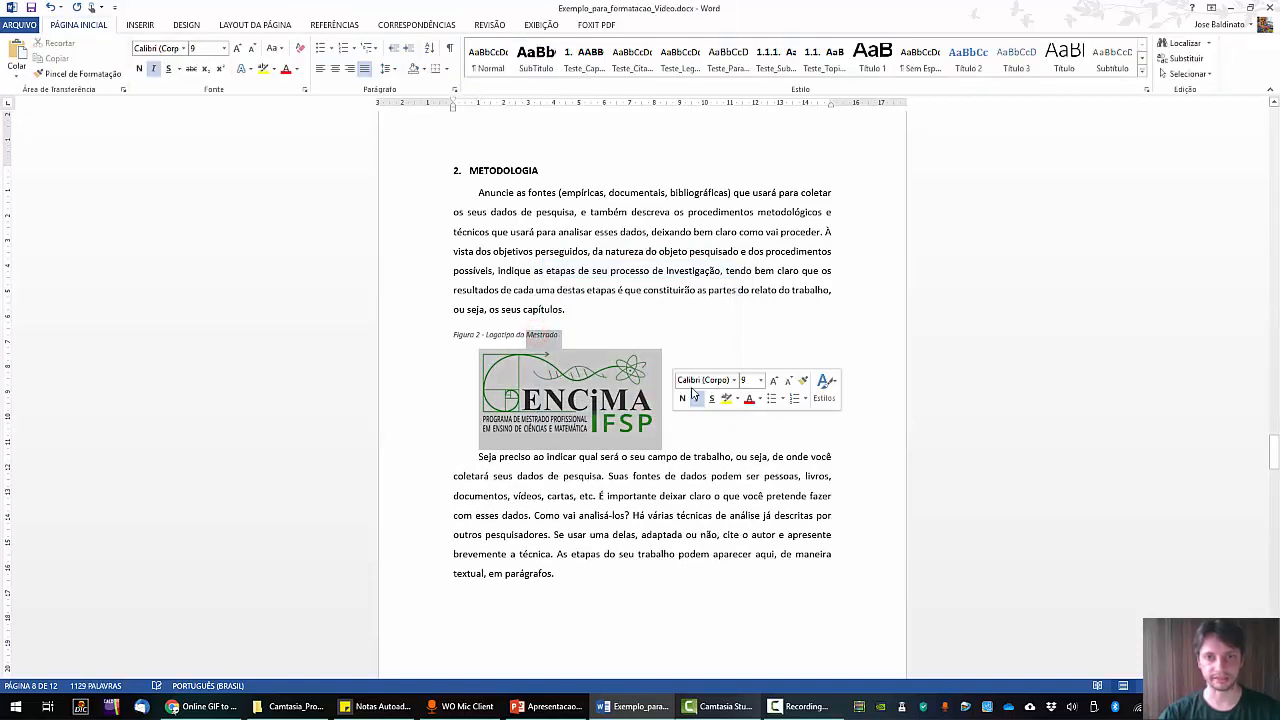
left_click(680, 60)
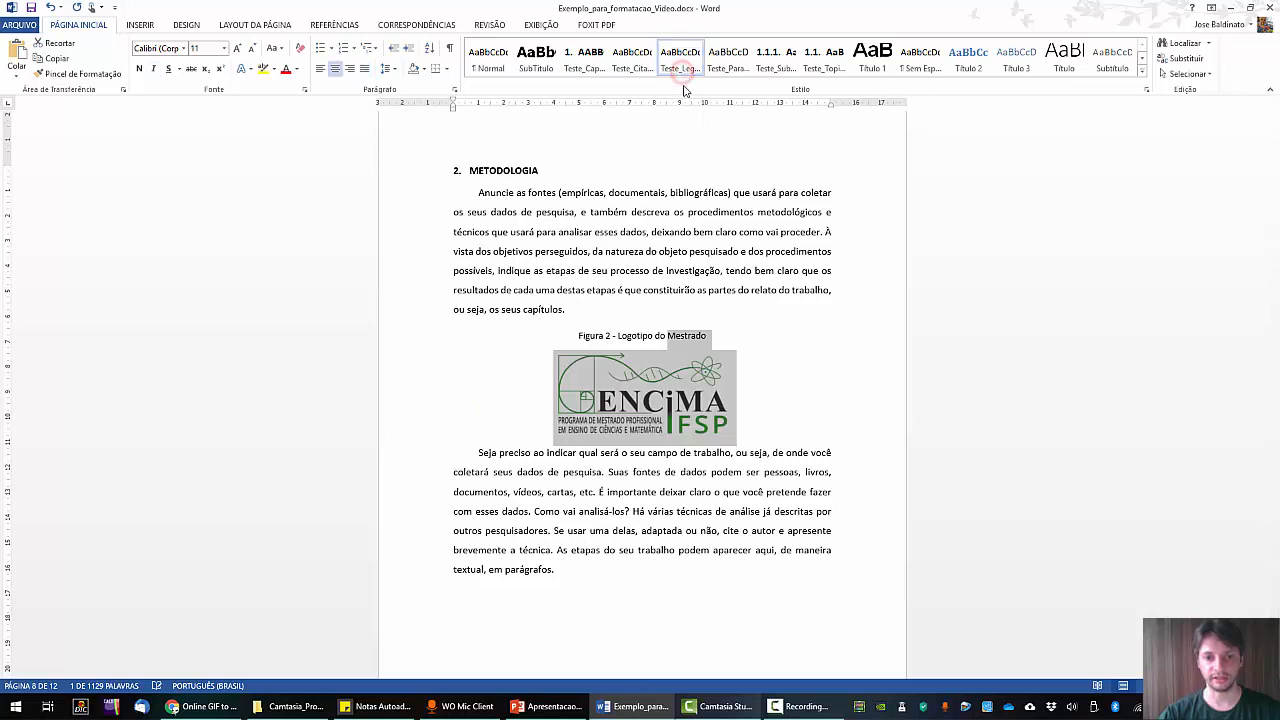
left_click(768, 414)
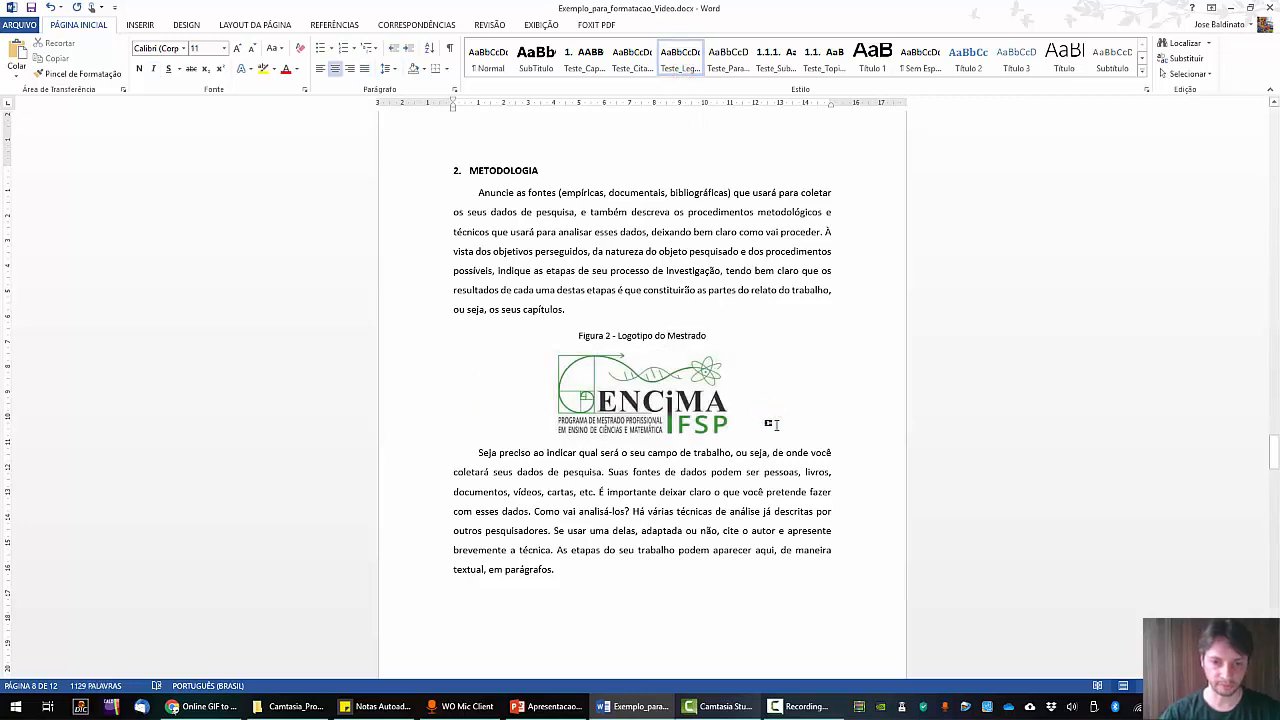
key("Return")
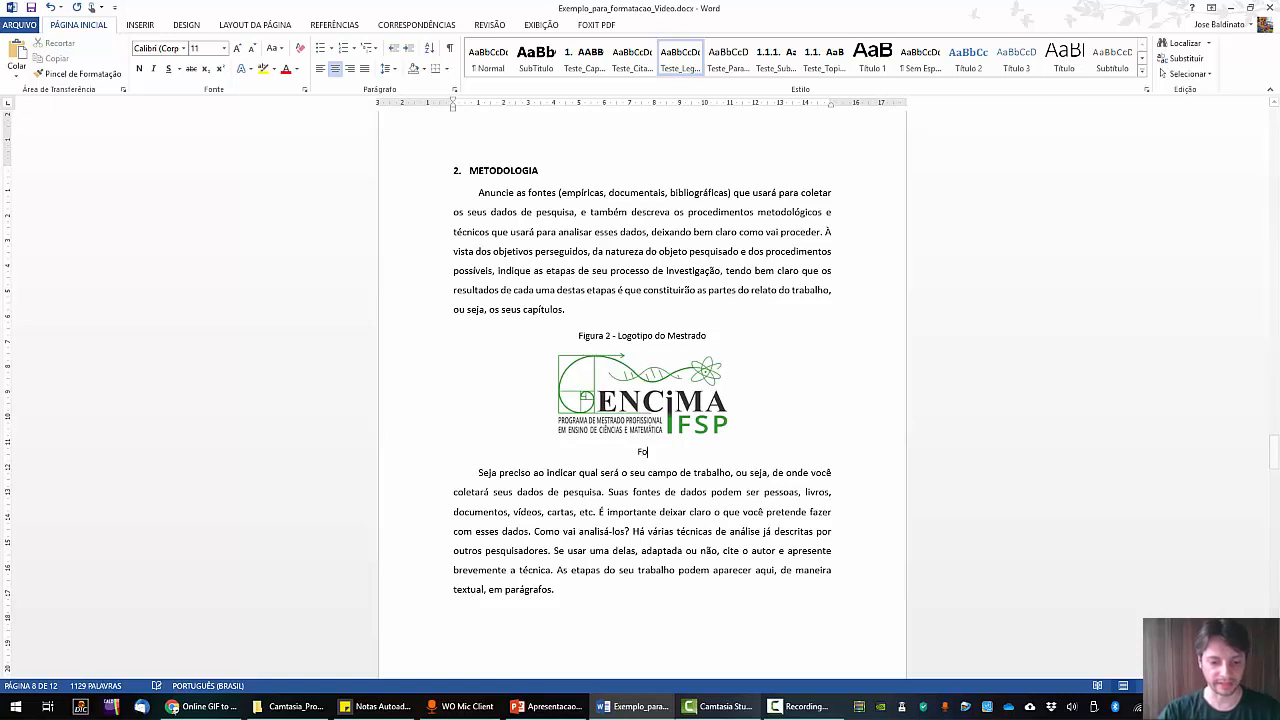
type("Fonte: S")
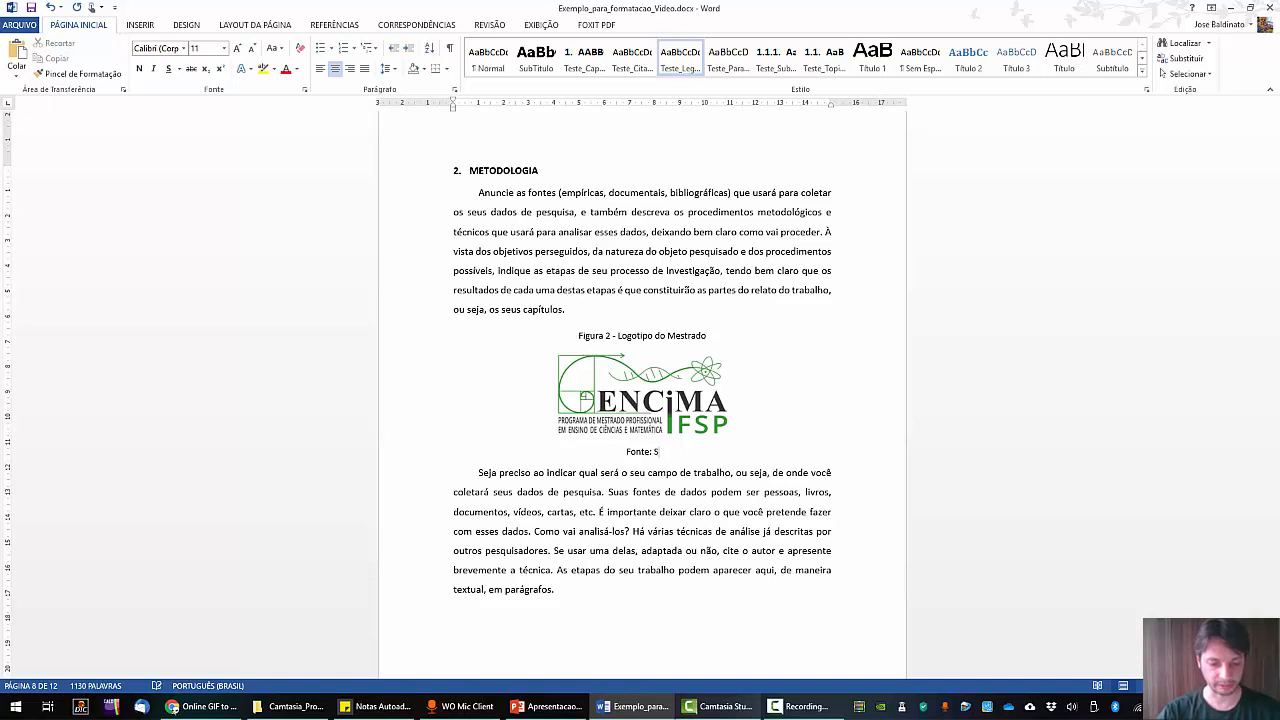
type("ite oficial do ")
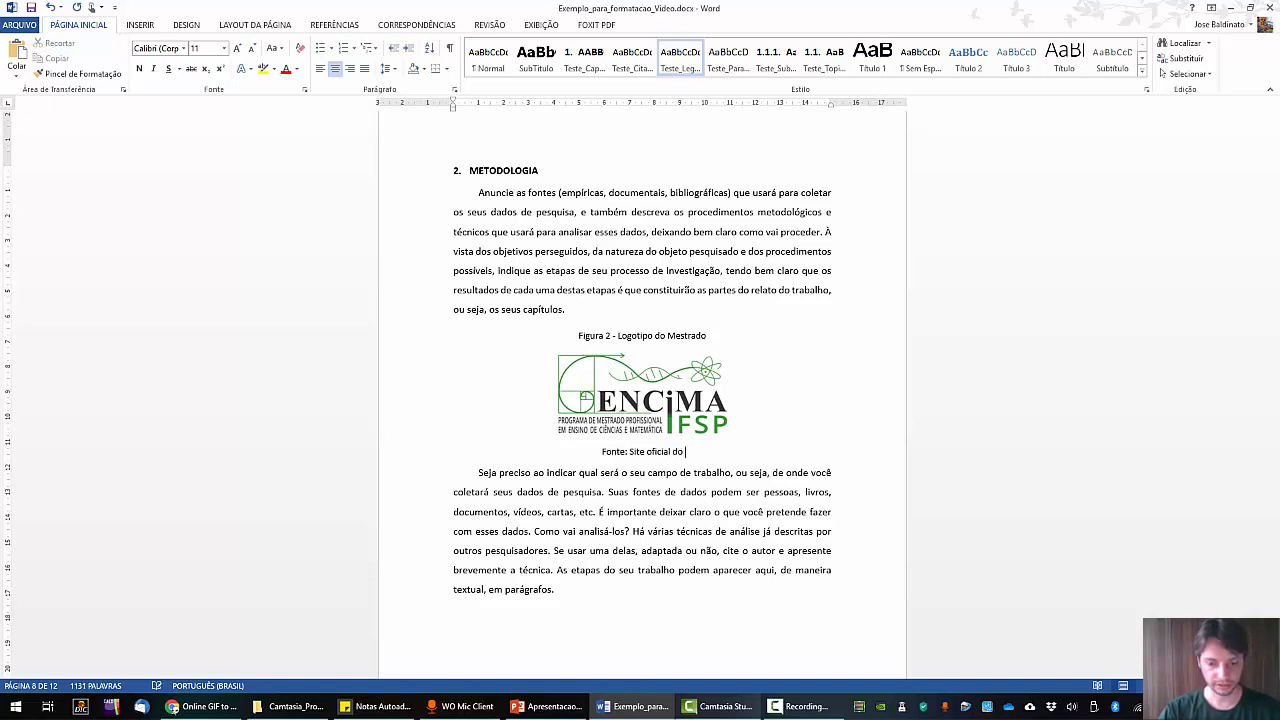
type("Programa de Mestrado")
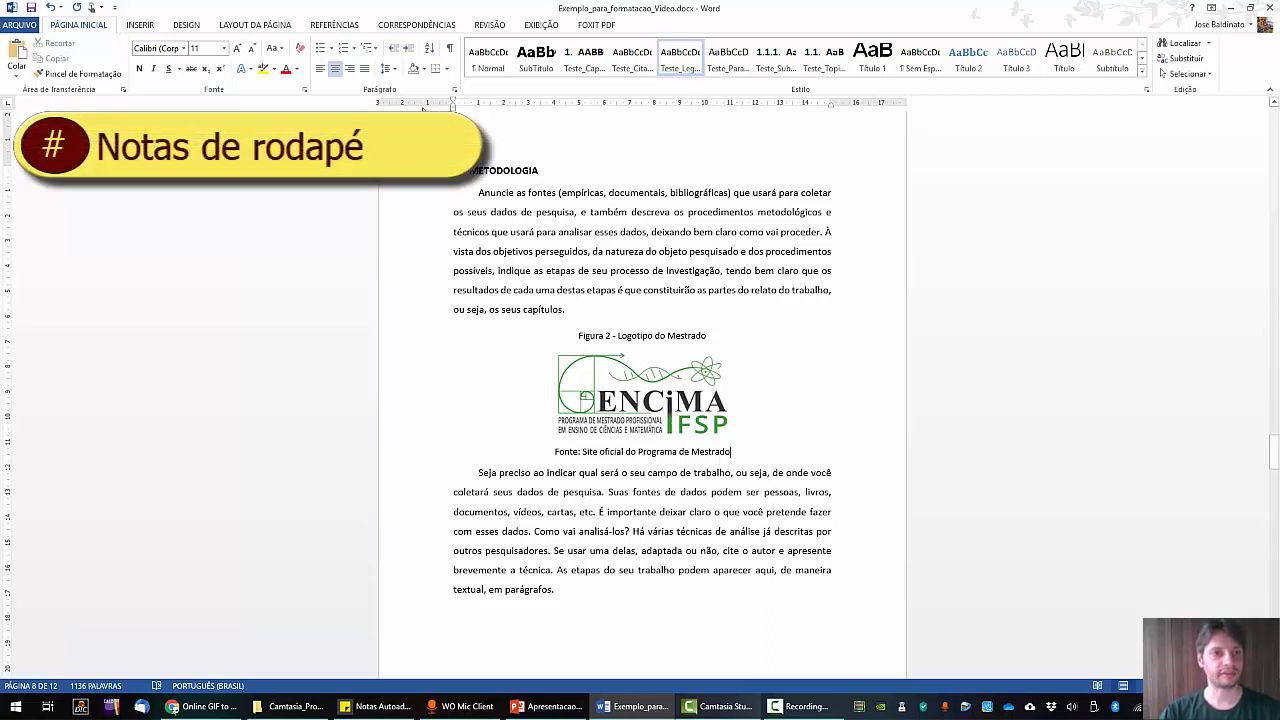
left_click(341, 26)
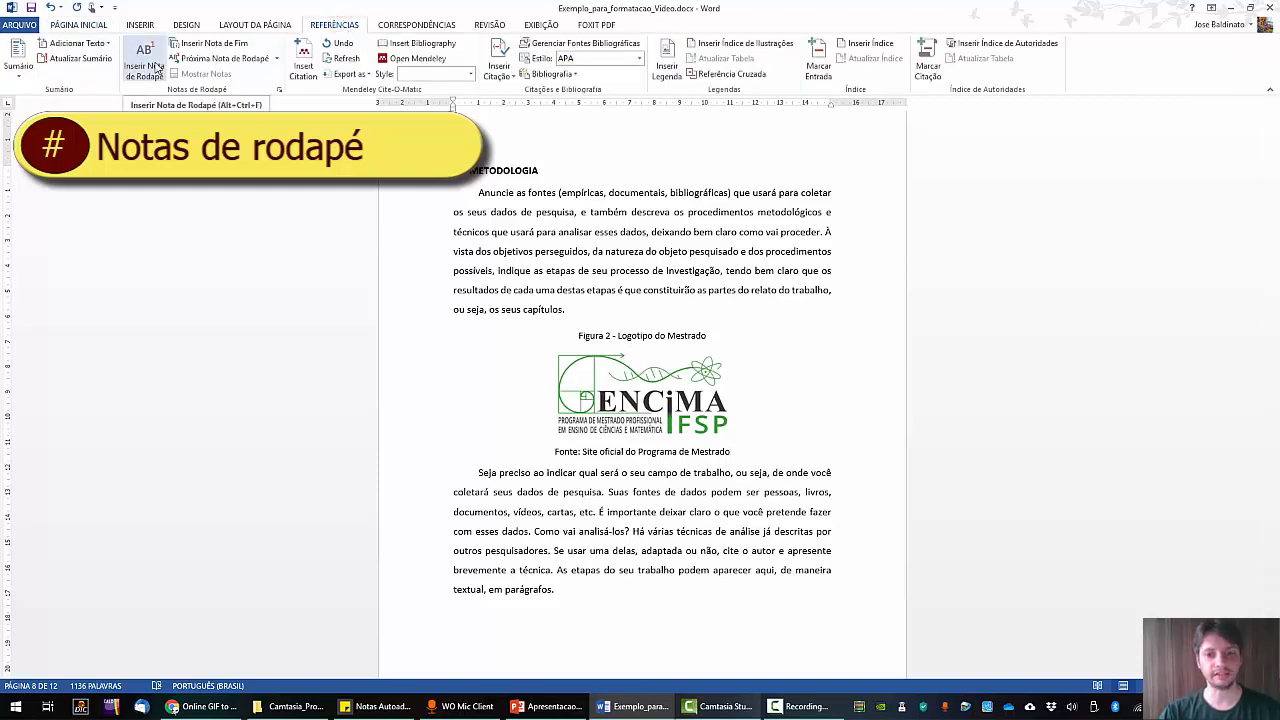
left_click(150, 68)
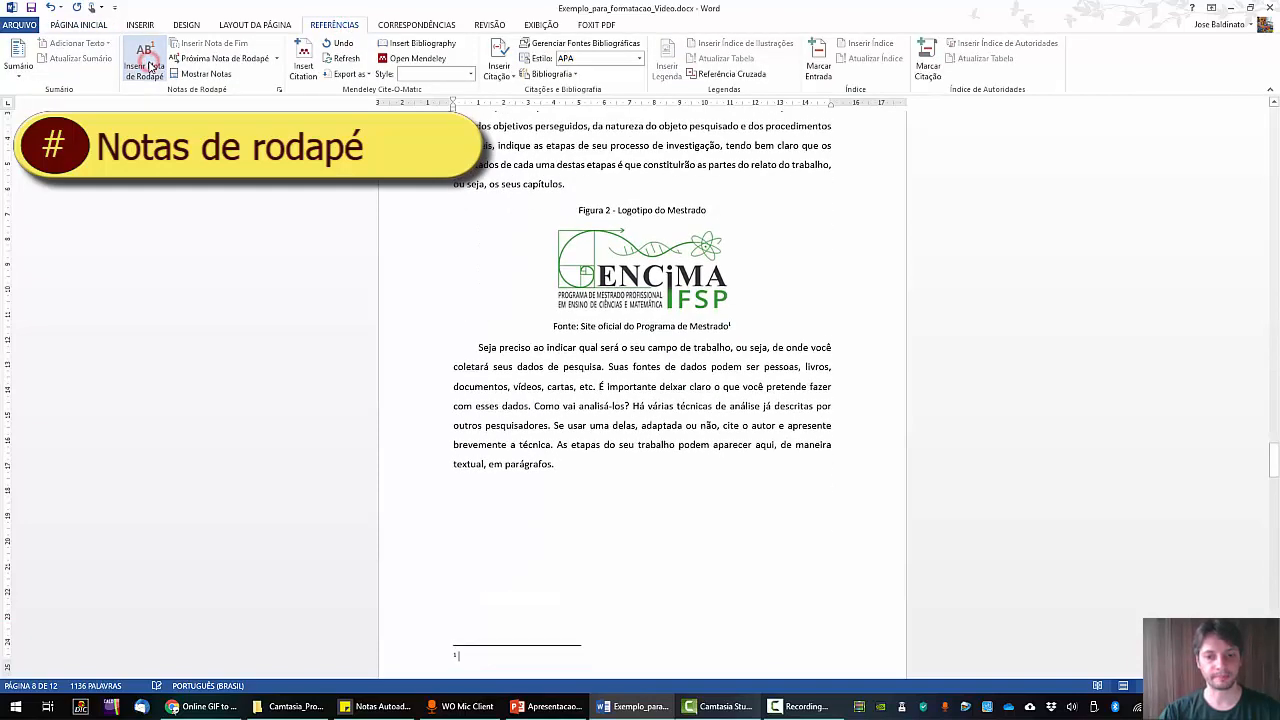
scroll(584, 414, "down", 3)
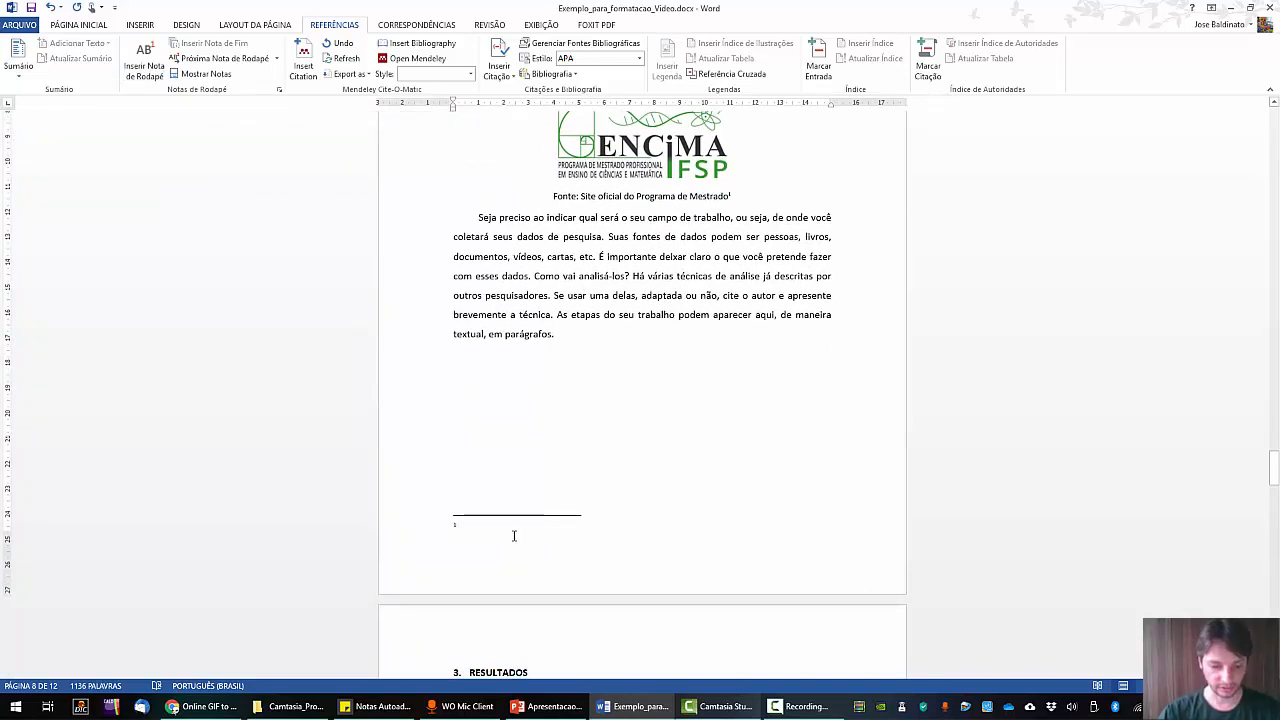
type("Di")
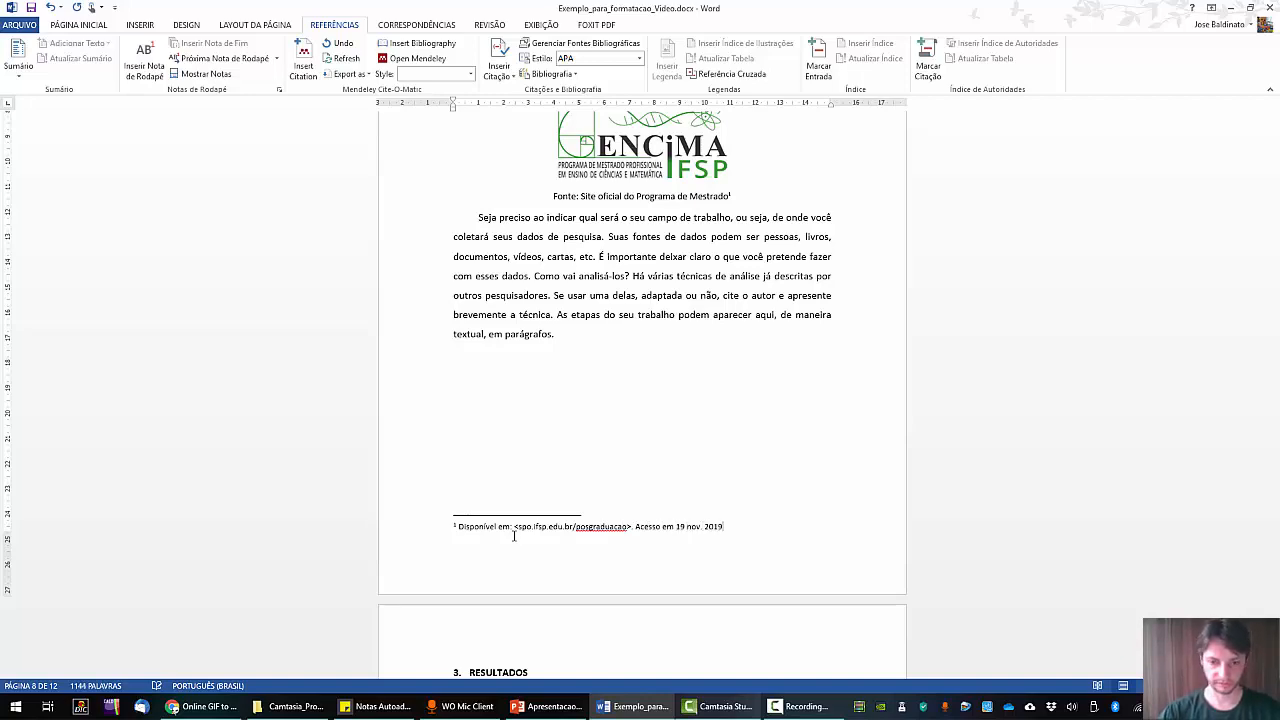
scroll(689, 400, "up", 3)
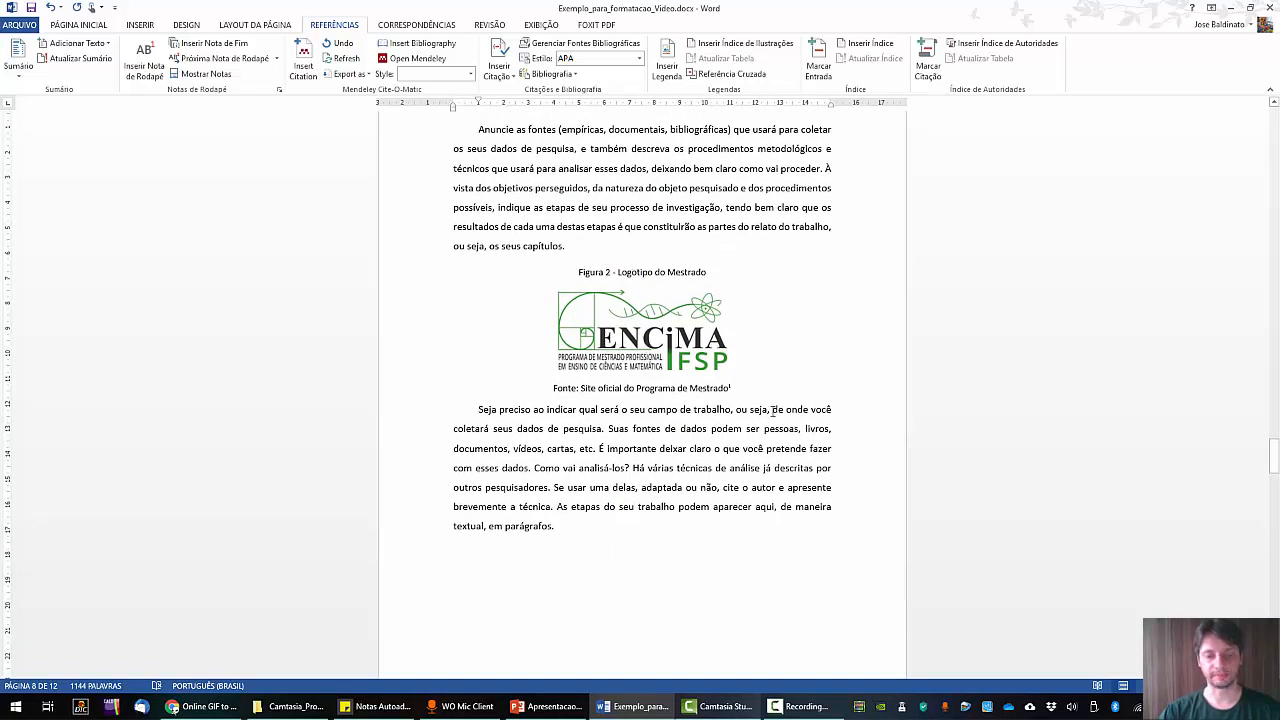
scroll(776, 410, "up", 15)
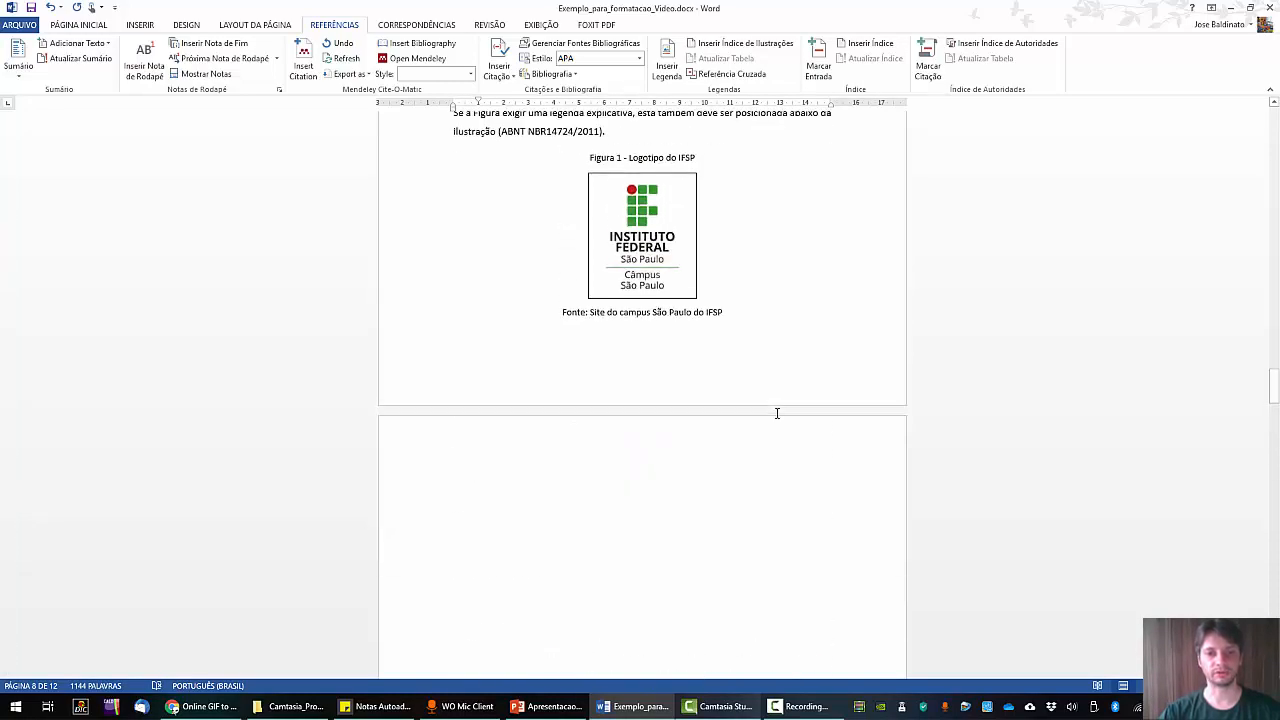
scroll(777, 413, "up", 20)
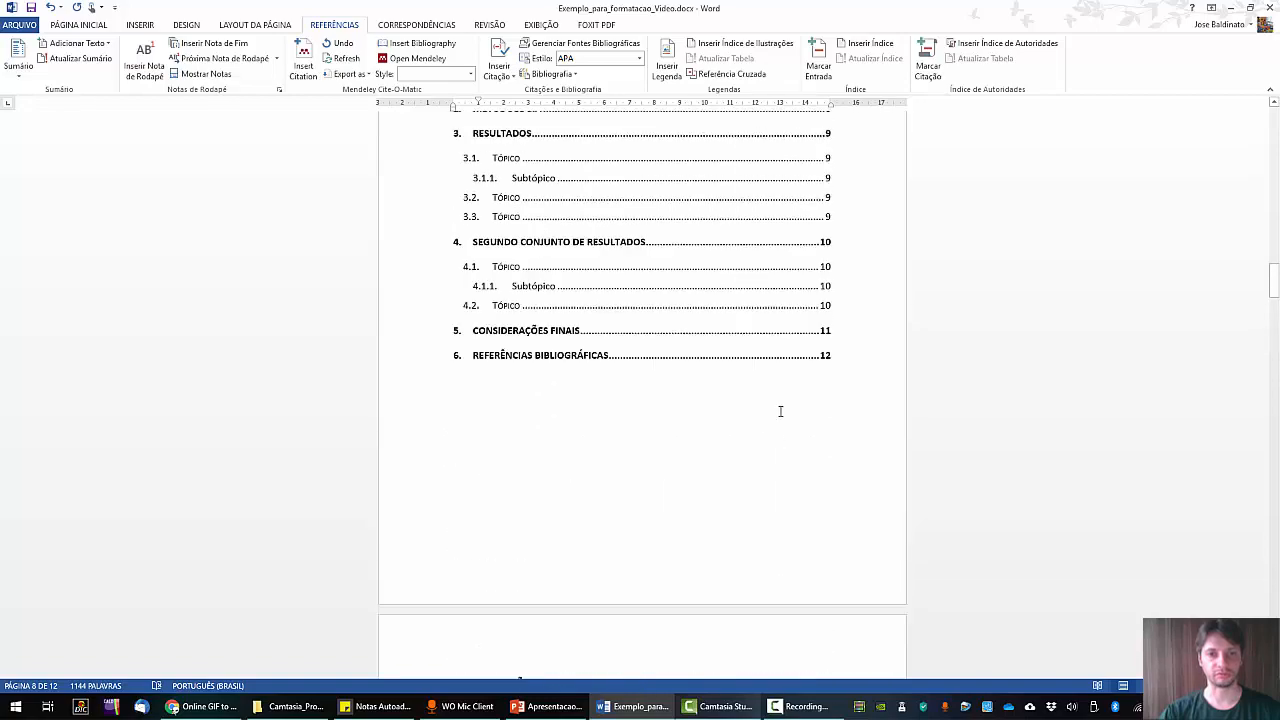
Insert a page break after the Resumo text to start a new page.
scroll(780, 411, "up", 6)
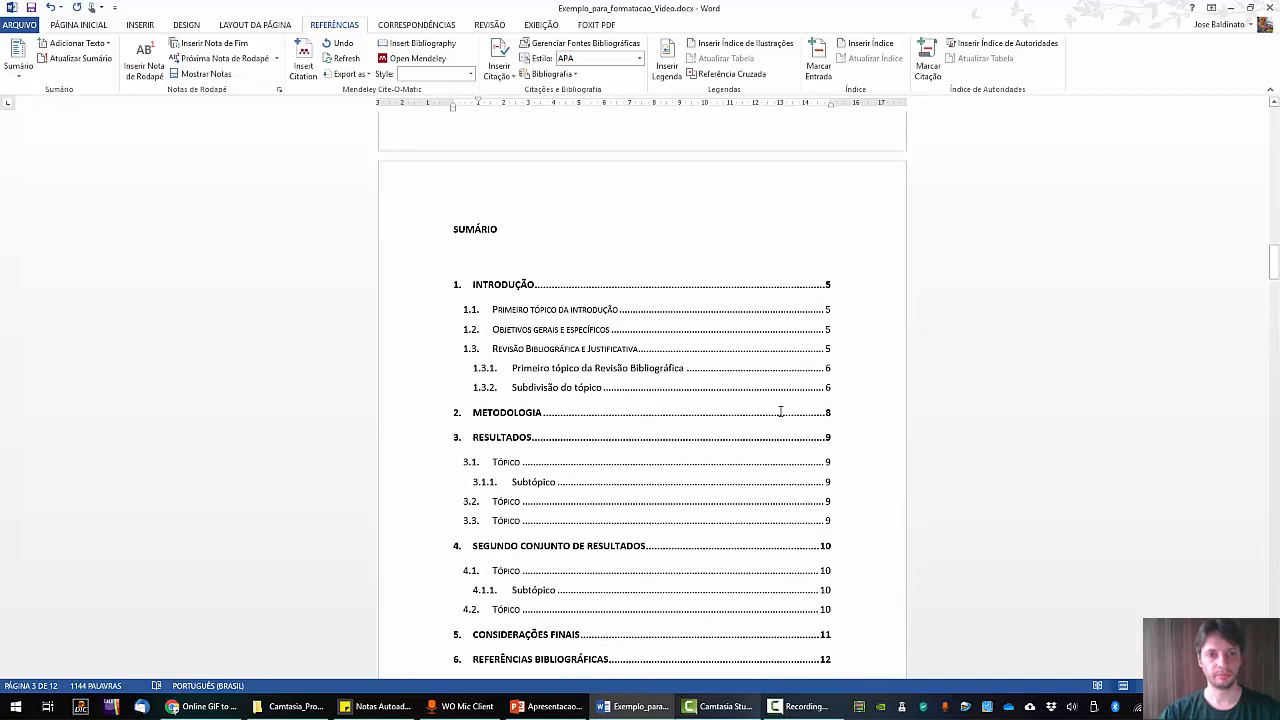
scroll(780, 412, "up", 1)
scroll(763, 429, "up", 11)
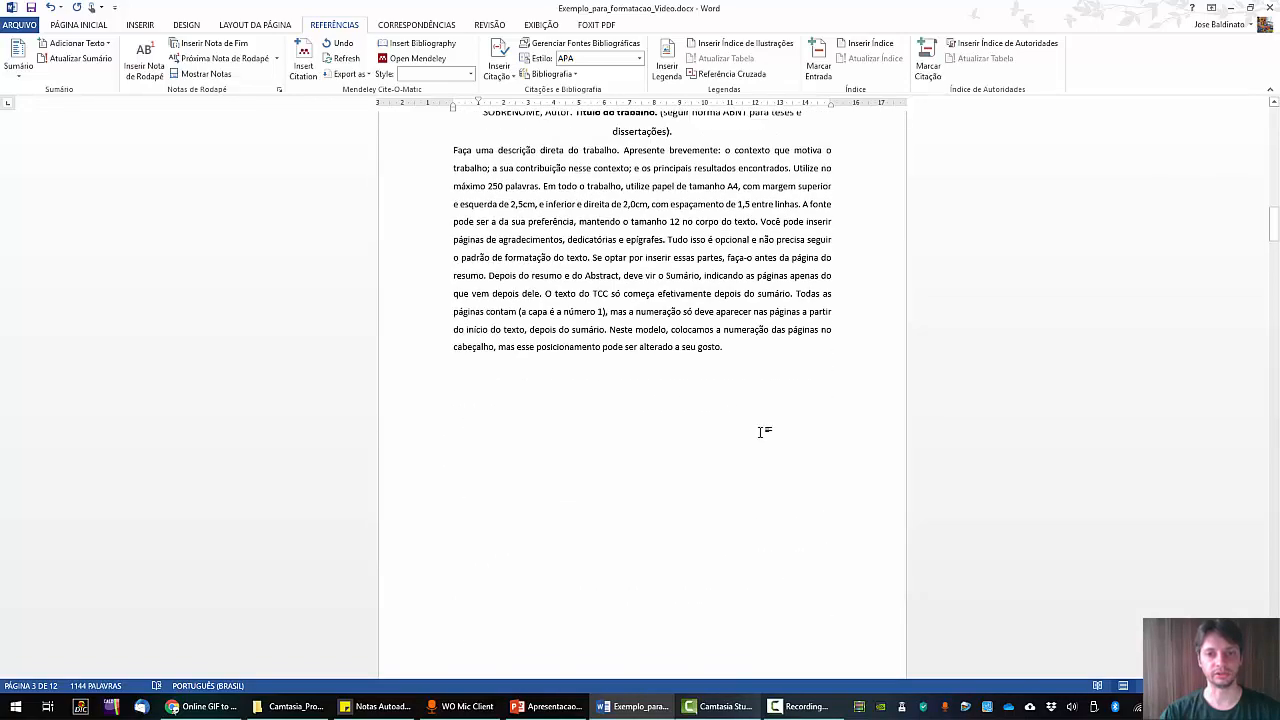
scroll(763, 429, "down", 1)
left_click(752, 370)
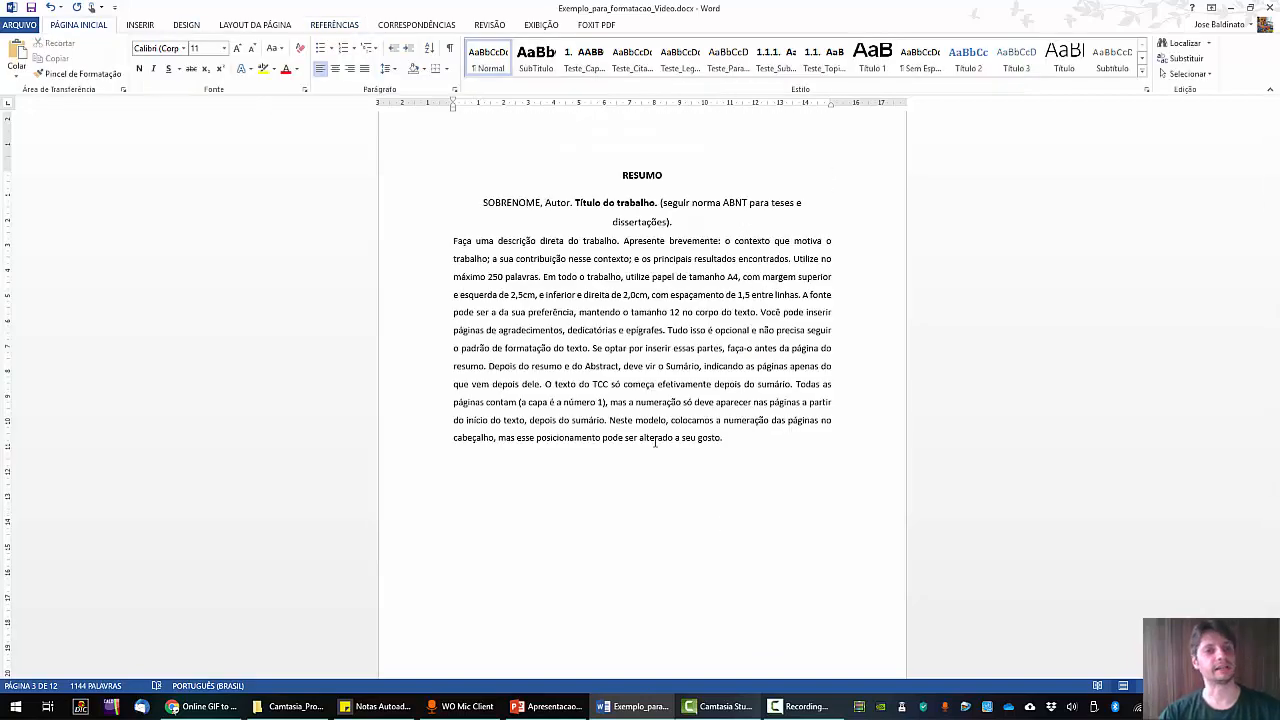
left_click(245, 24)
left_click(175, 43)
left_click(198, 92)
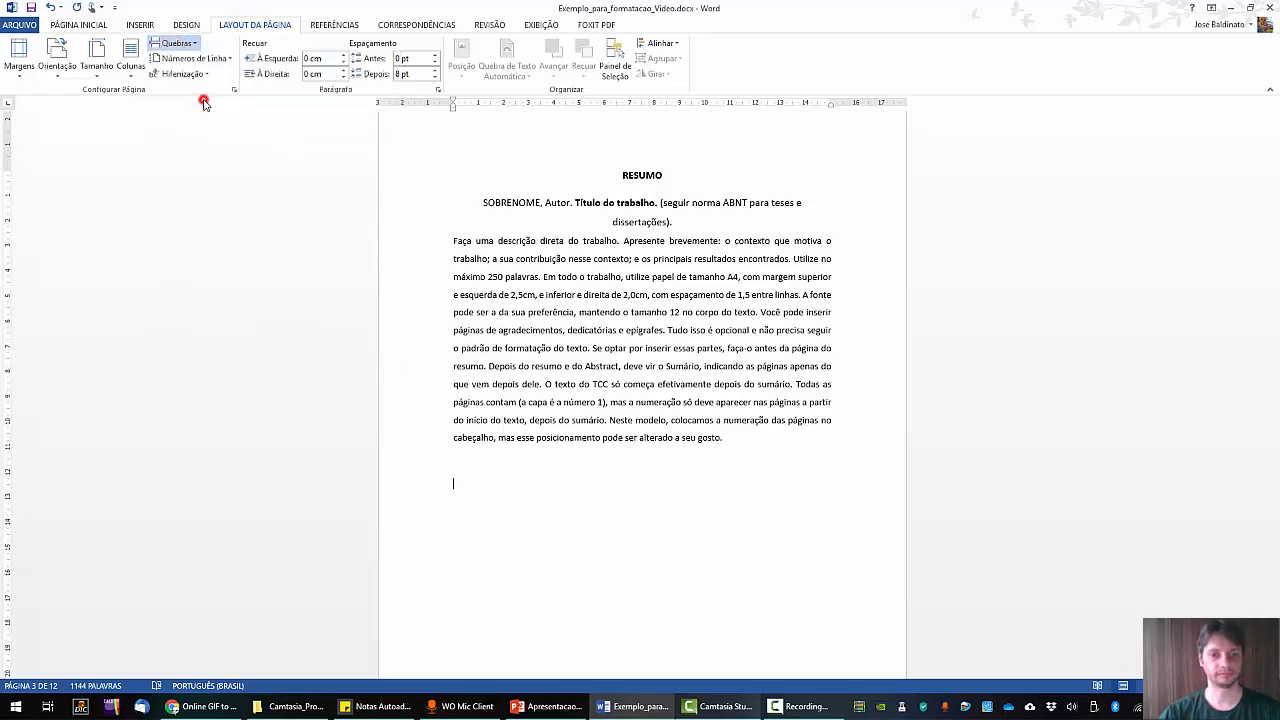
Type the heading 'Lista de Figuras' and make it bold, 12 pt, all capitals.
scroll(629, 397, "down", 3)
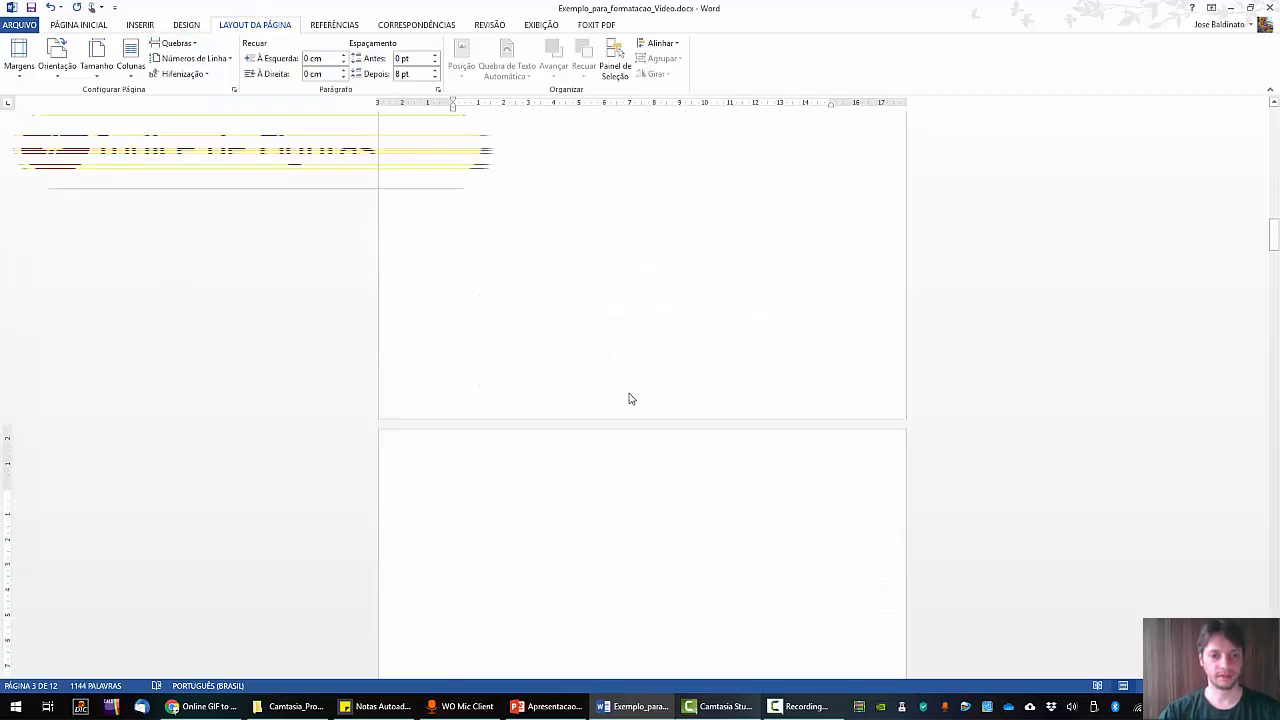
type("Lista de Figuras")
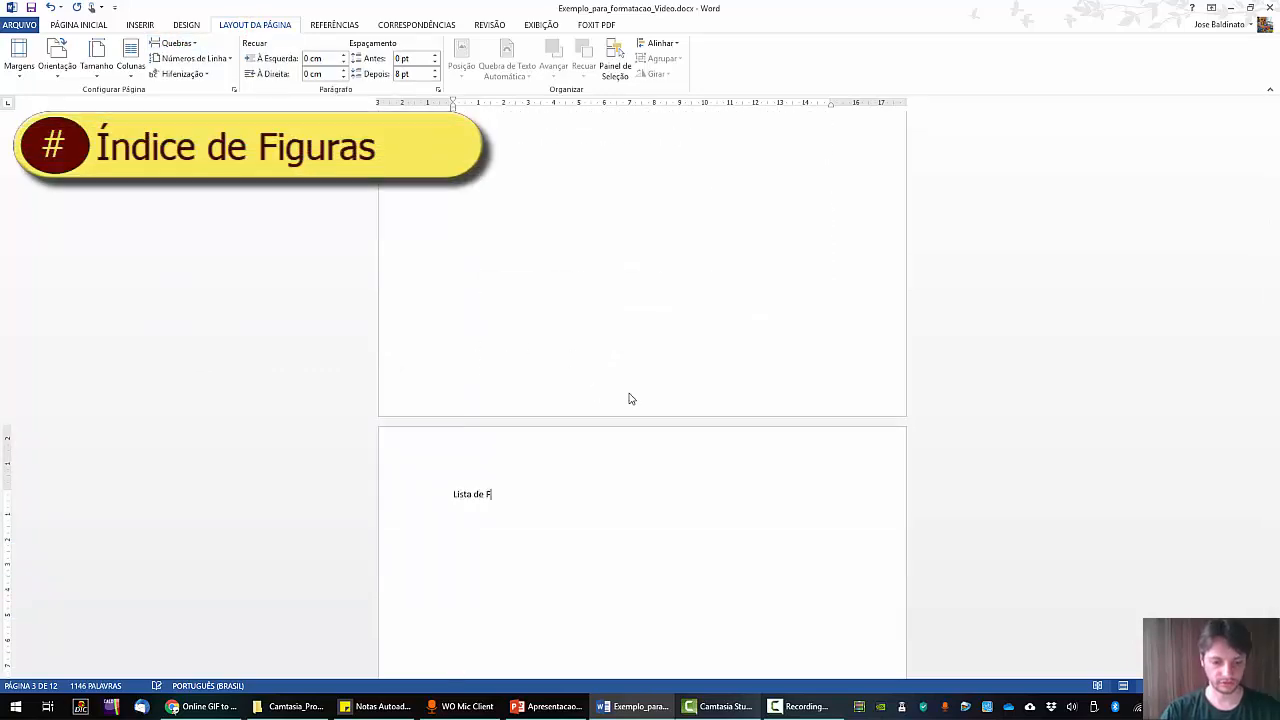
triple_click(540, 495)
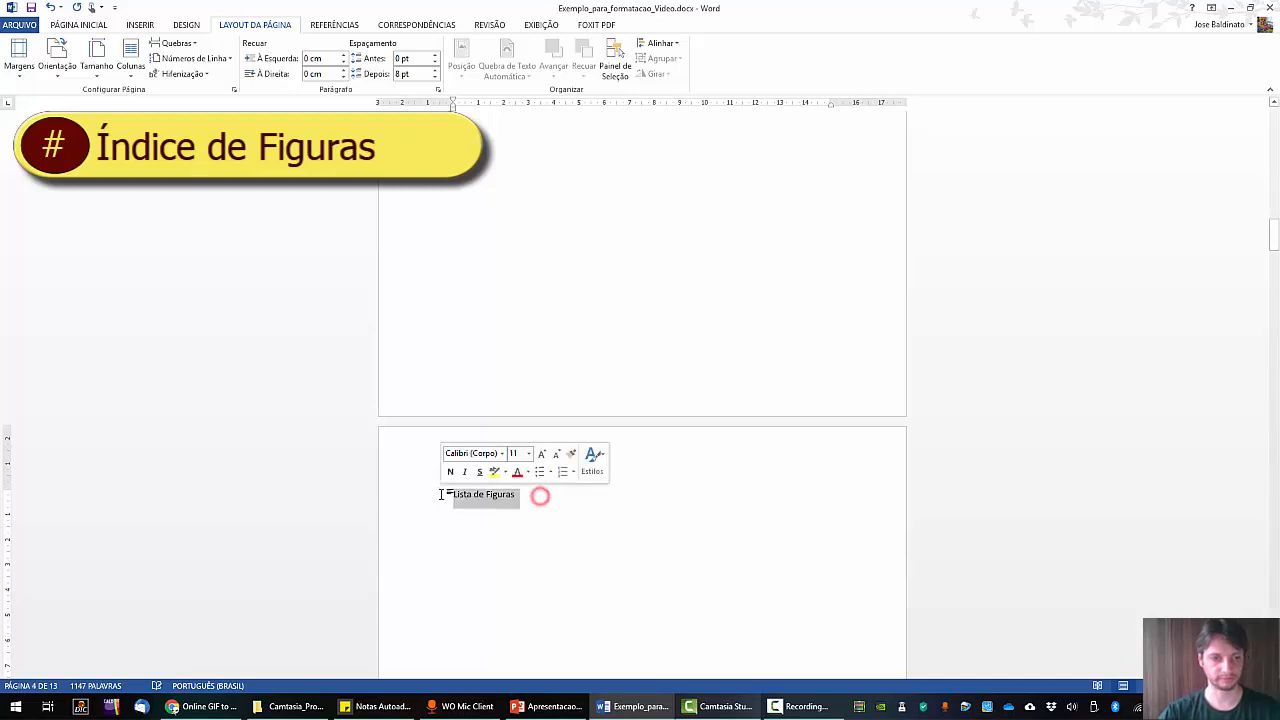
left_click(78, 24)
left_click(139, 68)
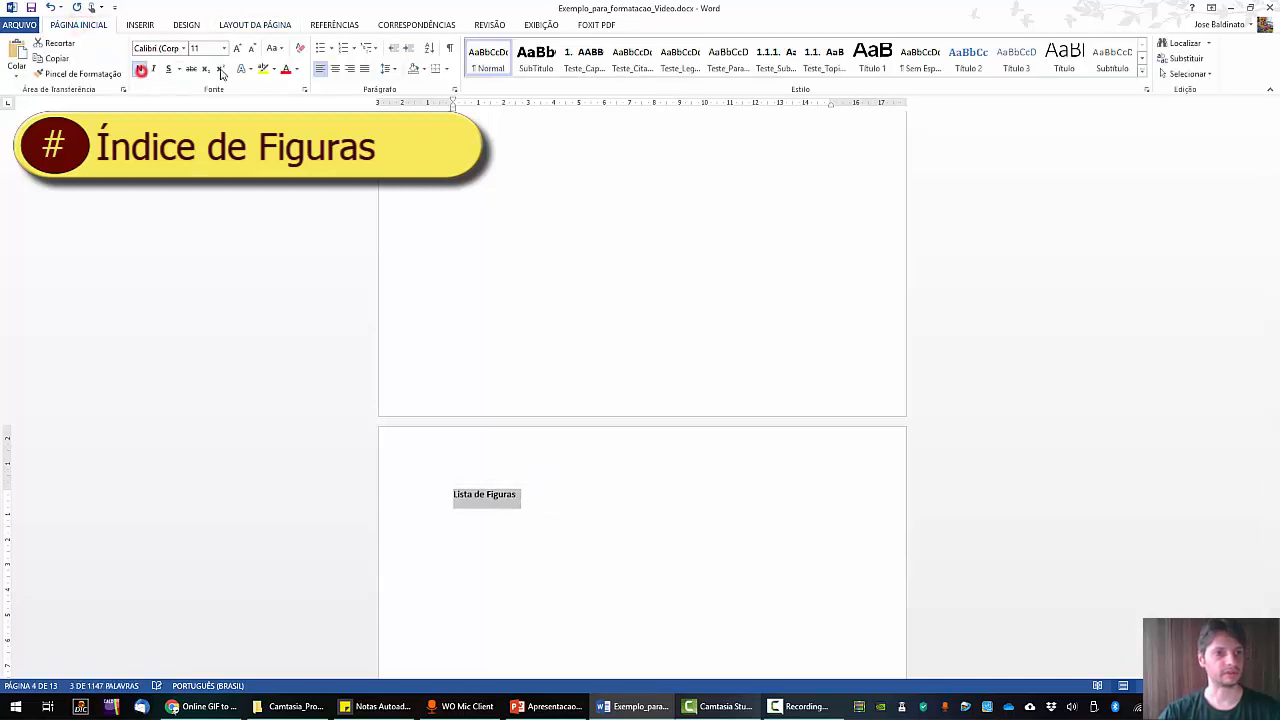
left_click(237, 48)
left_click(274, 48)
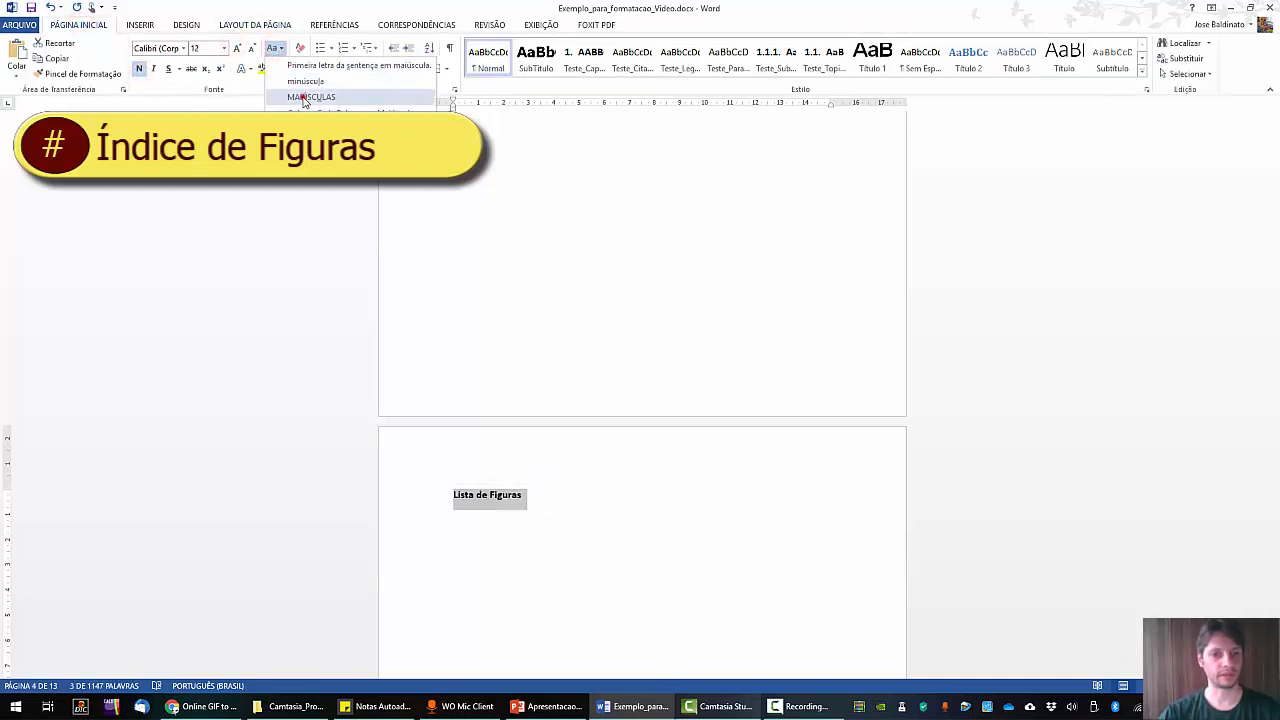
left_click(300, 96)
left_click(532, 525)
left_click(546, 494)
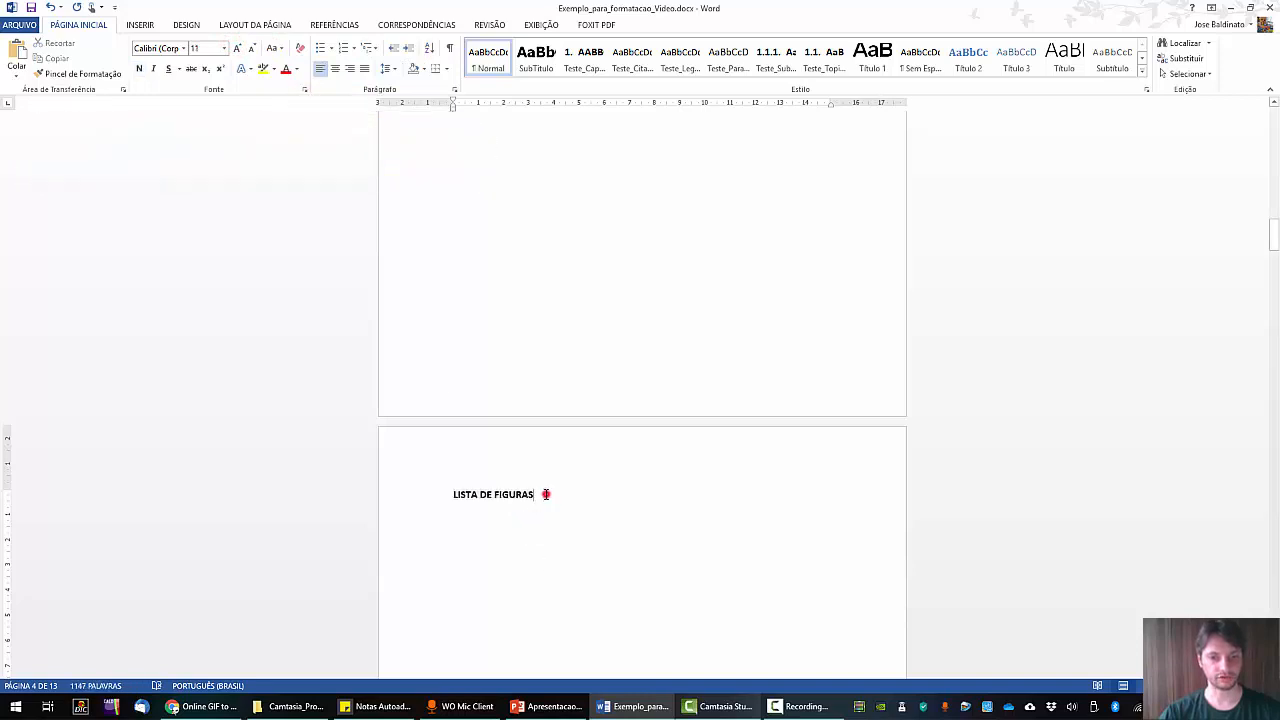
key("Return")
key("Return")
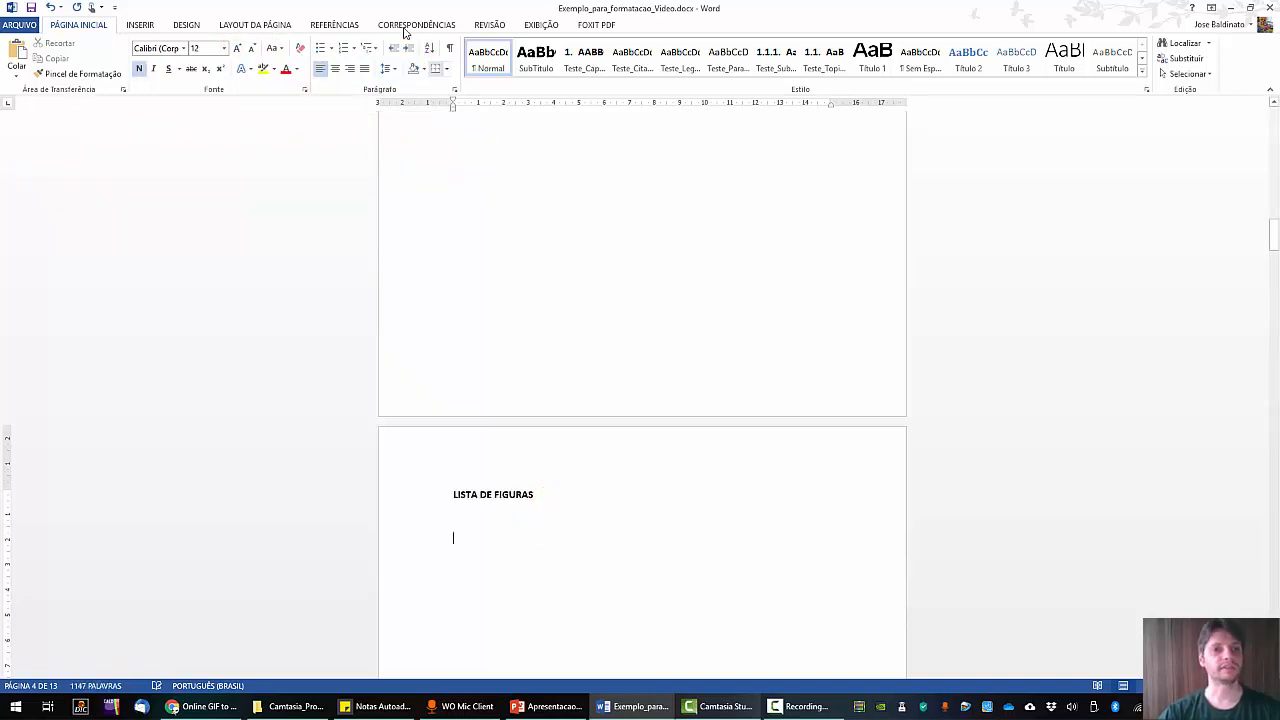
Insert a table of figures with caption label Figura, listing Figura 1 and Figura 2 with page numbers.
left_click(333, 25)
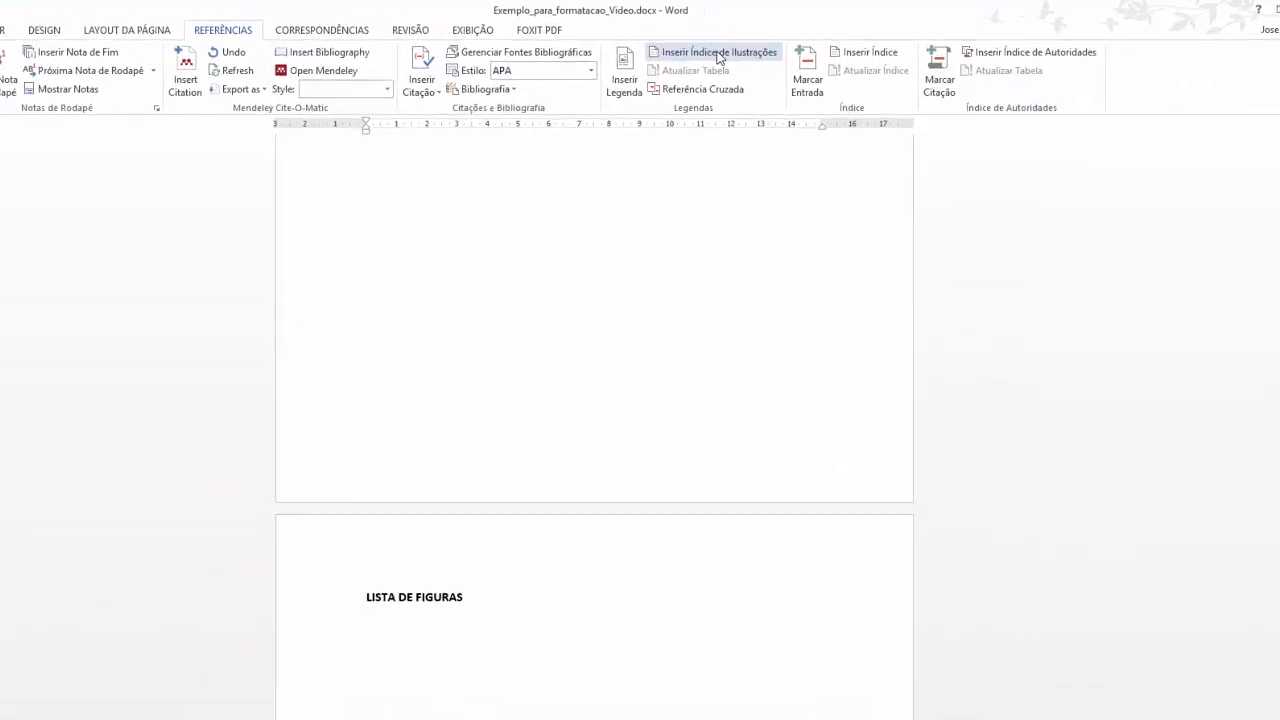
left_click(713, 57)
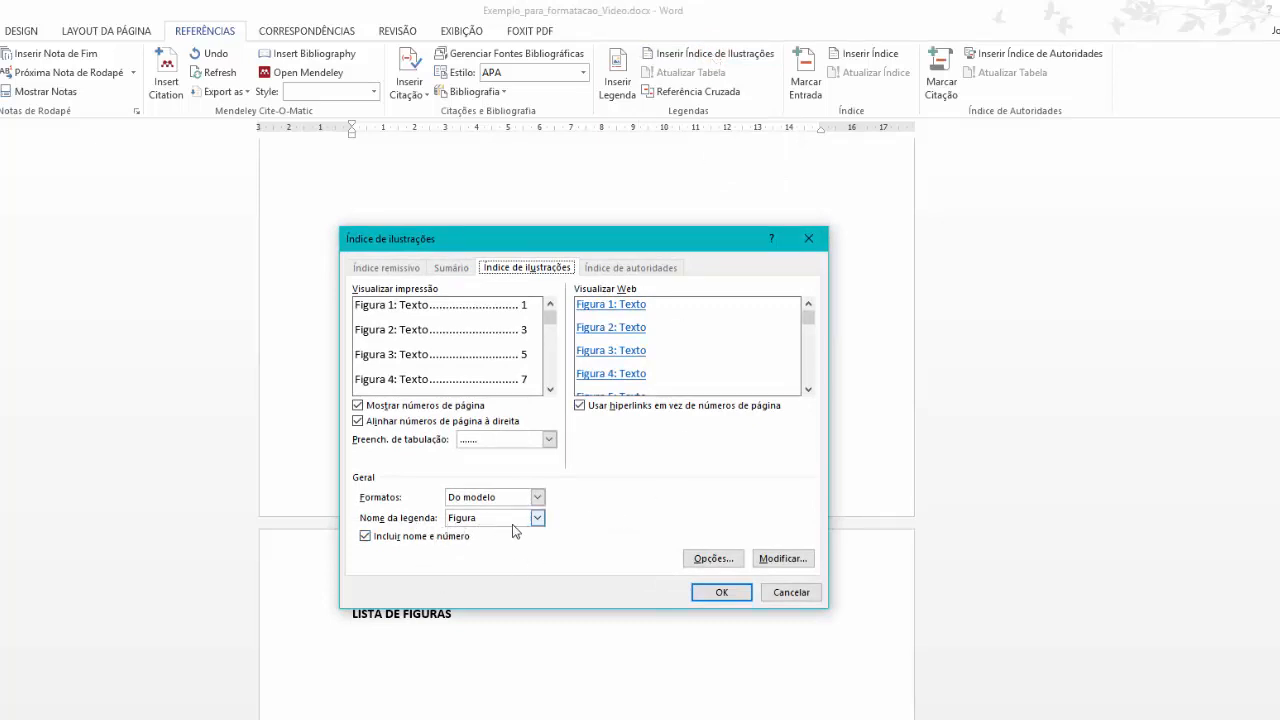
left_click(536, 518)
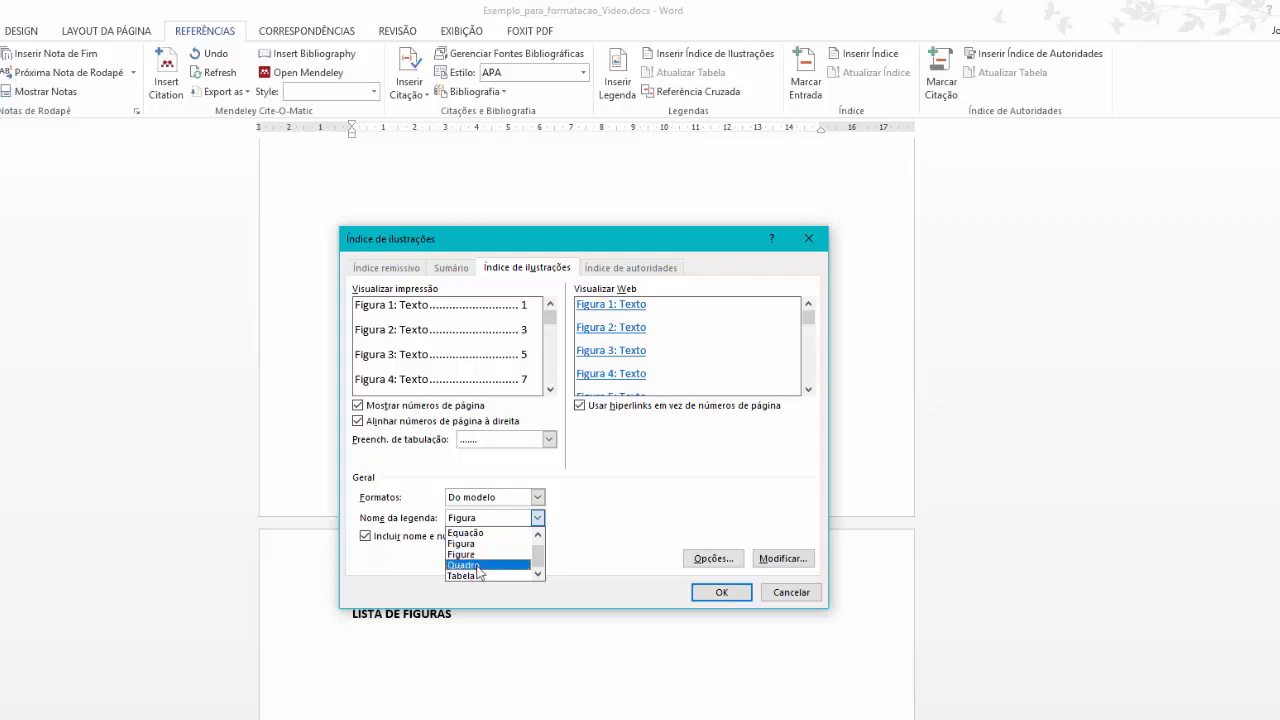
left_click(471, 543)
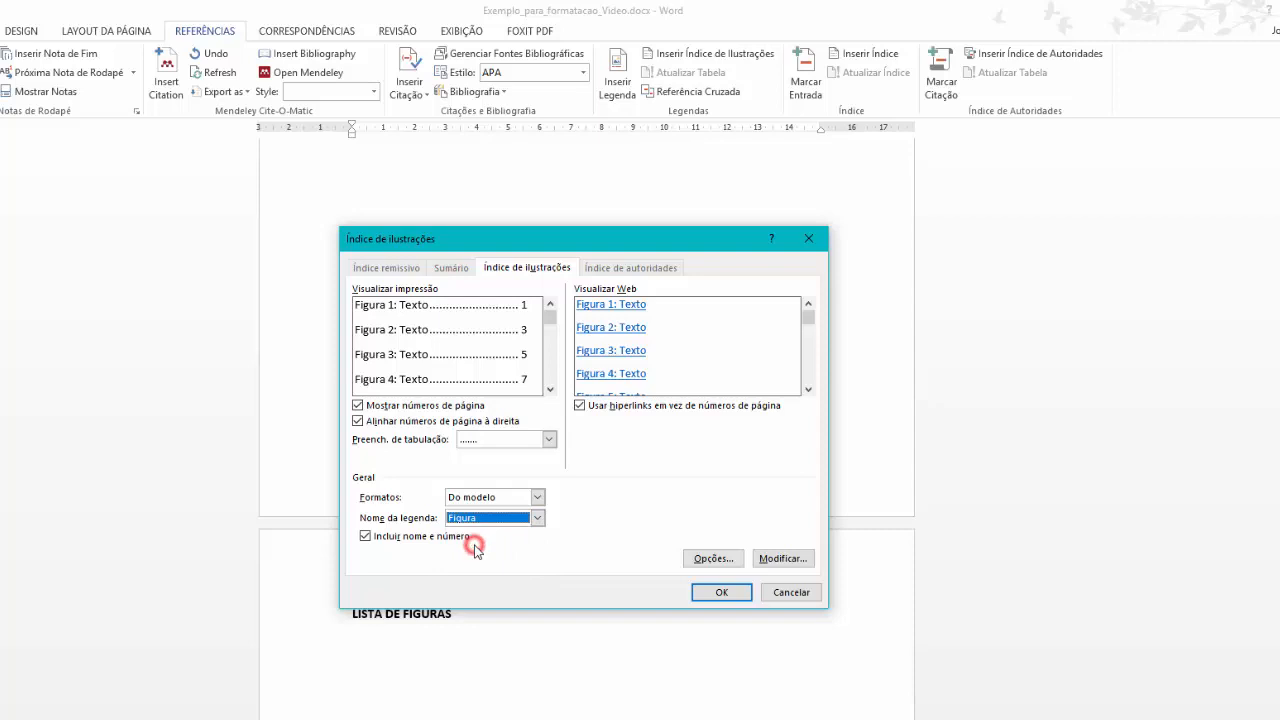
left_click(725, 595)
scroll(677, 629, "down", 2)
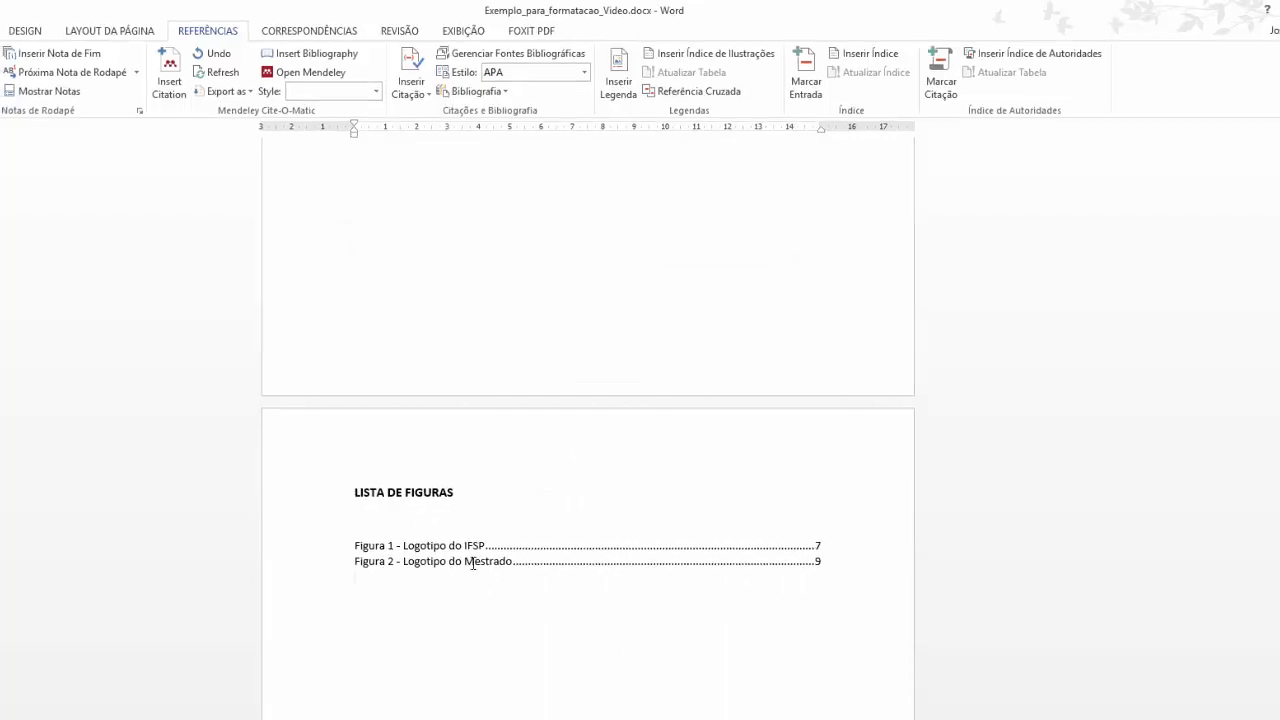
Increase the line spacing of the Figura 1 and Figura 2 entries in the list of figures.
left_click_drag(375, 532, 415, 590)
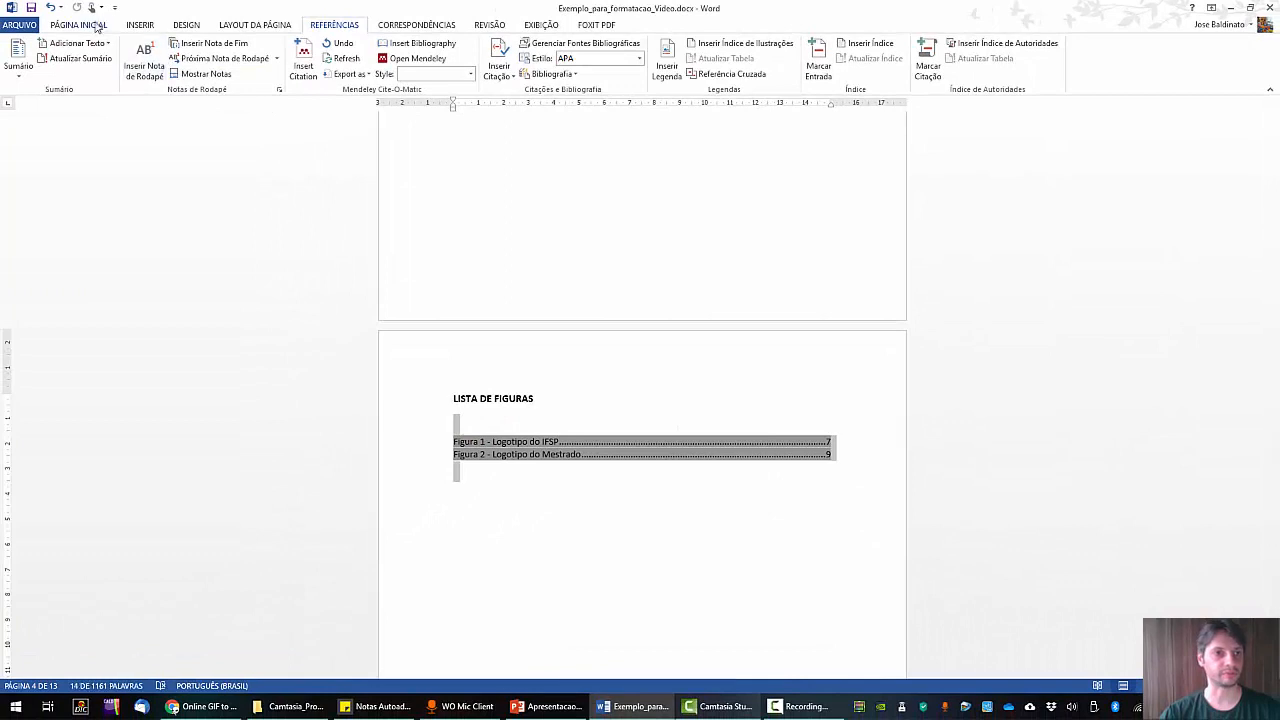
left_click(86, 25)
left_click(386, 75)
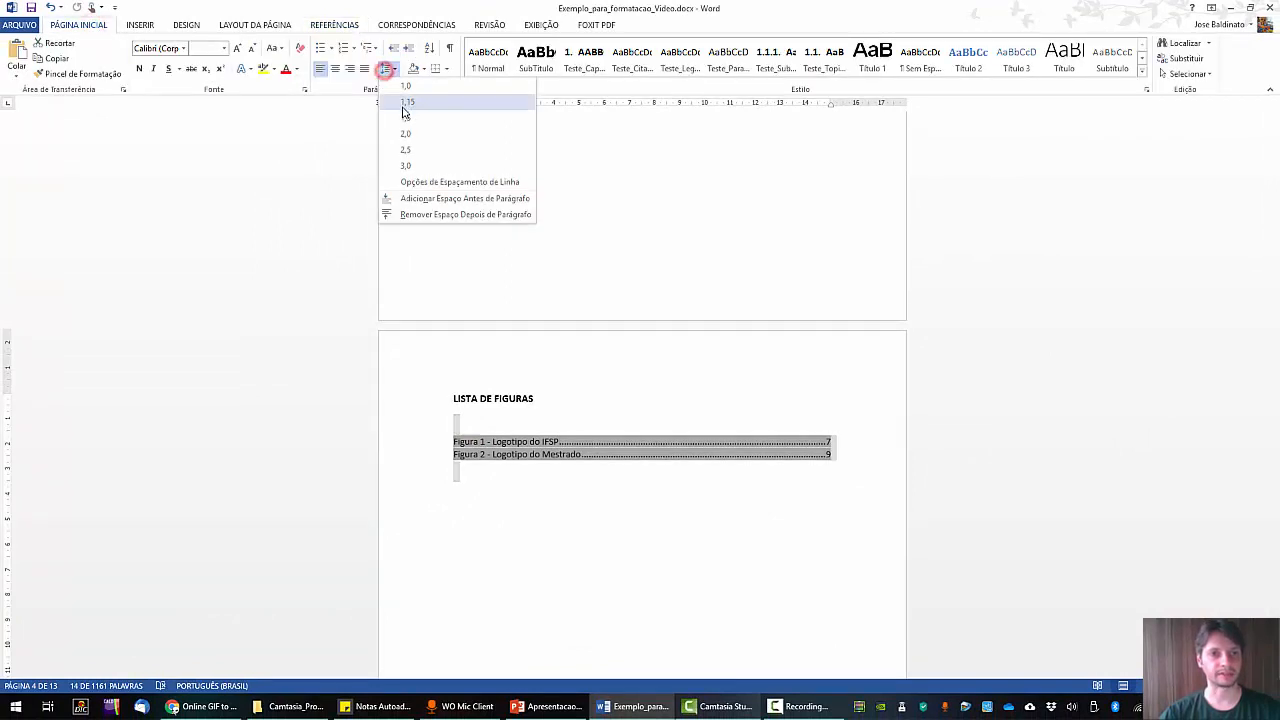
left_click(409, 120)
left_click(628, 520)
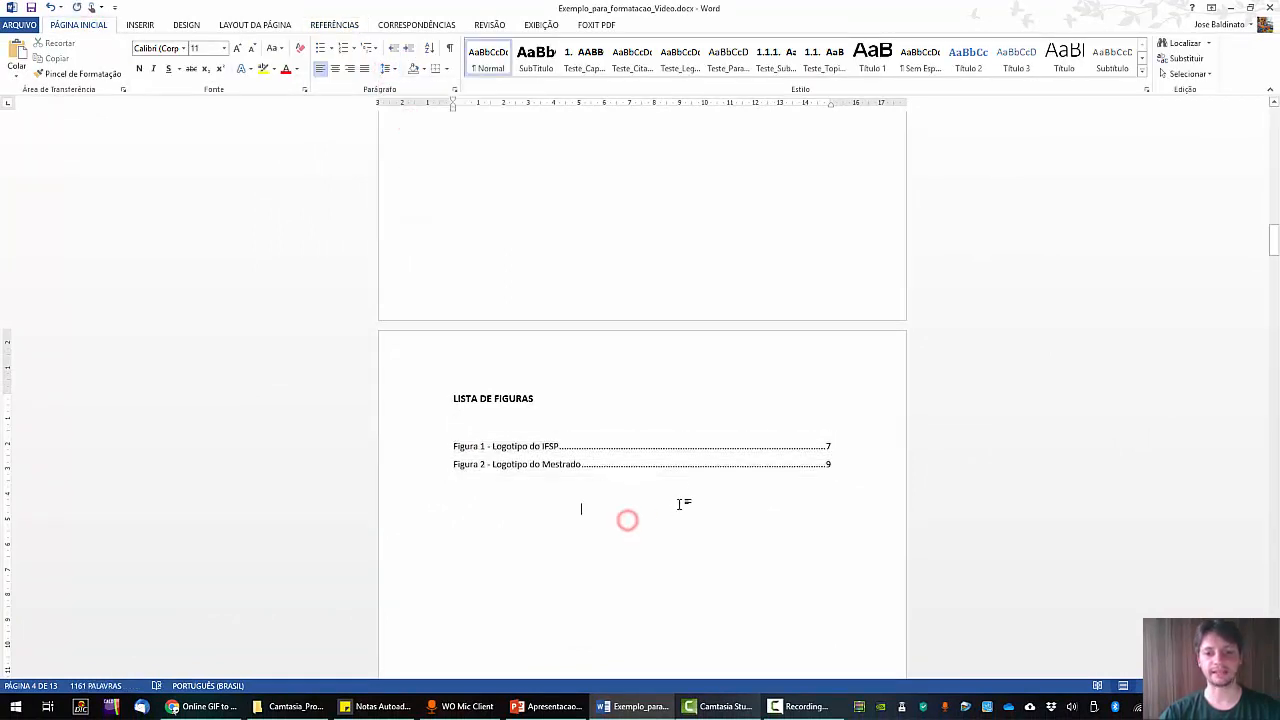
right_click(598, 446)
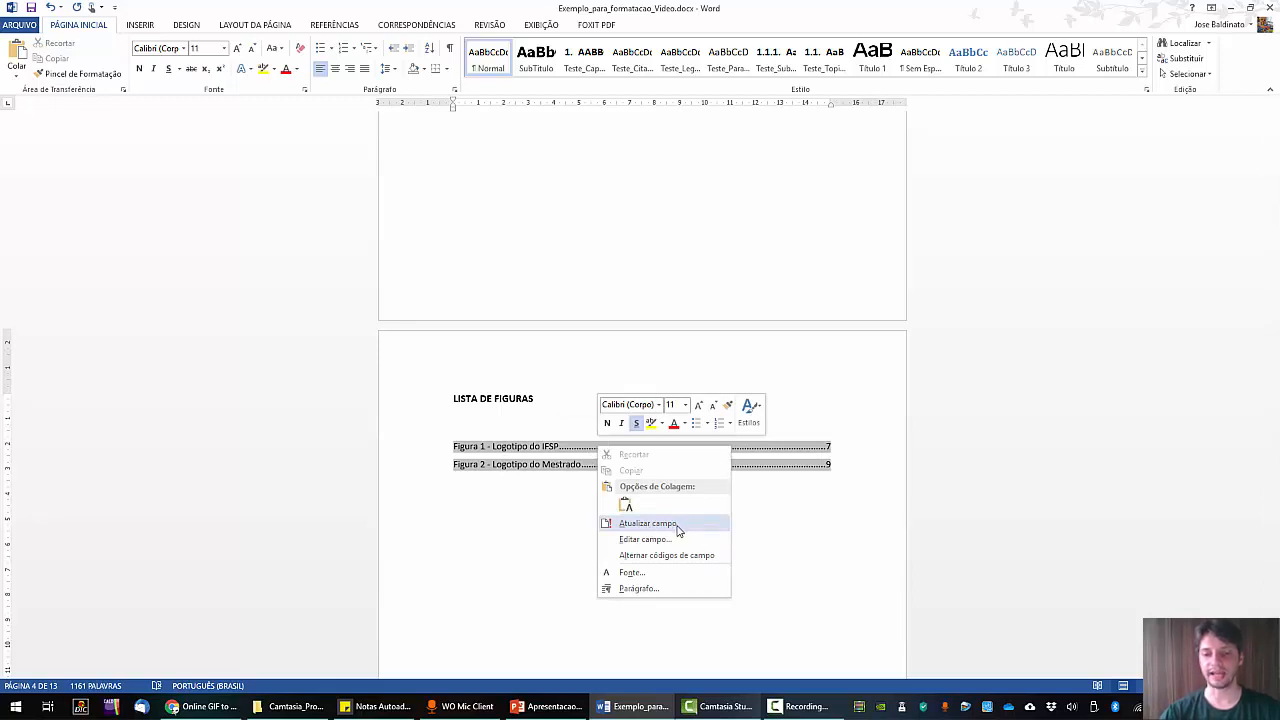
left_click(762, 495)
left_click(654, 517)
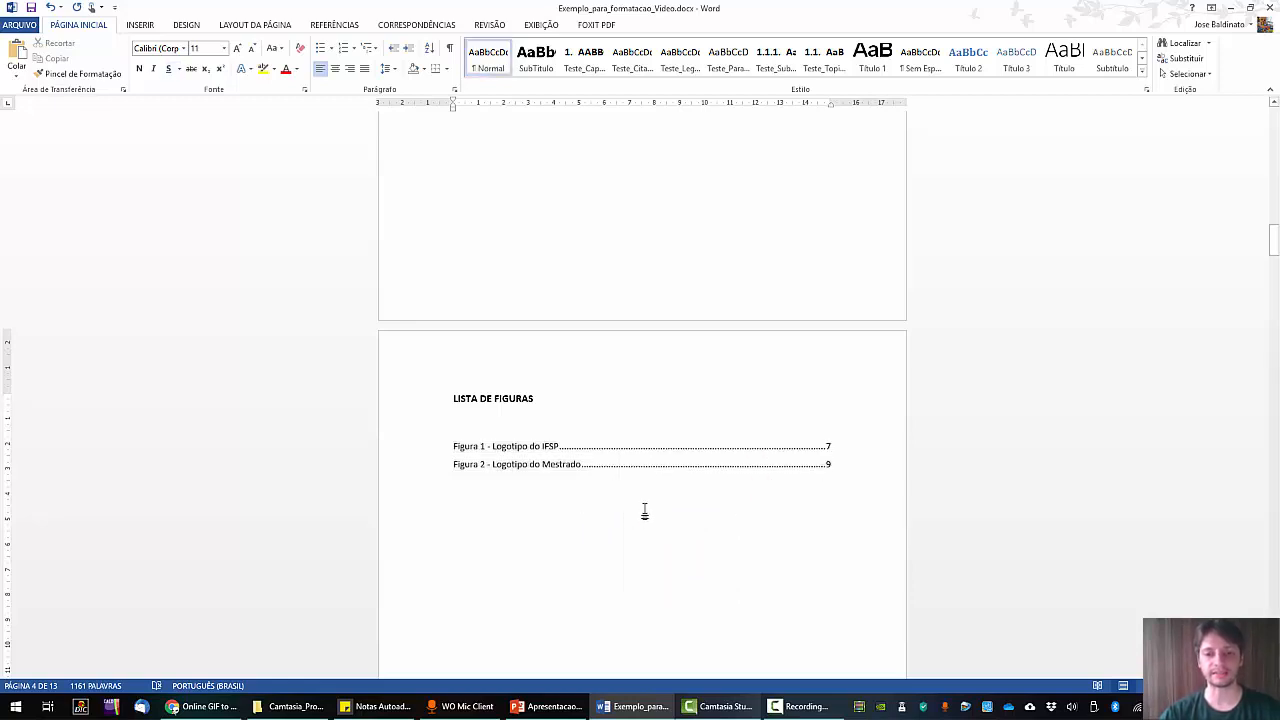
Select the words 'Figura 1' in the paragraph introducing the IFSP logo.
scroll(691, 471, "down", 3)
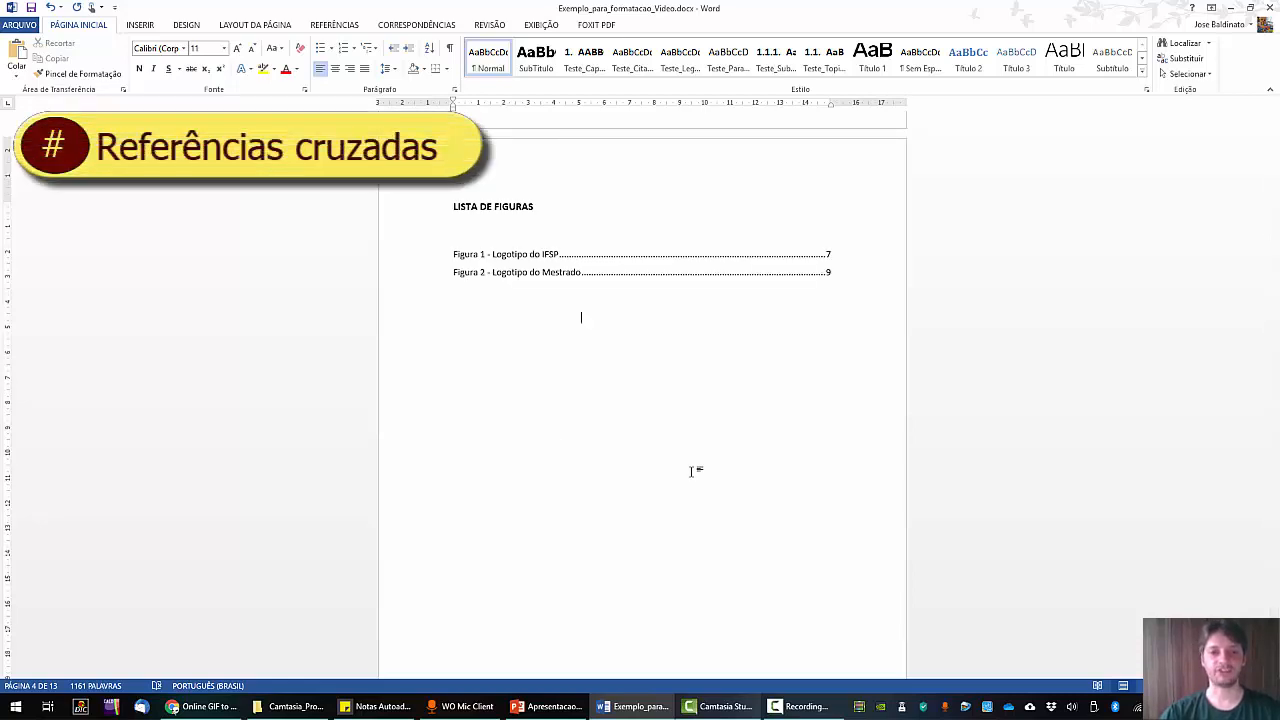
scroll(691, 471, "down", 20)
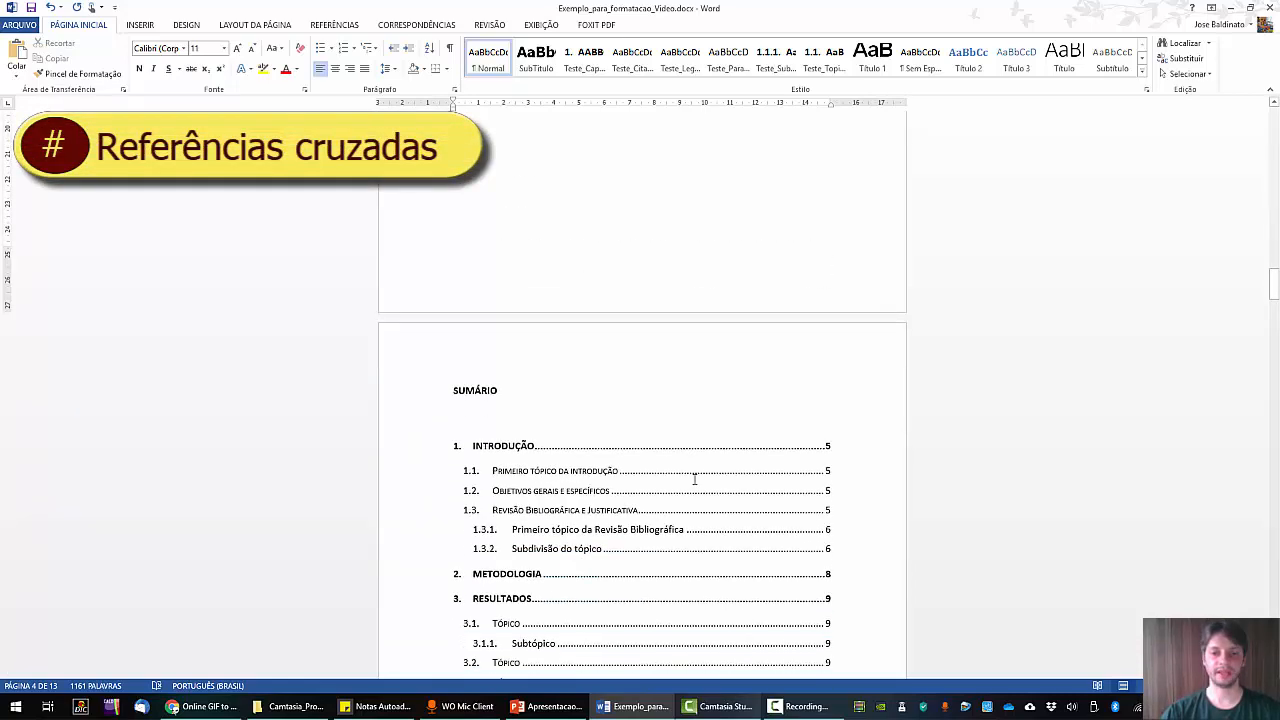
scroll(697, 483, "down", 15)
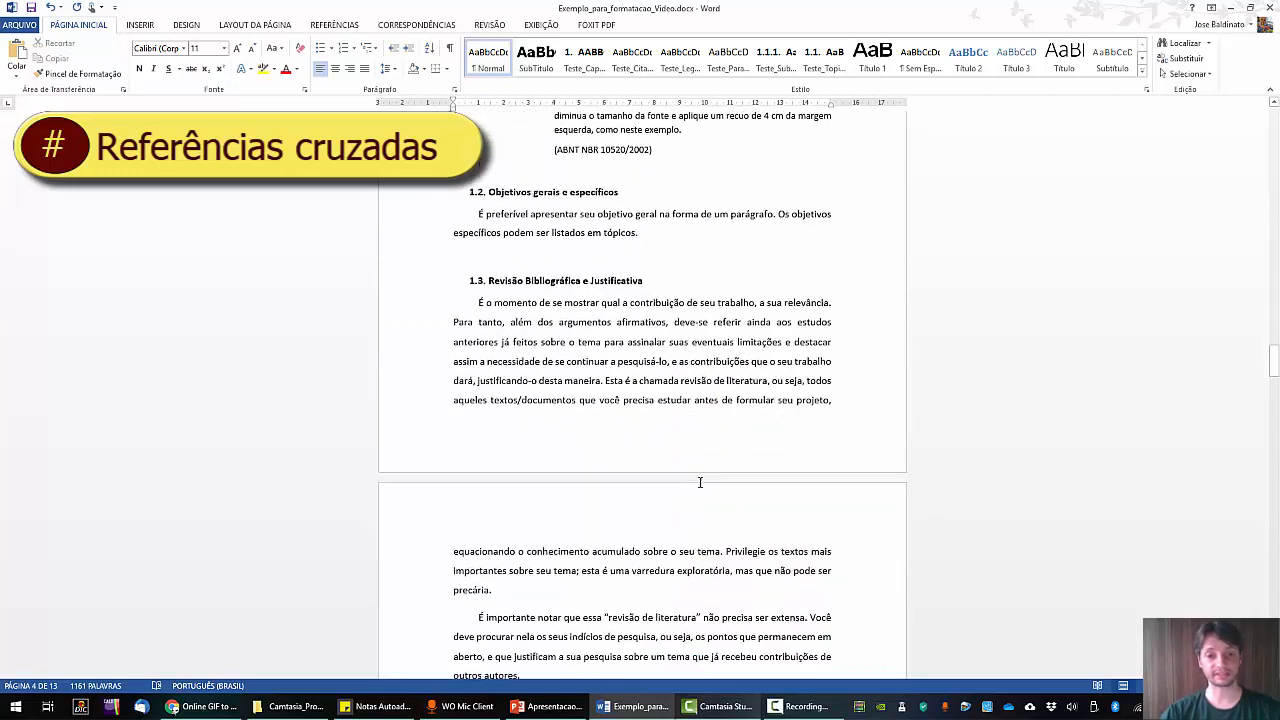
scroll(700, 485, "down", 3)
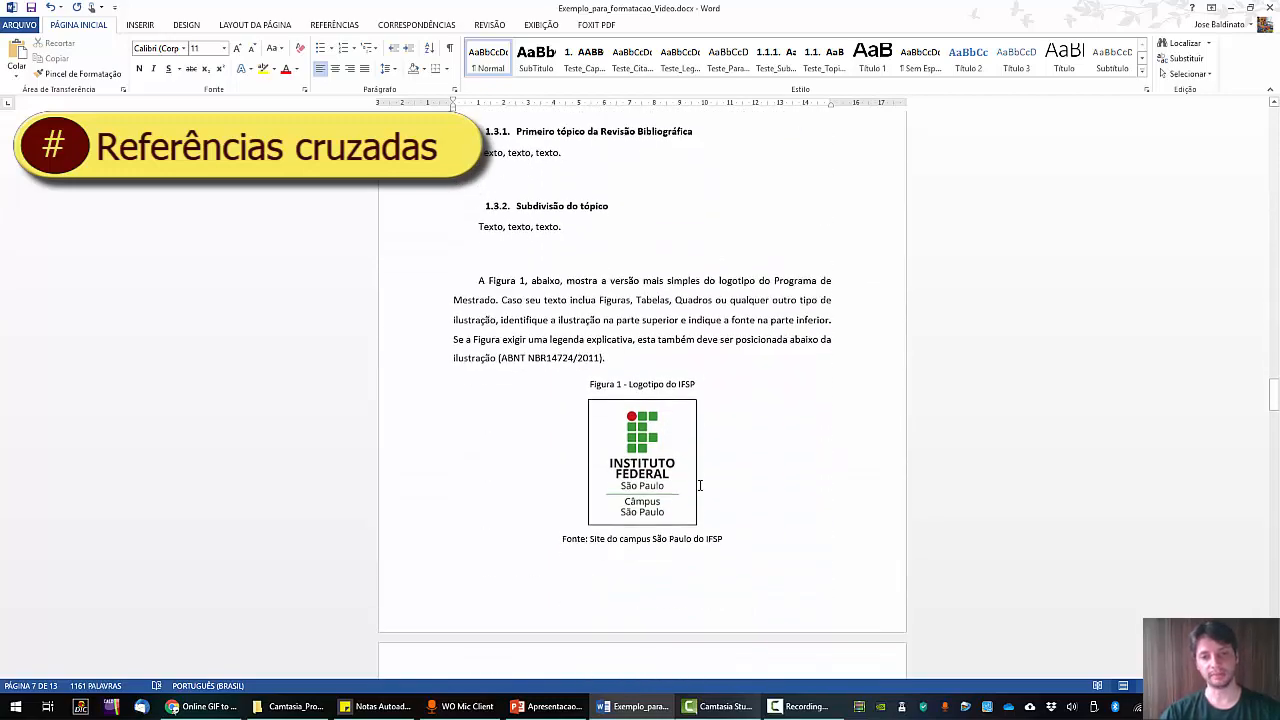
scroll(727, 472, "down", 3)
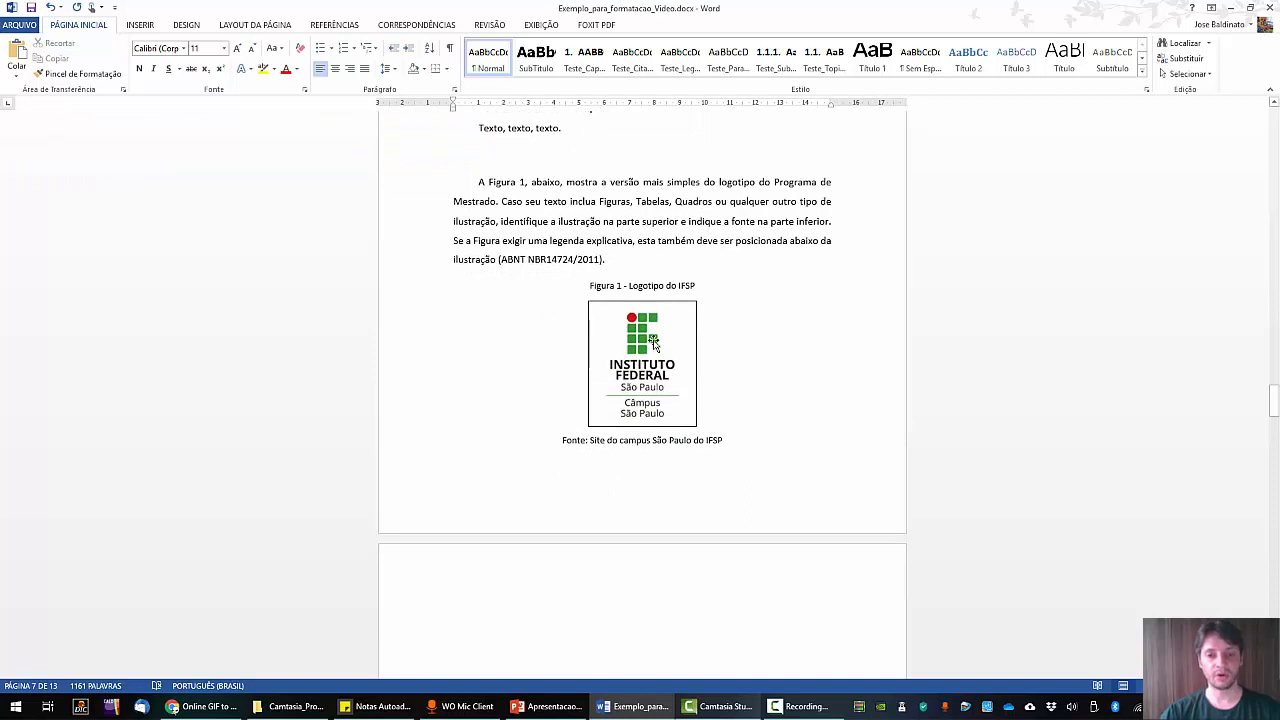
scroll(626, 334, "up", 1)
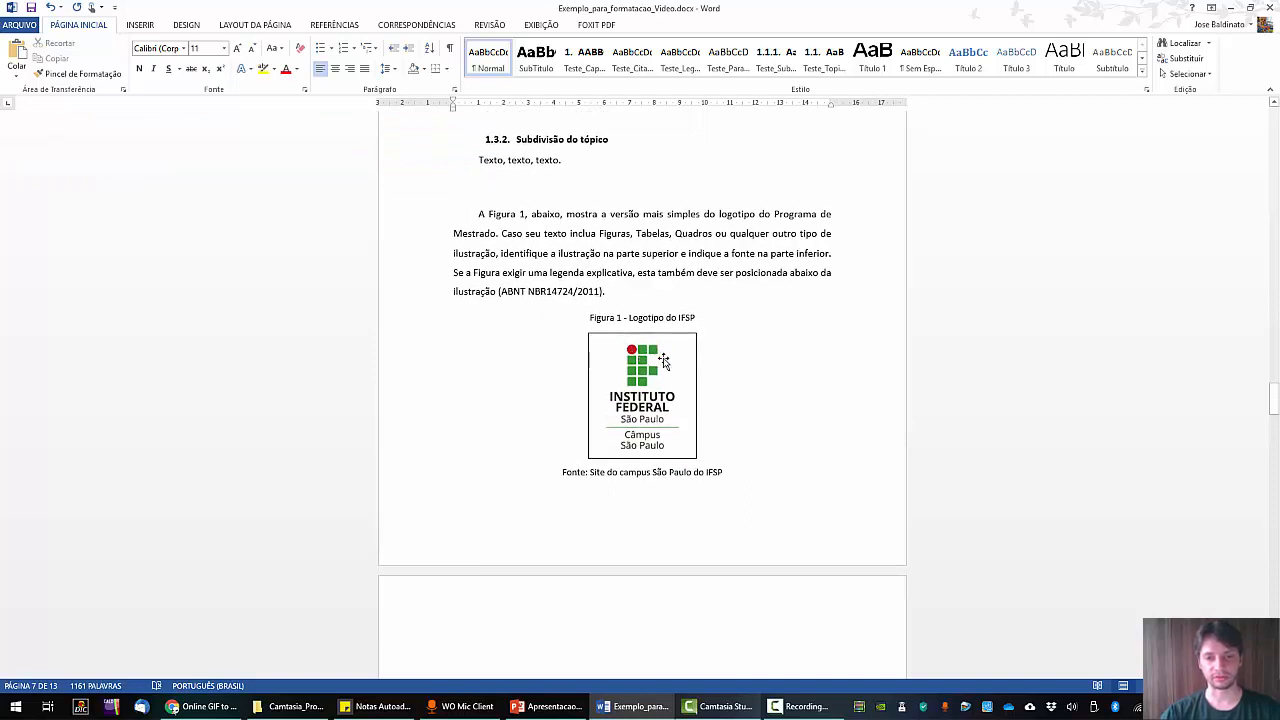
left_click_drag(479, 214, 524, 214)
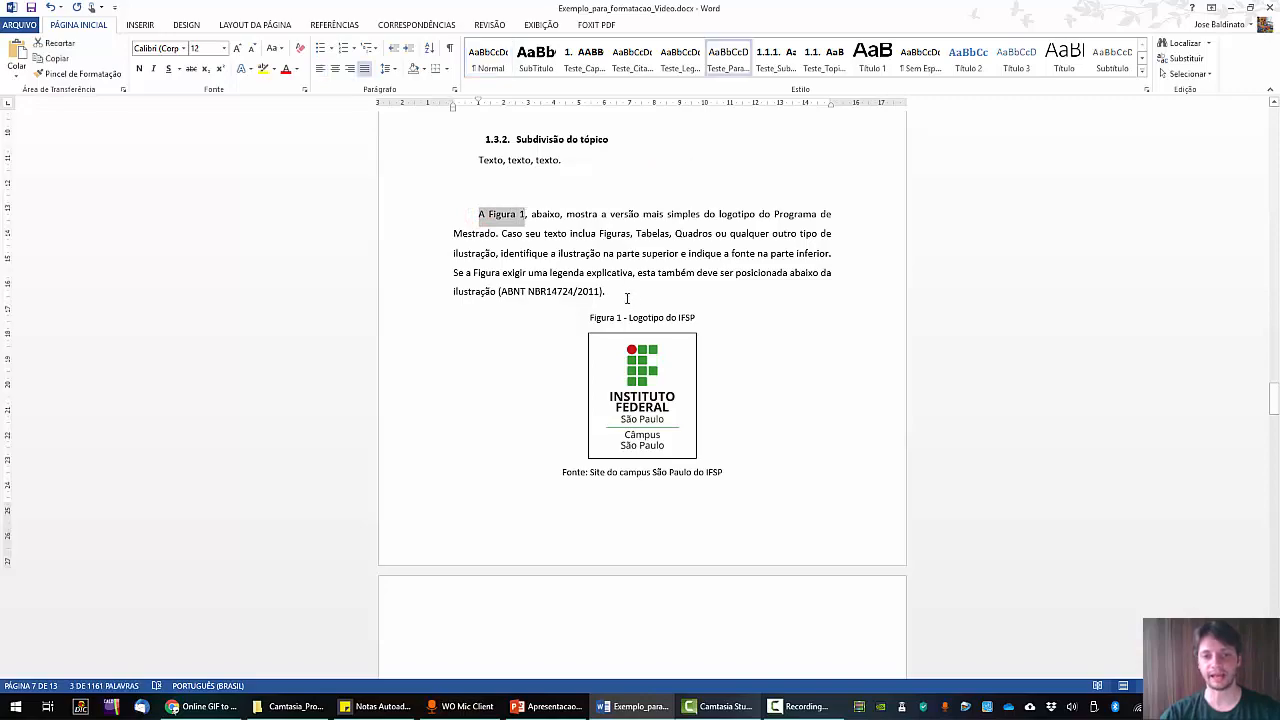
left_click(626, 294)
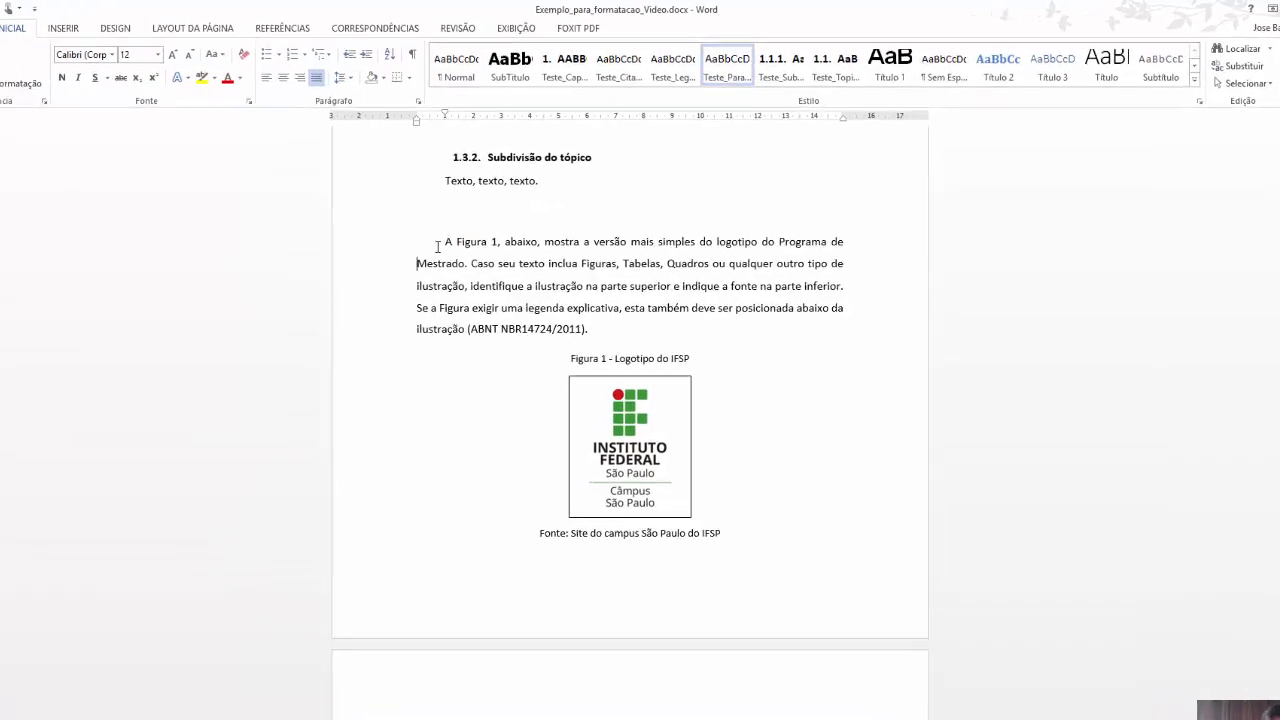
left_click(476, 214)
left_click_drag(411, 268, 614, 268)
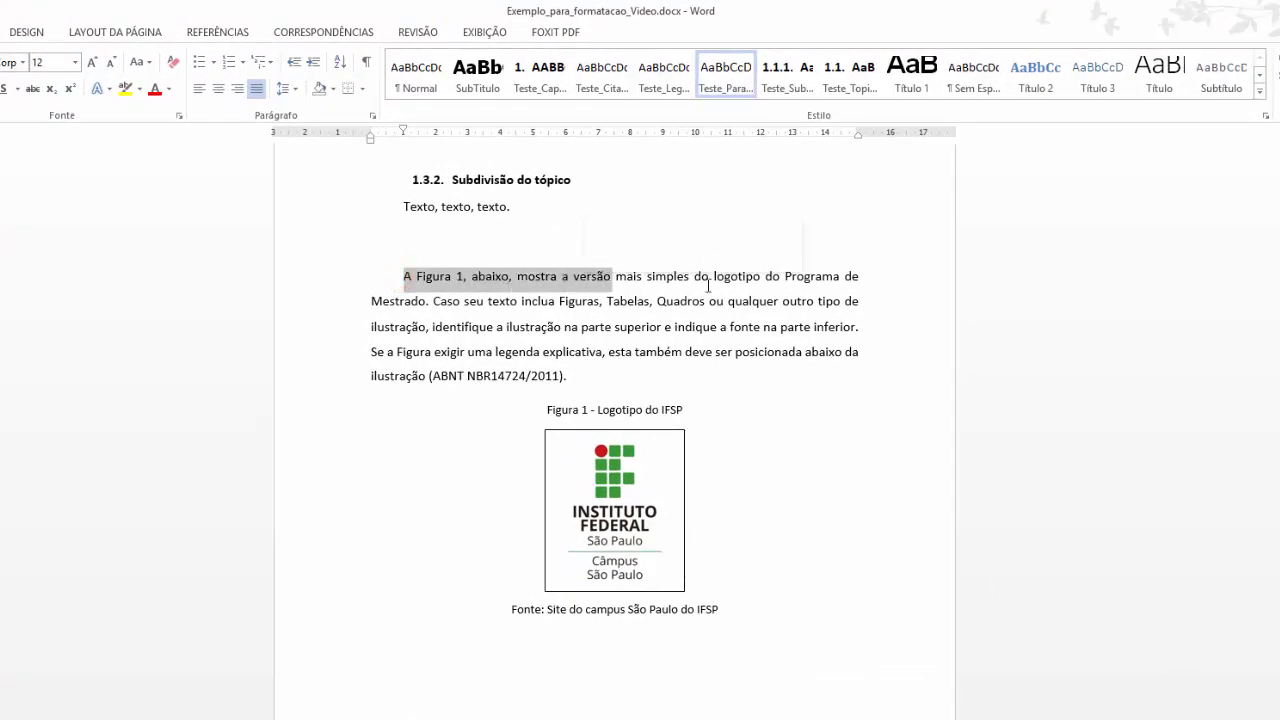
left_click(752, 280)
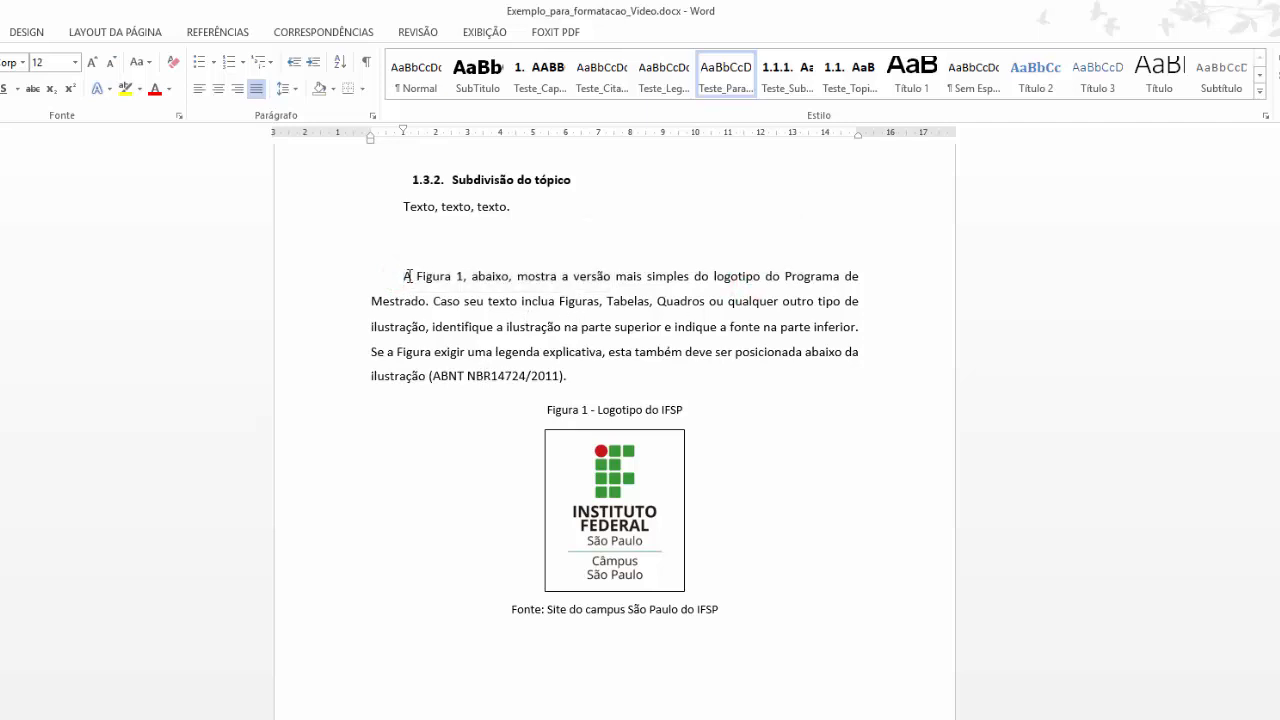
left_click_drag(405, 276, 464, 276)
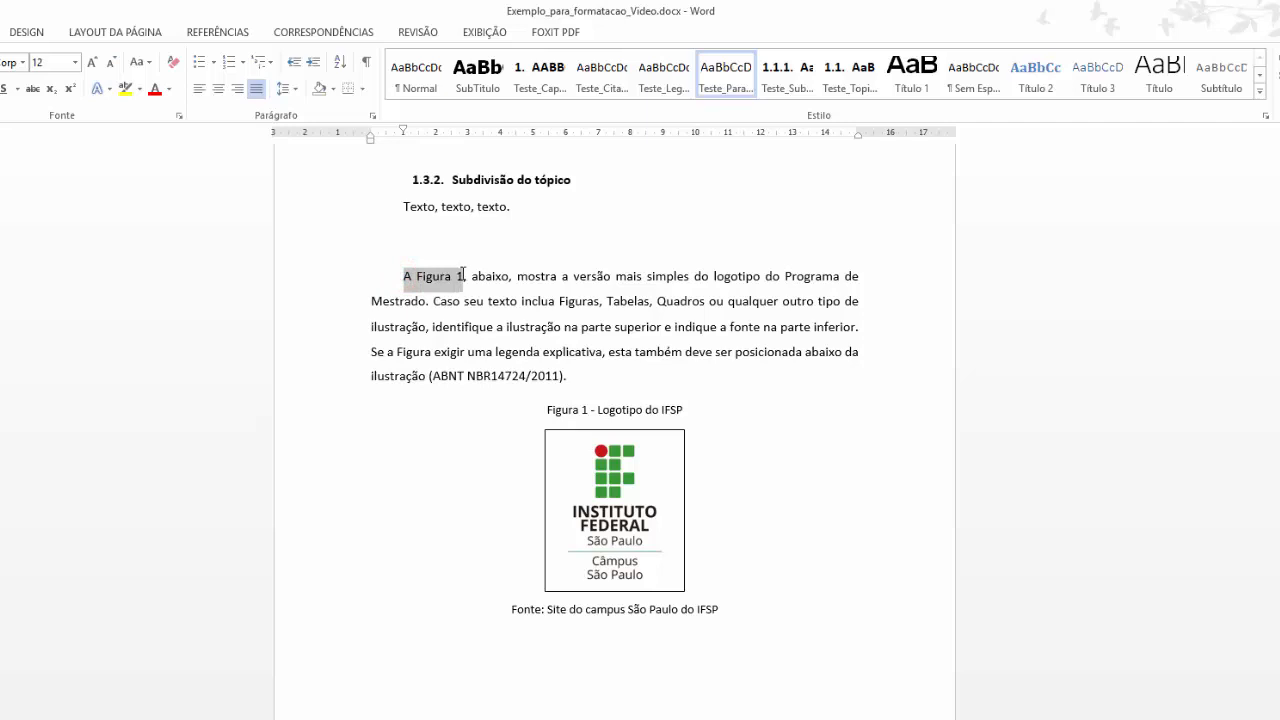
left_click(478, 330)
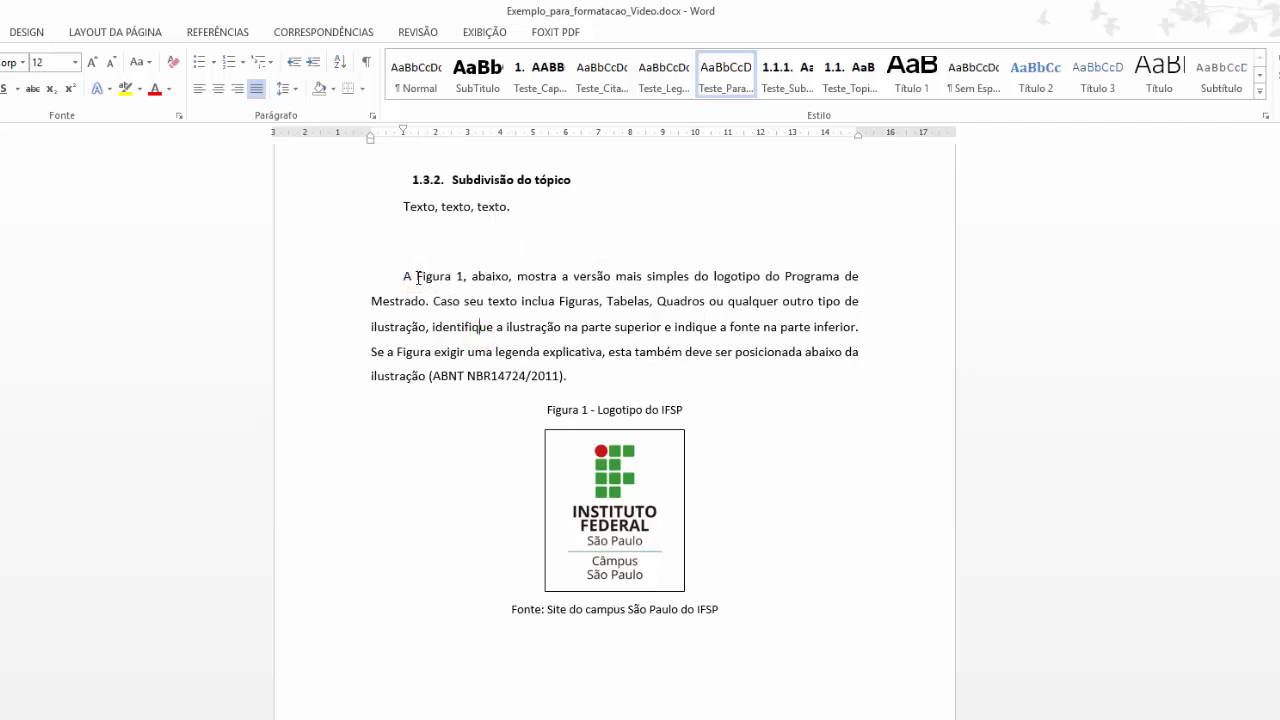
left_click_drag(417, 278, 464, 277)
scroll(530, 330, "up", 3)
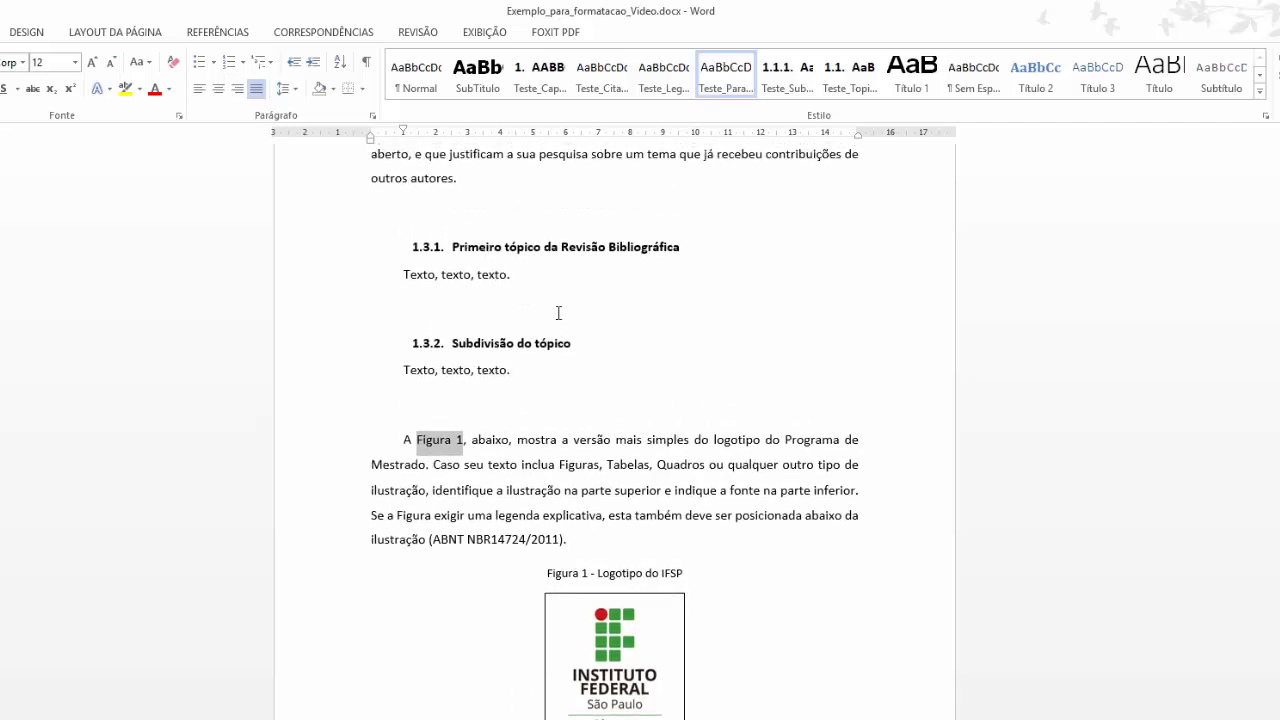
scroll(554, 347, "down", 2)
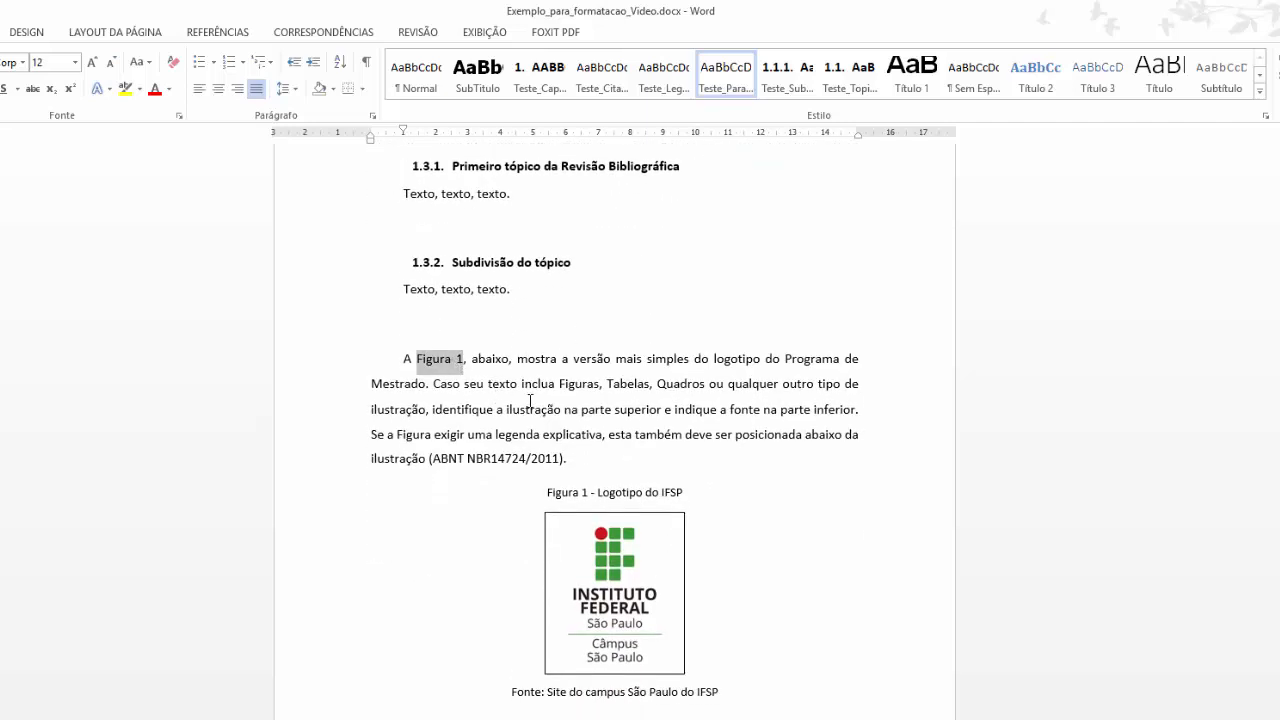
Start a cross-reference with type Figura and the Figura 1 caption selected.
left_click(218, 32)
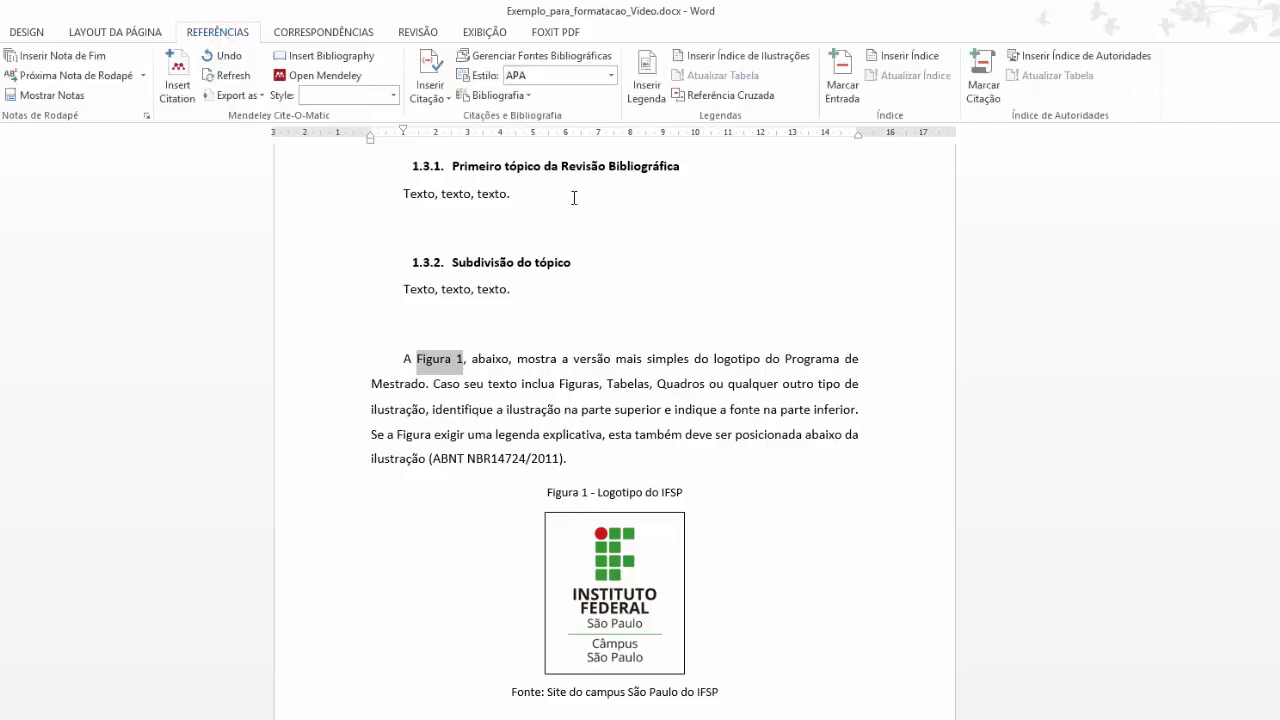
left_click(716, 96)
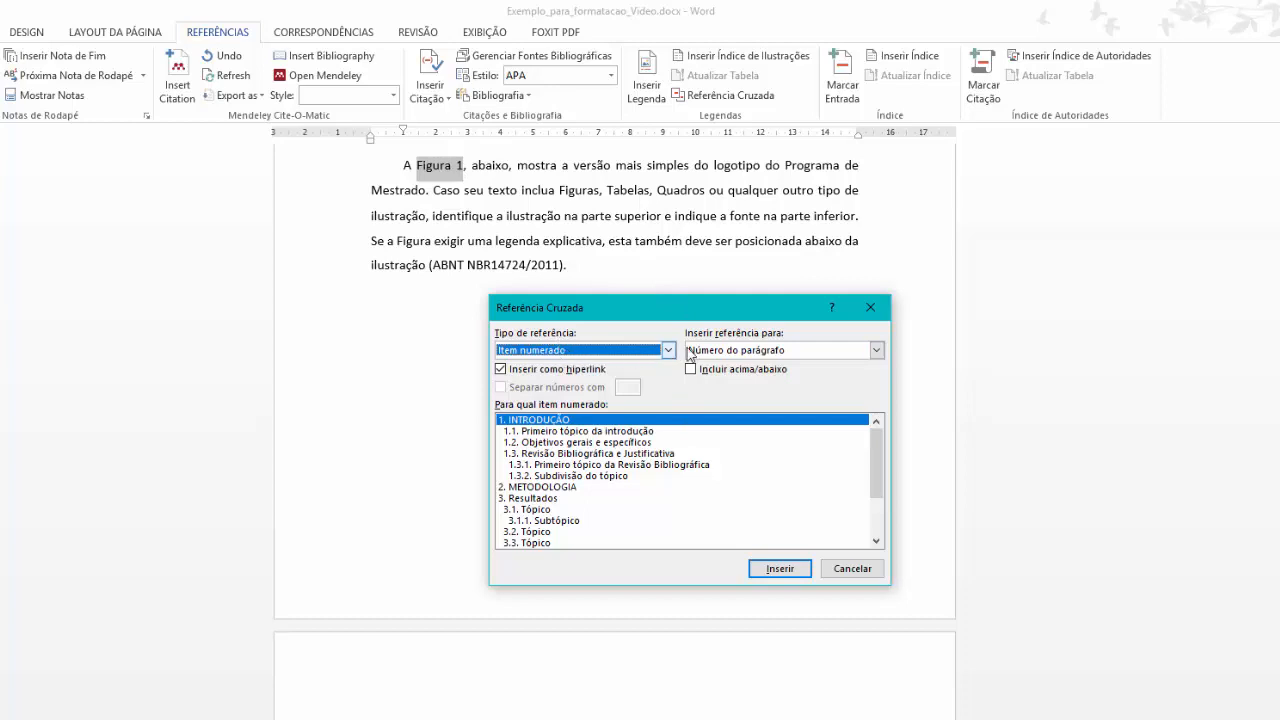
left_click(668, 350)
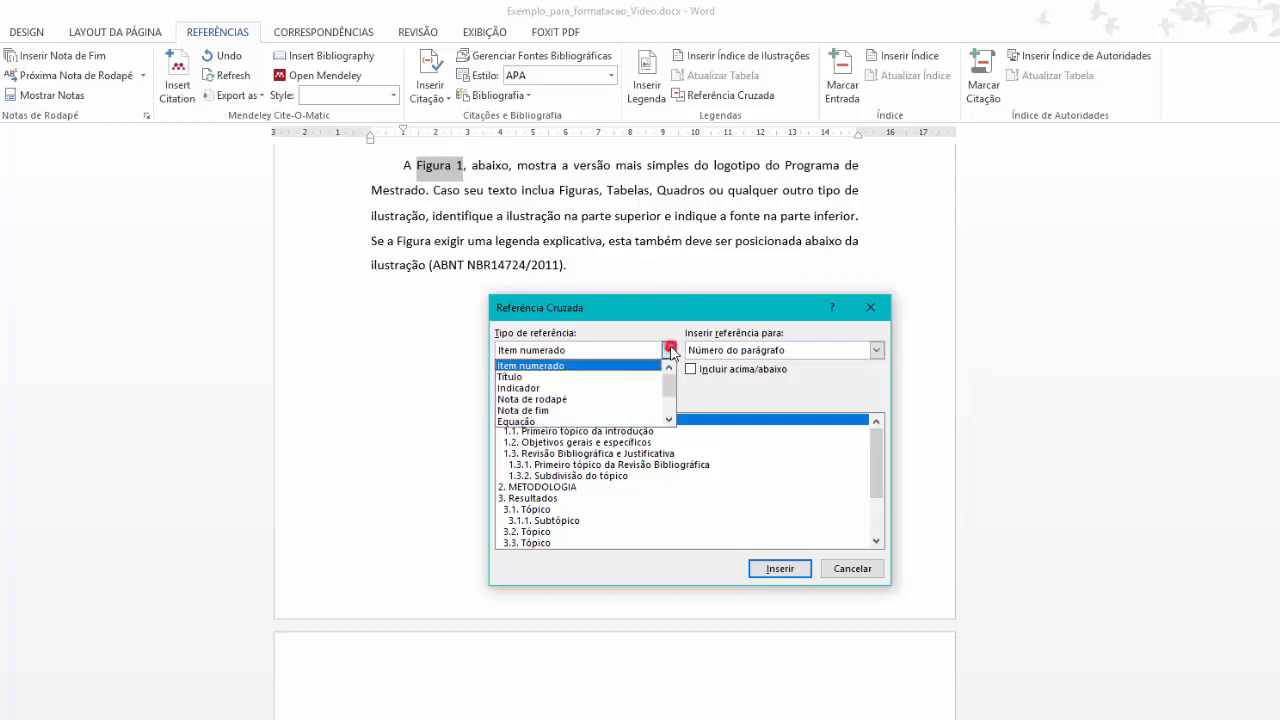
left_click(668, 420)
left_click(668, 420)
left_click(515, 410)
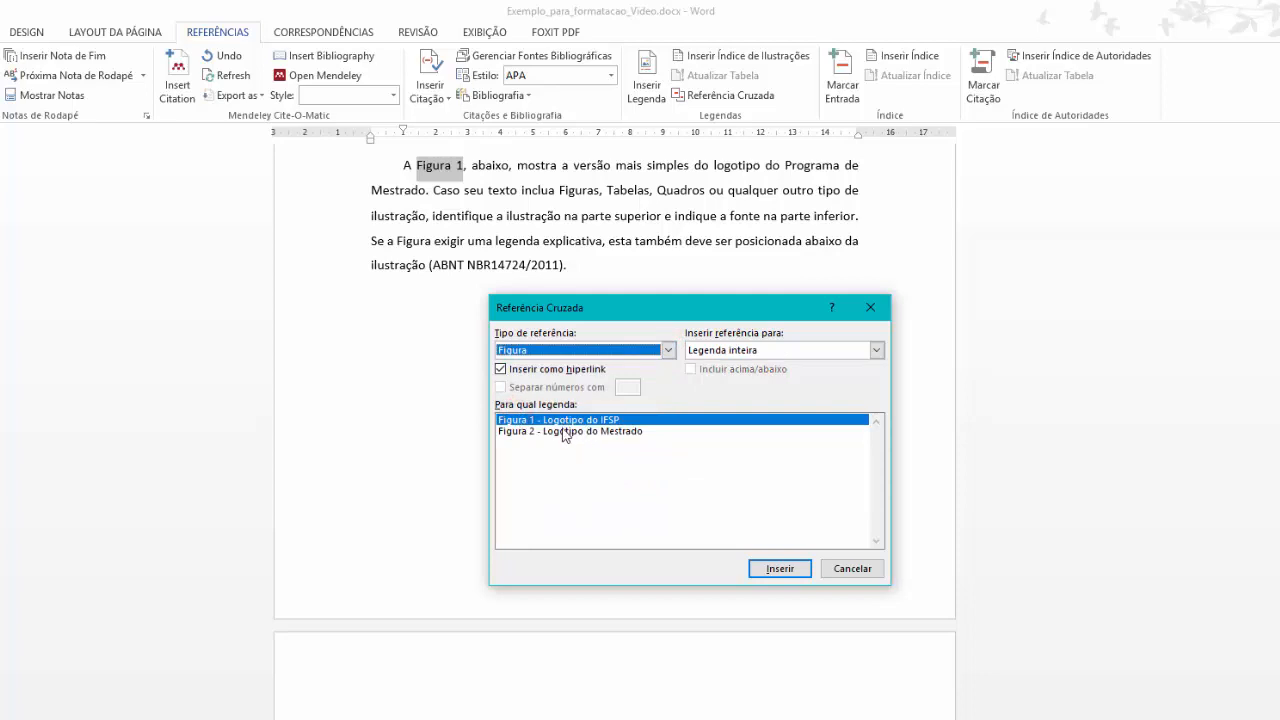
left_click(563, 430)
left_click(562, 421)
left_click(560, 431)
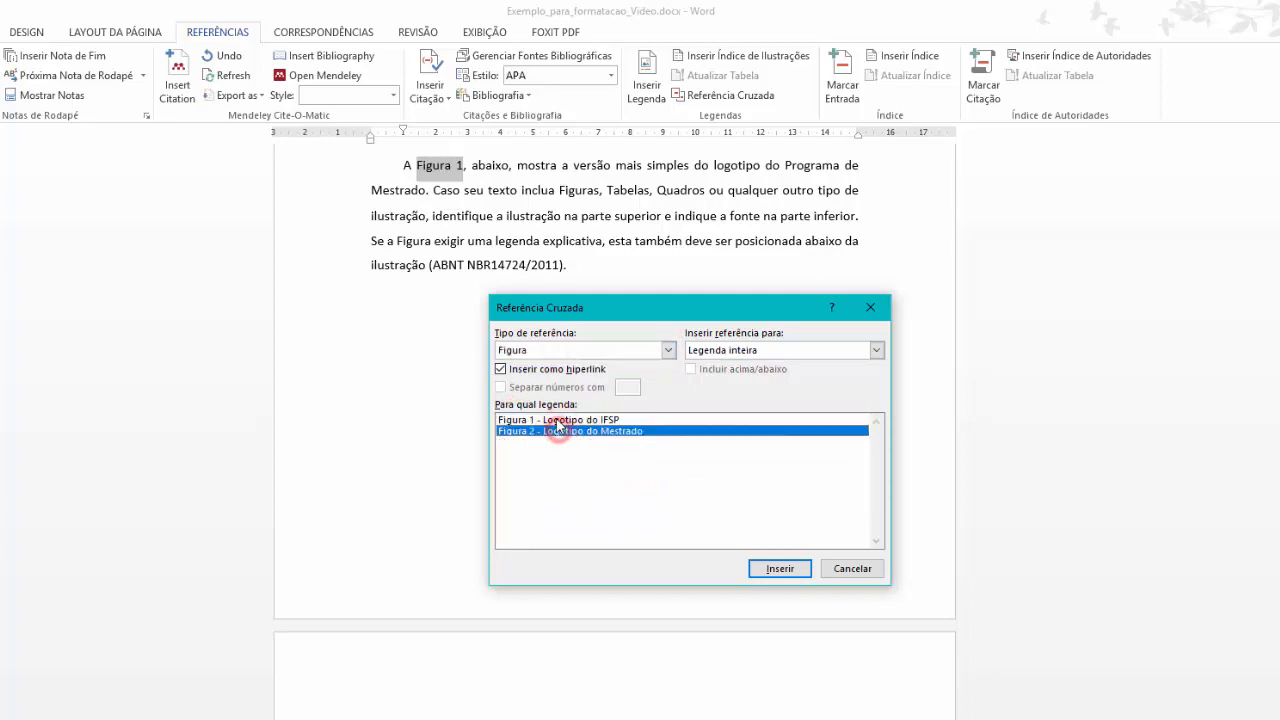
left_click(557, 421)
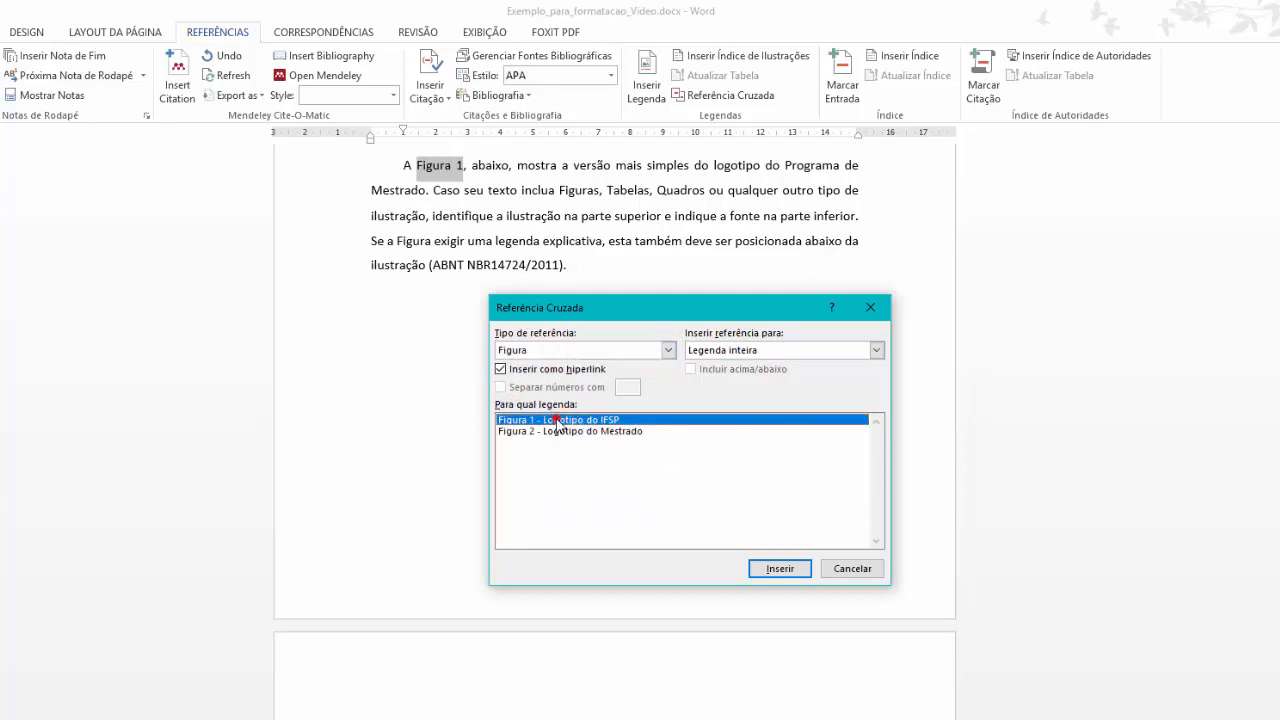
Insert it as 'Apenas nome e número' so the paragraph shows a linked 'Figura 1'.
left_click(876, 350)
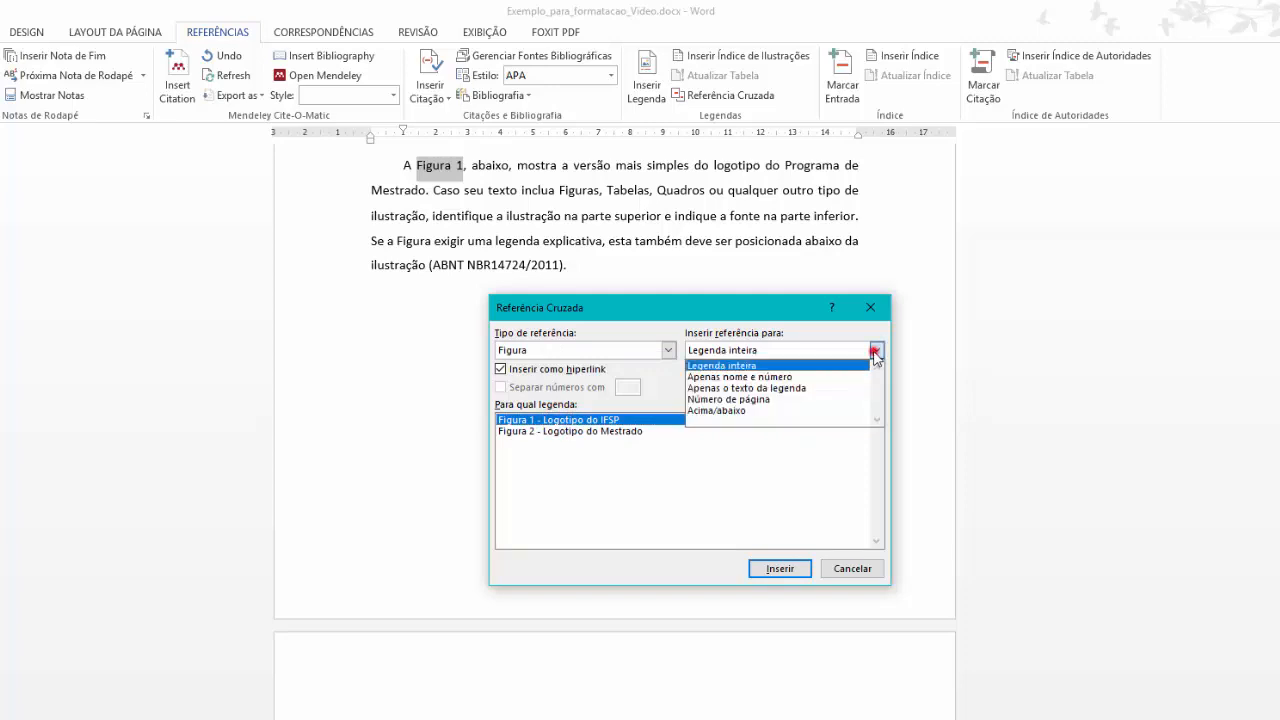
left_click(759, 378)
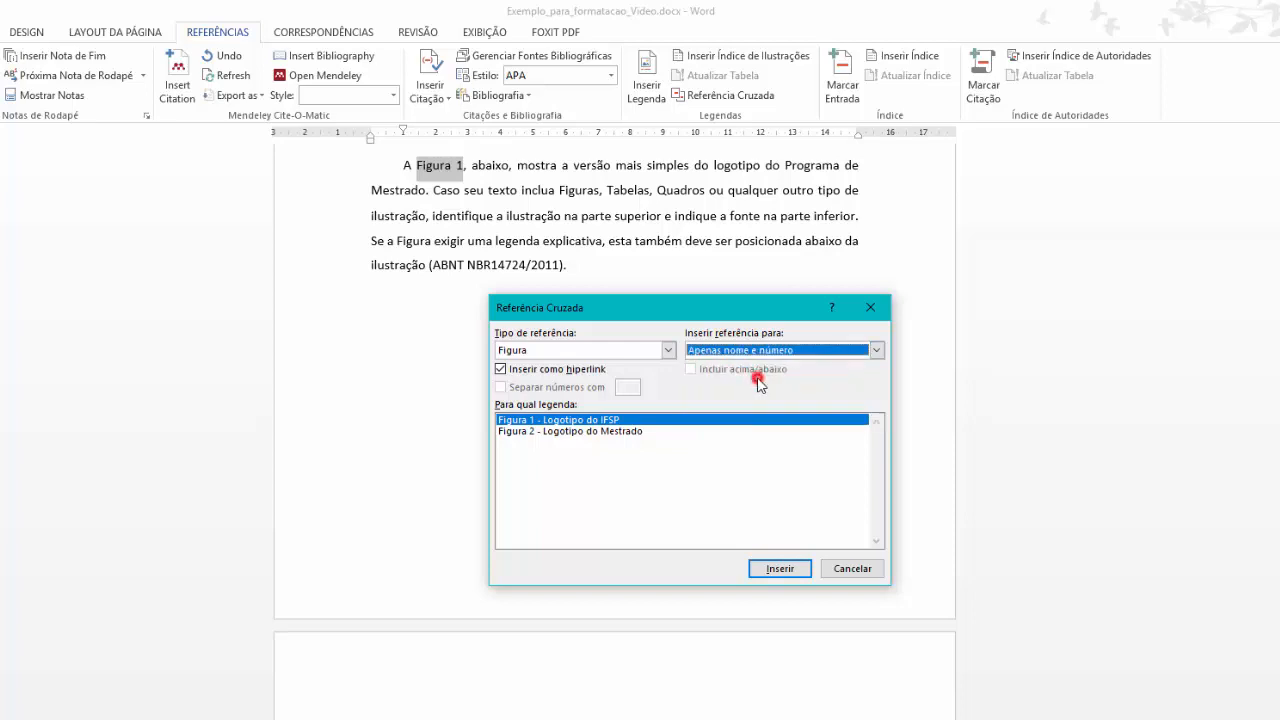
left_click(778, 569)
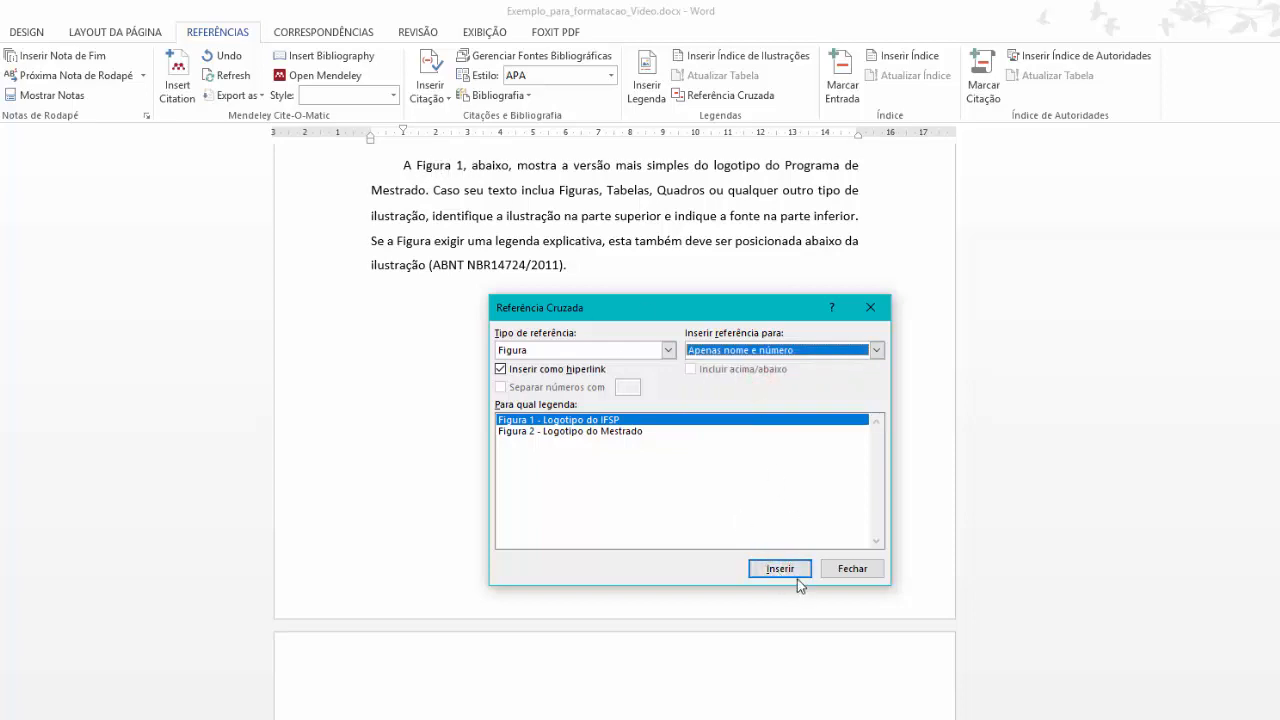
left_click(851, 569)
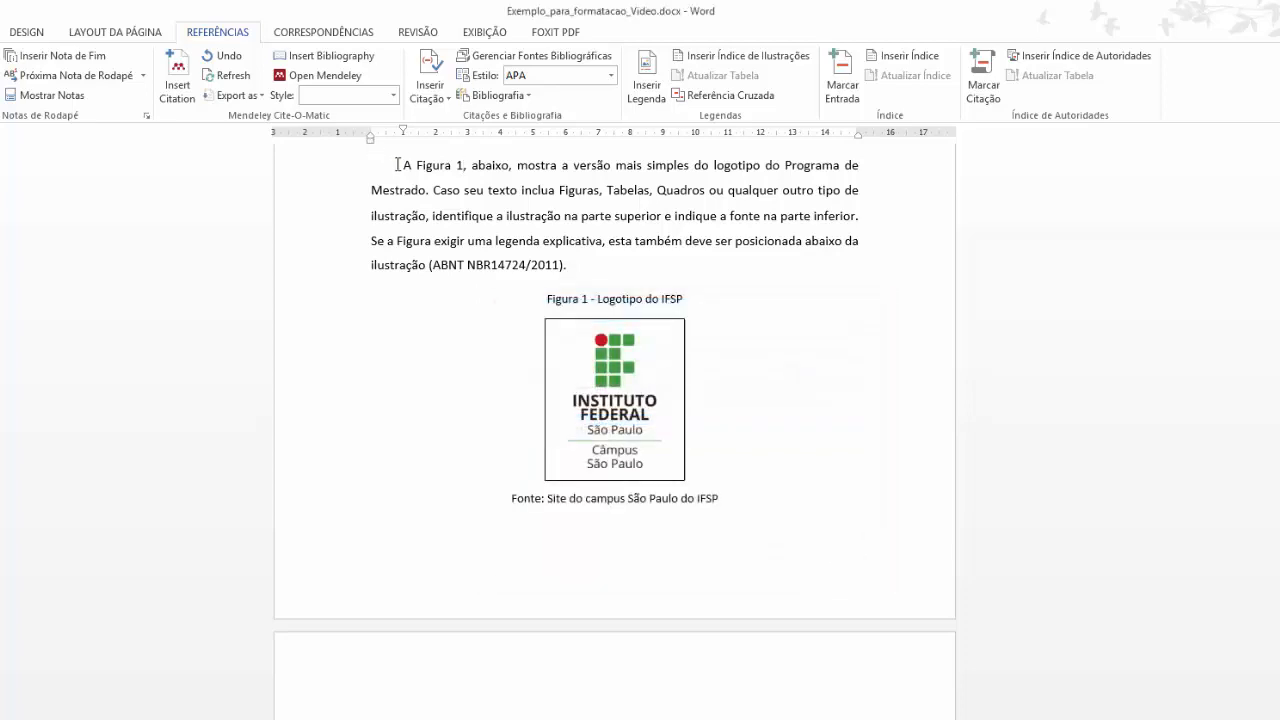
left_click_drag(397, 164, 509, 166)
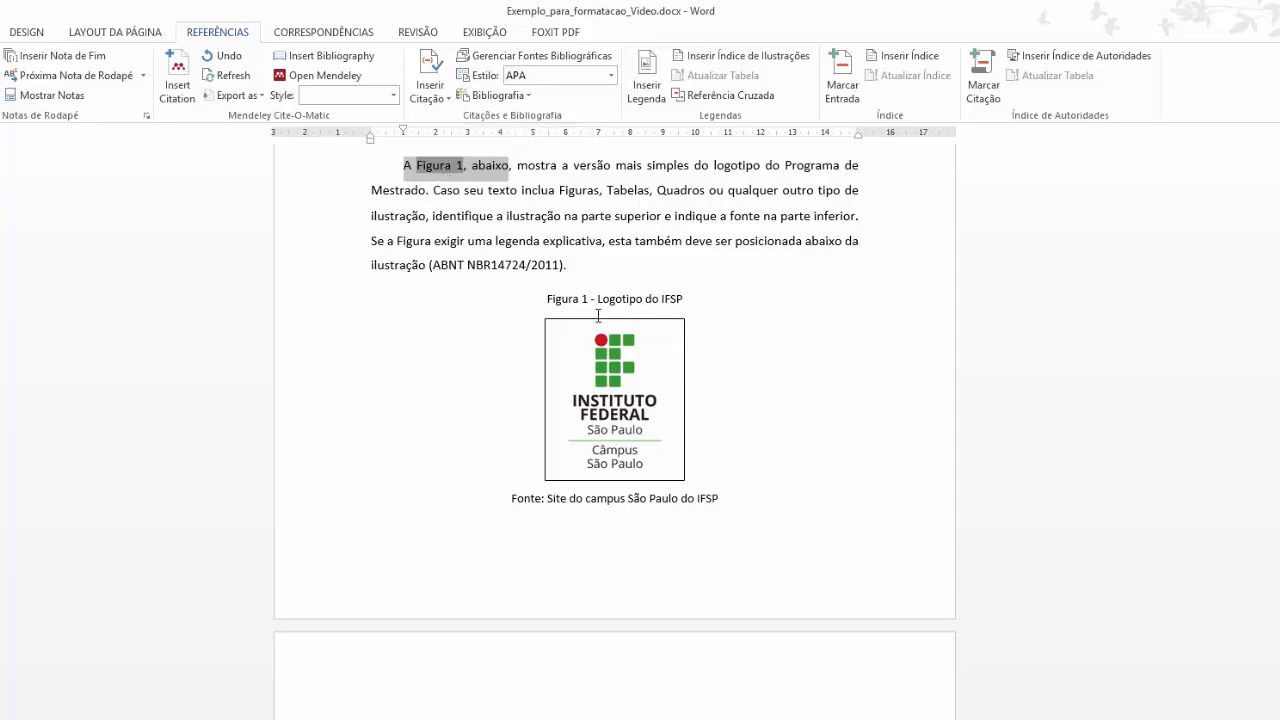
Cut the Figura 2 - Logotipo do Mestrado caption, logo and Fonte line from METODOLOGIA.
left_click(527, 230)
scroll(542, 352, "down", 20)
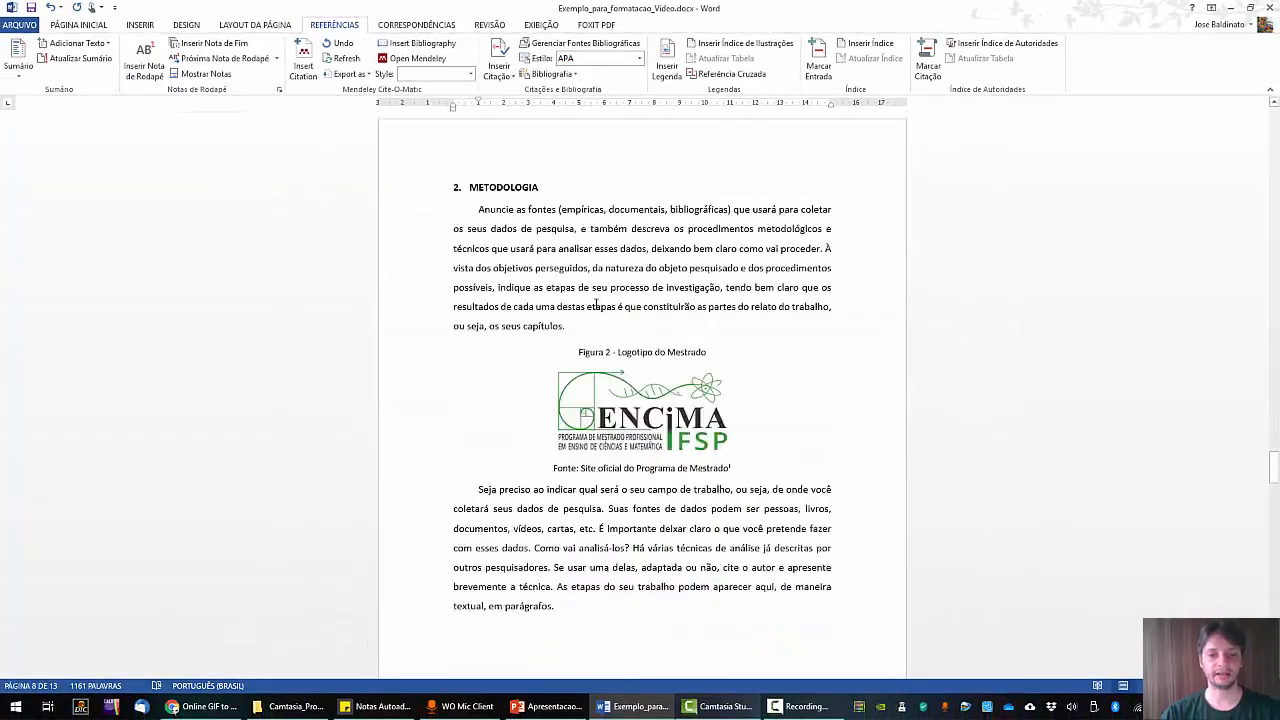
scroll(596, 304, "down", 1)
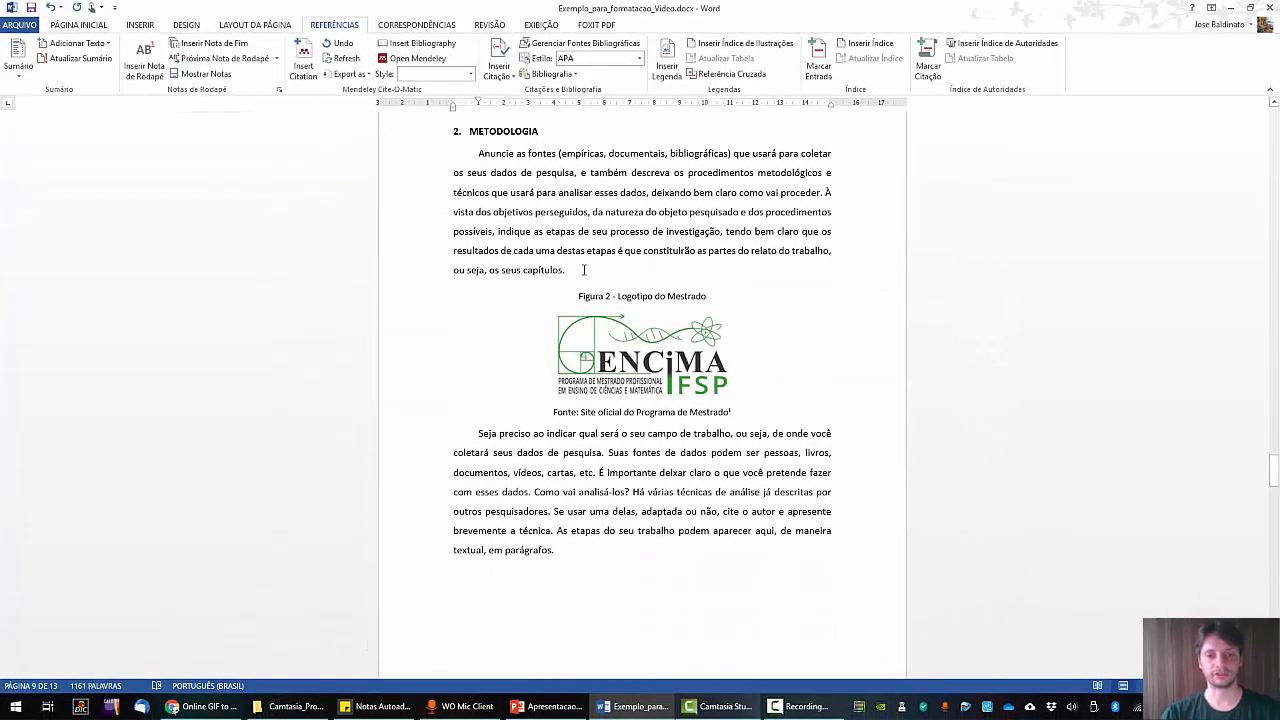
left_click_drag(584, 270, 570, 296)
left_click(771, 378)
key("ctrl+x")
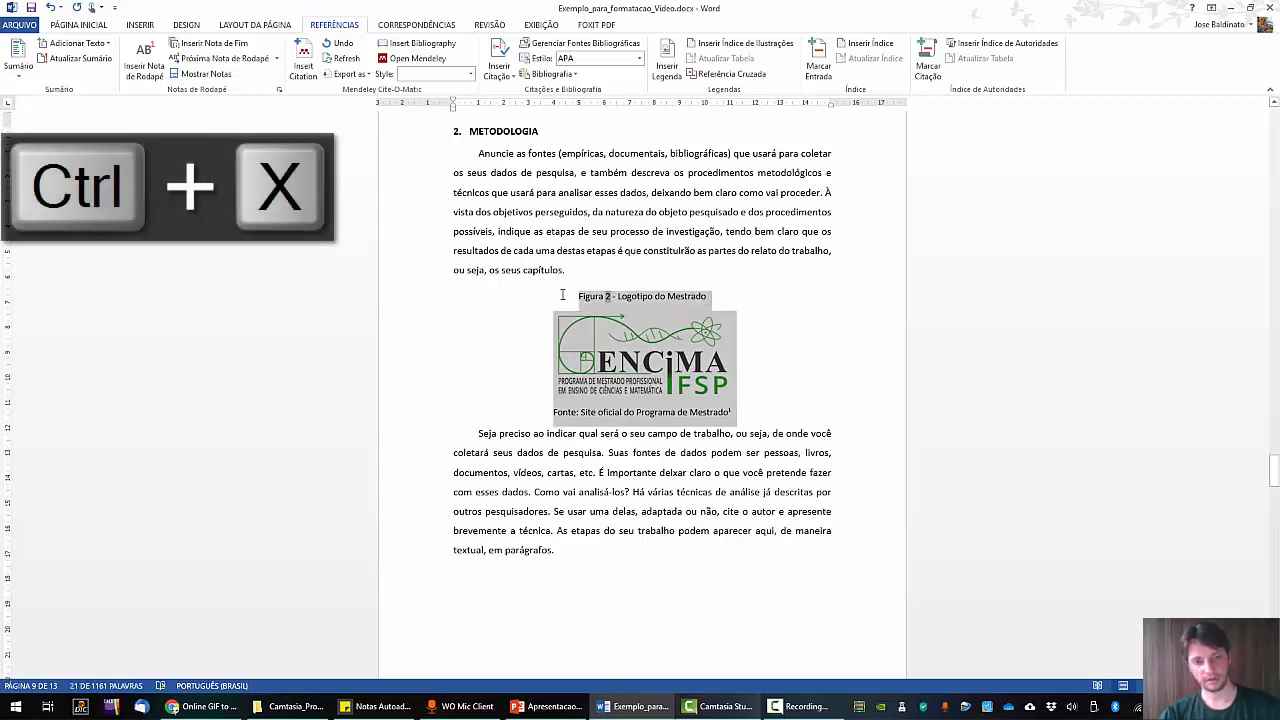
Paste the figure on a new line after 'outros autores.', before heading 1.3.1, removing the blank line.
scroll(592, 302, "up", 12)
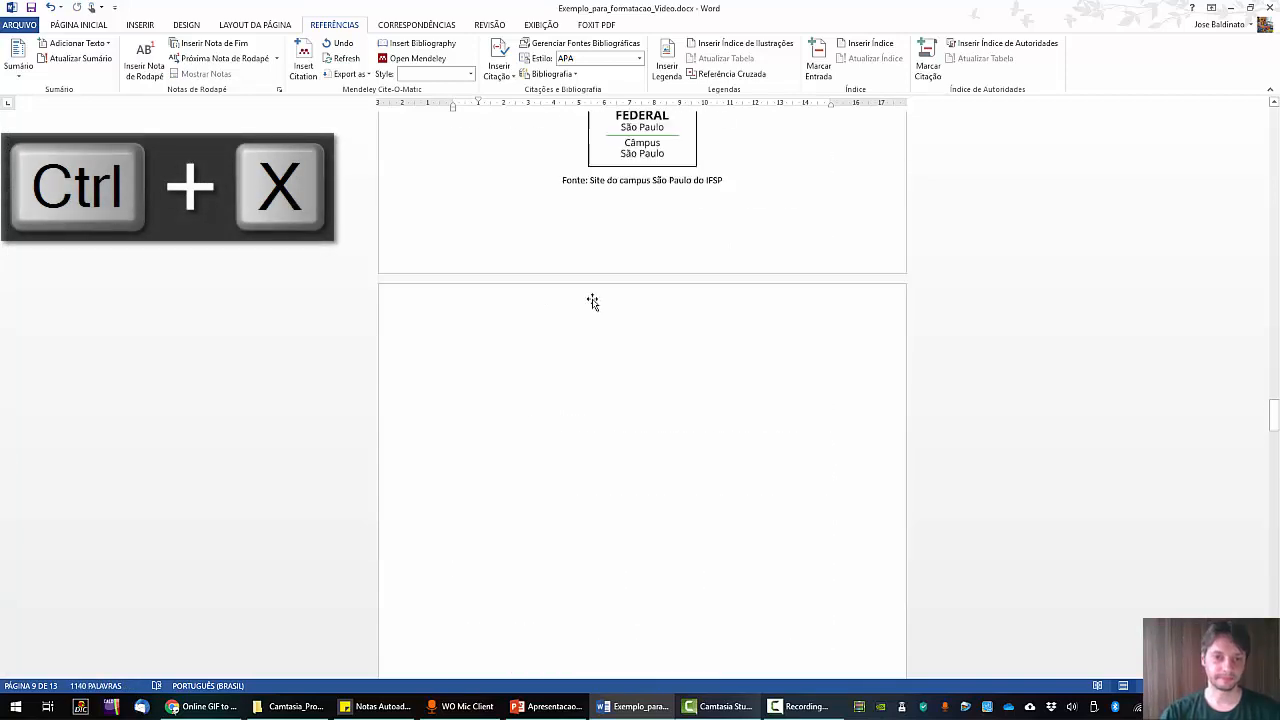
scroll(592, 302, "up", 10)
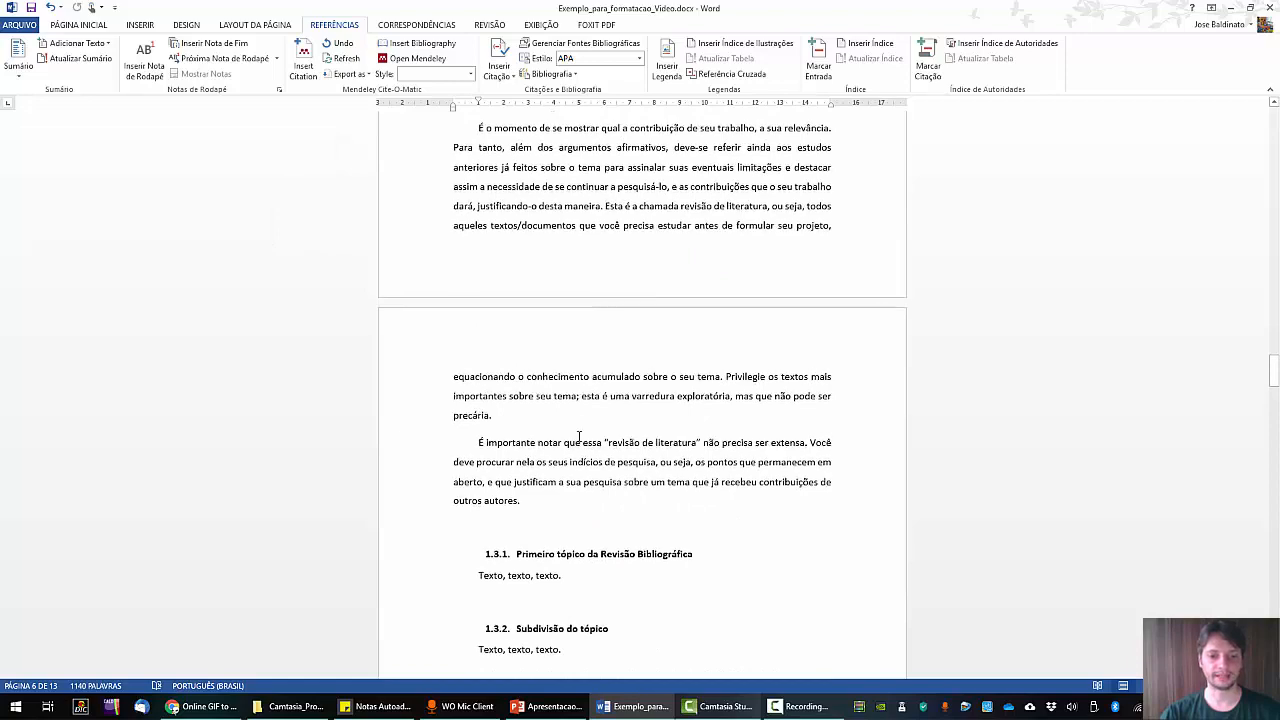
scroll(579, 437, "down", 4)
key("Return")
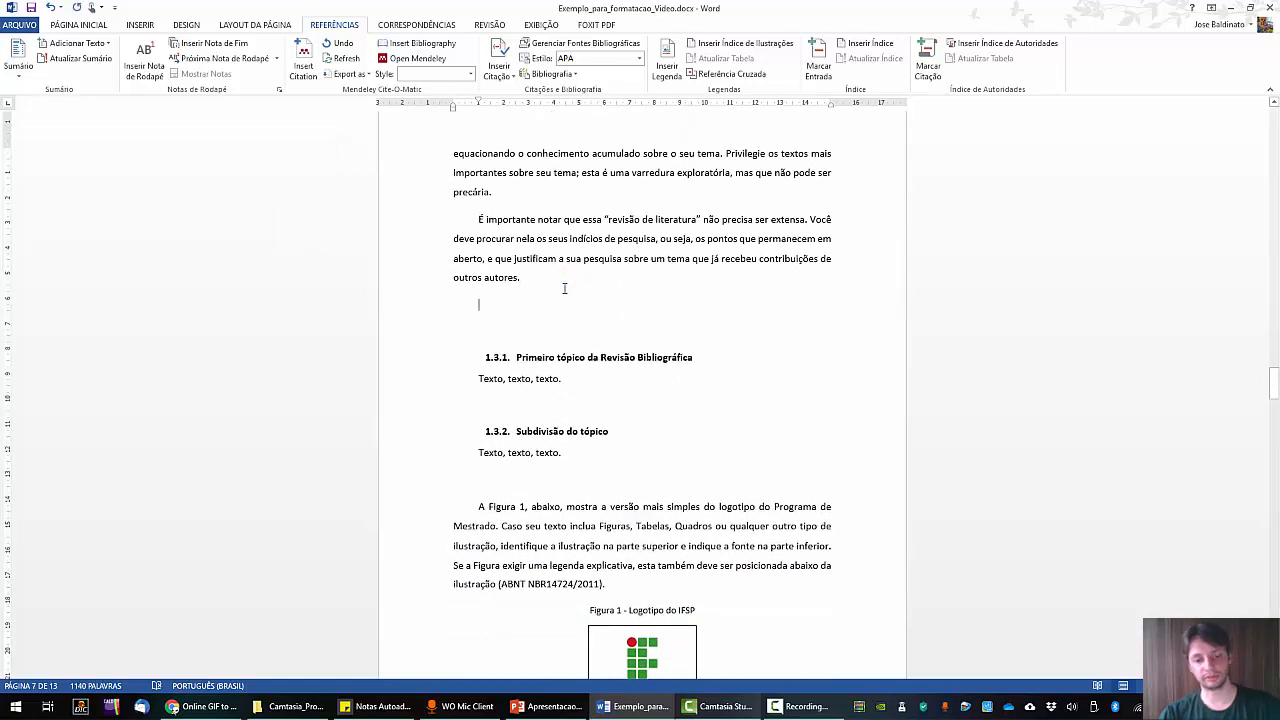
key("ctrl+v")
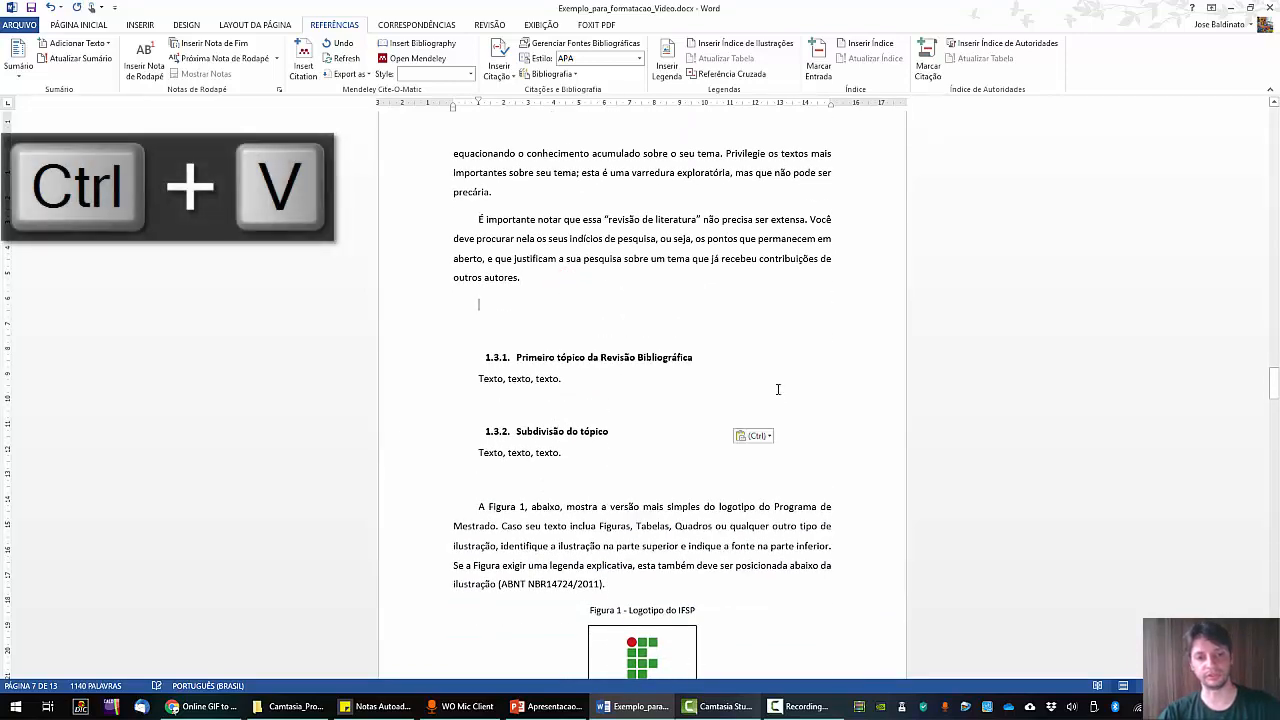
key("BackSpace")
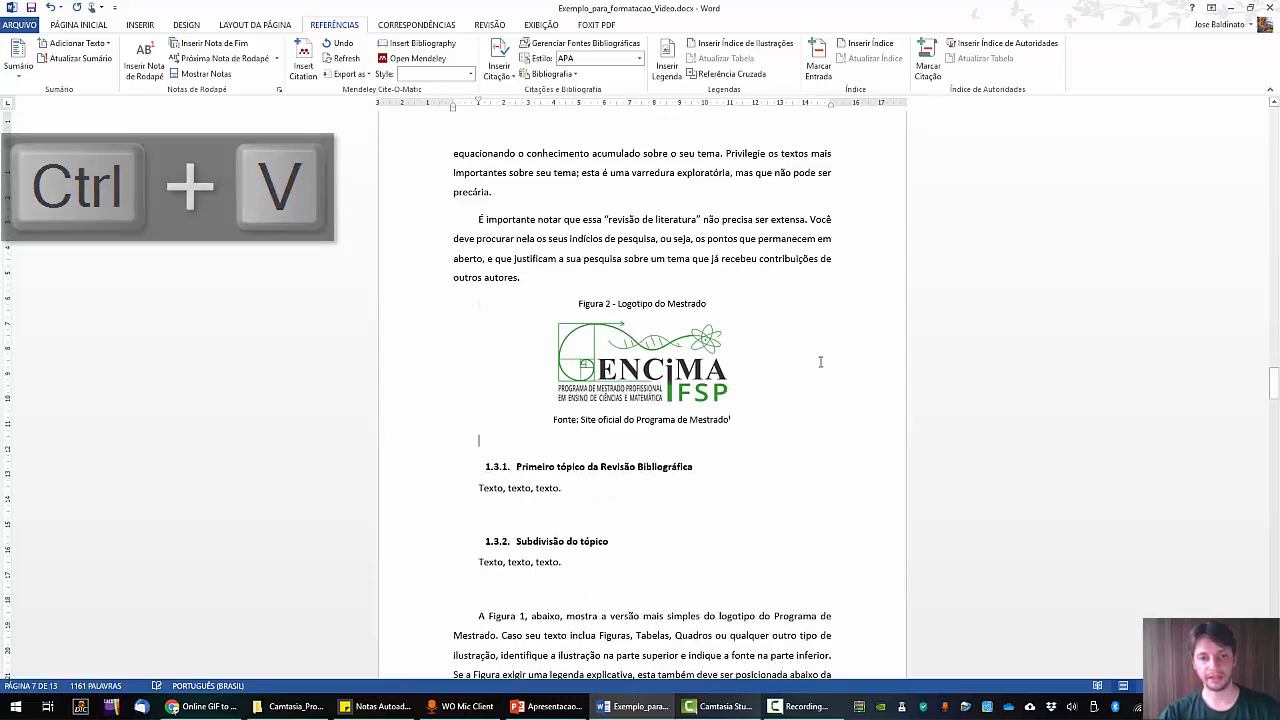
scroll(736, 366, "down", 3)
scroll(700, 307, "up", 3)
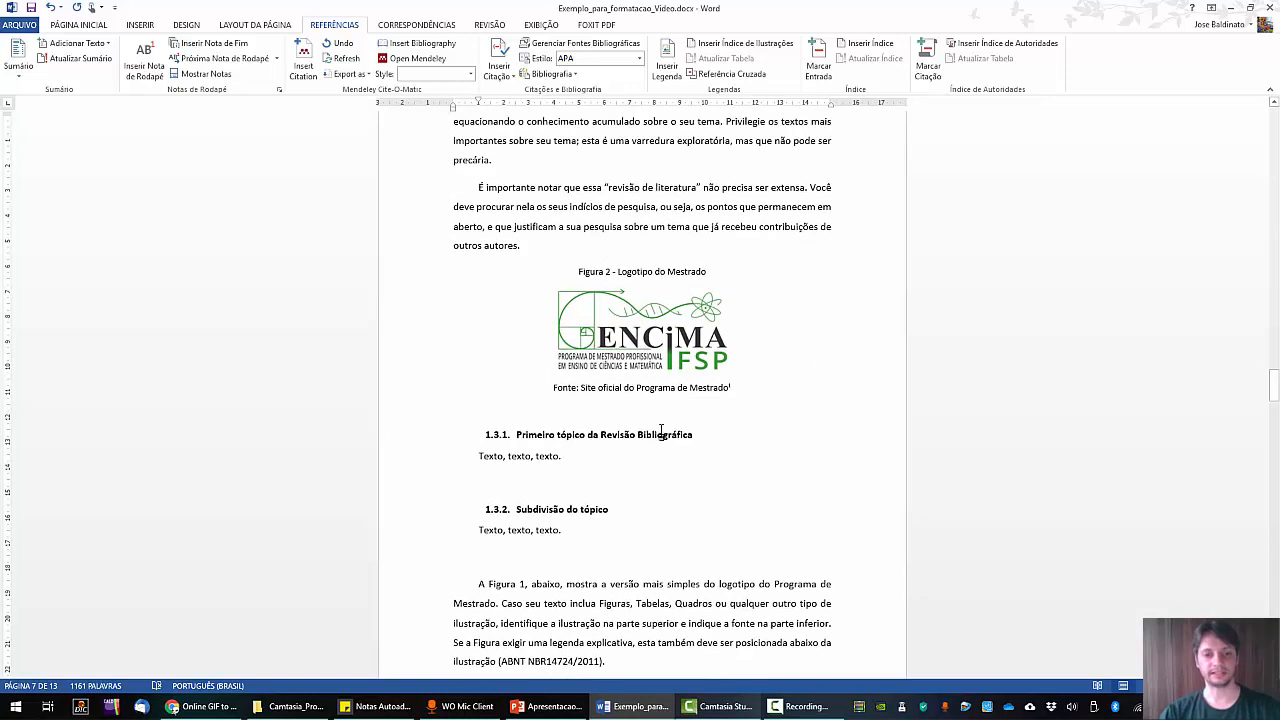
scroll(766, 396, "down", 3)
scroll(778, 400, "up", 1)
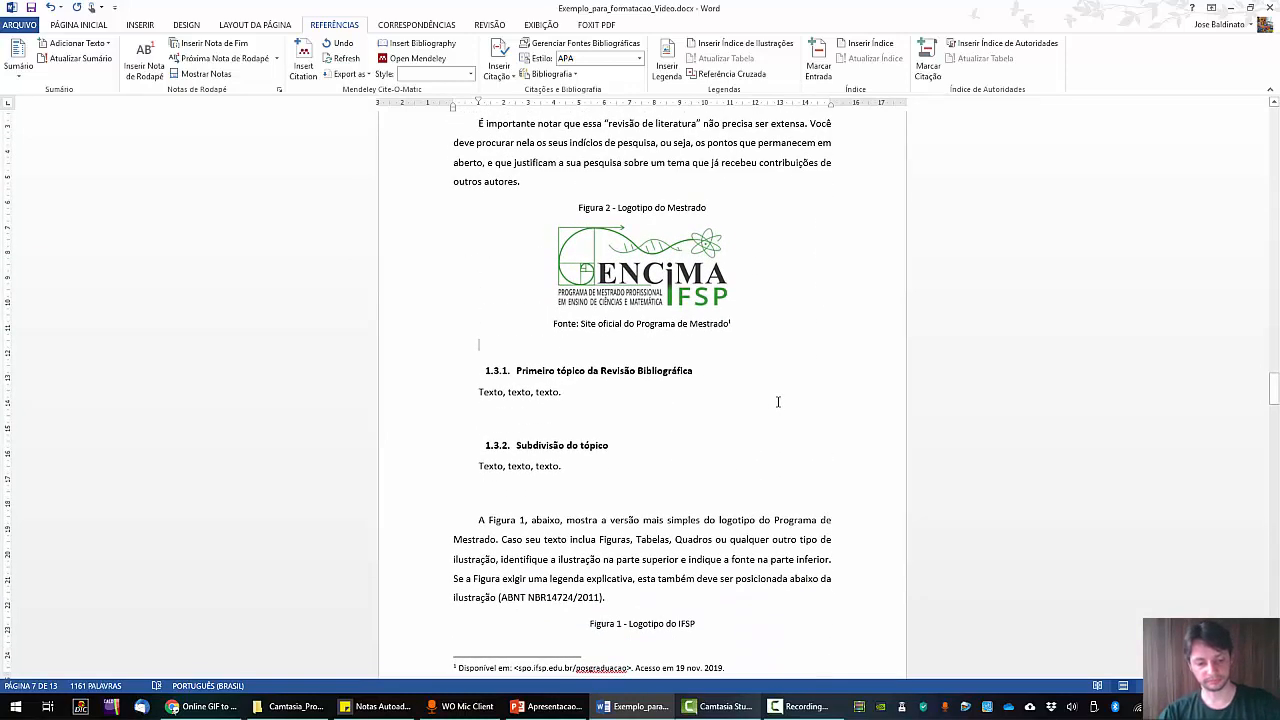
key("ctrl+t")
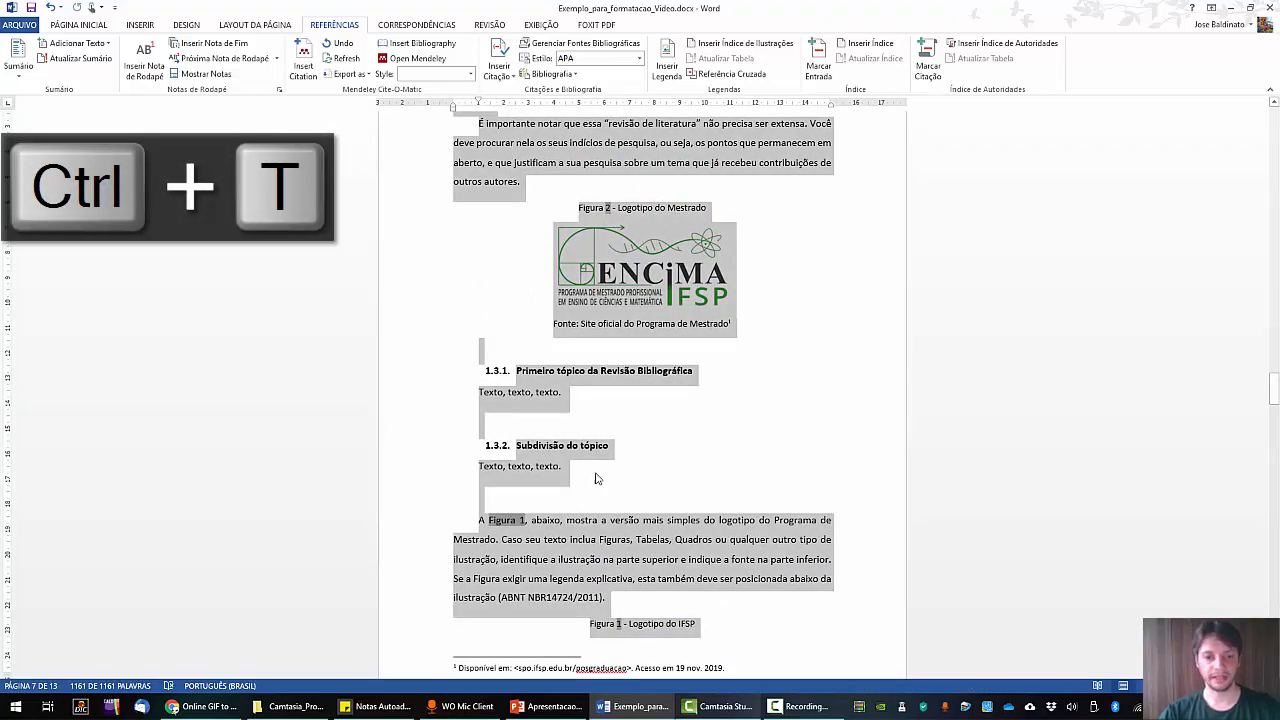
Update all fields, confirming the figure list and Sumário updates, so the IFSP logo reference becomes Figura 2.
scroll(628, 465, "down", 5)
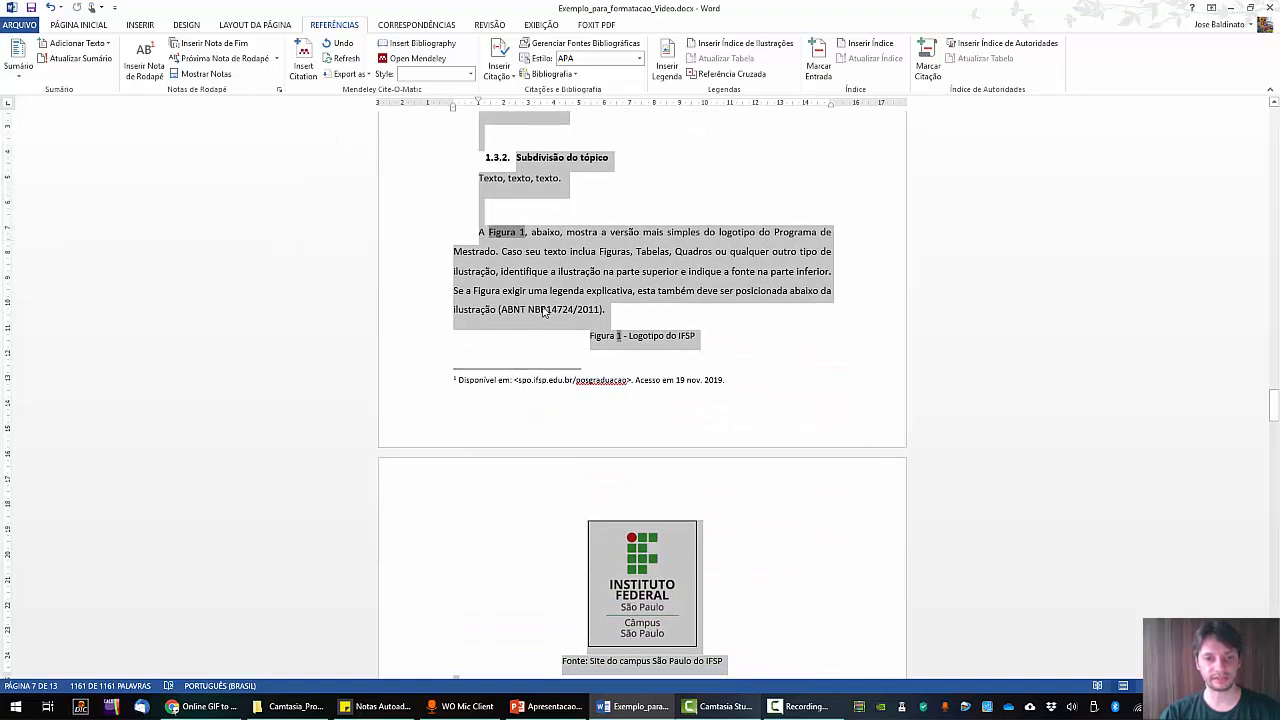
right_click(504, 238)
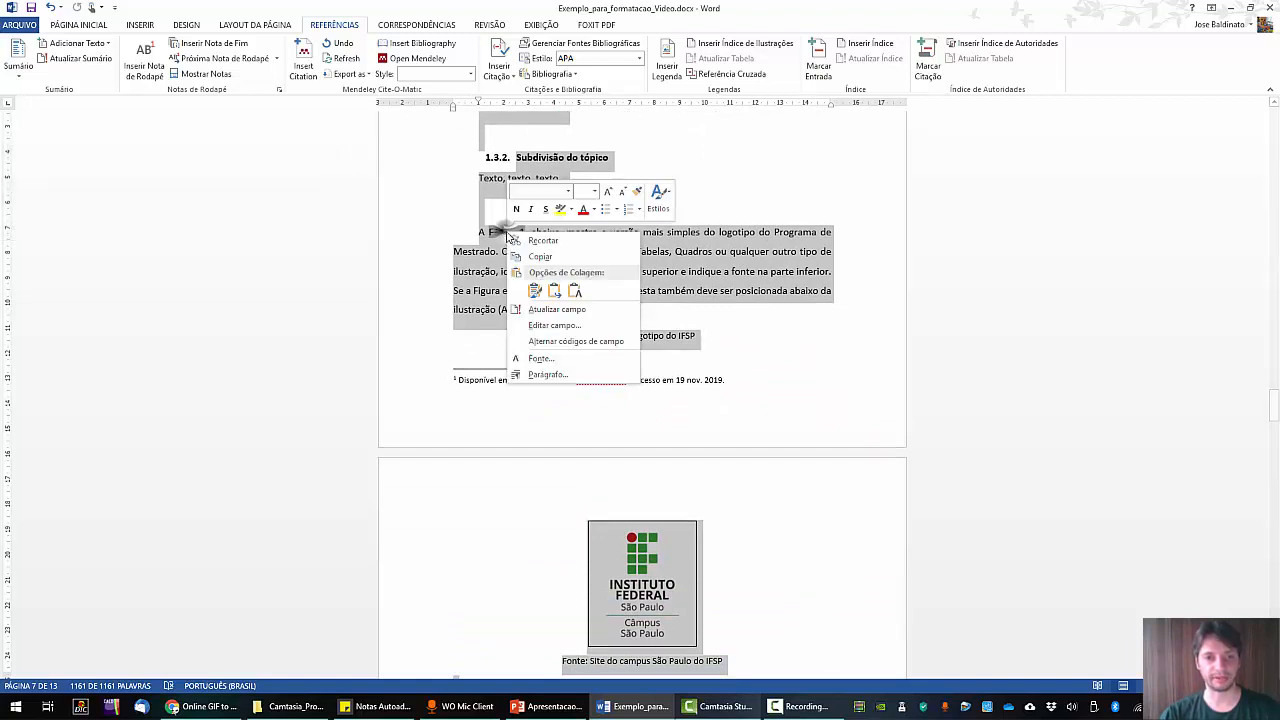
left_click(556, 309)
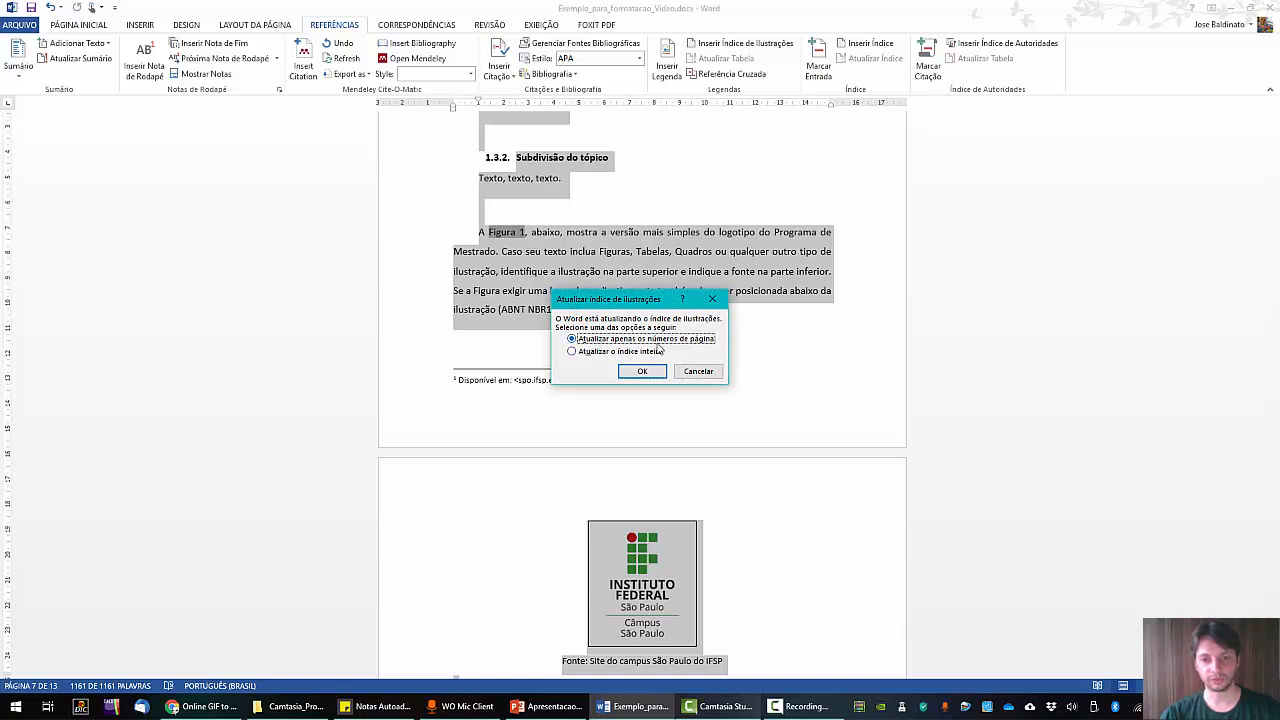
left_click(648, 372)
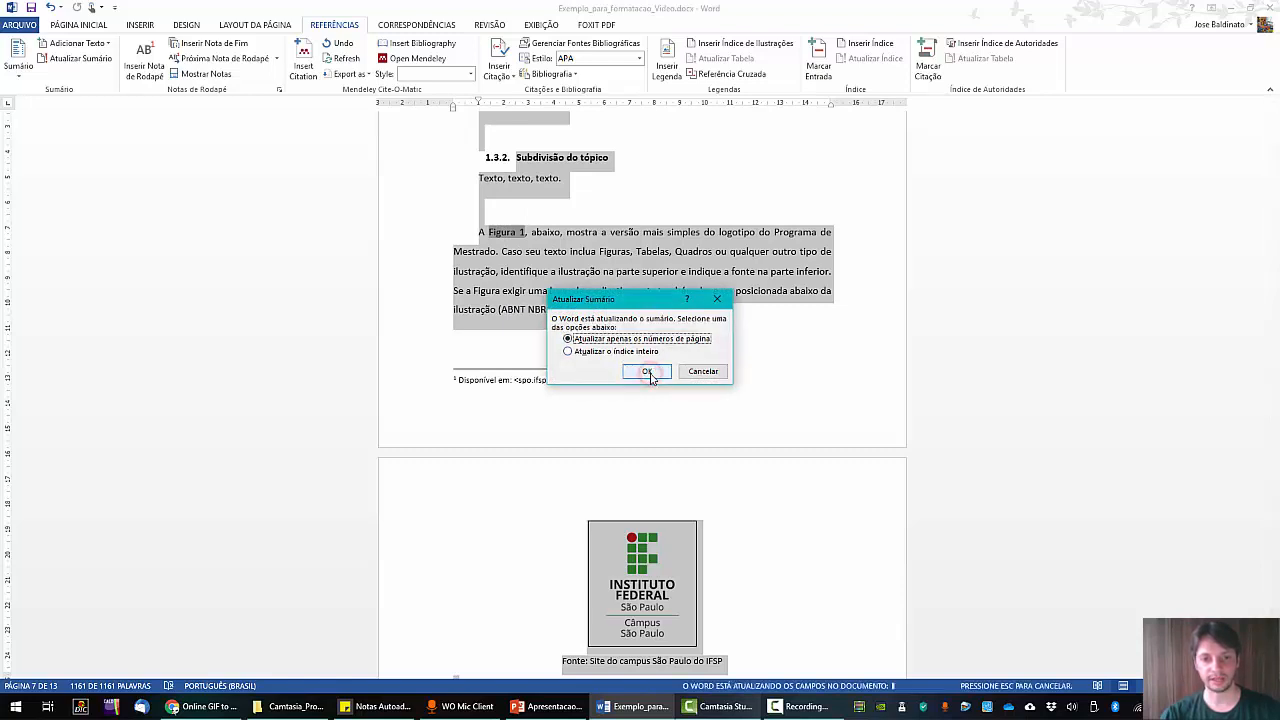
left_click(647, 372)
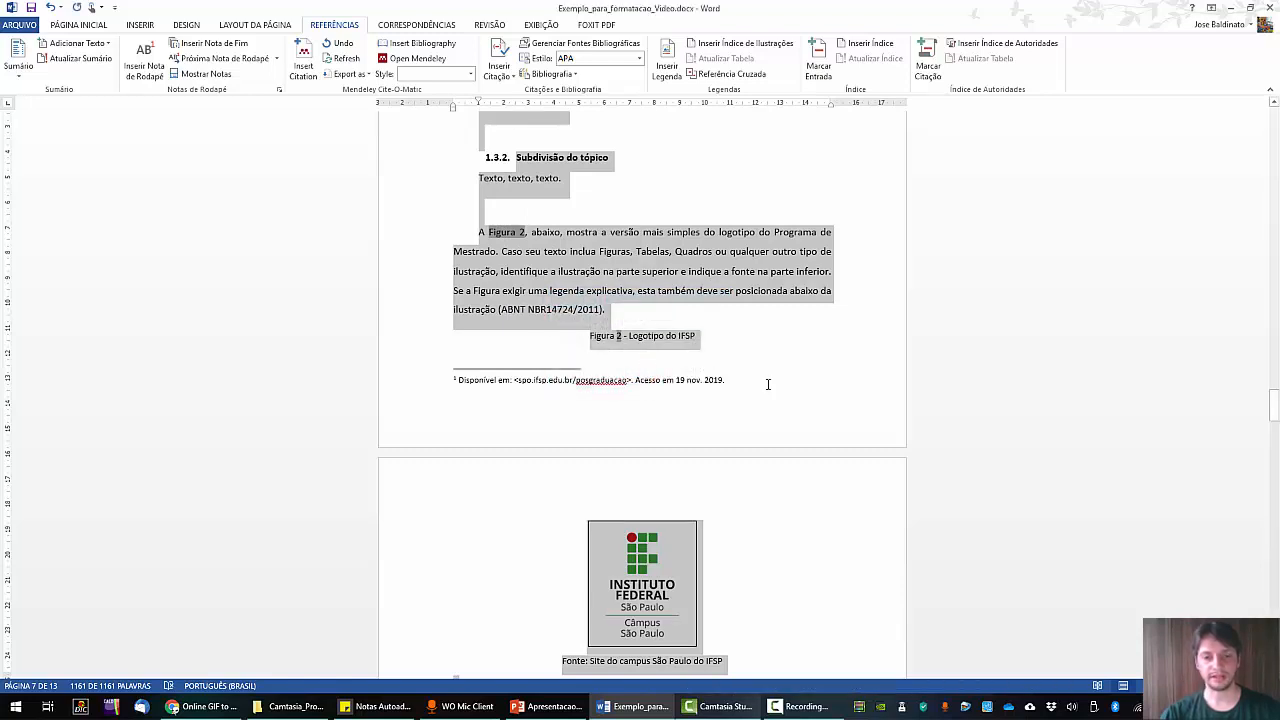
scroll(787, 445, "up", 3)
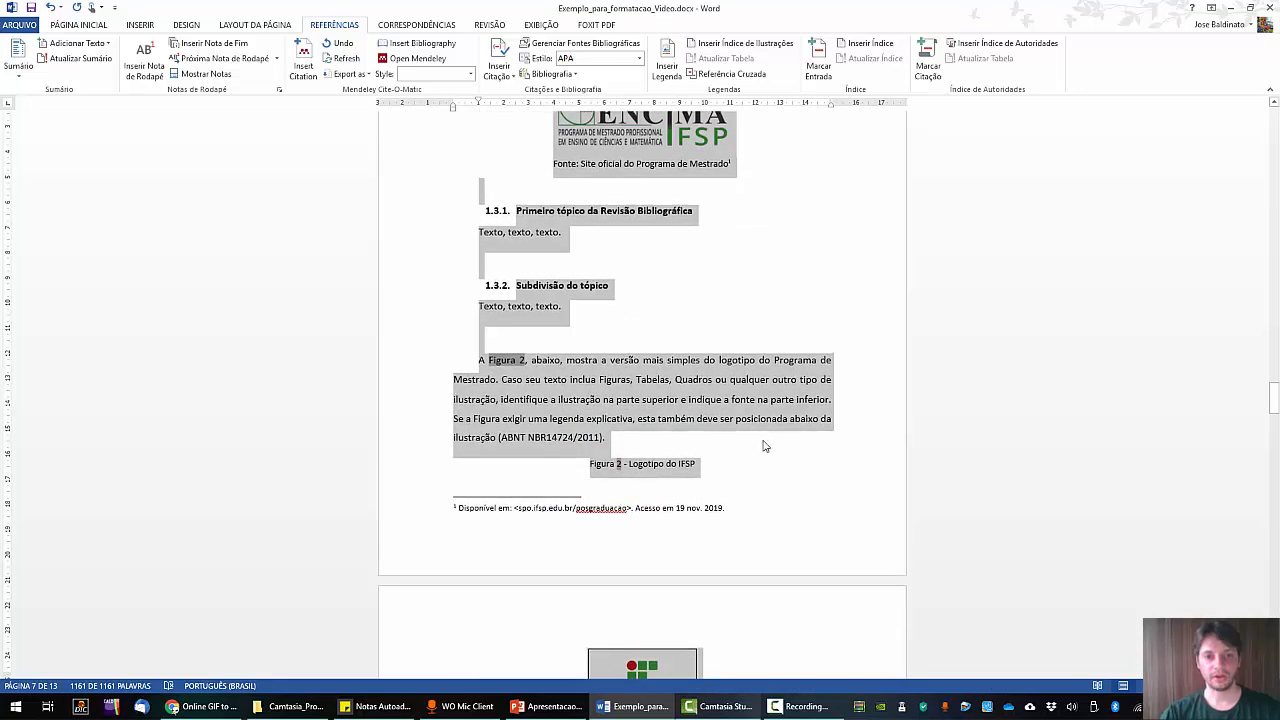
left_click(510, 367)
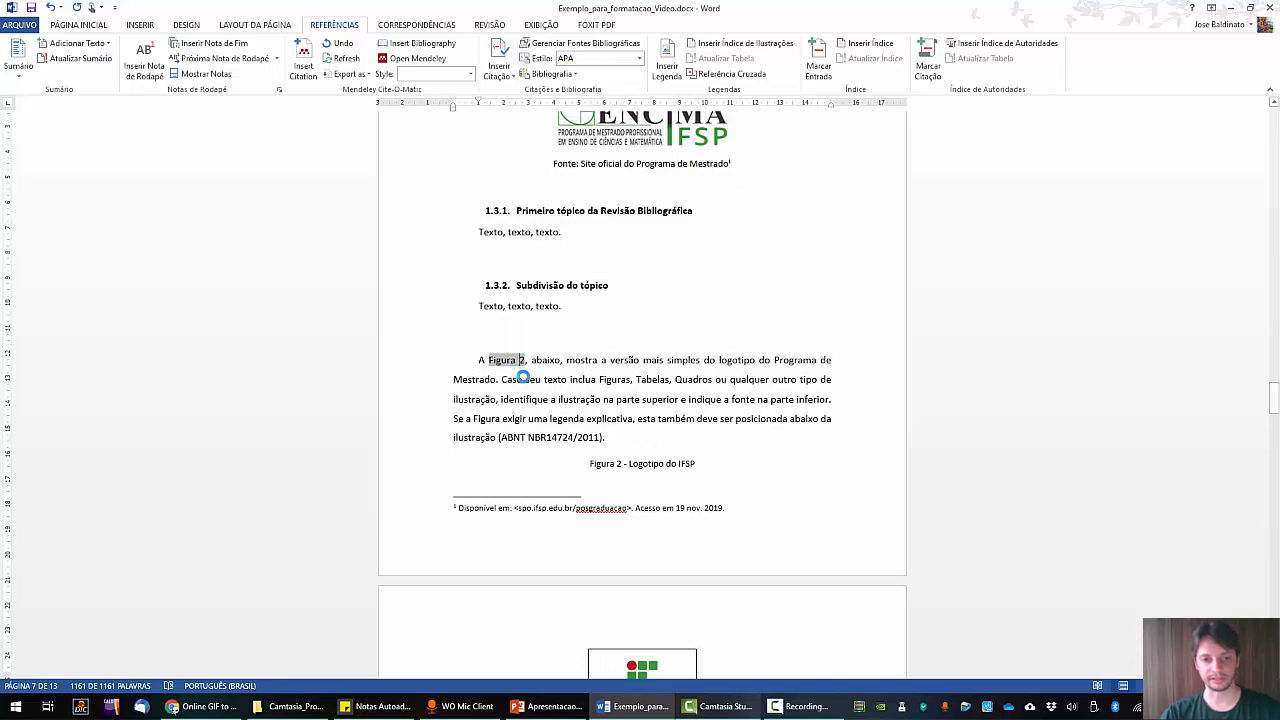
scroll(645, 425, "down", 3)
scroll(645, 425, "down", 1)
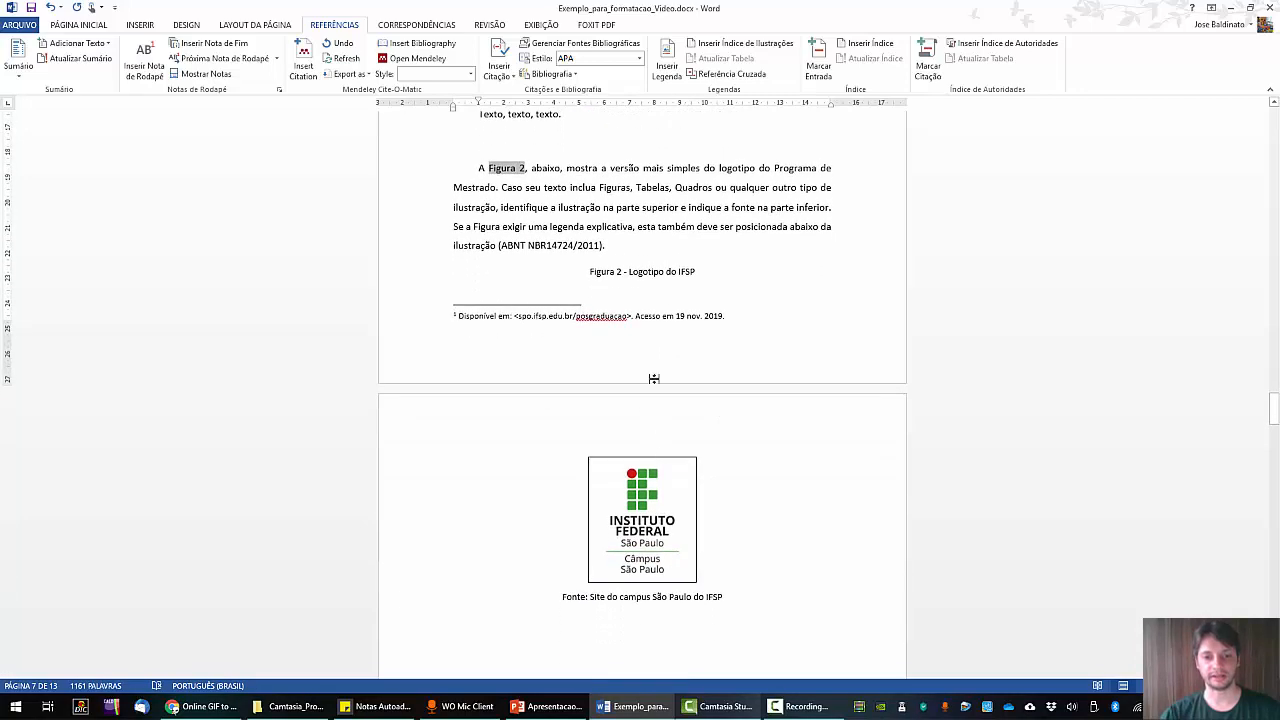
Push the Figura 2 - Logotipo do IFSP caption to the next page, then return to LISTA DE FIGURAS.
left_click(627, 253)
key("Return")
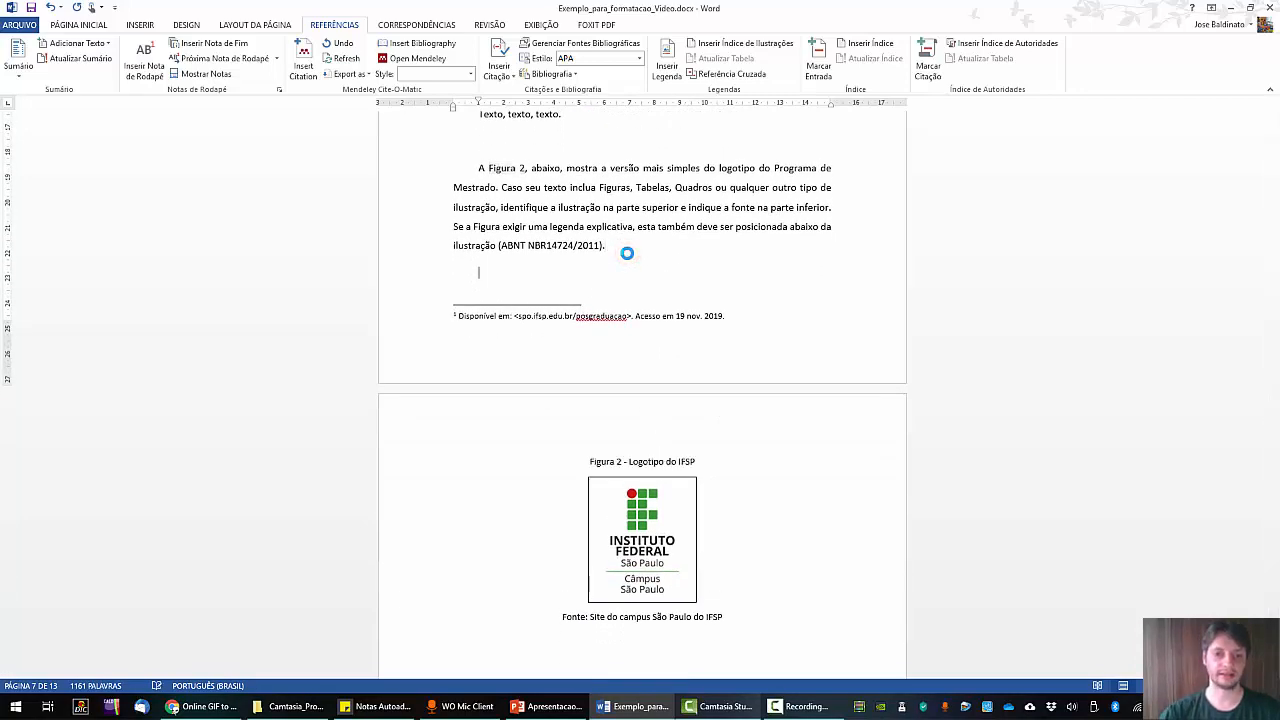
scroll(688, 475, "up", 6)
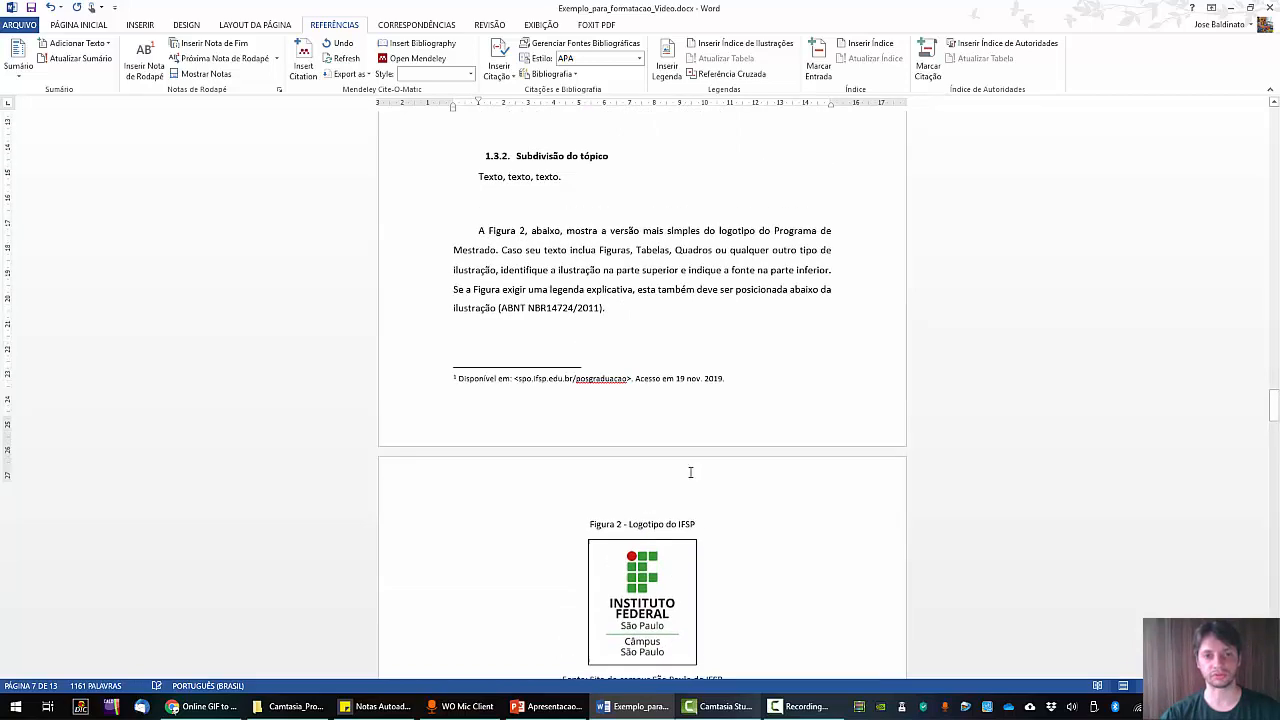
scroll(766, 337, "up", 3)
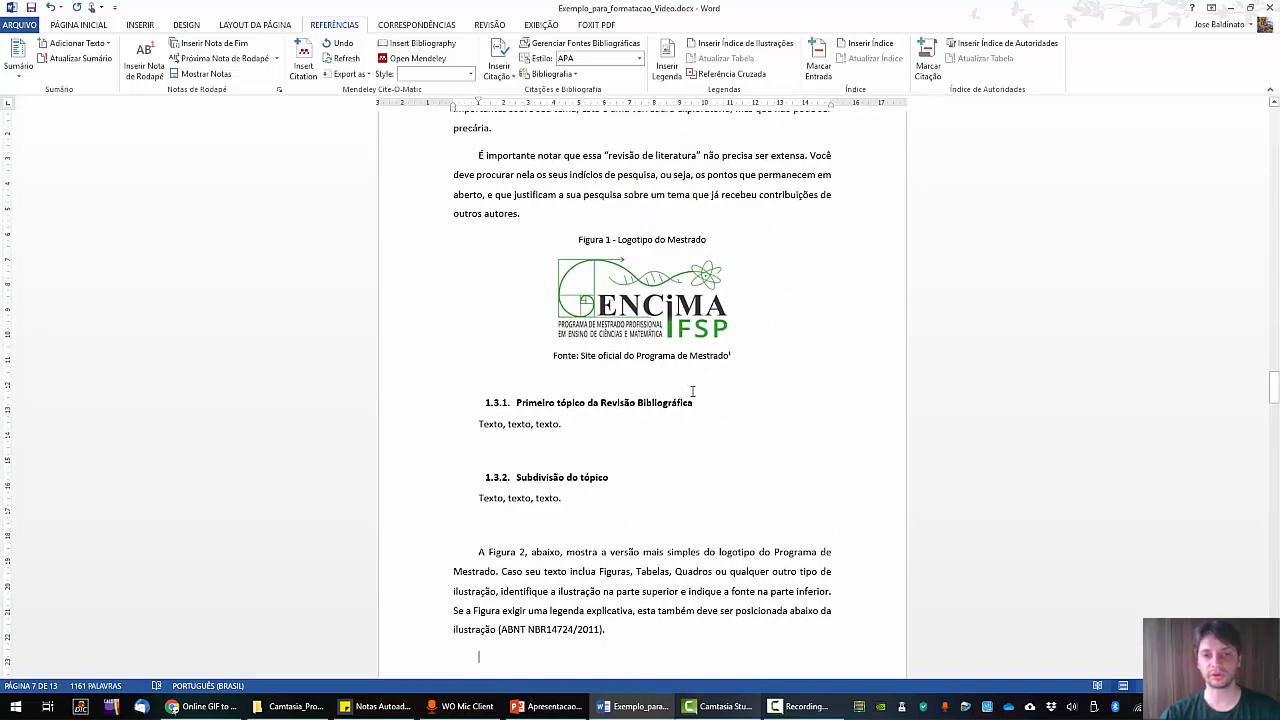
scroll(746, 458, "up", 20)
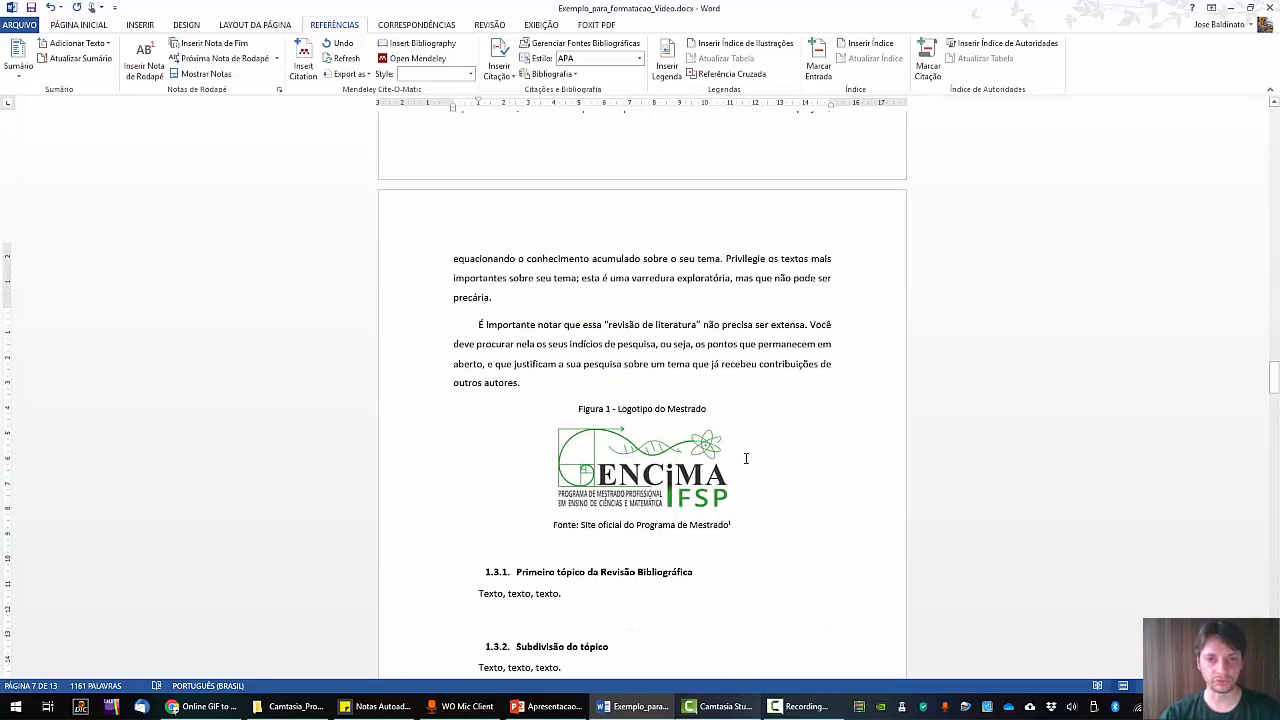
scroll(746, 458, "up", 20)
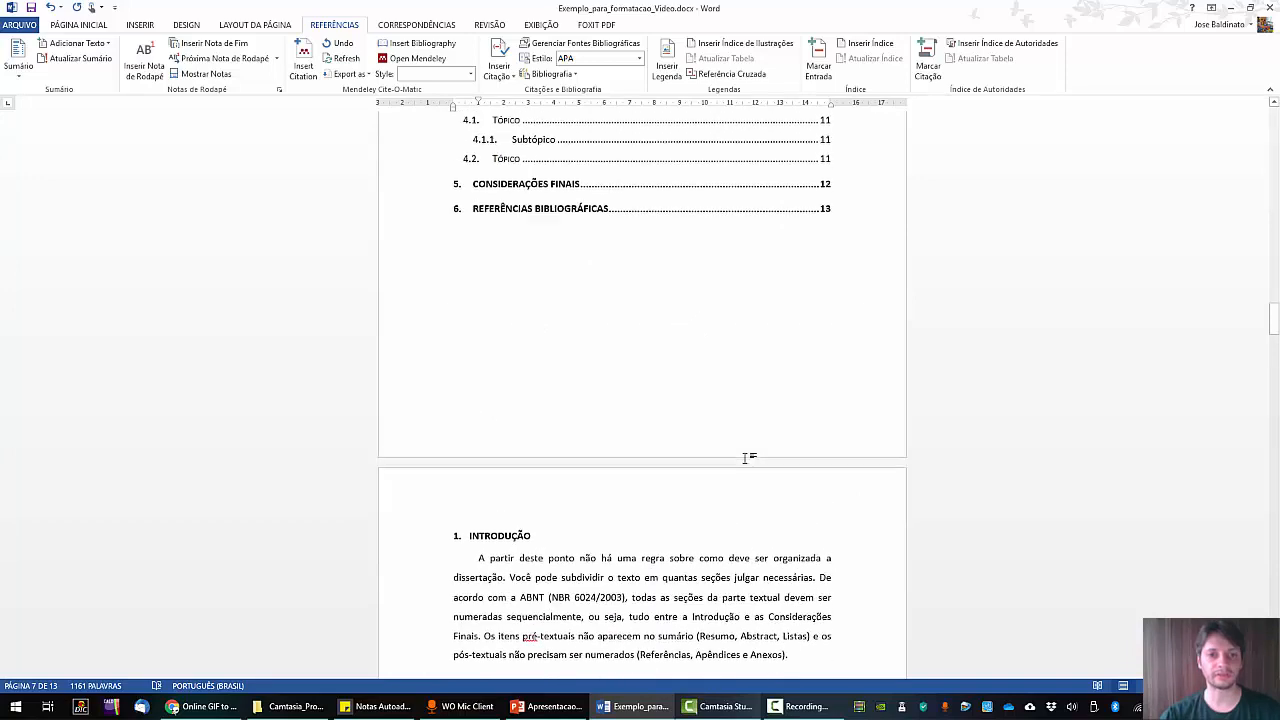
scroll(746, 458, "up", 20)
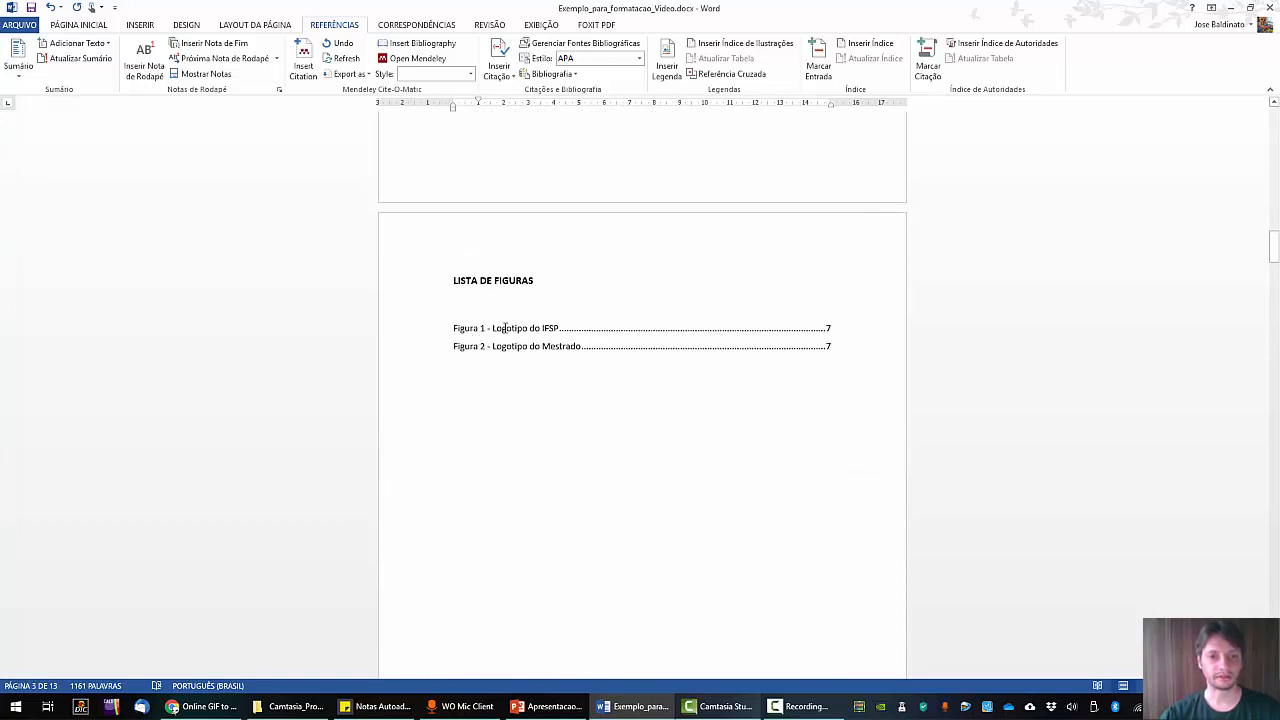
Update the LISTA DE FIGURAS field with 'Atualizar o índice inteiro' to rebuild both entries.
left_click(505, 328)
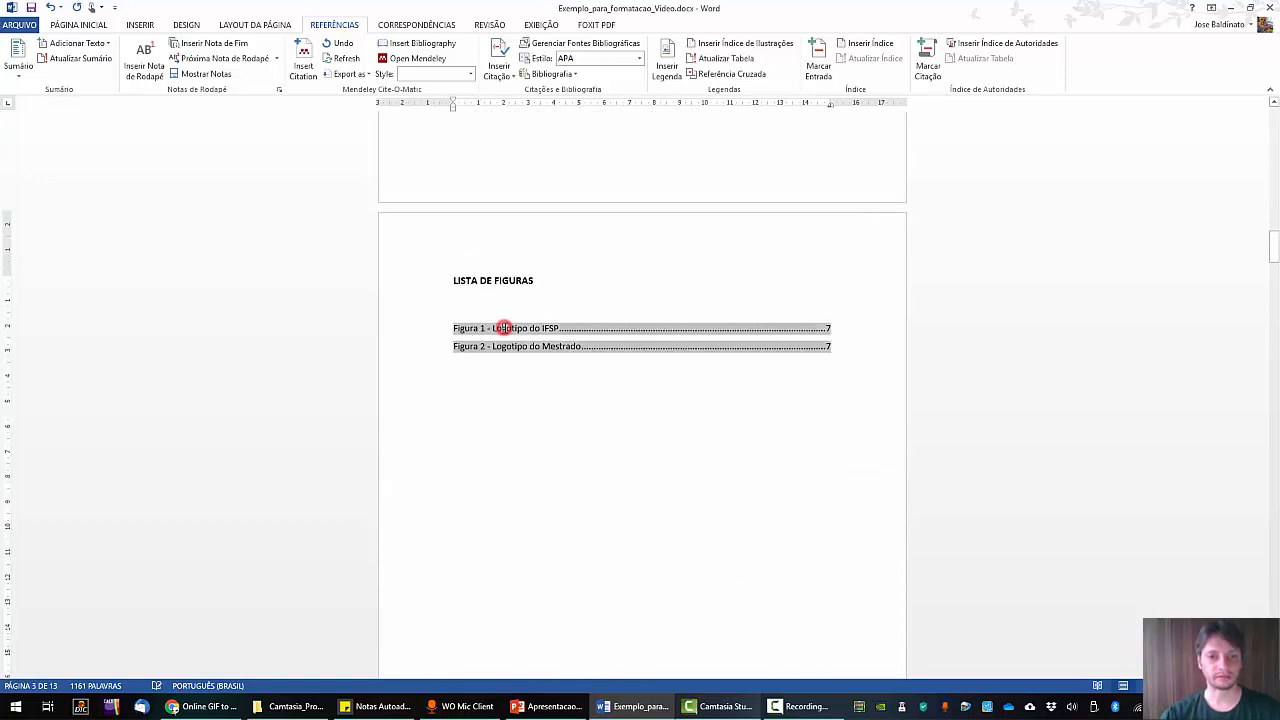
right_click(557, 323)
left_click(623, 408)
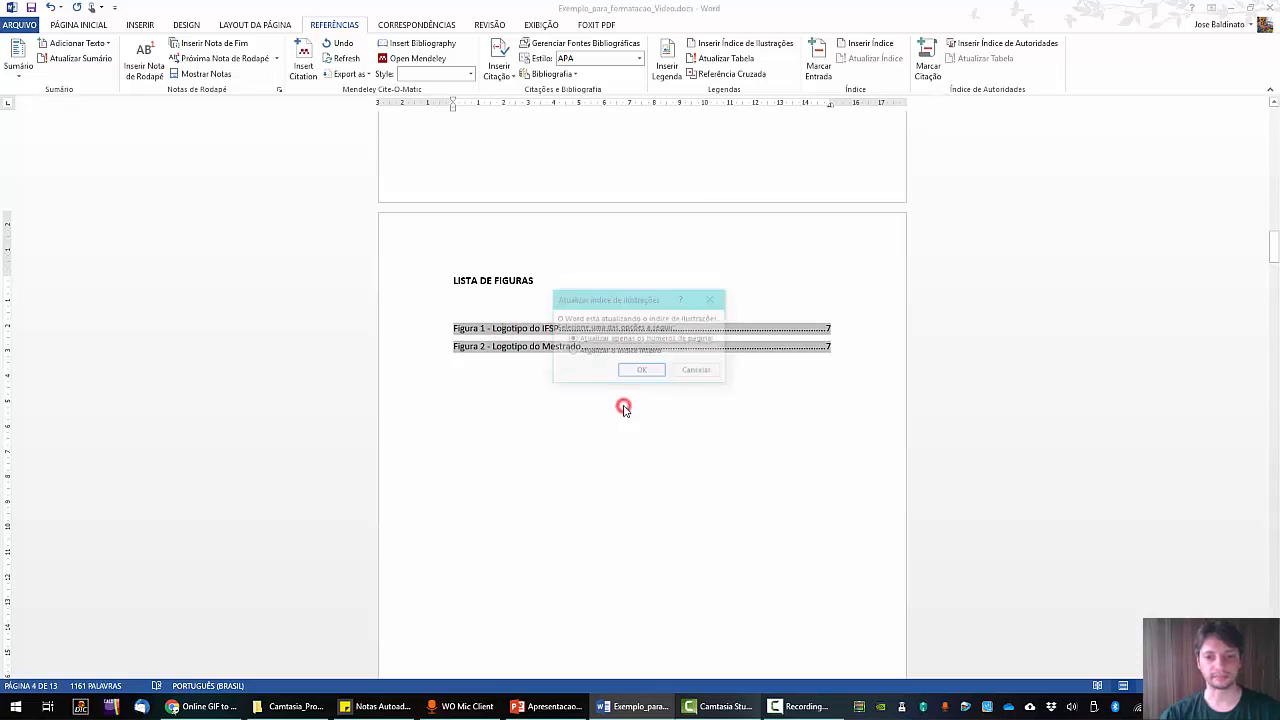
left_click(648, 370)
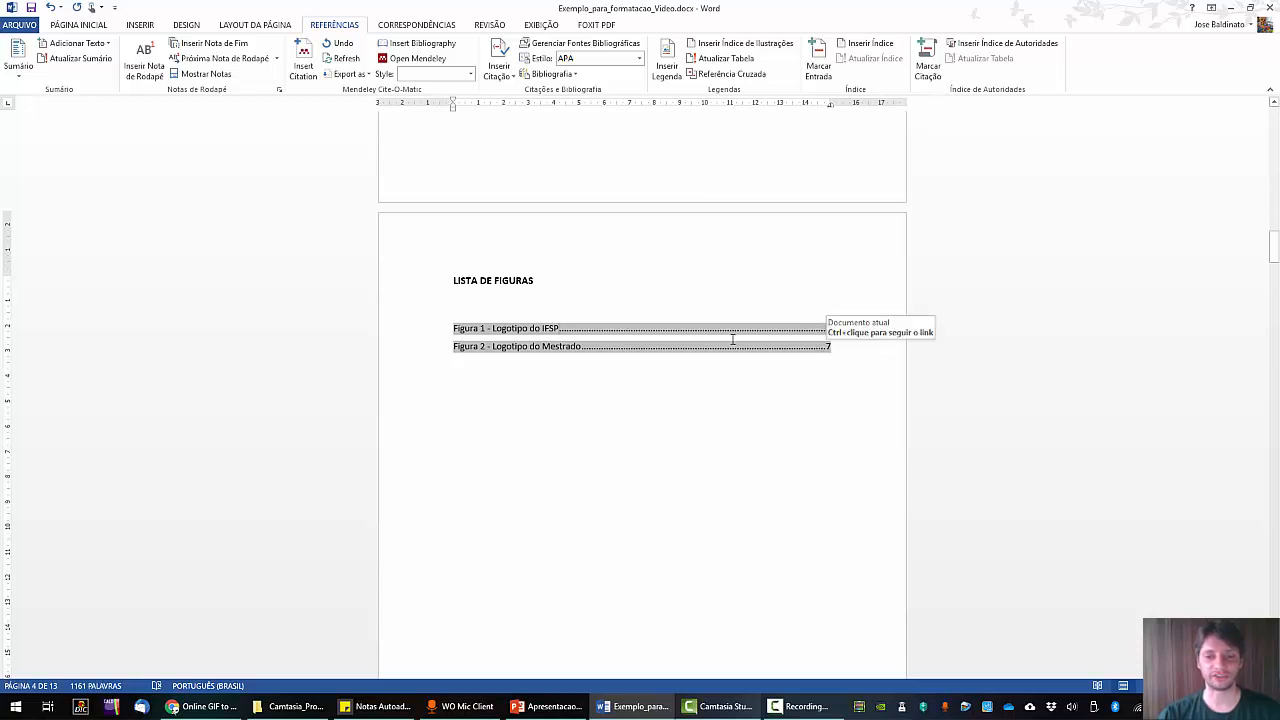
right_click(685, 330)
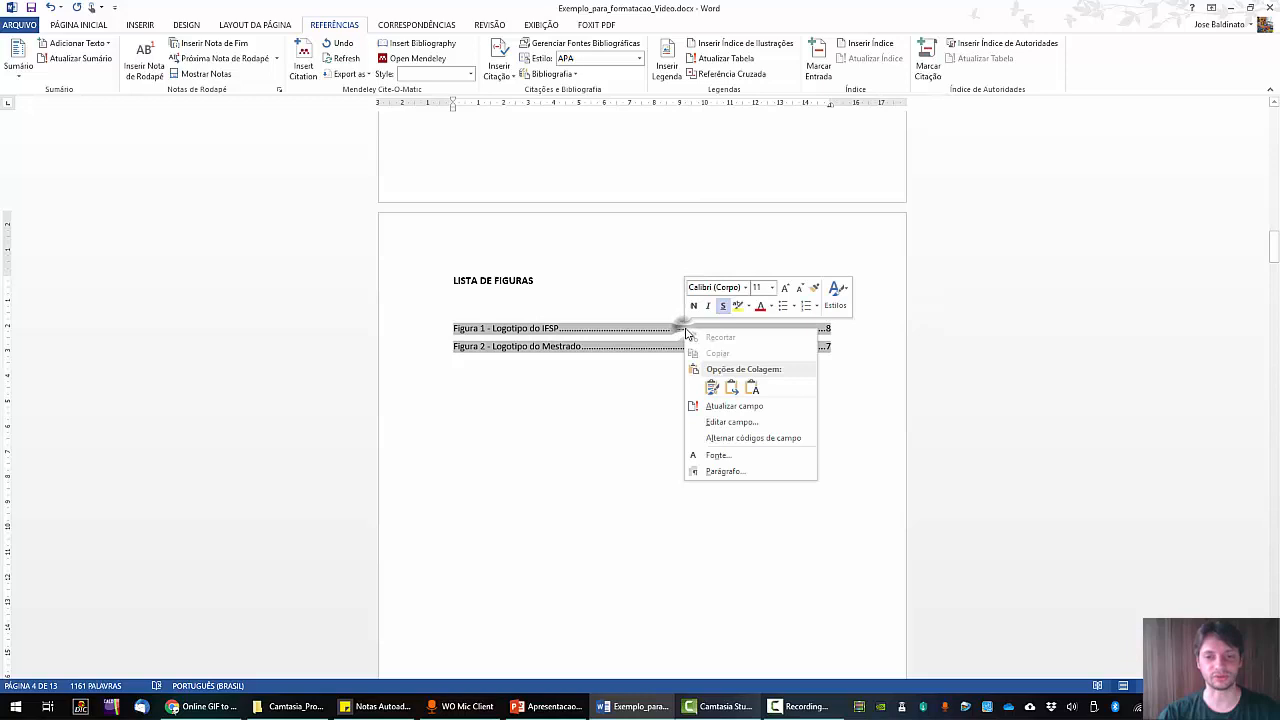
left_click(754, 406)
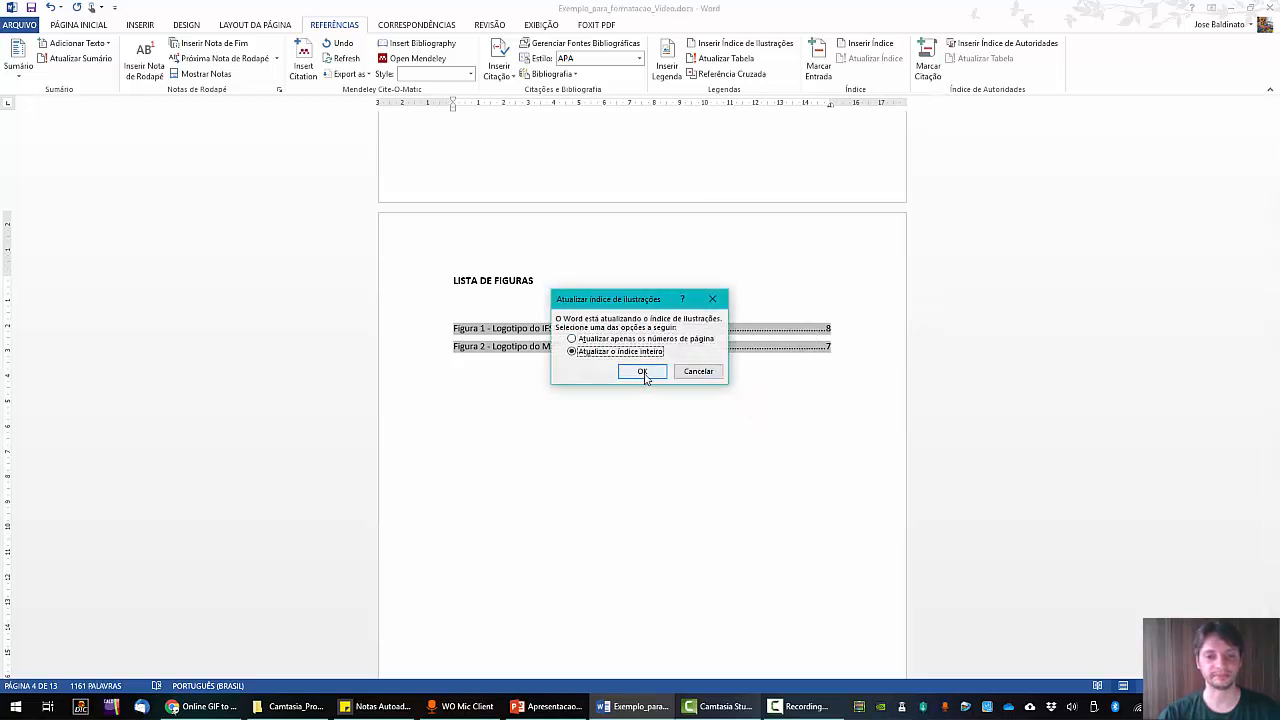
left_click(643, 372)
left_click(626, 434)
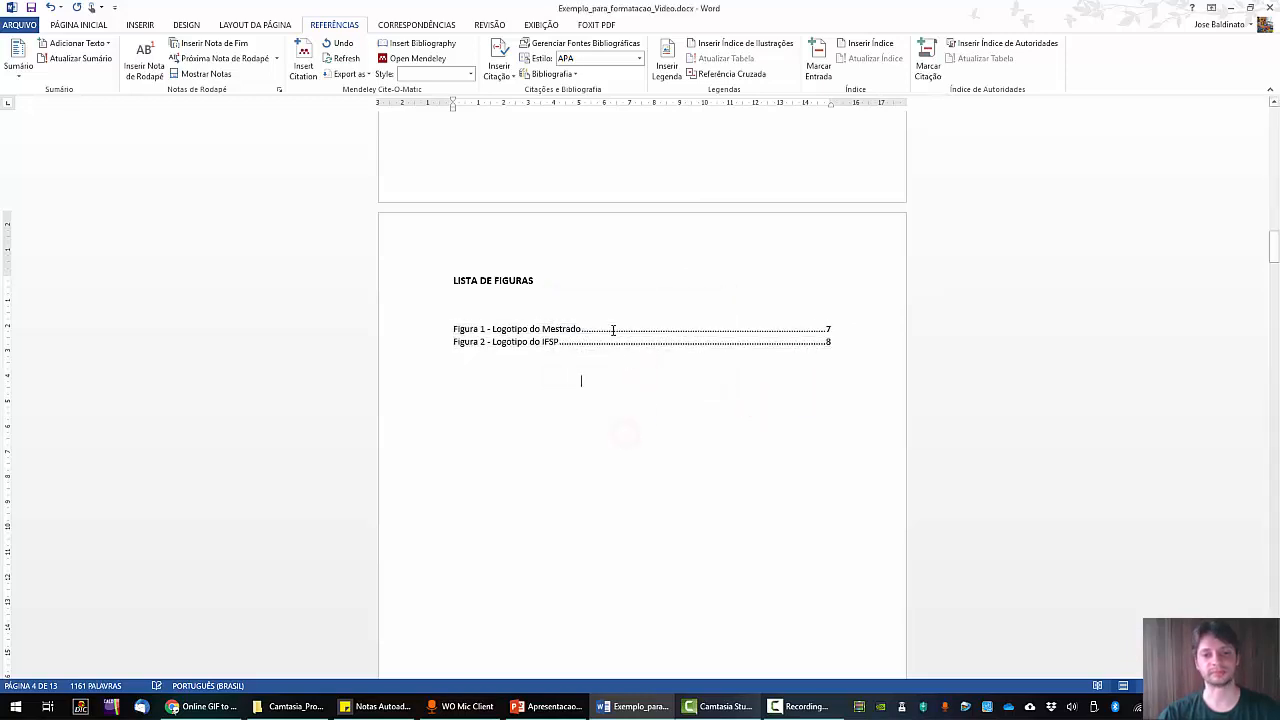
Change the line spacing of the whole figure list from the PÁGINA INICIAL paragraph options.
left_click_drag(609, 327, 611, 372)
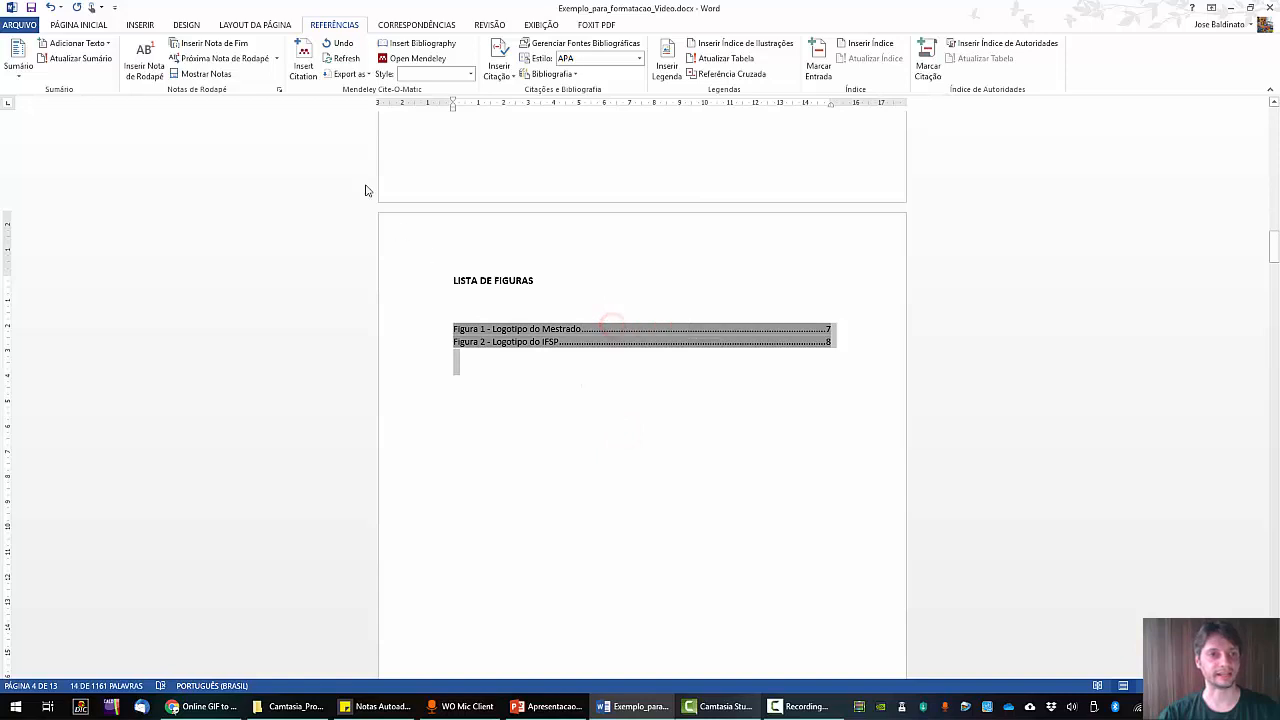
left_click(100, 25)
left_click(392, 68)
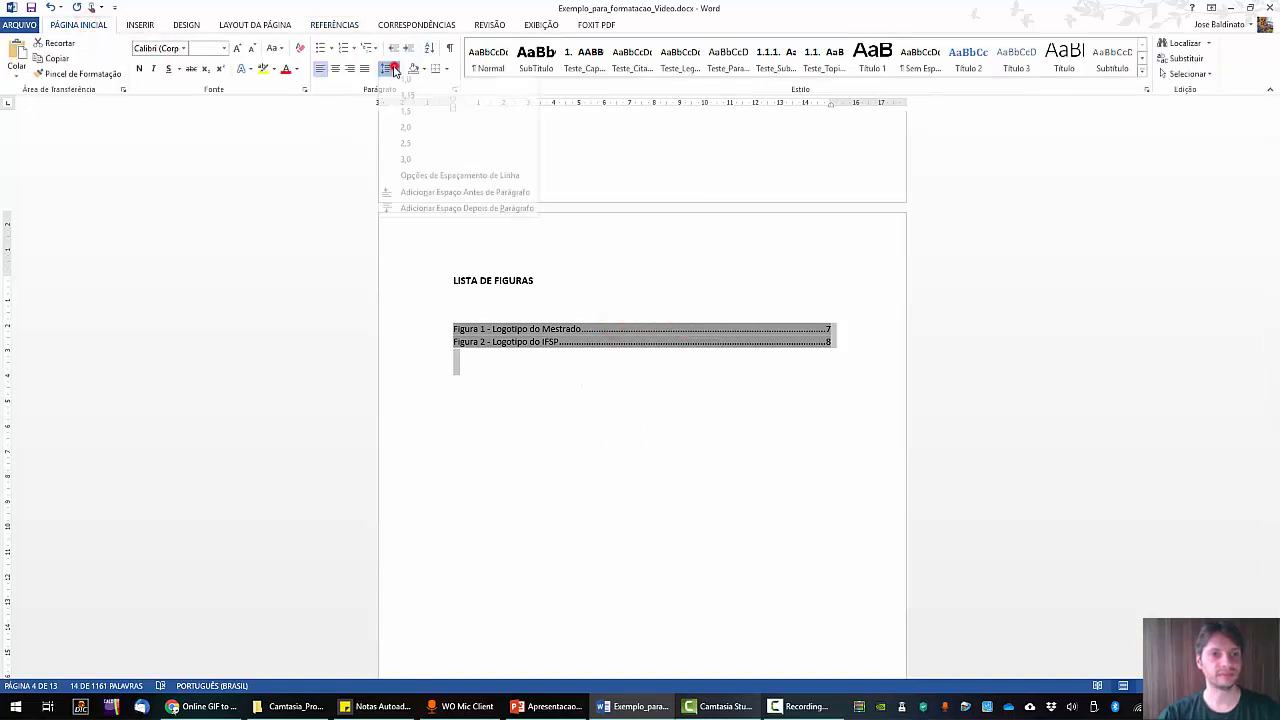
left_click(408, 128)
left_click(655, 446)
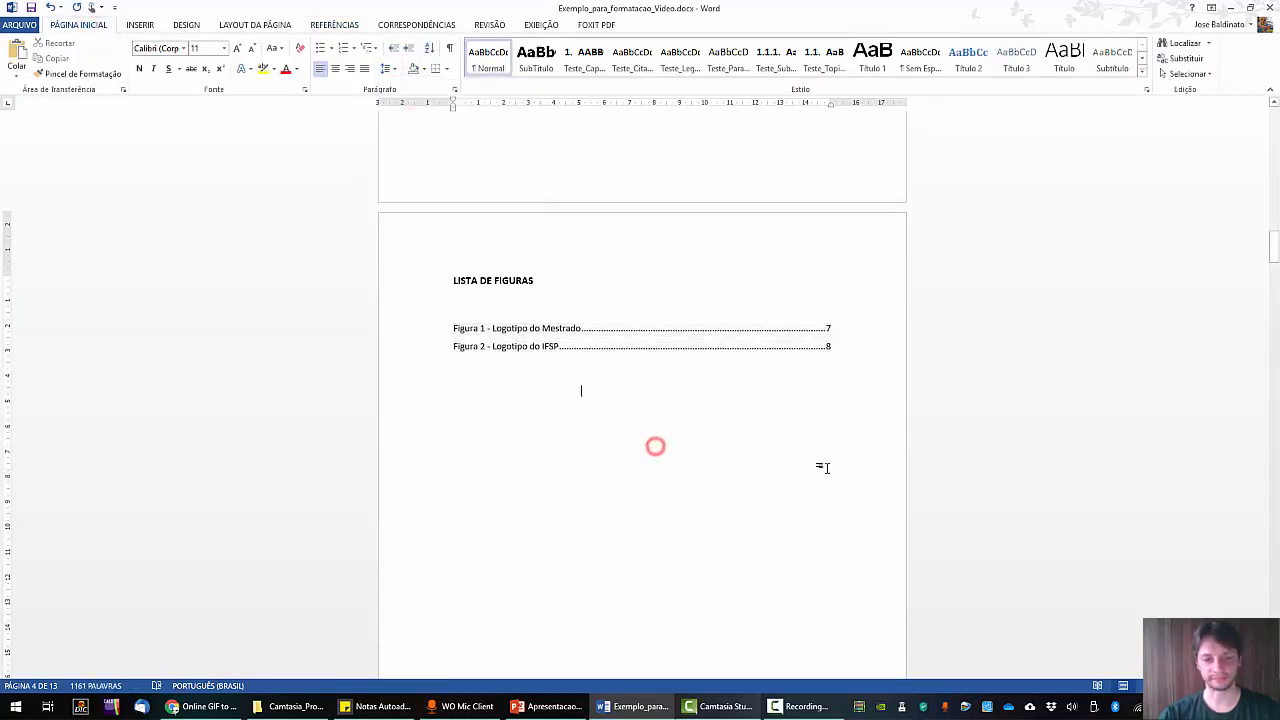
scroll(822, 467, "down", 3)
scroll(825, 468, "up", 1)
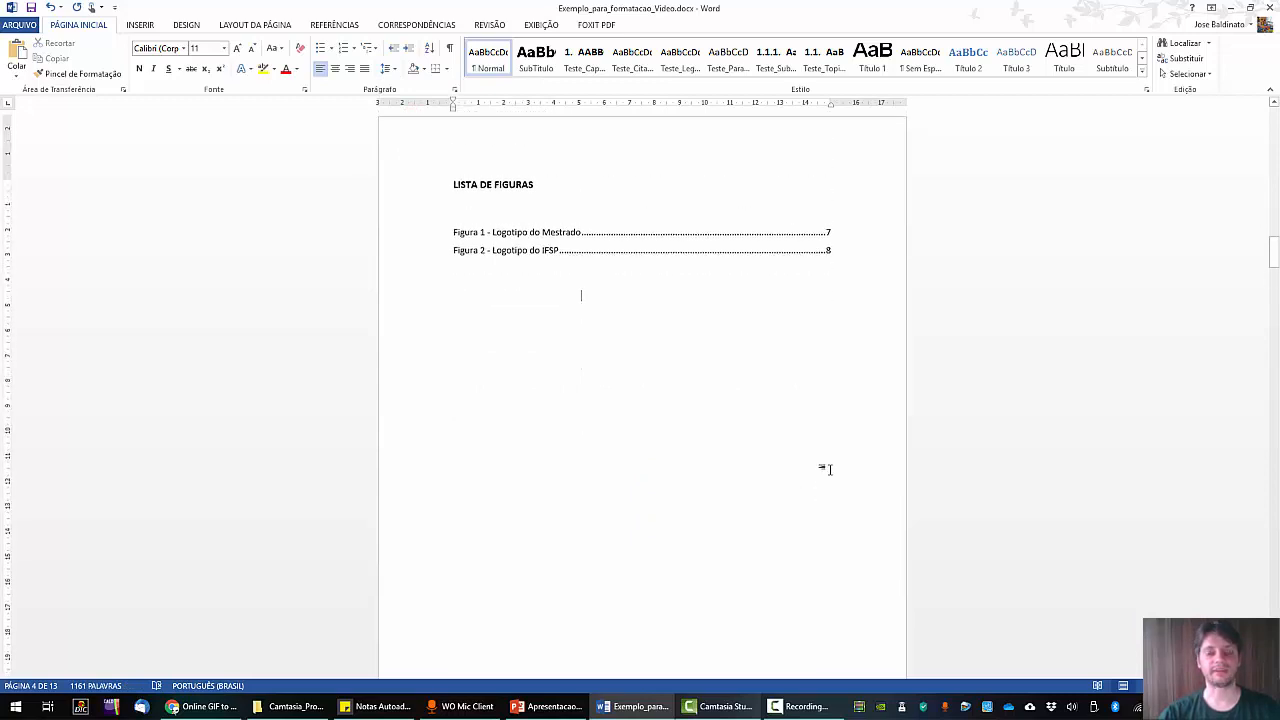